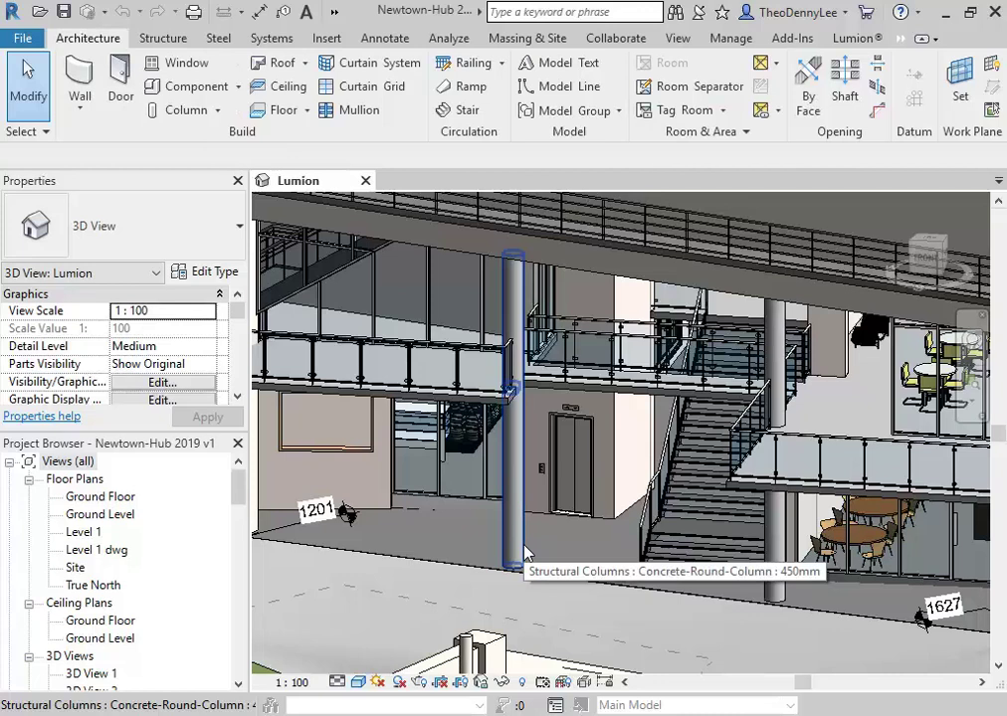
Step: Select the round 450 mm concrete structural column standing in front of the elevator
{"action": "scroll", "coordinate": [524, 553], "scroll_direction": "up", "scroll_amount": 3}
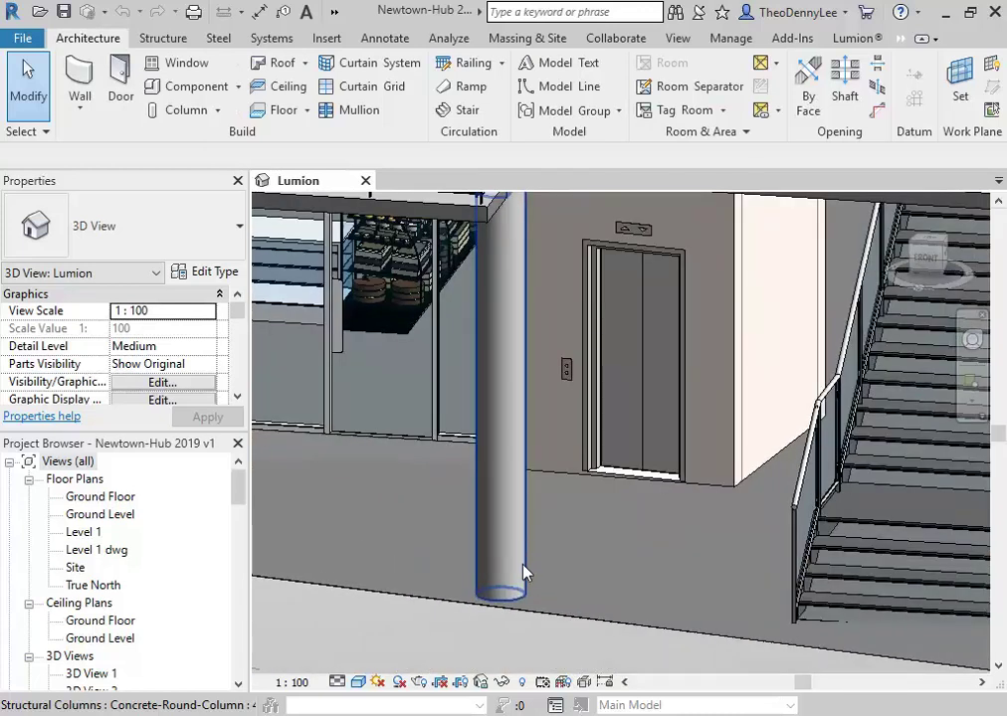
{"action": "scroll", "coordinate": [528, 558], "scroll_direction": "up", "scroll_amount": 3}
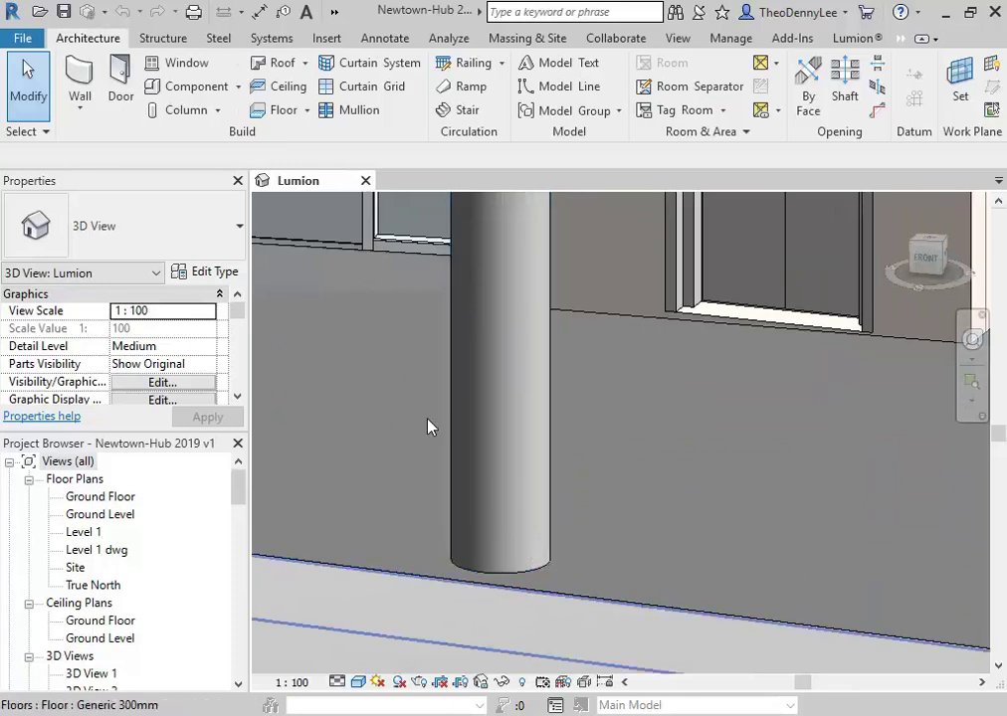
{"action": "scroll", "coordinate": [614, 398], "scroll_direction": "down", "scroll_amount": 3}
{"action": "middle_click_drag", "start_coordinate": [614, 398], "coordinate": [550, 545]}
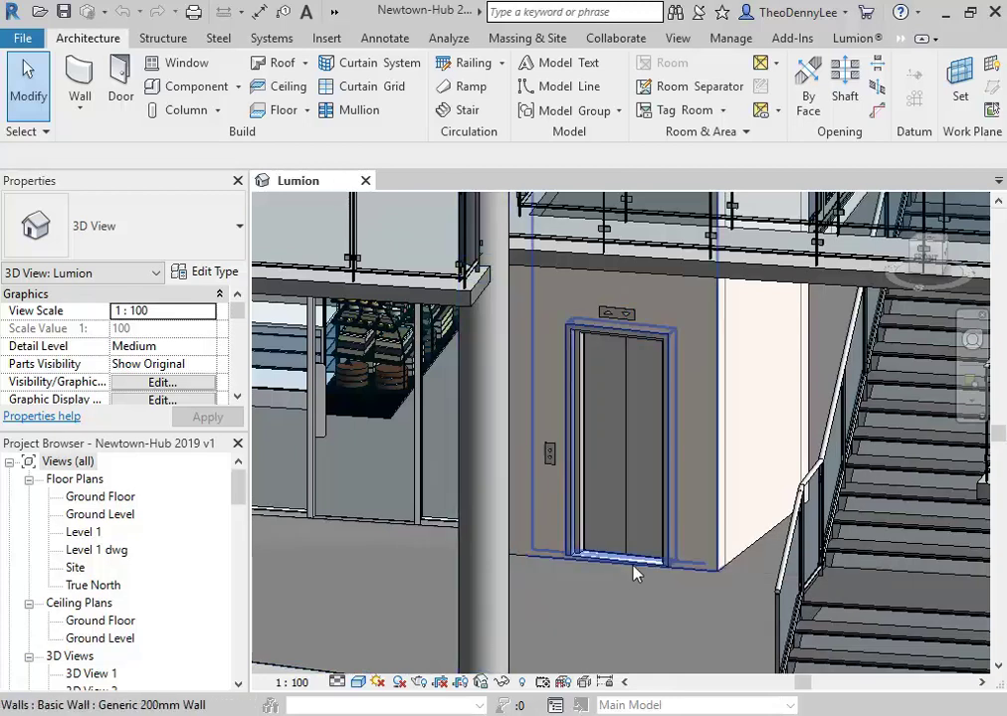
{"action": "middle_click_drag", "start_coordinate": [626, 577], "coordinate": [680, 498]}
{"action": "left_click", "coordinate": [510, 557]}
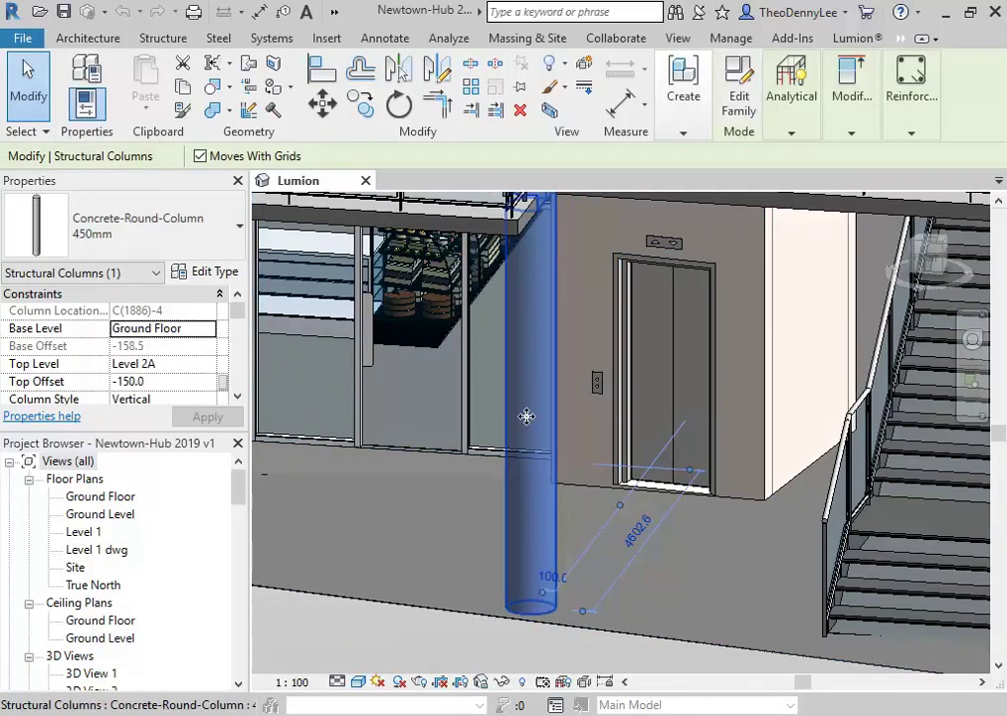
Step: Compare the column tools offered among the architecture and structure commands, including the structural and architectural column options
{"action": "left_click", "coordinate": [82, 42]}
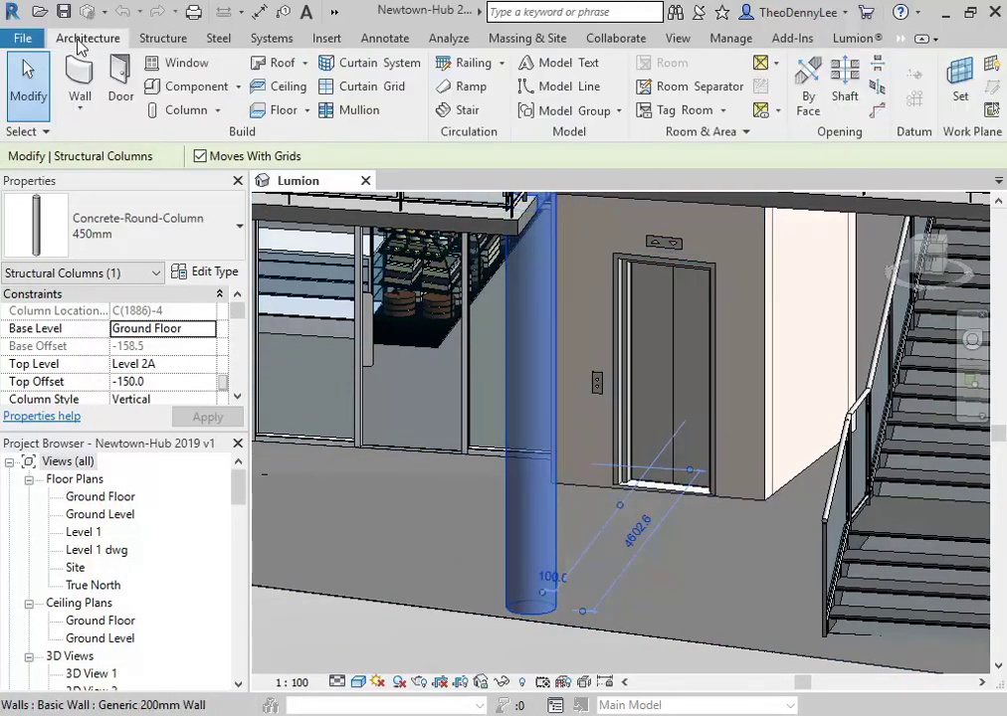
{"action": "left_click", "coordinate": [220, 110]}
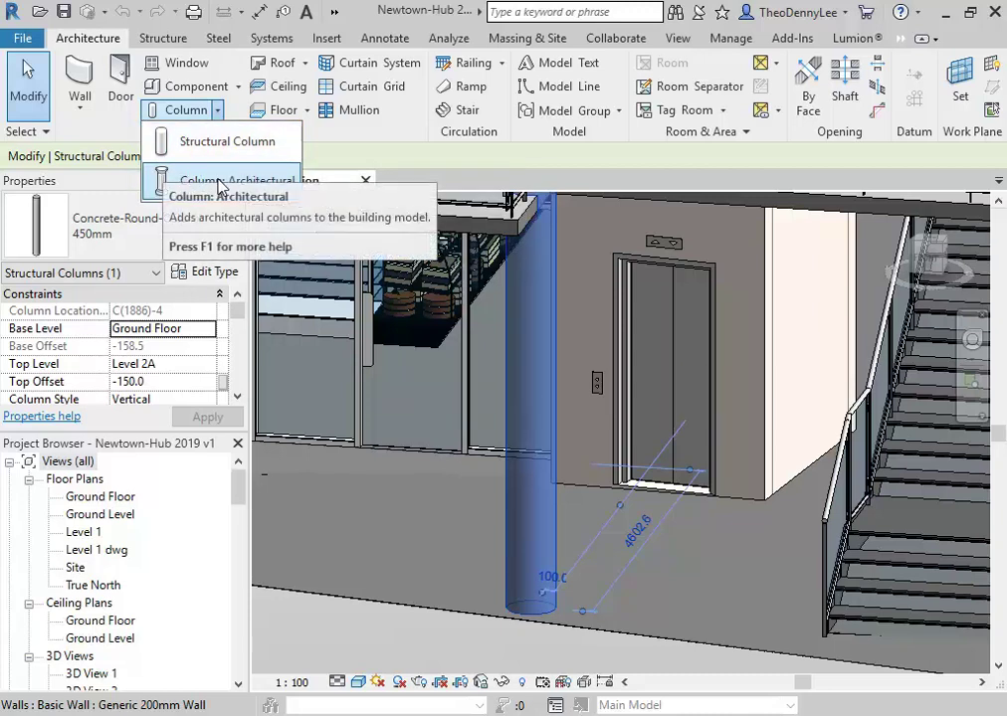
{"action": "left_click", "coordinate": [219, 109]}
{"action": "left_click", "coordinate": [163, 38]}
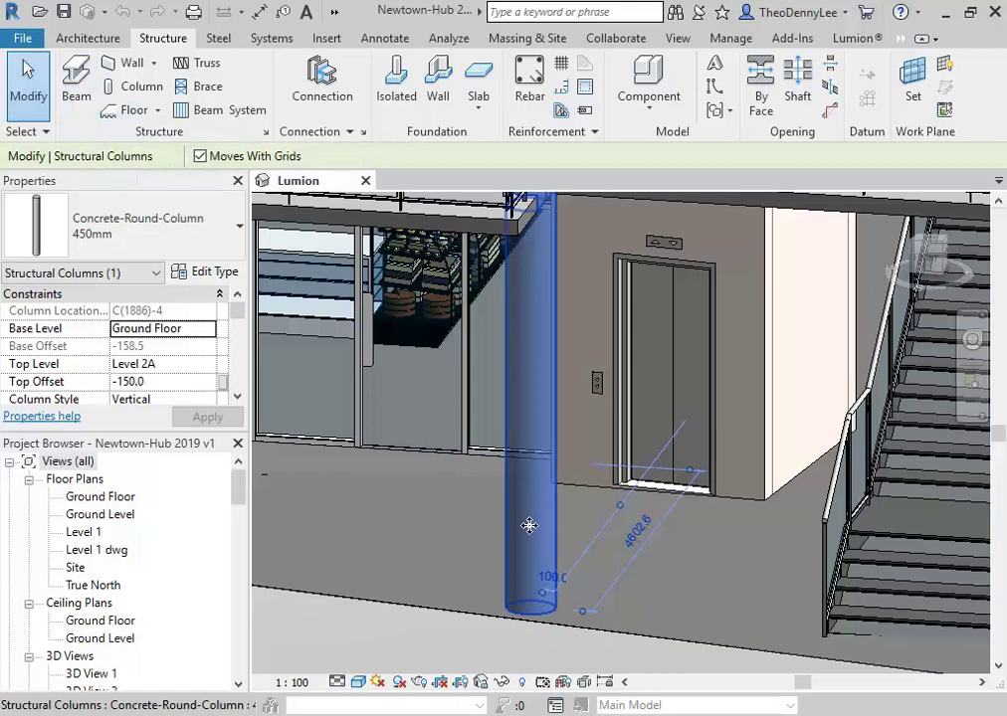
{"action": "left_click", "coordinate": [88, 37]}
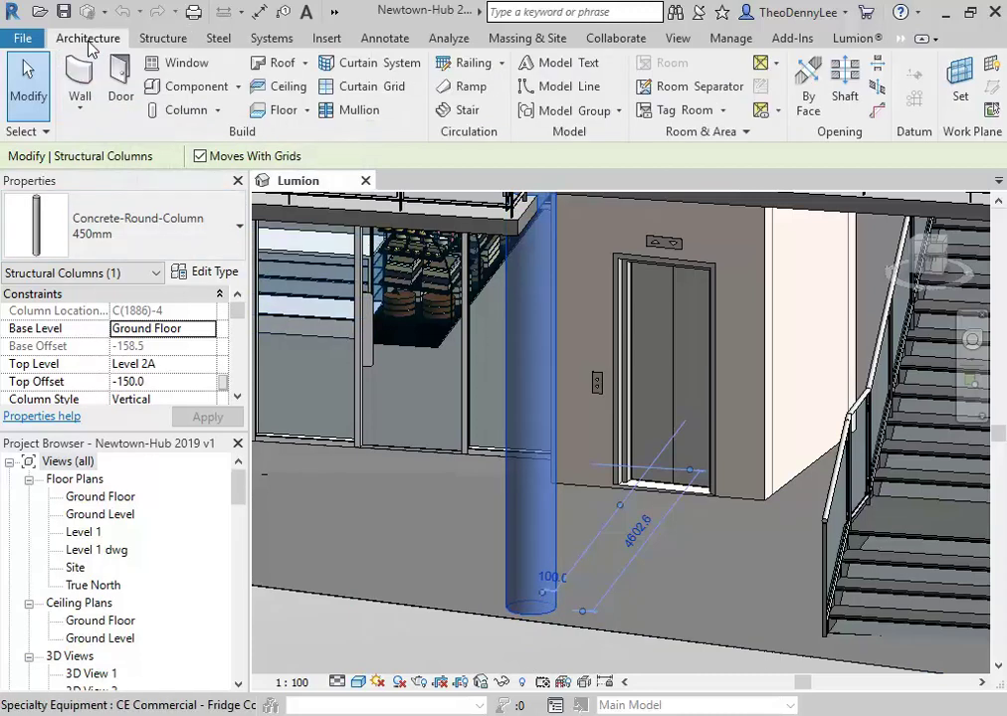
{"action": "left_click", "coordinate": [167, 40]}
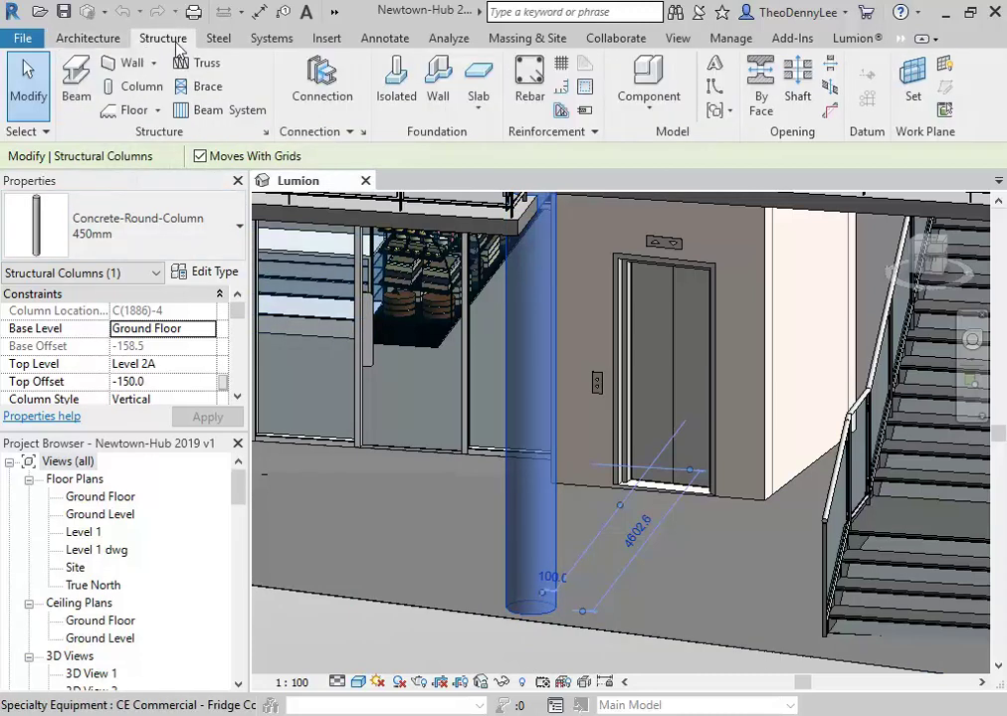
{"action": "left_click", "coordinate": [114, 44]}
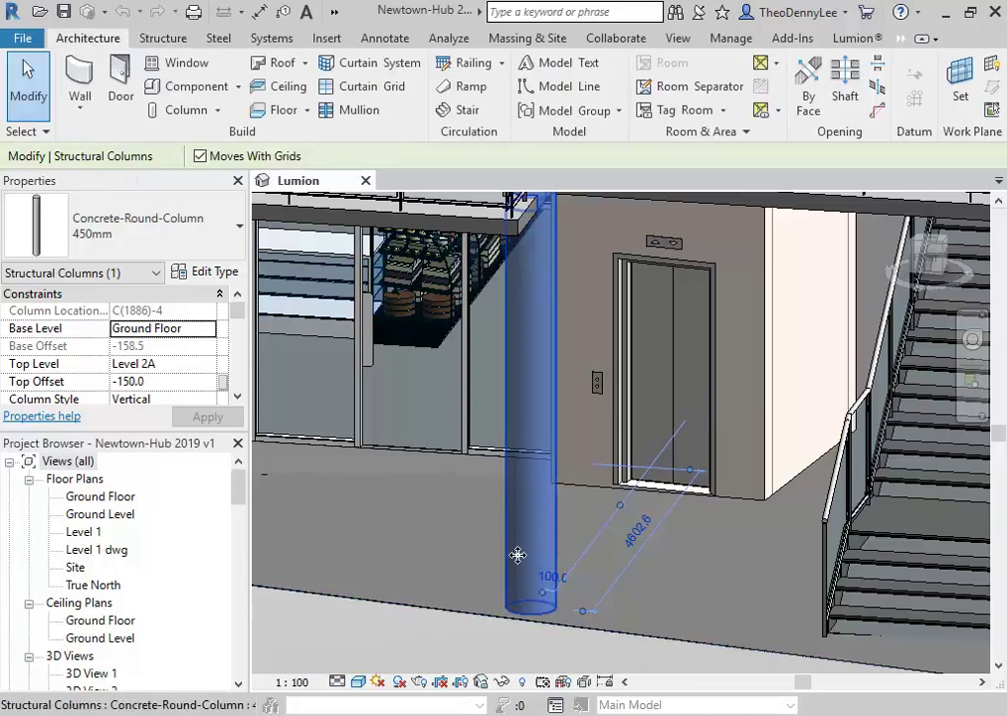
Step: Inspect the selected column's type parameters and its Structural Material instance property without changing anything
{"action": "scroll", "coordinate": [515, 492], "scroll_direction": "up", "scroll_amount": 4}
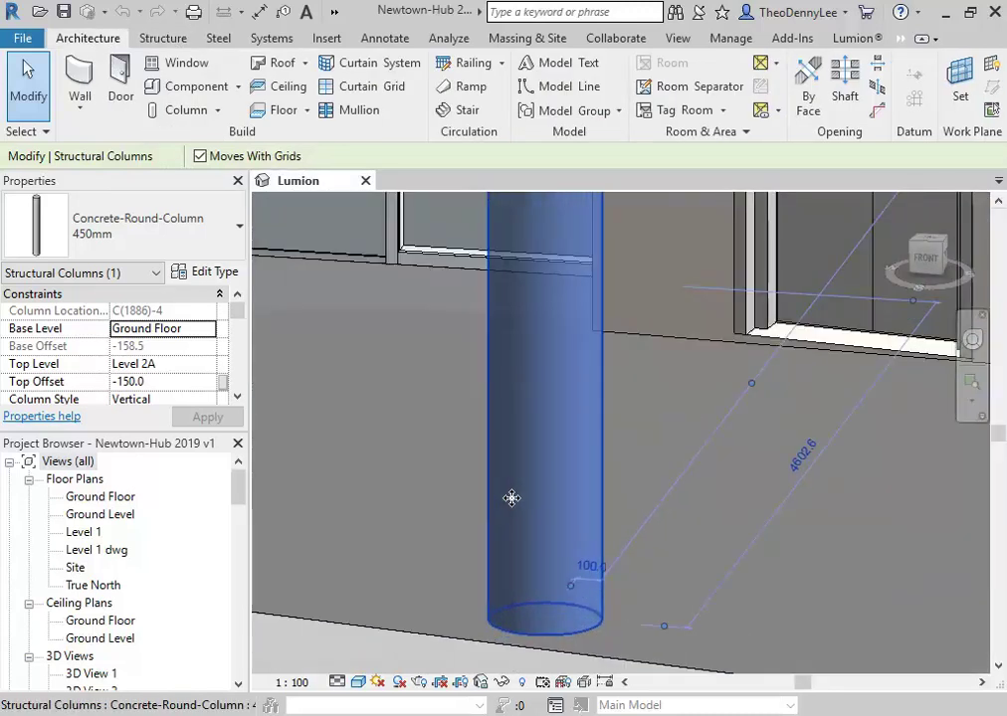
{"action": "left_click", "coordinate": [203, 273]}
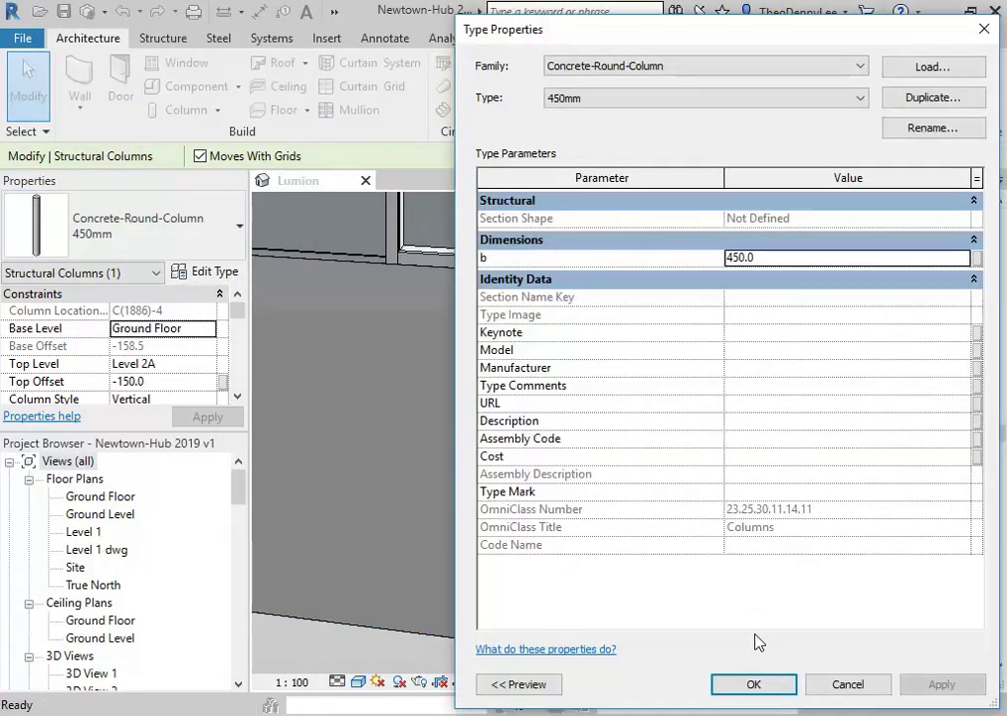
{"action": "left_click", "coordinate": [848, 685]}
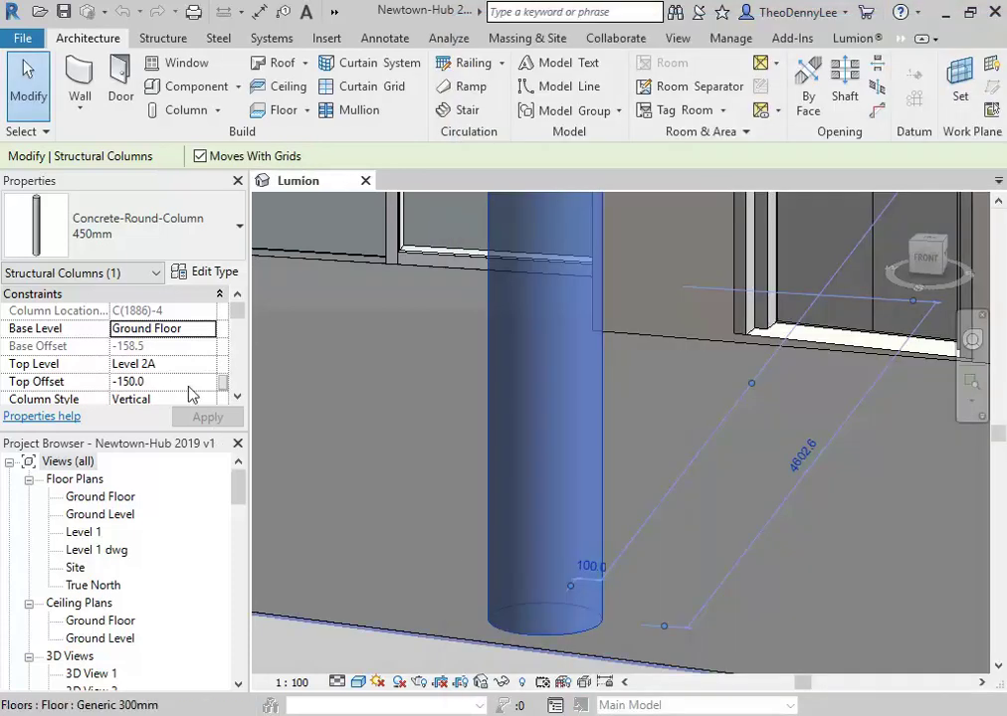
{"action": "mouse_move", "coordinate": [236, 316]}
{"action": "left_mouse_down"}
{"action": "mouse_move", "coordinate": [239, 348]}
{"action": "mouse_move", "coordinate": [237, 336]}
{"action": "left_mouse_up"}
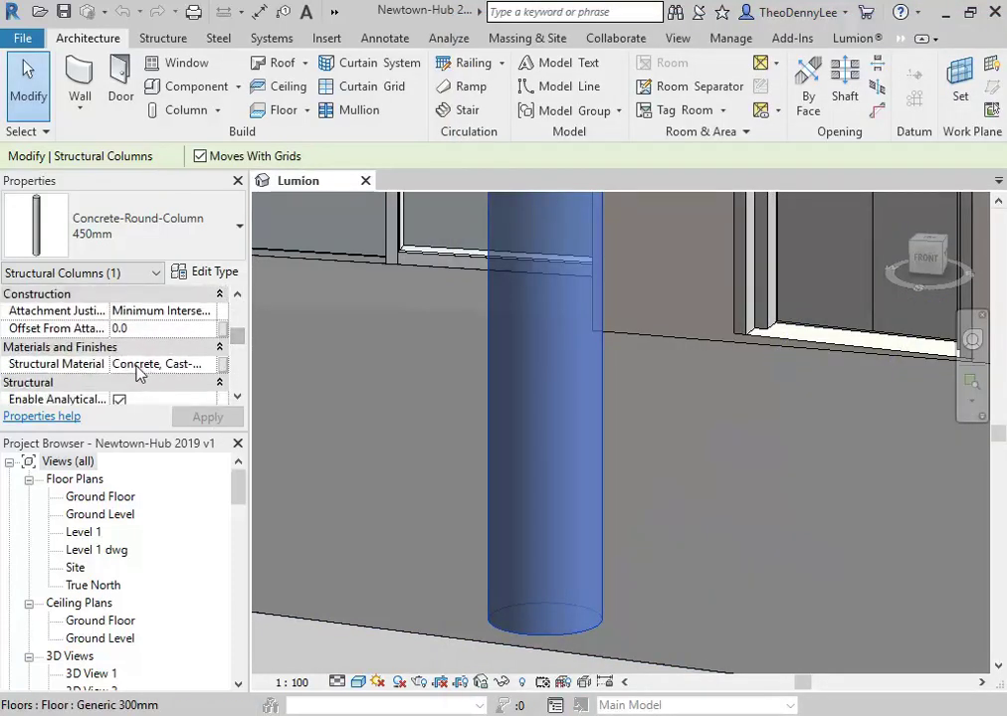
{"action": "left_click", "coordinate": [211, 274]}
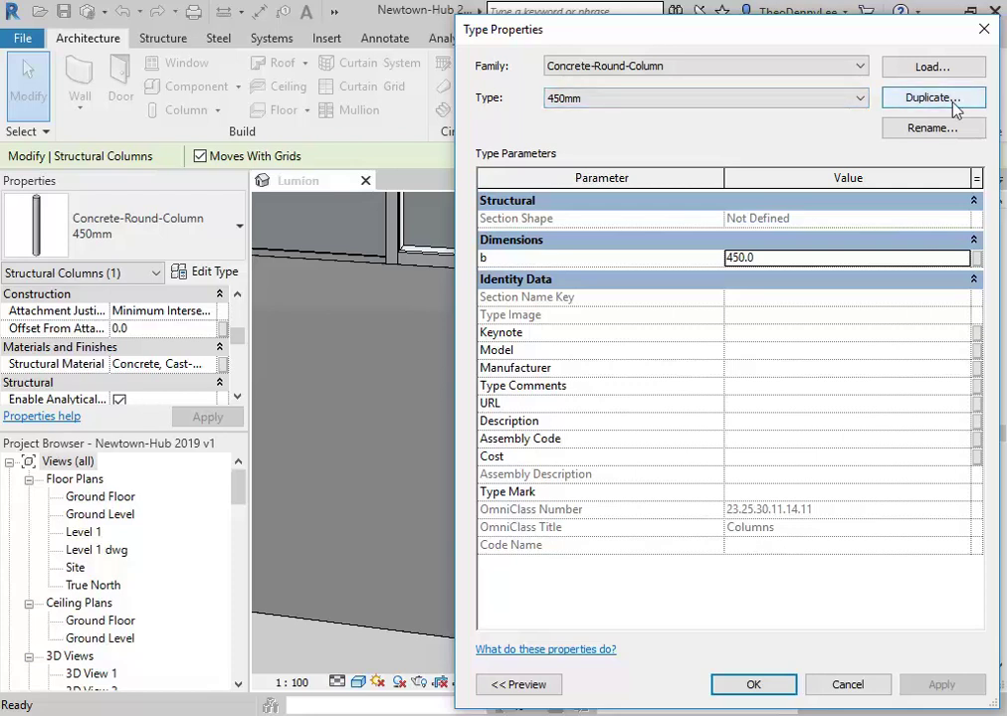
{"action": "left_click", "coordinate": [851, 687]}
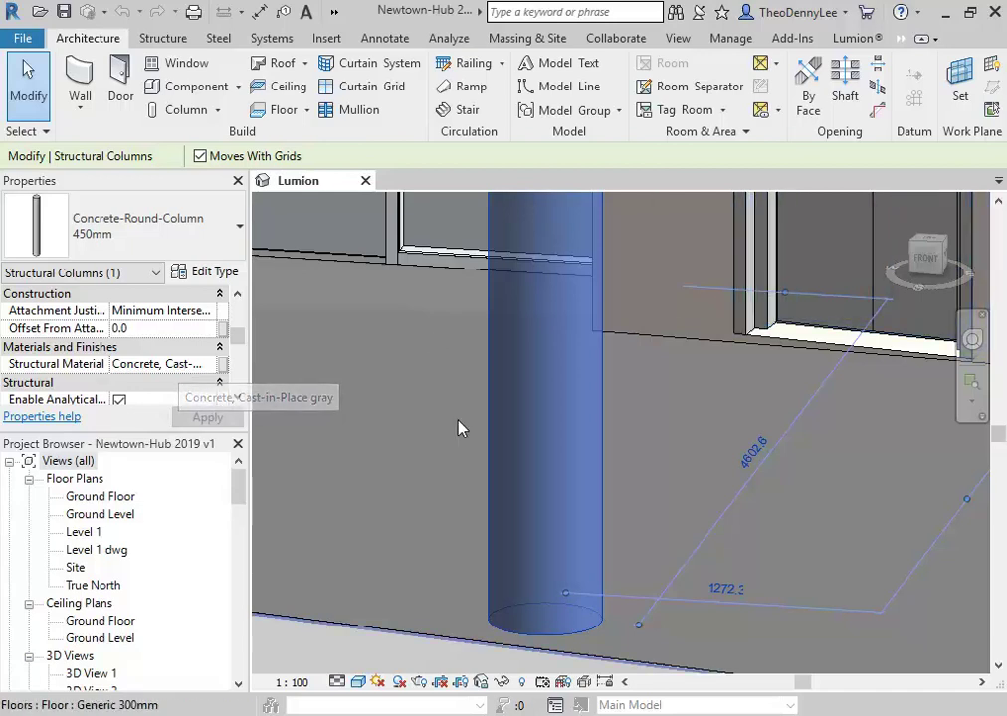
Step: Open the round column's family for editing and examine its Structural Material parameter in Family Types
{"action": "key", "text": "Escape"}
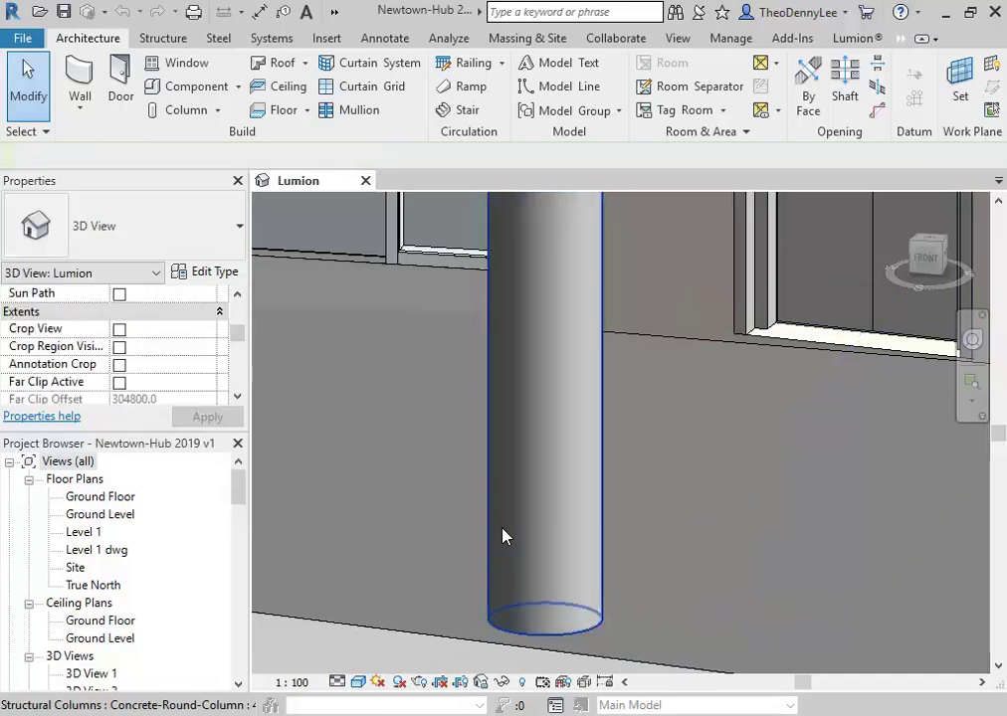
{"action": "left_click", "coordinate": [501, 598]}
{"action": "left_click", "coordinate": [748, 103]}
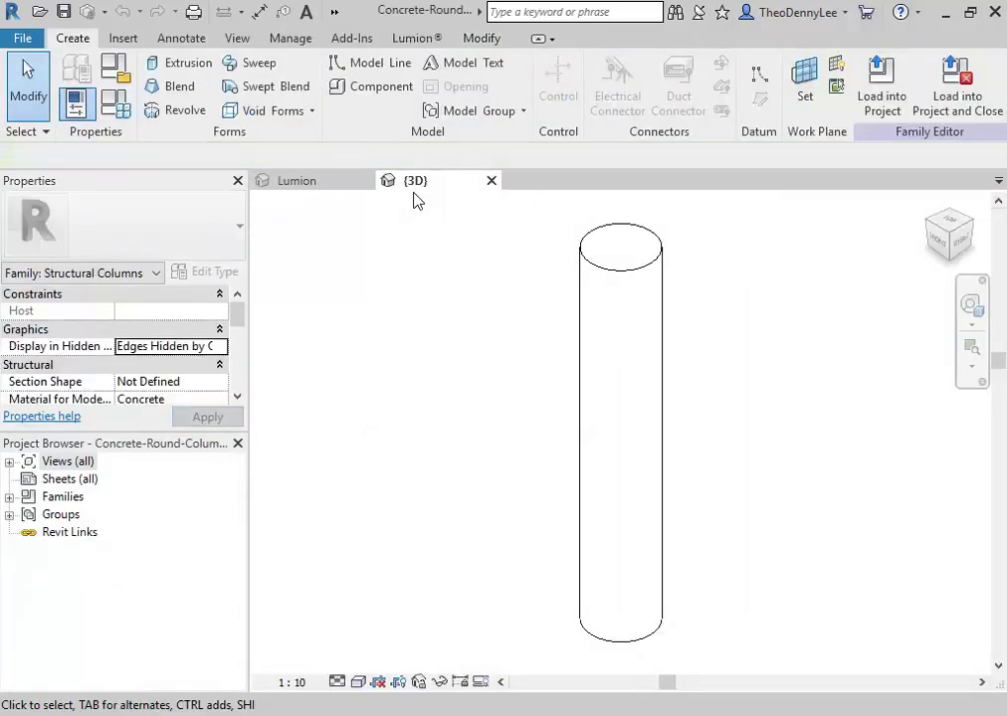
{"action": "left_click", "coordinate": [114, 103]}
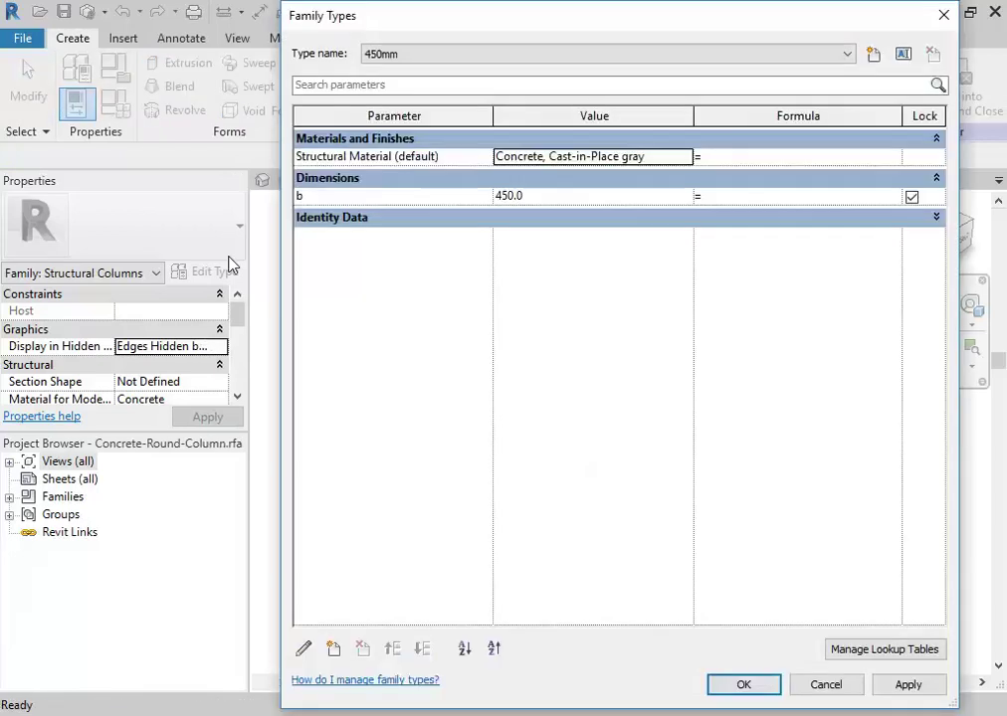
{"action": "left_click", "coordinate": [354, 157]}
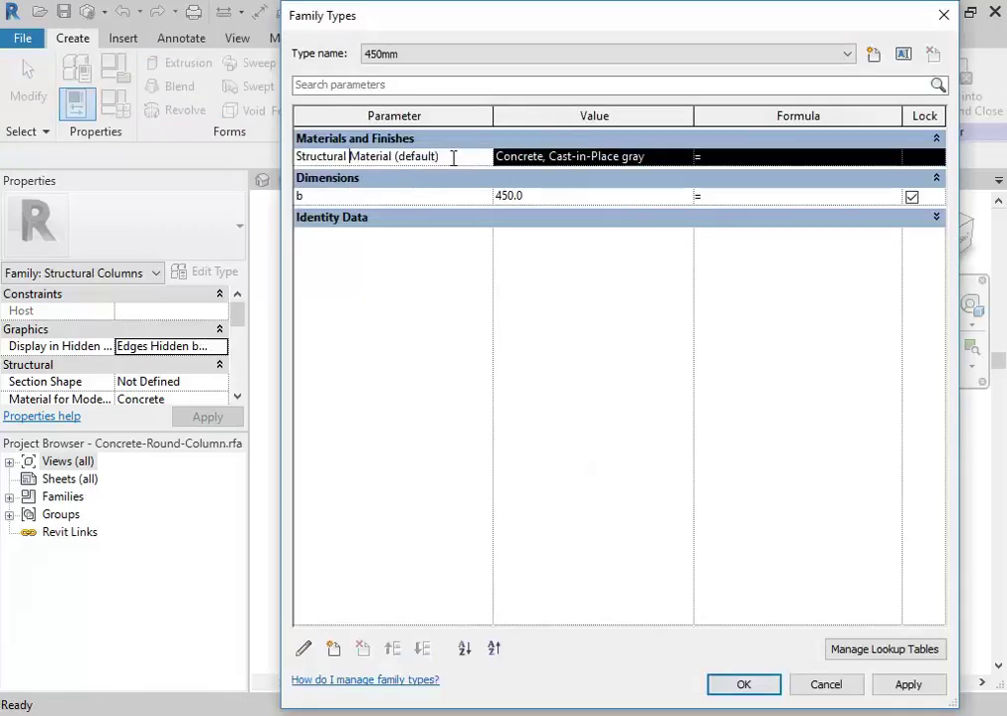
{"action": "left_click_drag", "start_coordinate": [453, 156], "coordinate": [284, 166]}
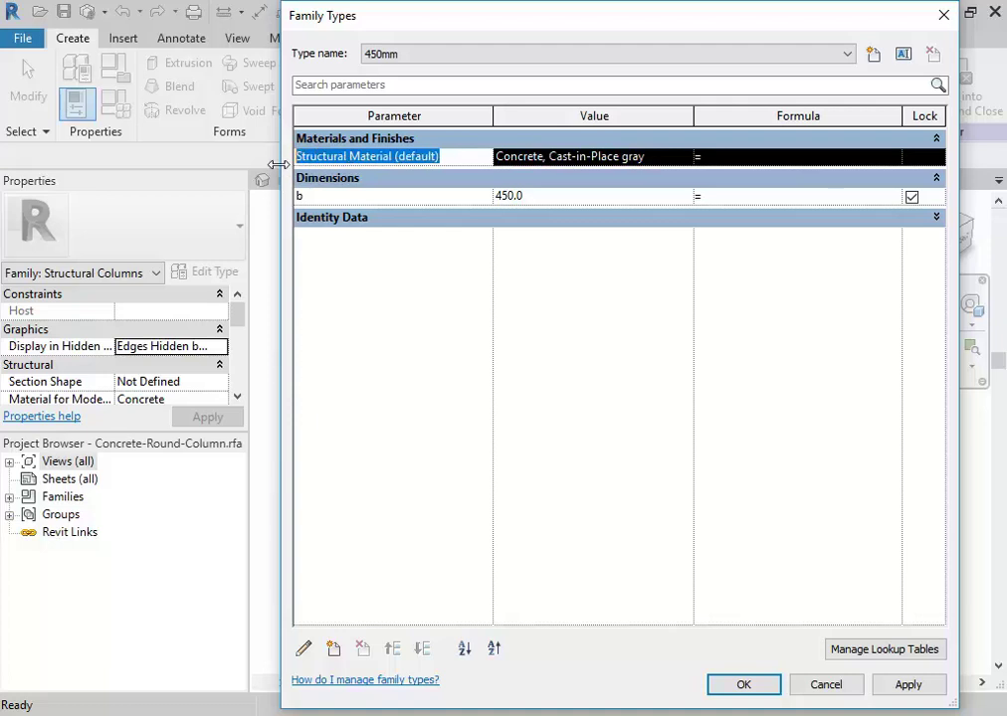
{"action": "left_click", "coordinate": [453, 155]}
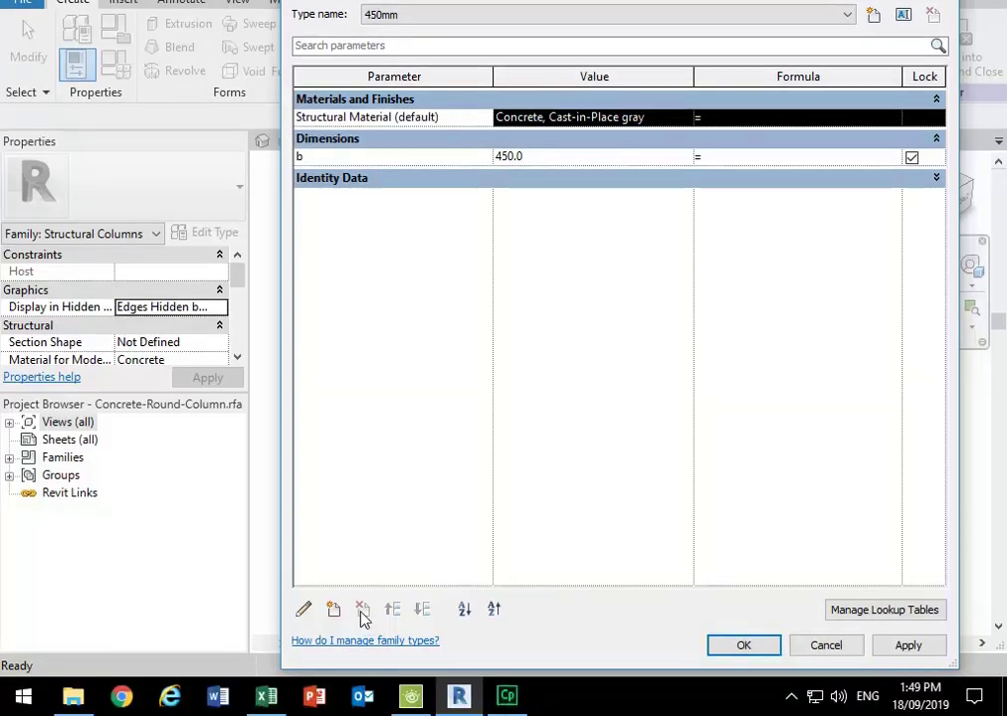
Step: Check whether Structural Material is a type or instance parameter and close the column family without changes
{"action": "left_click", "coordinate": [305, 610]}
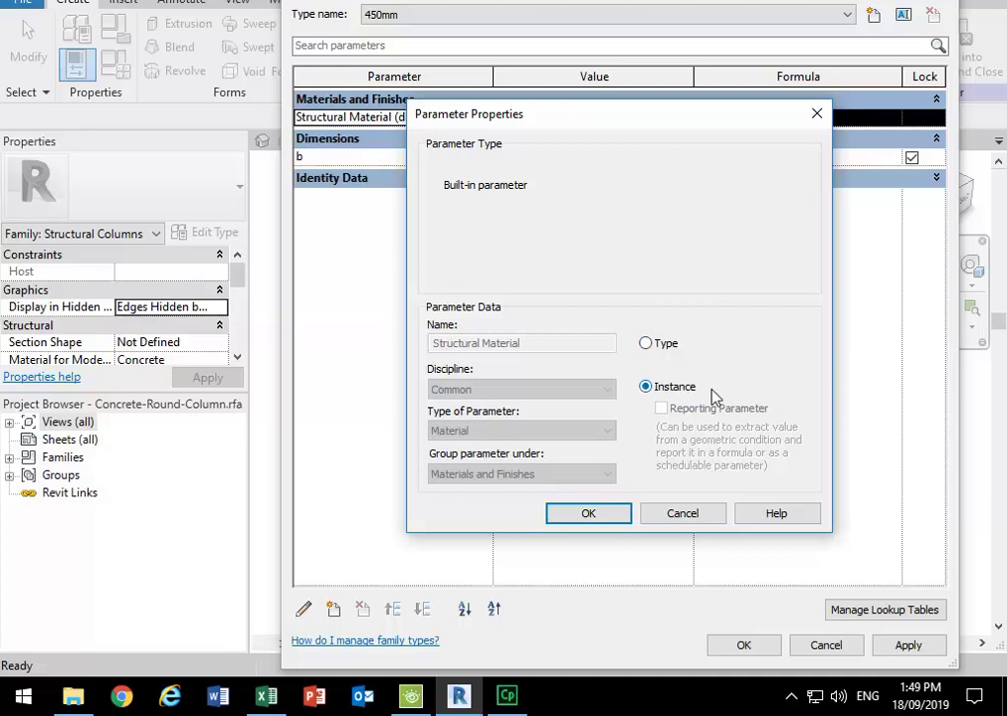
{"action": "left_click", "coordinate": [685, 515]}
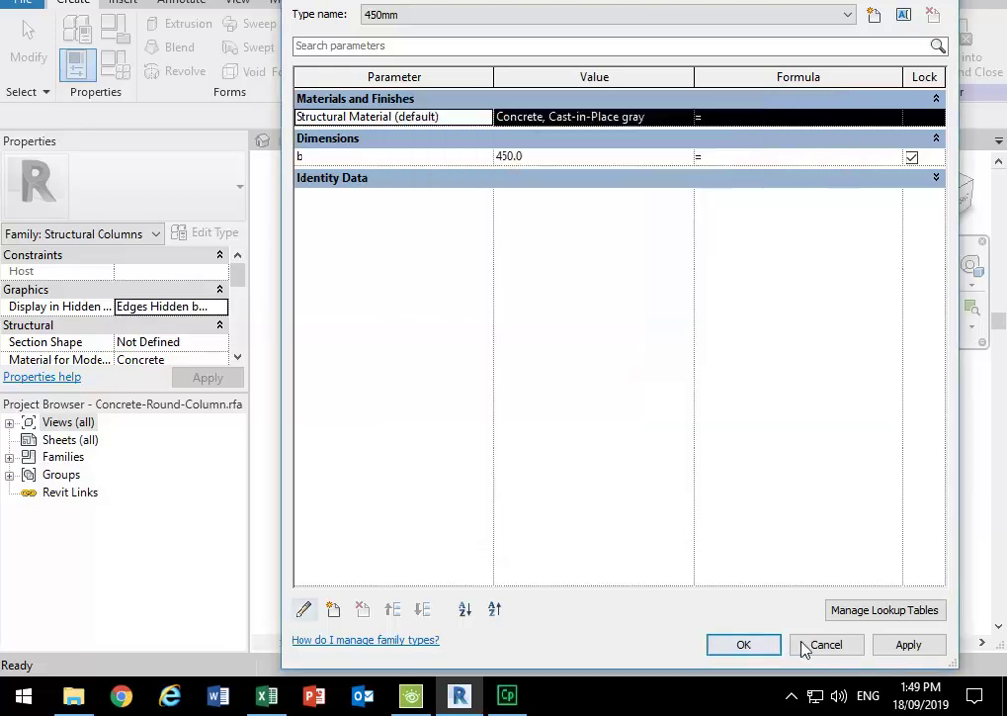
{"action": "left_click", "coordinate": [821, 648]}
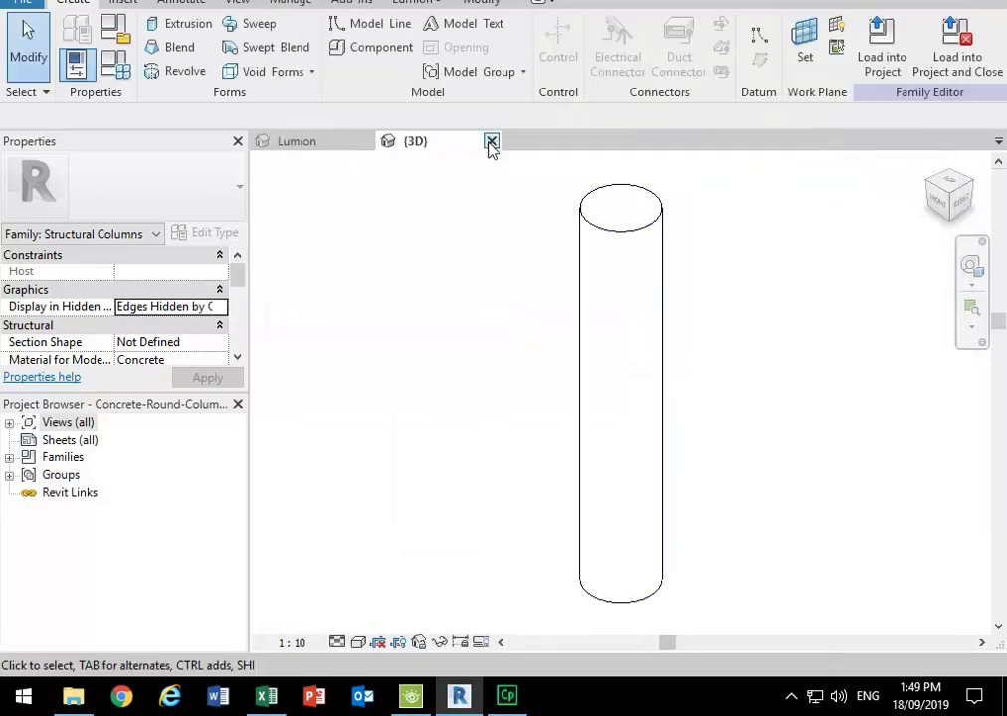
{"action": "left_click", "coordinate": [491, 142]}
Step: Reselect the column in front of the elevator and review its type properties and instance Structural Material
{"action": "left_click", "coordinate": [550, 476]}
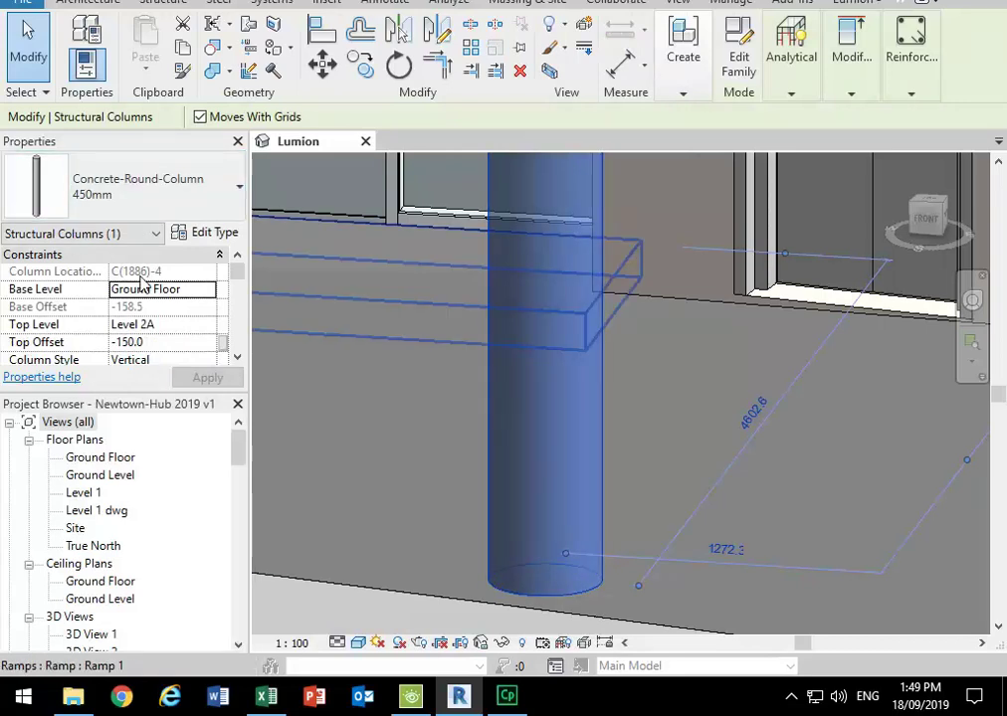
{"action": "left_click", "coordinate": [199, 231]}
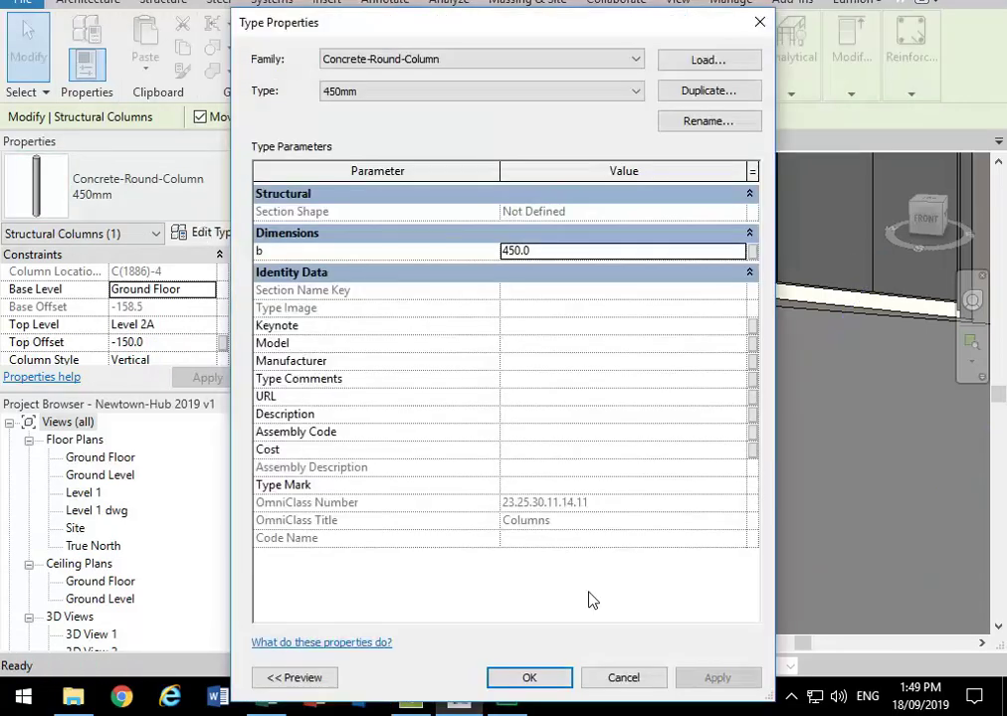
{"action": "left_click", "coordinate": [625, 677]}
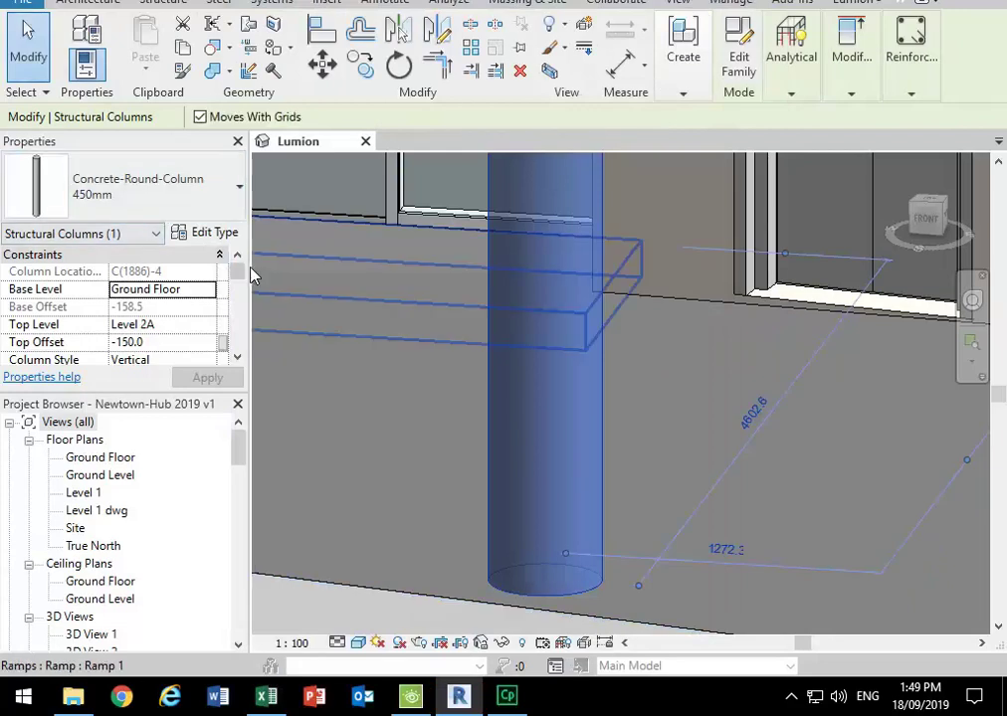
{"action": "left_click_drag", "start_coordinate": [243, 279], "coordinate": [241, 295]}
Step: Select the other round 450 mm column, standing in front of the glazed doors beneath the balcony
{"action": "scroll", "coordinate": [459, 458], "scroll_direction": "down", "scroll_amount": 8}
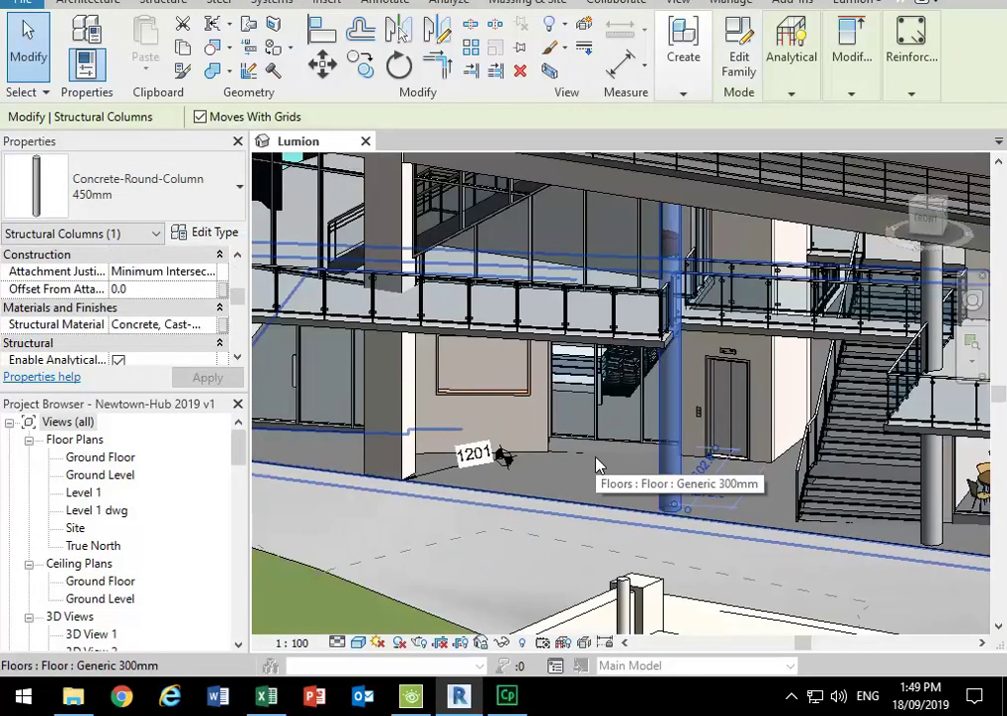
{"action": "middle_click_drag", "start_coordinate": [597, 465], "coordinate": [416, 450], "text": "shift"}
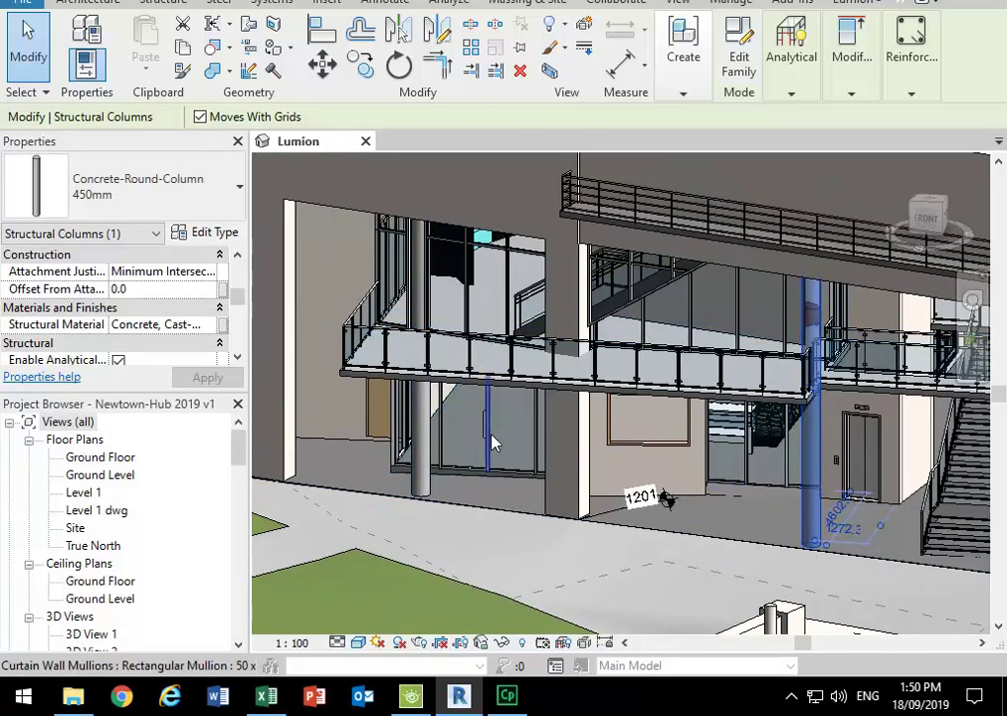
{"action": "left_click", "coordinate": [432, 492]}
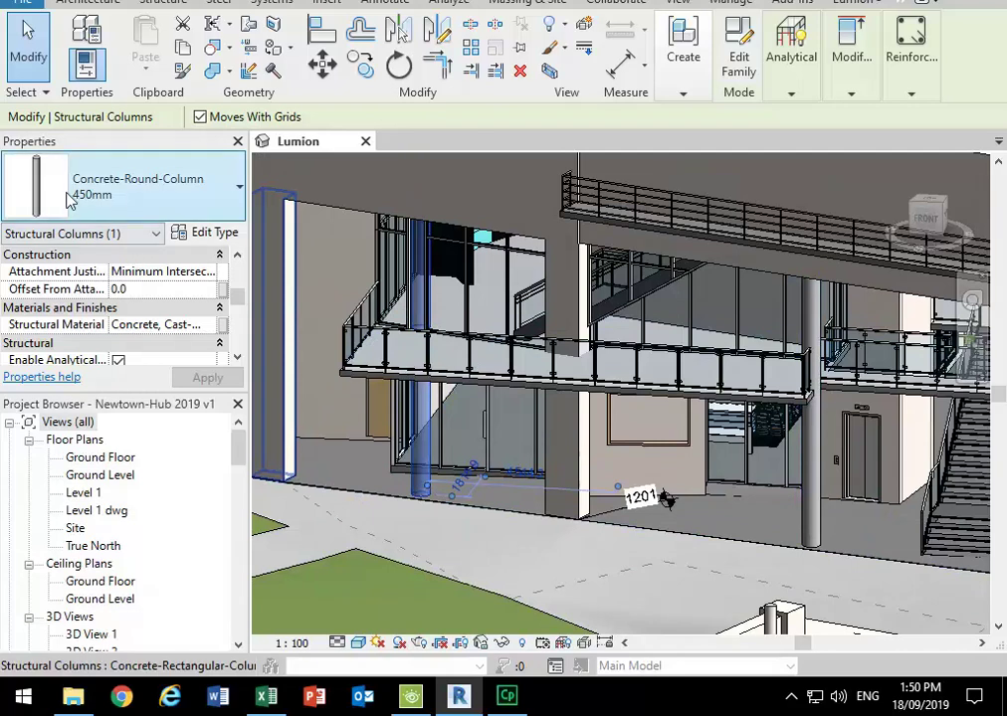
Step: Try the Custard material as the selected column's structural material and cancel the material selection
{"action": "left_click", "coordinate": [214, 328]}
{"action": "left_click", "coordinate": [209, 326]}
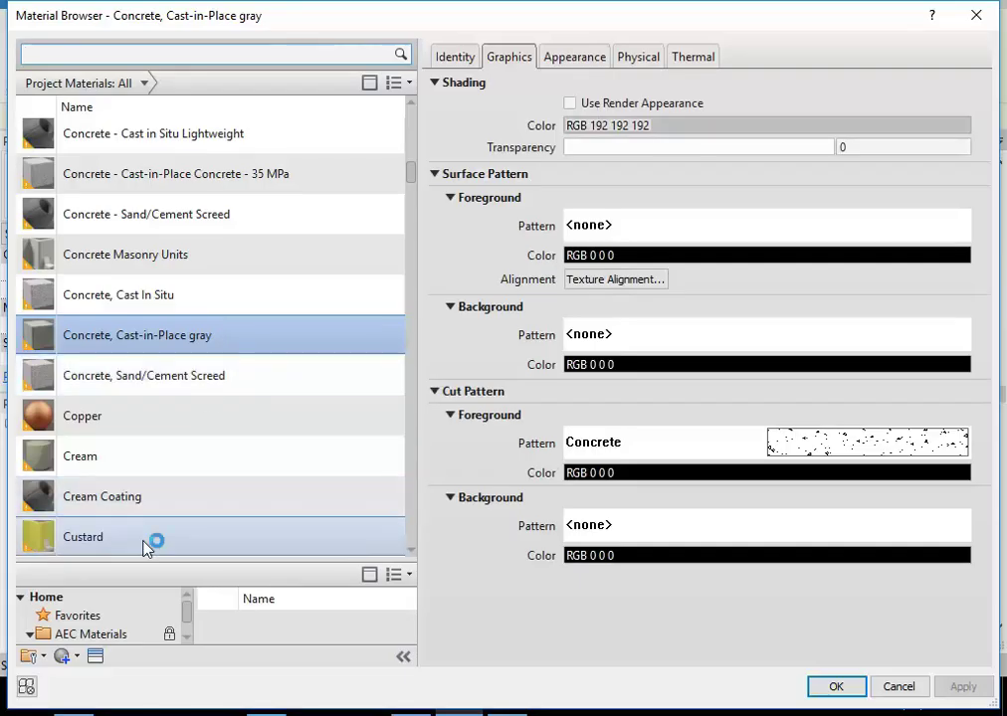
{"action": "left_click", "coordinate": [141, 543]}
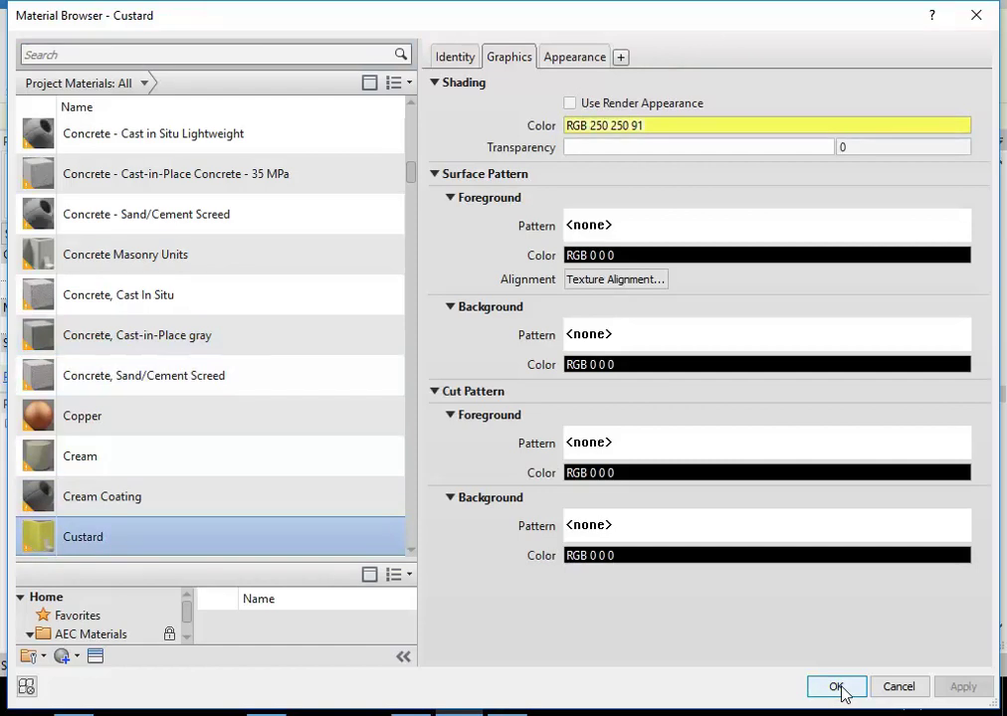
{"action": "left_click", "coordinate": [902, 688]}
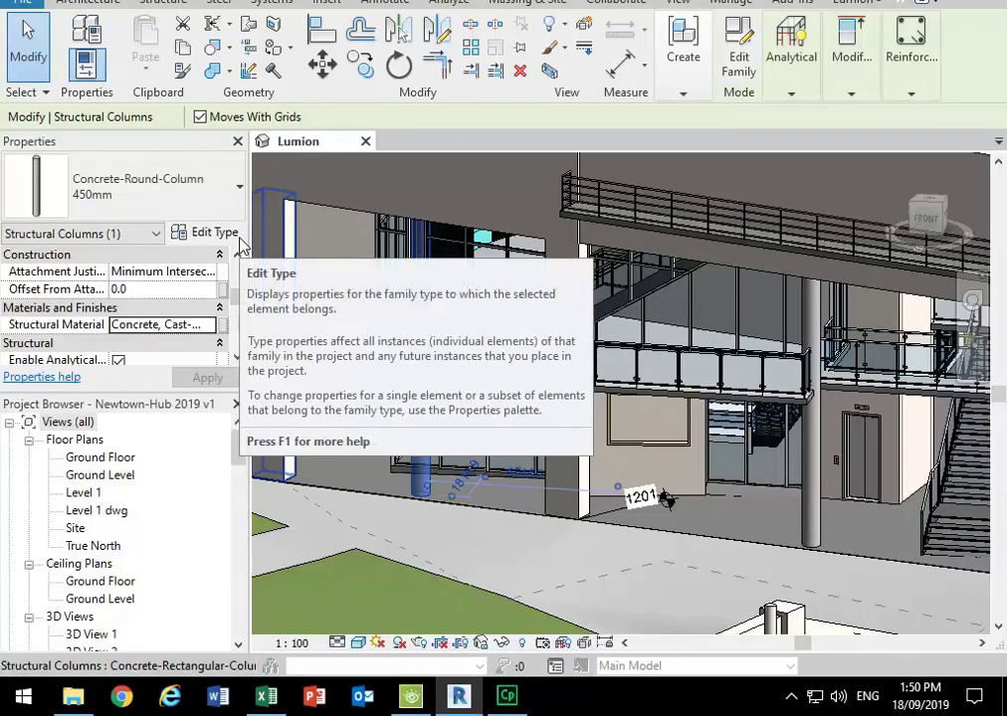
Step: Review the selected round column's type properties and the available column types, leaving both unchanged
{"action": "left_click", "coordinate": [237, 238]}
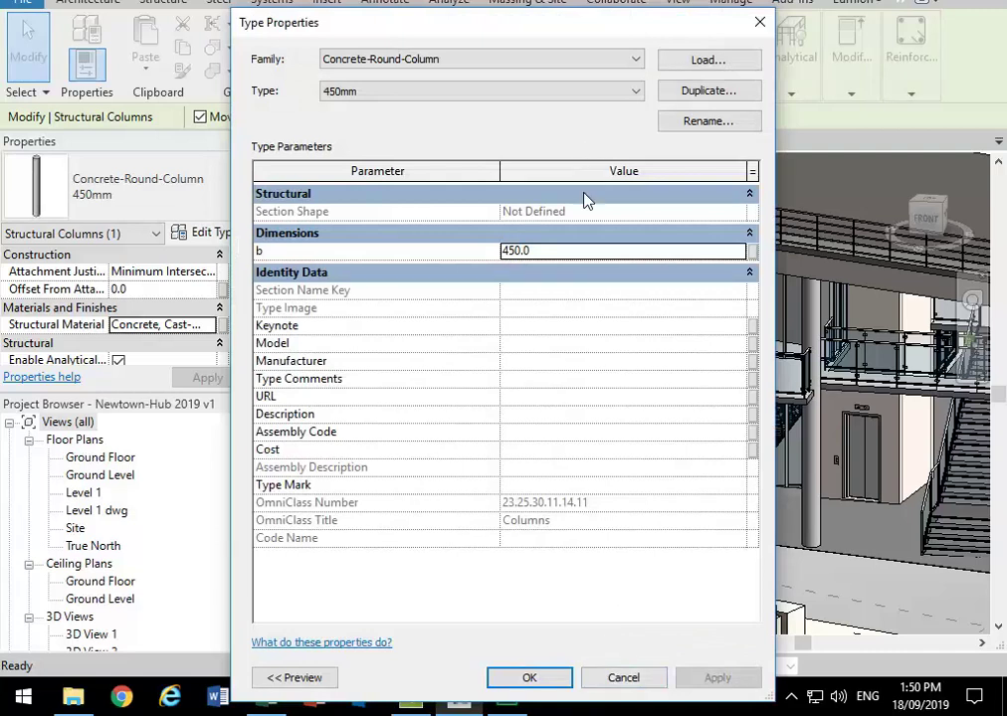
{"action": "left_click", "coordinate": [624, 678]}
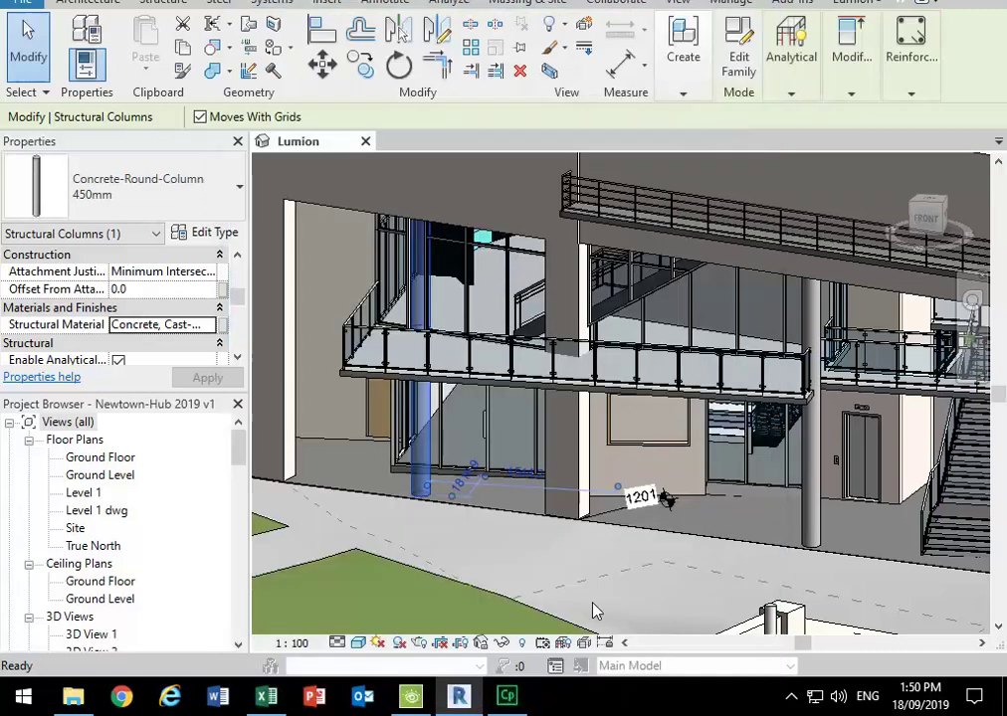
{"action": "left_click", "coordinate": [174, 197]}
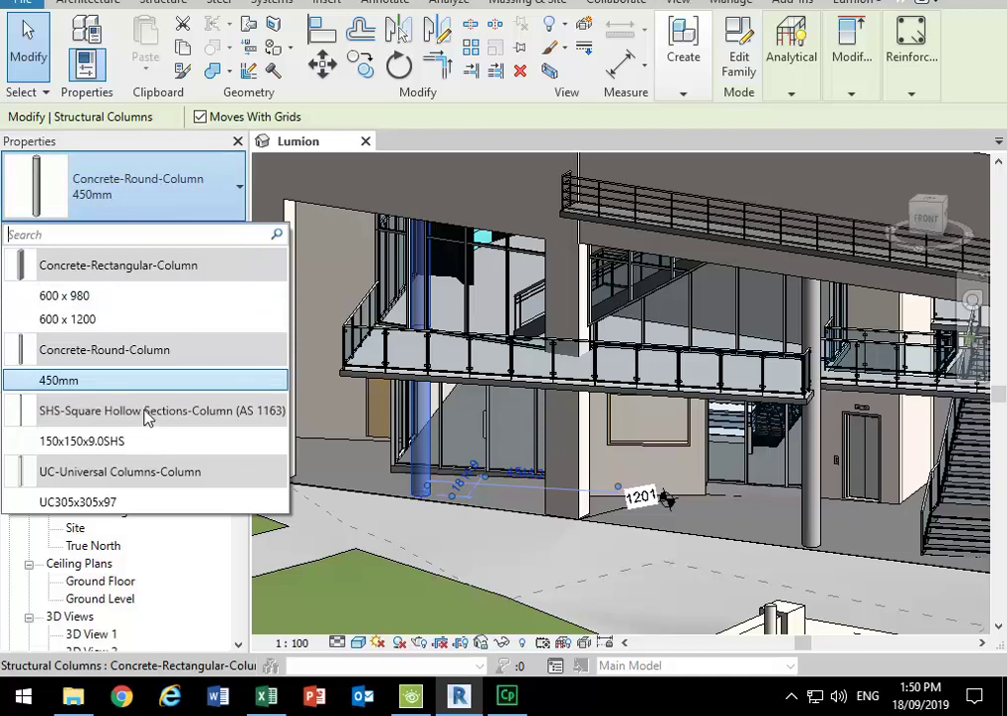
{"action": "left_click", "coordinate": [523, 148]}
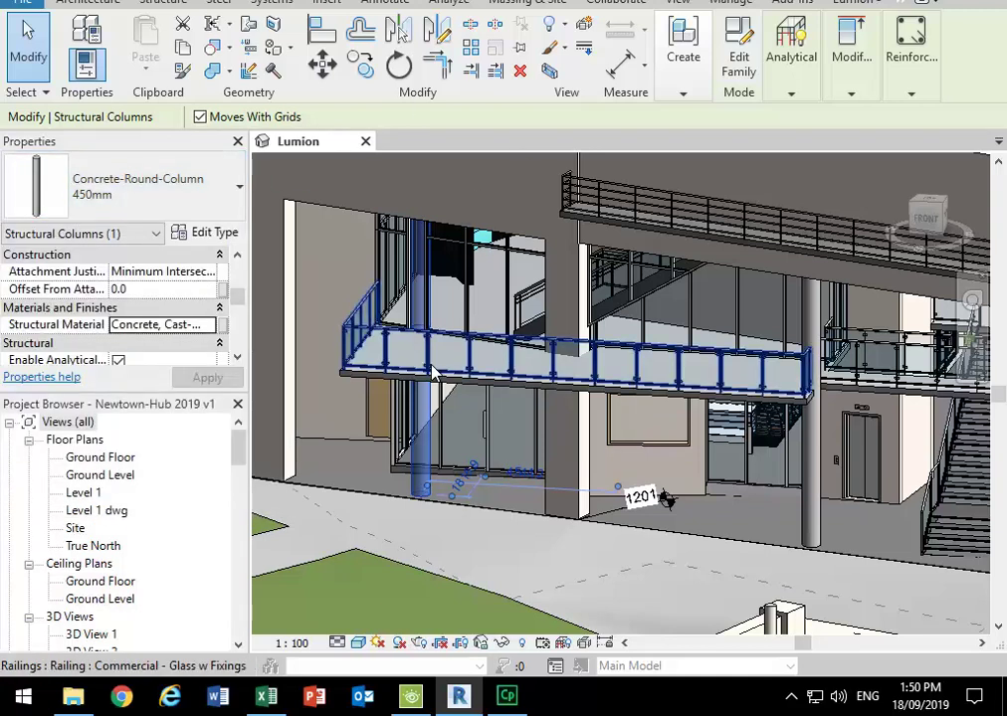
Step: Select all instances of the round 450mm concrete column in the entire project
{"action": "scroll", "coordinate": [425, 500], "scroll_direction": "up", "scroll_amount": 3}
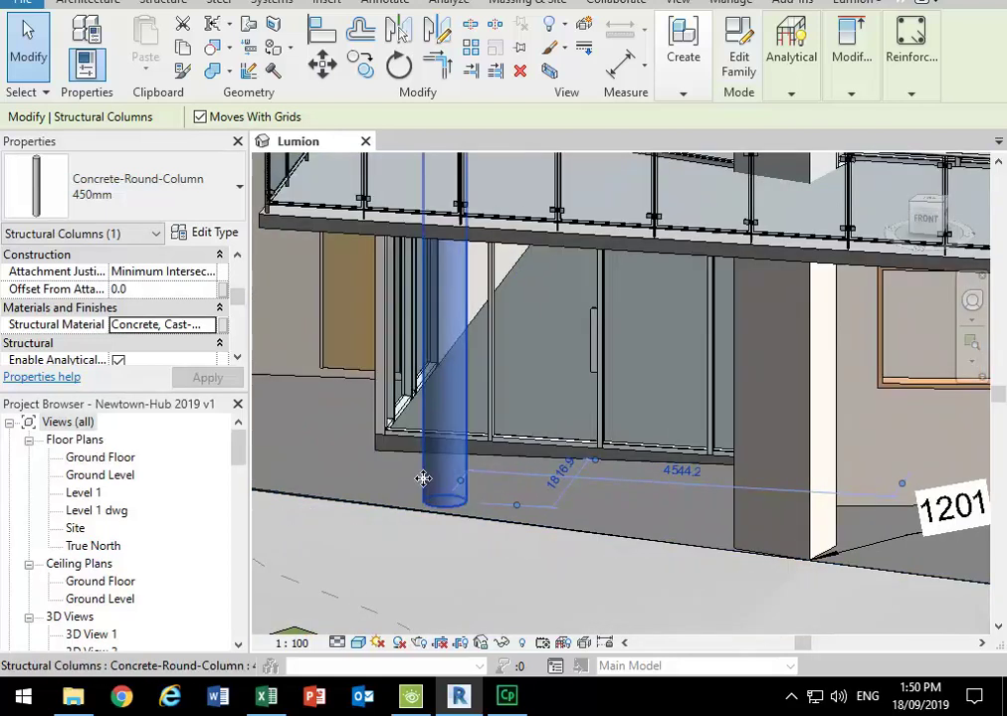
{"action": "scroll", "coordinate": [429, 467], "scroll_direction": "up", "scroll_amount": 3}
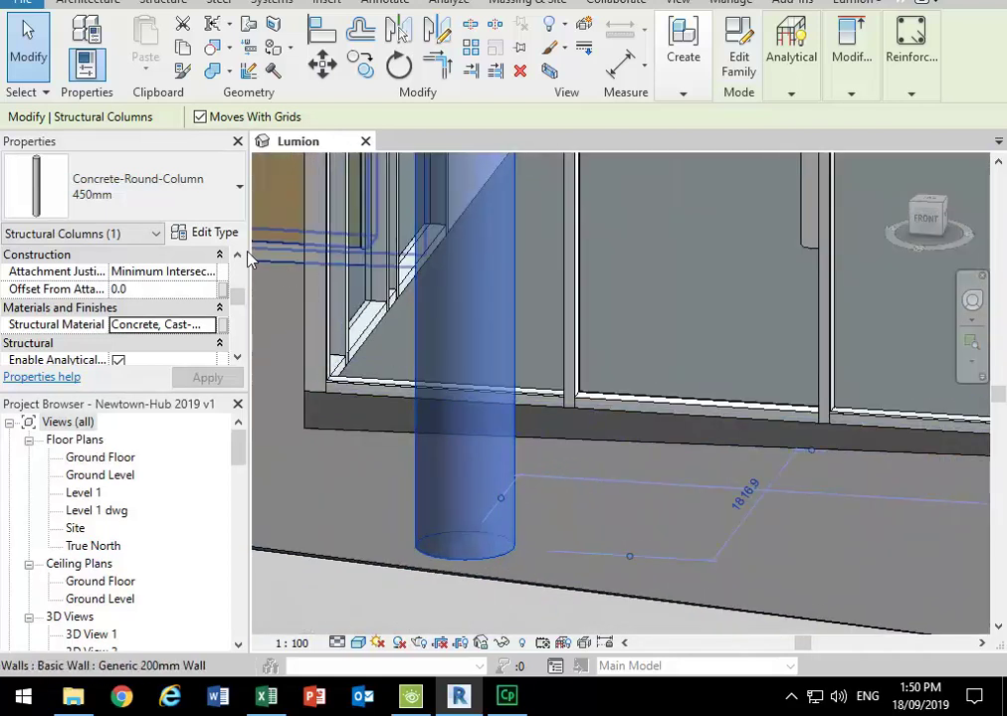
{"action": "right_click", "coordinate": [431, 443]}
{"action": "mouse_move", "coordinate": [486, 397]}
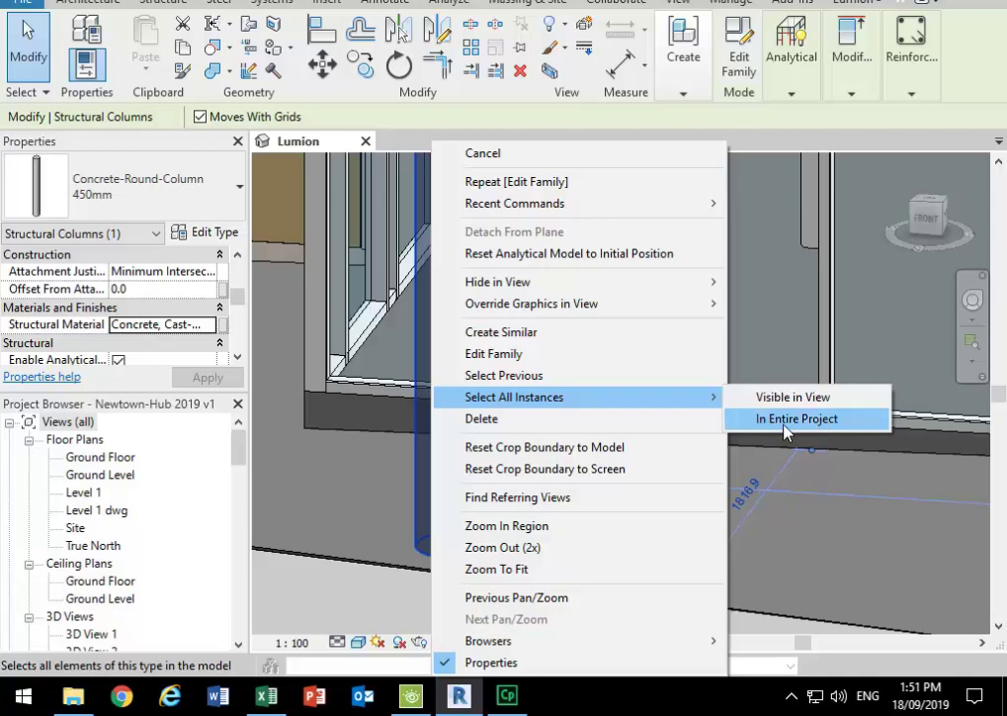
{"action": "mouse_move", "coordinate": [657, 399]}
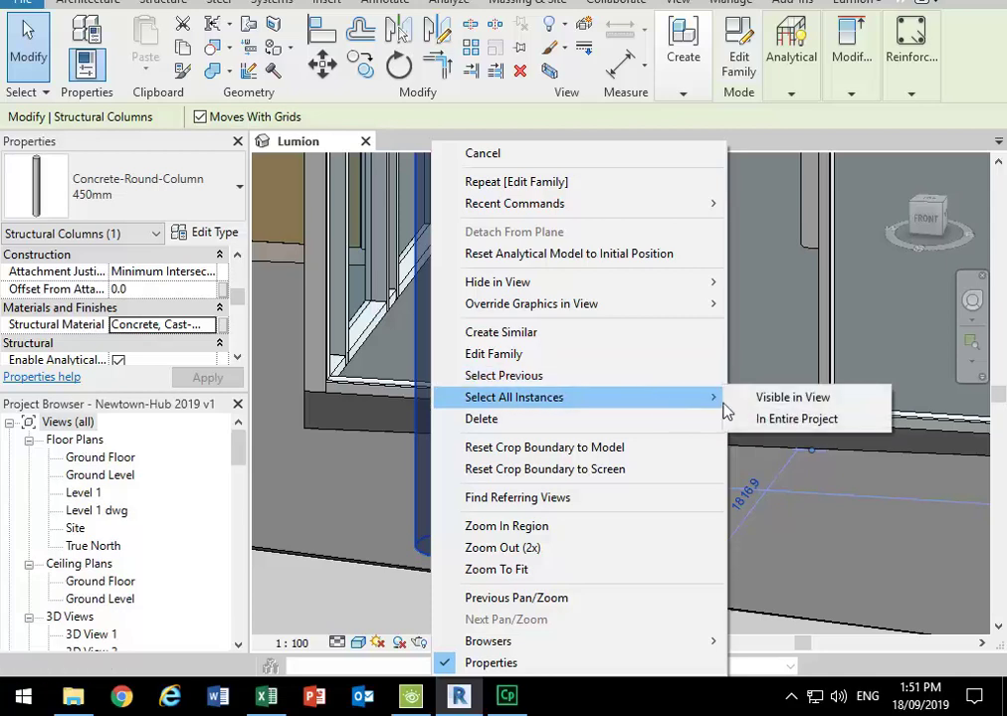
{"action": "left_click", "coordinate": [809, 423]}
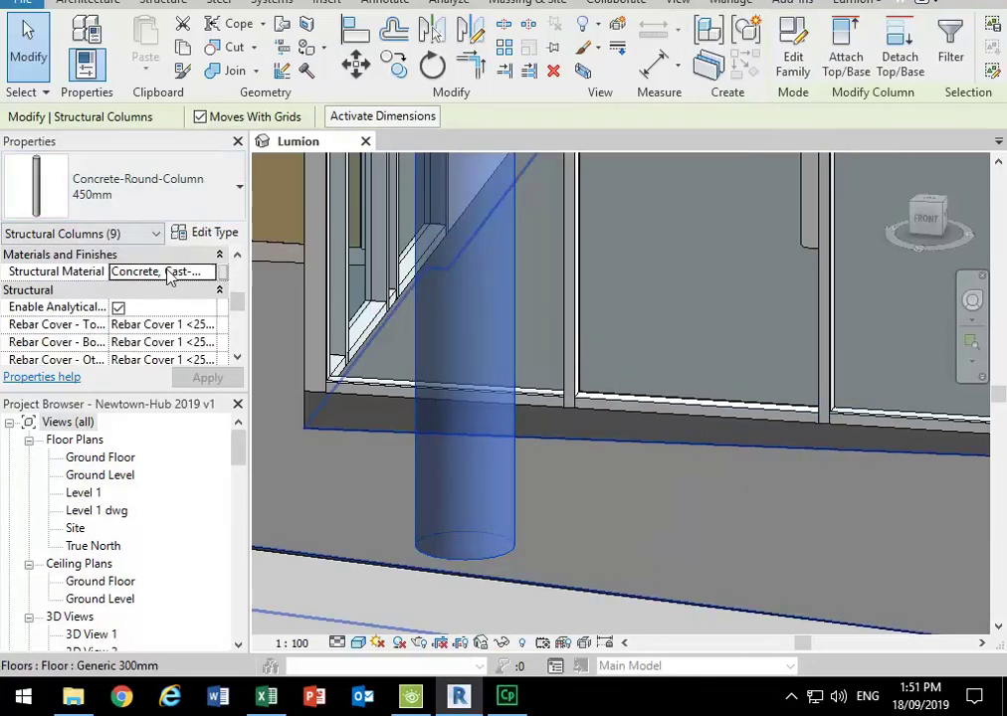
Step: Review the shared Structural Material of all selected columns in the Material Browser and cancel without changing it
{"action": "left_click", "coordinate": [210, 274]}
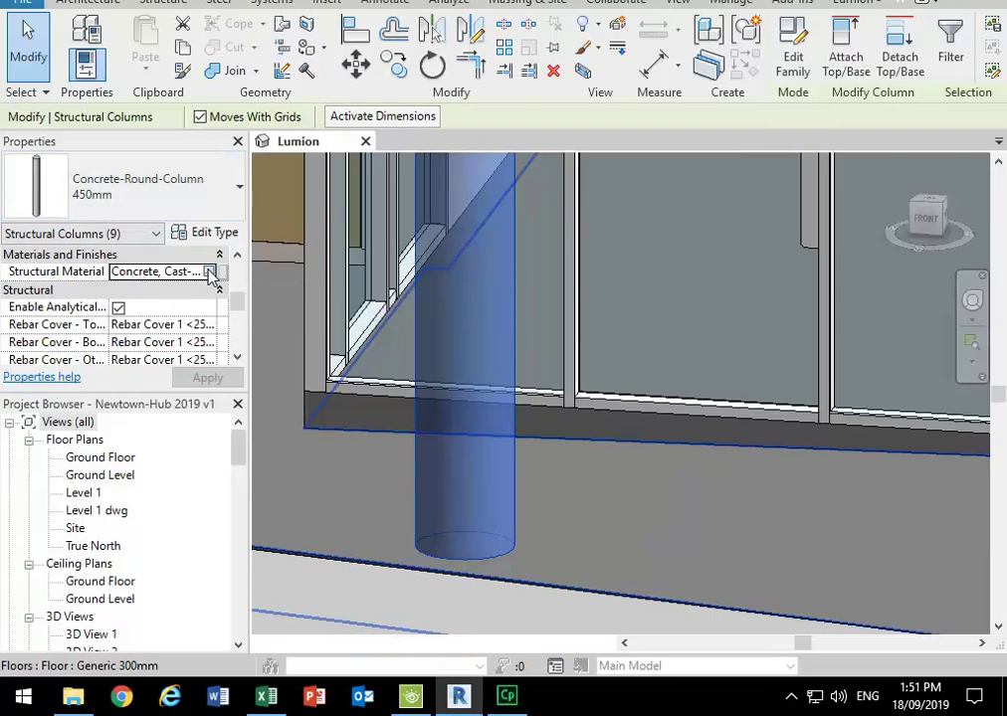
{"action": "left_click", "coordinate": [210, 273]}
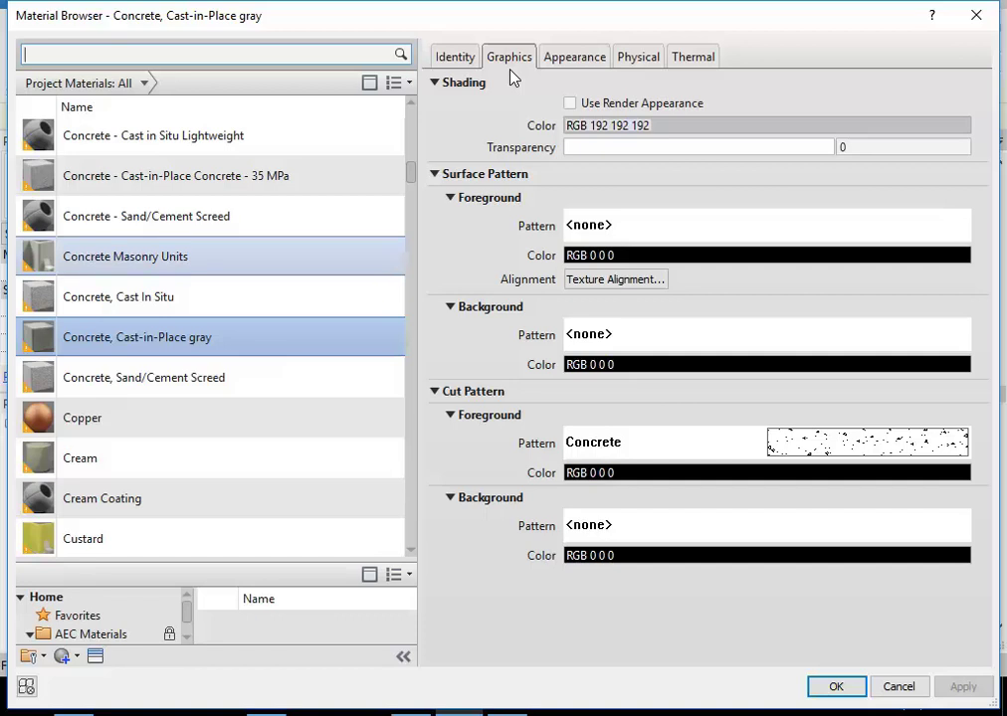
{"action": "left_click", "coordinate": [896, 686]}
{"action": "scroll", "coordinate": [482, 333], "scroll_direction": "down", "scroll_amount": 6}
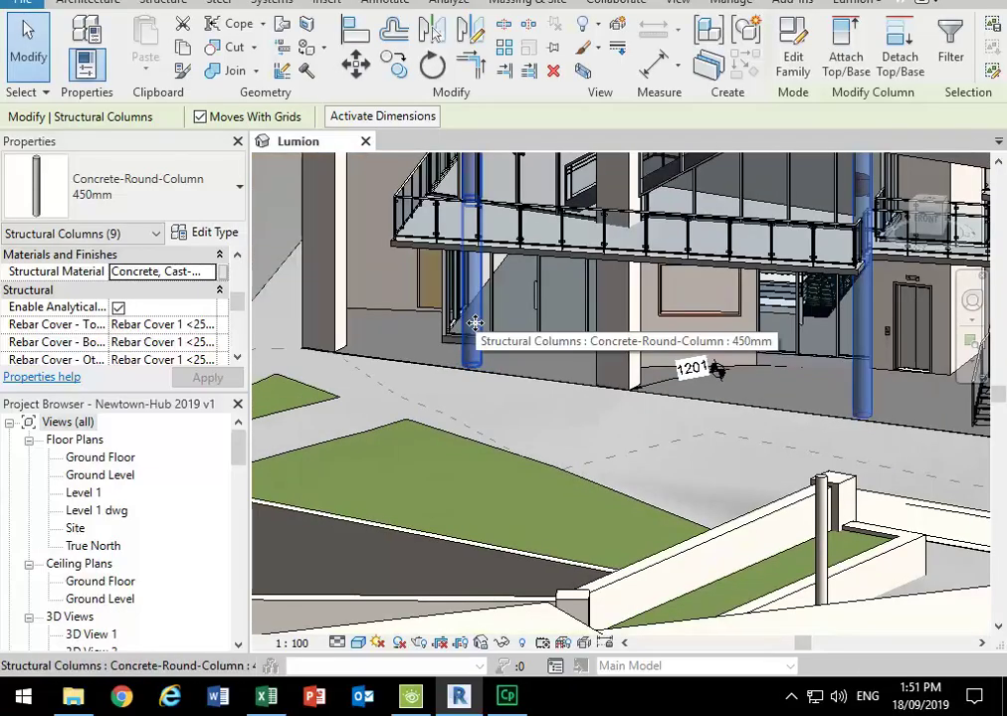
{"action": "middle_click_drag", "start_coordinate": [816, 408], "coordinate": [320, 435]}
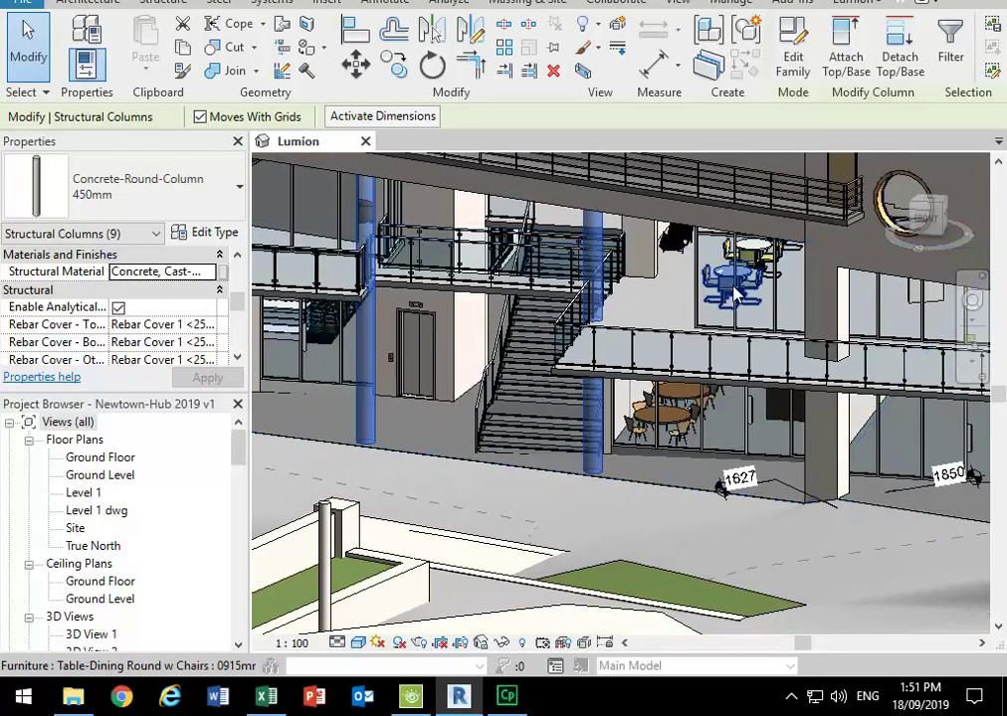
Step: Select the black Stool Plastic behind the upper-floor glazing and review the Stool Material in its type properties
{"action": "scroll", "coordinate": [441, 294], "scroll_direction": "up", "scroll_amount": 2}
{"action": "middle_click_drag", "start_coordinate": [440, 294], "coordinate": [588, 291], "text": "shift"}
{"action": "scroll", "coordinate": [588, 291], "scroll_direction": "up", "scroll_amount": 10}
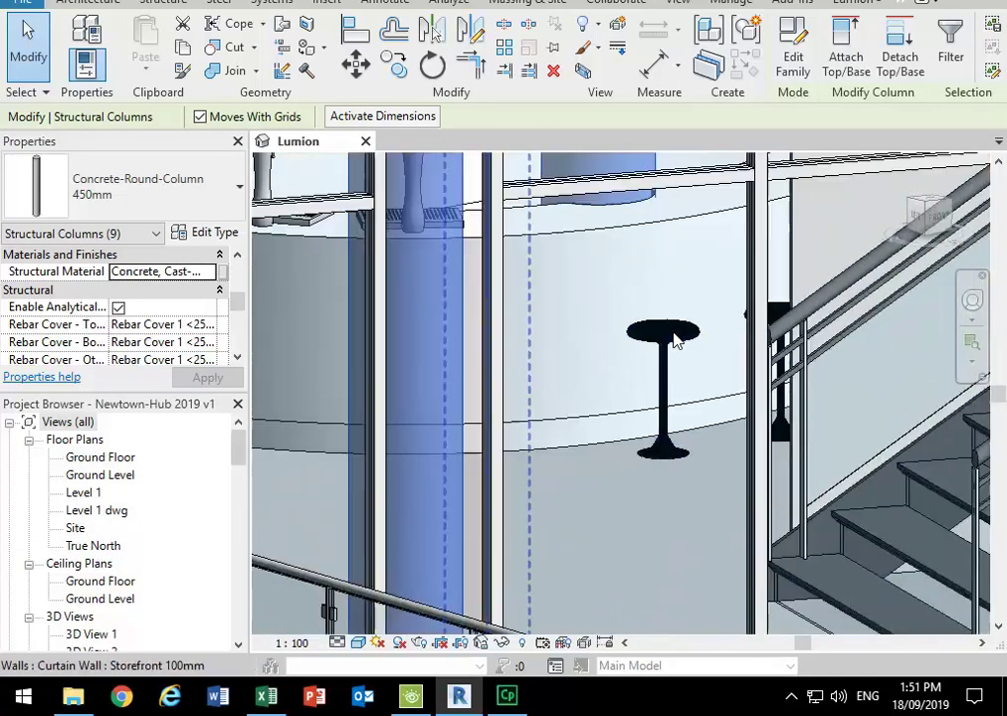
{"action": "left_click", "coordinate": [676, 339]}
{"action": "key", "text": "Escape"}
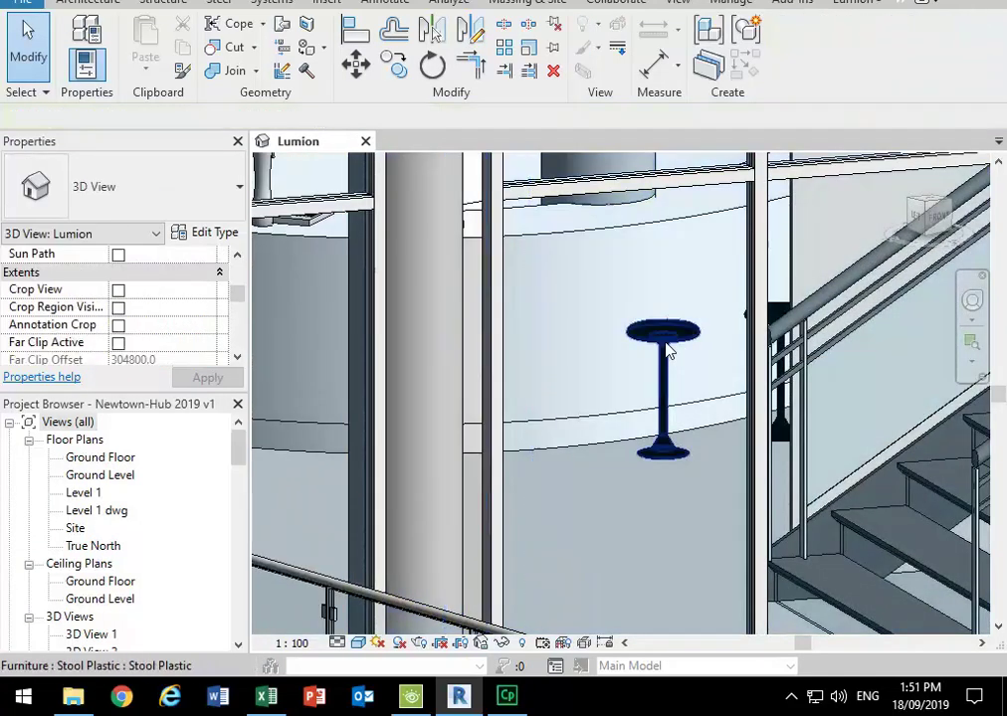
{"action": "left_click", "coordinate": [667, 343]}
{"action": "left_click", "coordinate": [214, 233]}
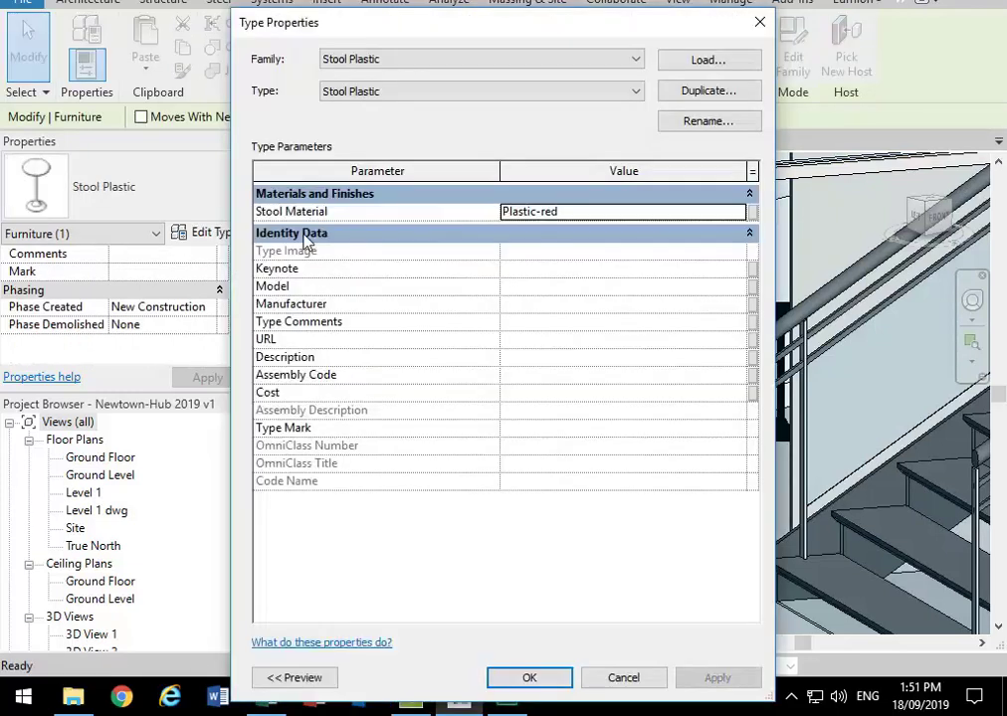
{"action": "left_click", "coordinate": [542, 682]}
Step: Select the Stivi bar stool beside the curved bar and review its stand and seat materials in the type properties
{"action": "scroll", "coordinate": [553, 442], "scroll_direction": "down", "scroll_amount": 3}
{"action": "middle_click_drag", "start_coordinate": [550, 391], "coordinate": [598, 289], "text": "shift"}
{"action": "key", "text": "Escape"}
{"action": "scroll", "coordinate": [611, 283], "scroll_direction": "up", "scroll_amount": 3}
{"action": "left_click", "coordinate": [549, 266]}
{"action": "key", "text": "Escape"}
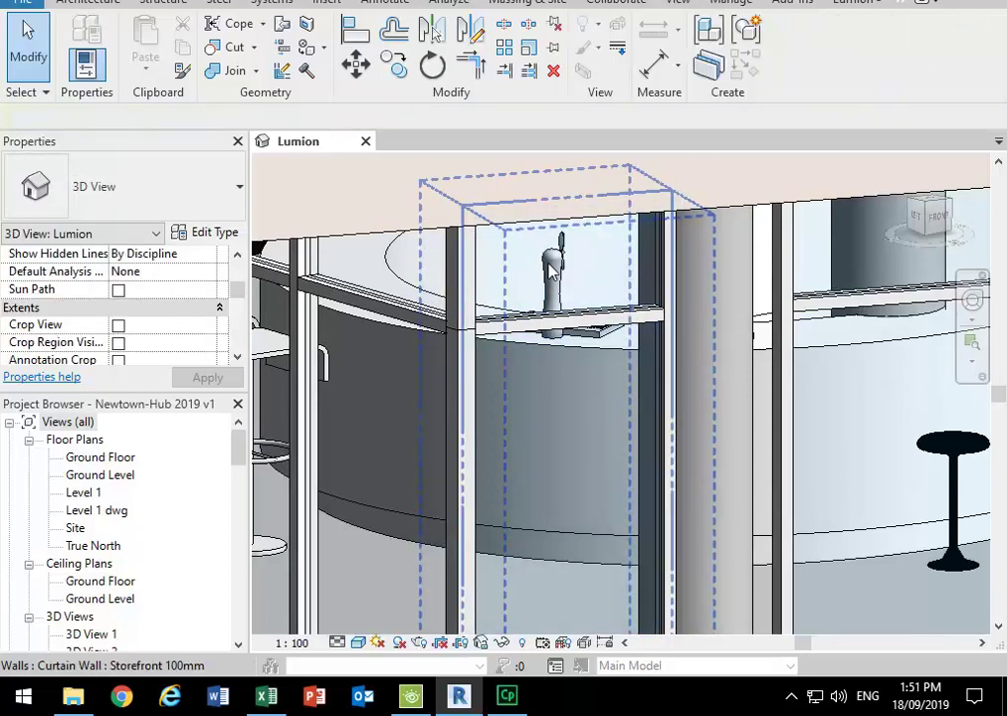
{"action": "left_click", "coordinate": [271, 464]}
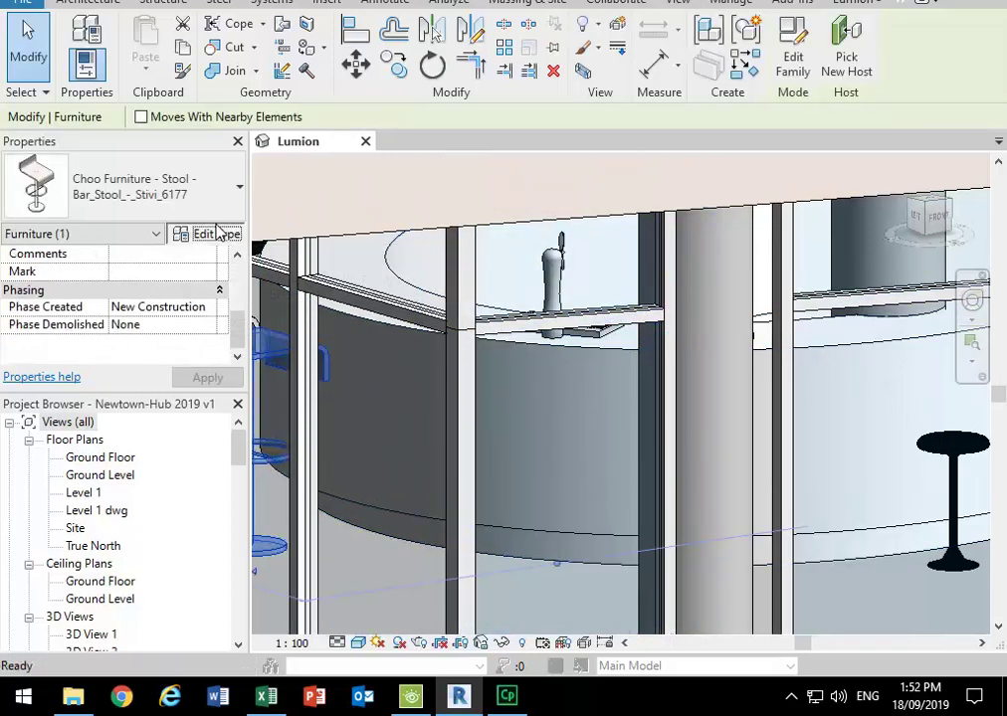
{"action": "left_click", "coordinate": [219, 231]}
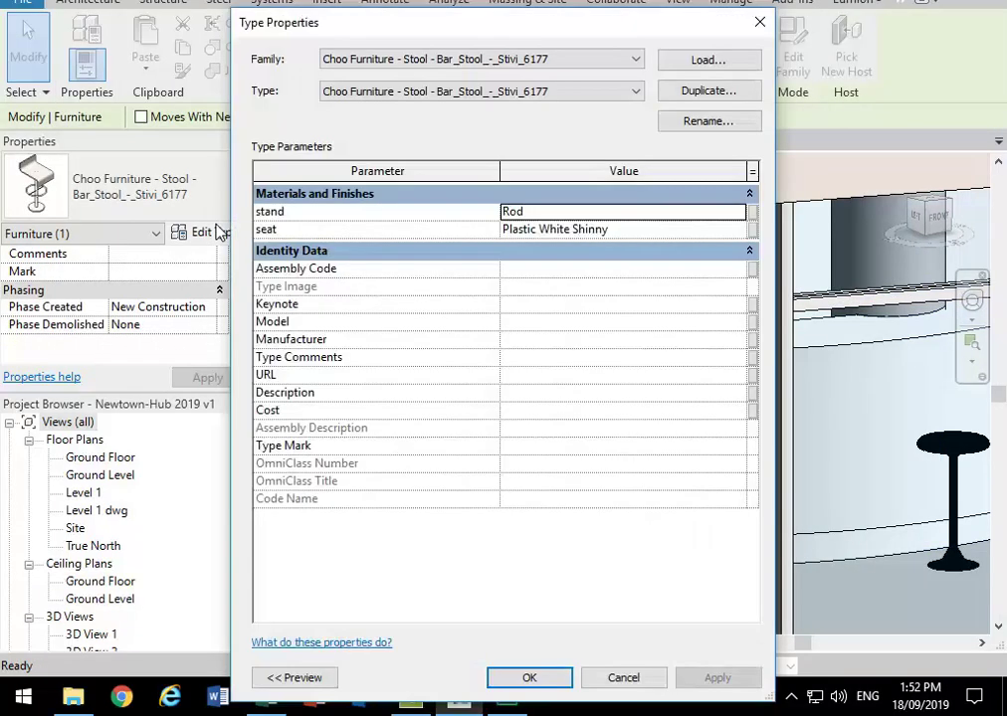
{"action": "left_click", "coordinate": [622, 678]}
Step: Select the beer tap on the bar counter, review its type material parameters, and clear the selection
{"action": "scroll", "coordinate": [557, 249], "scroll_direction": "up", "scroll_amount": 5}
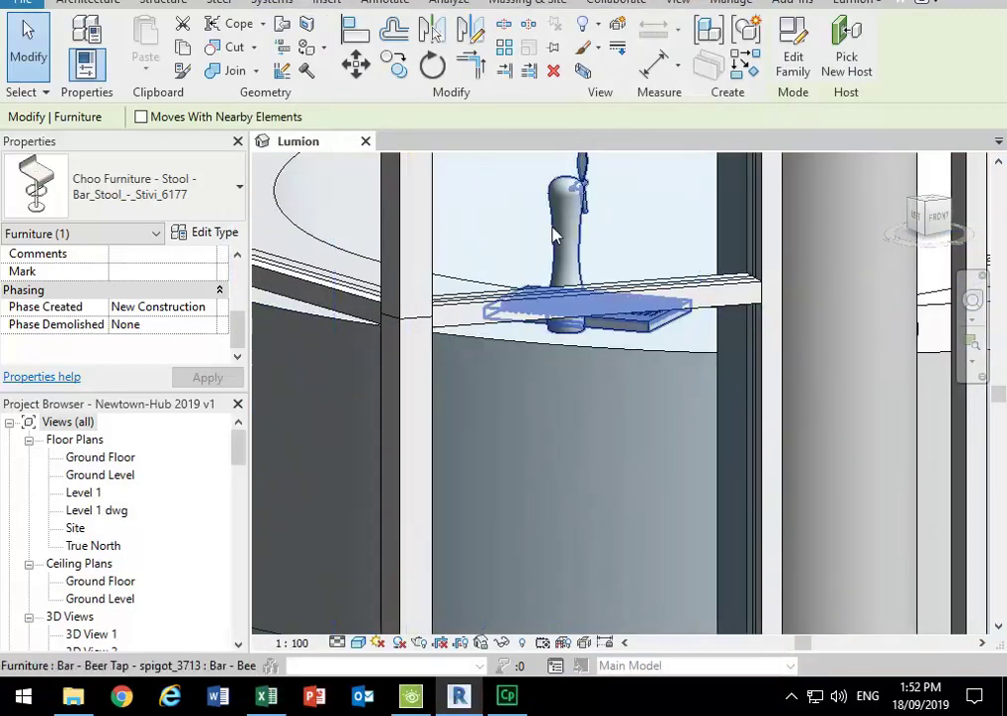
{"action": "left_click", "coordinate": [563, 239]}
{"action": "left_click", "coordinate": [185, 231]}
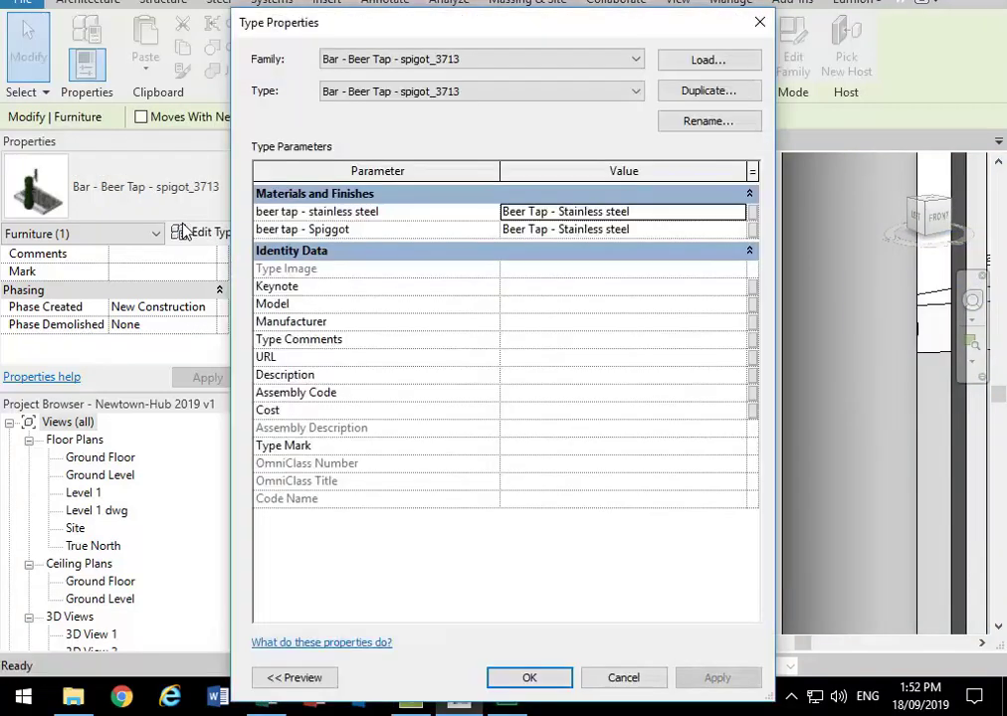
{"action": "left_click", "coordinate": [627, 677]}
{"action": "scroll", "coordinate": [598, 517], "scroll_direction": "down", "scroll_amount": 3}
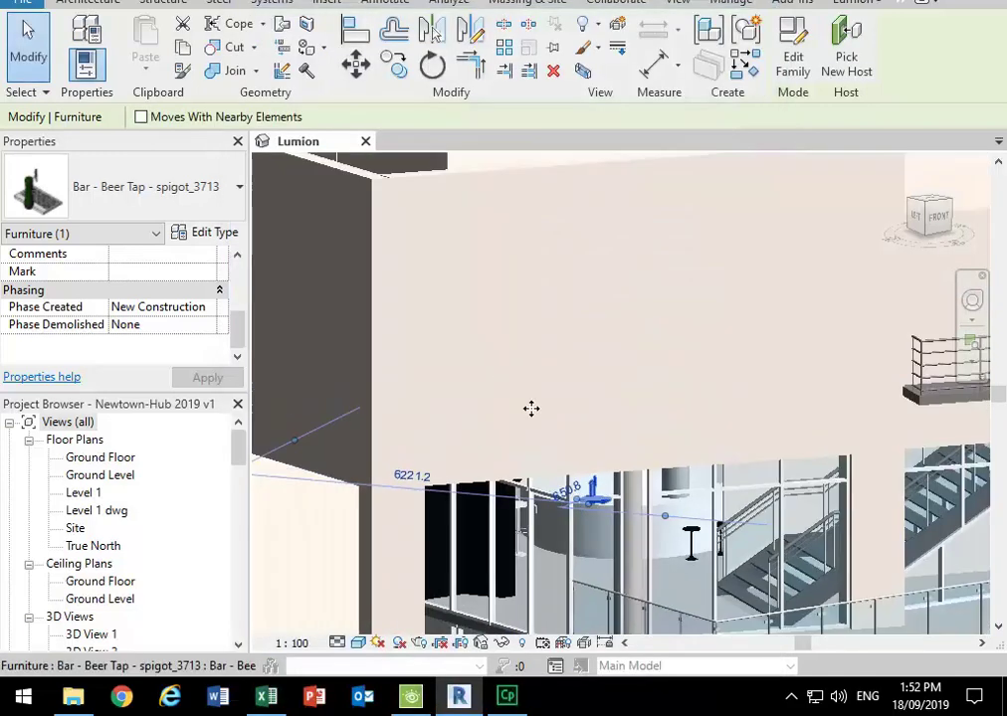
{"action": "key", "text": "Escape"}
Step: Start placing a component and open the ! Choo Revit Library - 2016 folder to load a family
{"action": "scroll", "coordinate": [598, 506], "scroll_direction": "down", "scroll_amount": 3}
{"action": "middle_click_drag", "start_coordinate": [572, 428], "coordinate": [479, 362]}
{"action": "middle_click_drag", "start_coordinate": [546, 400], "coordinate": [496, 406], "text": "shift"}
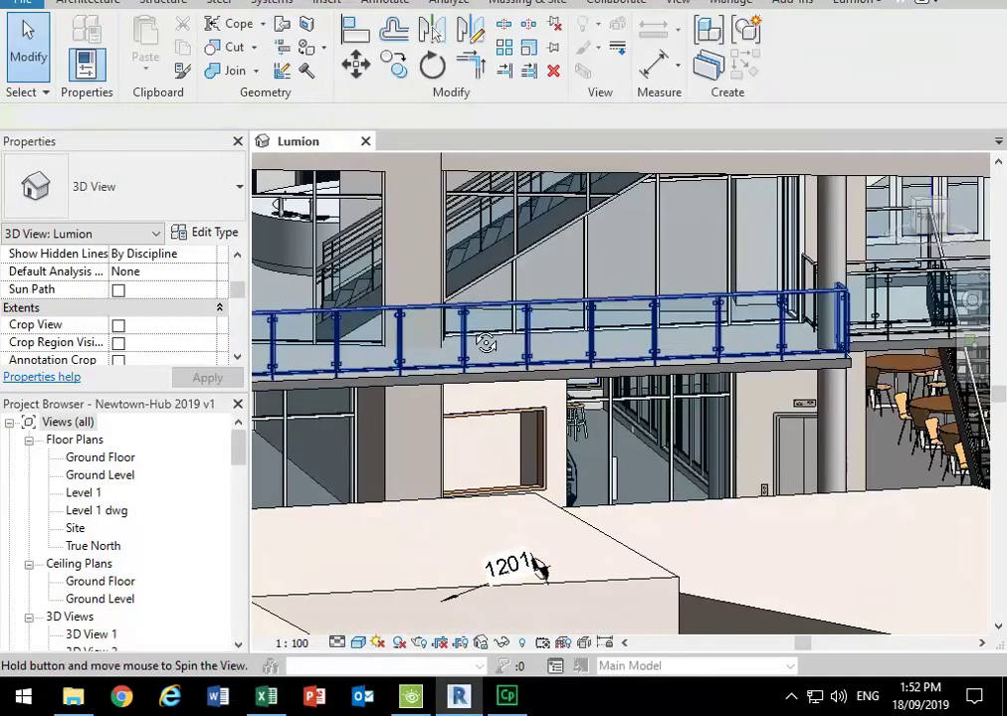
{"action": "middle_click_drag", "start_coordinate": [464, 307], "coordinate": [501, 376], "text": "shift"}
{"action": "middle_click_drag", "start_coordinate": [369, 191], "coordinate": [291, 189]}
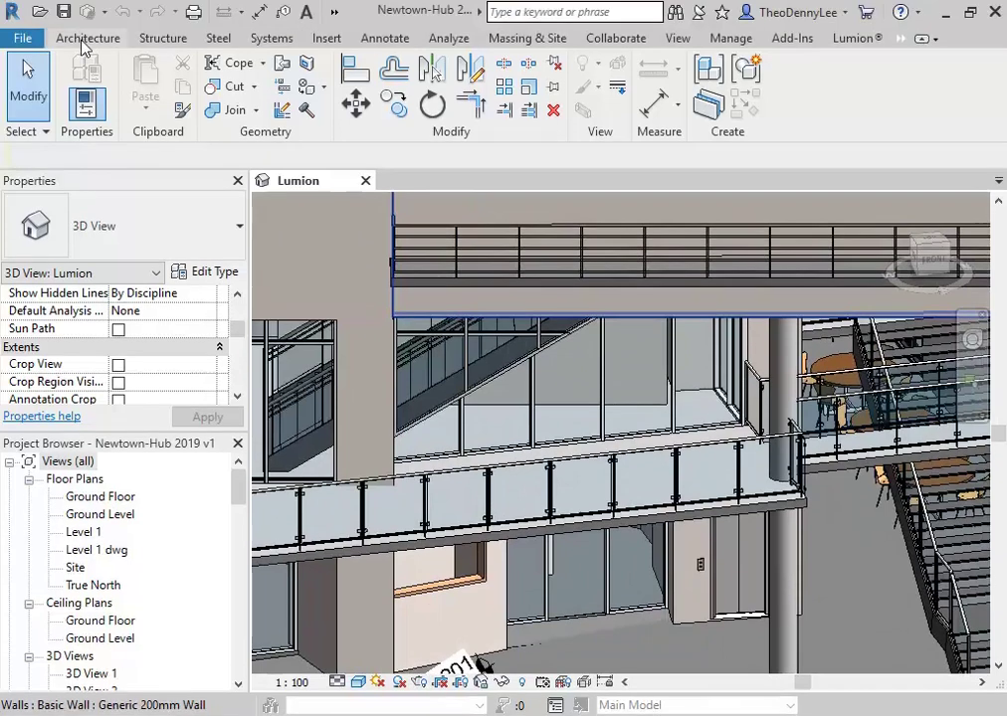
{"action": "left_click", "coordinate": [82, 41]}
{"action": "left_click", "coordinate": [165, 82]}
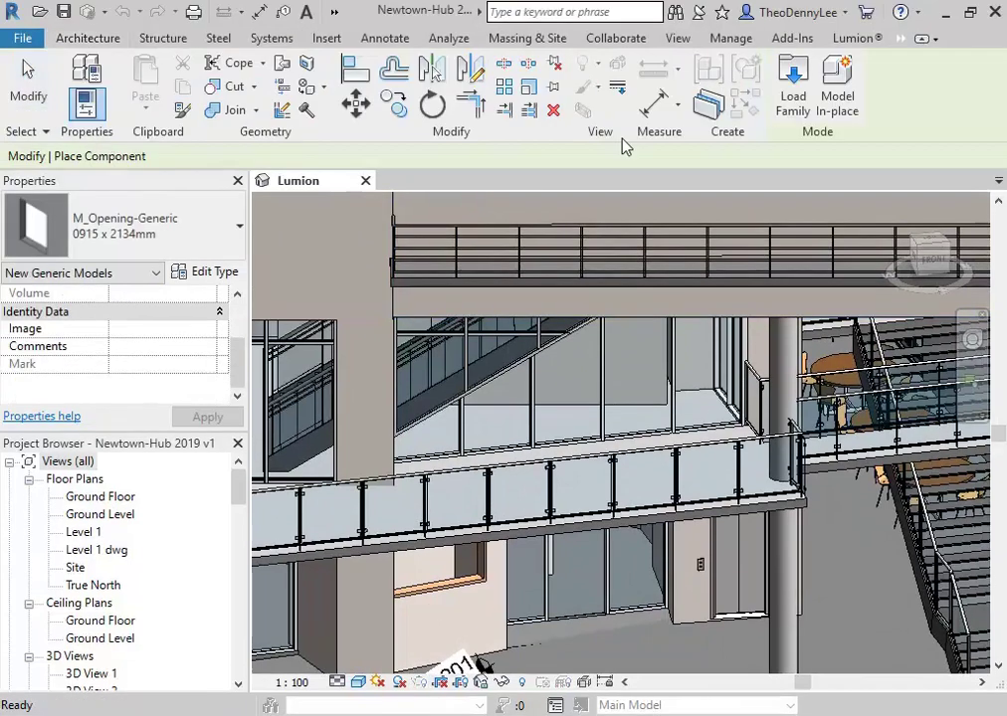
{"action": "left_click", "coordinate": [782, 92]}
{"action": "left_click", "coordinate": [70, 564]}
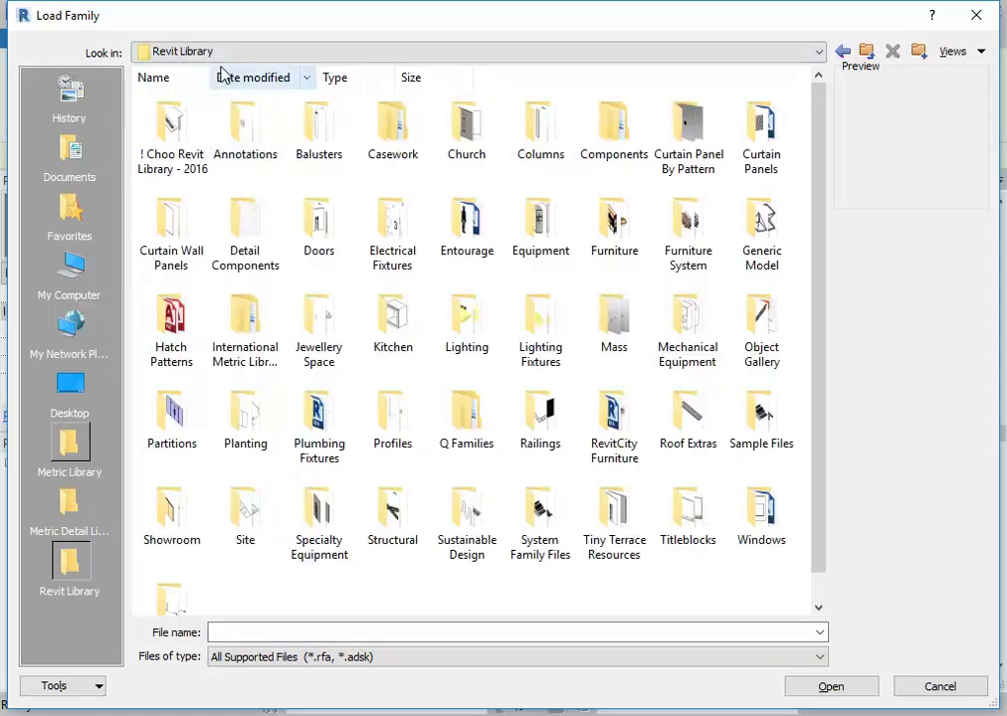
{"action": "double_click", "coordinate": [172, 124]}
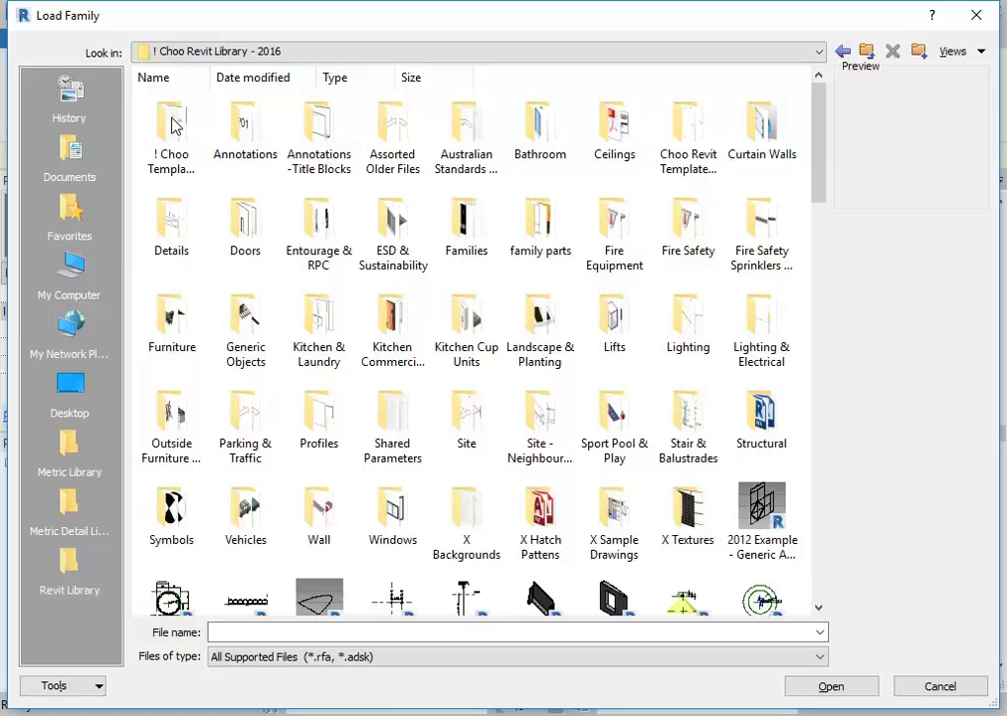
Step: Load the CE Kitchen - Unit Island_2TD_SINK family from the Kitchen & Laundry folder
{"action": "scroll", "coordinate": [542, 288], "scroll_direction": "down", "scroll_amount": 2}
{"action": "scroll", "coordinate": [542, 288], "scroll_direction": "down", "scroll_amount": 15}
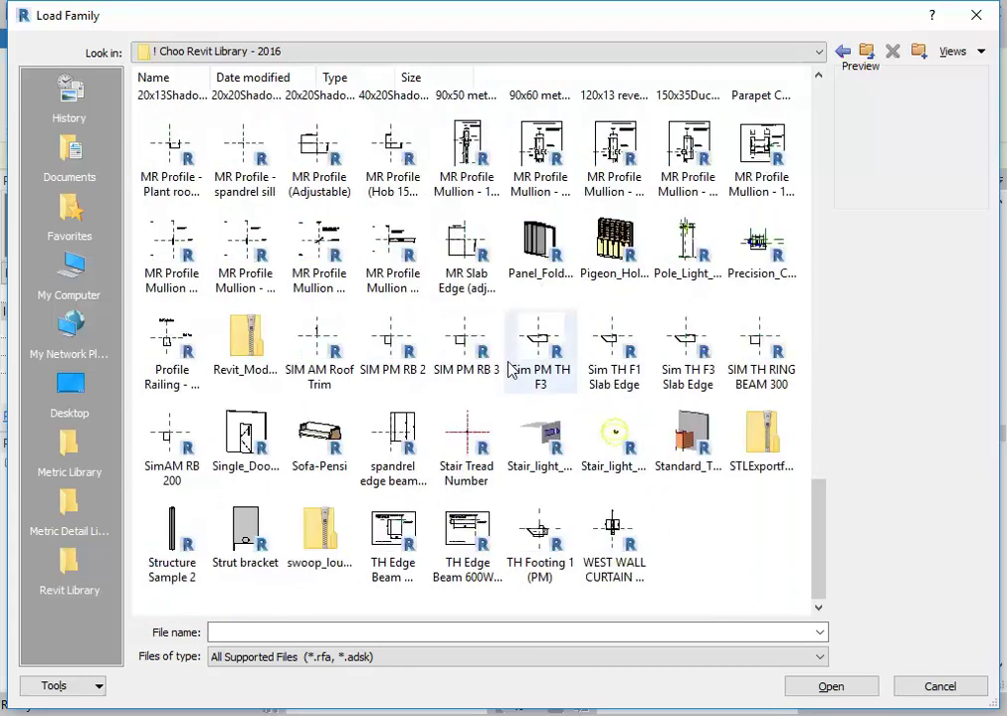
{"action": "scroll", "coordinate": [583, 406], "scroll_direction": "up", "scroll_amount": 15}
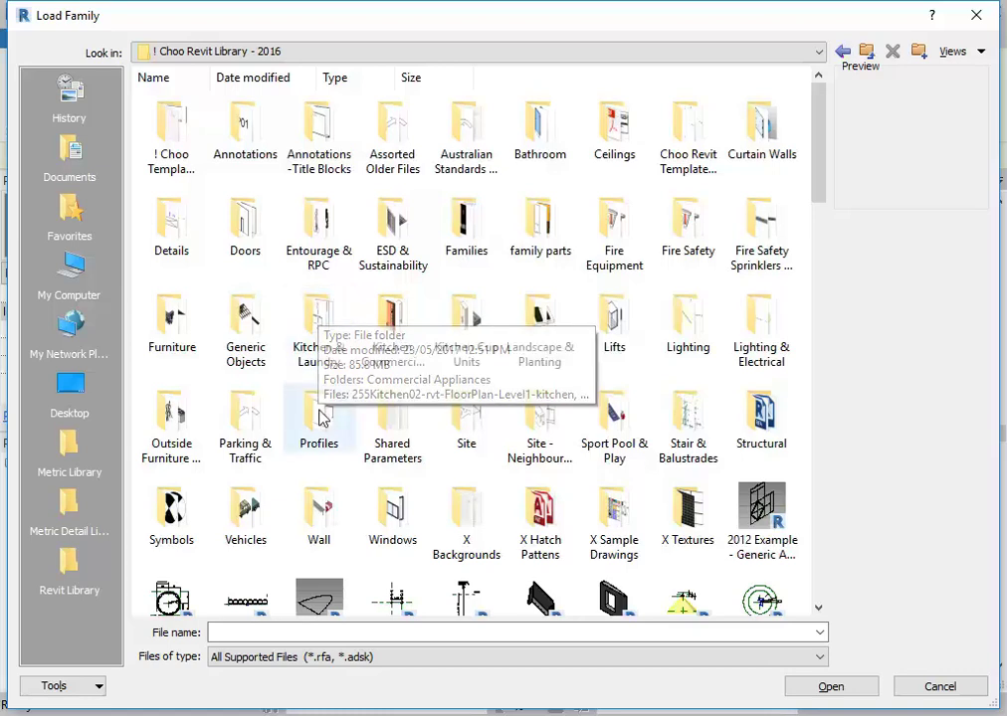
{"action": "double_click", "coordinate": [318, 317]}
{"action": "left_click", "coordinate": [384, 171]}
{"action": "left_click", "coordinate": [328, 418]}
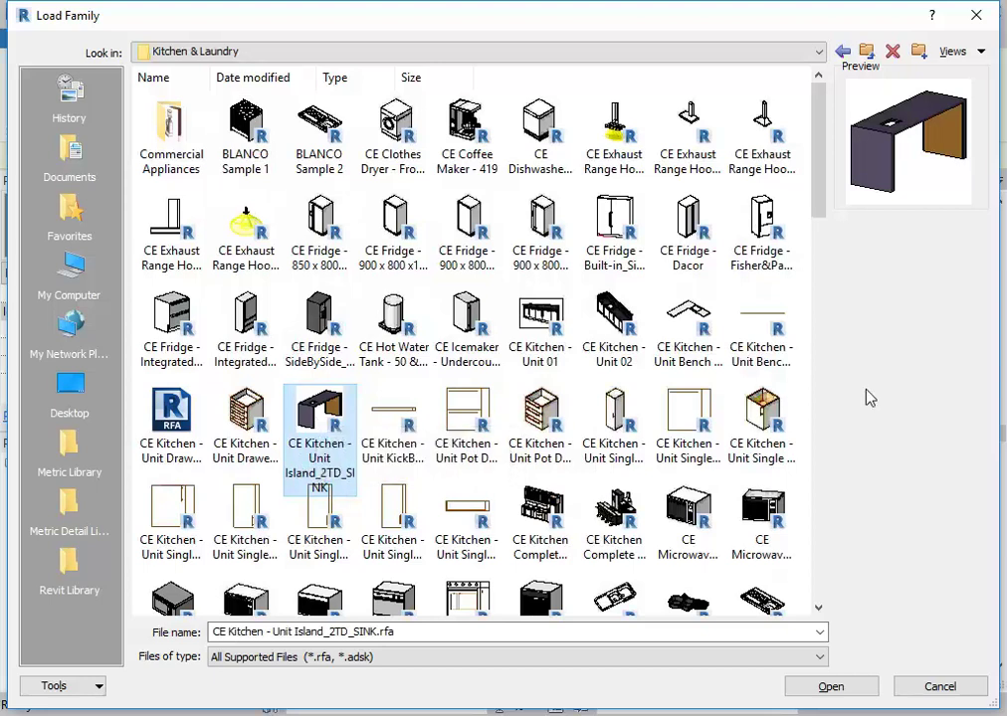
{"action": "key", "text": "Return"}
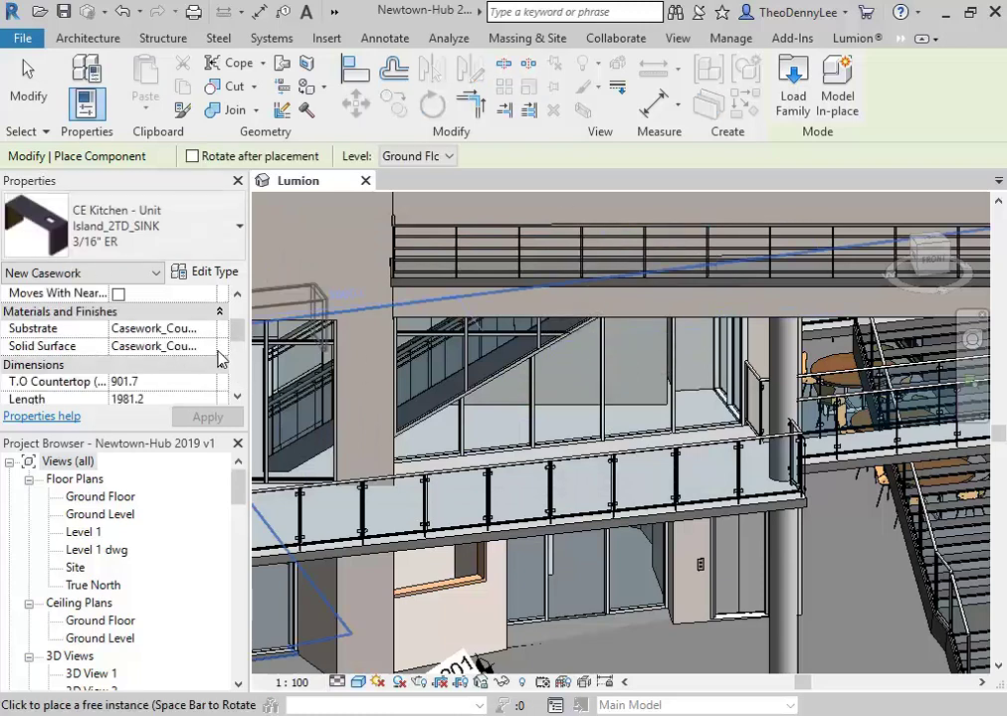
Step: Set the placement level of the kitchen island unit to Level 1
{"action": "left_click_drag", "start_coordinate": [236, 330], "coordinate": [245, 307]}
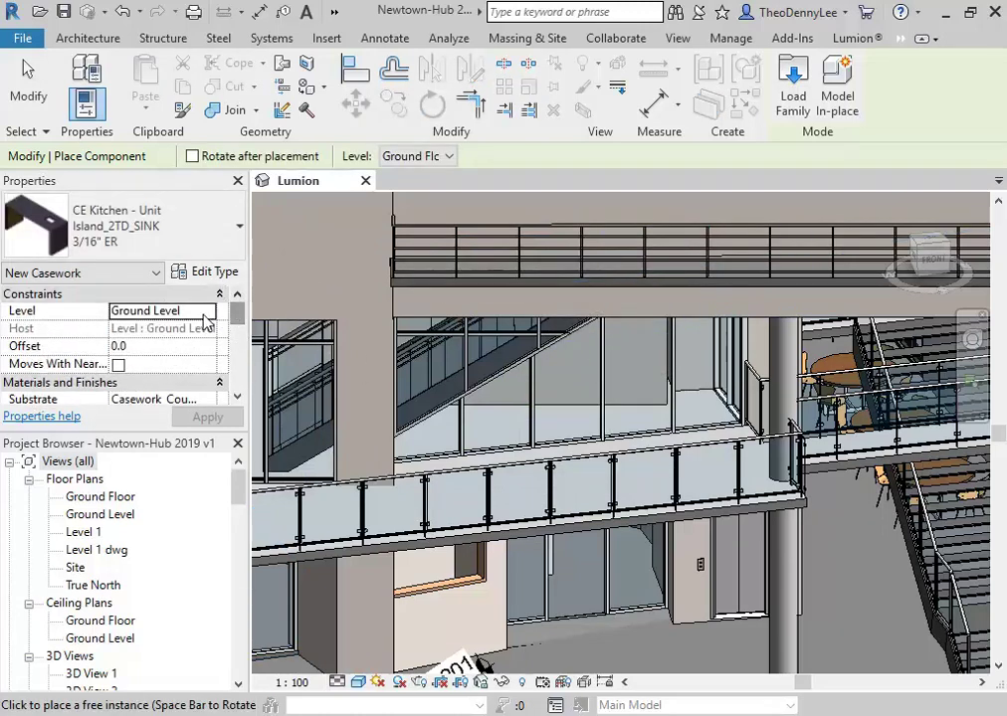
{"action": "left_click", "coordinate": [209, 317]}
{"action": "left_click", "coordinate": [207, 311]}
{"action": "scroll", "coordinate": [137, 400], "scroll_direction": "down", "scroll_amount": 1}
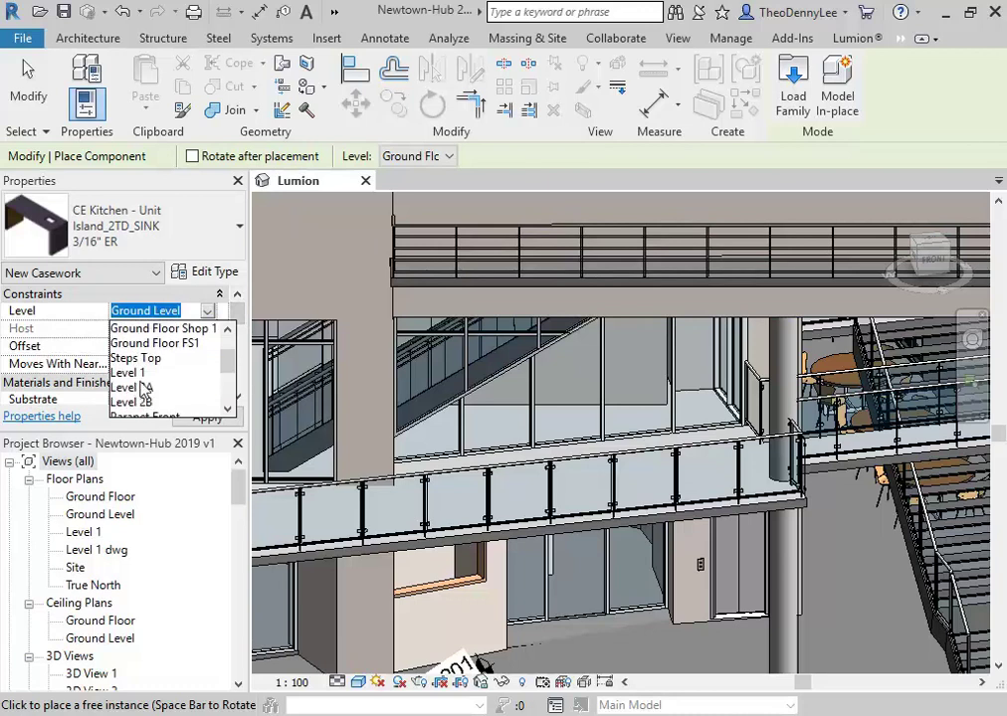
{"action": "left_click", "coordinate": [138, 373]}
Step: Place one kitchen island unit on the Level 1 floor by the glass balustrade, left of the round column
{"action": "scroll", "coordinate": [670, 435], "scroll_direction": "up", "scroll_amount": 2}
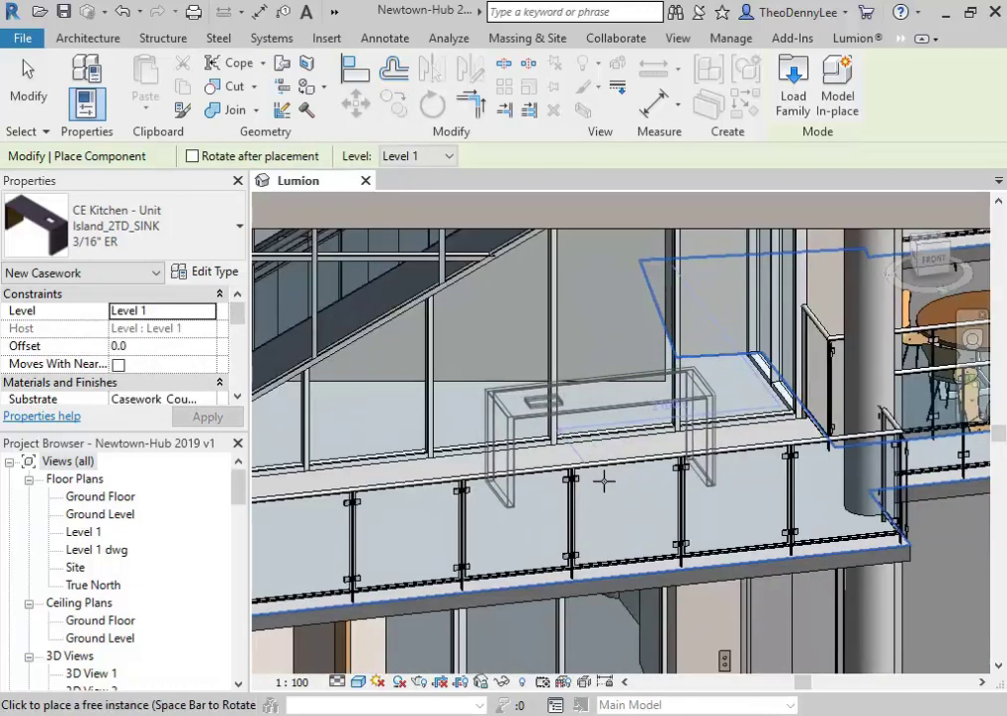
{"action": "left_click", "coordinate": [577, 433]}
{"action": "right_click", "coordinate": [582, 430]}
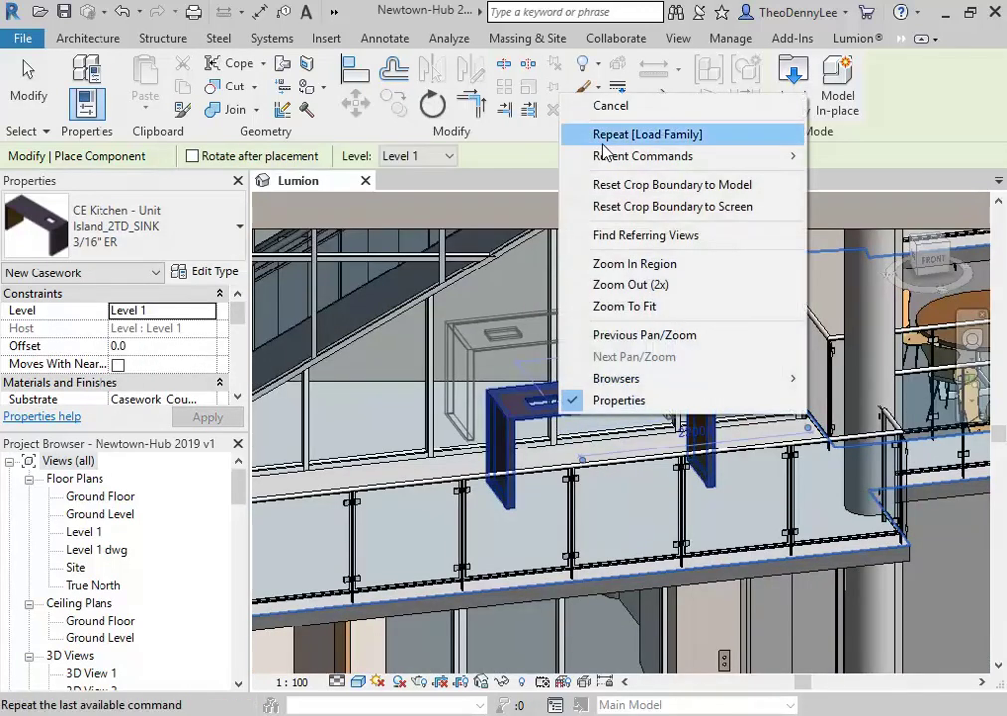
Step: End the kitchen island placement without placing any further units
{"action": "left_click", "coordinate": [608, 105]}
{"action": "right_click", "coordinate": [500, 439]}
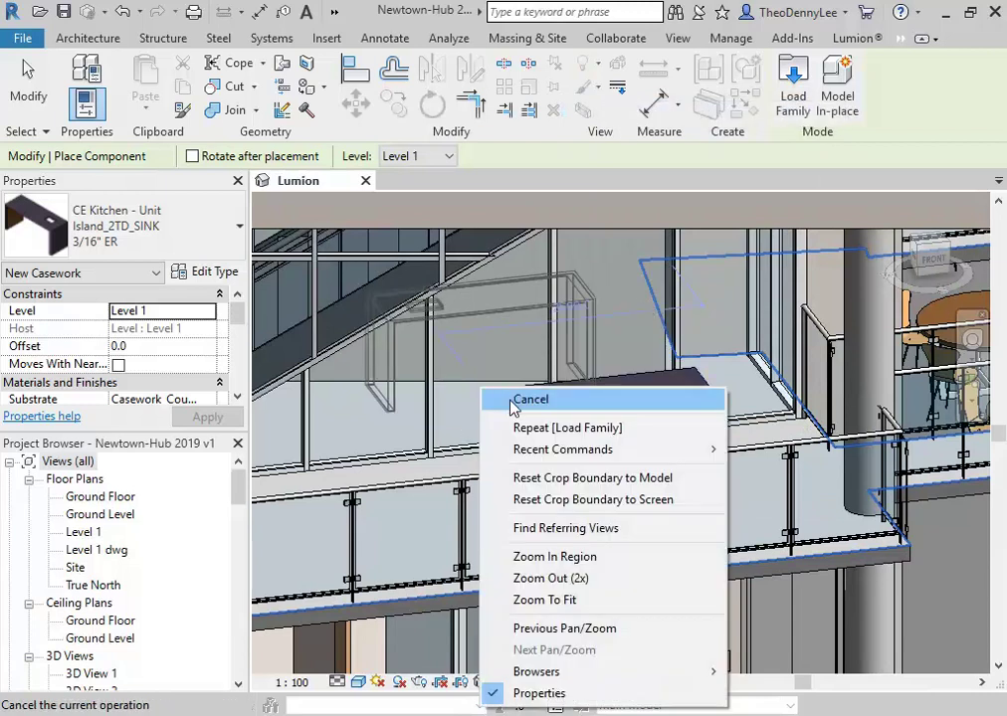
{"action": "left_click", "coordinate": [531, 398]}
Step: Examine the placed kitchen island's type Finish parameter and its instance Substrate and Solid Surface materials
{"action": "scroll", "coordinate": [531, 418], "scroll_direction": "up", "scroll_amount": 2}
{"action": "left_click", "coordinate": [504, 438]}
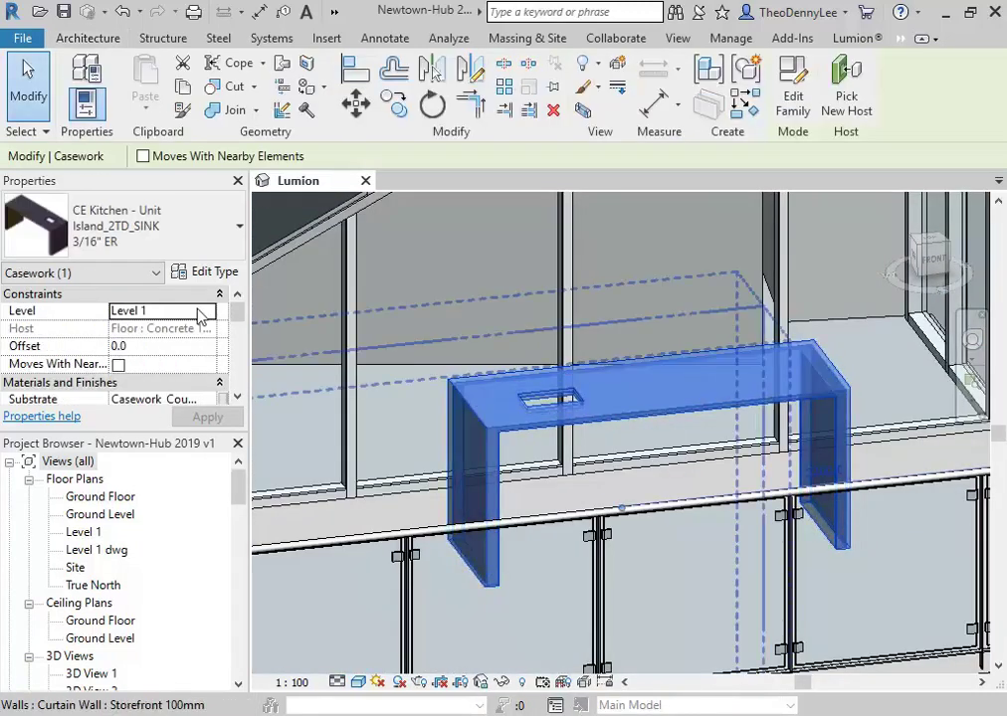
{"action": "left_click", "coordinate": [212, 274]}
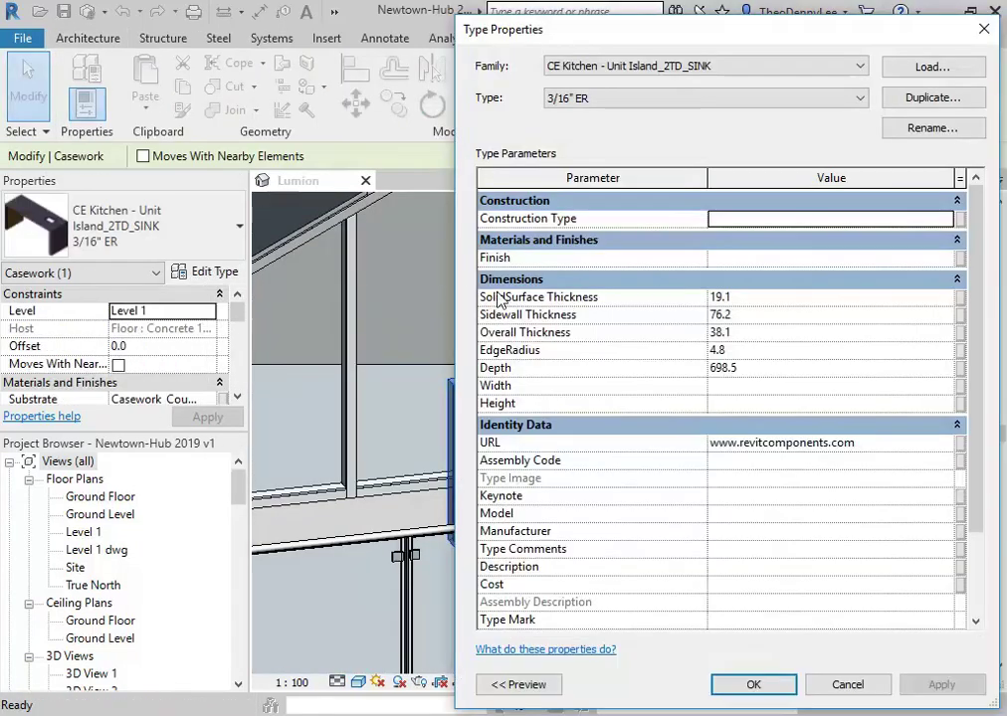
{"action": "scroll", "coordinate": [776, 268], "scroll_direction": "down", "scroll_amount": 2}
{"action": "scroll", "coordinate": [775, 421], "scroll_direction": "up", "scroll_amount": 2}
{"action": "left_click", "coordinate": [888, 257]}
{"action": "left_click", "coordinate": [948, 263]}
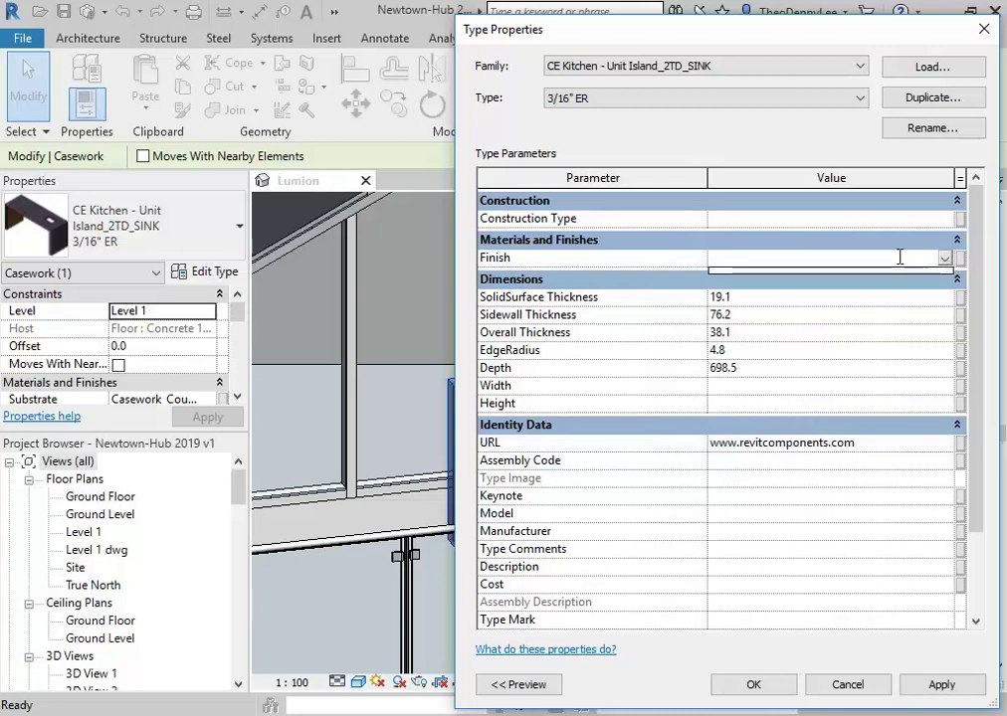
{"action": "left_click", "coordinate": [900, 263]}
{"action": "left_click", "coordinate": [946, 261]}
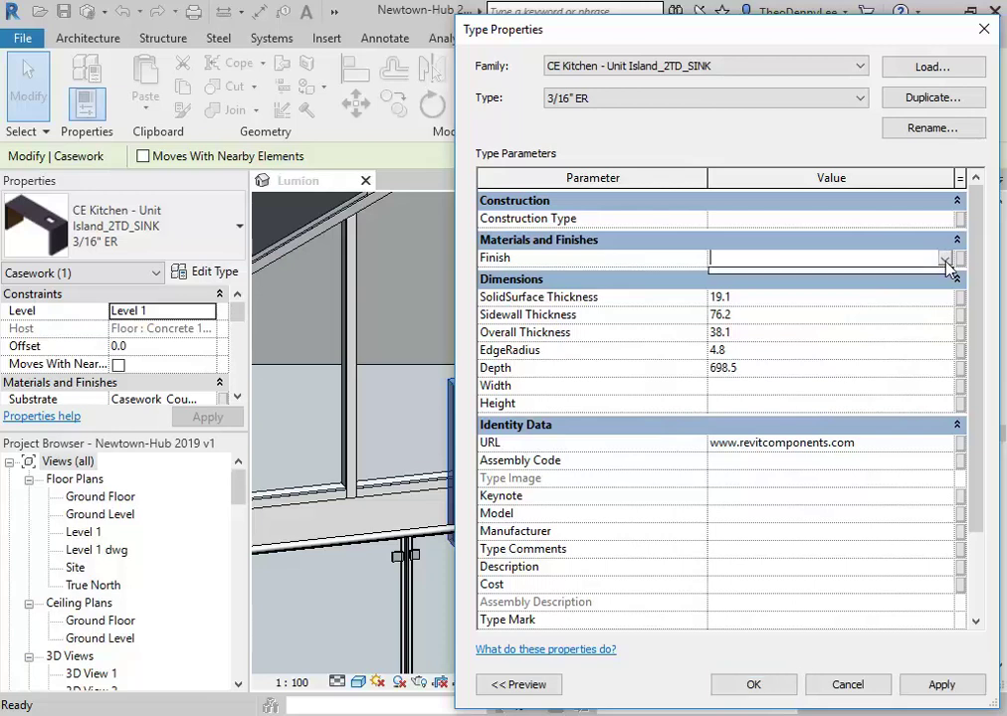
{"action": "left_click", "coordinate": [834, 255]}
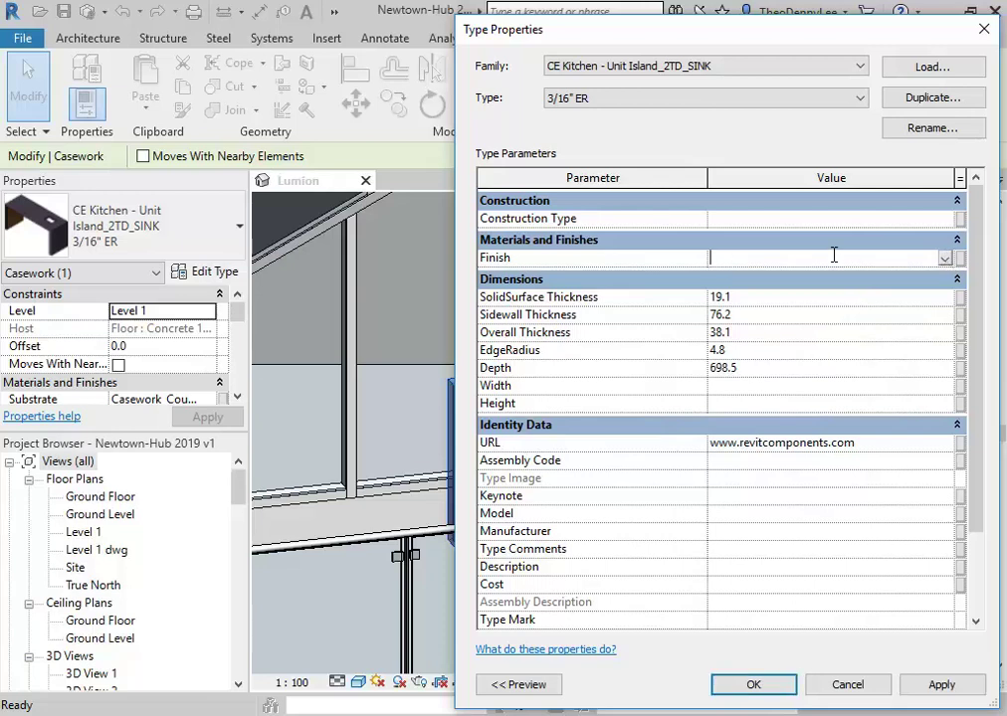
{"action": "left_click", "coordinate": [848, 684]}
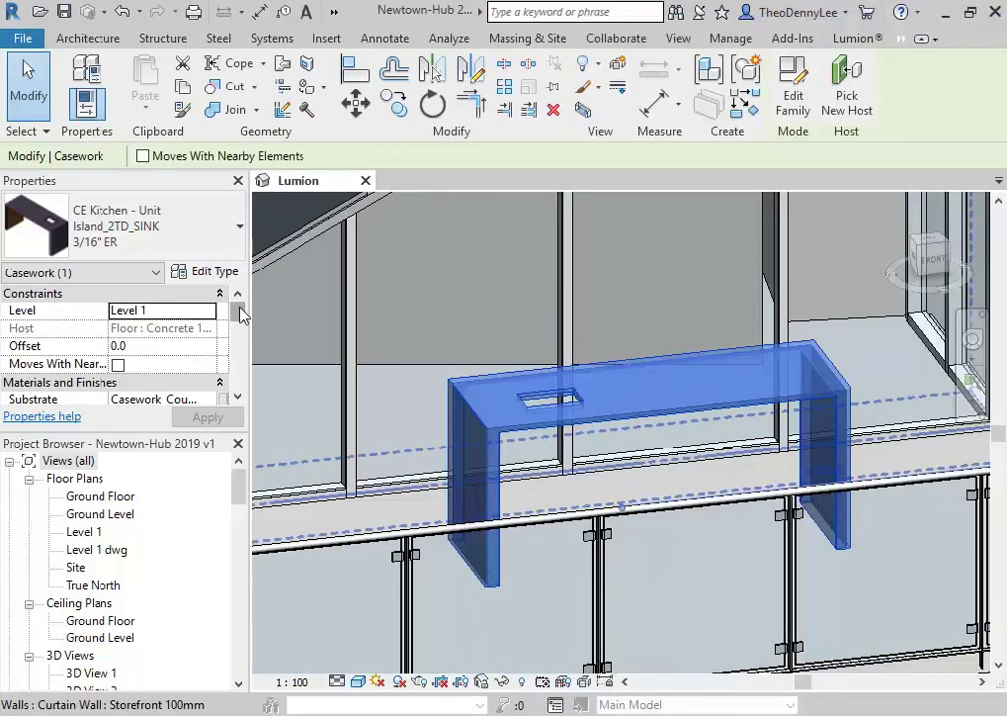
{"action": "mouse_move", "coordinate": [236, 312]}
{"action": "left_mouse_down"}
{"action": "mouse_move", "coordinate": [235, 374]}
{"action": "mouse_move", "coordinate": [234, 314]}
{"action": "mouse_move", "coordinate": [234, 331]}
{"action": "left_mouse_up"}
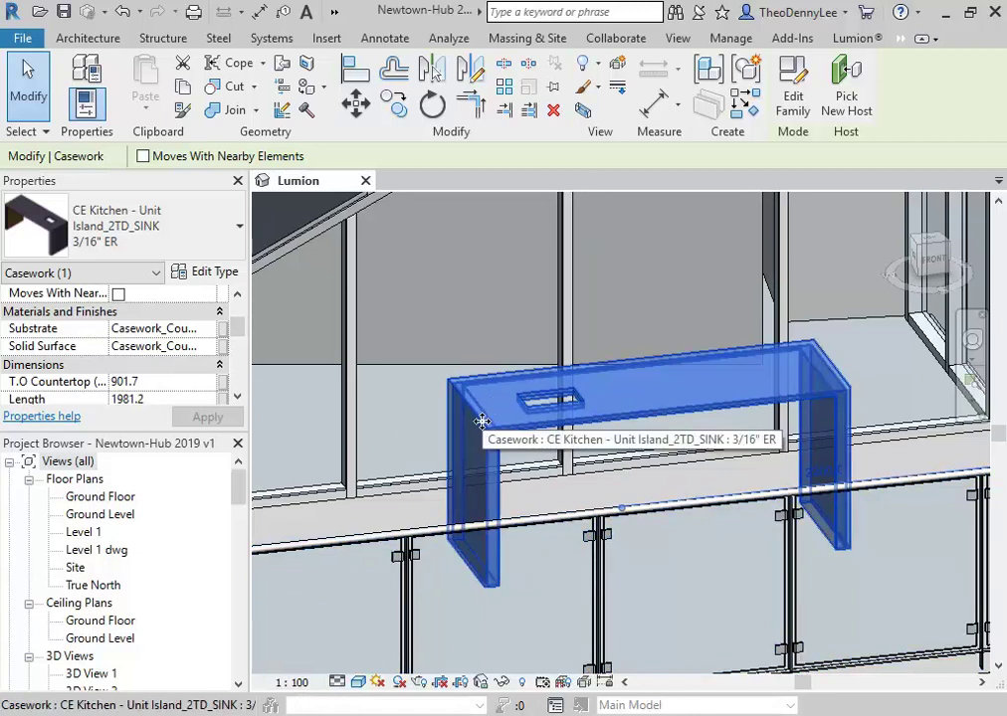
Step: Delete the kitchen island unit and start loading another component family
{"action": "key", "text": "Delete"}
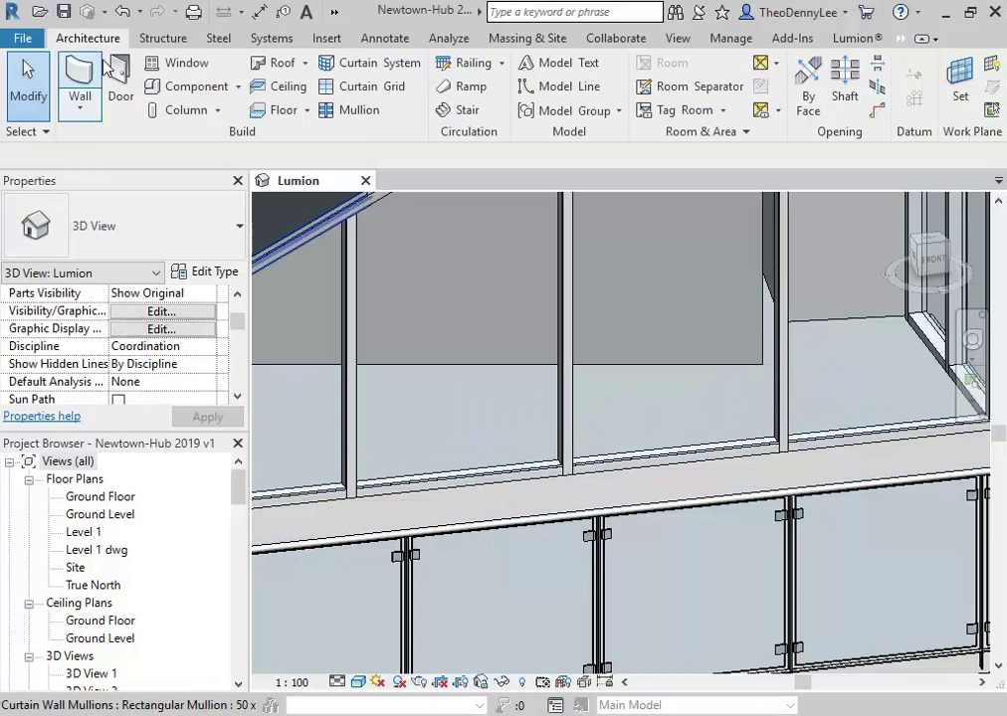
{"action": "left_click", "coordinate": [189, 86]}
{"action": "left_click", "coordinate": [793, 85]}
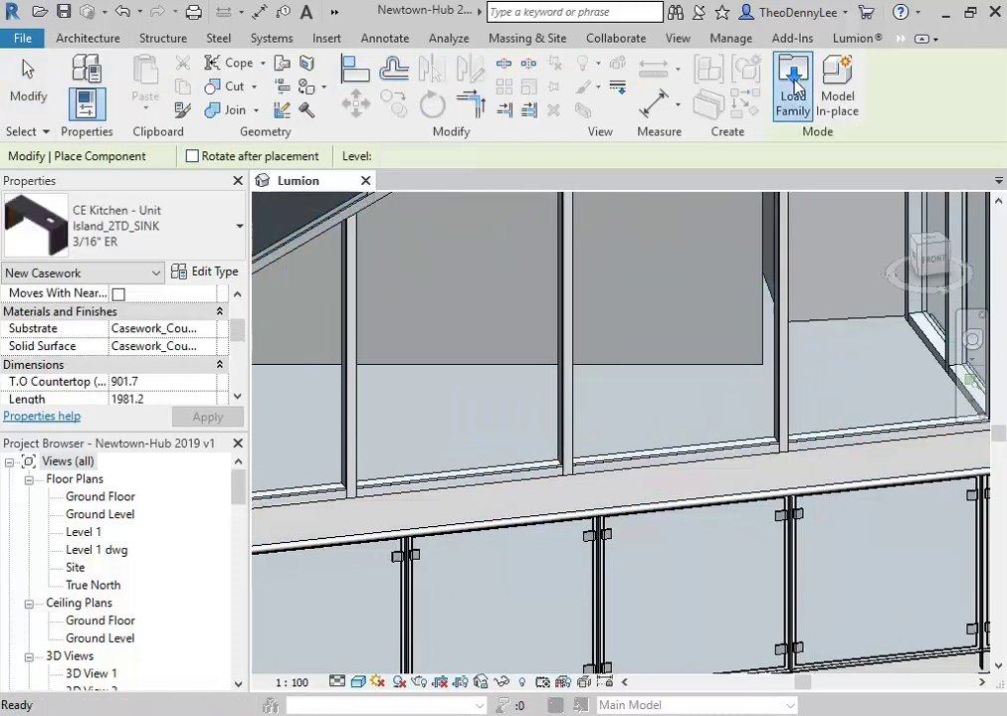
Step: Look through the Kitchen & Laundry families and load CE Stove - Range WOLF_30inch_DualFuel_Range
{"action": "left_click", "coordinate": [553, 326]}
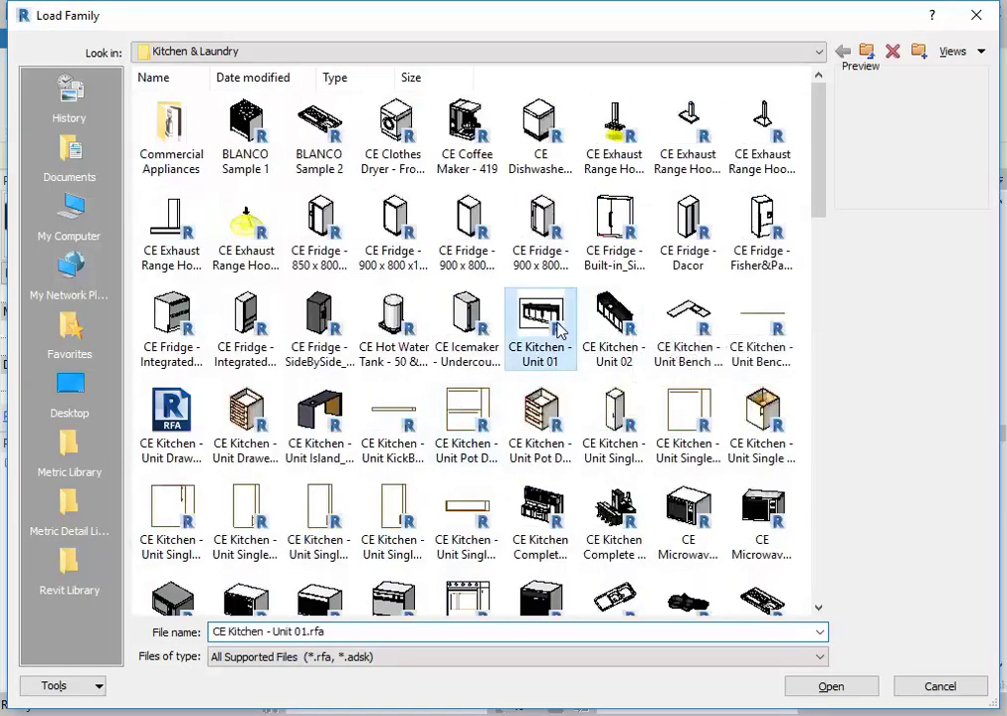
{"action": "left_click", "coordinate": [624, 329]}
{"action": "left_click", "coordinate": [245, 418]}
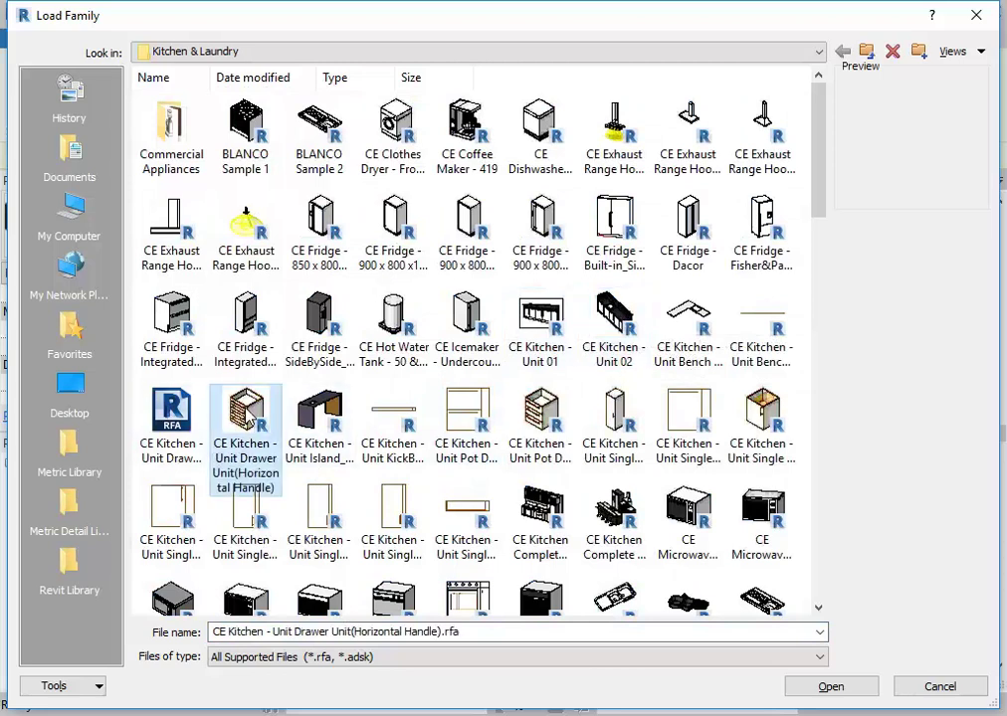
{"action": "scroll", "coordinate": [437, 432], "scroll_direction": "down", "scroll_amount": 5}
{"action": "scroll", "coordinate": [537, 199], "scroll_direction": "up", "scroll_amount": 3}
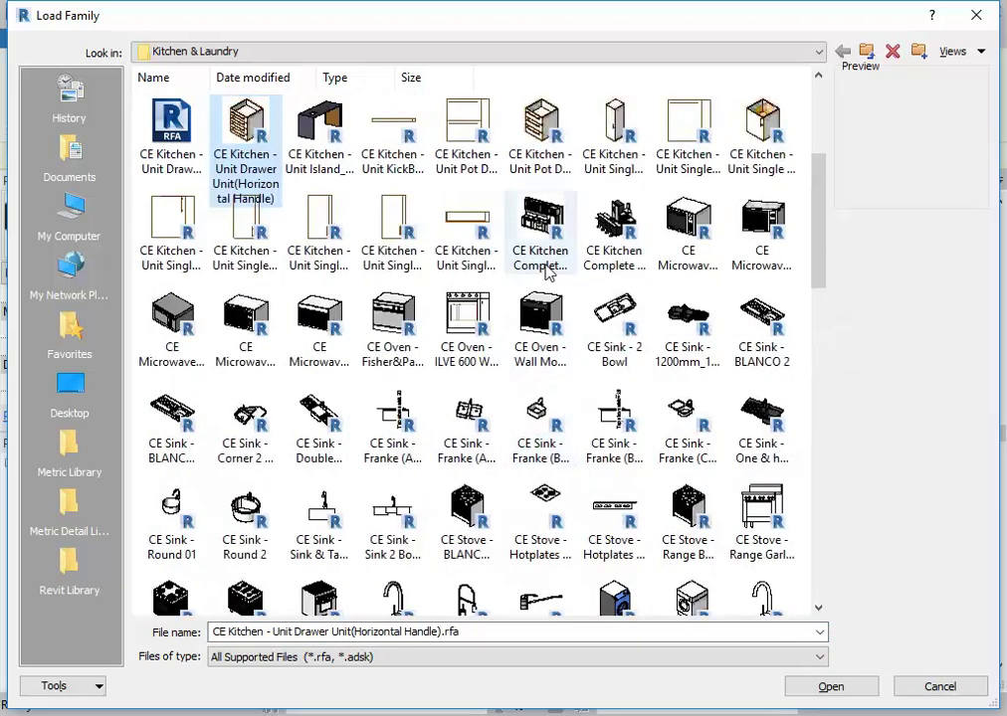
{"action": "left_click", "coordinate": [688, 339]}
{"action": "left_click", "coordinate": [761, 319]}
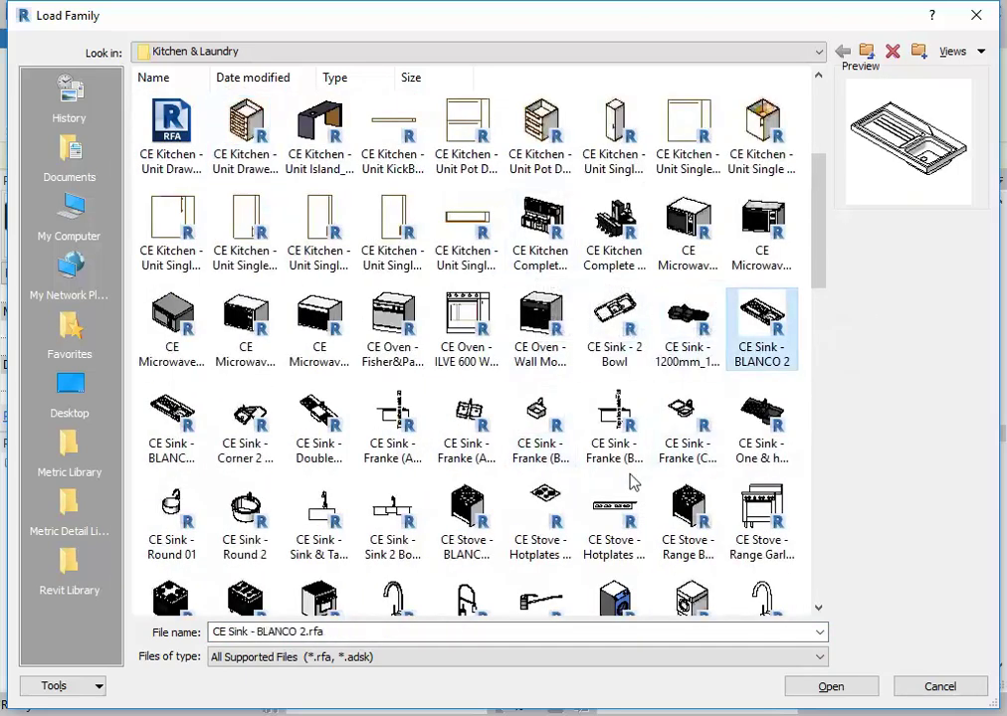
{"action": "left_click", "coordinate": [614, 513]}
{"action": "scroll", "coordinate": [367, 460], "scroll_direction": "down", "scroll_amount": 5}
{"action": "left_click", "coordinate": [317, 216]}
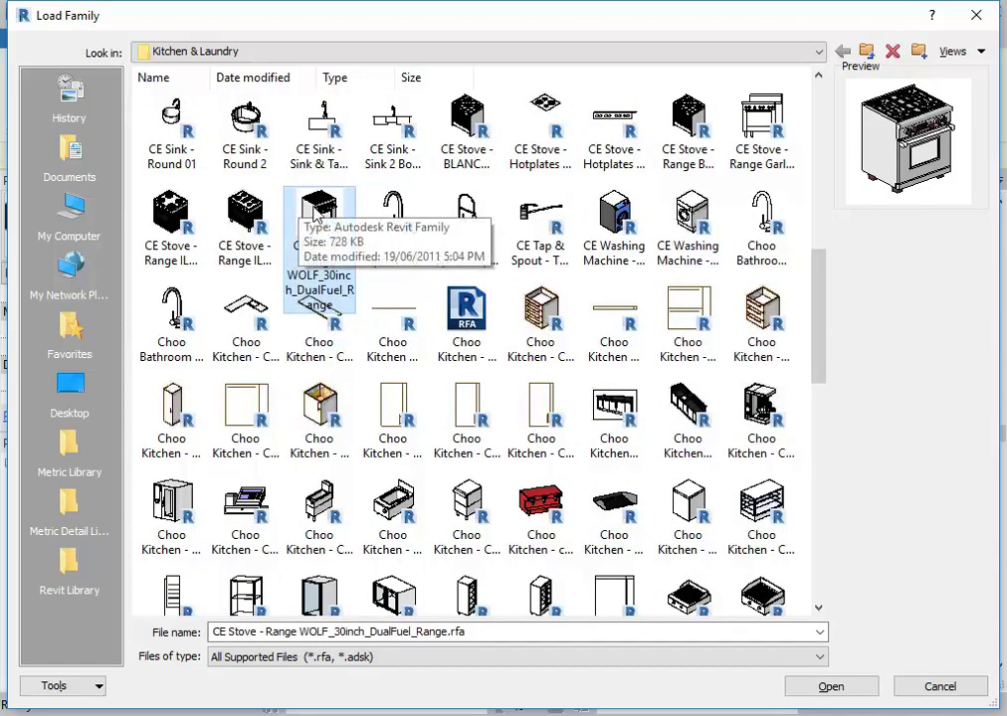
{"action": "double_click", "coordinate": [316, 217]}
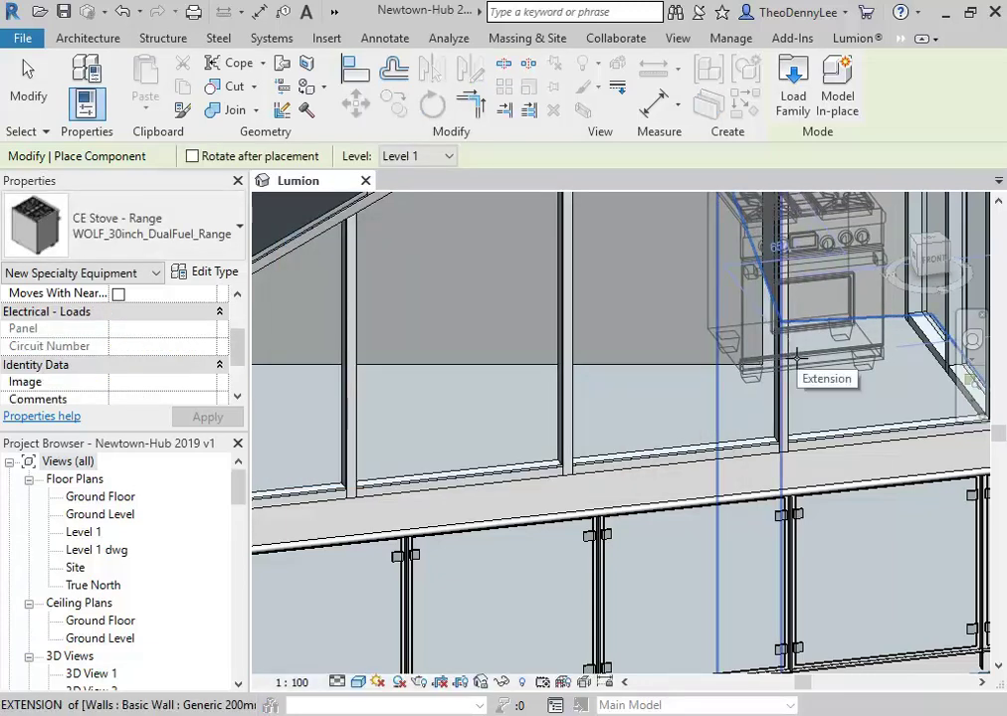
Step: Place one WOLF range on the Level 1 floor between the storefront glazing and the glass balustrade
{"action": "scroll", "coordinate": [590, 478], "scroll_direction": "down", "scroll_amount": 1}
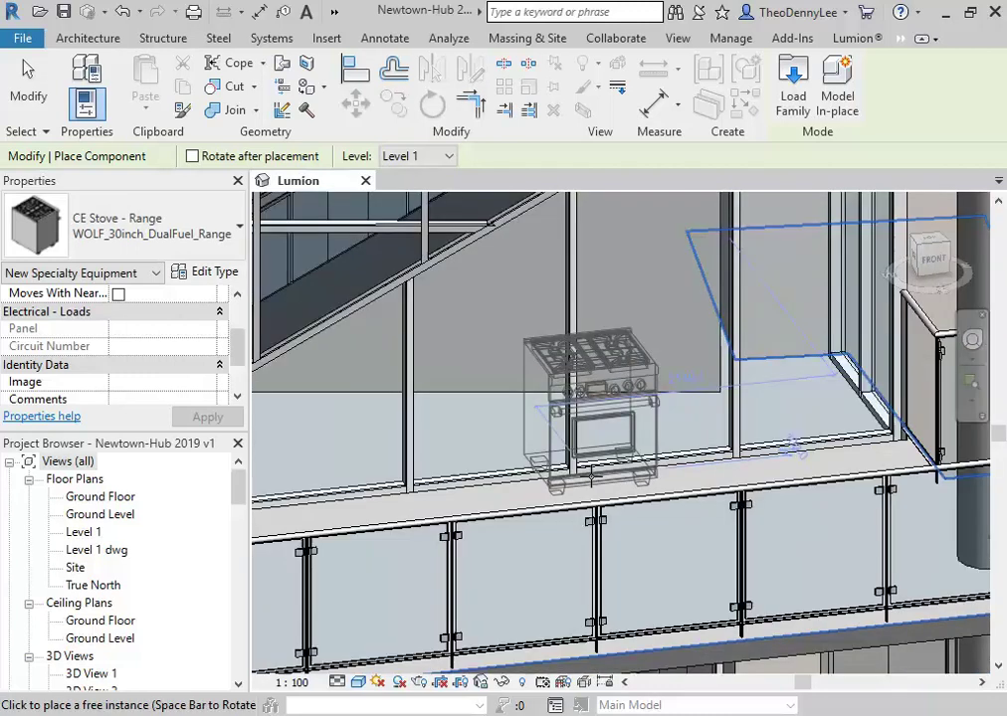
{"action": "middle_click_drag", "start_coordinate": [591, 478], "coordinate": [523, 434]}
{"action": "middle_click_drag", "start_coordinate": [440, 350], "coordinate": [512, 432]}
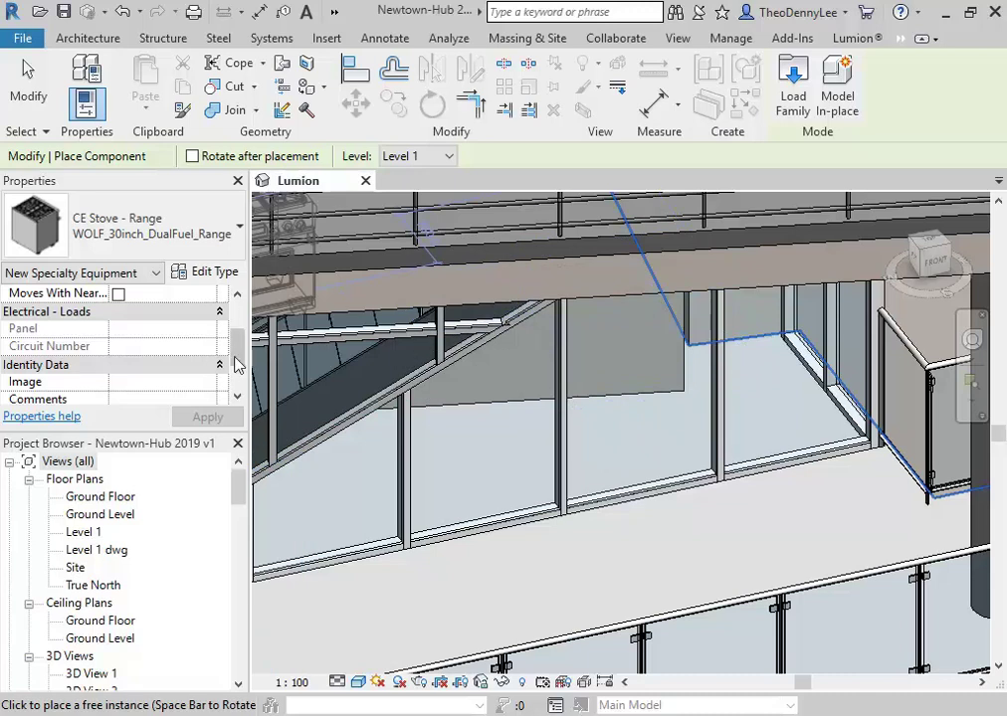
{"action": "left_click_drag", "start_coordinate": [236, 348], "coordinate": [239, 314]}
{"action": "left_click", "coordinate": [208, 311]}
{"action": "scroll", "coordinate": [149, 373], "scroll_direction": "down", "scroll_amount": 2}
{"action": "left_click", "coordinate": [145, 330]}
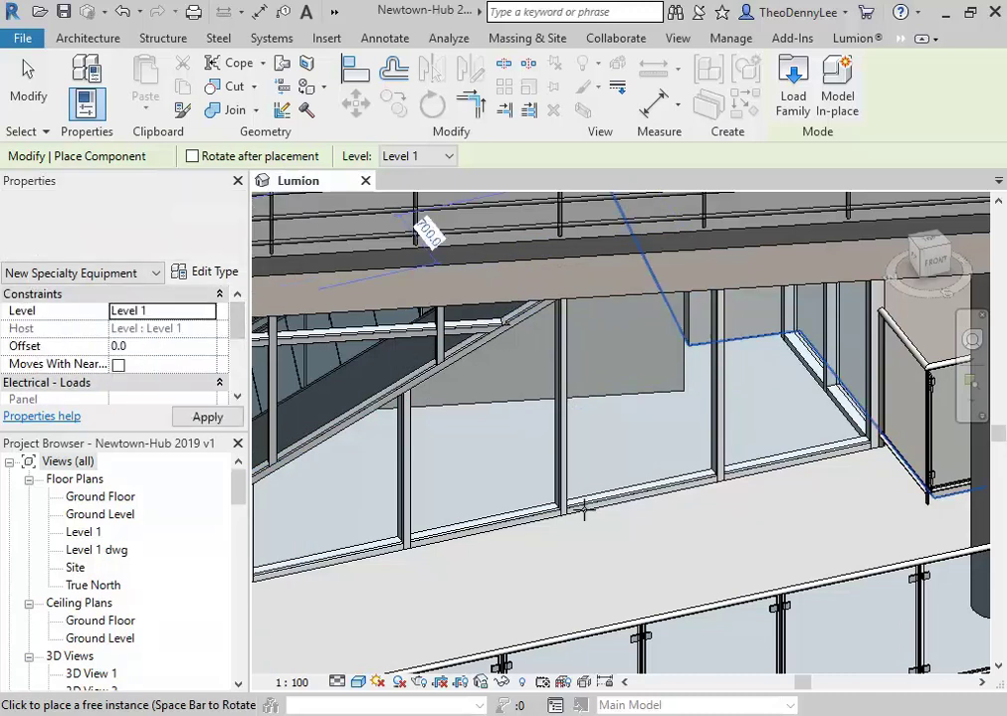
{"action": "left_click", "coordinate": [777, 534]}
{"action": "key", "text": "Escape"}
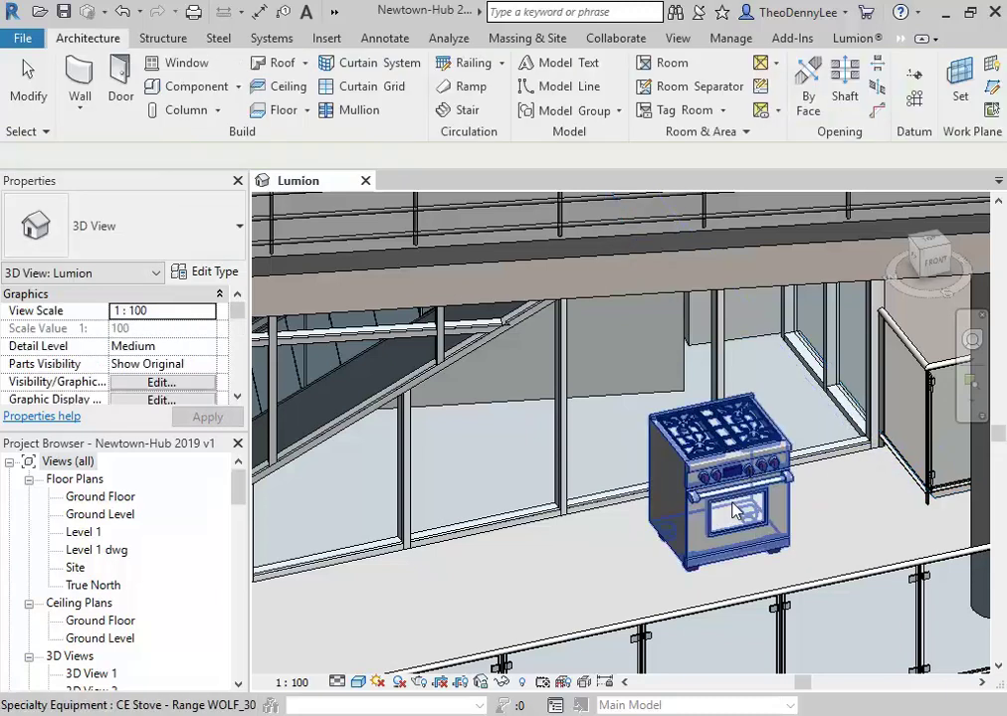
Step: Examine the placed stove's instance properties and its type-level Materials and Finishes parameters
{"action": "left_click", "coordinate": [741, 513]}
{"action": "scroll", "coordinate": [741, 512], "scroll_direction": "up", "scroll_amount": 3}
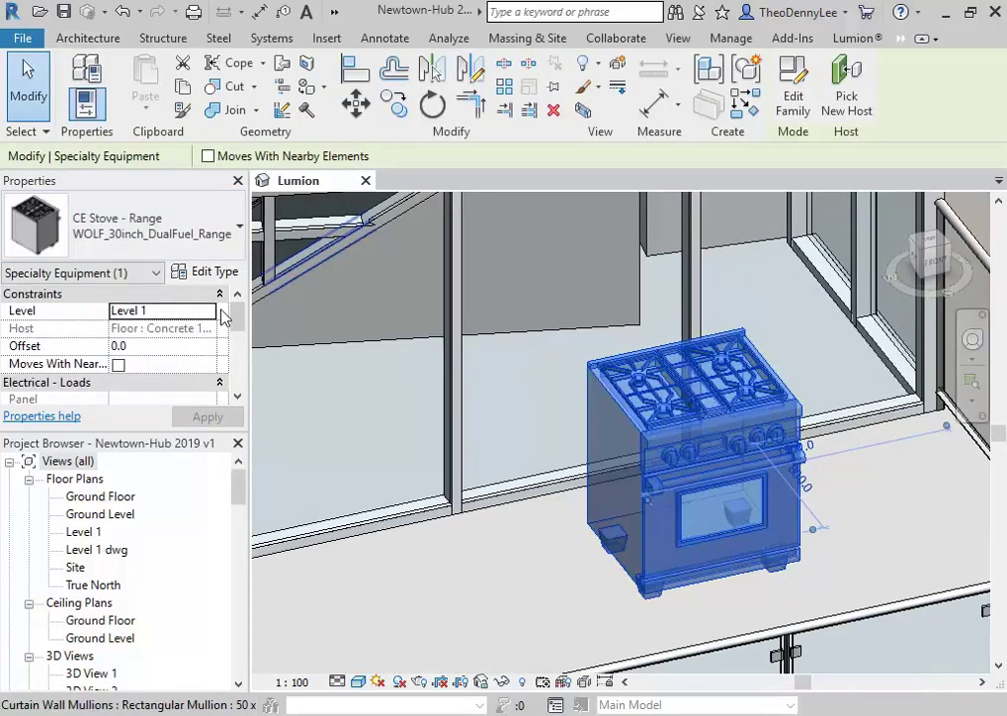
{"action": "scroll", "coordinate": [170, 328], "scroll_direction": "down", "scroll_amount": 3}
{"action": "scroll", "coordinate": [199, 299], "scroll_direction": "up", "scroll_amount": 2}
{"action": "left_click", "coordinate": [229, 271]}
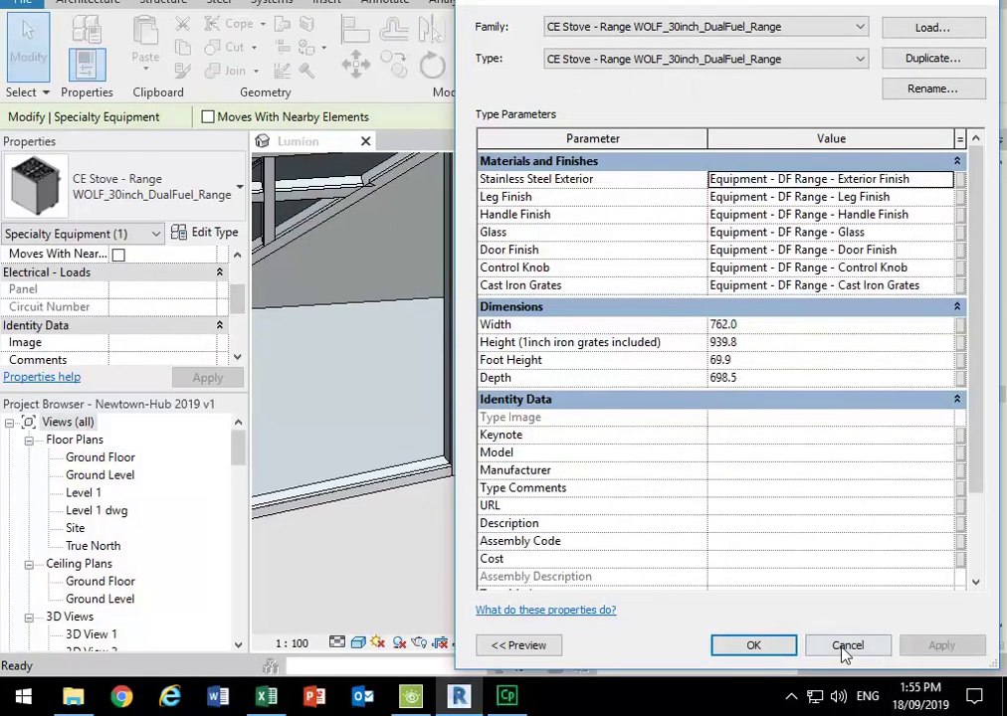
{"action": "left_click", "coordinate": [844, 647]}
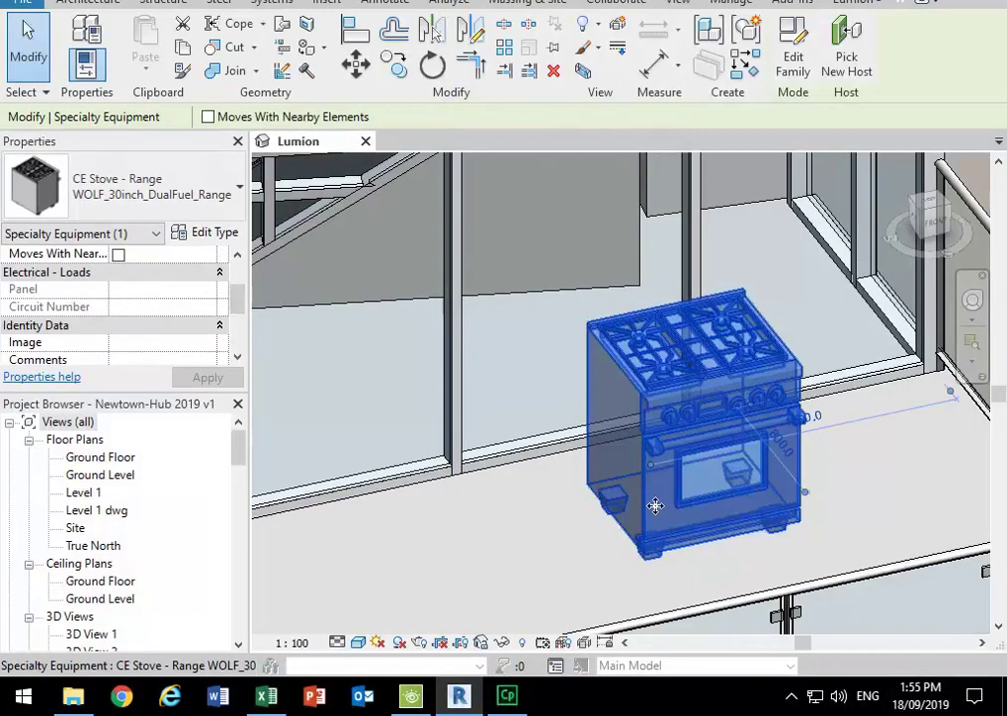
Step: Delete the stove and start a new component placement to load a different family
{"action": "key", "text": "Delete"}
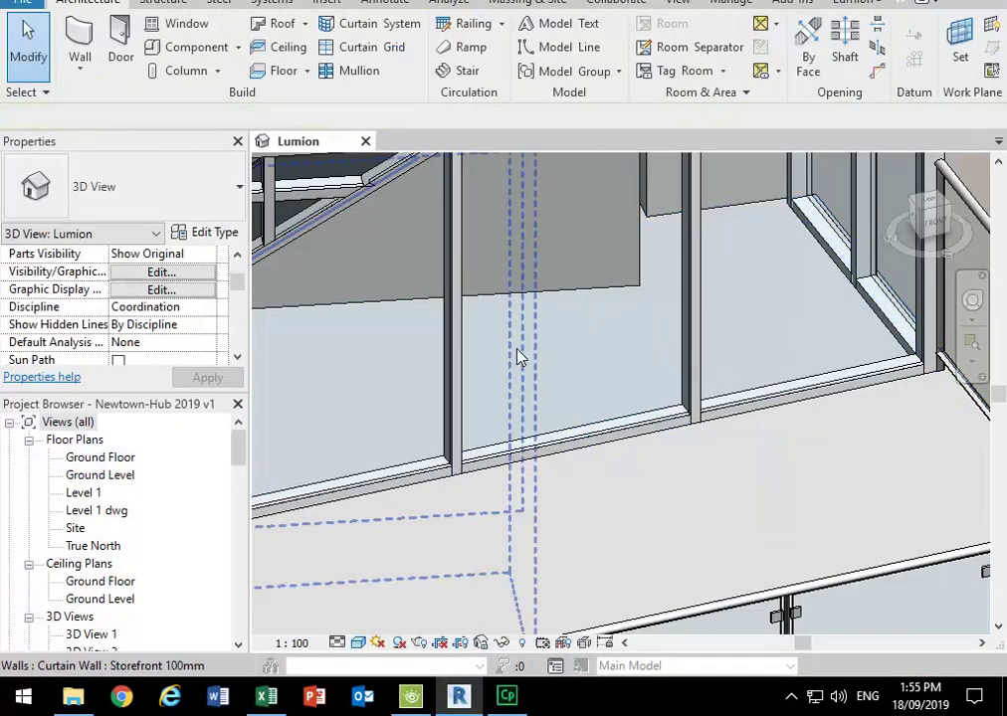
{"action": "left_click", "coordinate": [184, 47]}
{"action": "left_click", "coordinate": [793, 34]}
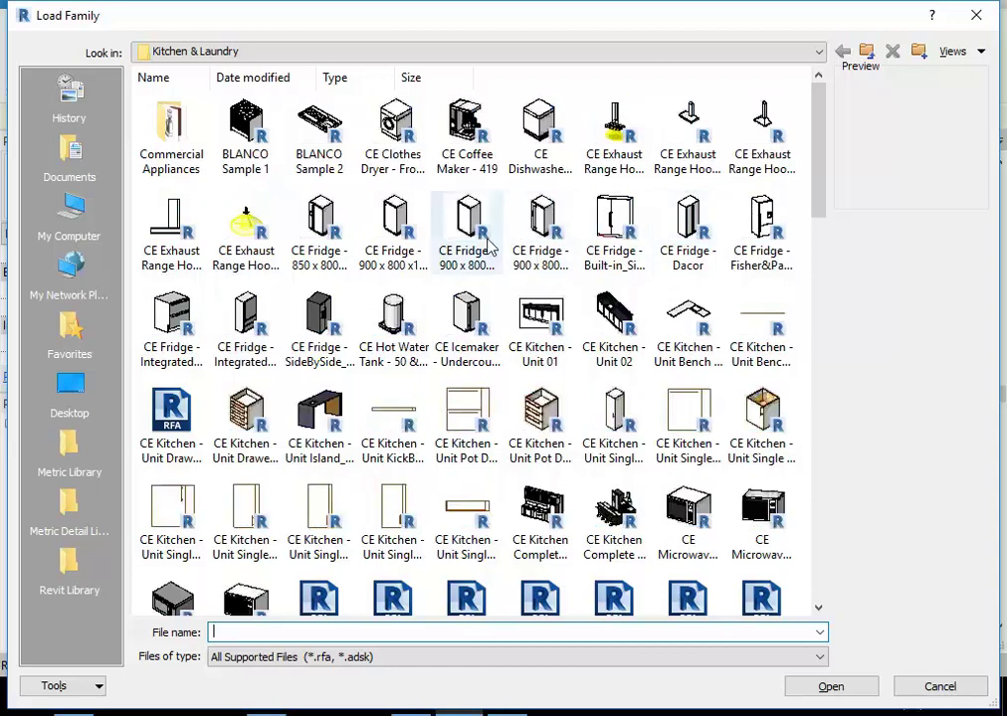
Step: Load the CE Commercial - Coffee ESPRESSO_MACHINE_4637 family from the Commercial Appliances folder
{"action": "left_click", "coordinate": [537, 217]}
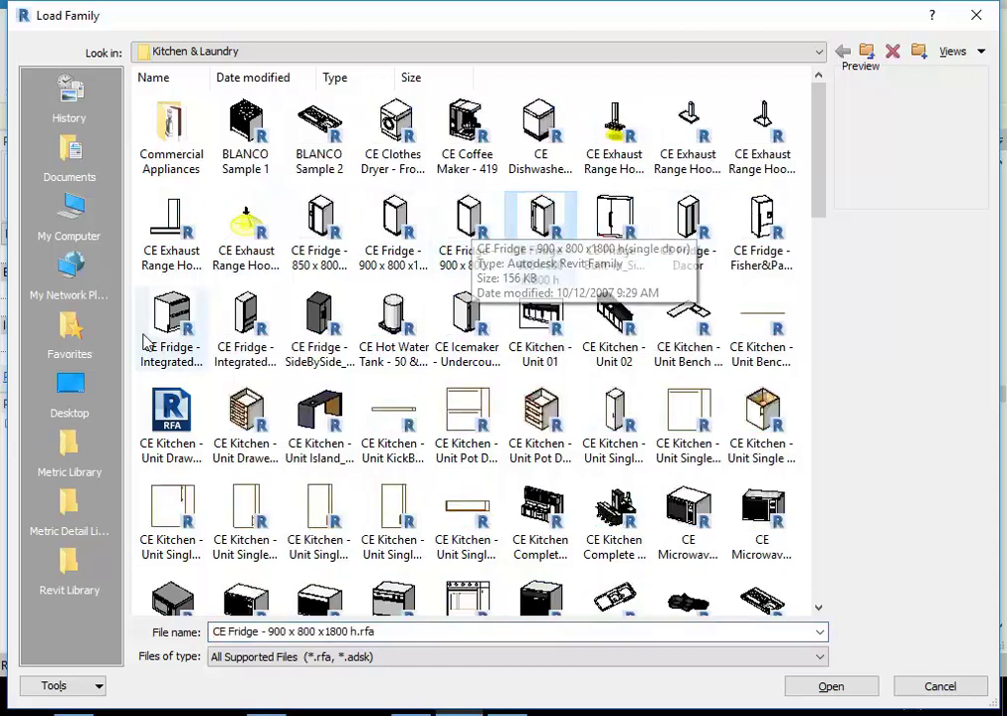
{"action": "double_click", "coordinate": [175, 155]}
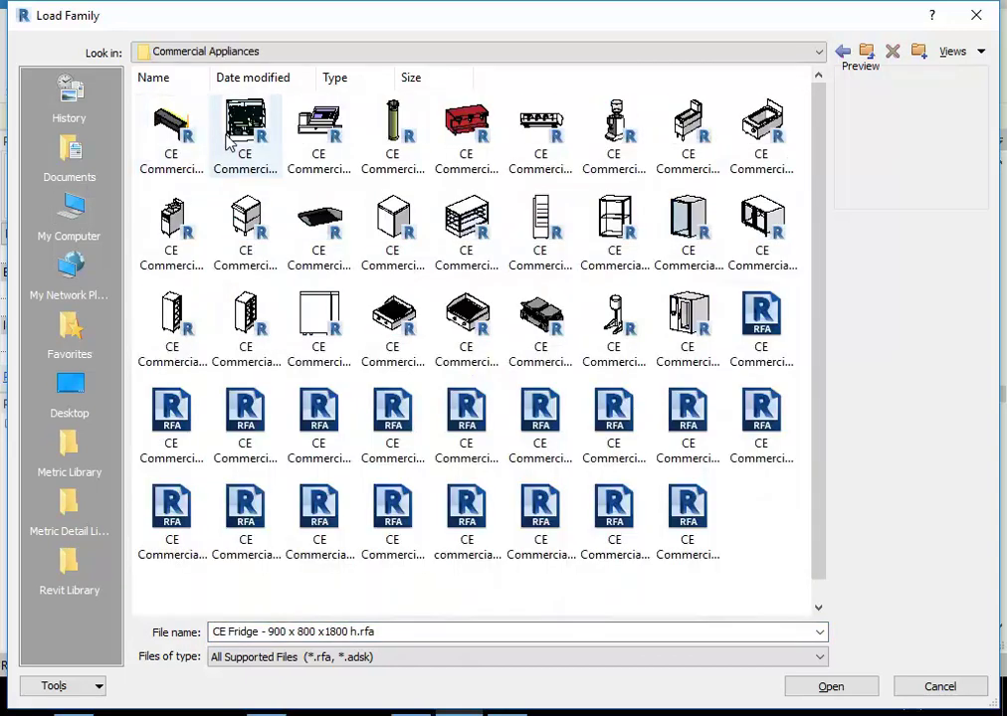
{"action": "left_click", "coordinate": [476, 132]}
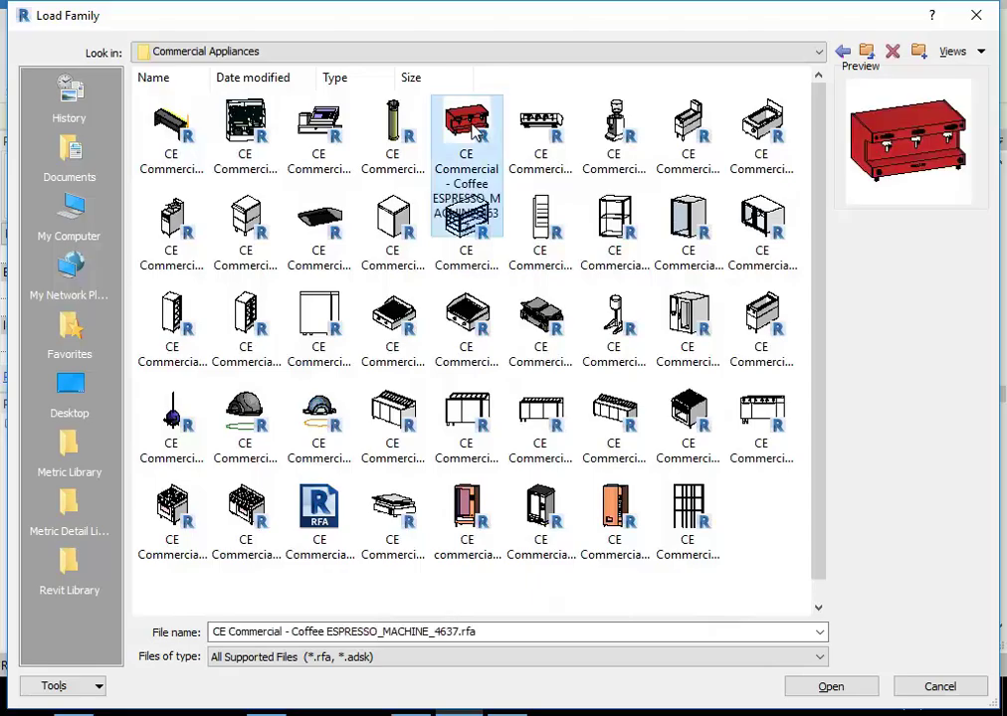
{"action": "double_click", "coordinate": [477, 133]}
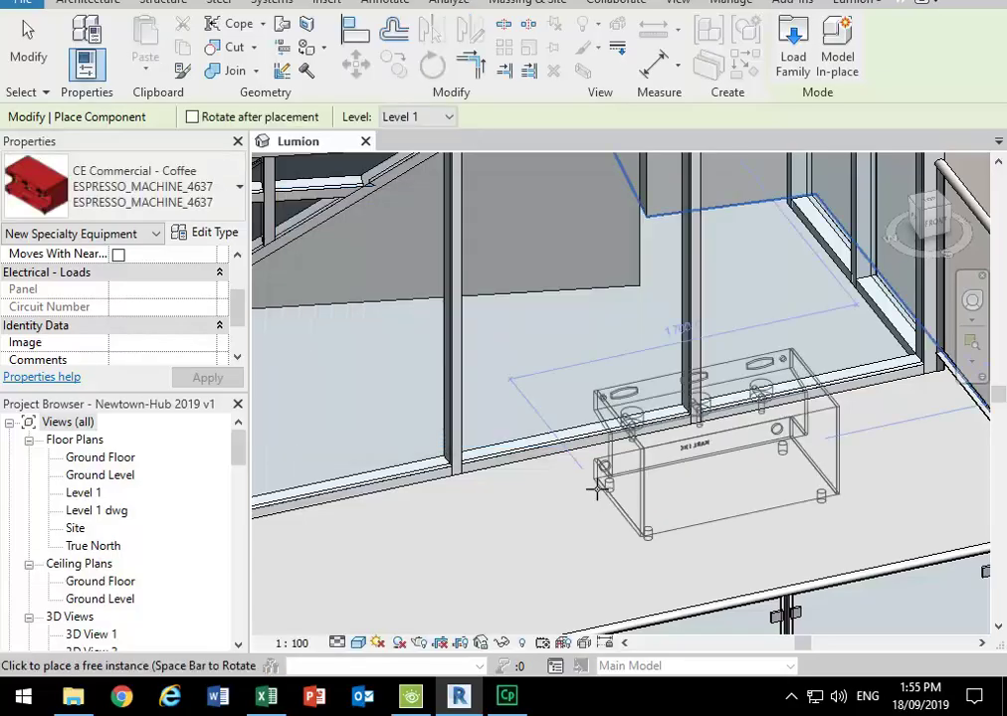
Step: Place one espresso machine on the Level 1 floor beside the storefront glazing and end the placement
{"action": "left_click", "coordinate": [684, 527]}
{"action": "key", "text": "Escape"}
{"action": "key", "text": "Escape"}
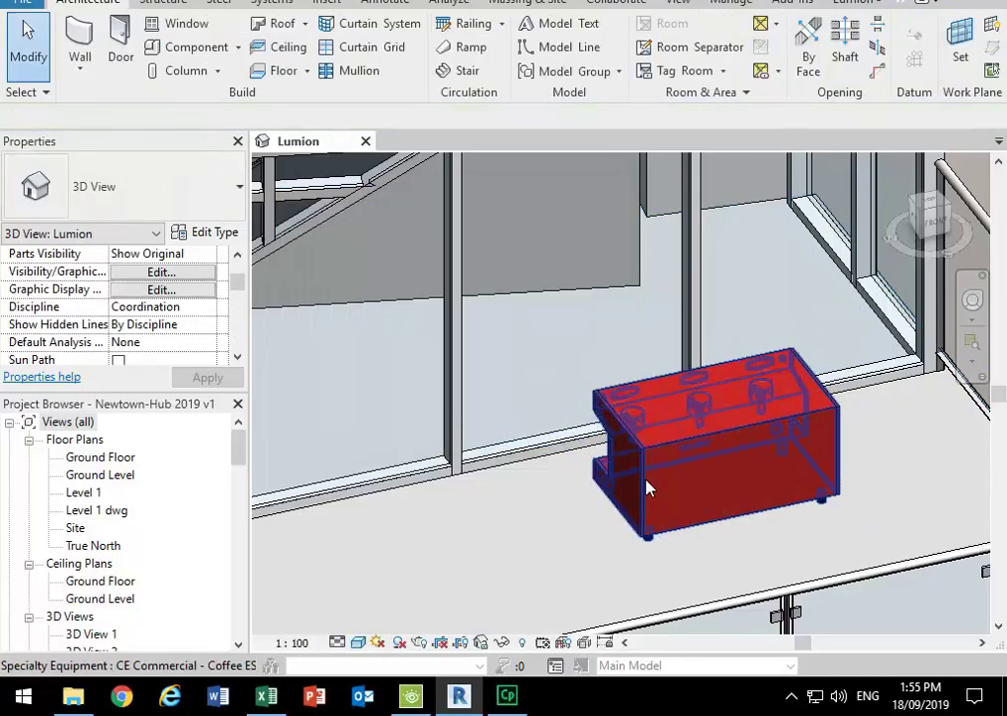
Step: Examine the espresso machine's instance properties and its type materials for black fittings, chrome and finish casing
{"action": "left_click", "coordinate": [645, 484]}
{"action": "left_click_drag", "start_coordinate": [238, 301], "coordinate": [237, 352]}
{"action": "left_click", "coordinate": [199, 232]}
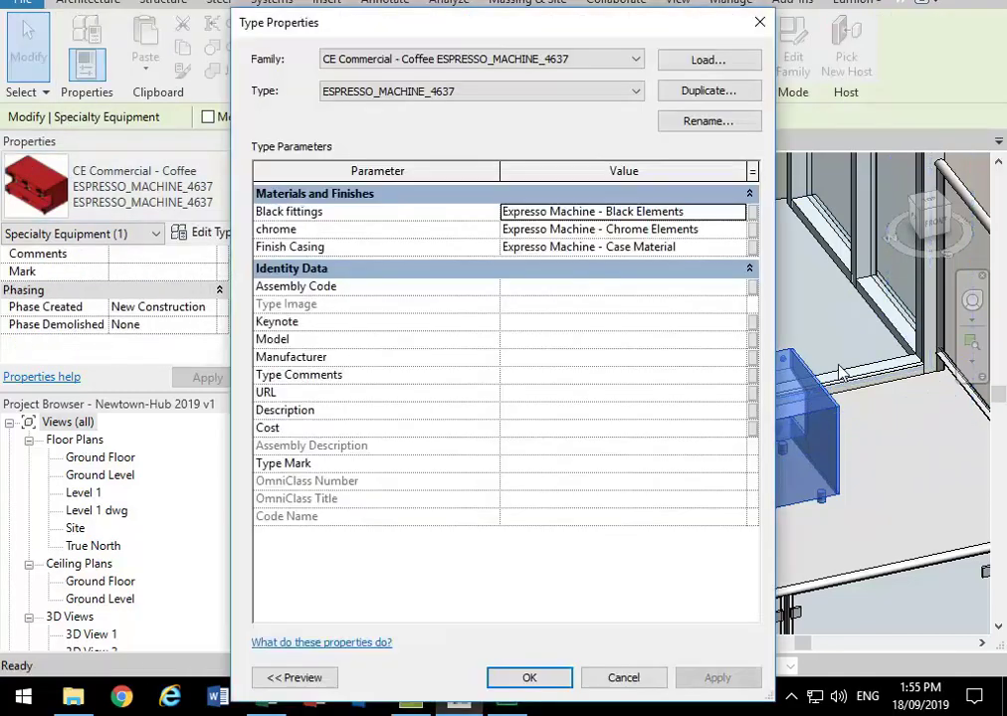
{"action": "left_click", "coordinate": [613, 681]}
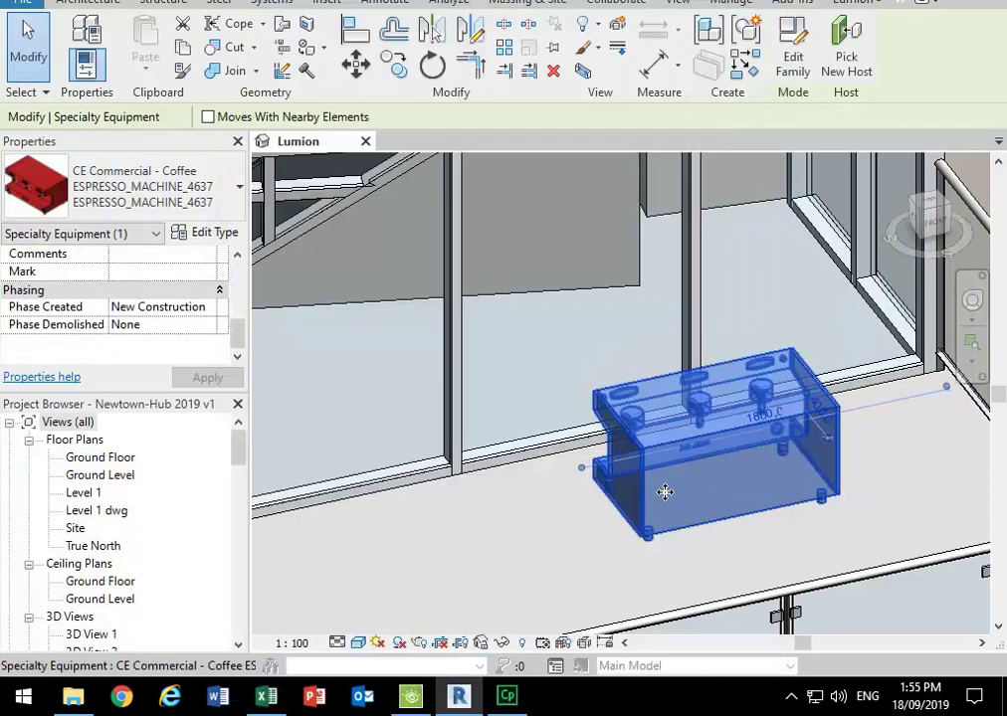
Step: Delete the espresso machine and open the family library for another component
{"action": "key", "text": "Delete"}
{"action": "left_click", "coordinate": [187, 45]}
{"action": "left_click", "coordinate": [792, 41]}
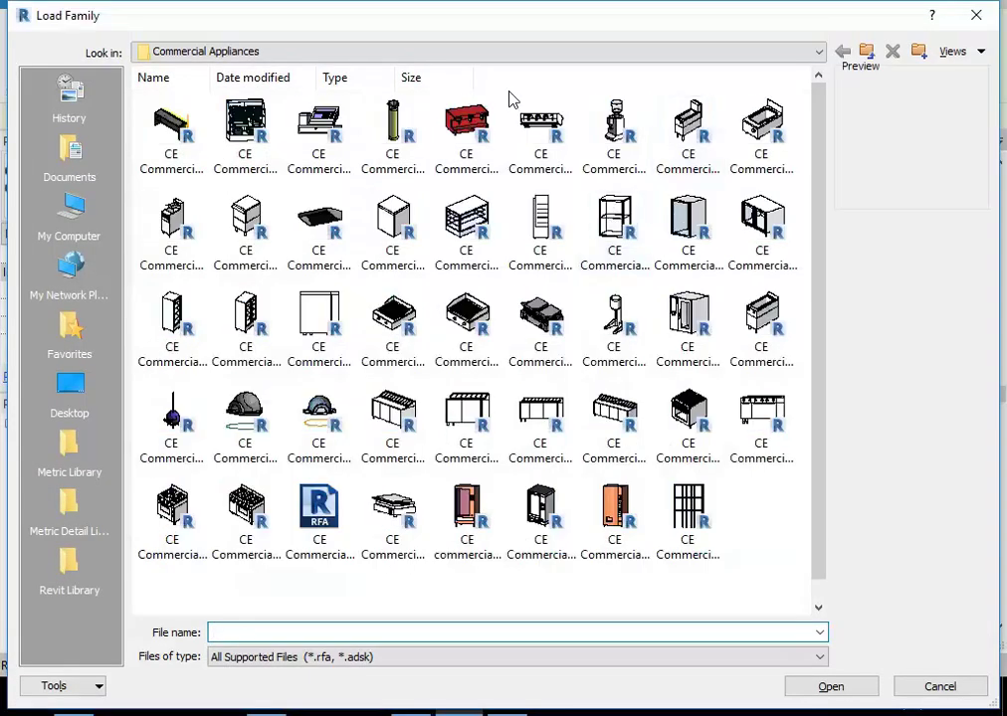
Step: Load the CE Commercial - Pizza Oven Dome (Adjustable) family from the Commercial Appliances folder
{"action": "left_click", "coordinate": [458, 144]}
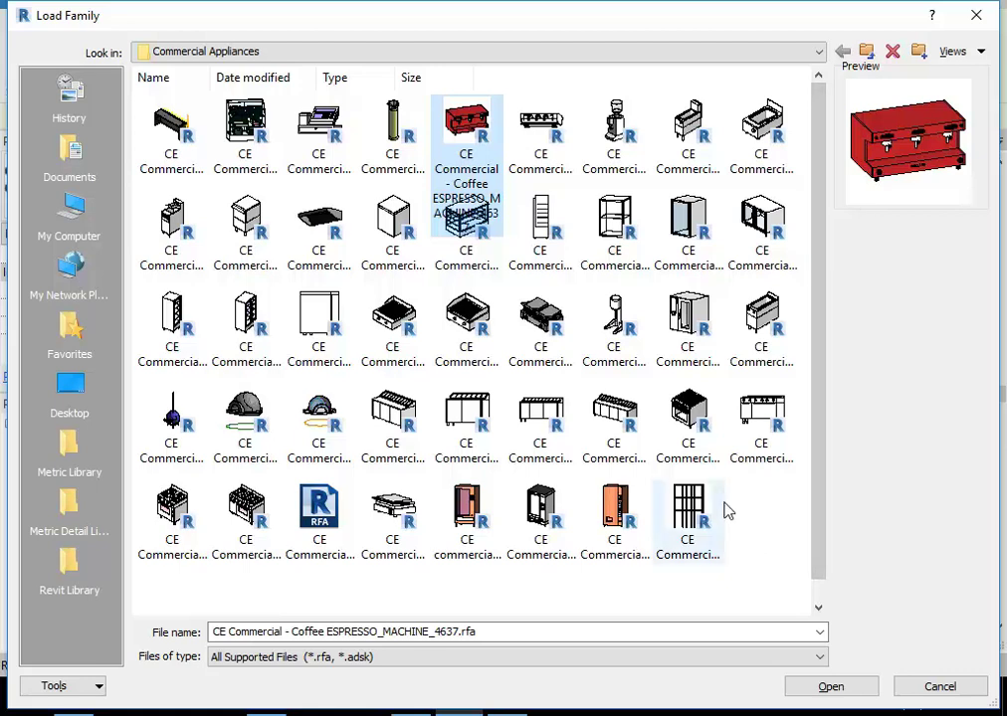
{"action": "left_click", "coordinate": [169, 125]}
{"action": "left_click", "coordinate": [183, 423]}
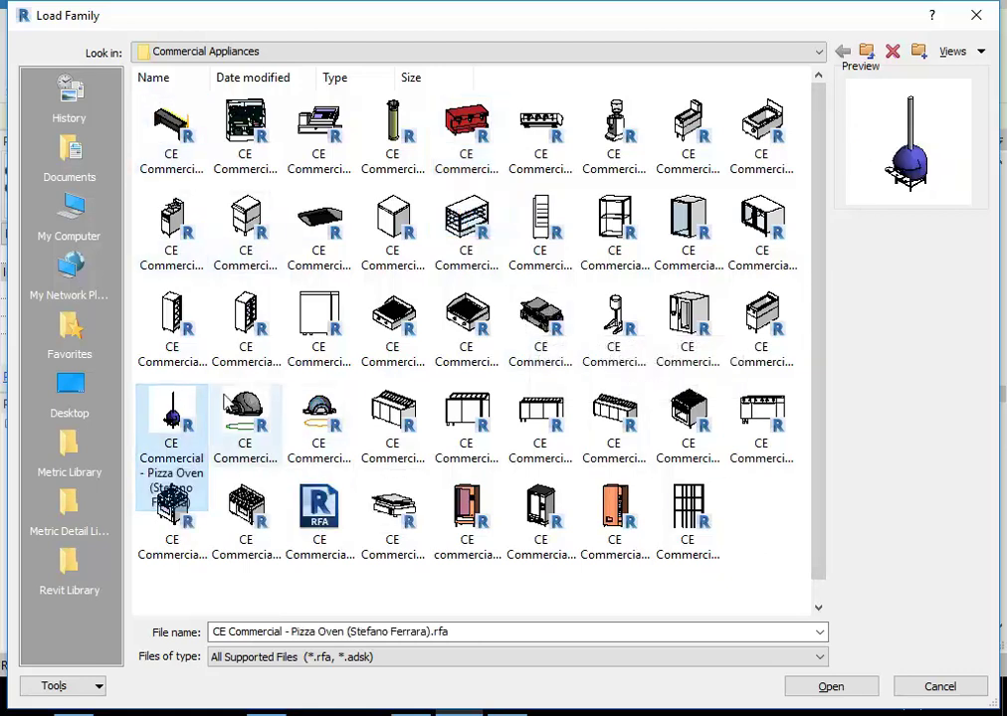
{"action": "left_click", "coordinate": [247, 419]}
{"action": "double_click", "coordinate": [246, 417]}
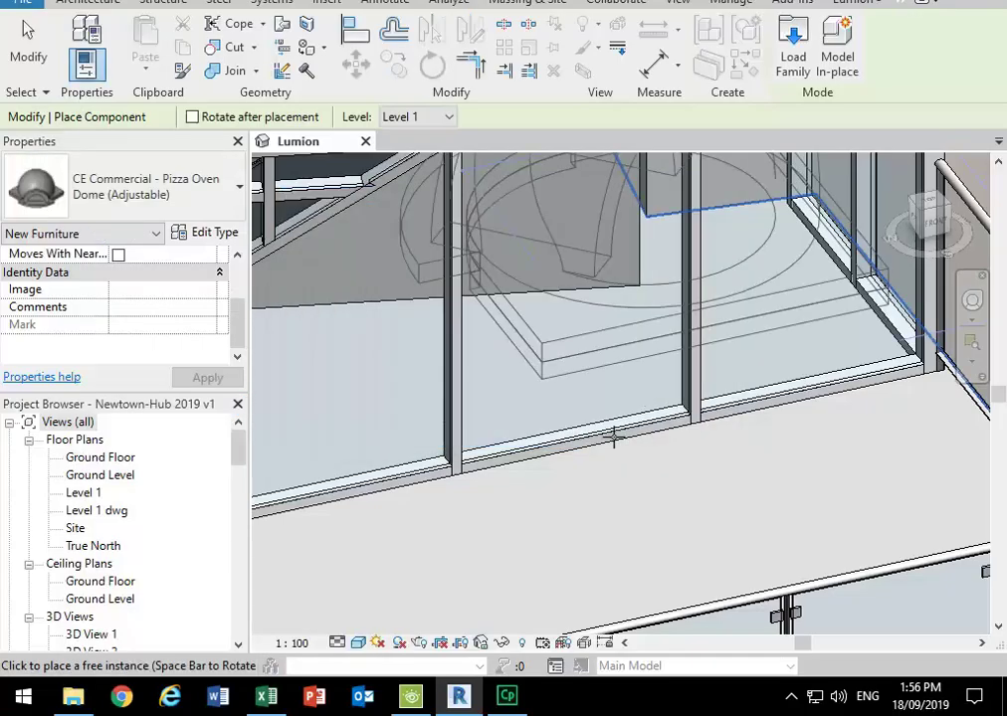
Step: Set the new pizza oven dome's level to Level 1 and examine its type materials for heatproof base, servery base and dome
{"action": "scroll", "coordinate": [640, 398], "scroll_direction": "down", "scroll_amount": 5}
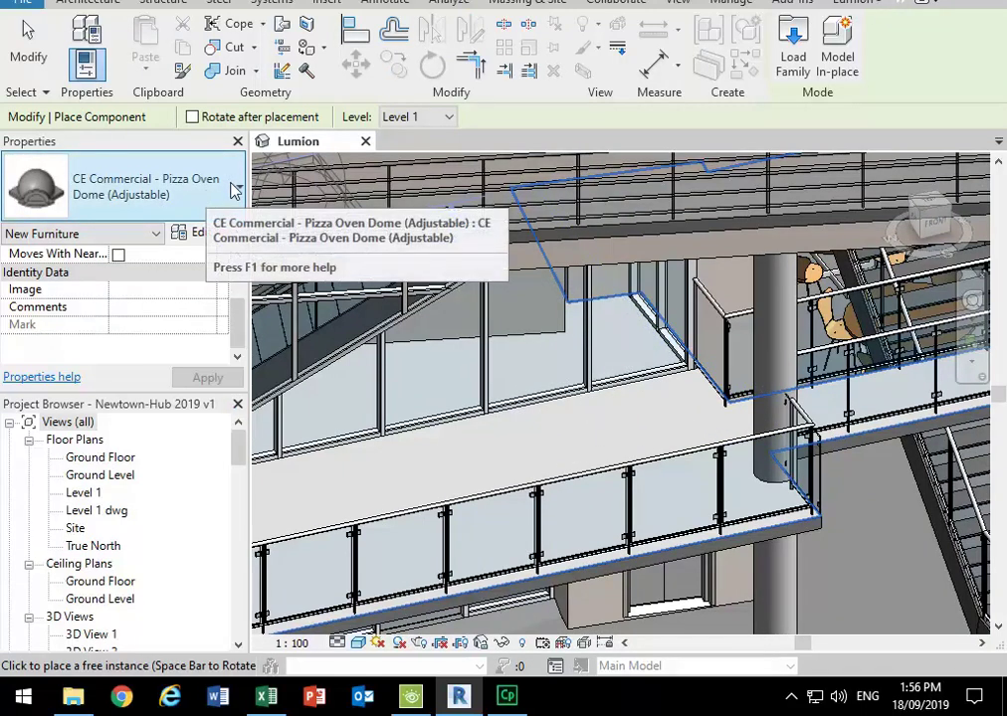
{"action": "scroll", "coordinate": [223, 274], "scroll_direction": "up", "scroll_amount": 3}
{"action": "left_click", "coordinate": [208, 272]}
{"action": "scroll", "coordinate": [160, 344], "scroll_direction": "down", "scroll_amount": 2}
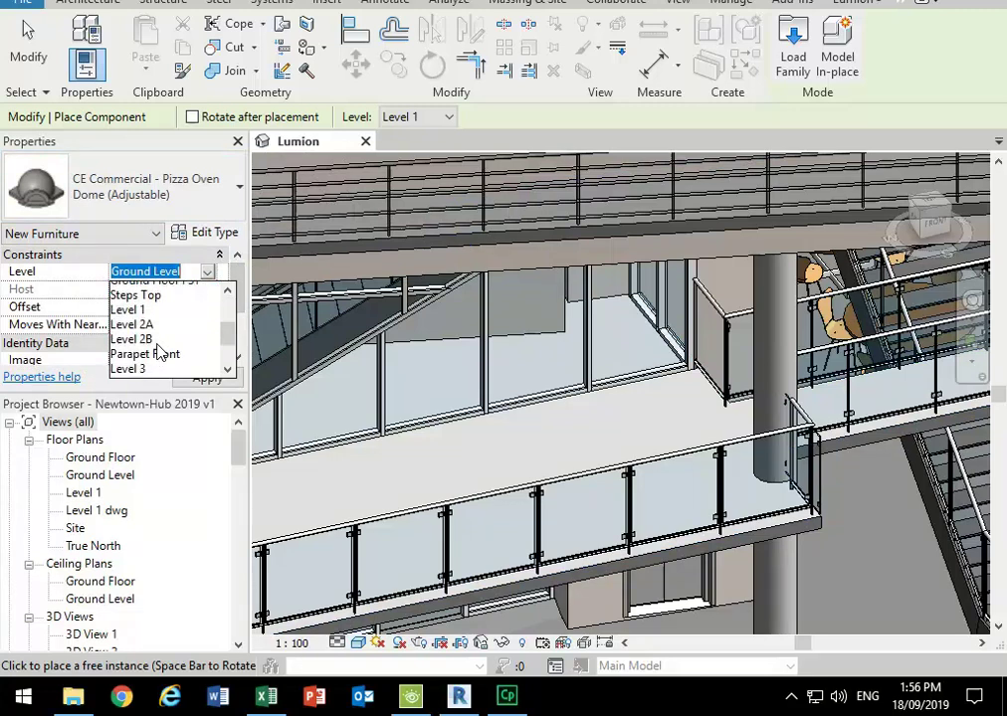
{"action": "left_click", "coordinate": [149, 289]}
{"action": "left_click", "coordinate": [206, 235]}
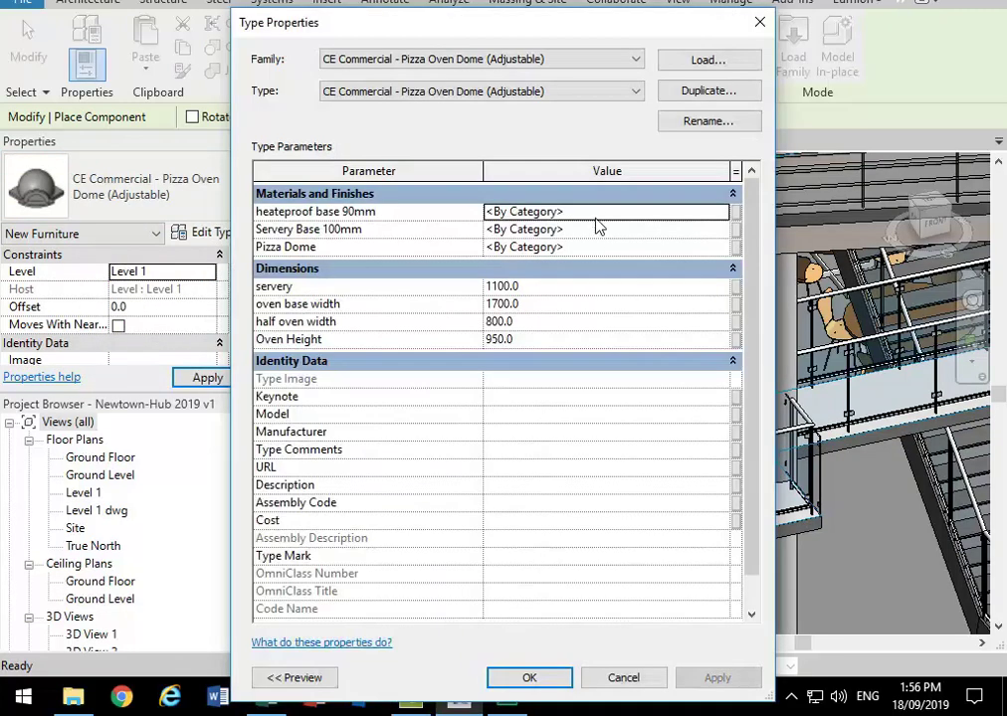
{"action": "left_click", "coordinate": [625, 678]}
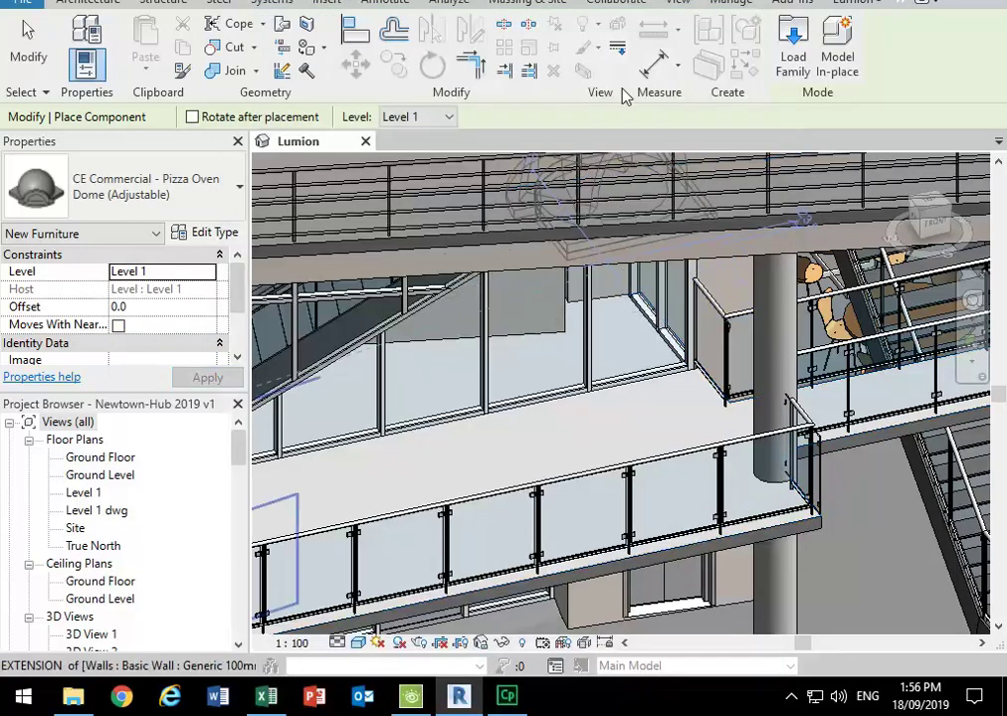
Step: Load the CE ESD - Bick Rack Cora_Bike_Rack_2114 family from the ! Choo Revit Library - 2016 folder
{"action": "left_click", "coordinate": [790, 61]}
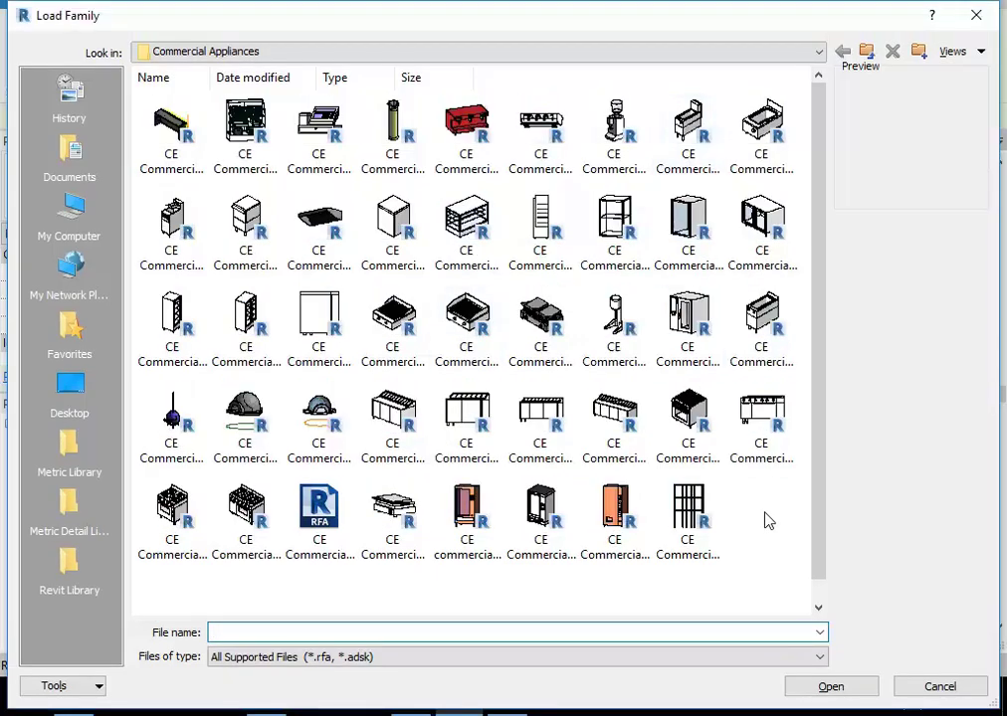
{"action": "left_click", "coordinate": [755, 428]}
{"action": "left_click", "coordinate": [687, 534]}
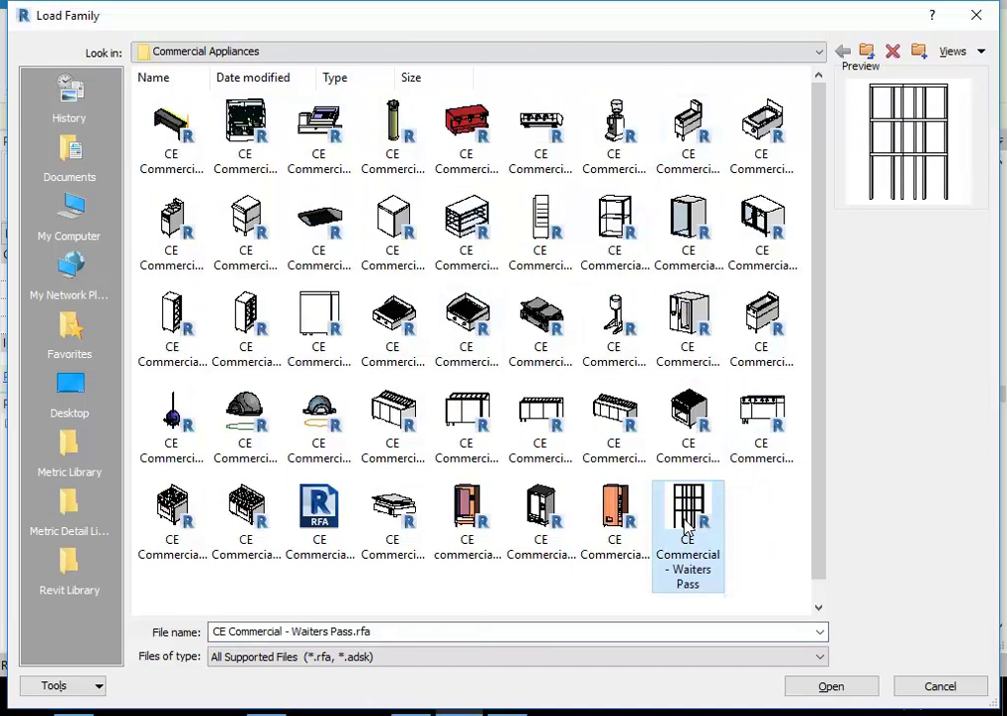
{"action": "left_click", "coordinate": [866, 52]}
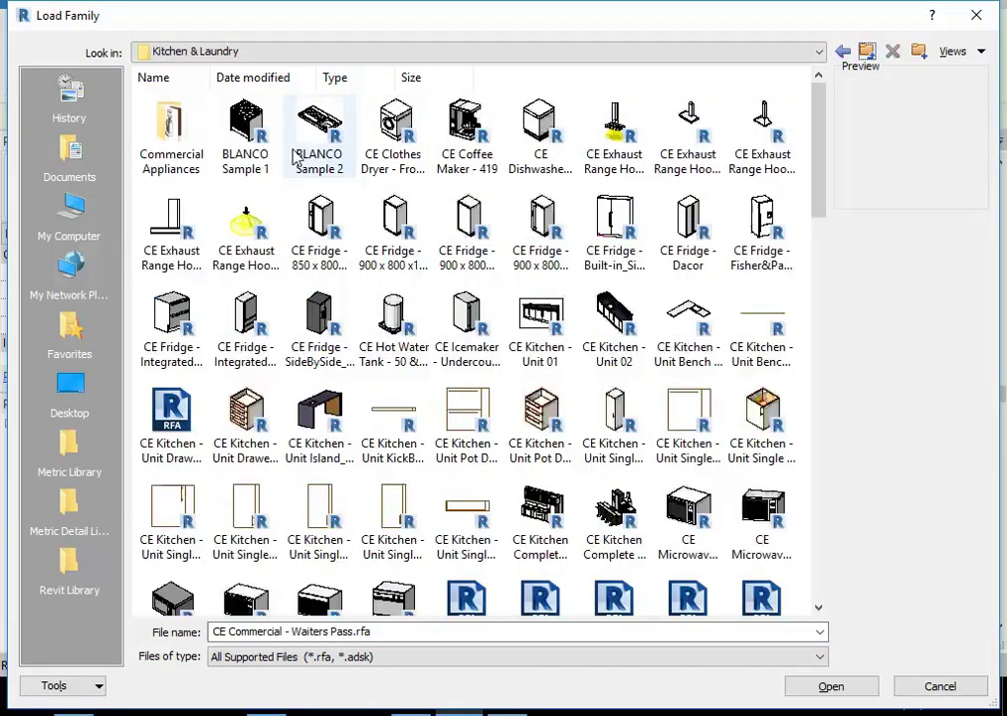
{"action": "left_click", "coordinate": [866, 52]}
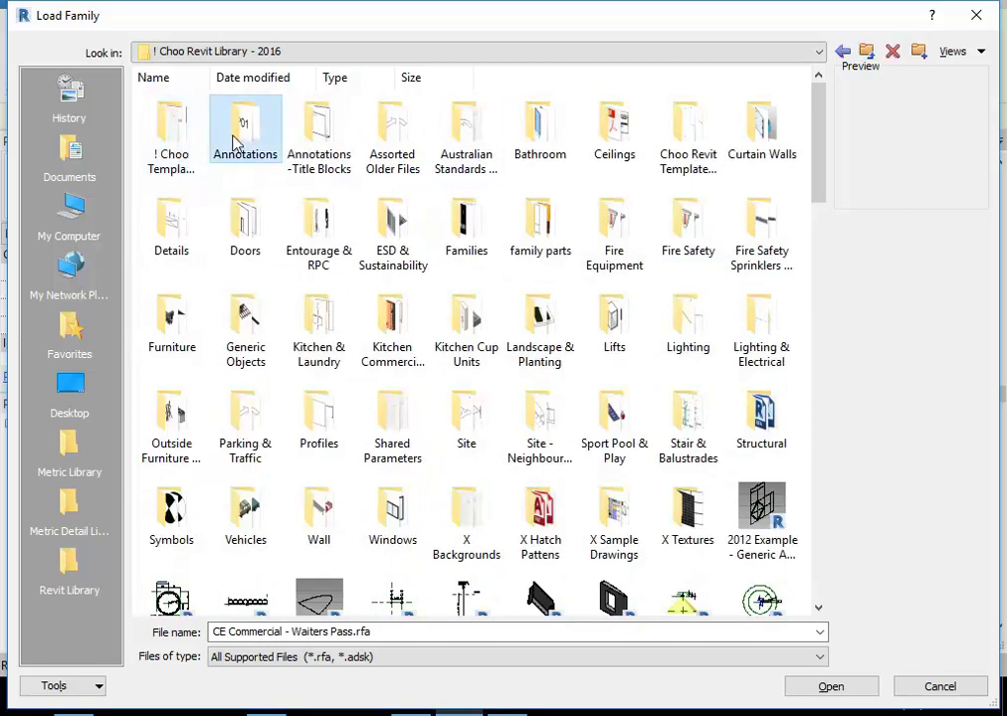
{"action": "left_click", "coordinate": [305, 120]}
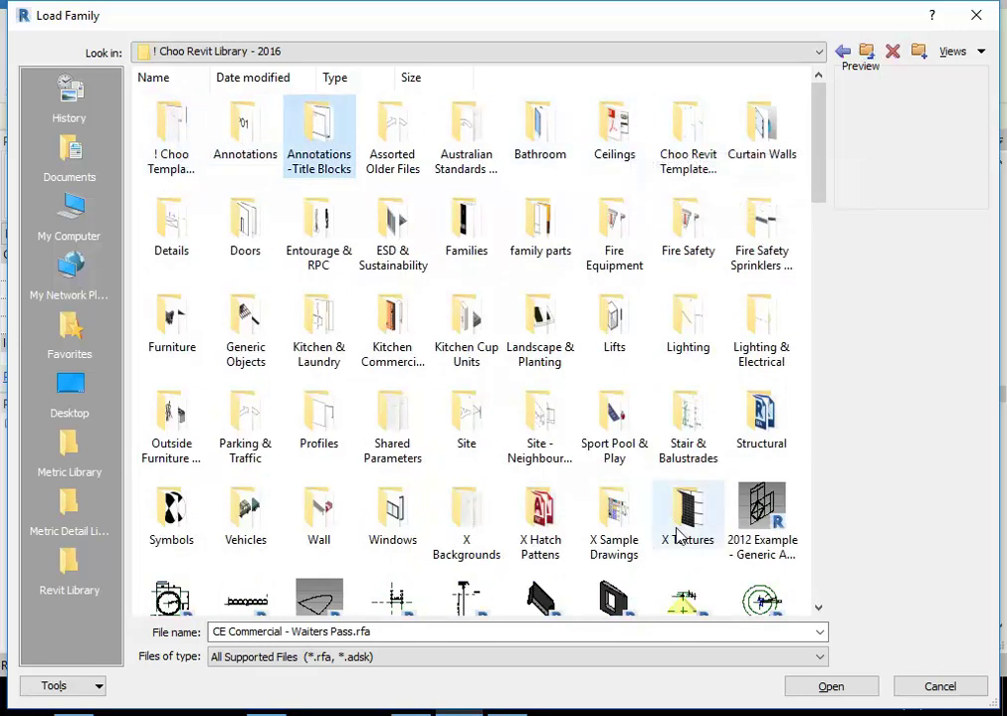
{"action": "left_click", "coordinate": [687, 316]}
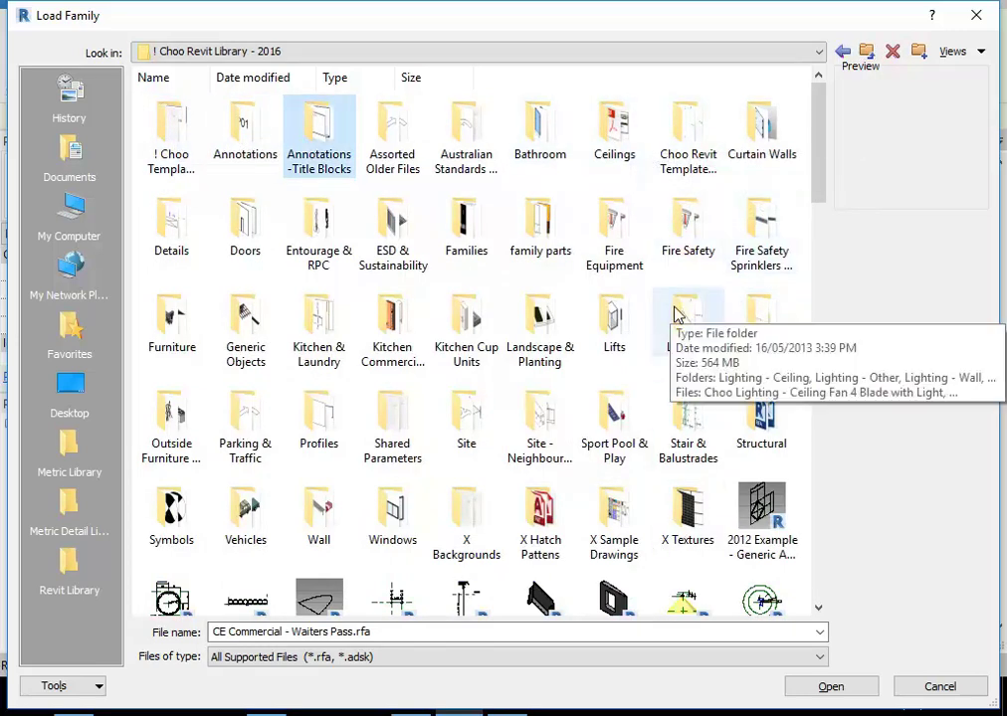
{"action": "scroll", "coordinate": [368, 294], "scroll_direction": "down", "scroll_amount": 5}
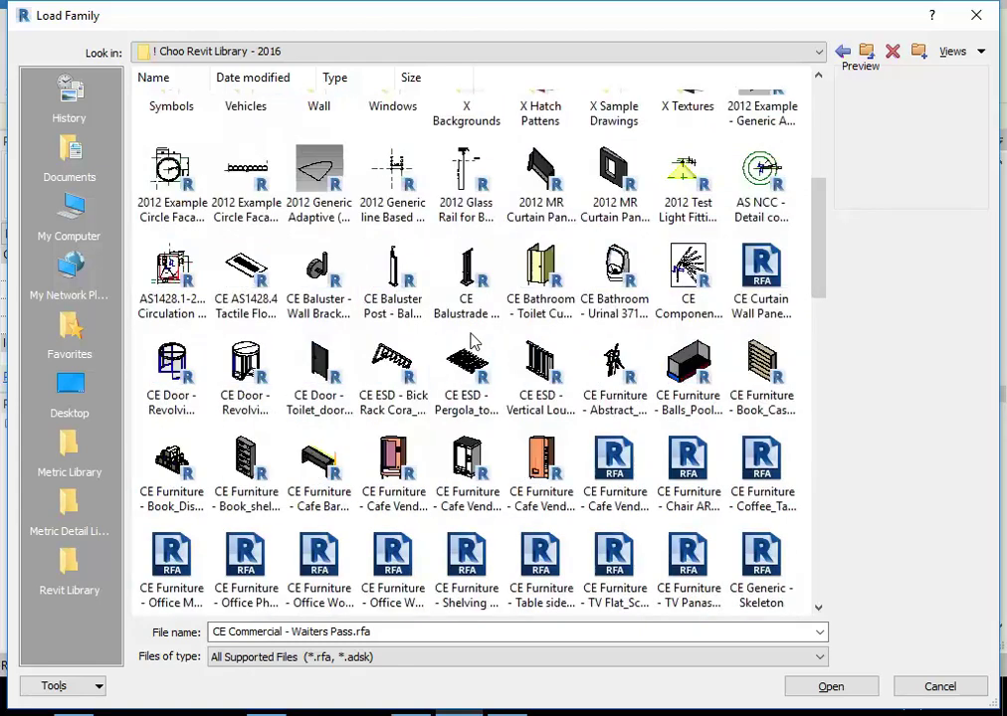
{"action": "left_click", "coordinate": [688, 374]}
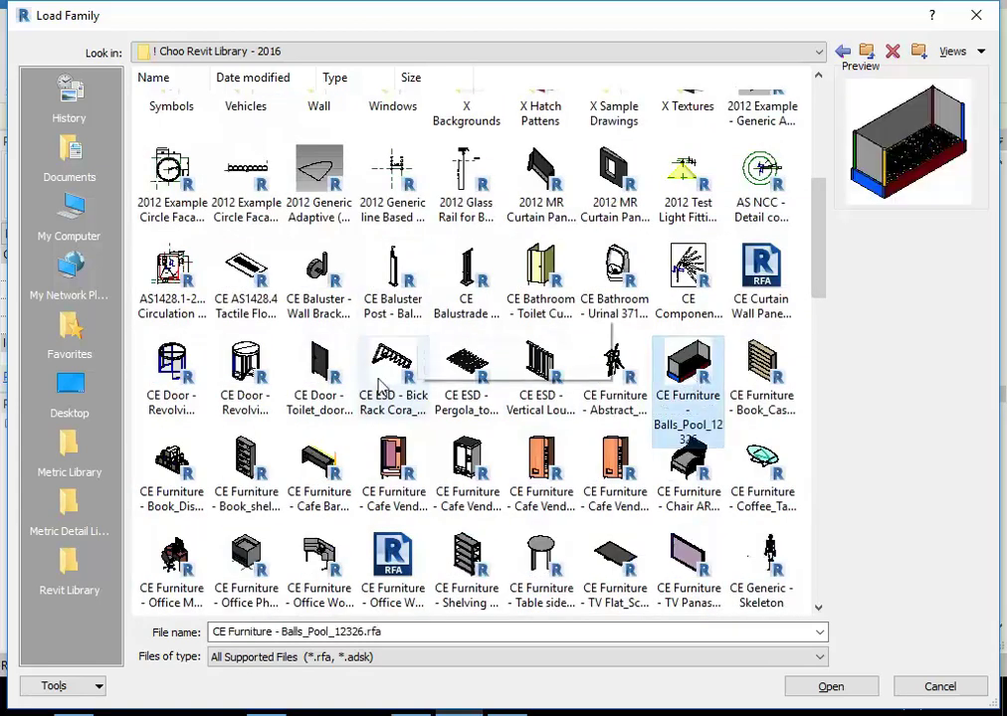
{"action": "left_click", "coordinate": [402, 363]}
{"action": "double_click", "coordinate": [398, 366]}
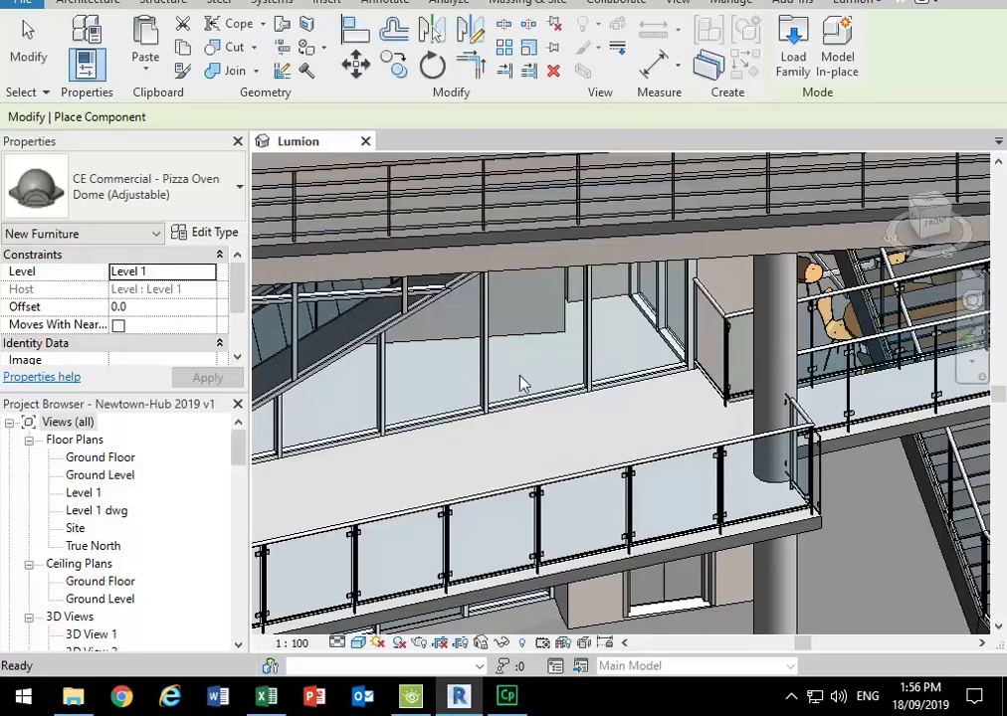
Step: Place one bike rack on the open paved ground in front of the building's stairs and end the placement
{"action": "scroll", "coordinate": [589, 414], "scroll_direction": "down", "scroll_amount": 2}
{"action": "middle_click_drag", "start_coordinate": [513, 338], "coordinate": [669, 359], "text": "shift"}
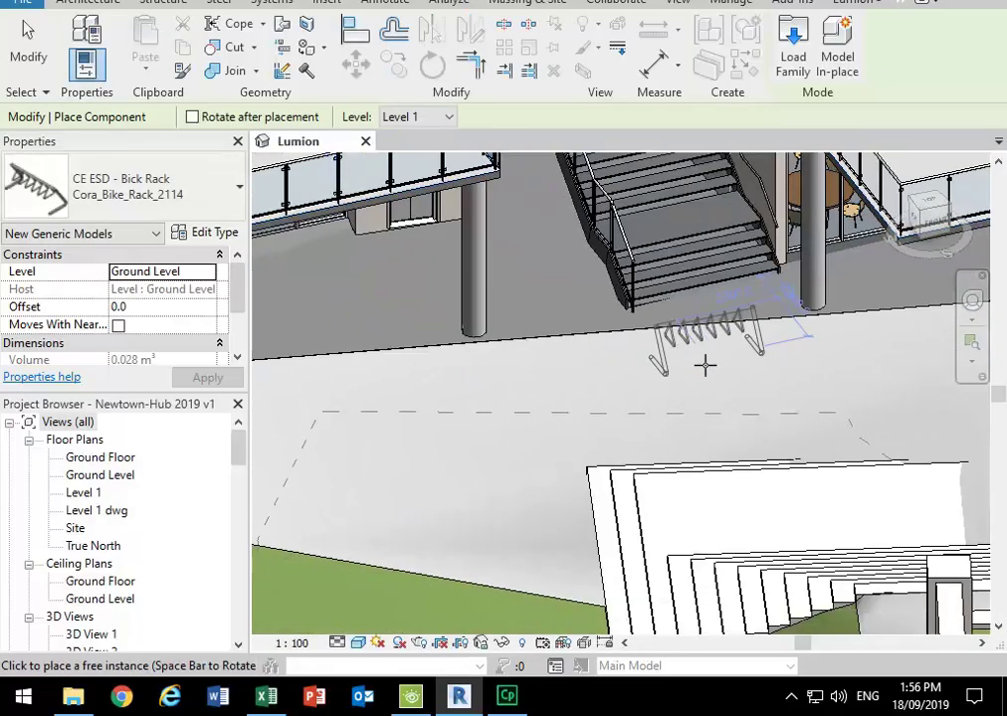
{"action": "left_click", "coordinate": [463, 489]}
{"action": "key", "text": "Escape"}
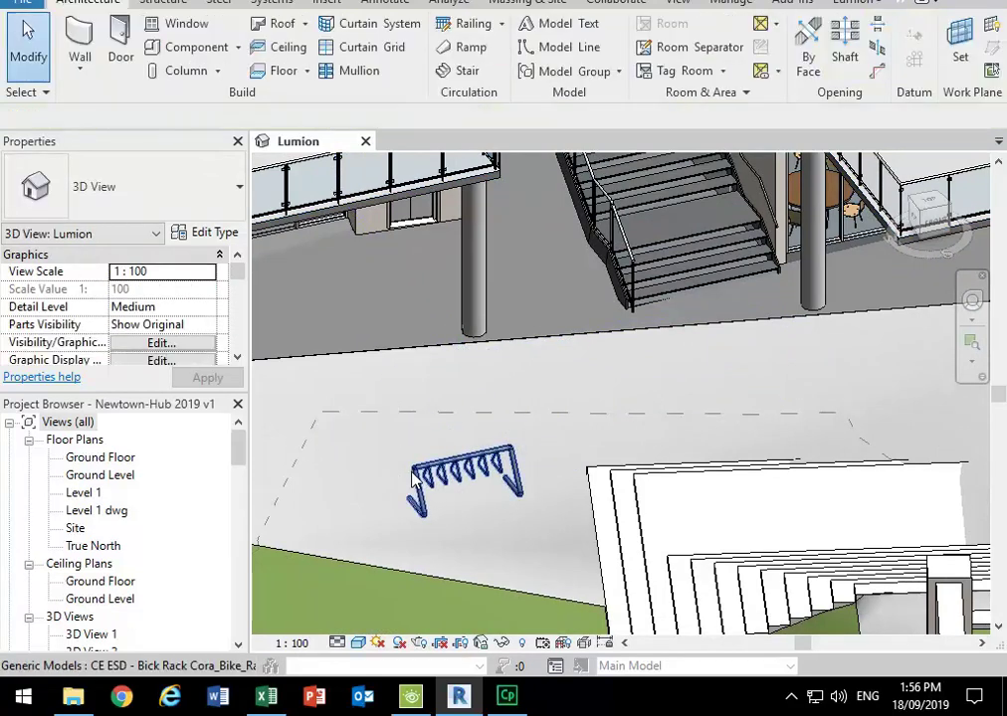
Step: Examine the placed bike rack's instance properties and its type finish material parameter
{"action": "left_click", "coordinate": [468, 476]}
{"action": "scroll", "coordinate": [241, 272], "scroll_direction": "down", "scroll_amount": 3}
{"action": "scroll", "coordinate": [204, 288], "scroll_direction": "up", "scroll_amount": 3}
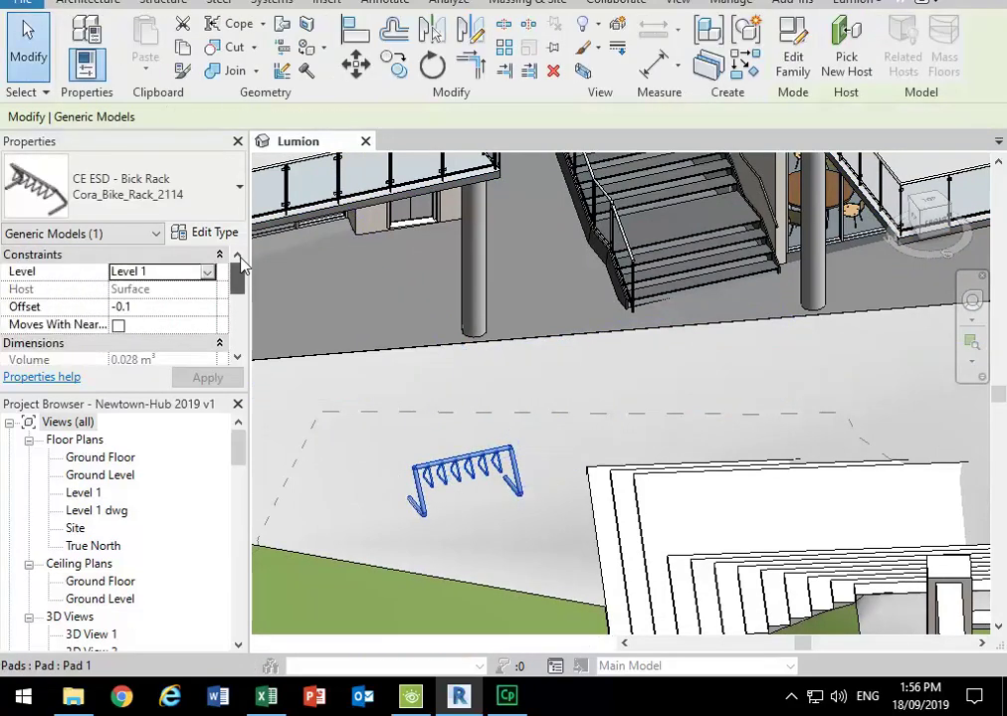
{"action": "left_click", "coordinate": [205, 232]}
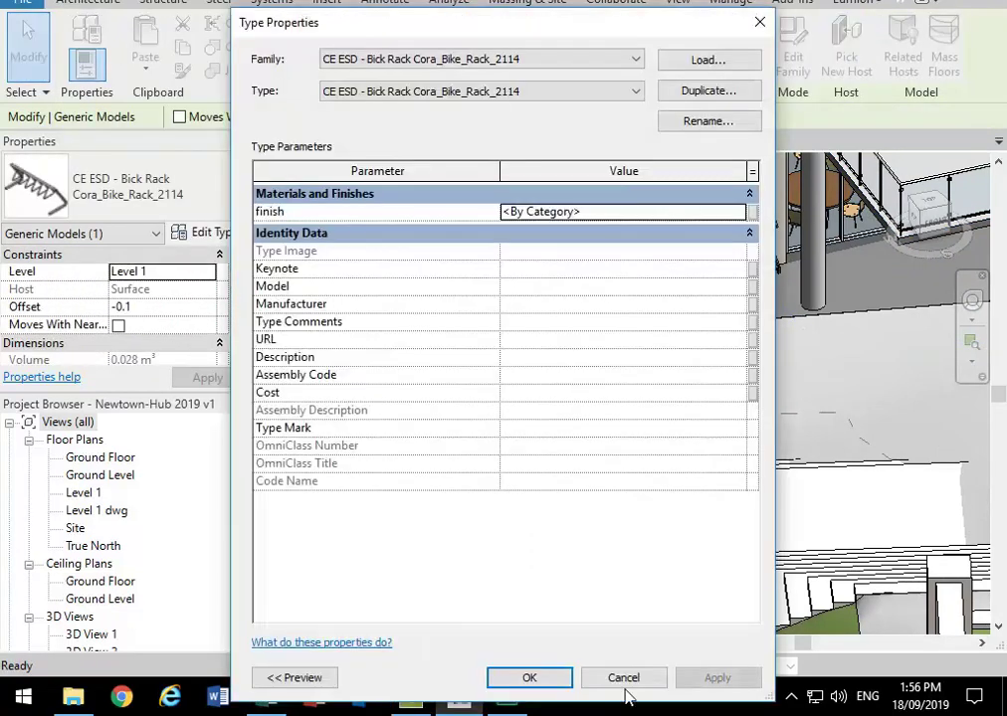
{"action": "key", "text": "Escape"}
Step: Open the bike rack family for editing and inspect the material setting of one end-leg sweep
{"action": "scroll", "coordinate": [584, 484], "scroll_direction": "up", "scroll_amount": 6}
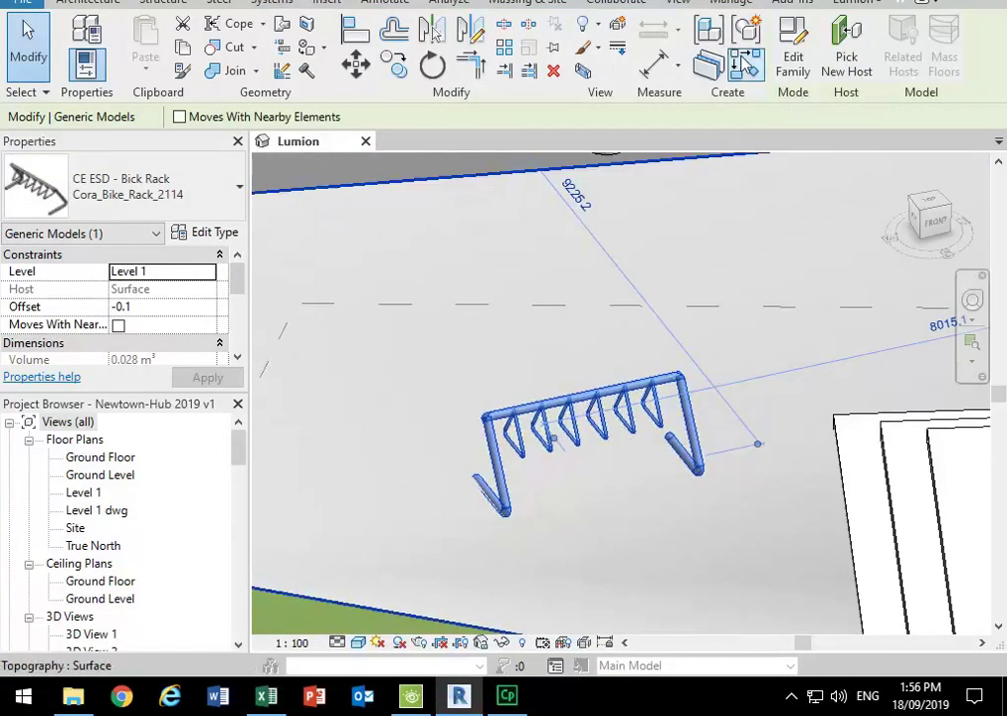
{"action": "left_click", "coordinate": [793, 60]}
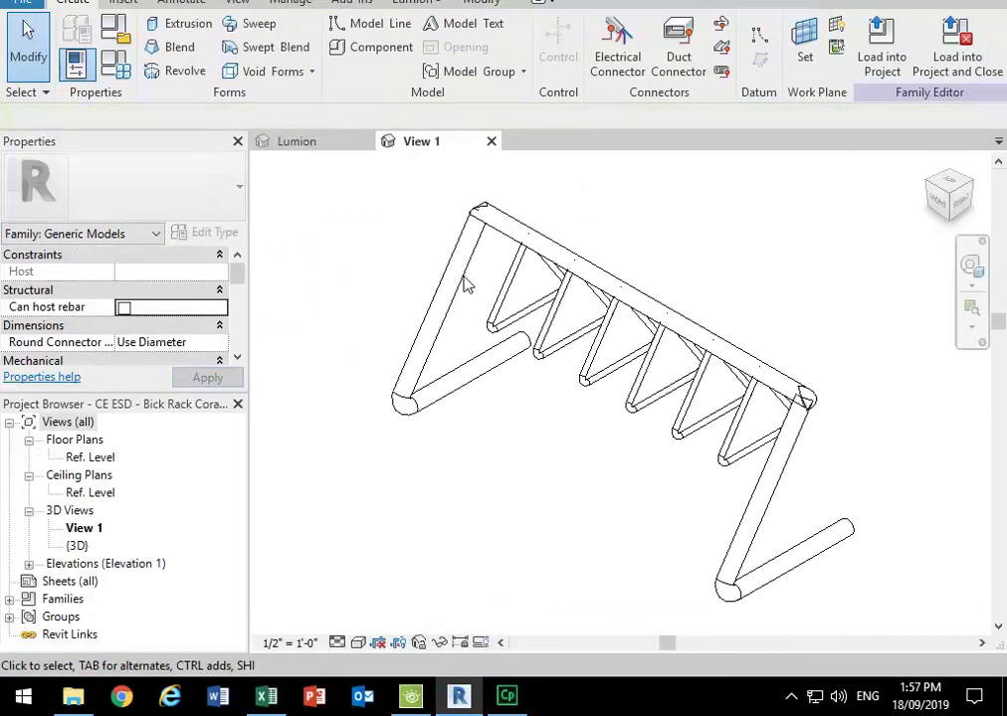
{"action": "left_click", "coordinate": [456, 312]}
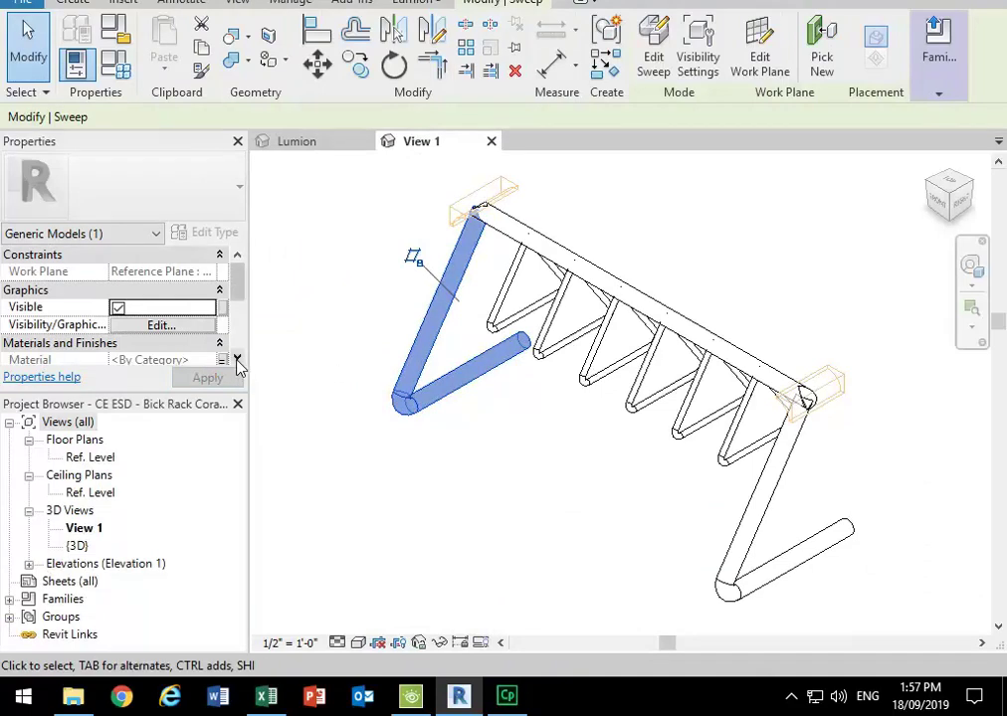
{"action": "left_click", "coordinate": [326, 332]}
Step: Delete the finish material parameter from the bike rack family and load the edited family back into the project
{"action": "left_click", "coordinate": [117, 75]}
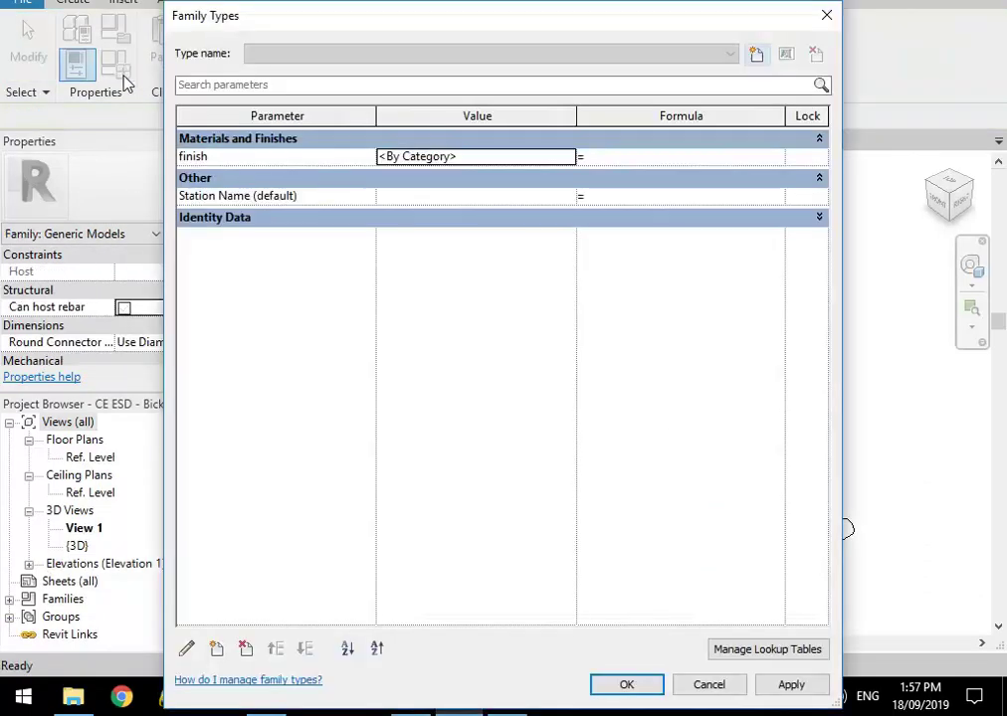
{"action": "left_click", "coordinate": [241, 158]}
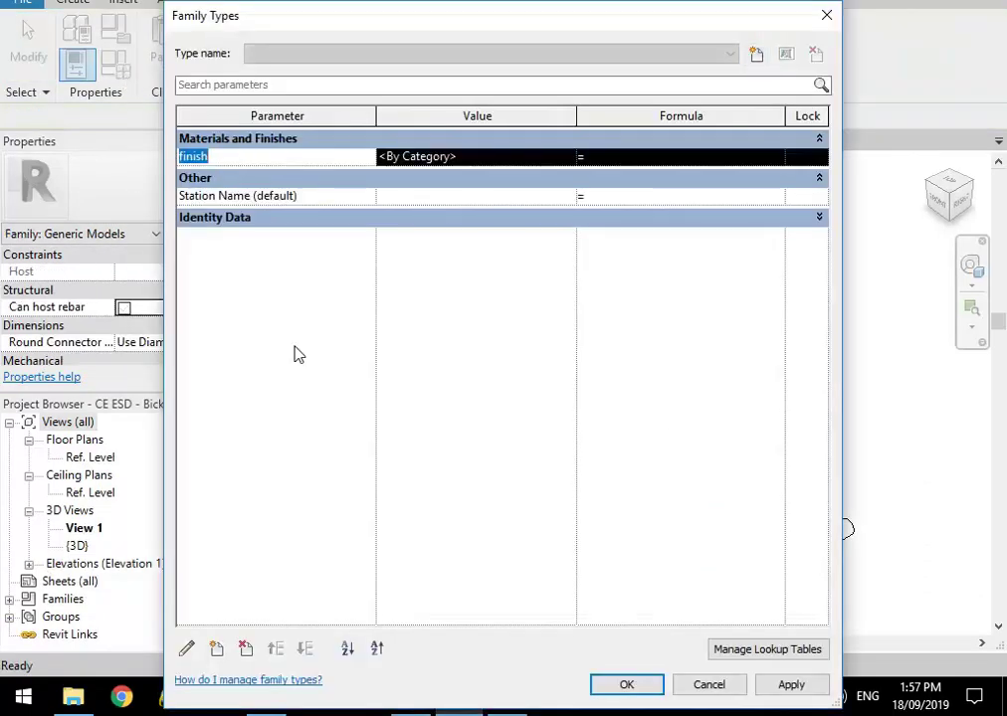
{"action": "left_click", "coordinate": [248, 652]}
{"action": "left_click", "coordinate": [539, 360]}
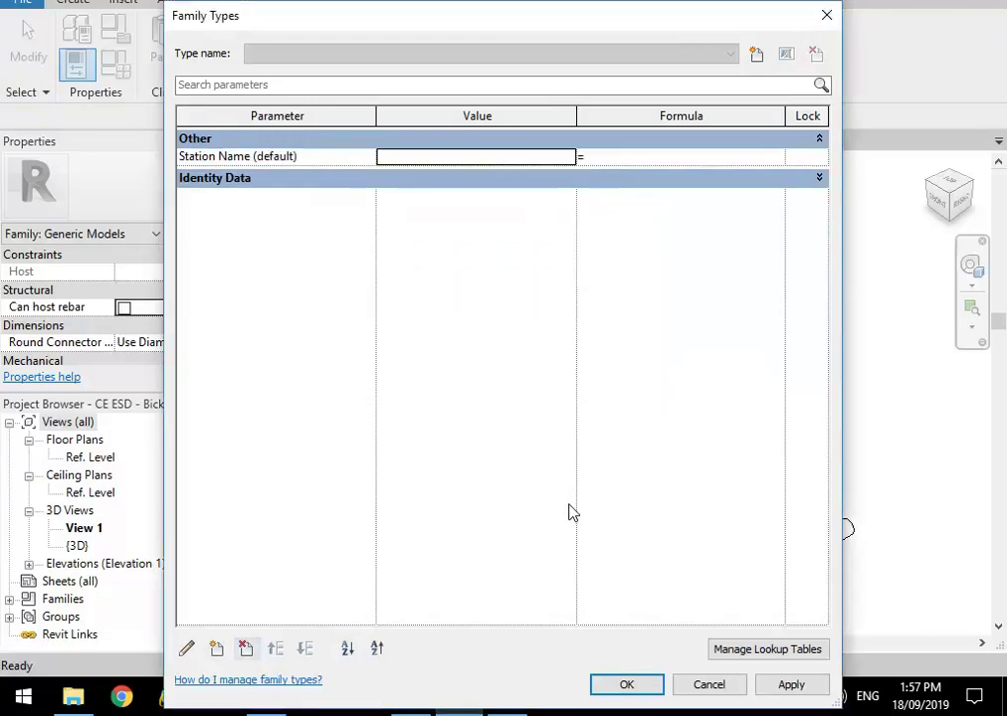
{"action": "left_click", "coordinate": [619, 686]}
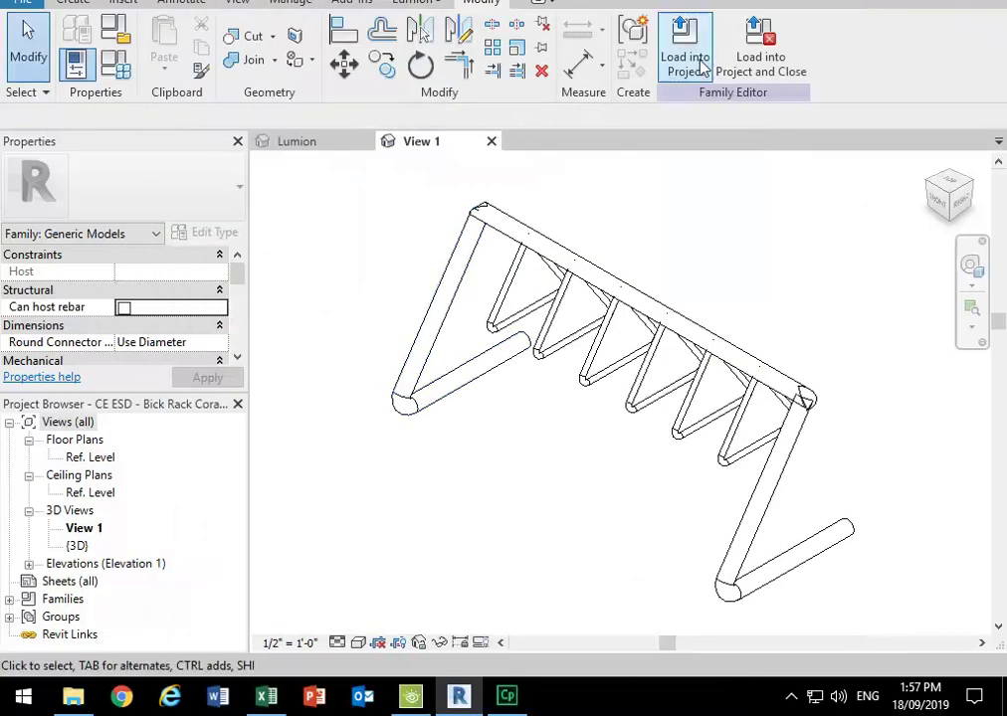
{"action": "left_click", "coordinate": [686, 61]}
{"action": "left_click", "coordinate": [517, 279]}
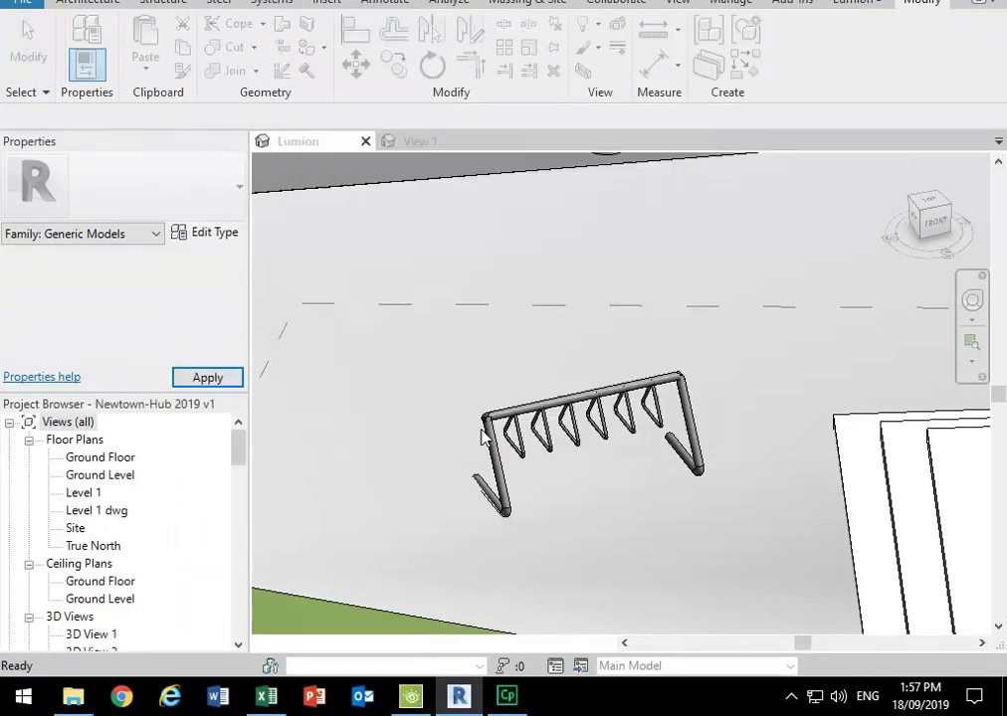
Step: Check the reloaded bike rack's type and instance properties for material parameters
{"action": "left_click", "coordinate": [494, 446]}
{"action": "scroll", "coordinate": [583, 502], "scroll_direction": "up", "scroll_amount": 2}
{"action": "left_click_drag", "start_coordinate": [238, 273], "coordinate": [220, 252]}
{"action": "left_click", "coordinate": [208, 232]}
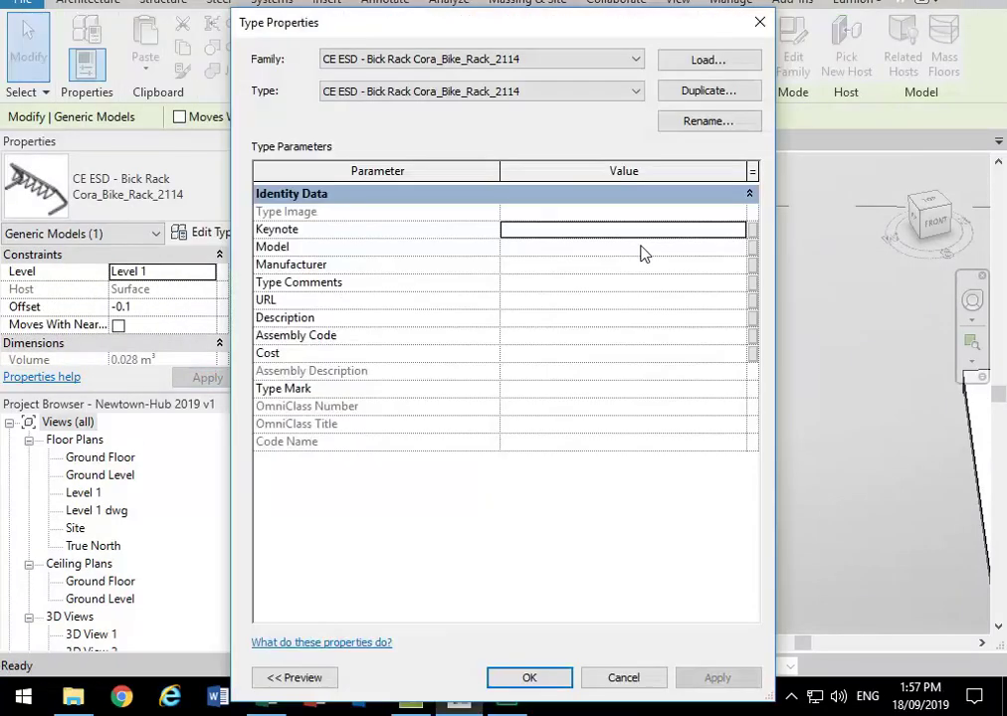
{"action": "left_click", "coordinate": [618, 682]}
{"action": "left_click_drag", "start_coordinate": [239, 282], "coordinate": [254, 250]}
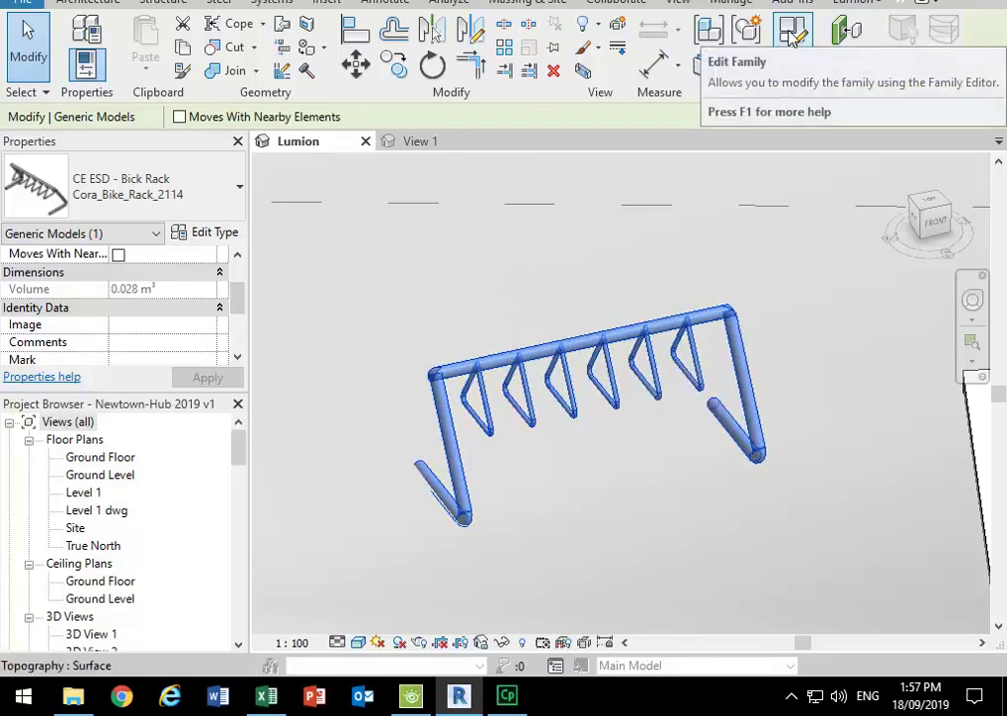
Step: Reopen the bike rack family for editing and select all its solid forms, filtering out Generic Models (Void)
{"action": "left_click", "coordinate": [793, 33]}
{"action": "left_click_drag", "start_coordinate": [377, 207], "coordinate": [818, 563]}
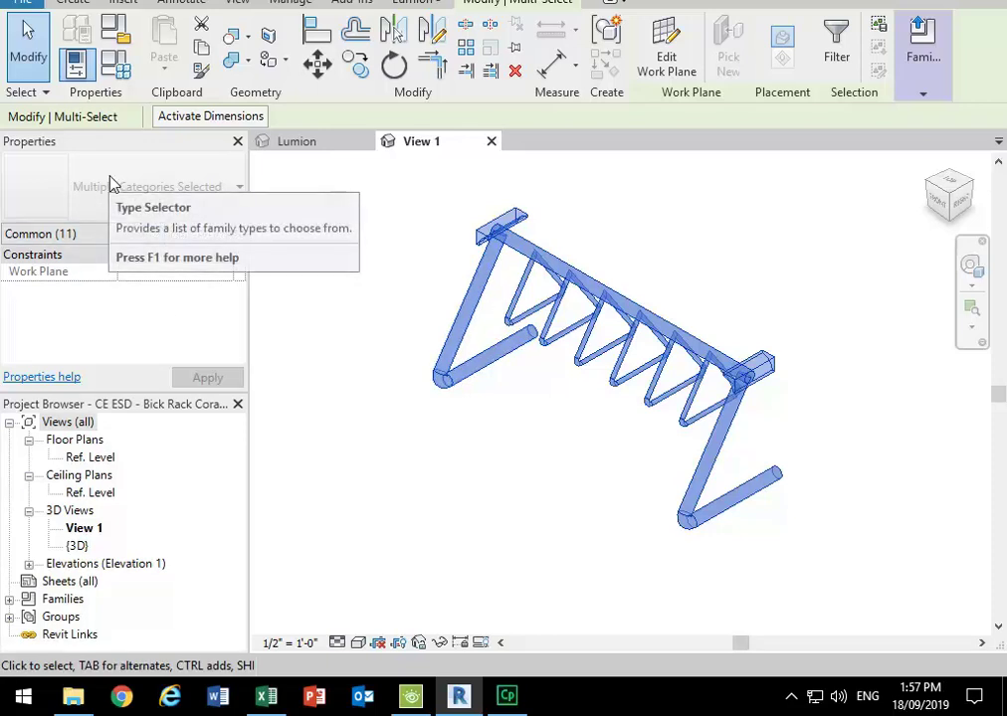
{"action": "left_click", "coordinate": [836, 48]}
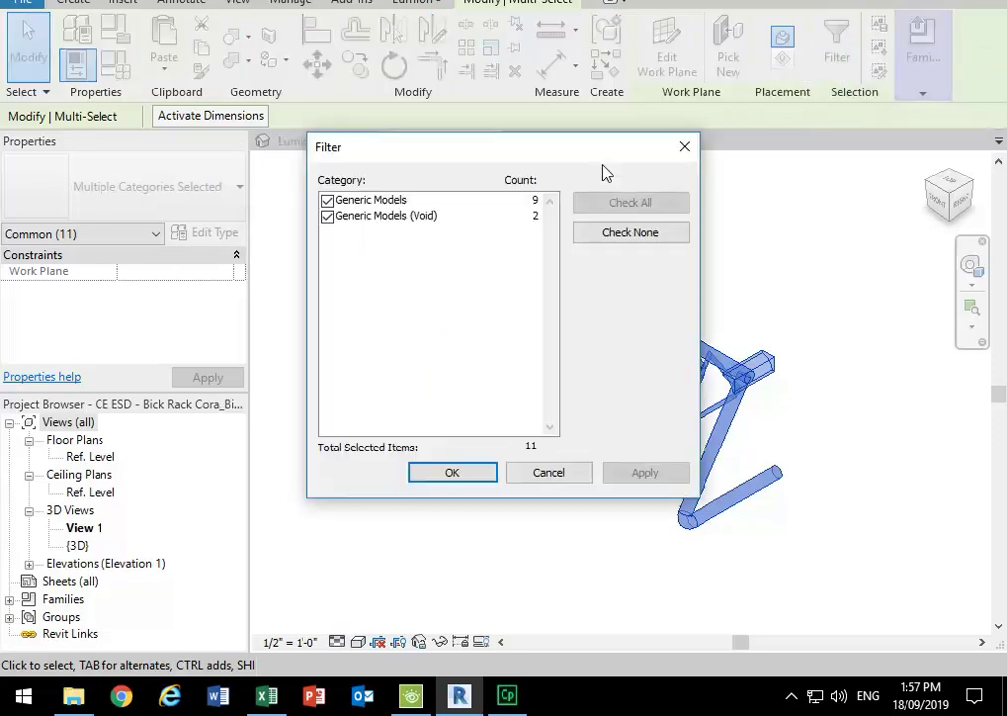
{"action": "left_click", "coordinate": [327, 217]}
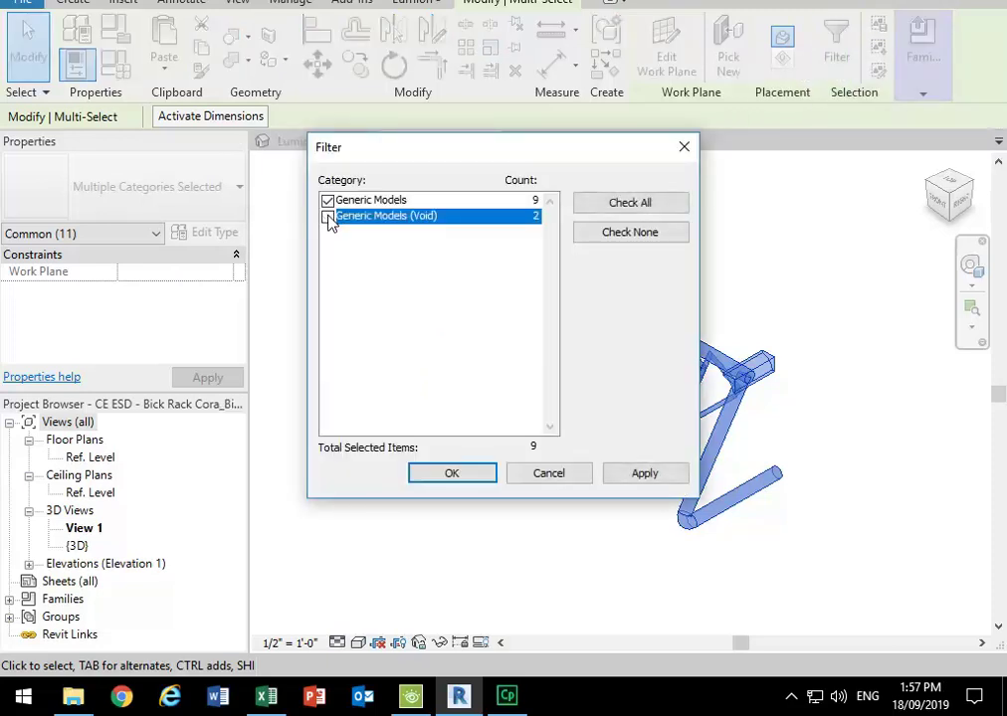
{"action": "left_click", "coordinate": [450, 474]}
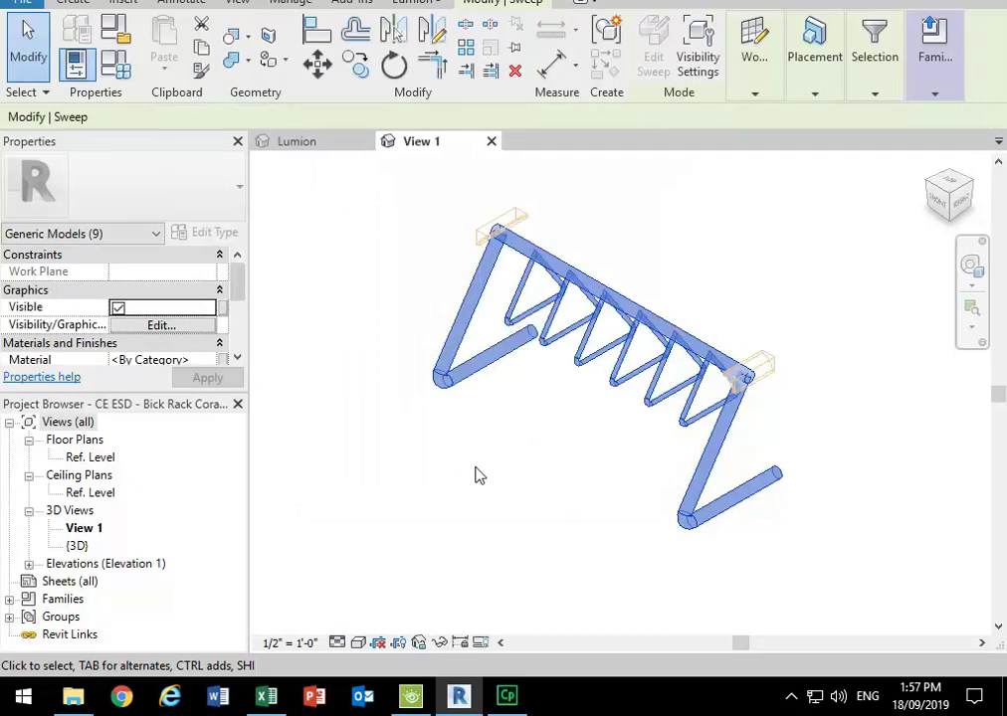
{"action": "scroll", "coordinate": [523, 454], "scroll_direction": "up", "scroll_amount": 2}
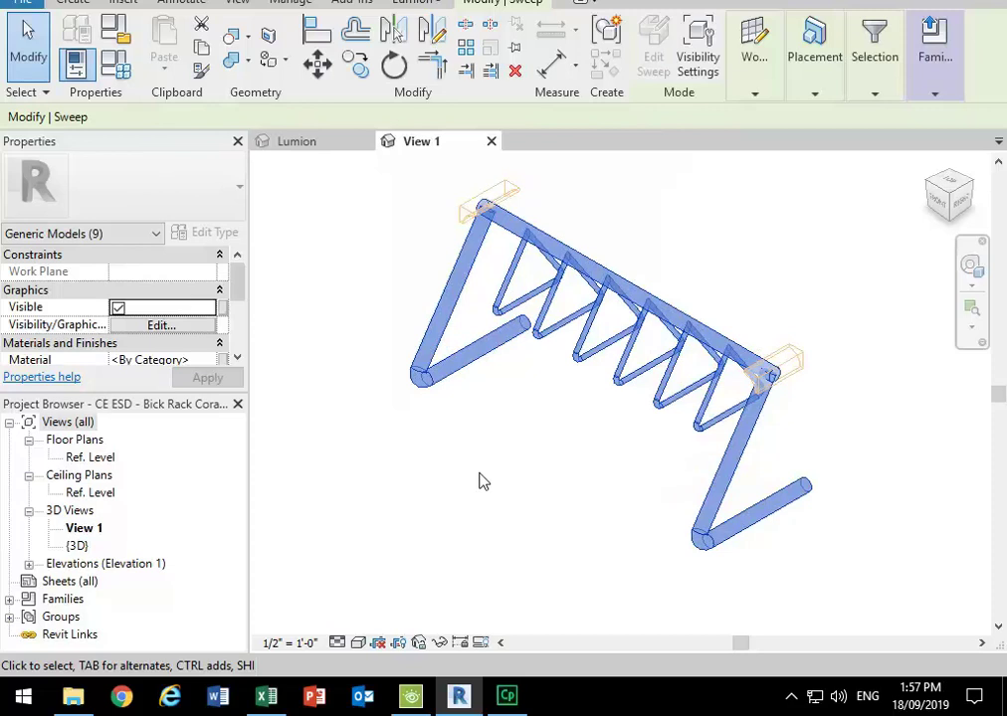
Step: Open the Material Browser for the selected solids' material setting and look through the project materials
{"action": "left_click", "coordinate": [235, 357]}
{"action": "left_click", "coordinate": [236, 357]}
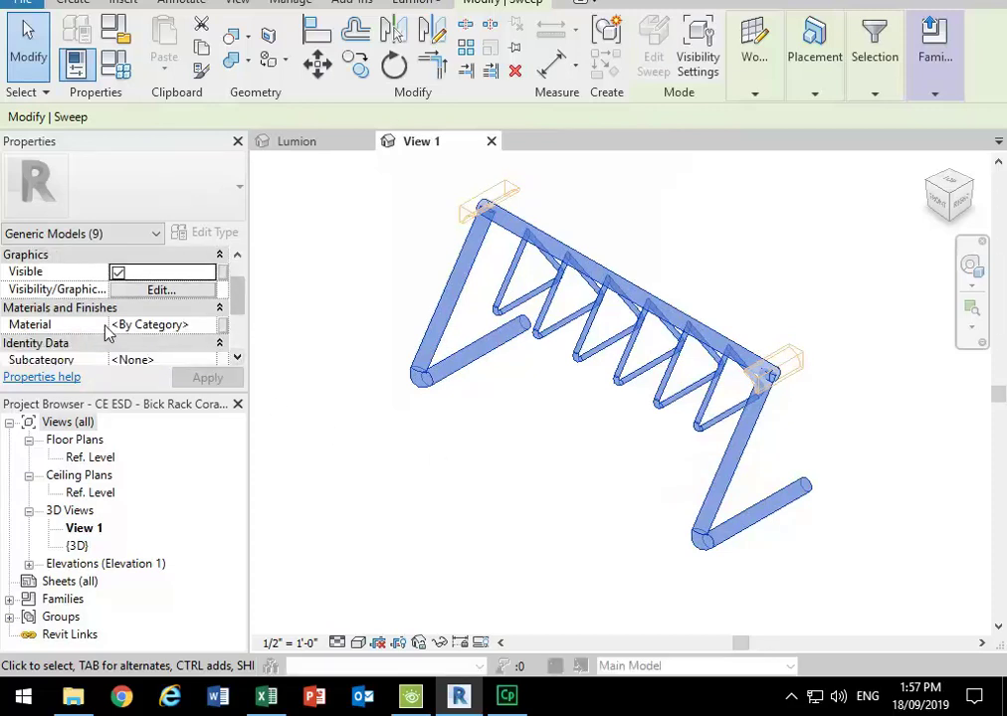
{"action": "left_click", "coordinate": [156, 324]}
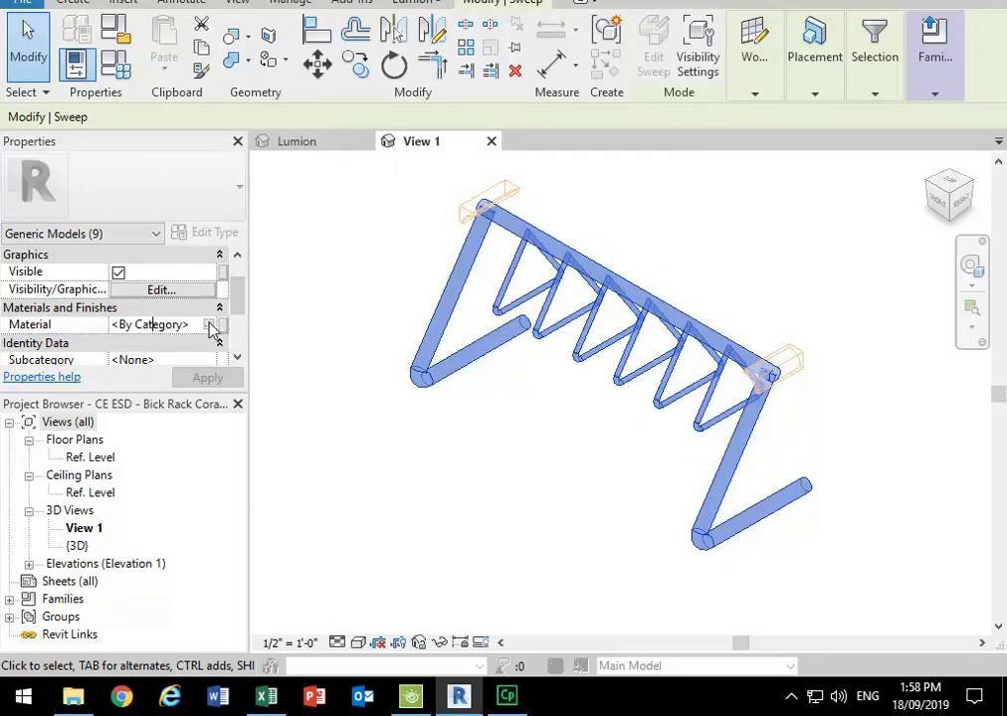
{"action": "left_click", "coordinate": [210, 325]}
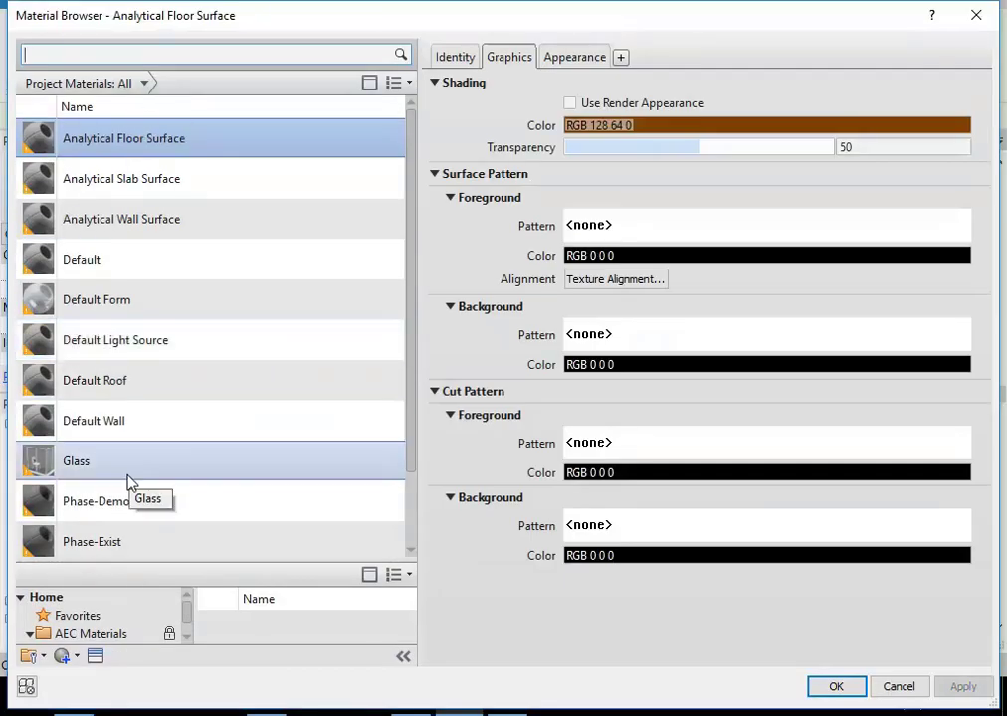
{"action": "scroll", "coordinate": [127, 482], "scroll_direction": "down", "scroll_amount": 1}
{"action": "scroll", "coordinate": [128, 482], "scroll_direction": "up", "scroll_amount": 1}
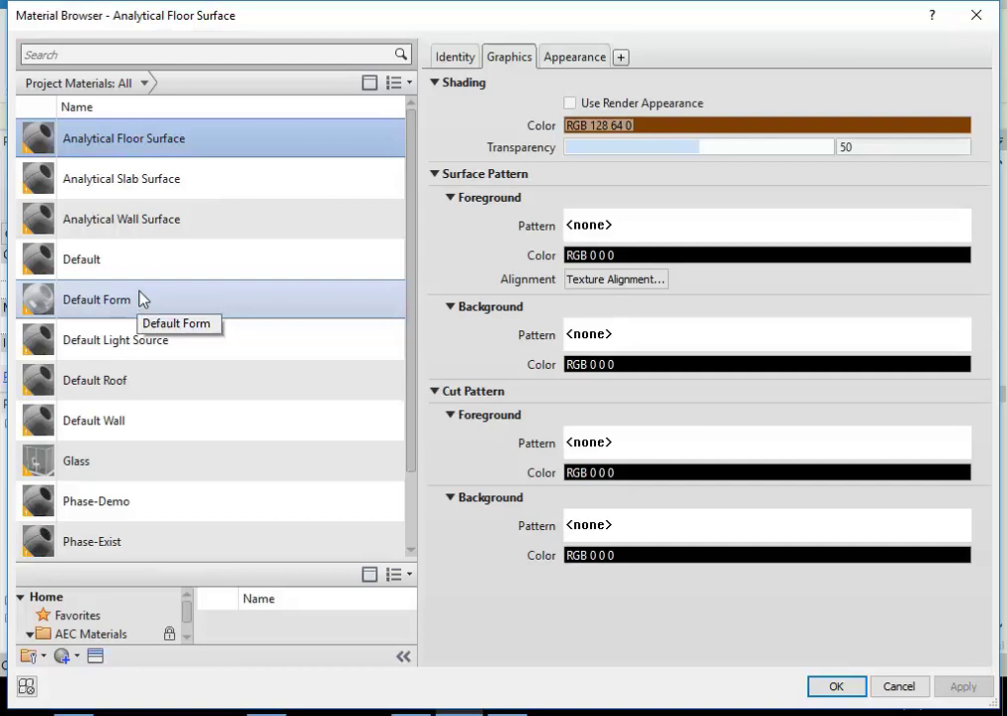
{"action": "scroll", "coordinate": [139, 297], "scroll_direction": "down", "scroll_amount": 1}
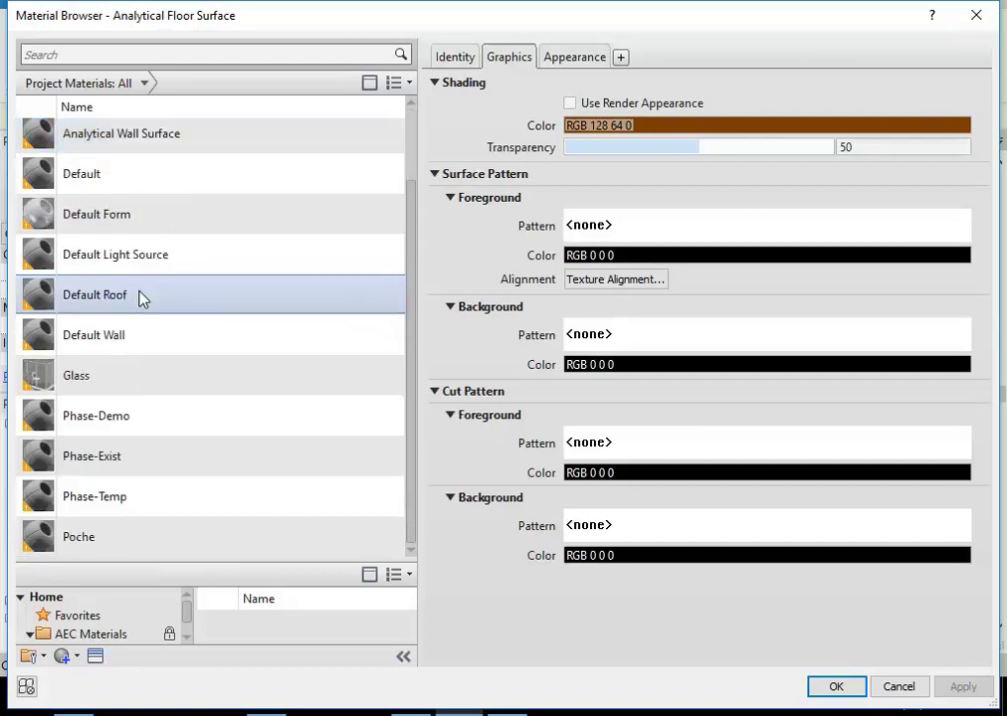
Step: Create a new material in the bike rack family and name it Pink Metal
{"action": "right_click", "coordinate": [117, 466]}
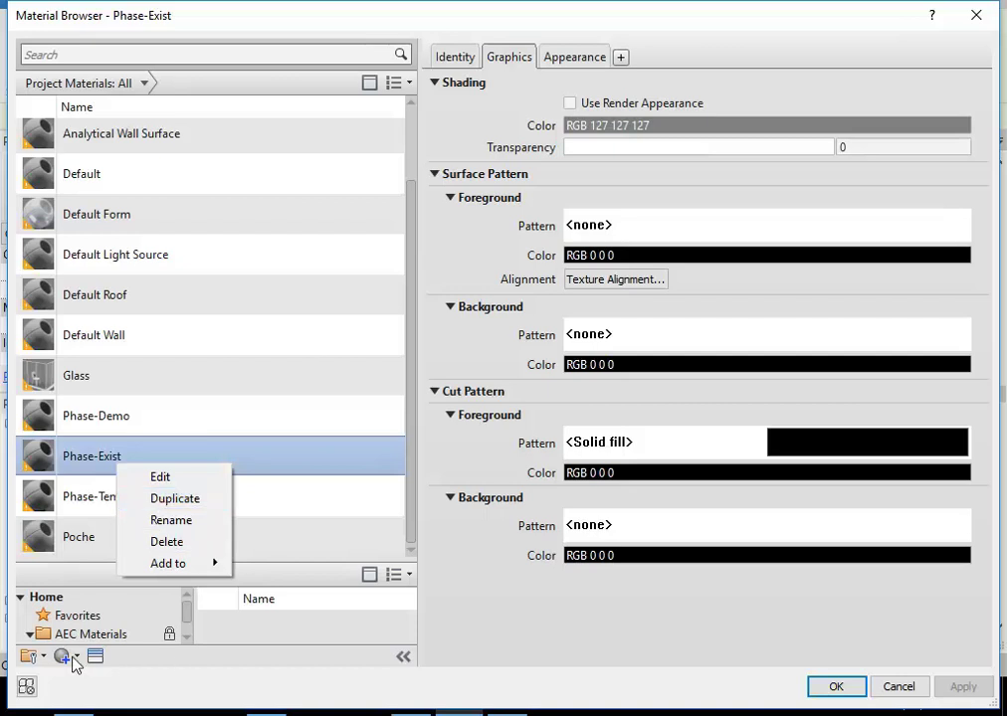
{"action": "left_click", "coordinate": [78, 659]}
{"action": "left_click", "coordinate": [77, 657]}
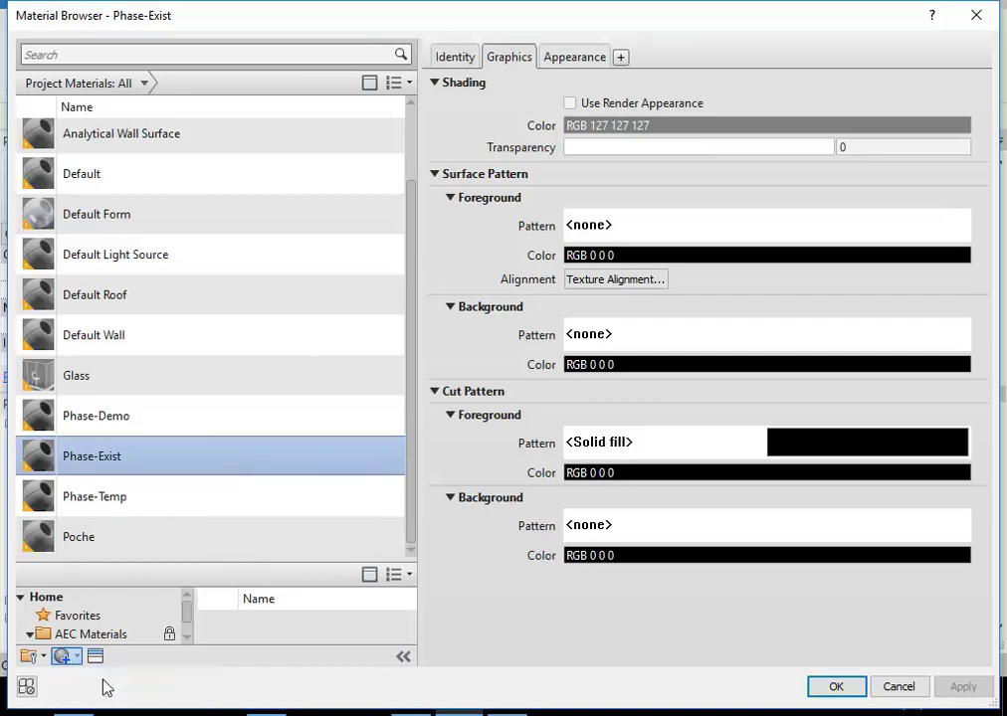
{"action": "left_click", "coordinate": [104, 676]}
{"action": "right_click", "coordinate": [97, 324]}
{"action": "left_click", "coordinate": [121, 376]}
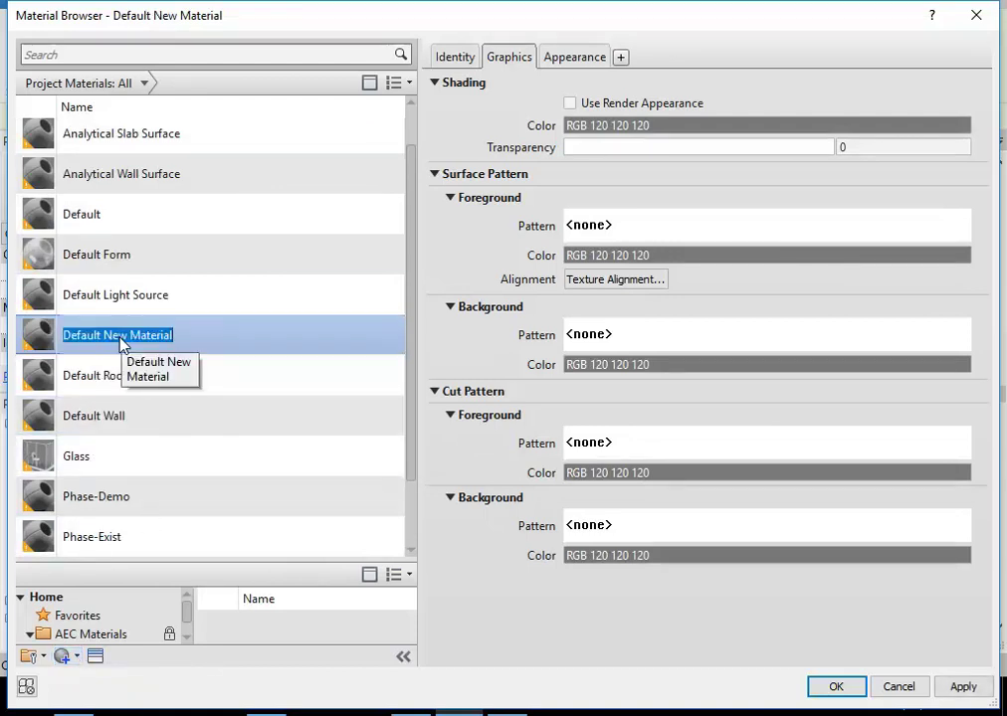
{"action": "type", "text": "Pink "}
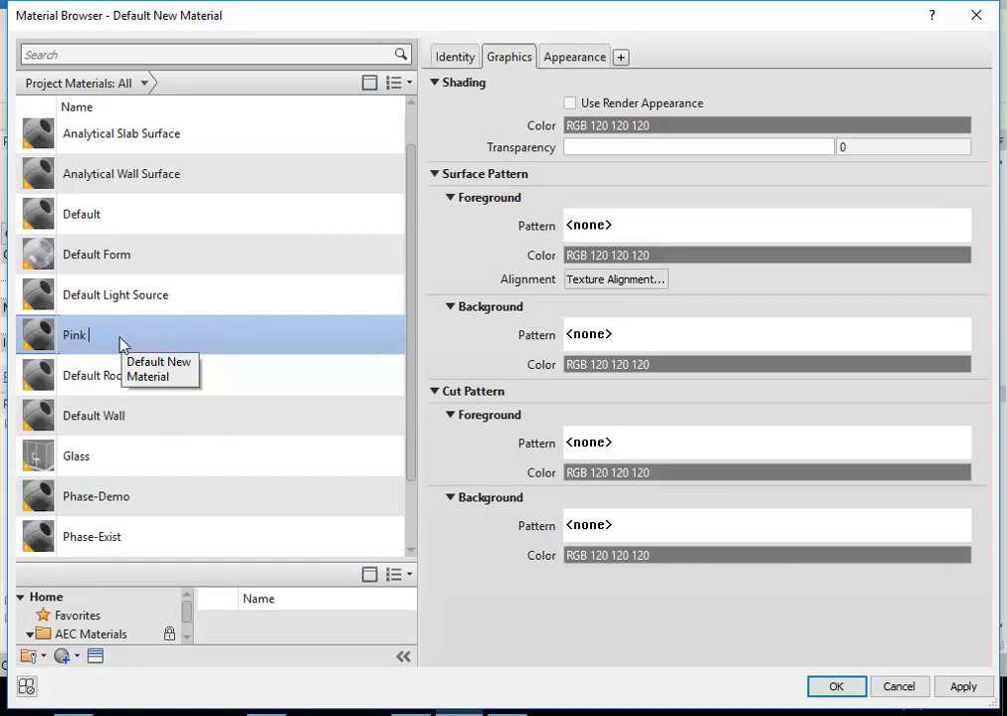
{"action": "type", "text": "Metal"}
{"action": "key", "text": "Return"}
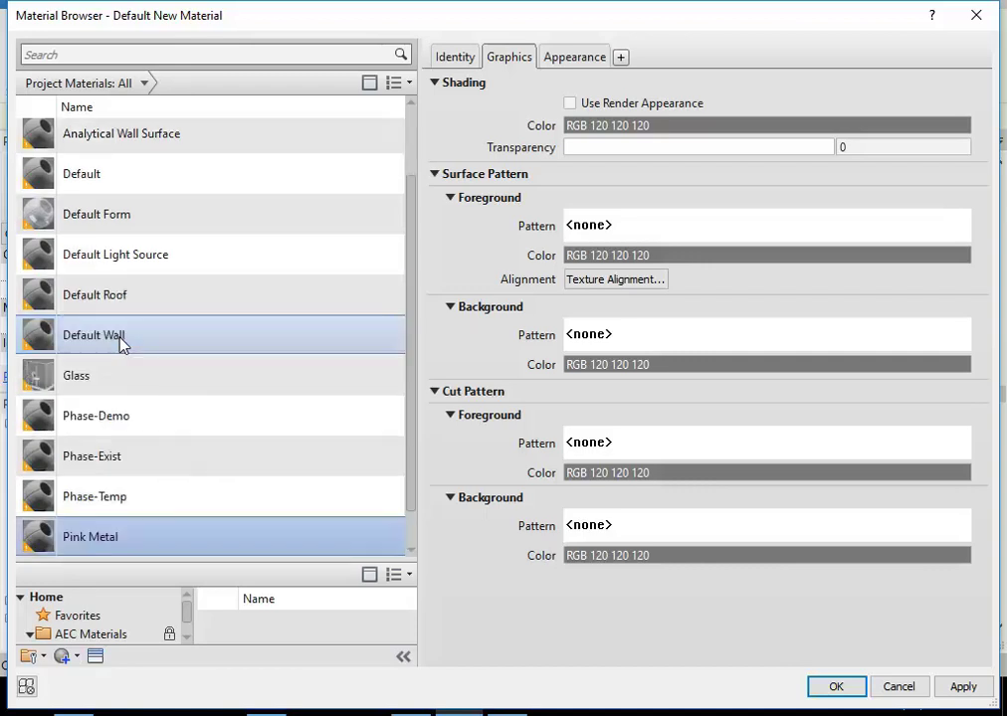
Step: Start replacing Pink Metal's appearance asset and browse the Metal category of the Appearance Library
{"action": "right_click", "coordinate": [100, 543]}
{"action": "left_click", "coordinate": [564, 62]}
{"action": "left_click", "coordinate": [577, 60]}
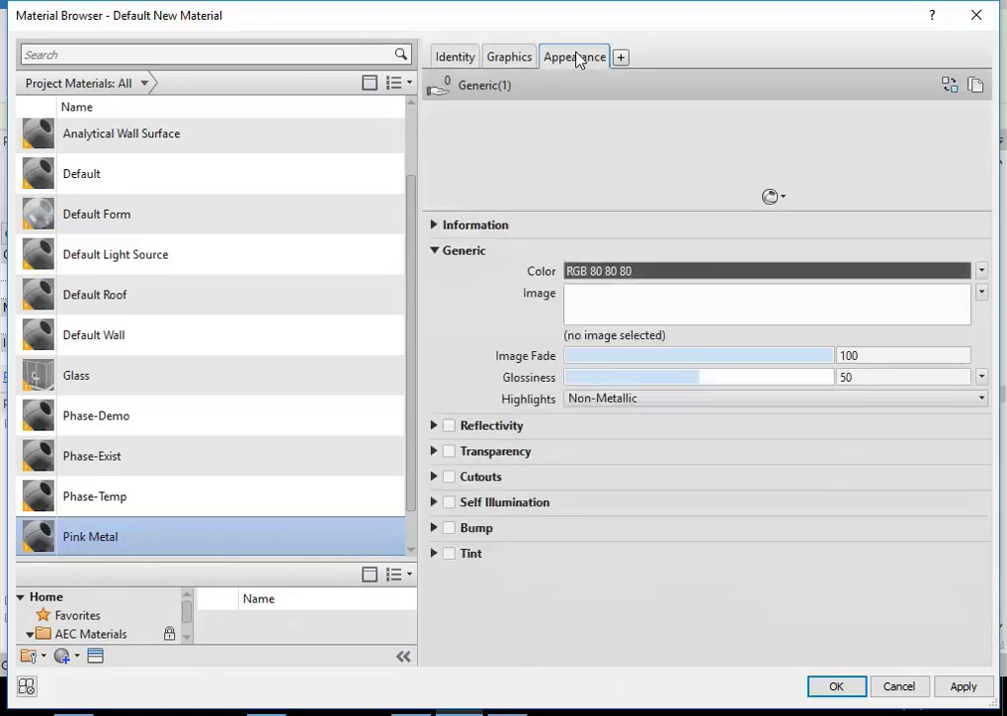
{"action": "right_click", "coordinate": [576, 57]}
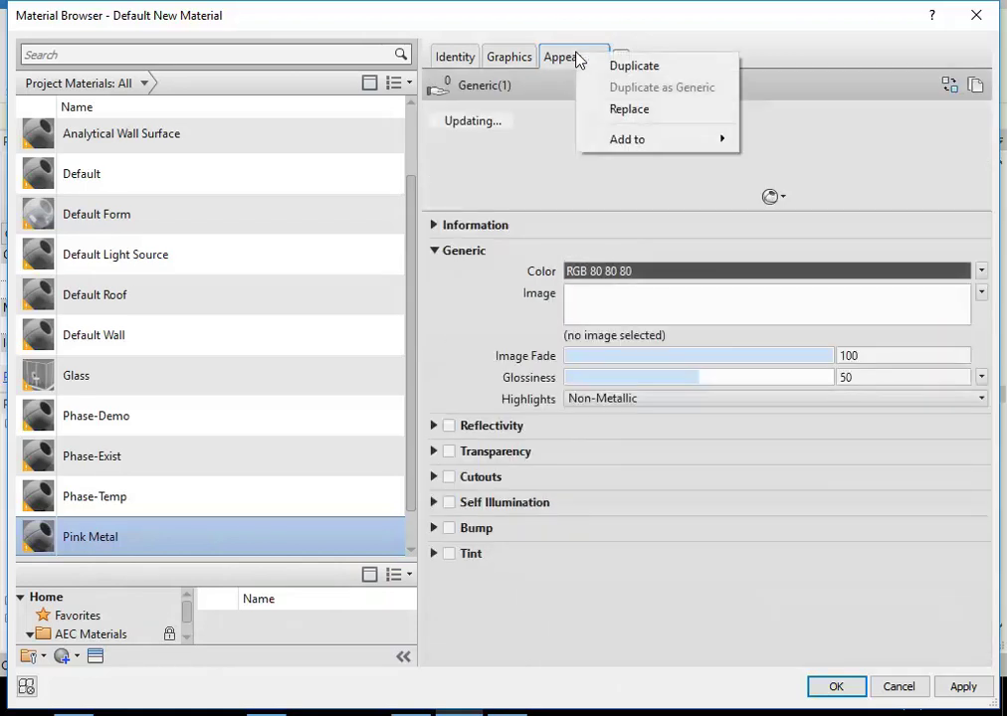
{"action": "left_click", "coordinate": [627, 109]}
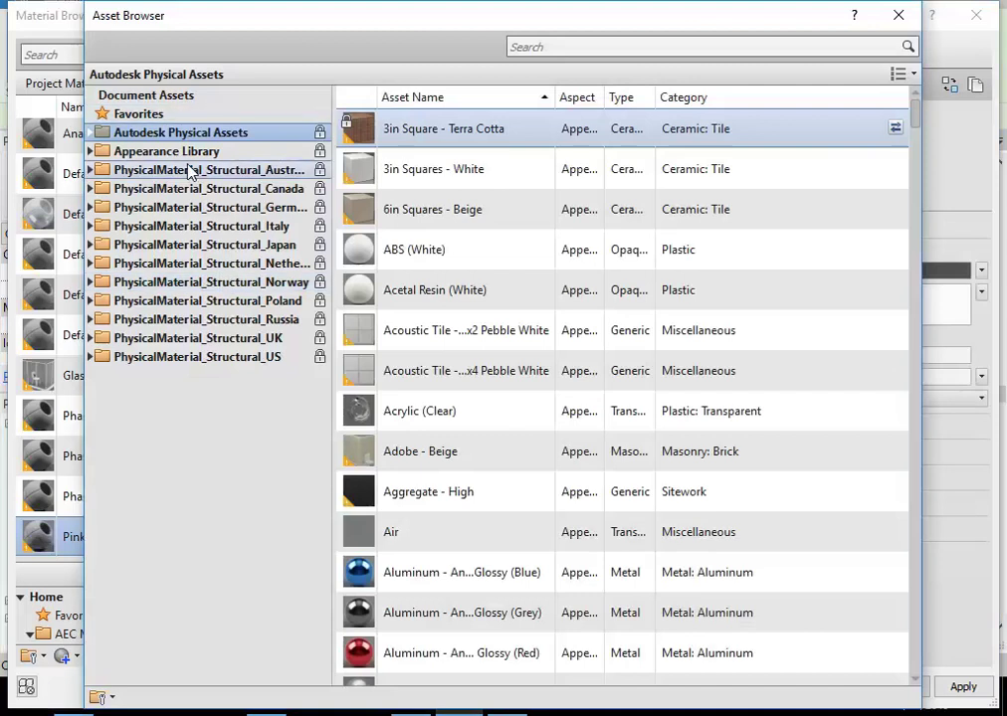
{"action": "left_click", "coordinate": [171, 151]}
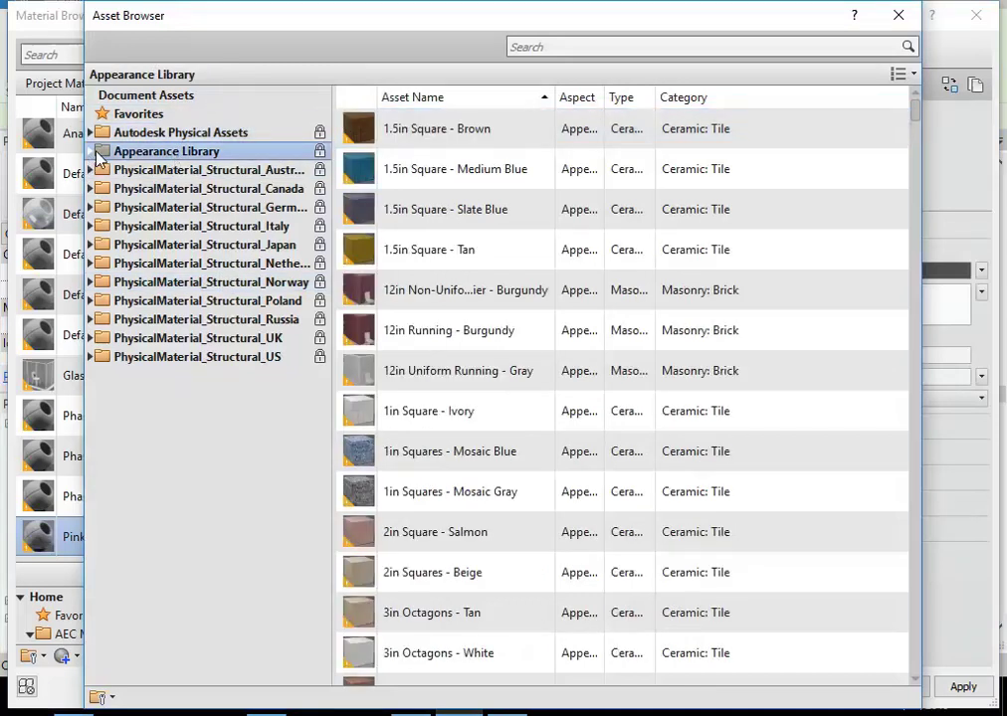
{"action": "left_click", "coordinate": [91, 151]}
{"action": "left_click", "coordinate": [133, 378]}
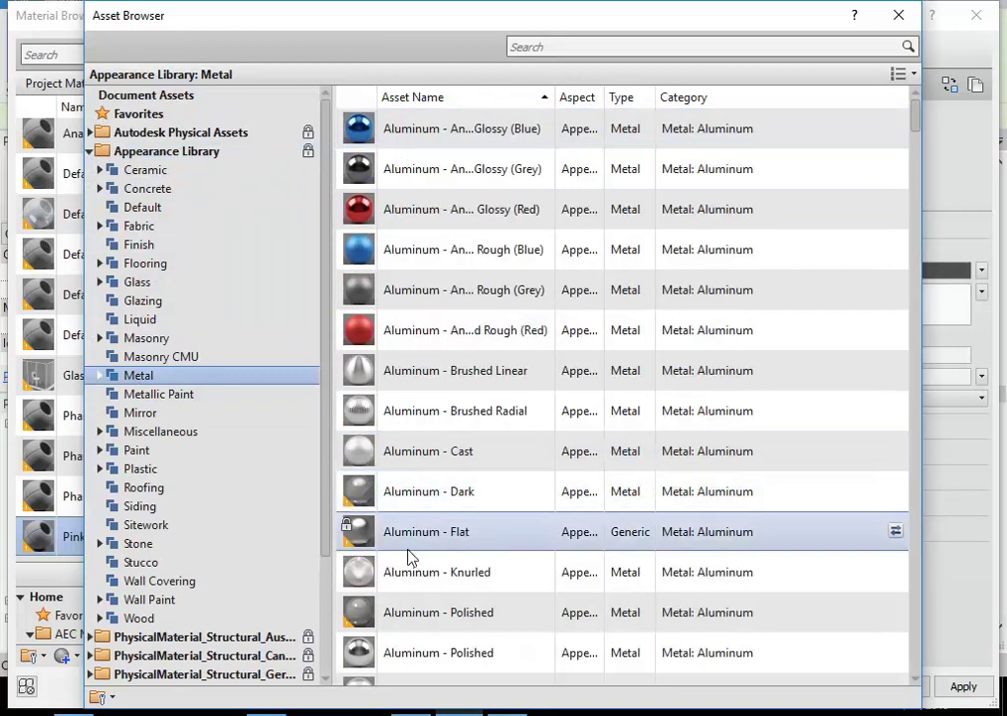
{"action": "left_click", "coordinate": [97, 378]}
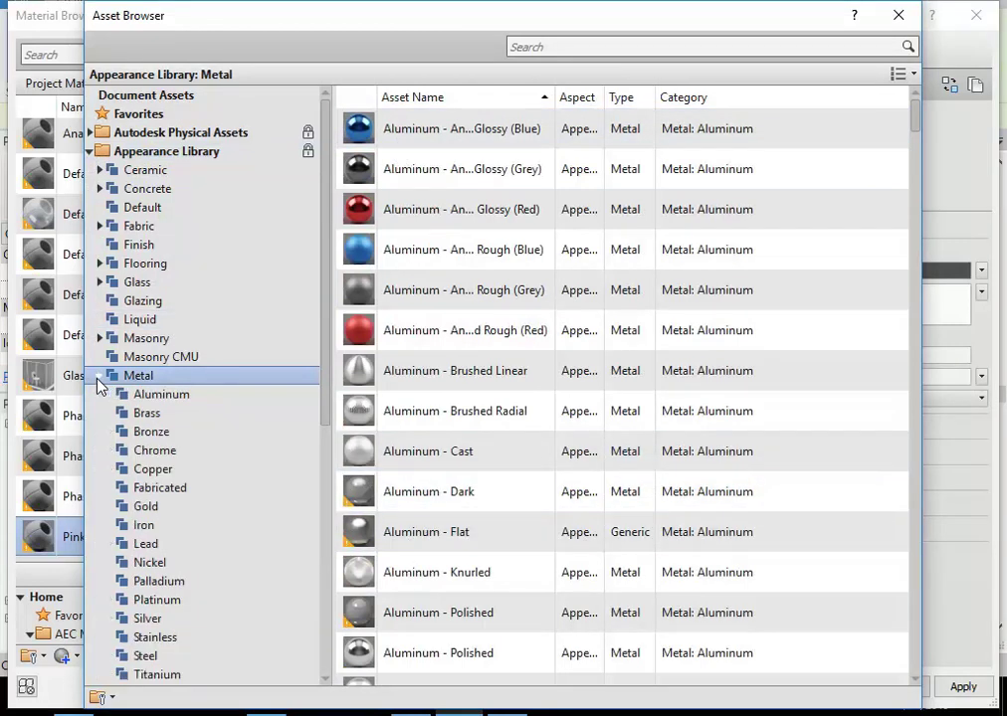
{"action": "left_click", "coordinate": [98, 377]}
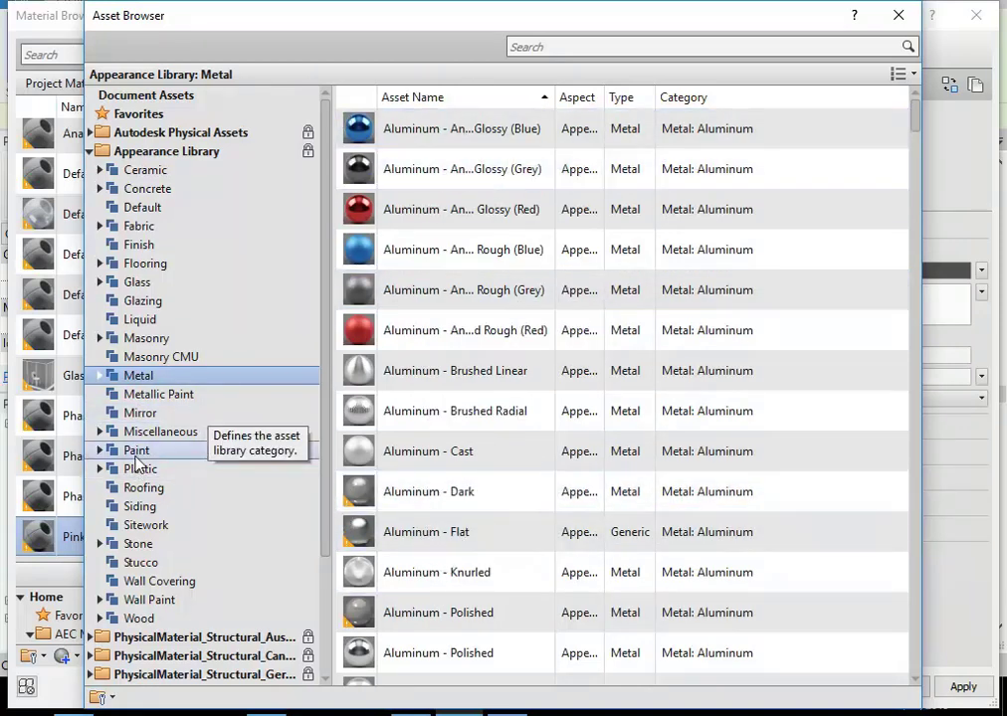
Step: Replace Pink Metal's appearance with the Plastic - Glossy (Red) asset from the Plastic category
{"action": "left_click", "coordinate": [138, 468]}
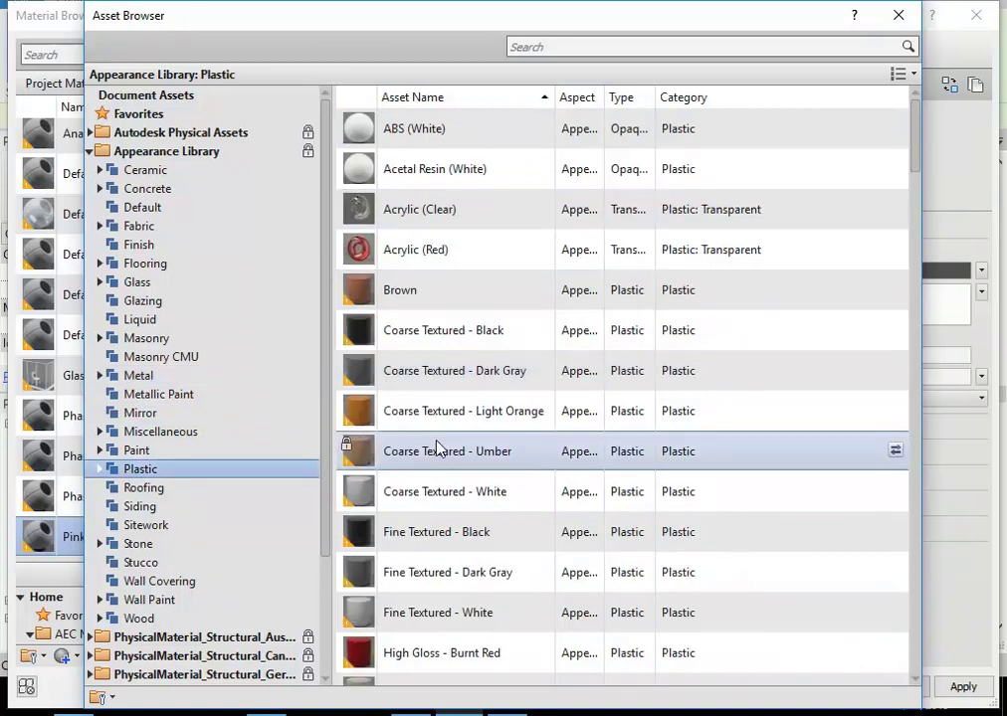
{"action": "scroll", "coordinate": [437, 450], "scroll_direction": "down", "scroll_amount": 5}
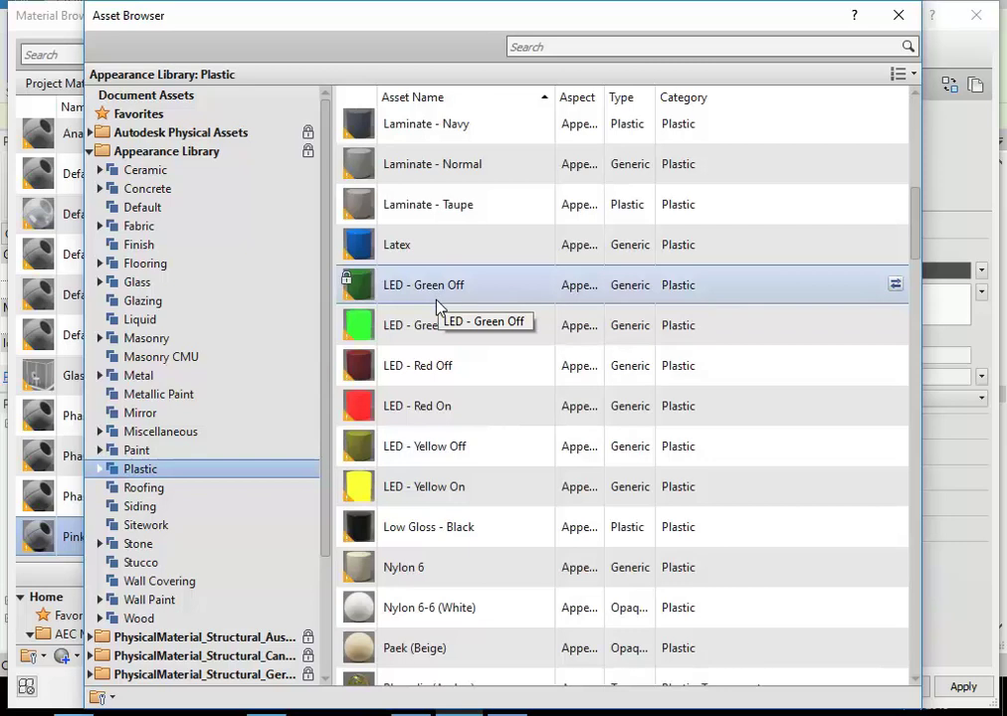
{"action": "scroll", "coordinate": [427, 440], "scroll_direction": "down", "scroll_amount": 5}
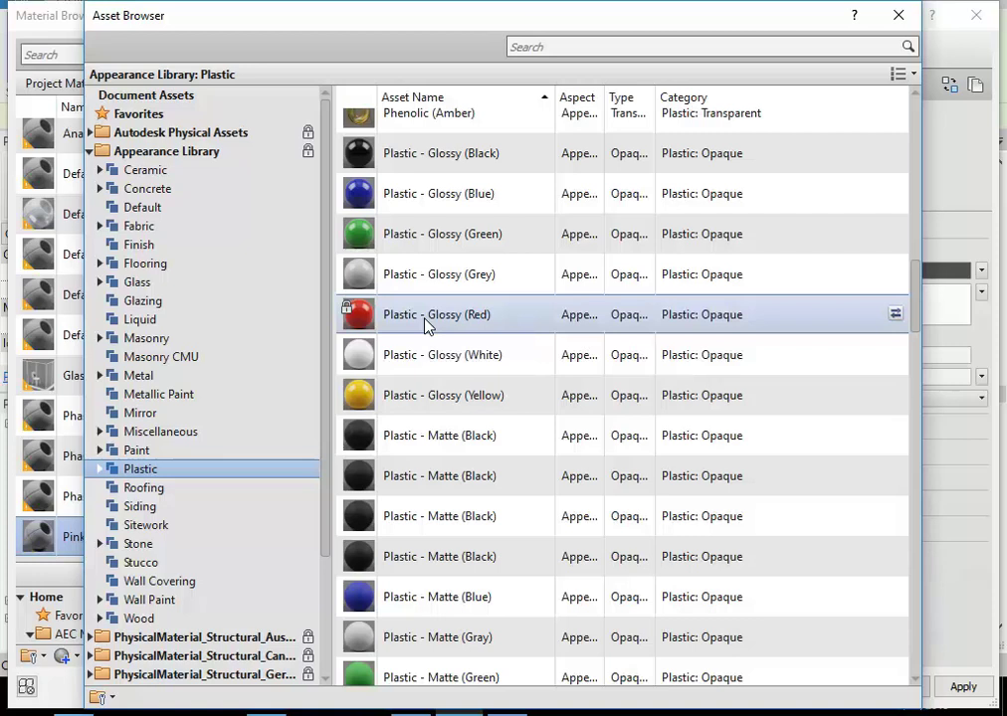
{"action": "double_click", "coordinate": [426, 324]}
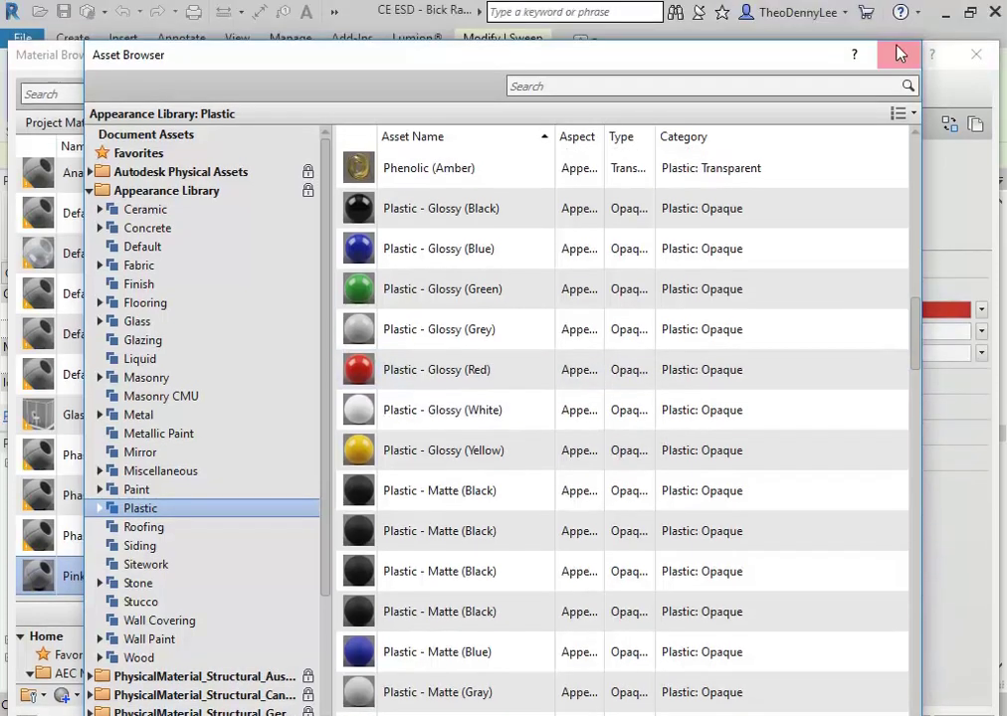
{"action": "left_click", "coordinate": [899, 15]}
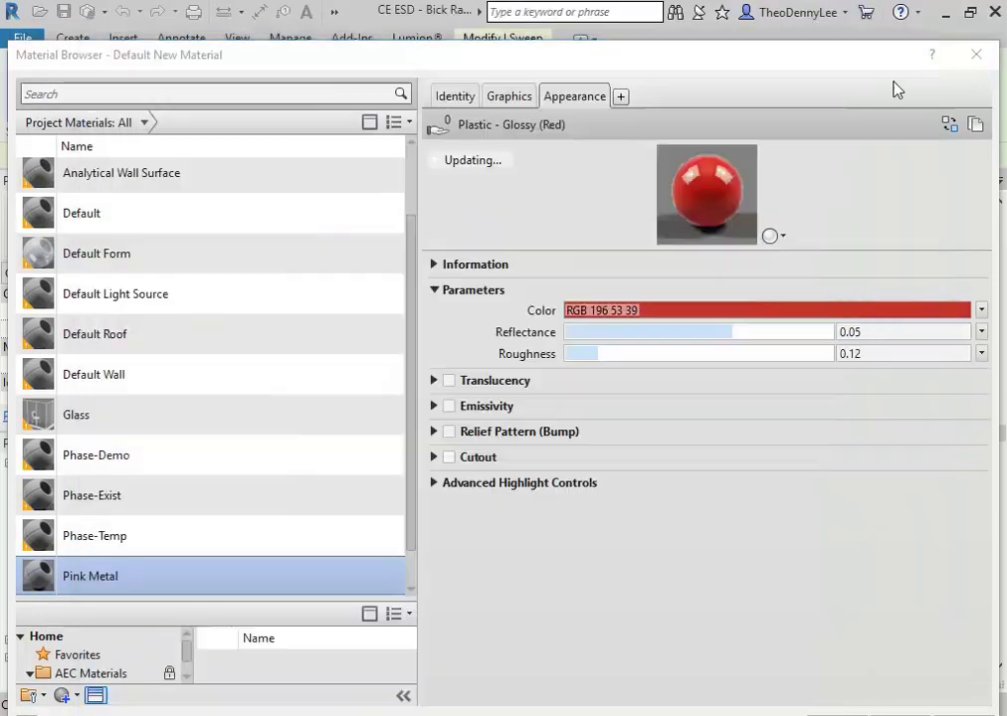
{"action": "left_click", "coordinate": [703, 316]}
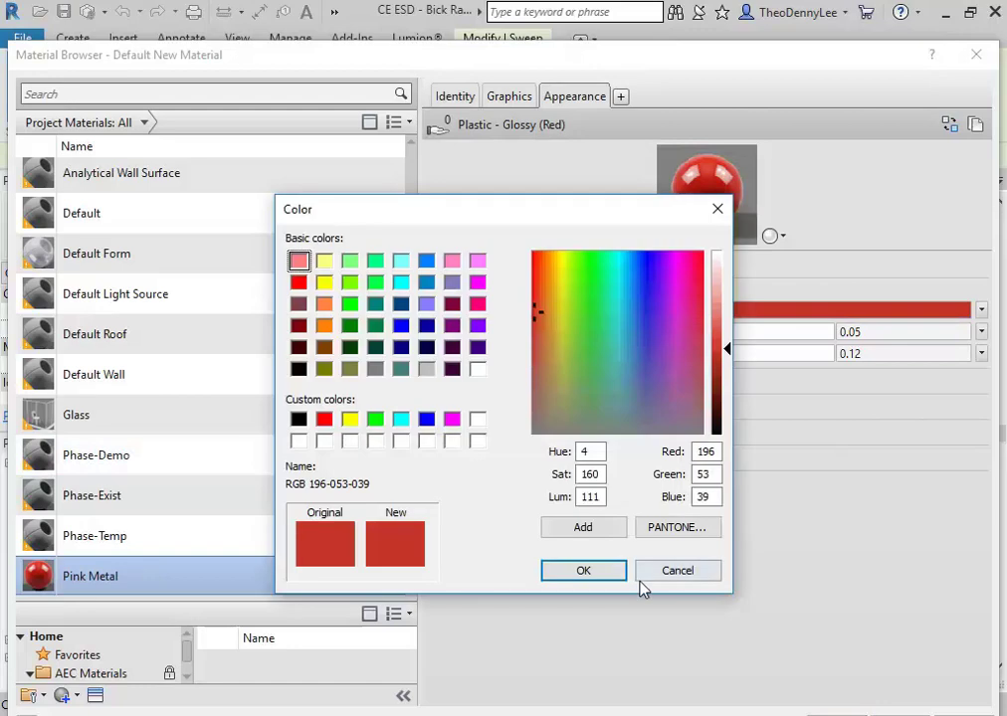
{"action": "left_click", "coordinate": [674, 573]}
{"action": "right_click", "coordinate": [583, 102]}
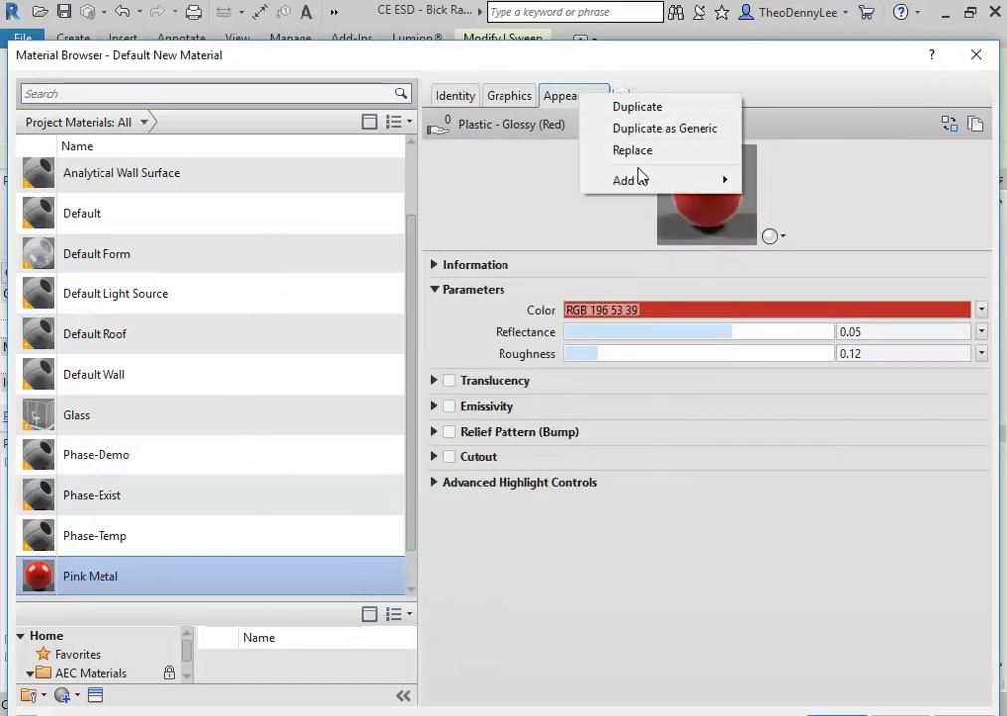
{"action": "left_click", "coordinate": [638, 150]}
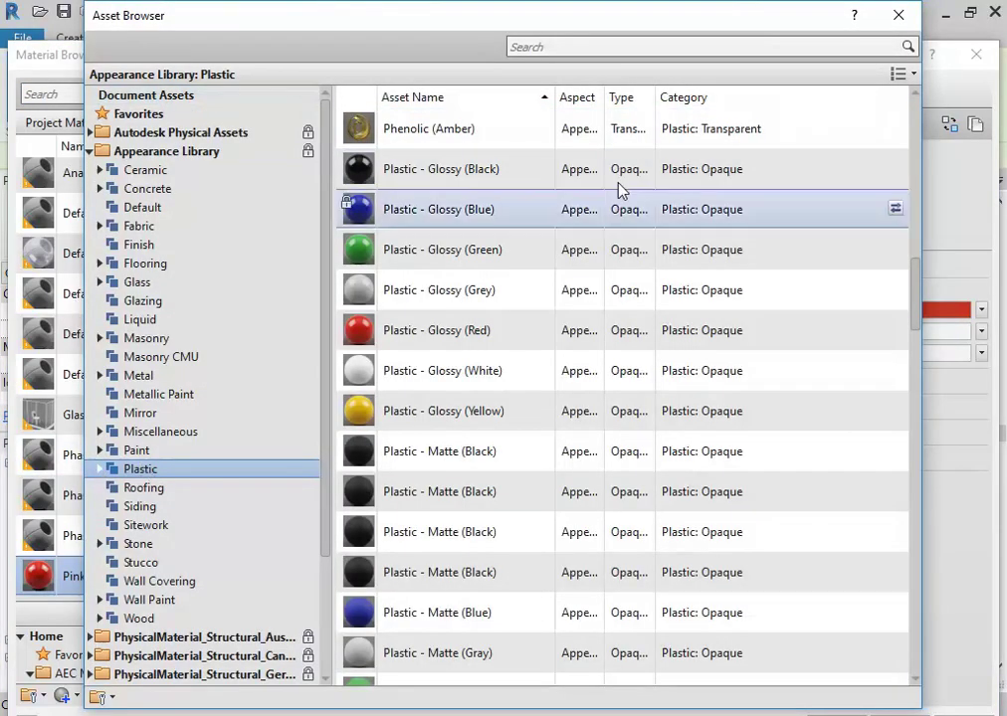
{"action": "left_click", "coordinate": [899, 15]}
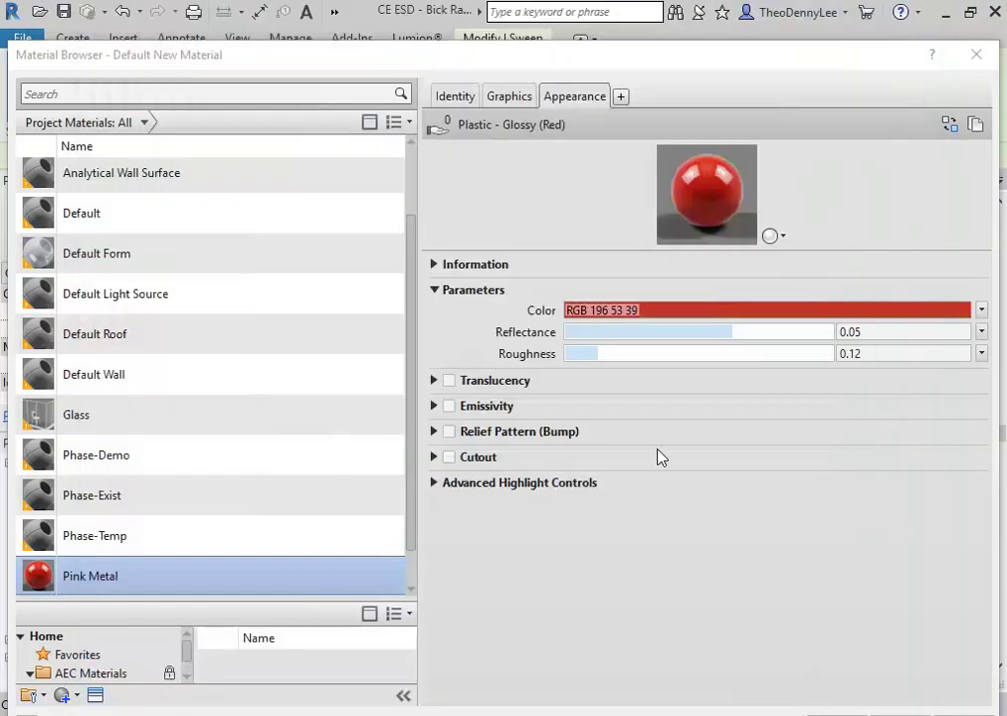
Step: Change Pink Metal's appearance color to pink, RGB 255 0 128
{"action": "left_click", "coordinate": [700, 312]}
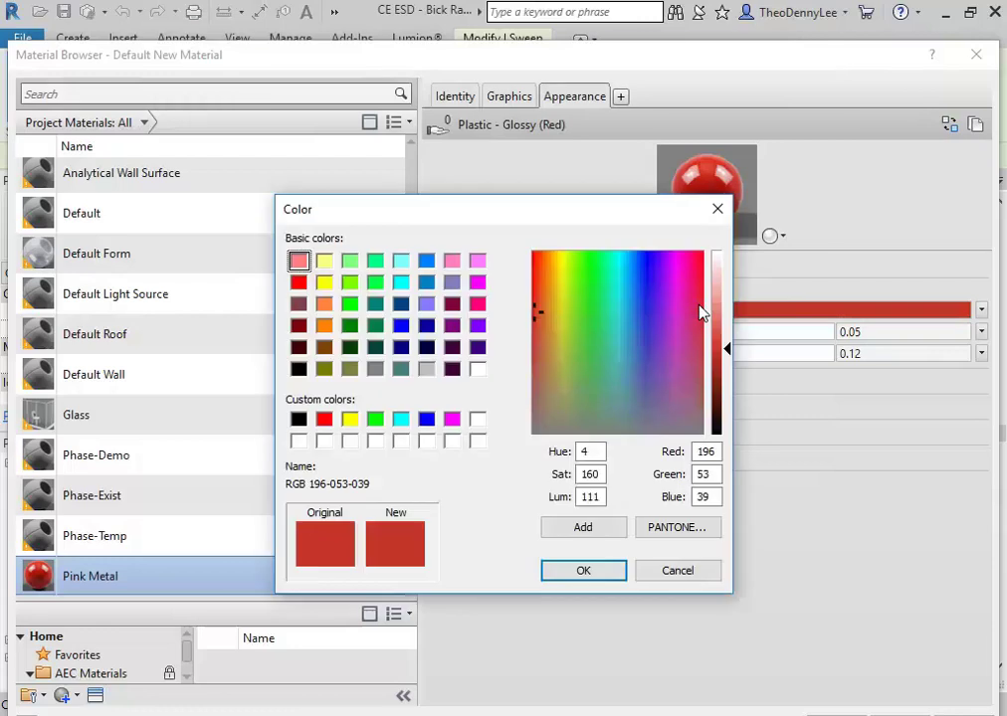
{"action": "left_click", "coordinate": [477, 303]}
{"action": "left_click", "coordinate": [605, 571]}
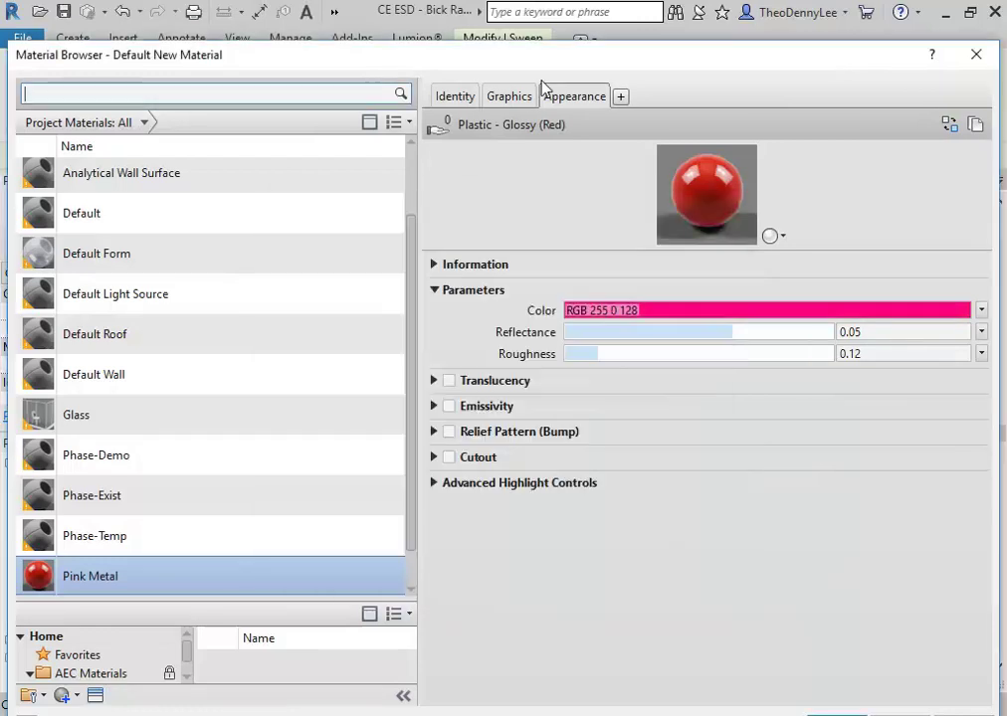
Step: Make Pink Metal's shading use the render appearance and assign the material to the selected solids
{"action": "left_click", "coordinate": [507, 98]}
{"action": "left_click", "coordinate": [569, 142]}
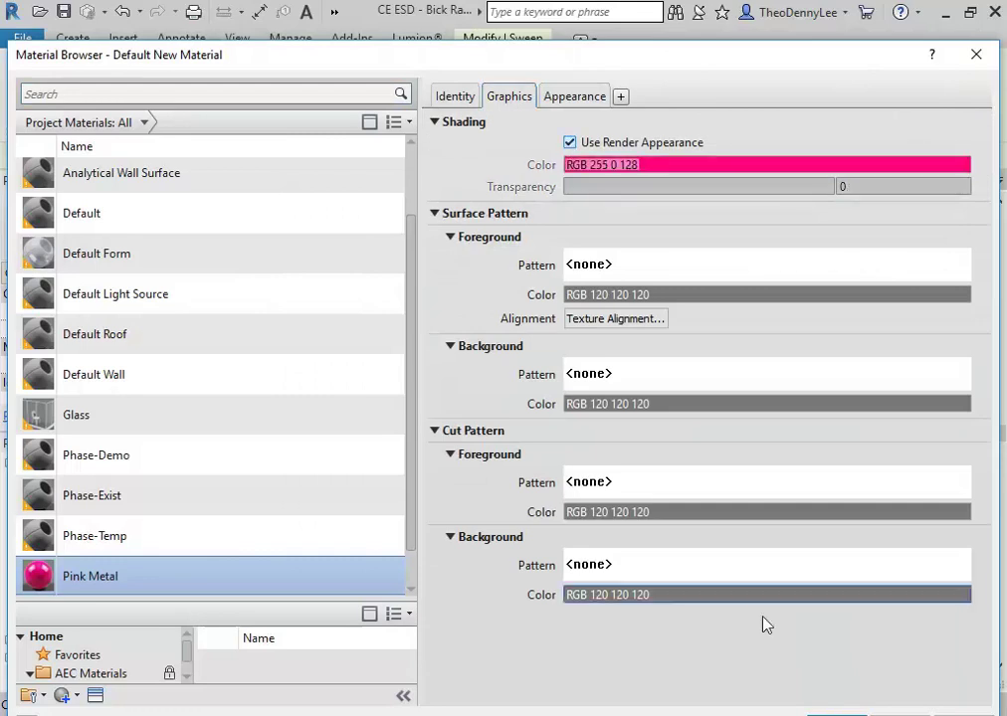
{"action": "left_click", "coordinate": [836, 686]}
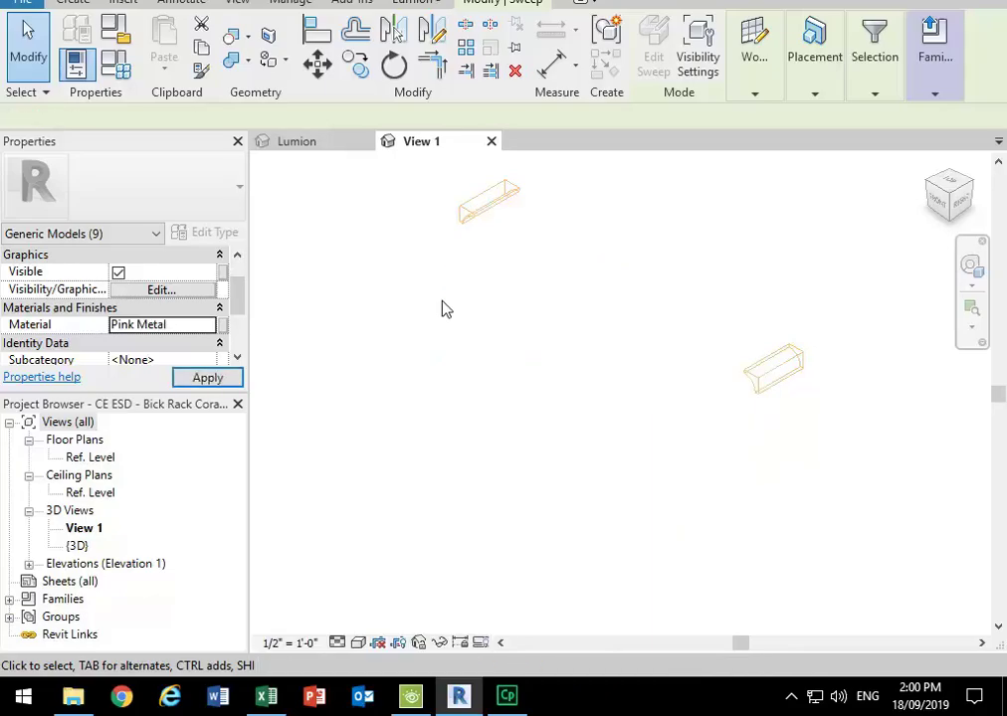
{"action": "left_click", "coordinate": [468, 375]}
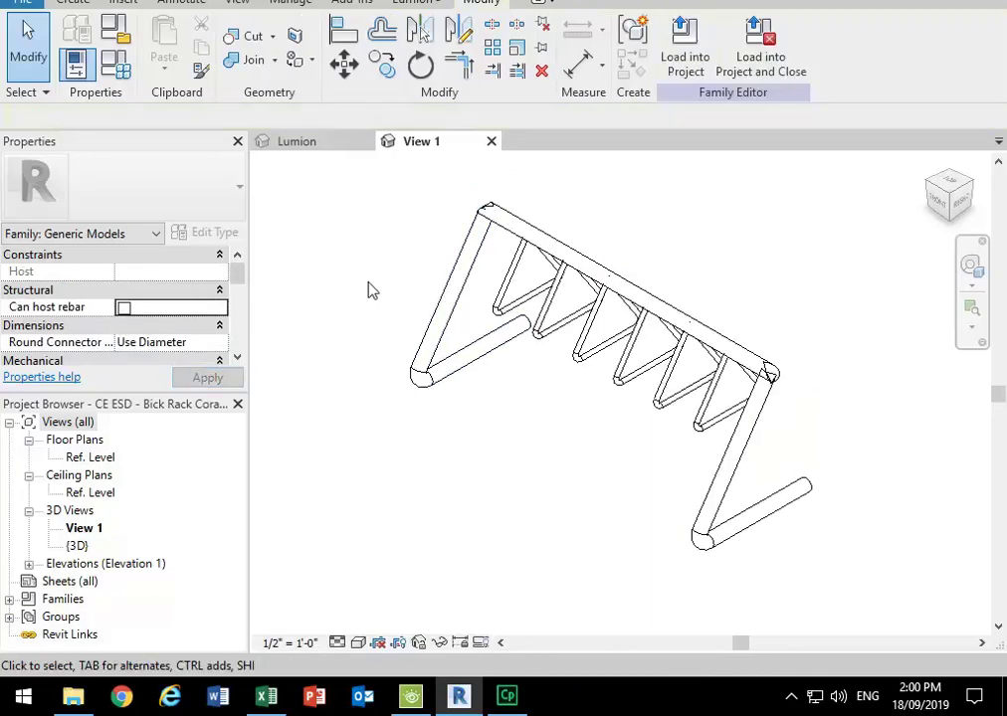
Step: Display the bike rack in View 1 with the Realistic visual style to check its material
{"action": "left_click", "coordinate": [360, 644]}
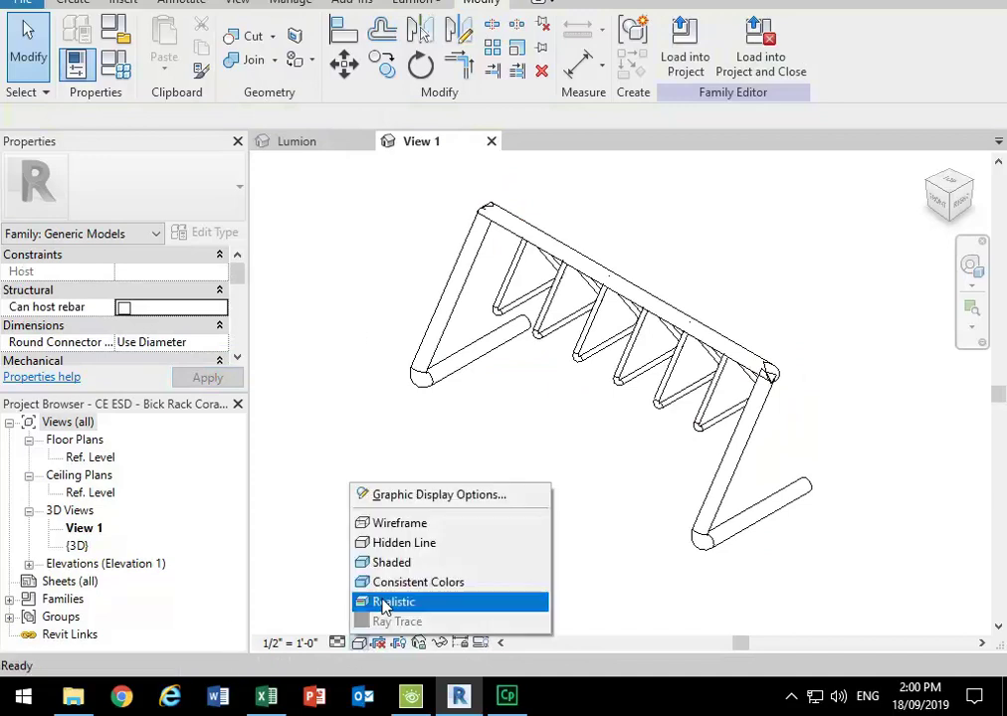
{"action": "left_click", "coordinate": [380, 600]}
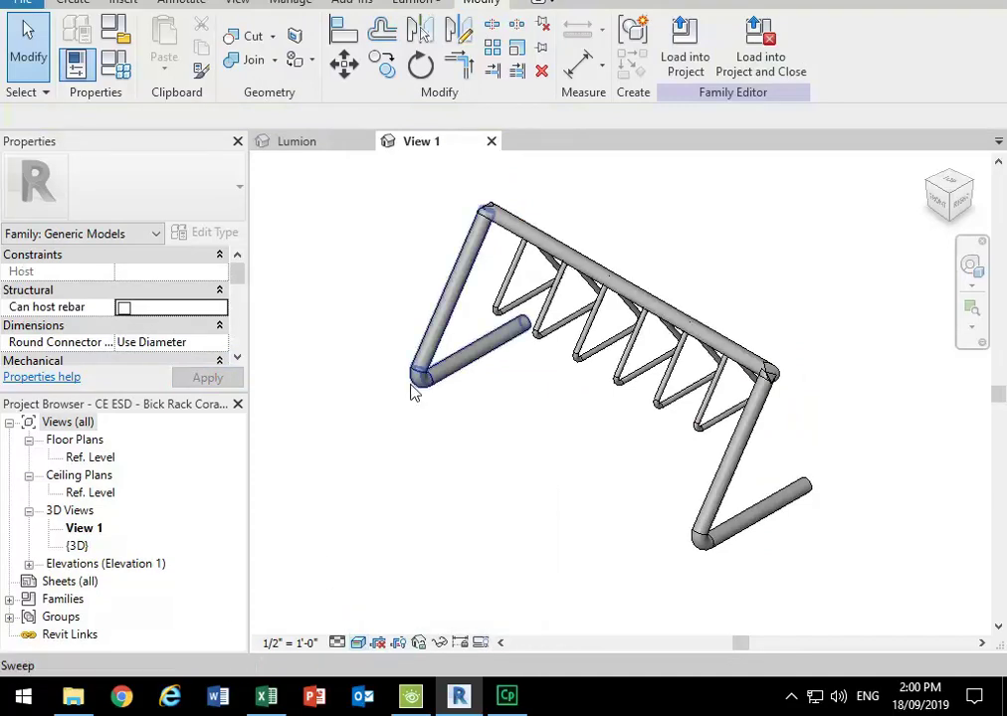
{"action": "scroll", "coordinate": [423, 460], "scroll_direction": "down", "scroll_amount": 2}
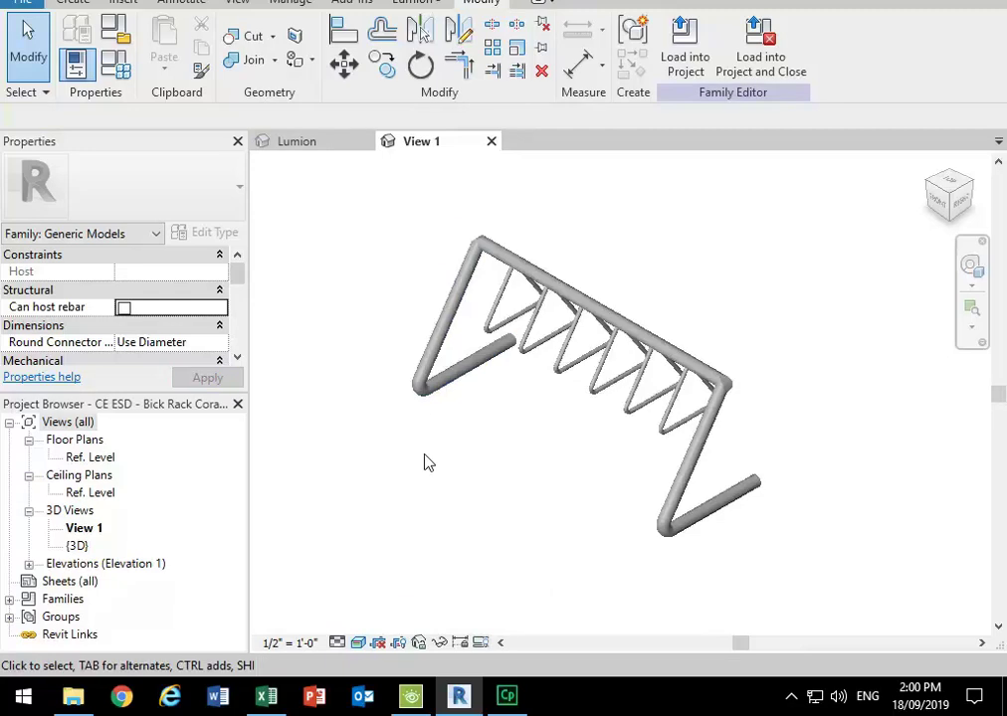
{"action": "middle_click_drag", "start_coordinate": [467, 467], "coordinate": [546, 456], "text": "shift"}
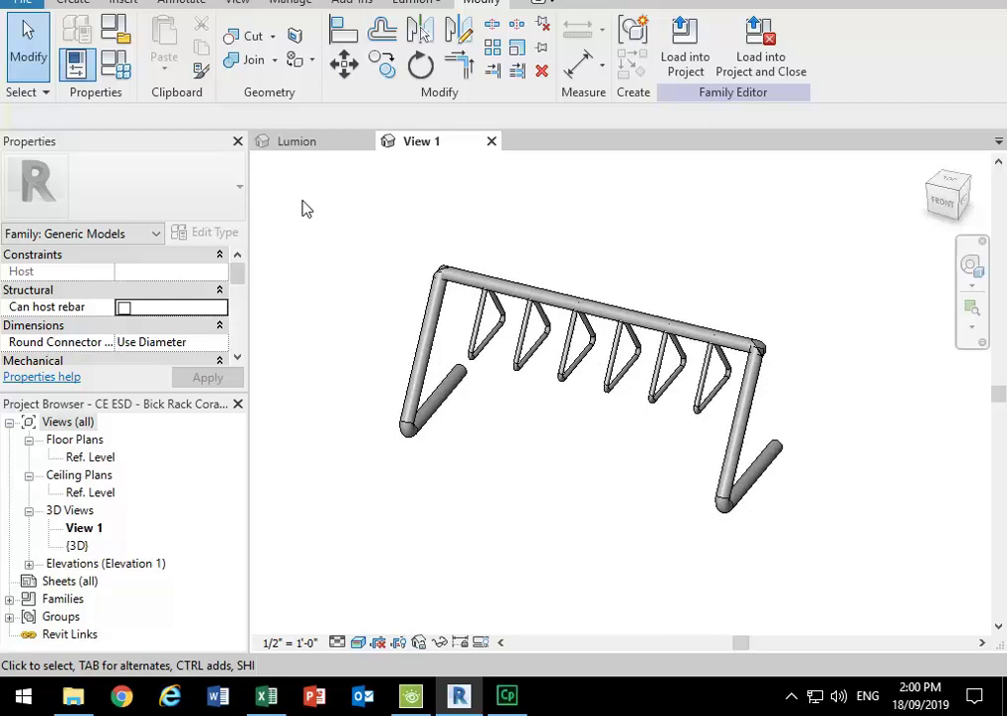
Step: Select all the bike rack's geometry in View 1 and filter out the Generic Models (Void) category
{"action": "left_click_drag", "start_coordinate": [287, 211], "coordinate": [409, 115]}
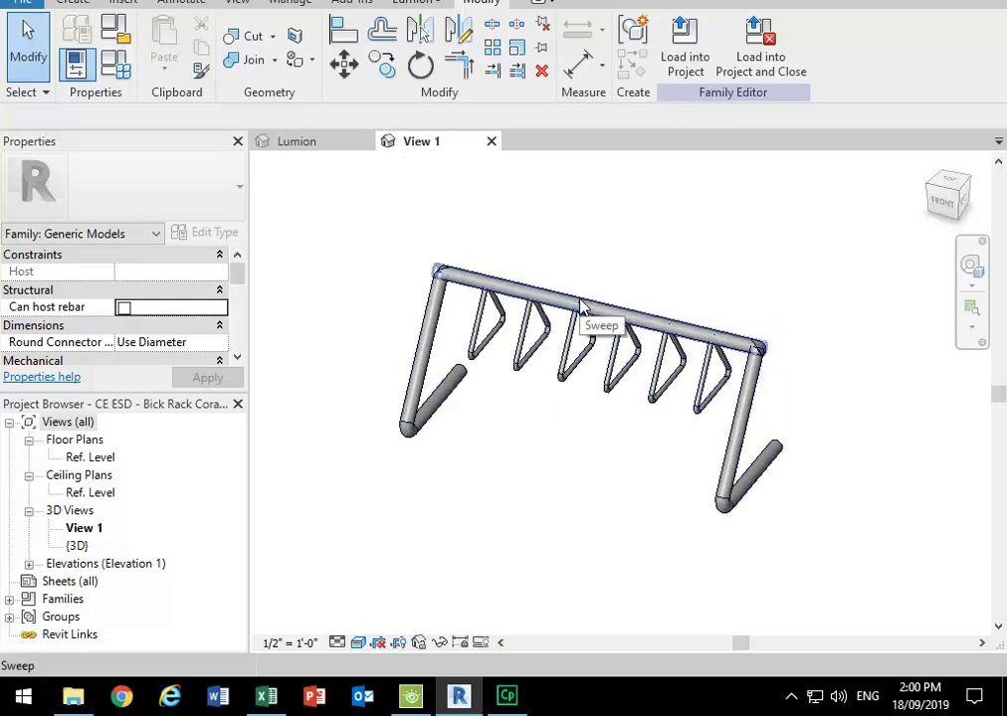
{"action": "left_click", "coordinate": [583, 308]}
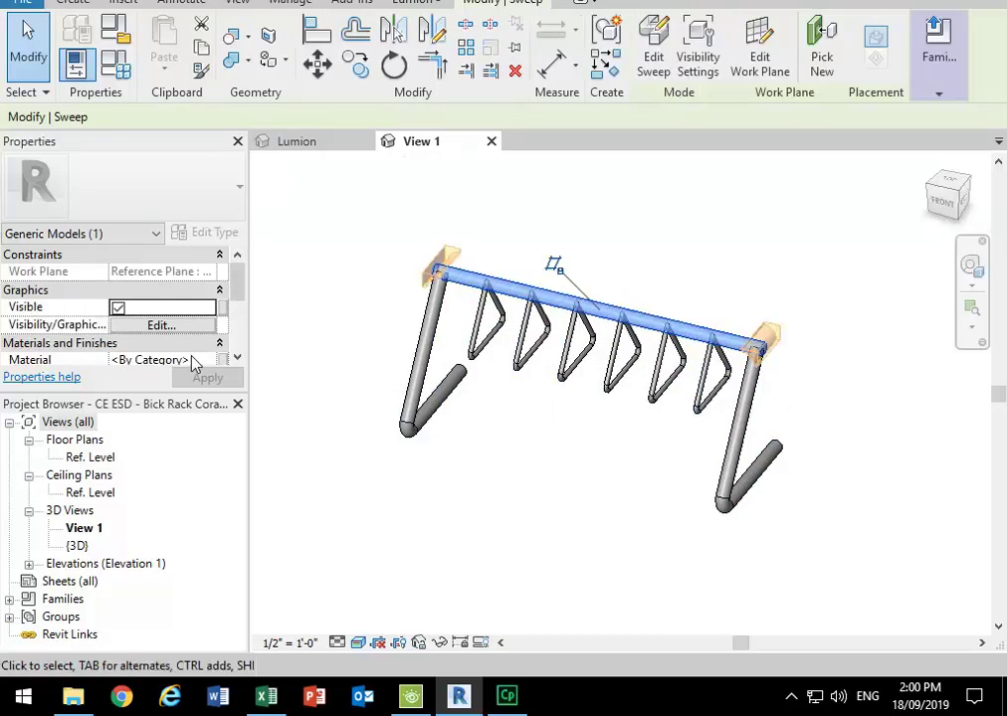
{"action": "left_click", "coordinate": [320, 209]}
{"action": "mouse_move", "coordinate": [851, 588]}
{"action": "left_mouse_down"}
{"action": "mouse_move", "coordinate": [875, 595]}
{"action": "mouse_move", "coordinate": [870, 579]}
{"action": "left_mouse_up"}
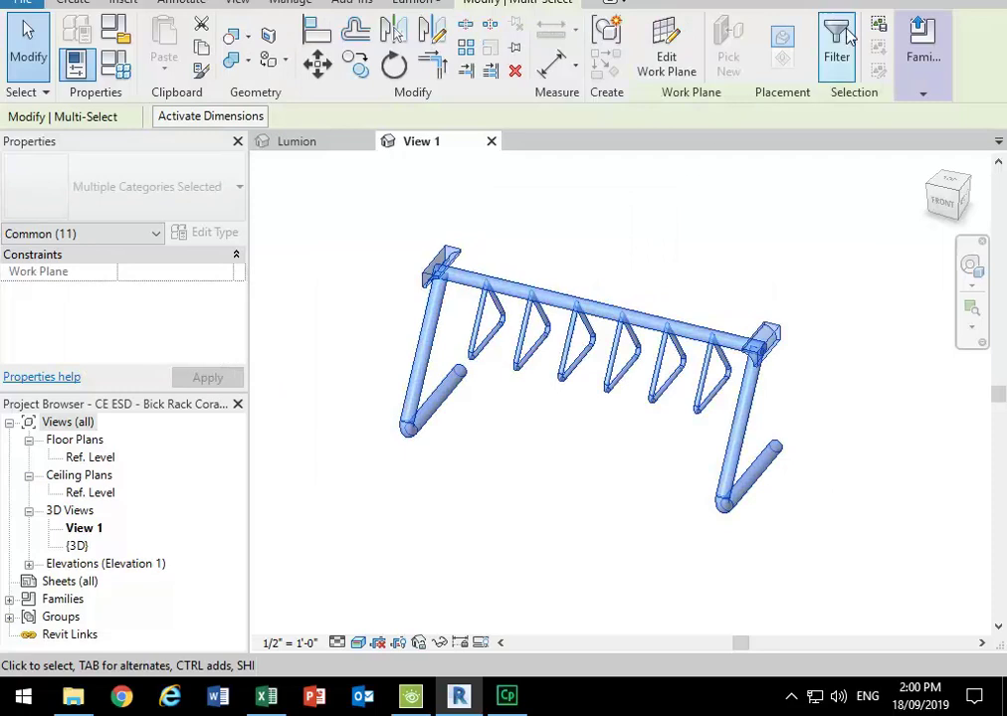
{"action": "left_click", "coordinate": [831, 49]}
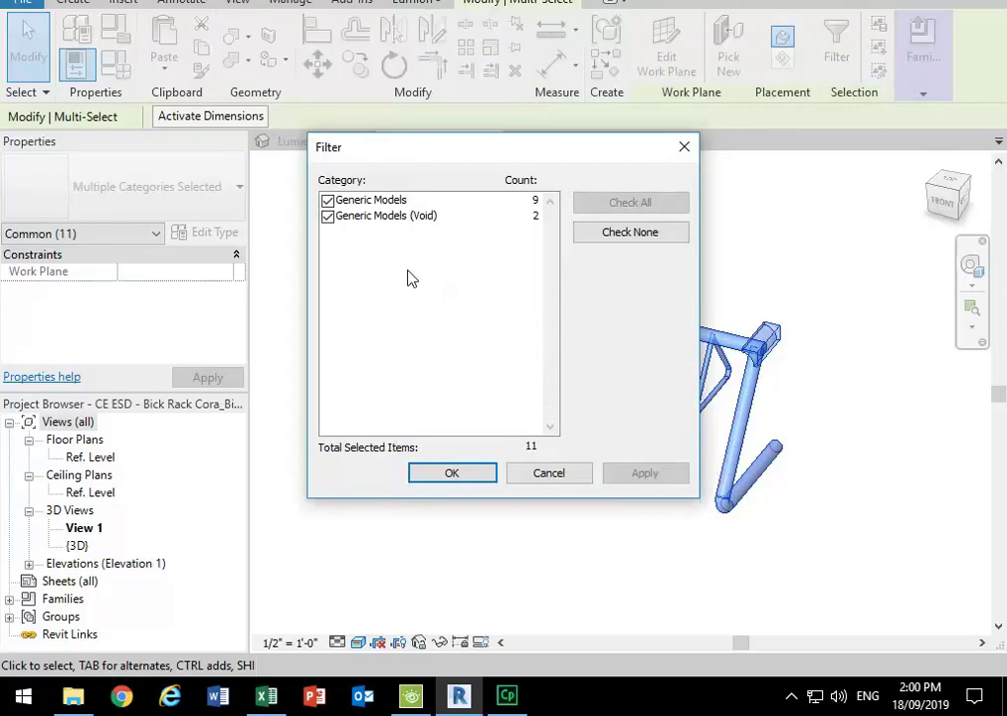
{"action": "left_click", "coordinate": [327, 216]}
{"action": "left_click", "coordinate": [450, 475]}
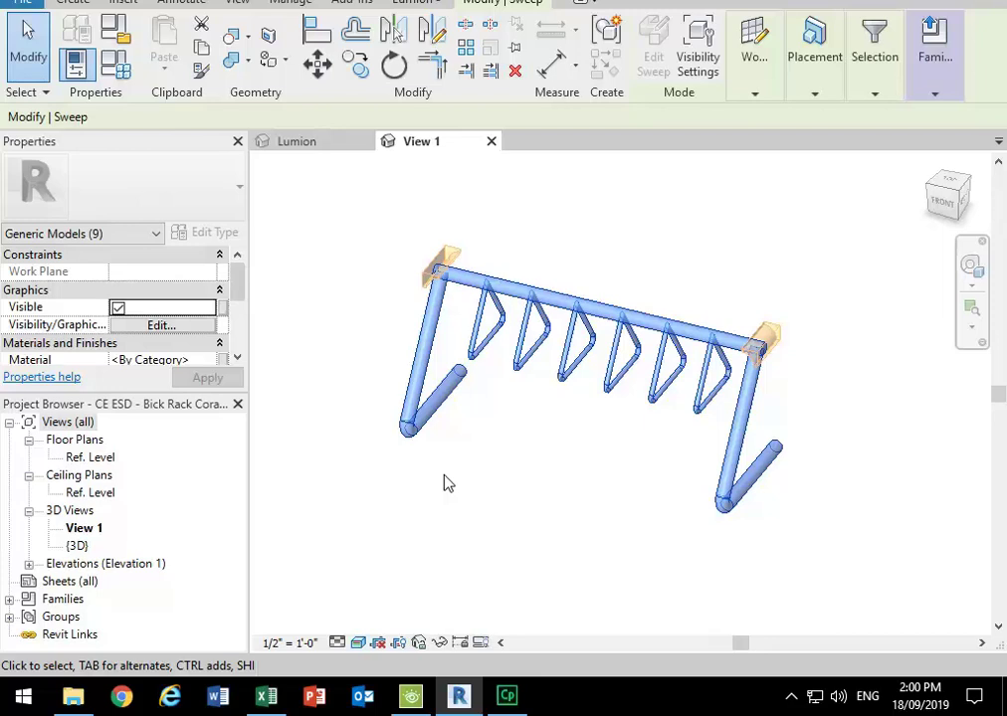
Step: Assign the Pink Metal material to the selected bike rack solids
{"action": "left_click", "coordinate": [179, 361]}
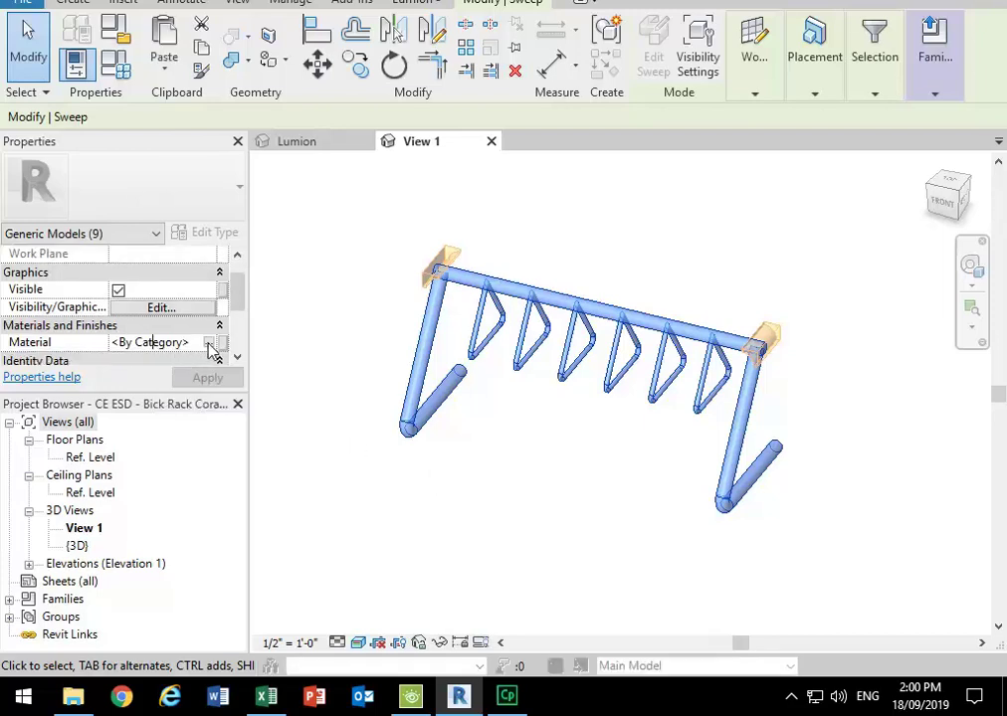
{"action": "left_click", "coordinate": [210, 345]}
{"action": "left_click", "coordinate": [210, 344]}
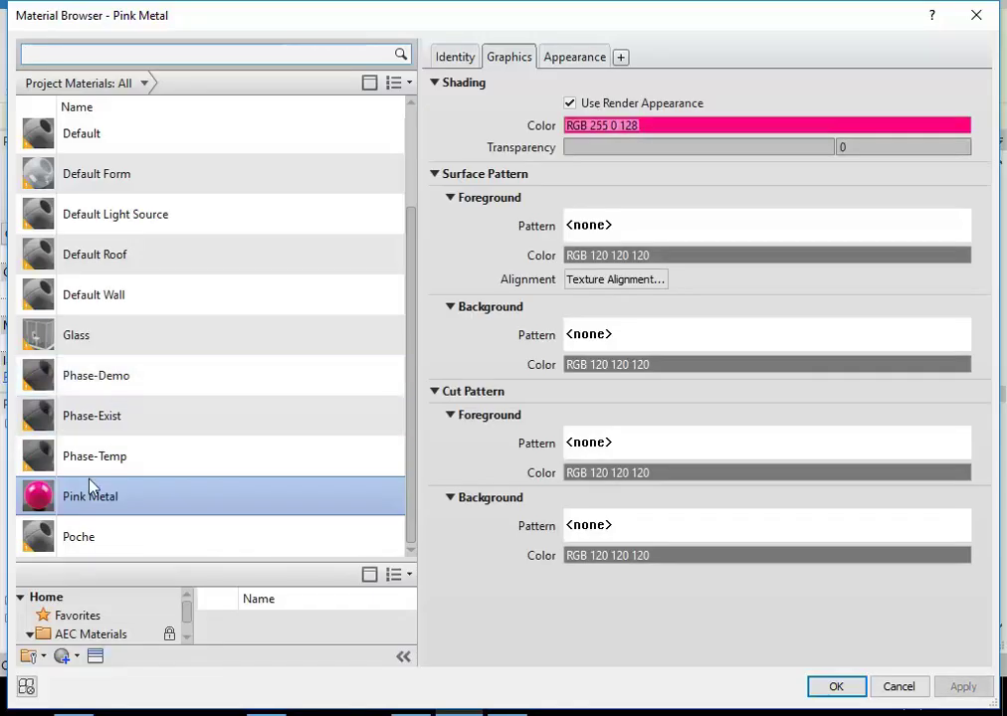
{"action": "left_click", "coordinate": [841, 689]}
{"action": "left_click", "coordinate": [595, 248]}
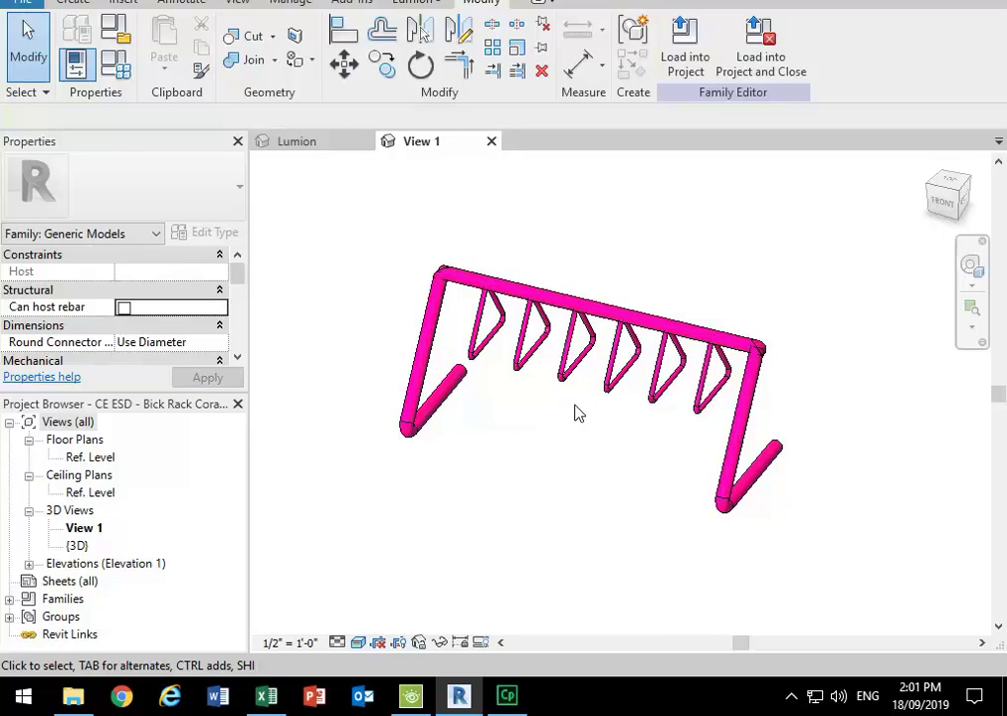
Step: Compare the pink bike rack in the Shaded and Realistic visual styles, ending on Realistic
{"action": "left_click", "coordinate": [359, 643]}
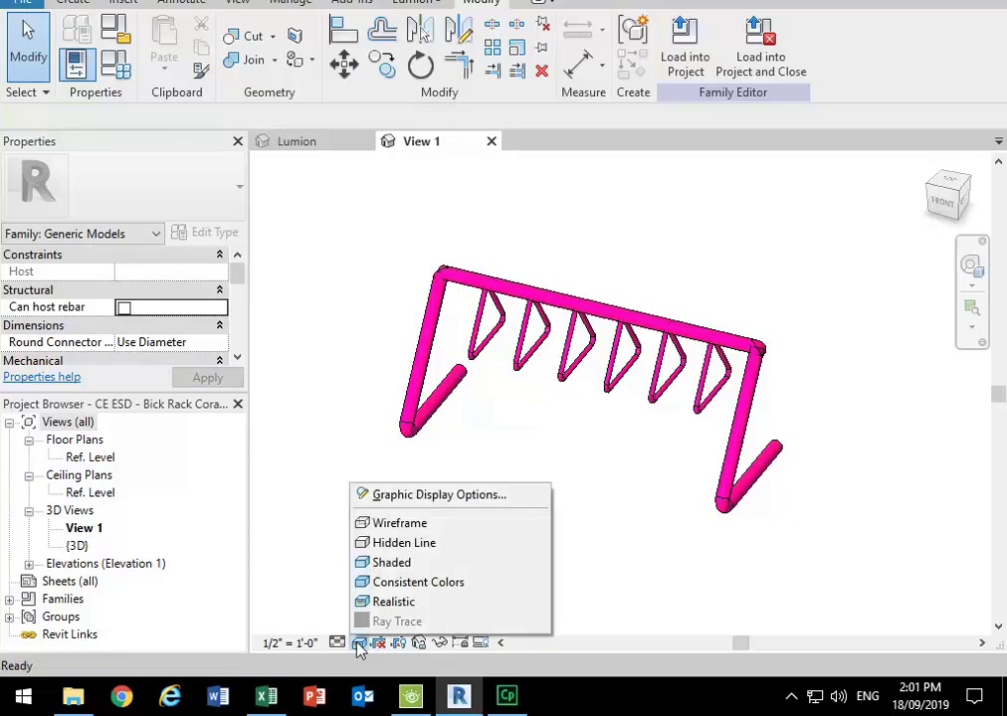
{"action": "left_click", "coordinate": [384, 565]}
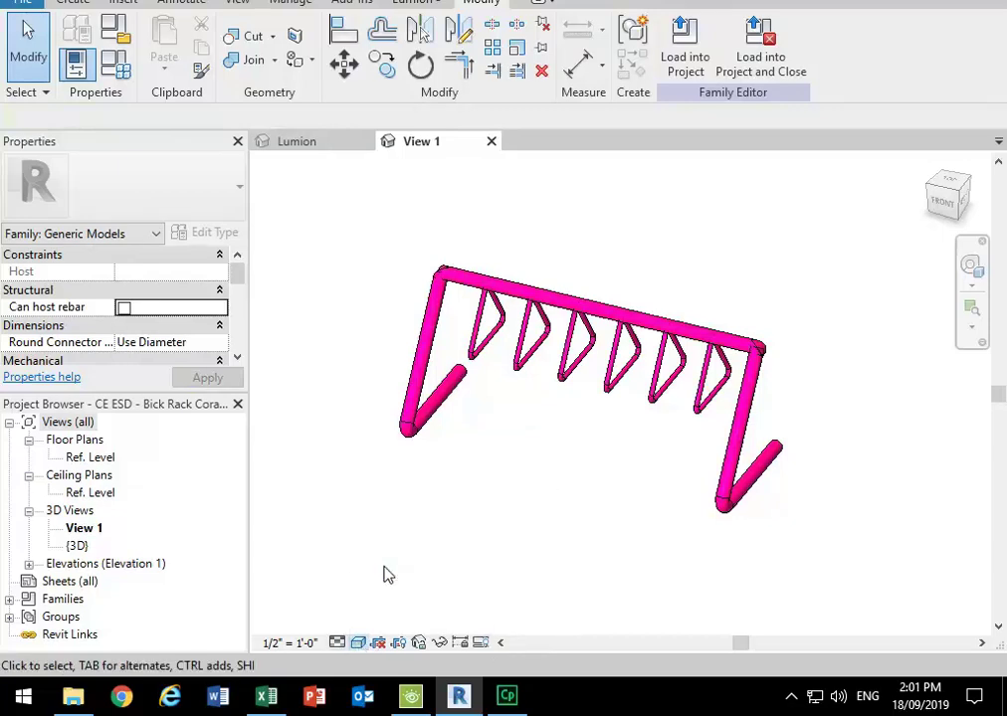
{"action": "left_click", "coordinate": [361, 645]}
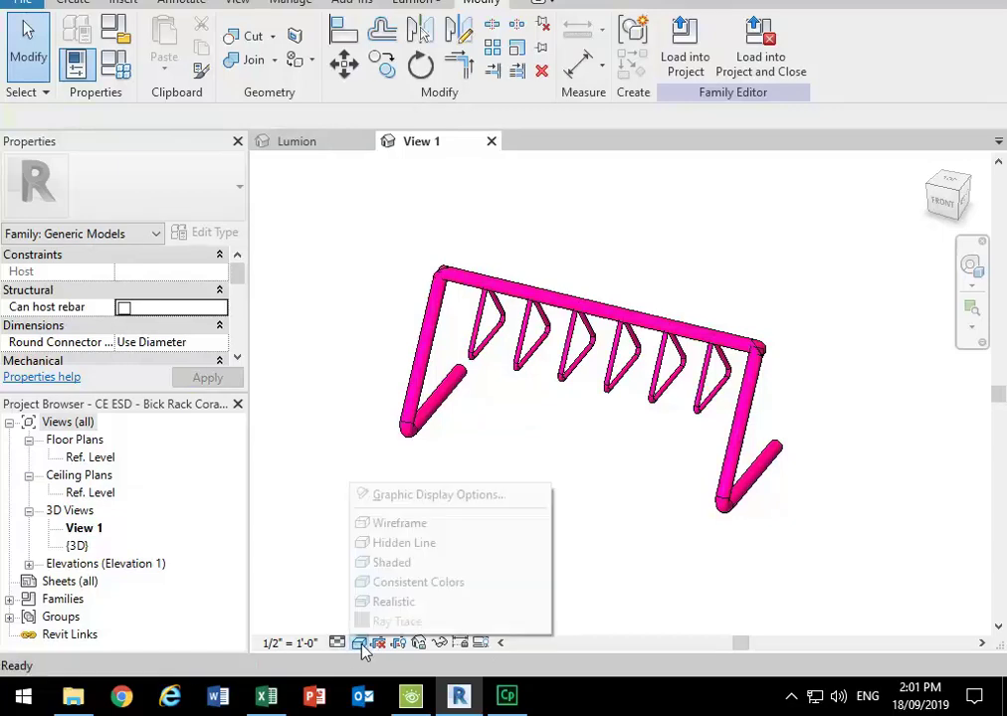
{"action": "left_click", "coordinate": [393, 603]}
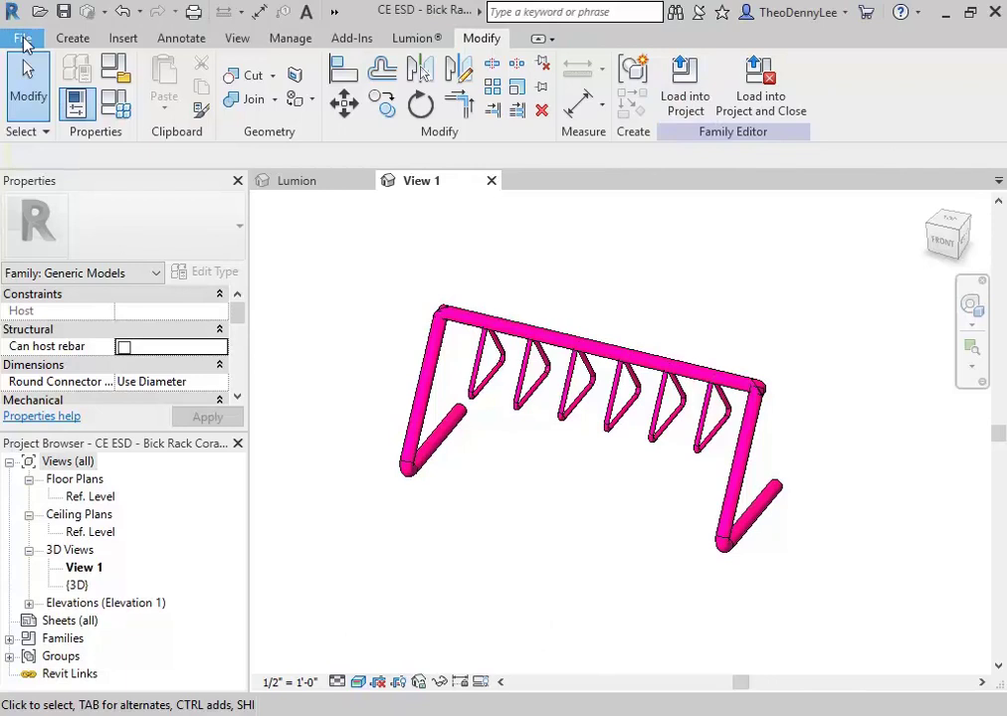
Step: Save the family as CE ESD - Bick Rack Cora_Bike_Rack_2114.rfa in the 2019 idde folder on the U: drive
{"action": "left_click", "coordinate": [21, 38]}
{"action": "mouse_move", "coordinate": [77, 273]}
{"action": "left_click", "coordinate": [216, 200]}
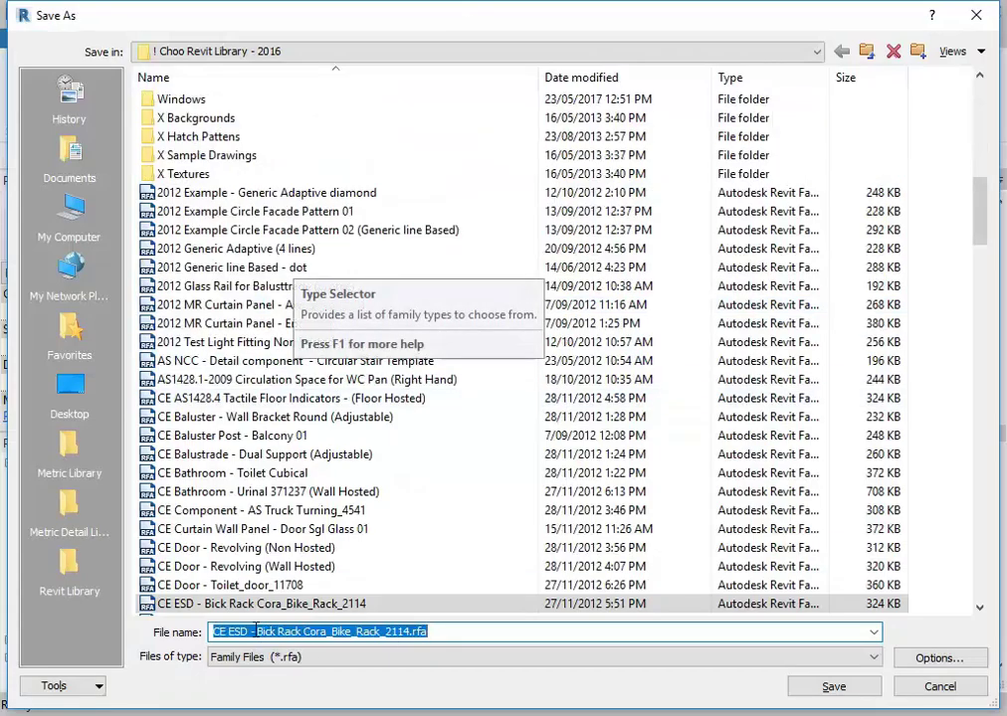
{"action": "left_click", "coordinate": [277, 54]}
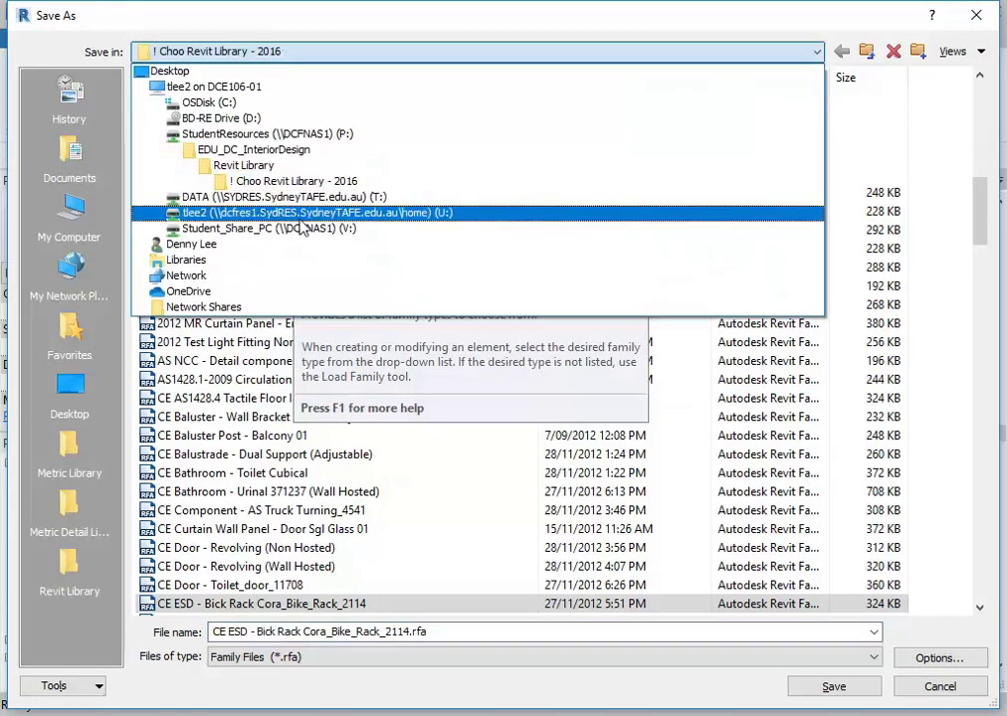
{"action": "left_click", "coordinate": [299, 213]}
{"action": "double_click", "coordinate": [187, 287]}
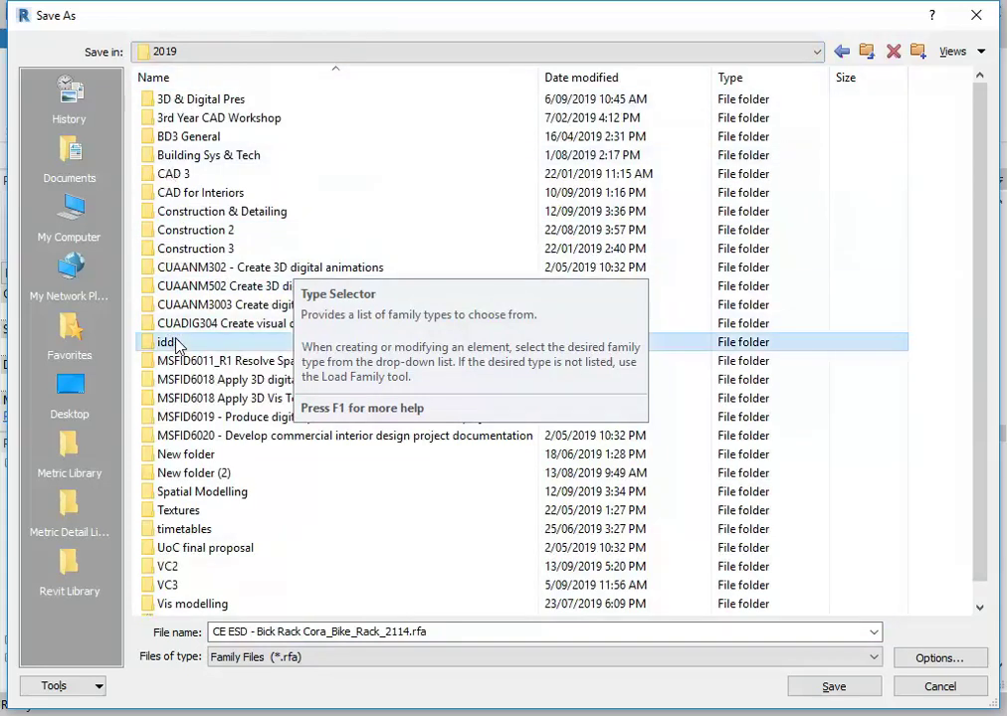
{"action": "double_click", "coordinate": [169, 342]}
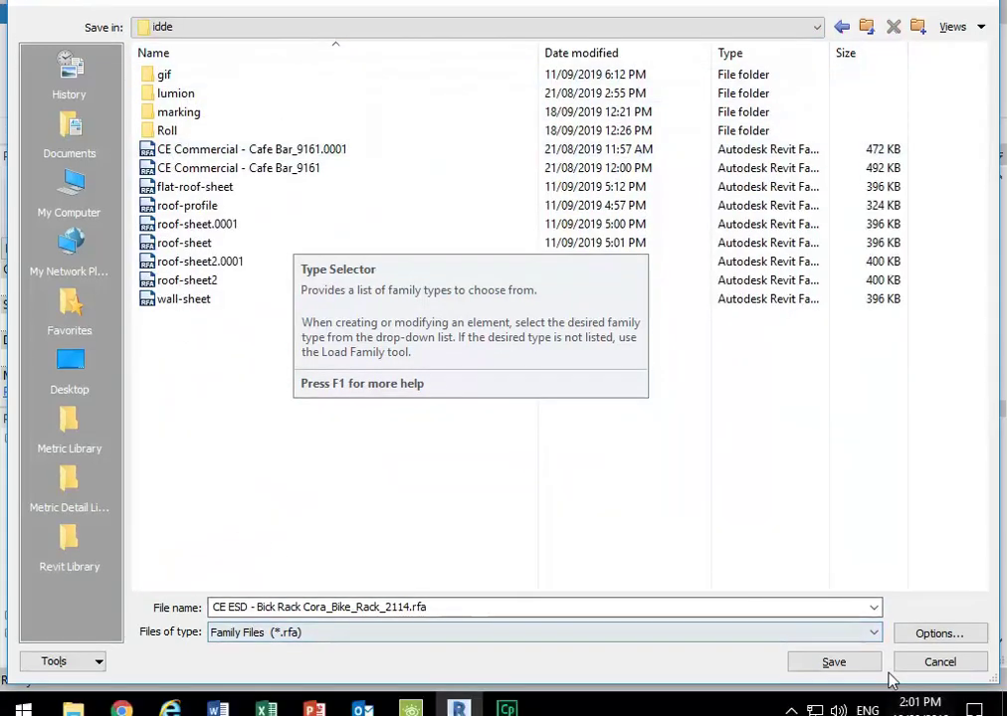
{"action": "left_click", "coordinate": [858, 662]}
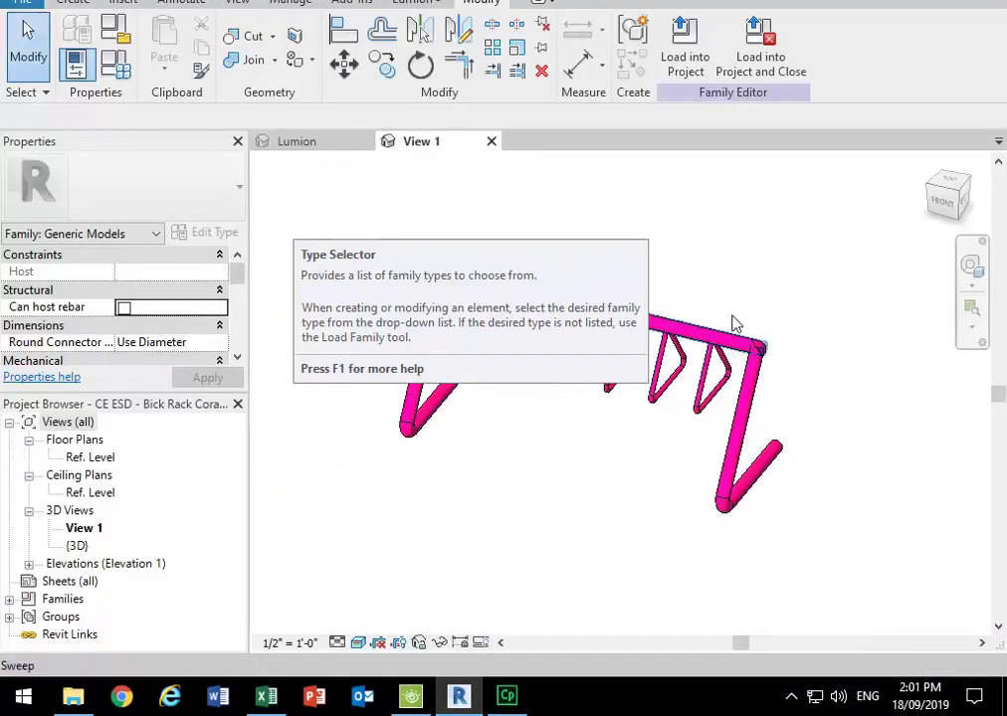
Step: Load the bike rack family into the Newtown-Hub project, overwriting the existing version, and select the placed rack
{"action": "left_click", "coordinate": [685, 55]}
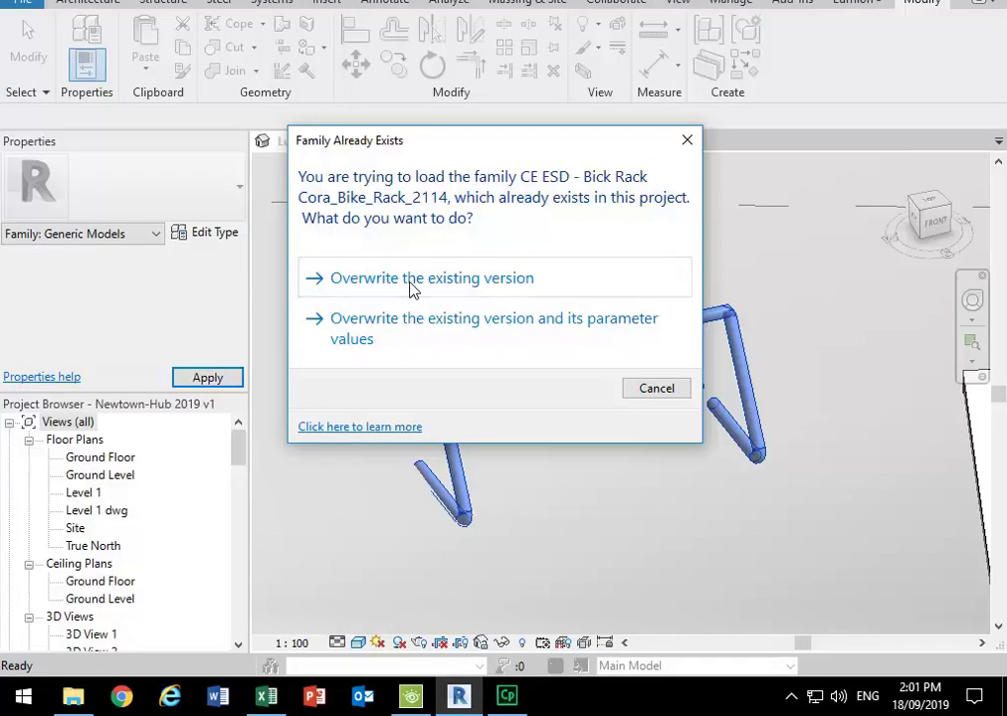
{"action": "left_click", "coordinate": [413, 289]}
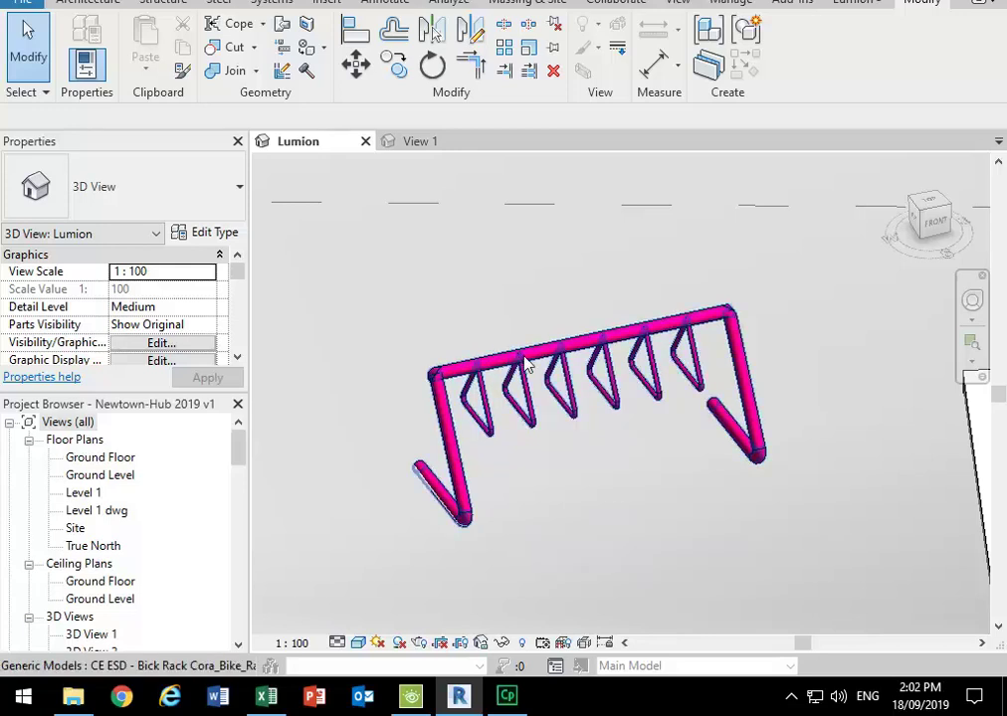
{"action": "left_click", "coordinate": [569, 408]}
{"action": "scroll", "coordinate": [593, 481], "scroll_direction": "up", "scroll_amount": 1}
{"action": "middle_click_drag", "start_coordinate": [593, 480], "coordinate": [586, 481]}
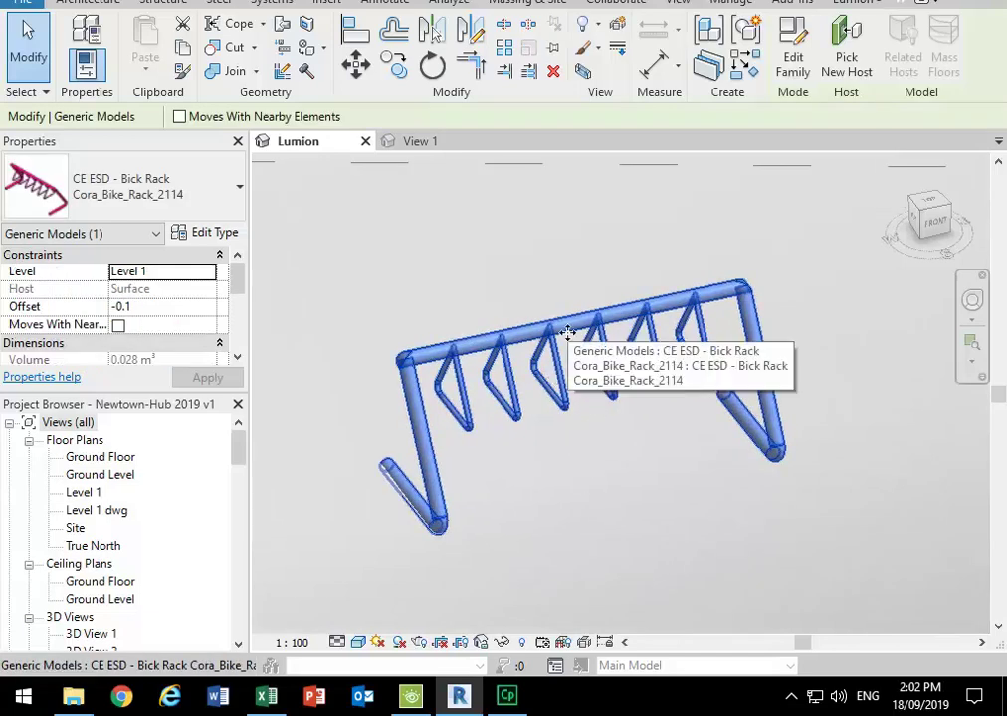
Step: Check the placed bike rack's family view, type properties and instance properties for a material parameter
{"action": "left_click", "coordinate": [793, 54]}
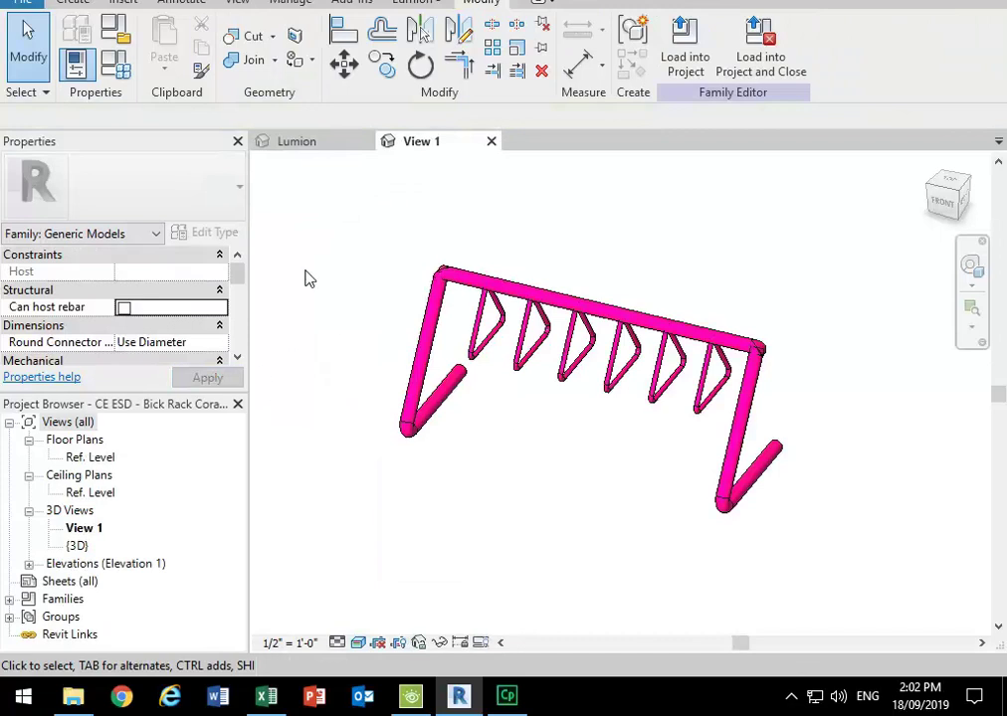
{"action": "left_click", "coordinate": [491, 141]}
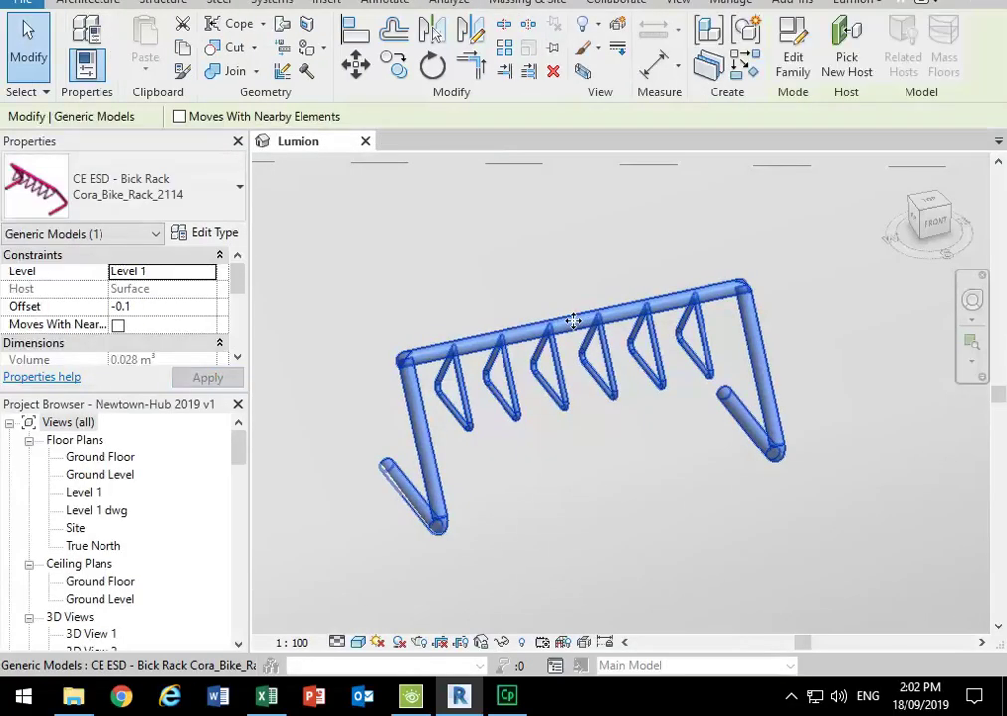
{"action": "left_click", "coordinate": [204, 233]}
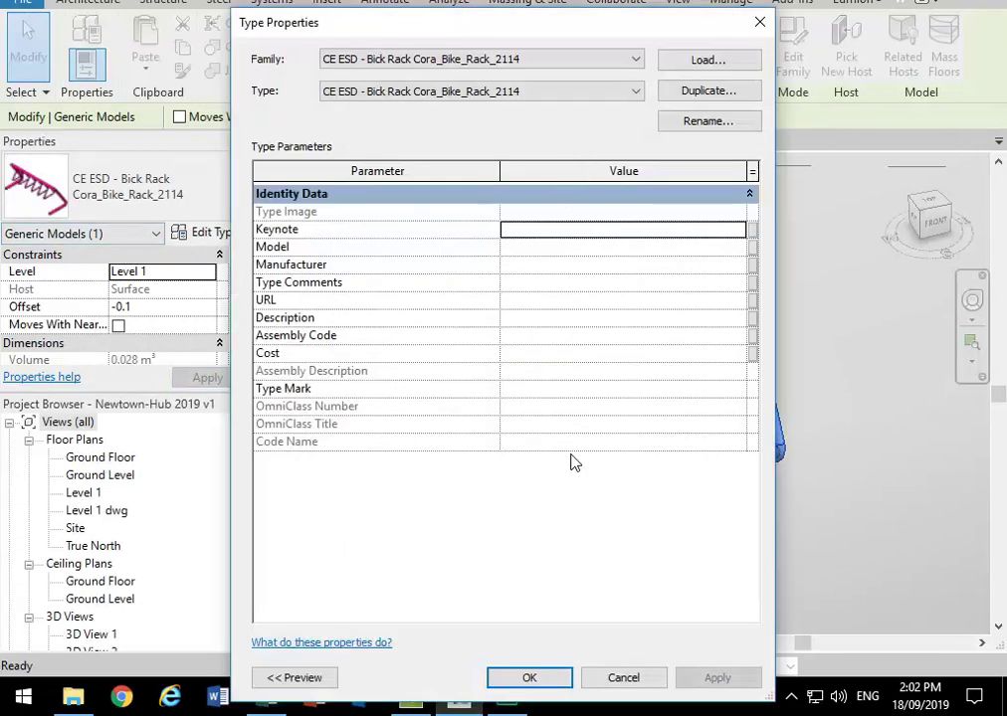
{"action": "left_click", "coordinate": [615, 674]}
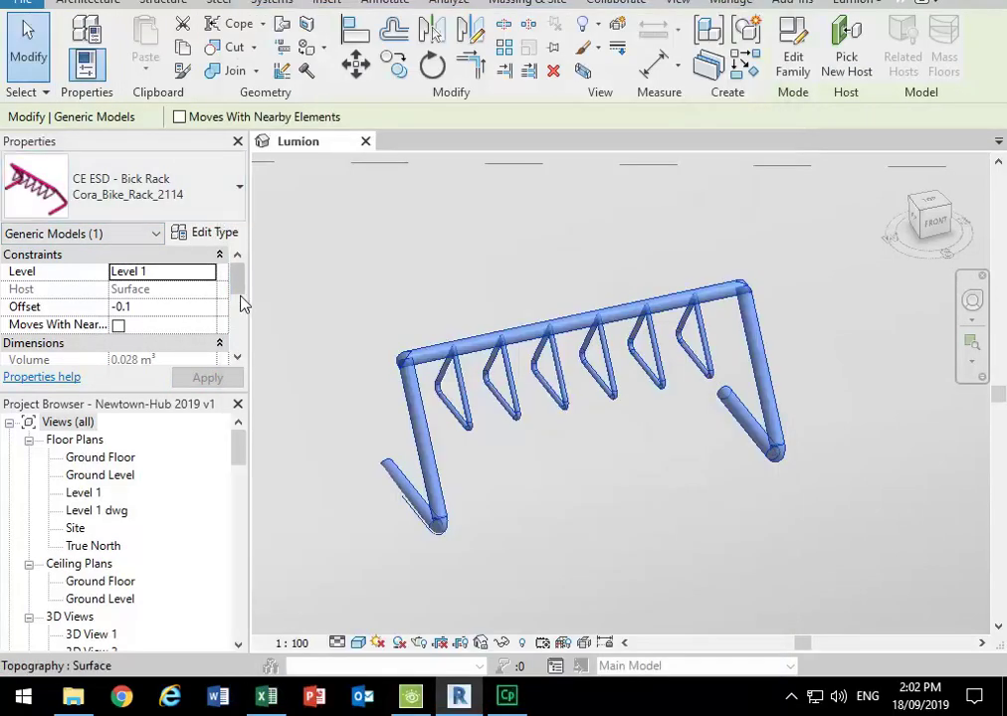
{"action": "mouse_move", "coordinate": [238, 291]}
{"action": "left_mouse_down"}
{"action": "mouse_move", "coordinate": [237, 327]}
{"action": "mouse_move", "coordinate": [243, 283]}
{"action": "left_mouse_up"}
{"action": "left_click", "coordinate": [581, 323]}
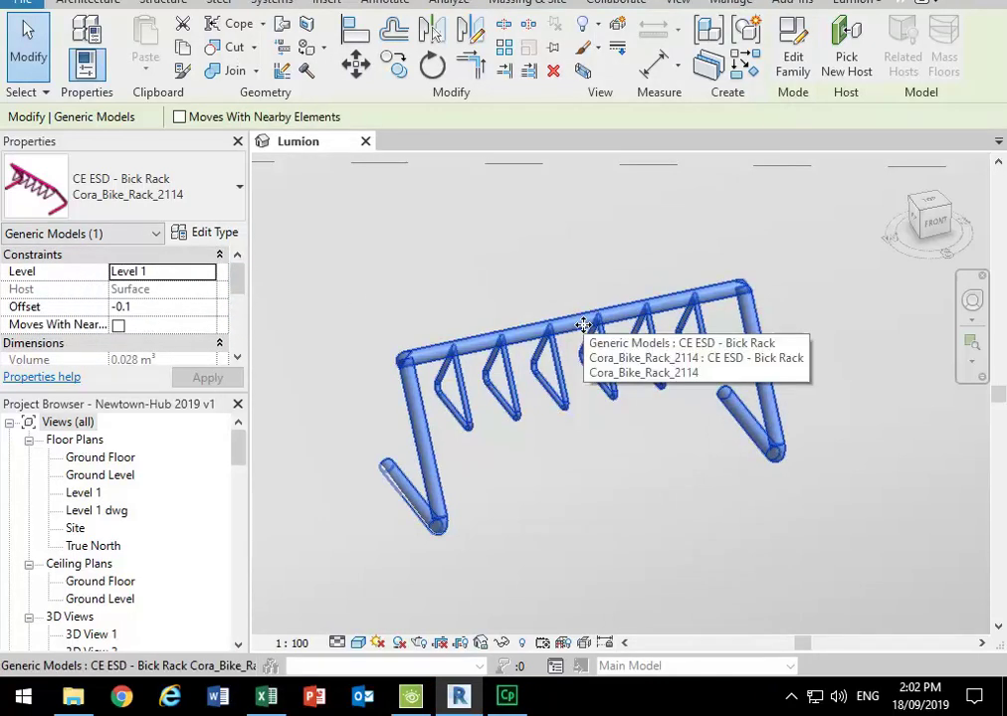
Step: Edit the bike rack family and change Pink Metal's appearance color to light pink, RGB 255 174 215
{"action": "left_click", "coordinate": [793, 49]}
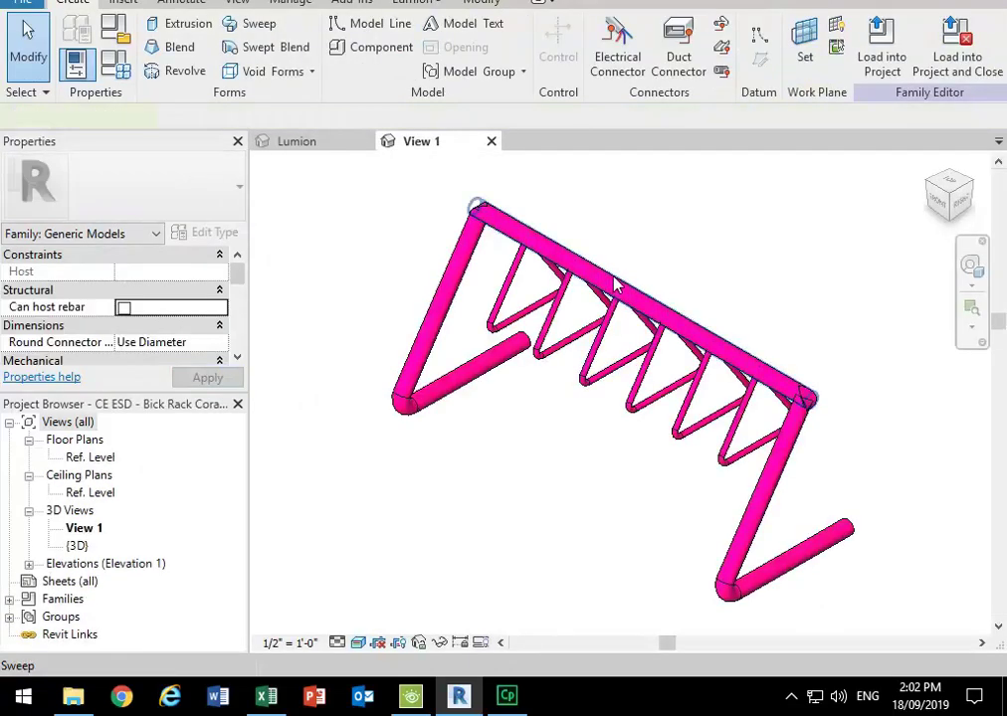
{"action": "left_click", "coordinate": [614, 285]}
{"action": "left_click", "coordinate": [214, 359]}
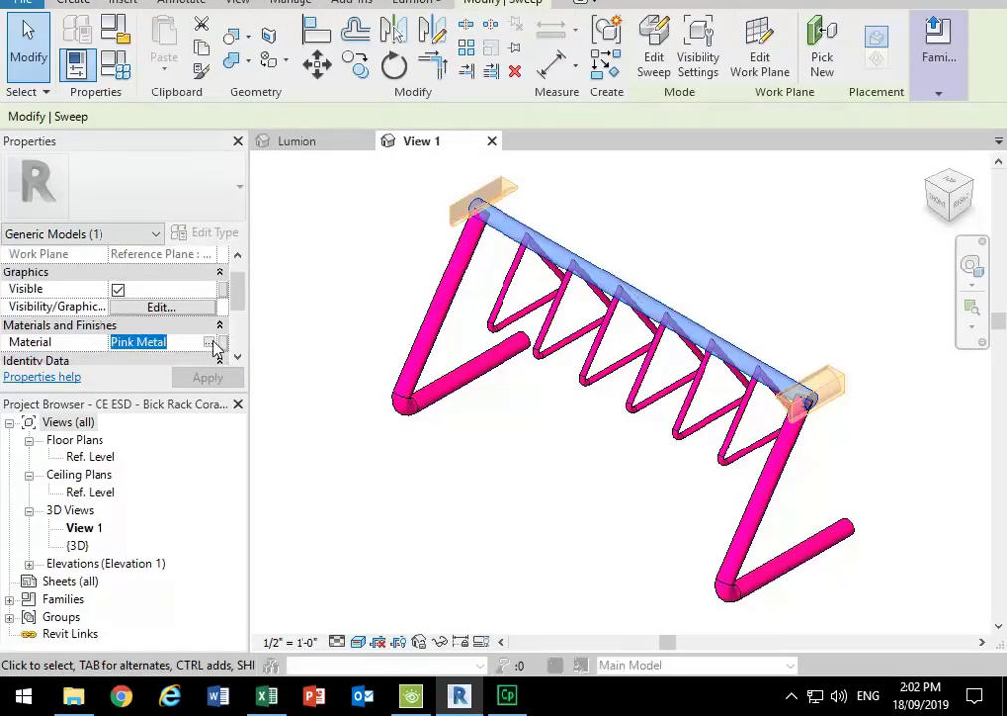
{"action": "left_click", "coordinate": [212, 344]}
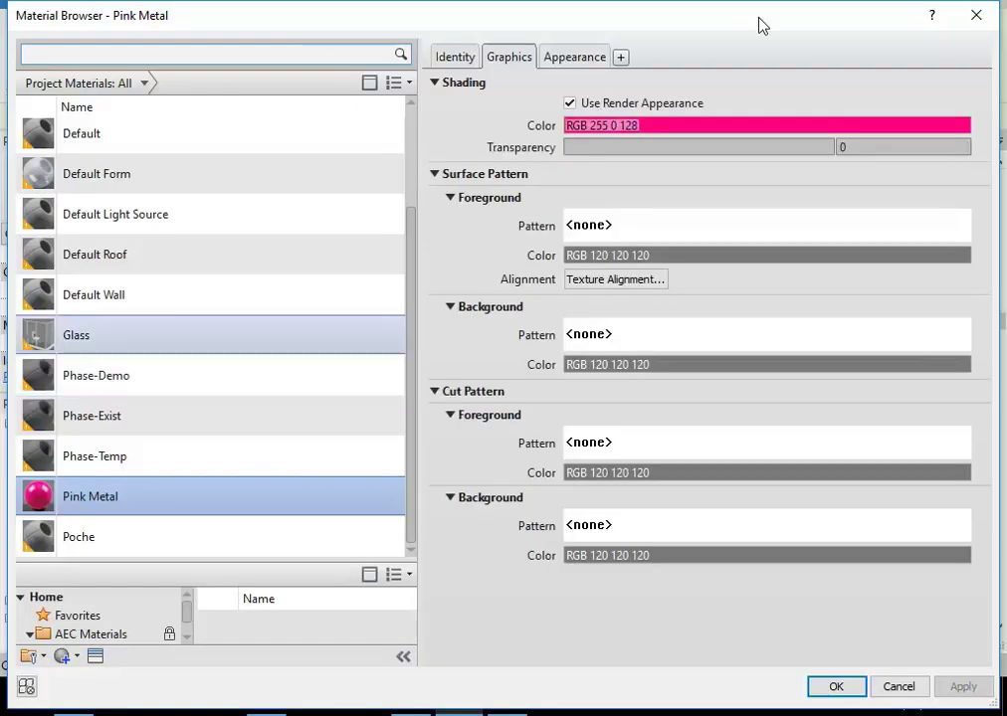
{"action": "left_click", "coordinate": [572, 57]}
{"action": "left_click", "coordinate": [665, 273]}
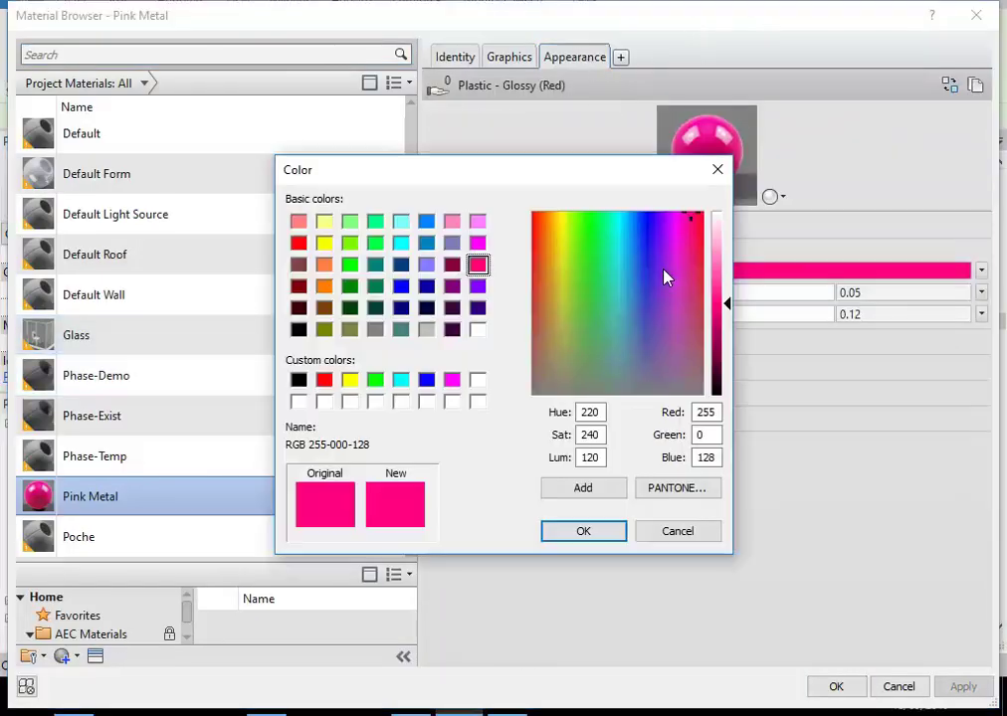
{"action": "left_click_drag", "start_coordinate": [726, 304], "coordinate": [726, 249]}
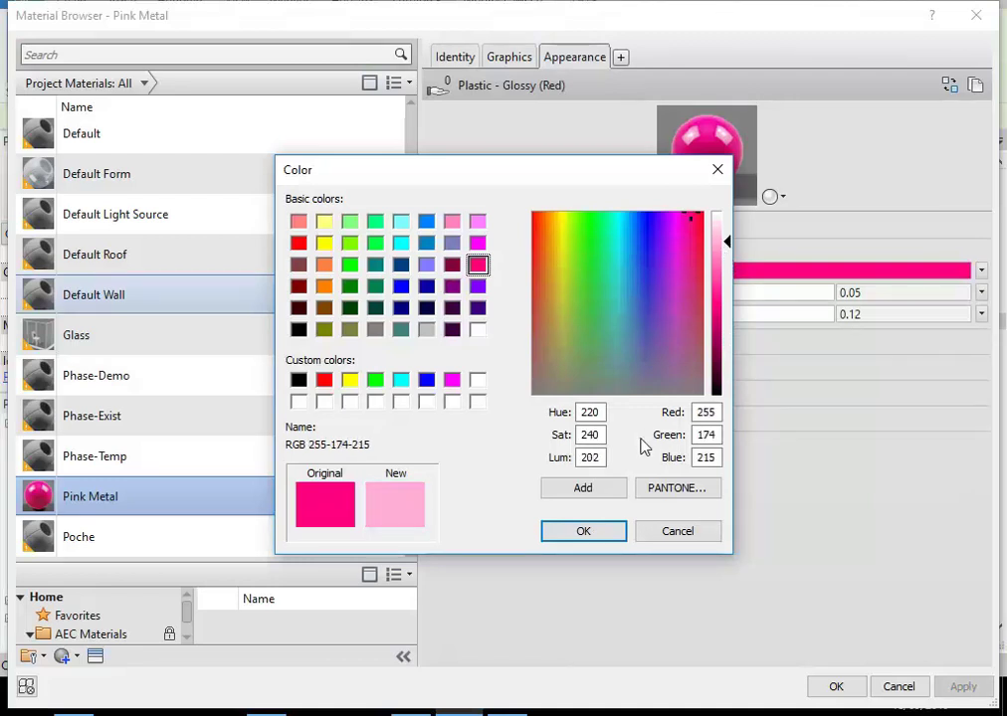
{"action": "left_click", "coordinate": [601, 537]}
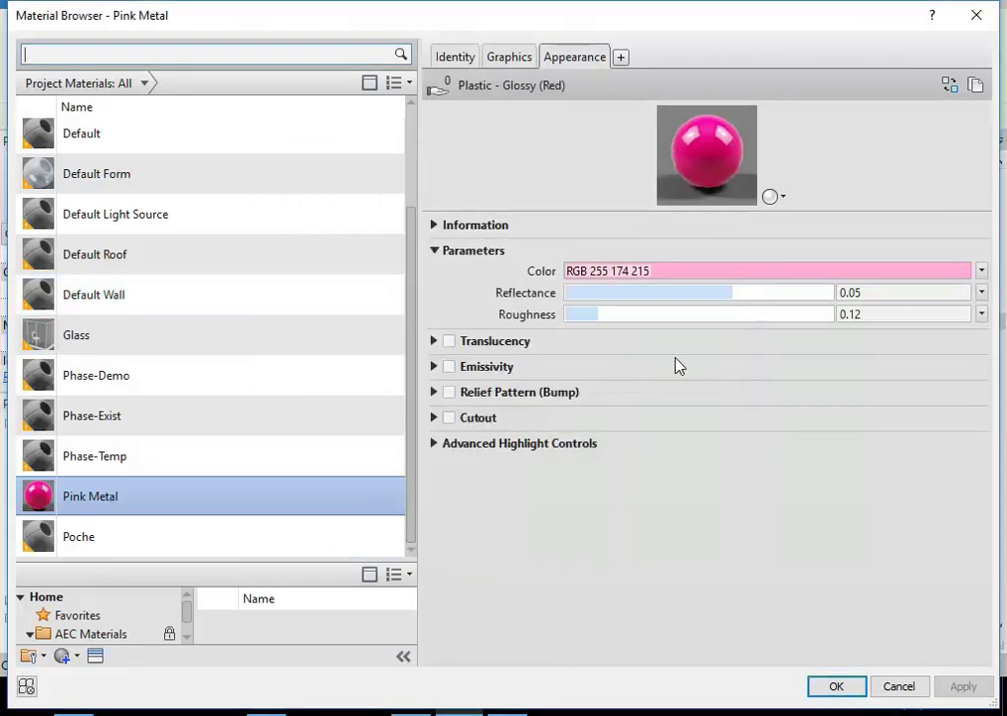
{"action": "left_click", "coordinate": [835, 687]}
{"action": "left_click", "coordinate": [549, 469]}
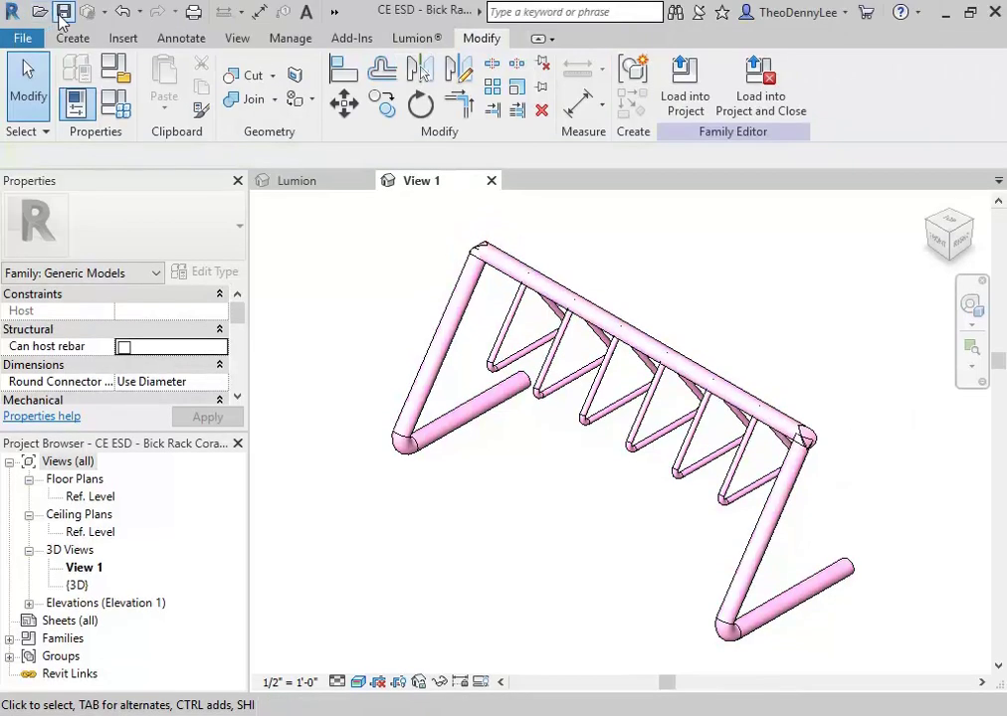
Step: Save the bike rack family over its existing file and load it into the Newtown-Hub project, overwriting the existing version
{"action": "left_click", "coordinate": [64, 12]}
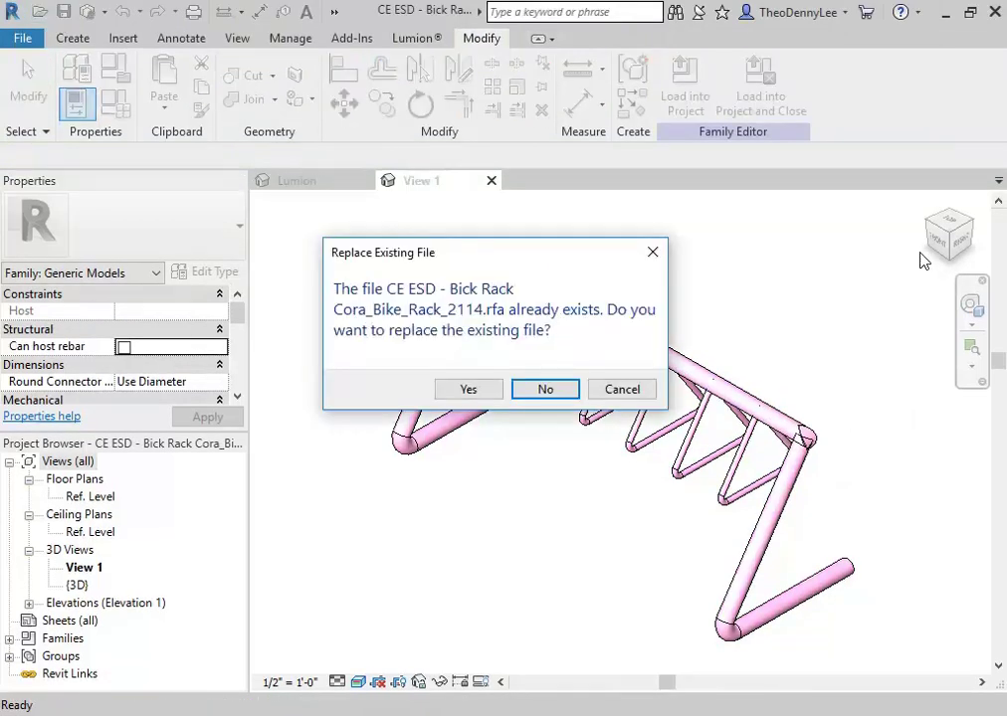
{"action": "left_click", "coordinate": [471, 389]}
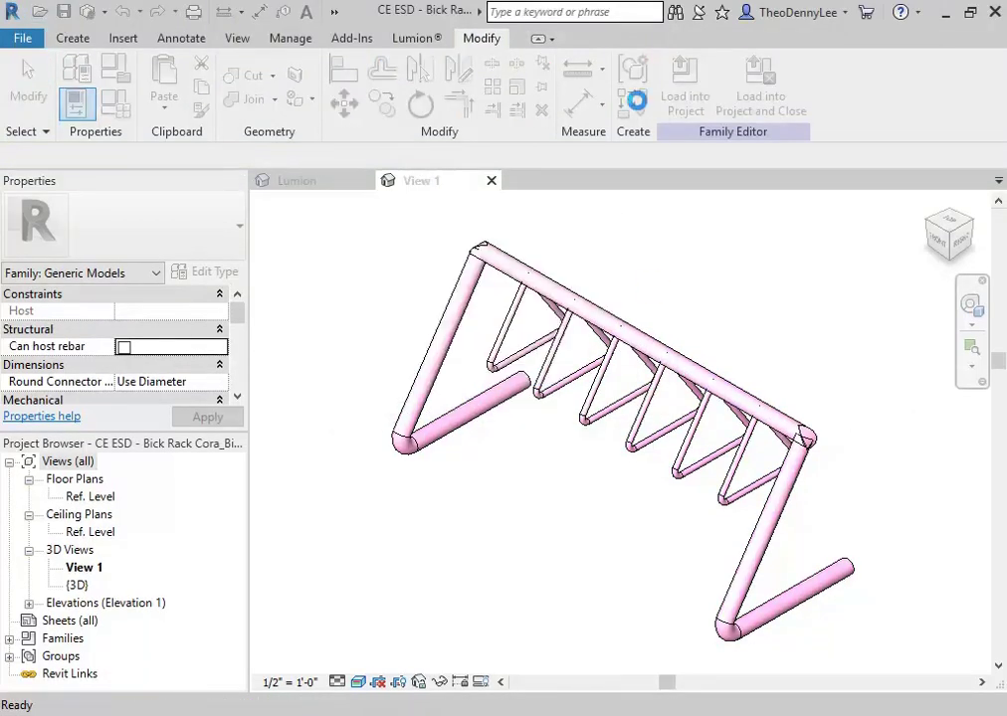
{"action": "left_click", "coordinate": [687, 90]}
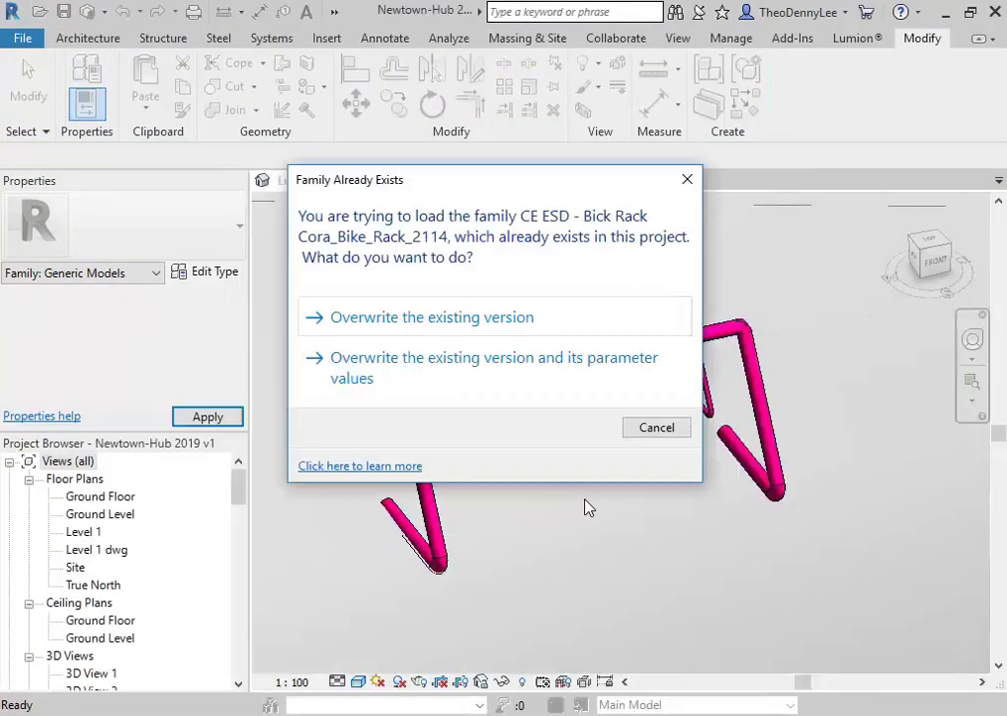
{"action": "left_click", "coordinate": [430, 317]}
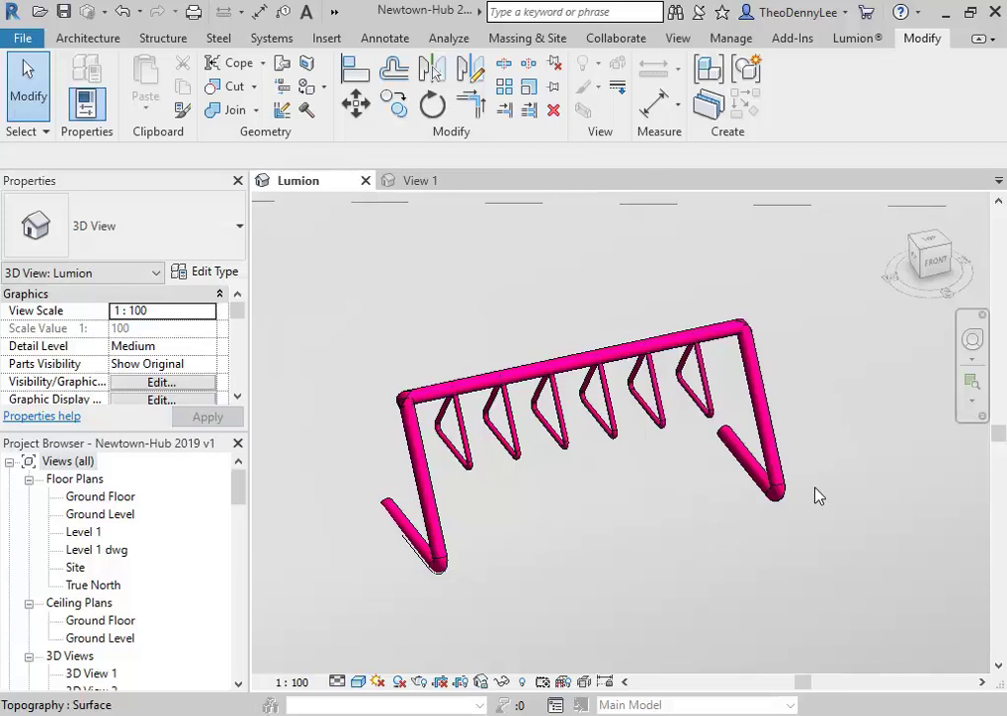
Step: Check the Pink Metal material's shading color in the project's Material Browser
{"action": "left_click", "coordinate": [732, 40]}
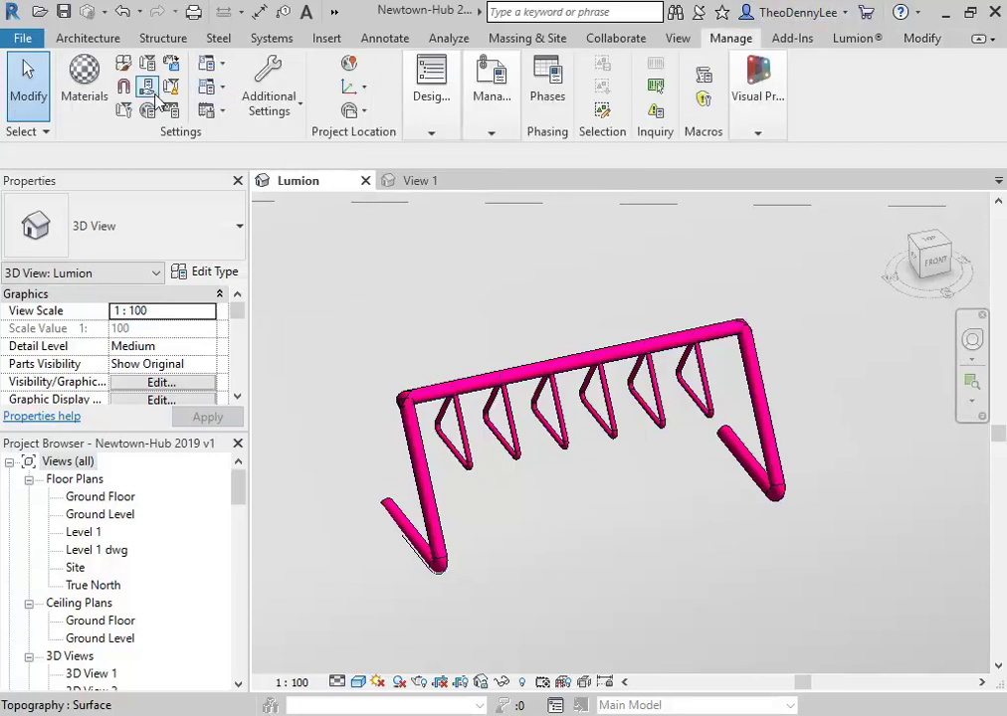
{"action": "left_click", "coordinate": [84, 87]}
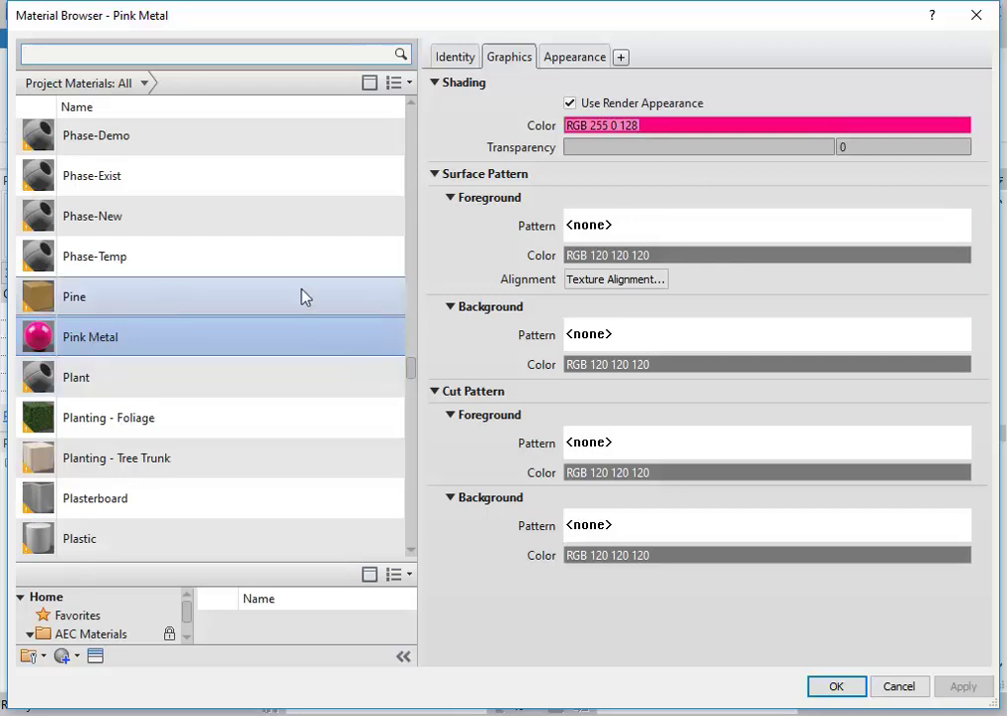
{"action": "left_click", "coordinate": [845, 686]}
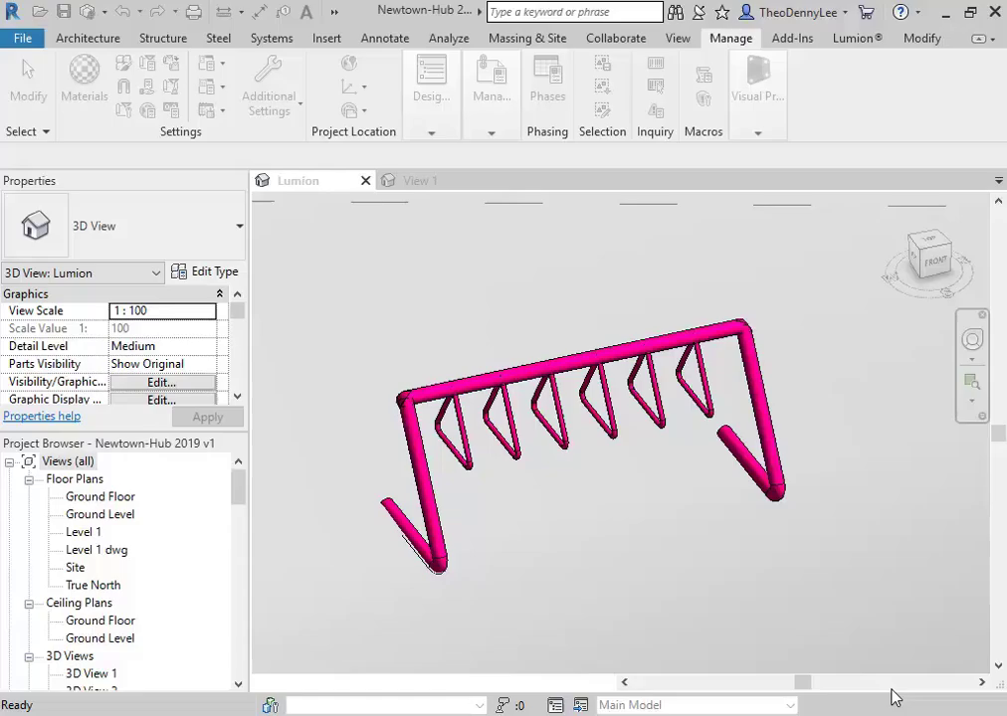
Step: Open the placed bike rack's family for editing and select only its solid Generic Models, filtering out the voids
{"action": "left_click", "coordinate": [574, 378]}
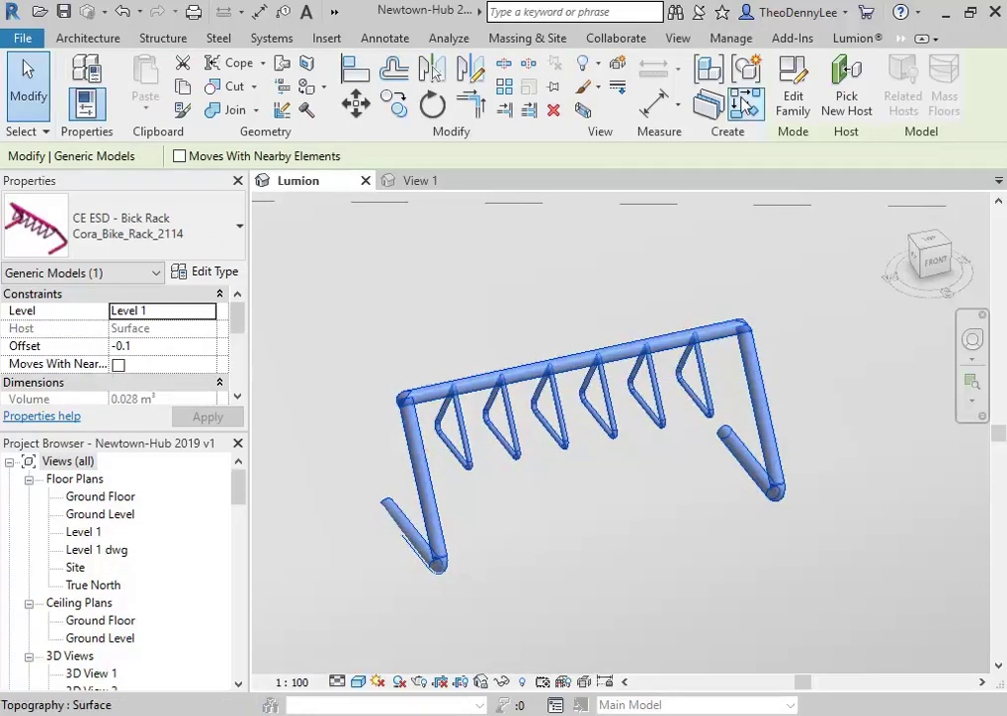
{"action": "left_click", "coordinate": [793, 95]}
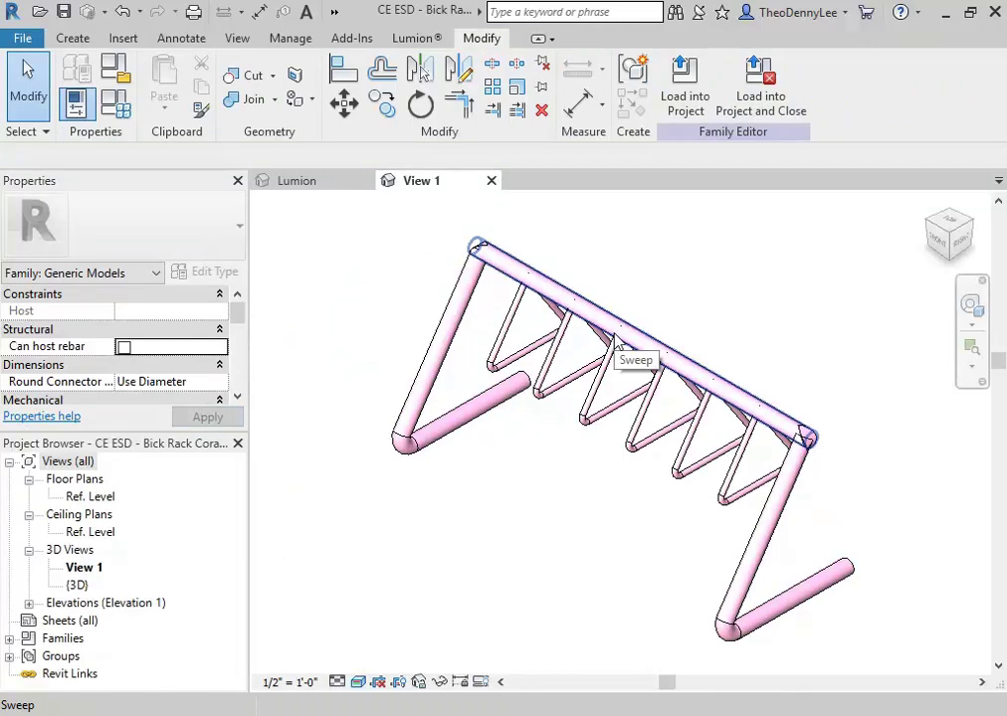
{"action": "middle_click_drag", "start_coordinate": [329, 342], "coordinate": [585, 433], "text": "shift"}
{"action": "left_click_drag", "start_coordinate": [585, 432], "coordinate": [861, 634]}
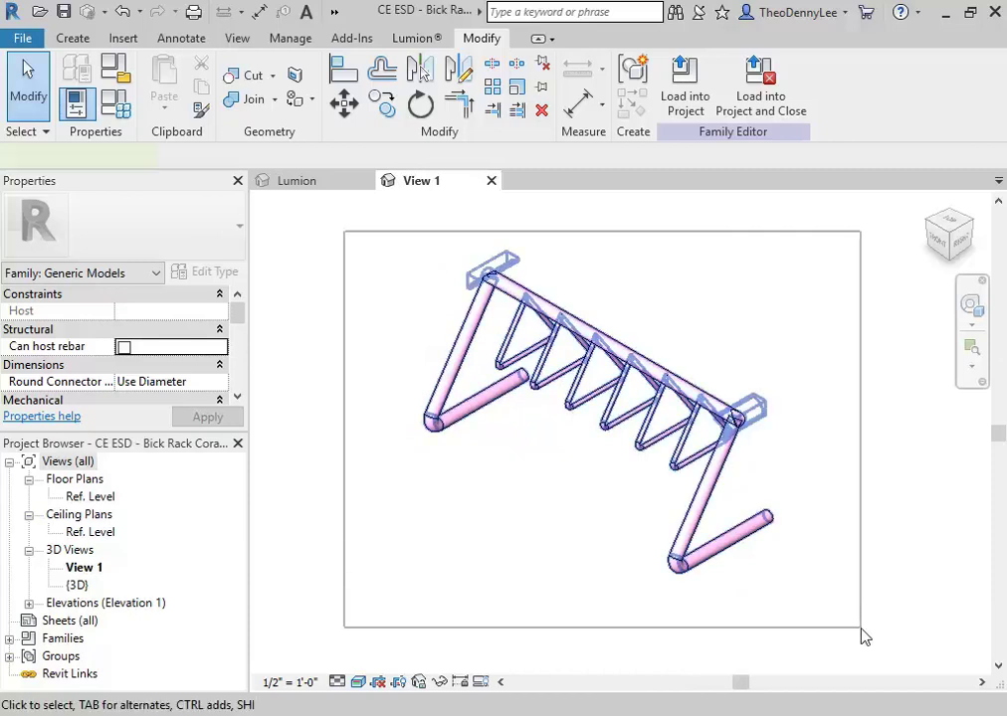
{"action": "left_click", "coordinate": [838, 96]}
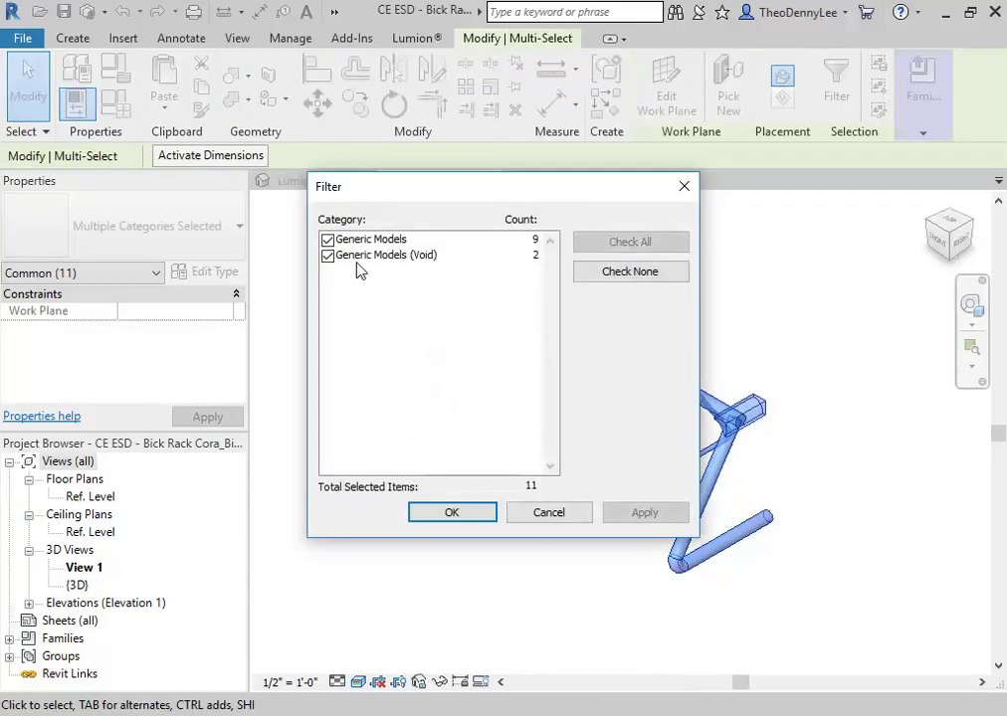
{"action": "left_click", "coordinate": [329, 255]}
{"action": "left_click", "coordinate": [455, 512]}
{"action": "scroll", "coordinate": [426, 534], "scroll_direction": "up", "scroll_amount": 2}
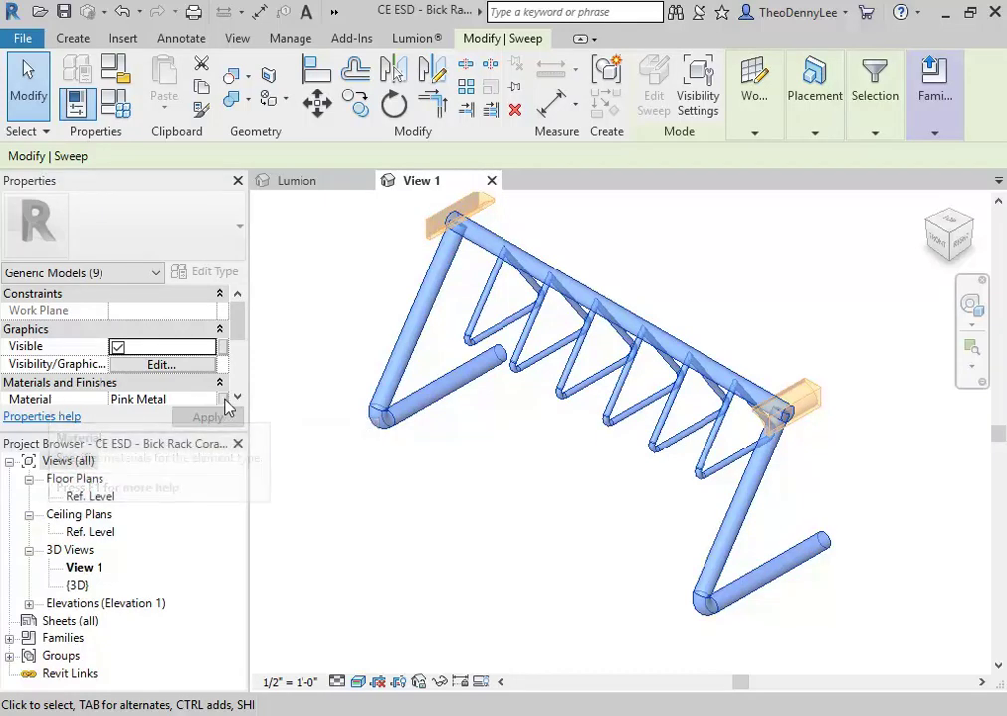
Step: Create a type family parameter named Bike Rack Material under Materials and Finishes and associate it with the solids' material
{"action": "left_click", "coordinate": [224, 400]}
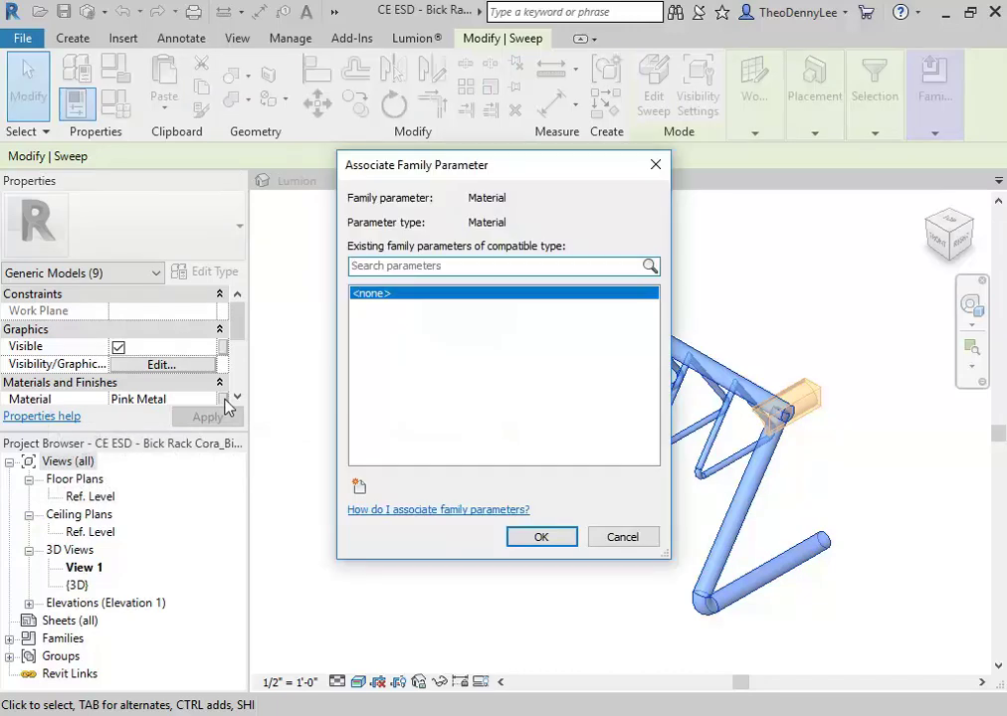
{"action": "left_click", "coordinate": [356, 485]}
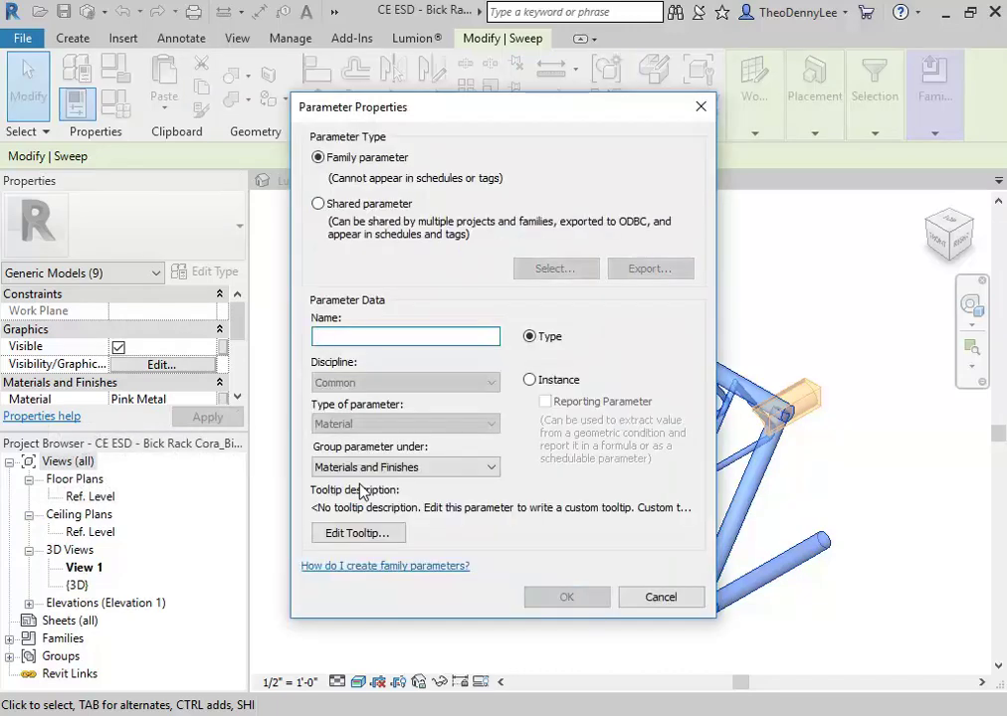
{"action": "type", "text": "Bike R"}
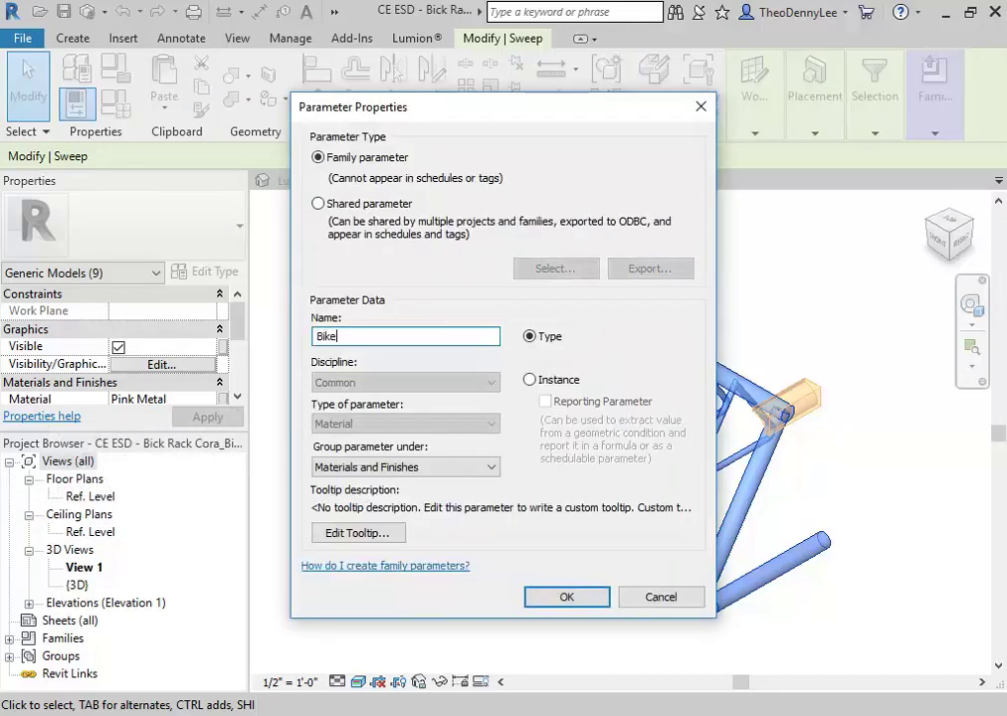
{"action": "type", "text": "ack Material"}
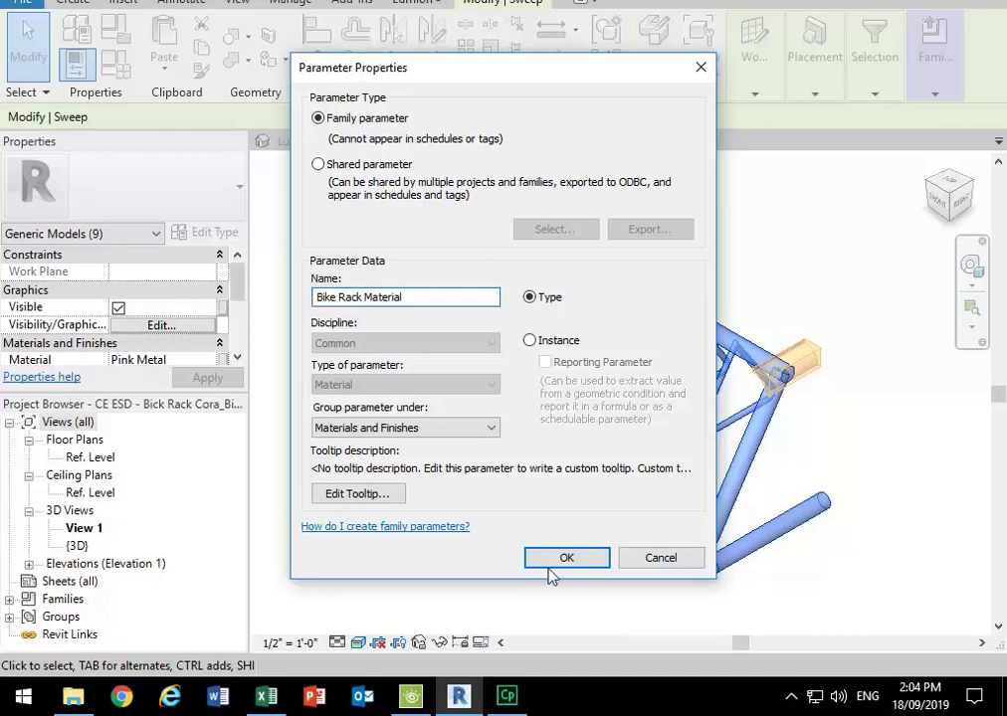
{"action": "left_click", "coordinate": [570, 558]}
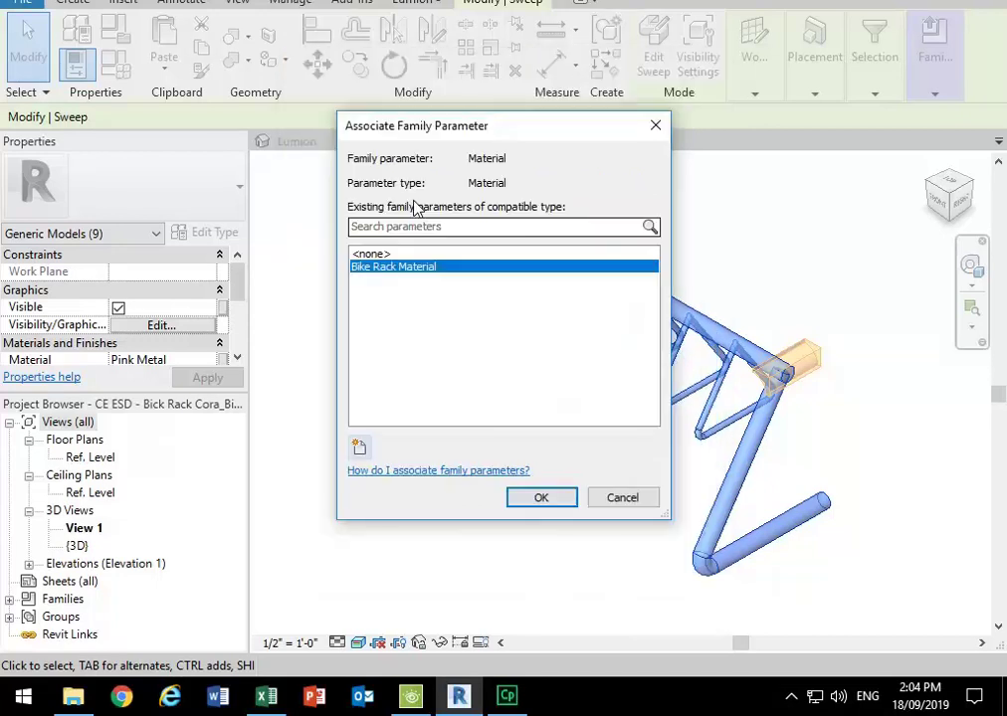
{"action": "left_click", "coordinate": [535, 497]}
{"action": "left_click", "coordinate": [350, 242]}
{"action": "middle_click_drag", "start_coordinate": [362, 279], "coordinate": [364, 331]}
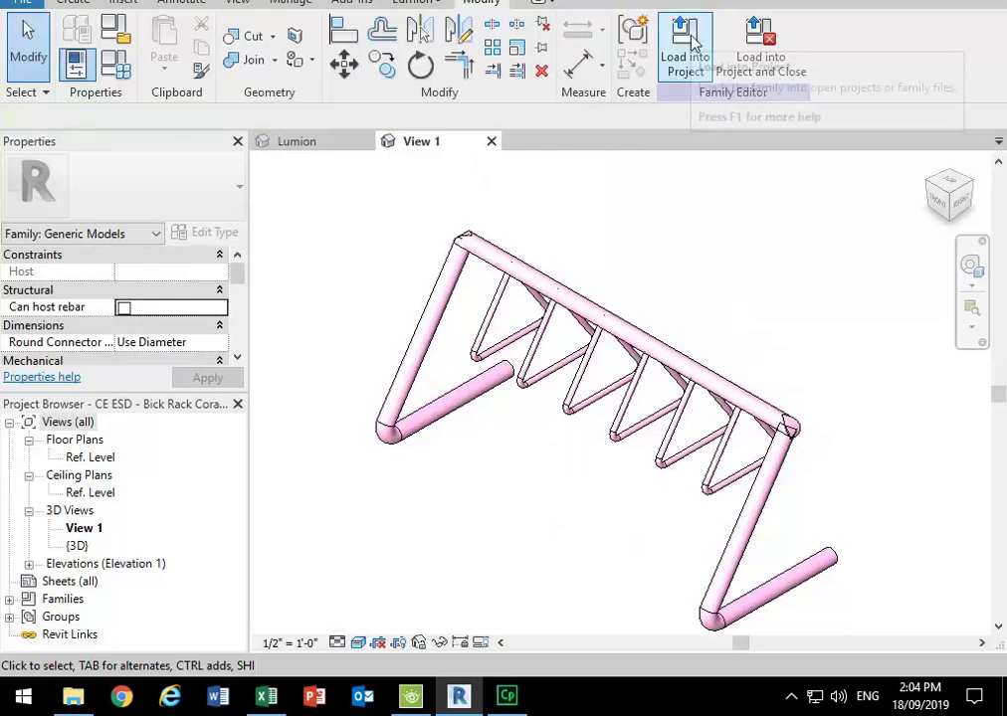
Step: Reselect the rack's solids without the Generic Models (Void) category and check their material parameter association
{"action": "scroll", "coordinate": [405, 241], "scroll_direction": "down", "scroll_amount": 2}
{"action": "left_click_drag", "start_coordinate": [396, 186], "coordinate": [909, 589]}
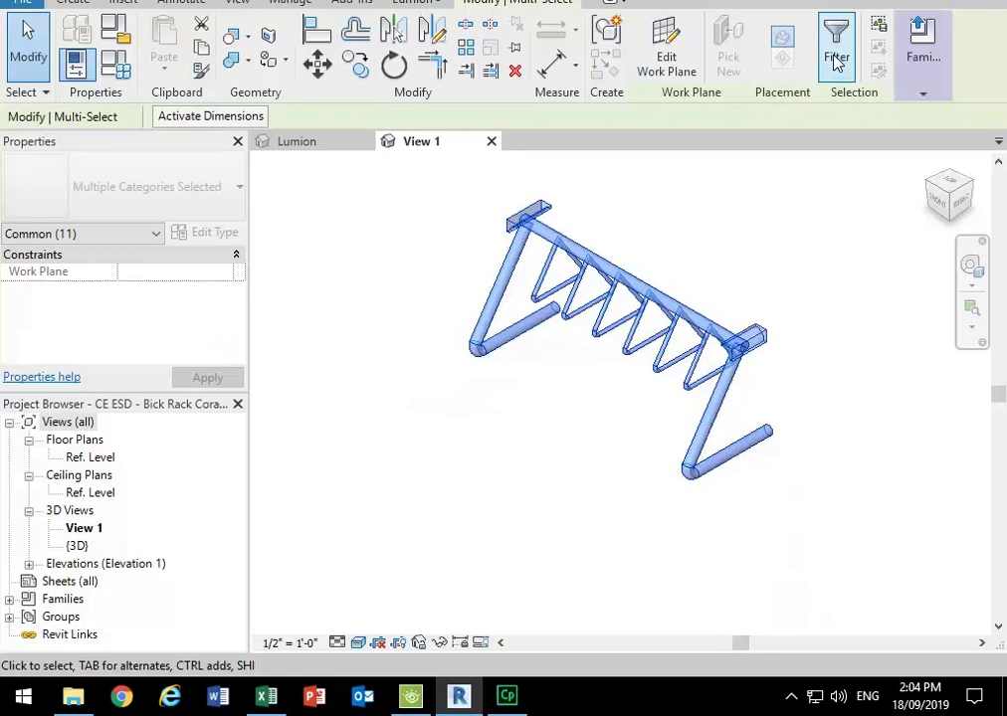
{"action": "left_click", "coordinate": [835, 40]}
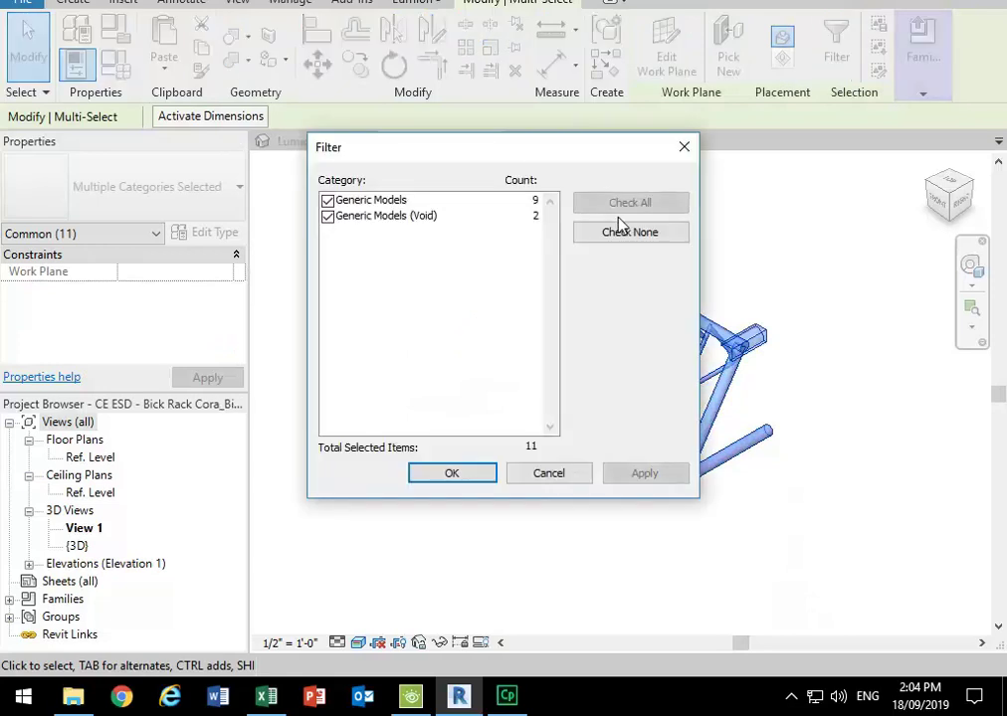
{"action": "left_click", "coordinate": [327, 216]}
{"action": "left_click", "coordinate": [450, 475]}
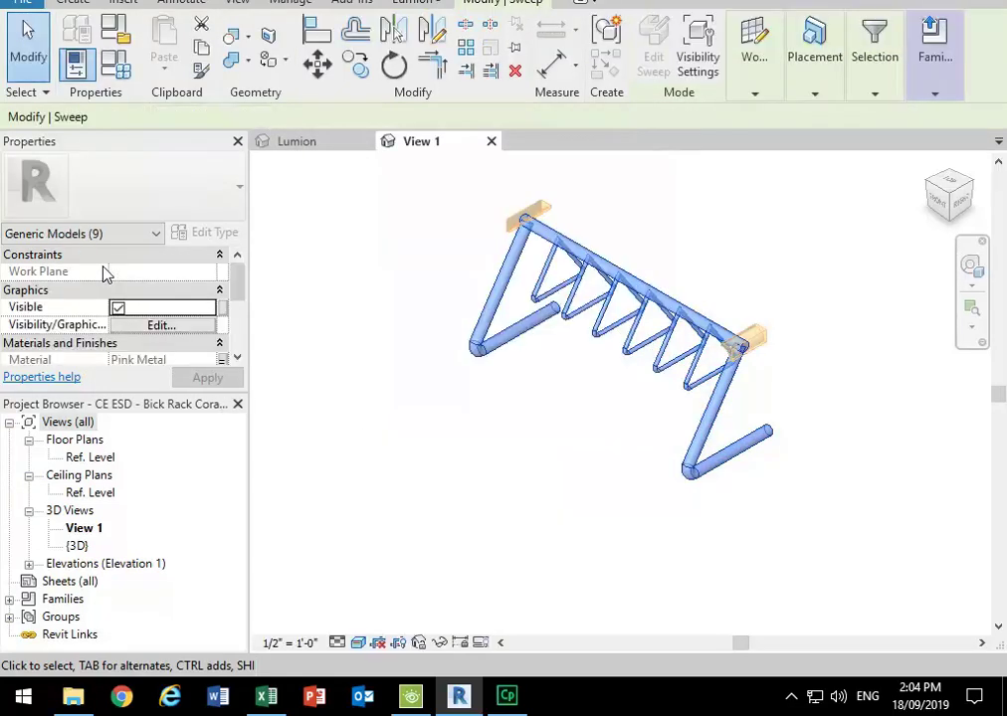
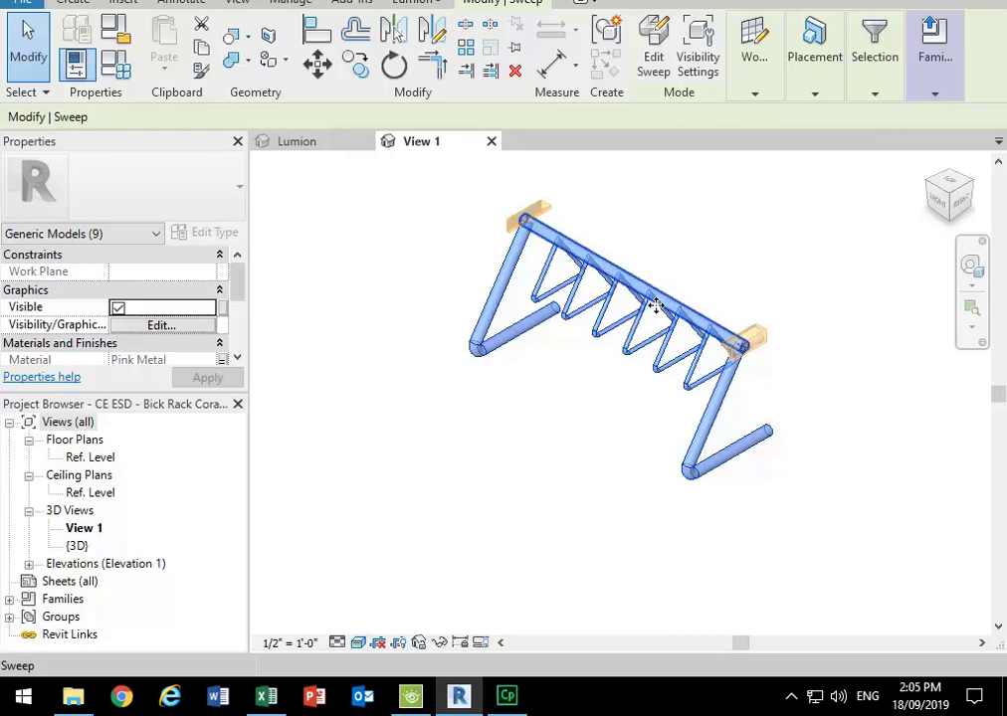
Step: Load the family into the Newtown-Hub project, overwriting the existing version and its parameter values
{"action": "left_click", "coordinate": [876, 55]}
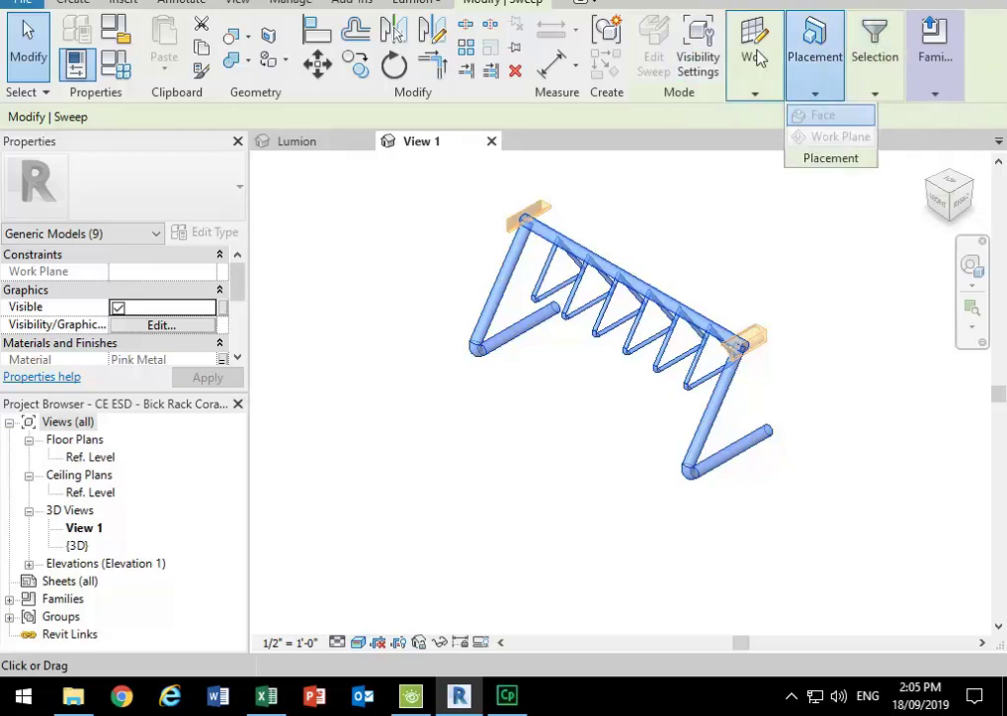
{"action": "mouse_move", "coordinate": [926, 50]}
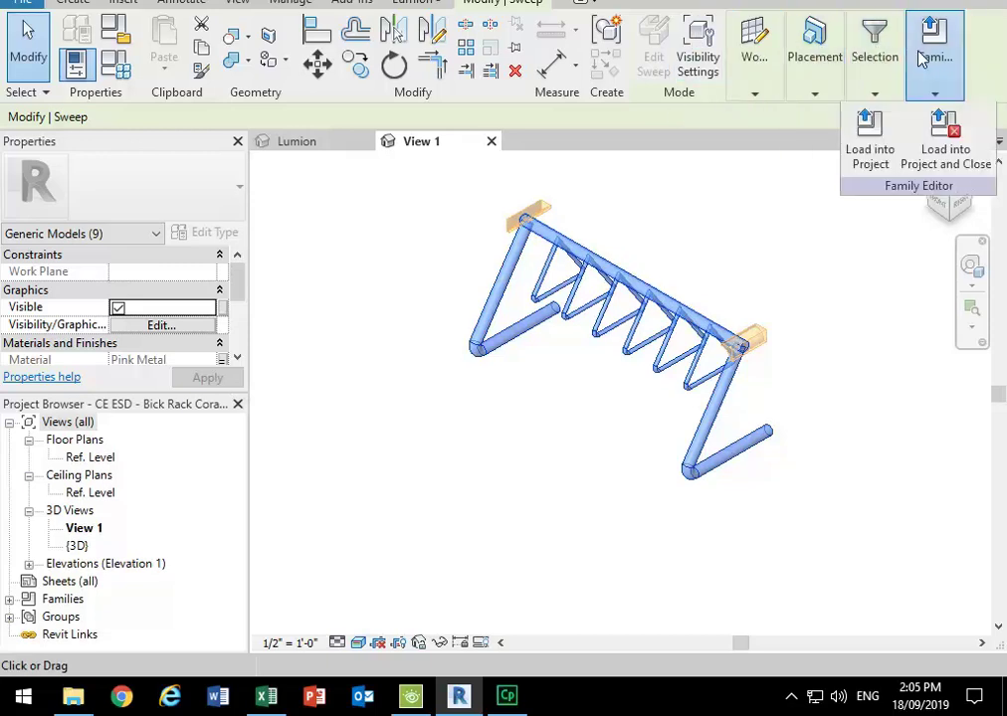
{"action": "left_click", "coordinate": [869, 149]}
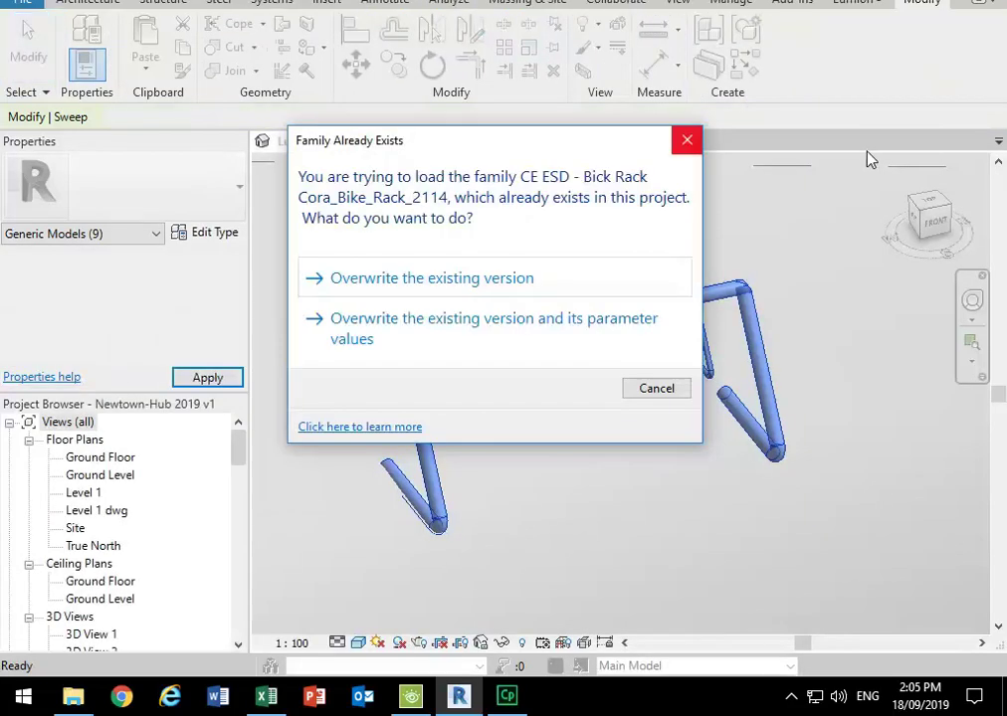
{"action": "left_click", "coordinate": [451, 339]}
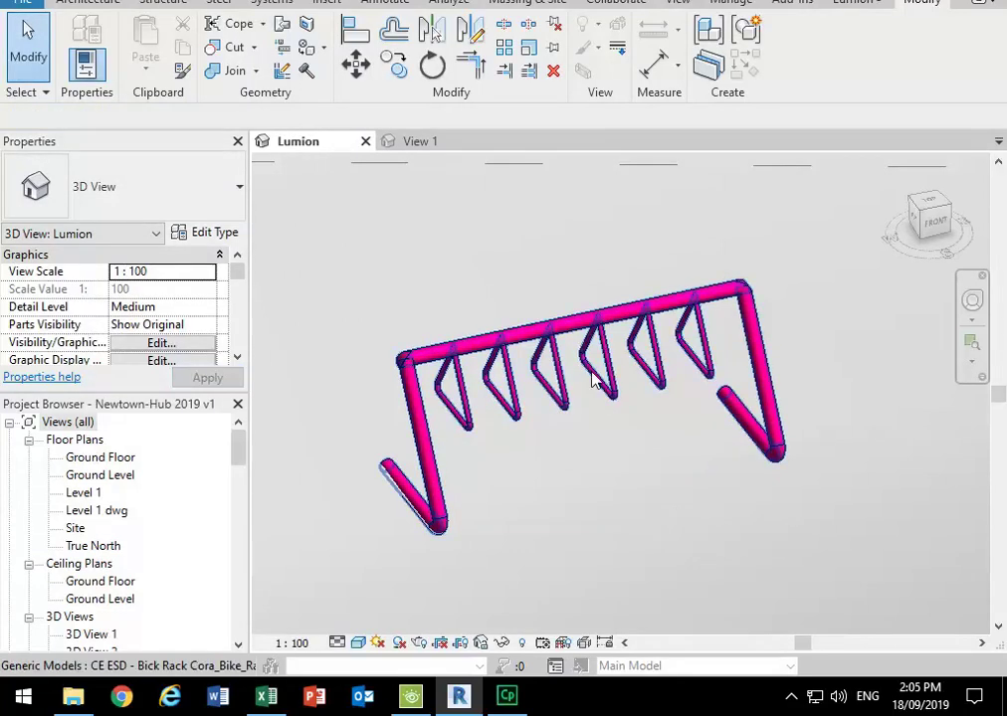
Step: Through the placed rack's Bike Rack Material type parameter, change Pink Metal's appearance color to light pink, RGB 255 164 209
{"action": "left_click", "coordinate": [577, 331]}
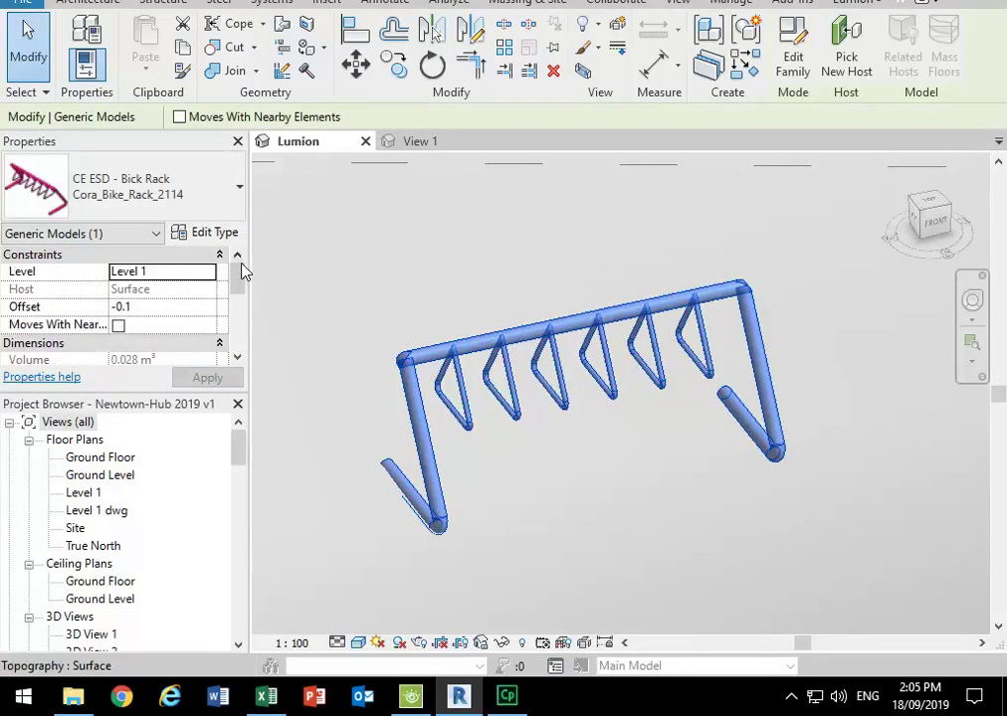
{"action": "left_click", "coordinate": [228, 233]}
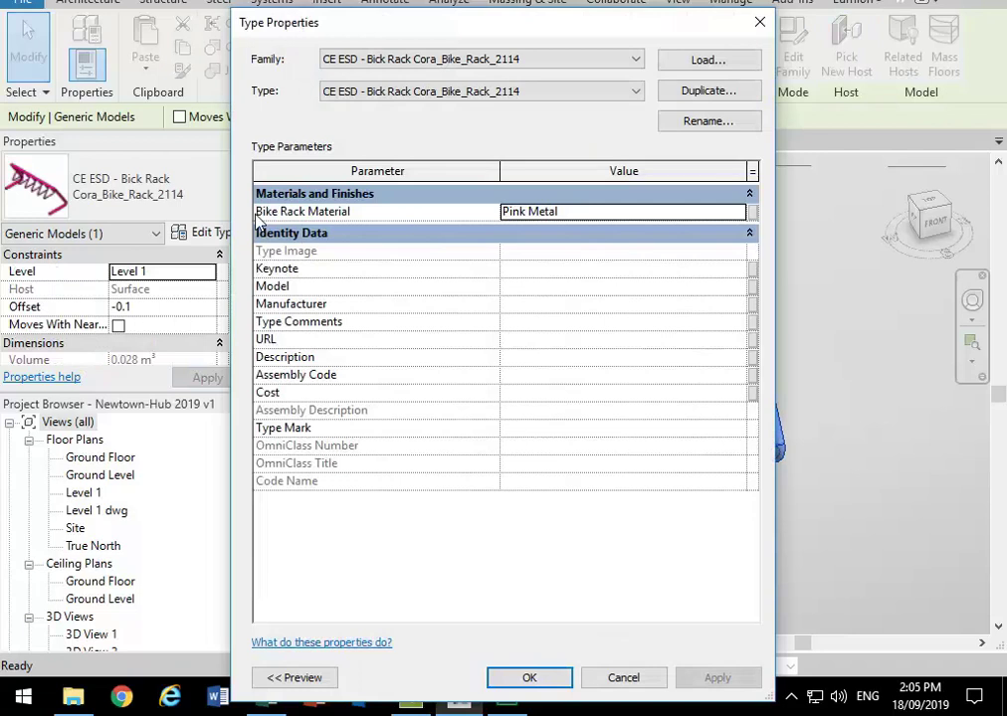
{"action": "left_click", "coordinate": [736, 213]}
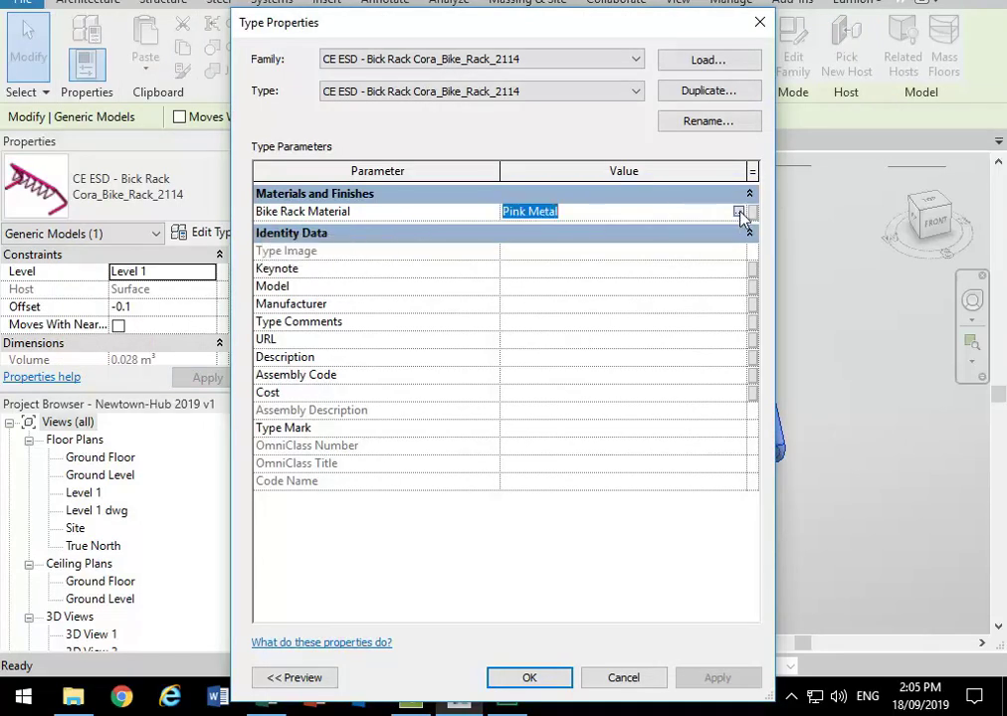
{"action": "left_click", "coordinate": [739, 214]}
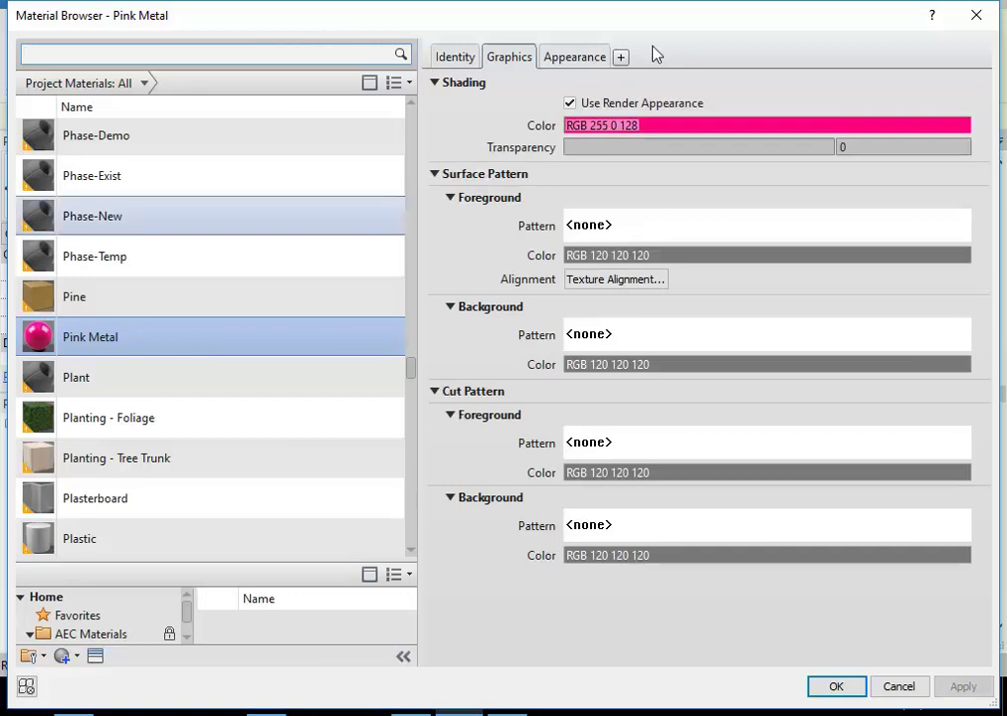
{"action": "left_click", "coordinate": [572, 57]}
{"action": "left_click", "coordinate": [712, 271]}
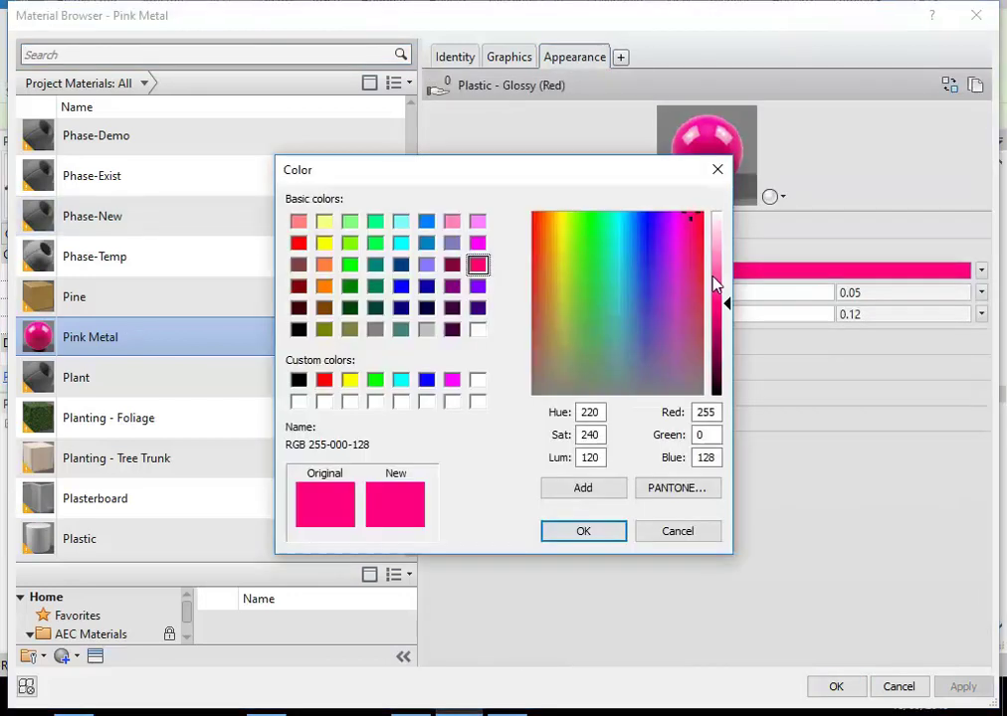
{"action": "left_click_drag", "start_coordinate": [728, 300], "coordinate": [725, 252]}
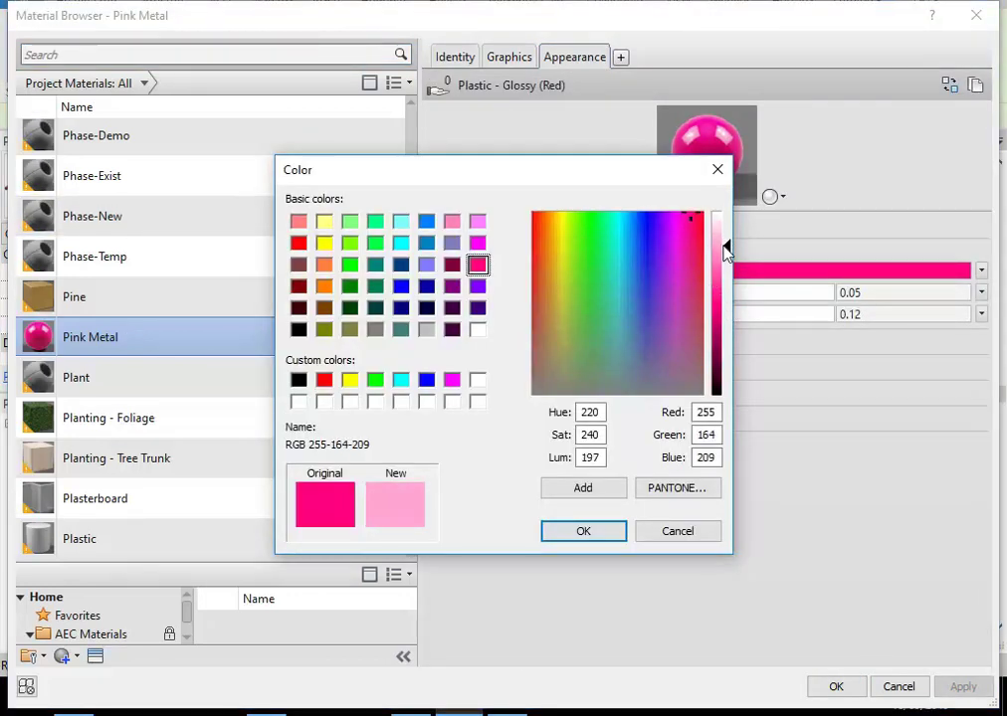
{"action": "left_click", "coordinate": [595, 532]}
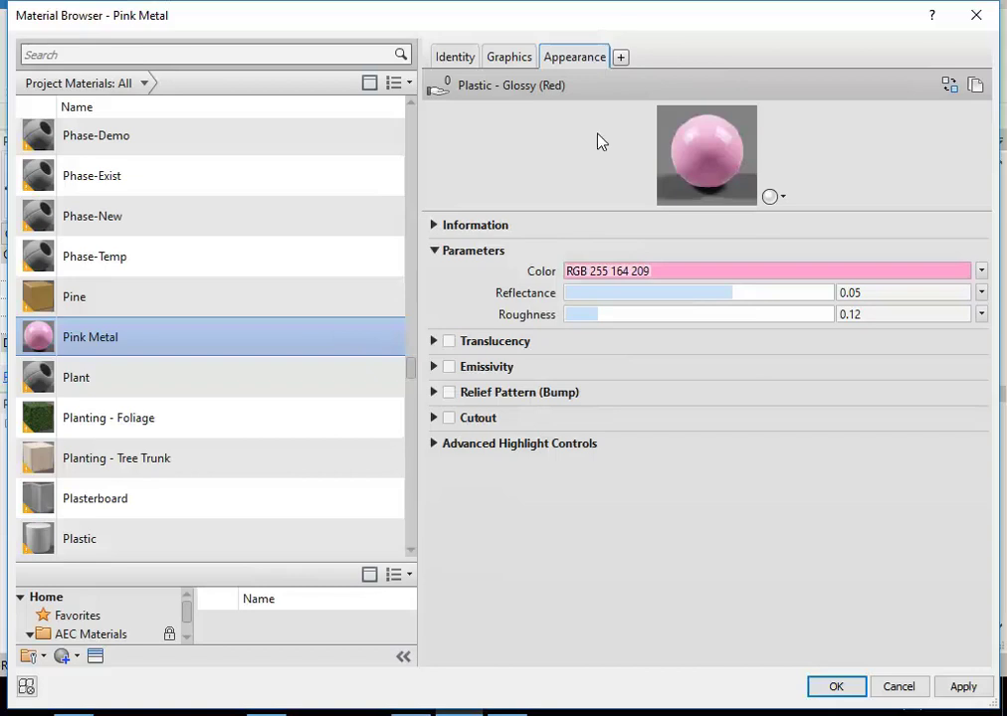
{"action": "left_click", "coordinate": [834, 685]}
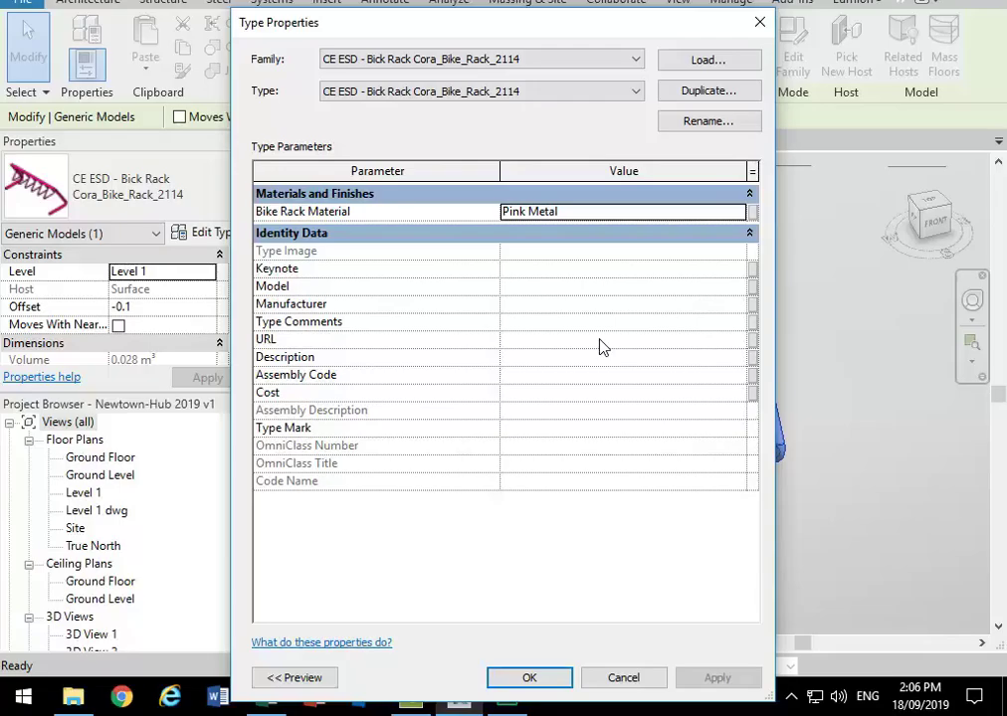
{"action": "left_click", "coordinate": [553, 677]}
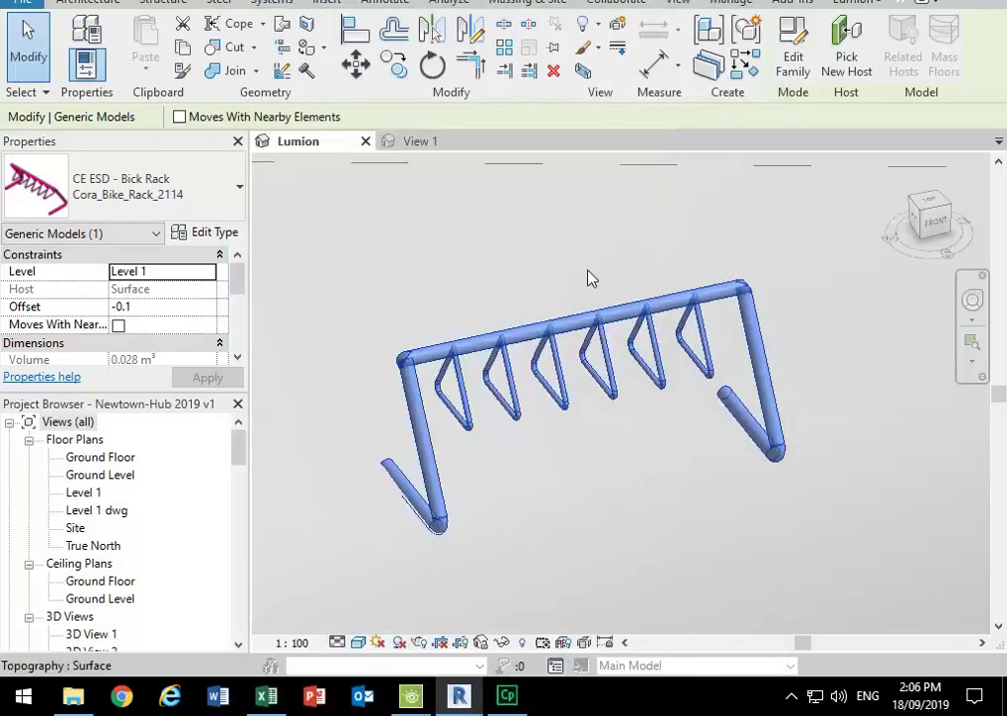
Step: Inspect the recolored bike rack in the Lumion view, both on its own and against the surrounding building, and leave it deselected
{"action": "left_click", "coordinate": [588, 279]}
{"action": "right_click", "coordinate": [588, 279]}
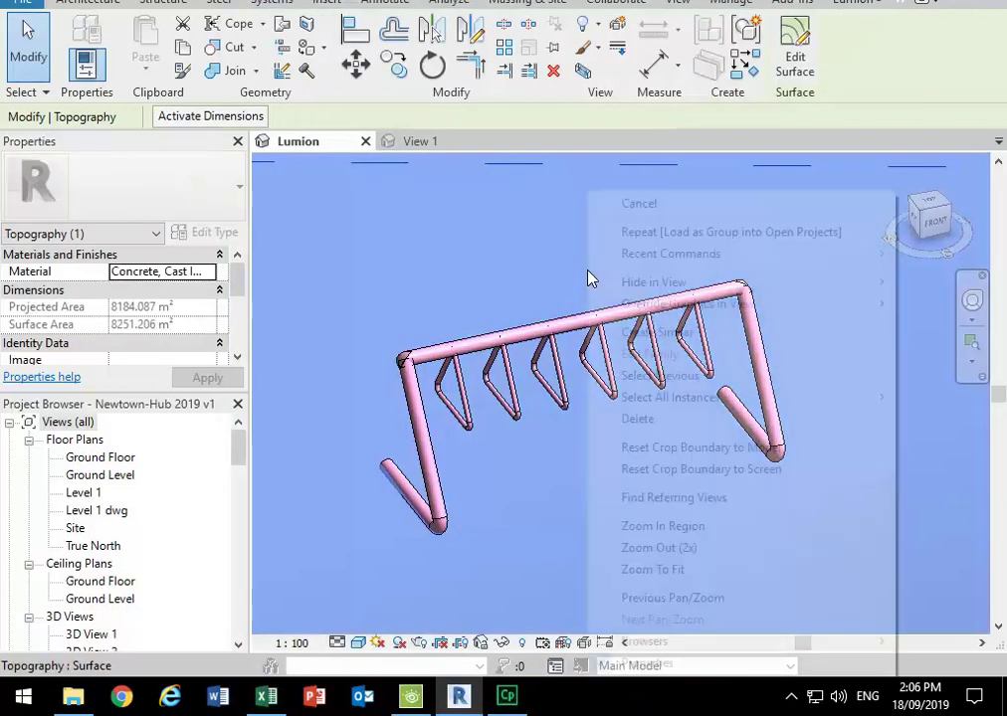
{"action": "left_click", "coordinate": [649, 205]}
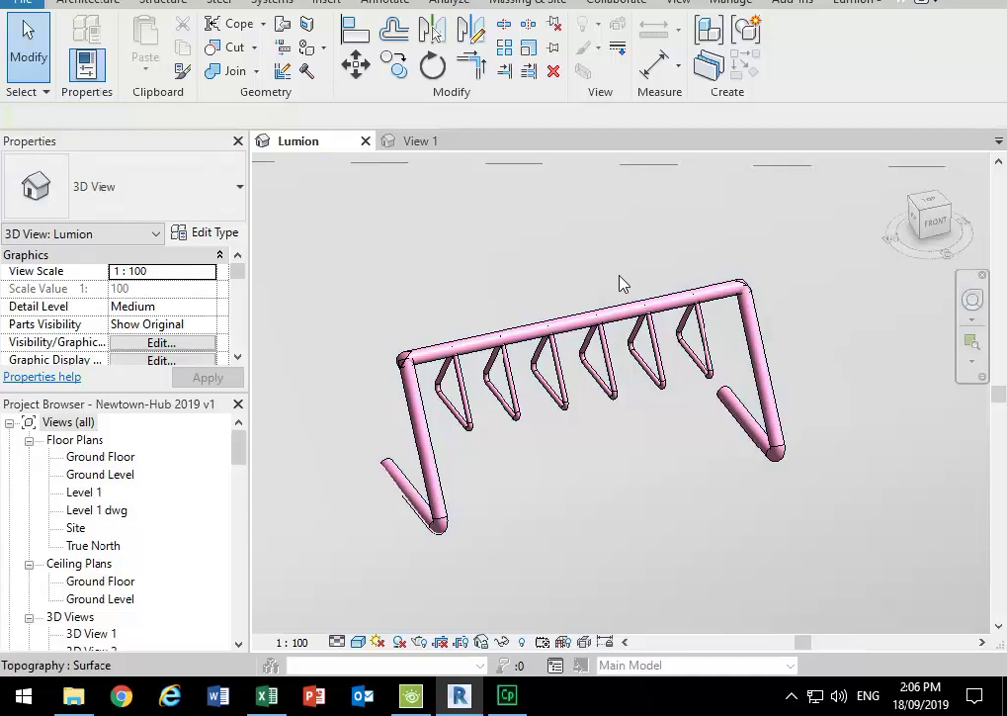
{"action": "left_click", "coordinate": [613, 403]}
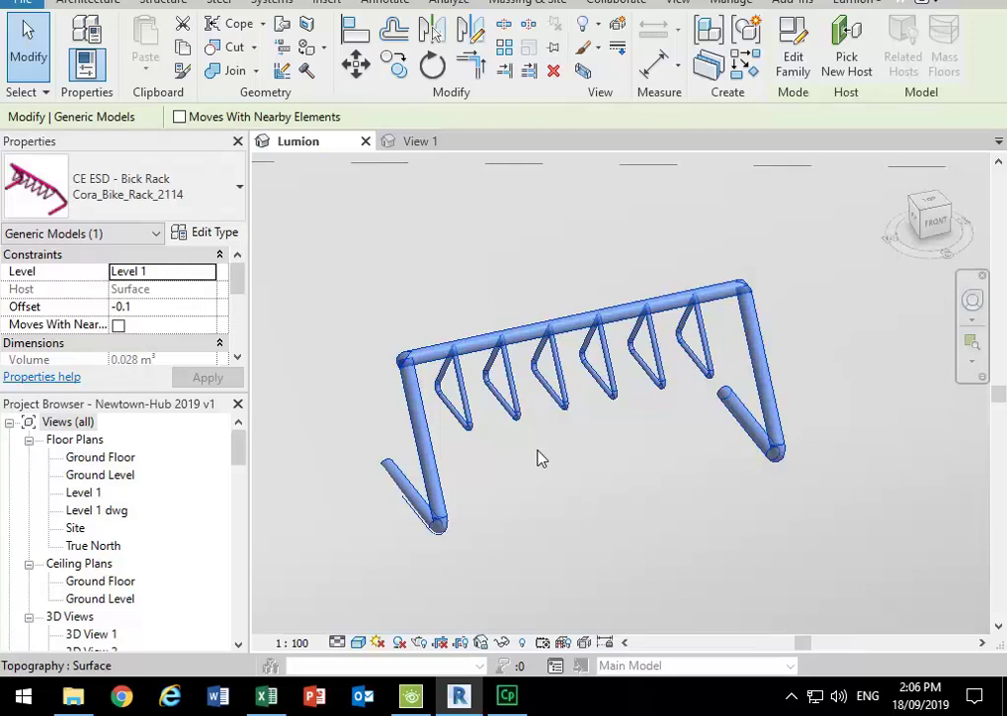
{"action": "scroll", "coordinate": [540, 458], "scroll_direction": "down", "scroll_amount": 5}
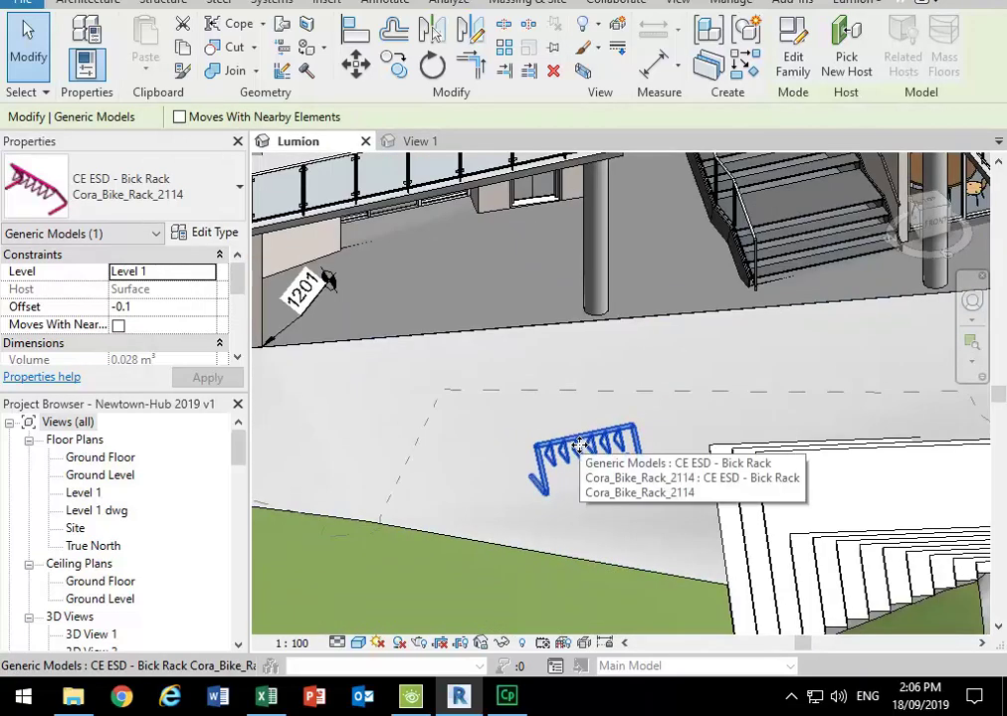
{"action": "mouse_move", "coordinate": [580, 444]}
{"action": "middle_mouse_down", "text": "shift"}
{"action": "mouse_move", "coordinate": [567, 449]}
{"action": "mouse_move", "coordinate": [580, 445]}
{"action": "middle_mouse_up", "text": "shift"}
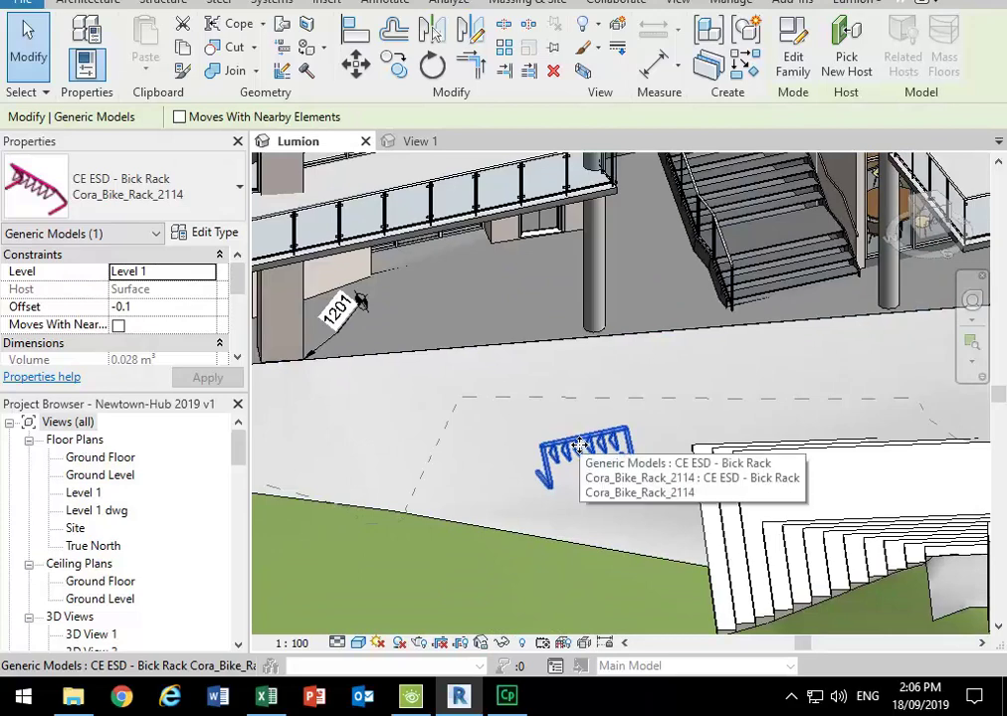
{"action": "scroll", "coordinate": [587, 308], "scroll_direction": "up", "scroll_amount": 8}
{"action": "key", "text": "Escape"}
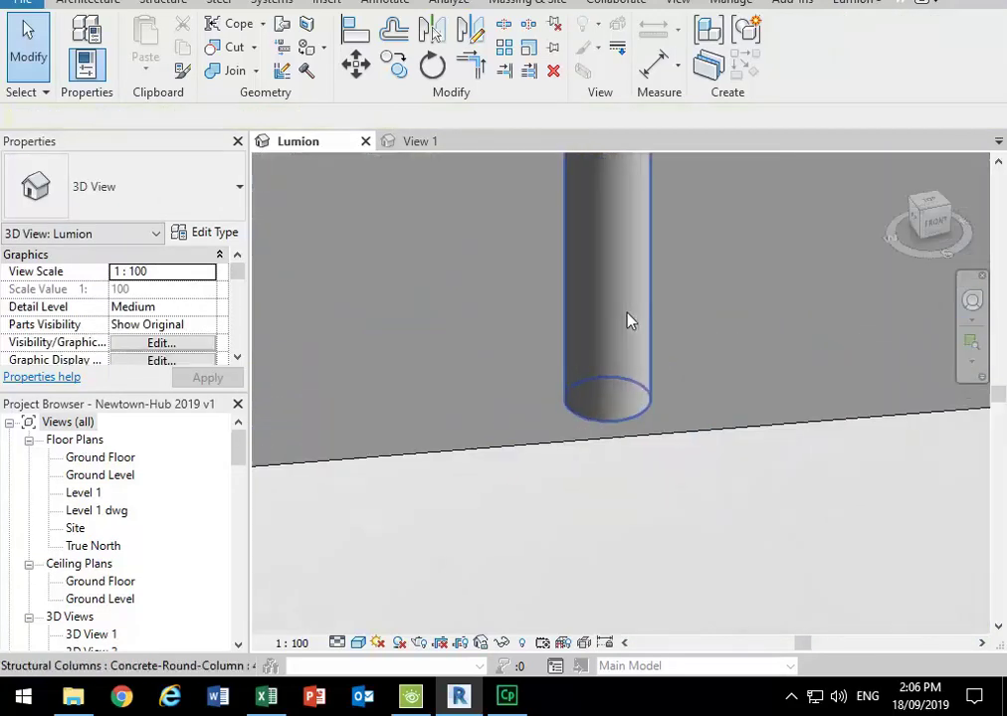
Step: Open the Structural Material of the 450mm Concrete-Round-Column for editing and show the appearance settings of Concrete, Cast-in-Place gray
{"action": "left_click", "coordinate": [628, 321]}
{"action": "scroll", "coordinate": [487, 413], "scroll_direction": "down", "scroll_amount": 3}
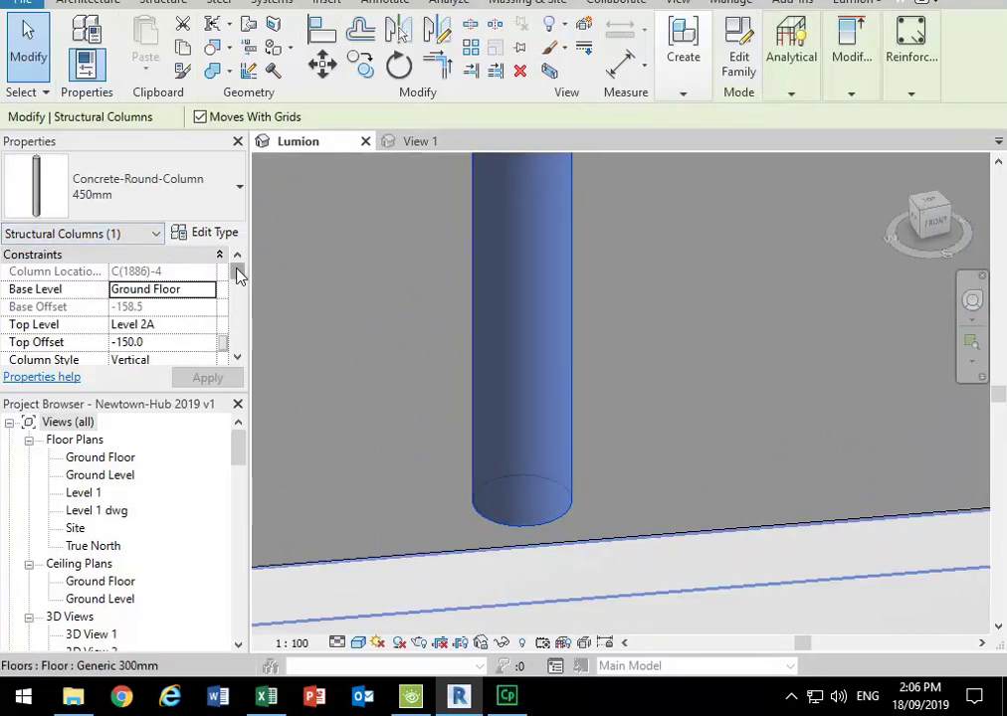
{"action": "mouse_move", "coordinate": [239, 276]}
{"action": "left_mouse_down"}
{"action": "mouse_move", "coordinate": [240, 304]}
{"action": "mouse_move", "coordinate": [241, 260]}
{"action": "mouse_move", "coordinate": [240, 300]}
{"action": "left_mouse_up"}
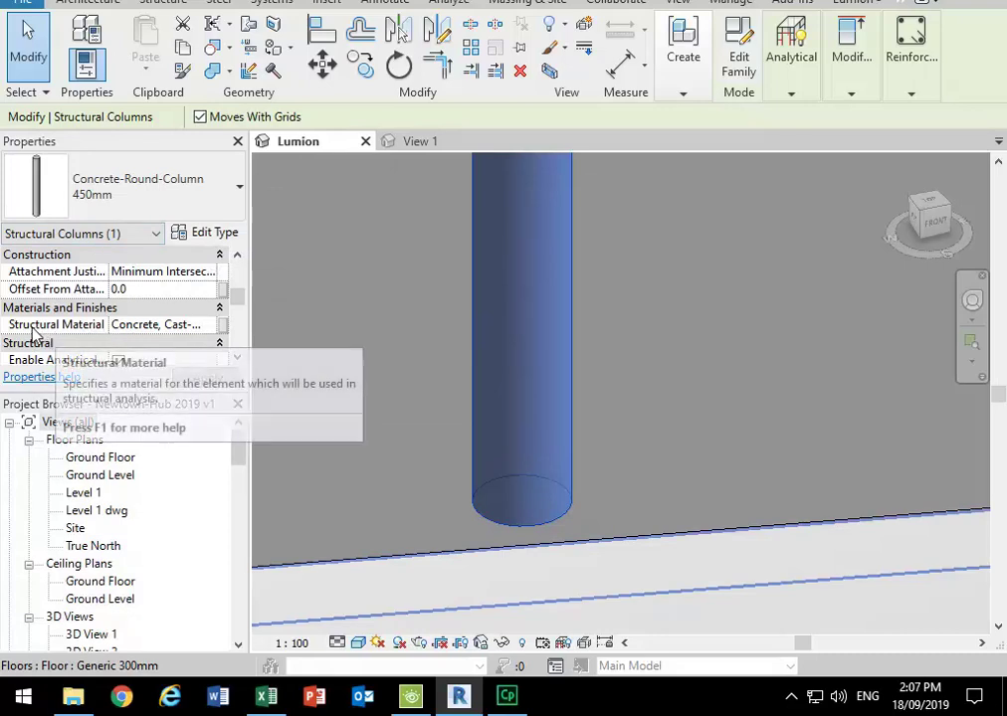
{"action": "left_click", "coordinate": [179, 325]}
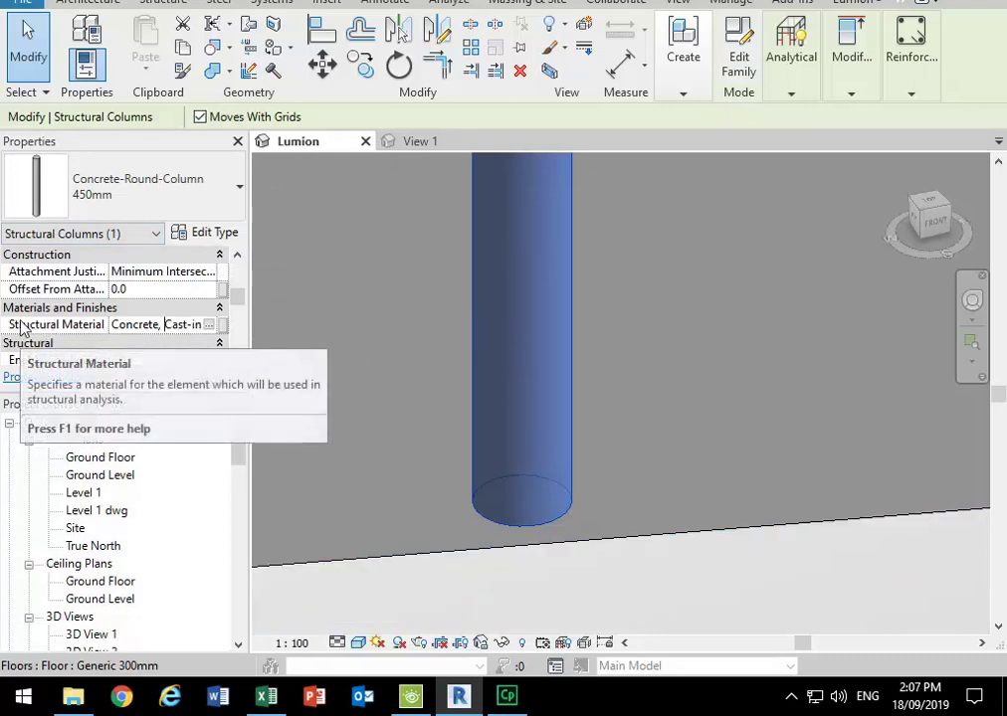
{"action": "left_click", "coordinate": [210, 325]}
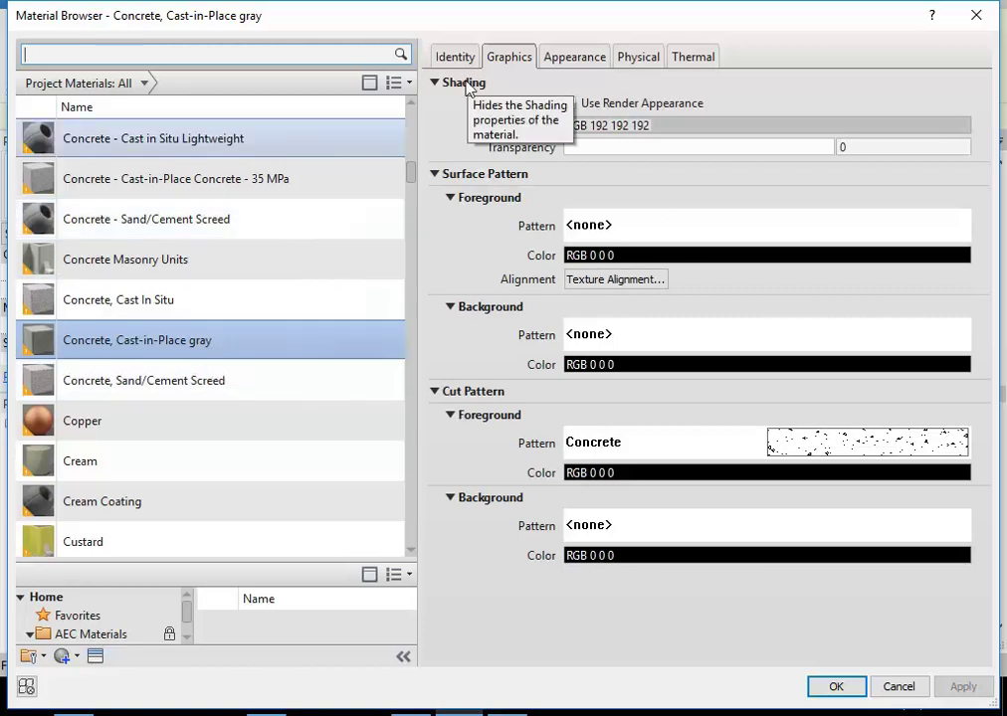
{"action": "left_click", "coordinate": [575, 58]}
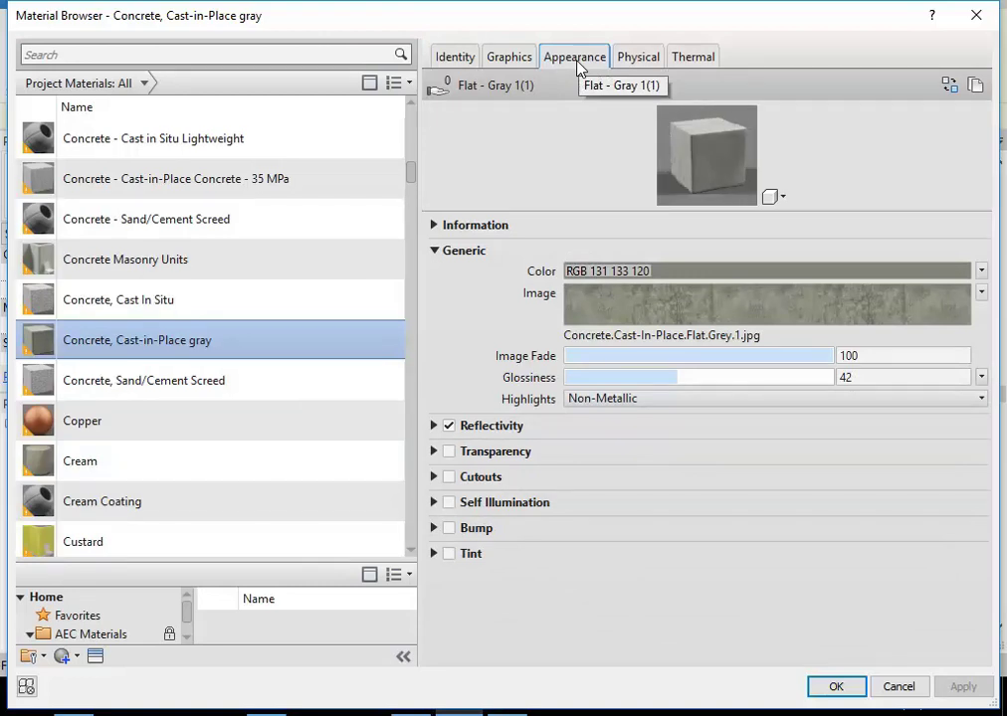
Step: Examine the concrete texture files offered for the material's appearance image, and close the file selection without choosing one
{"action": "left_click", "coordinate": [678, 338]}
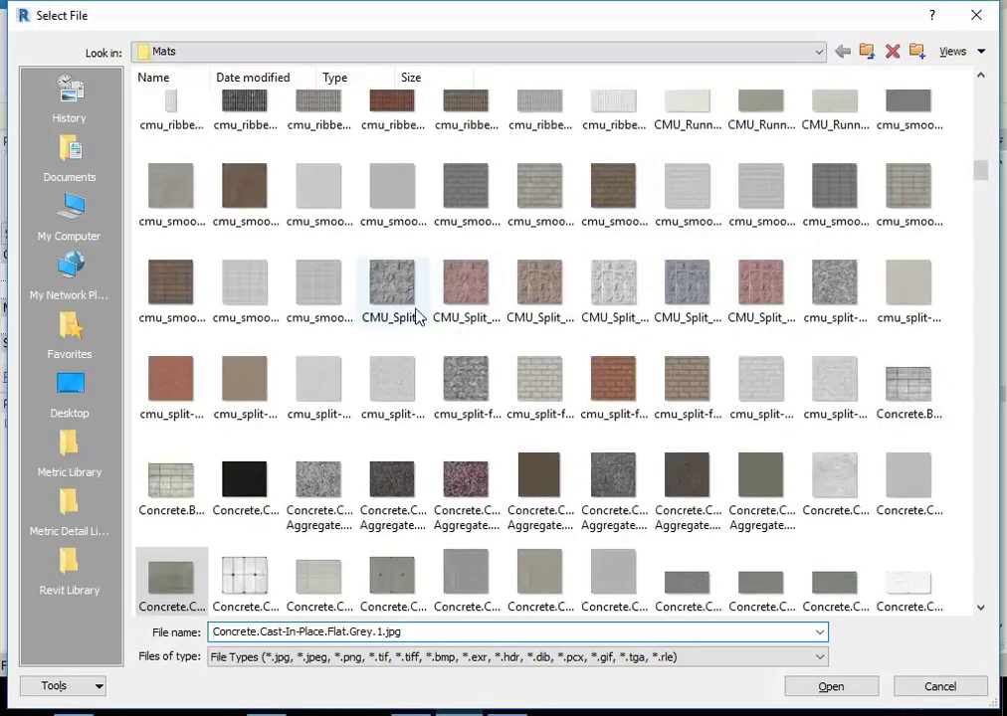
{"action": "scroll", "coordinate": [419, 314], "scroll_direction": "down", "scroll_amount": 3}
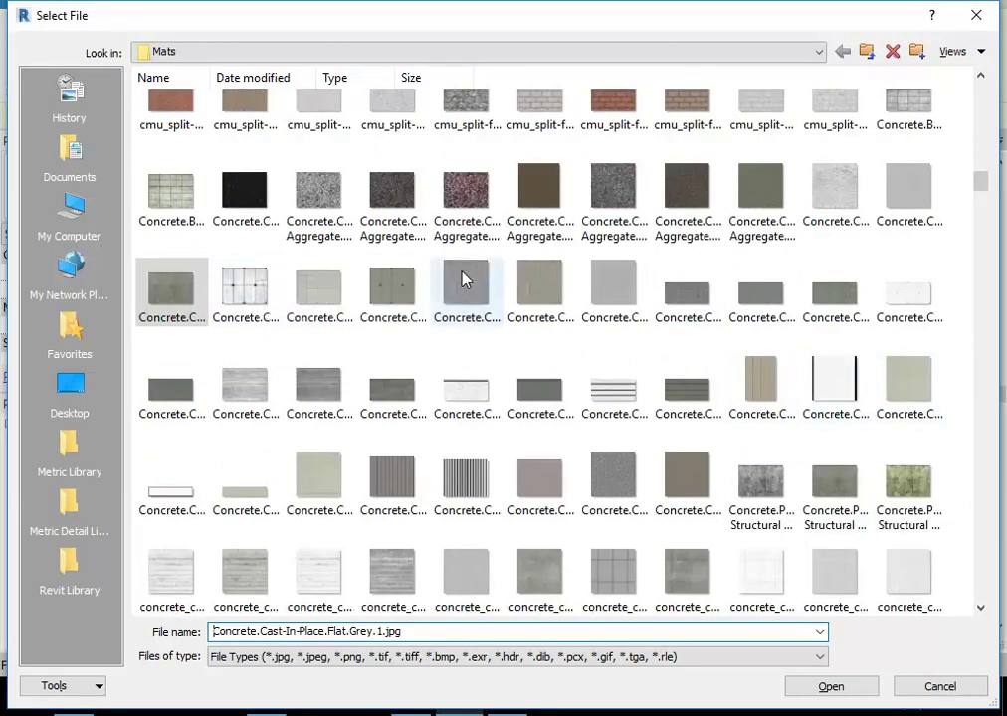
{"action": "left_click", "coordinate": [957, 686]}
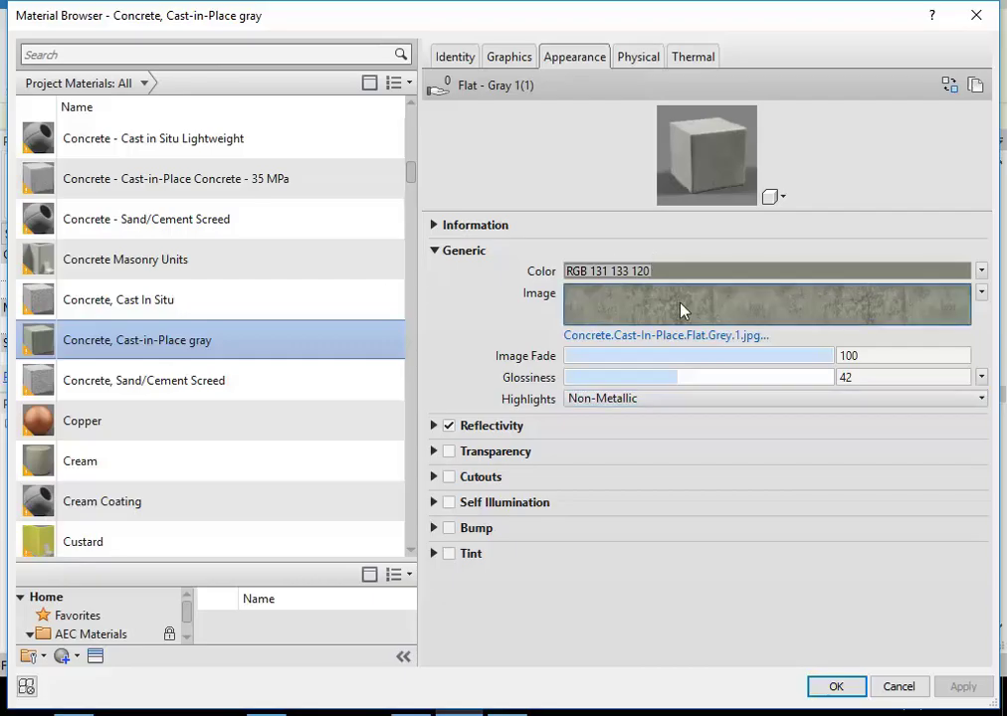
Step: Reopen the file selection for the appearance image and copy the Concrete.Cast-In-Place.Flat.Grey.1.jpg texture from the Mats folder
{"action": "mouse_move", "coordinate": [660, 320]}
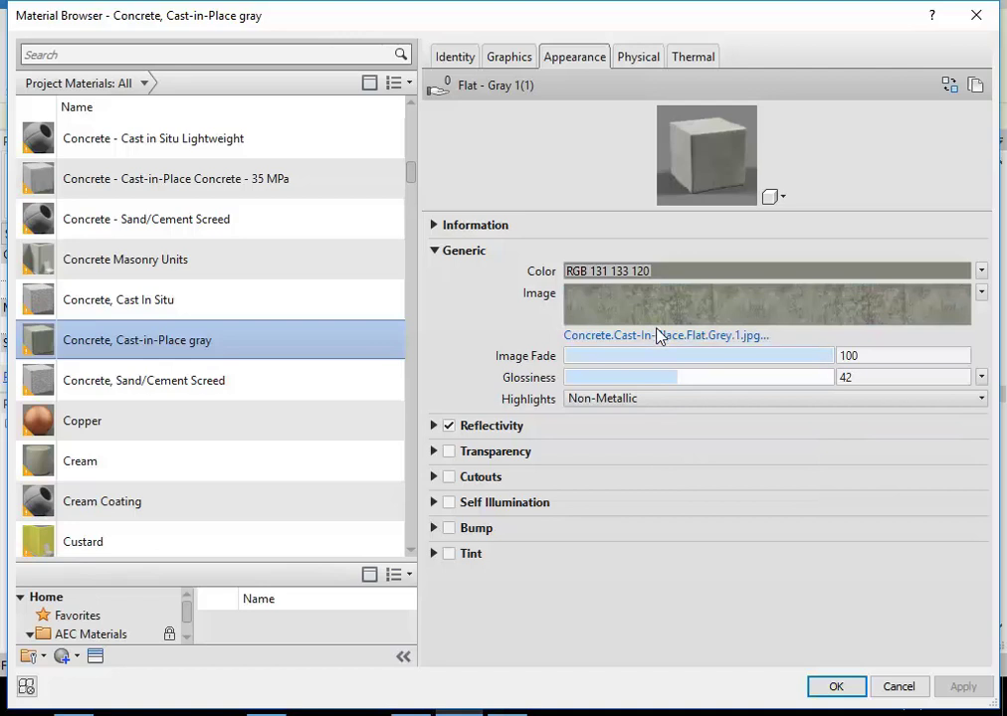
{"action": "left_click", "coordinate": [662, 337]}
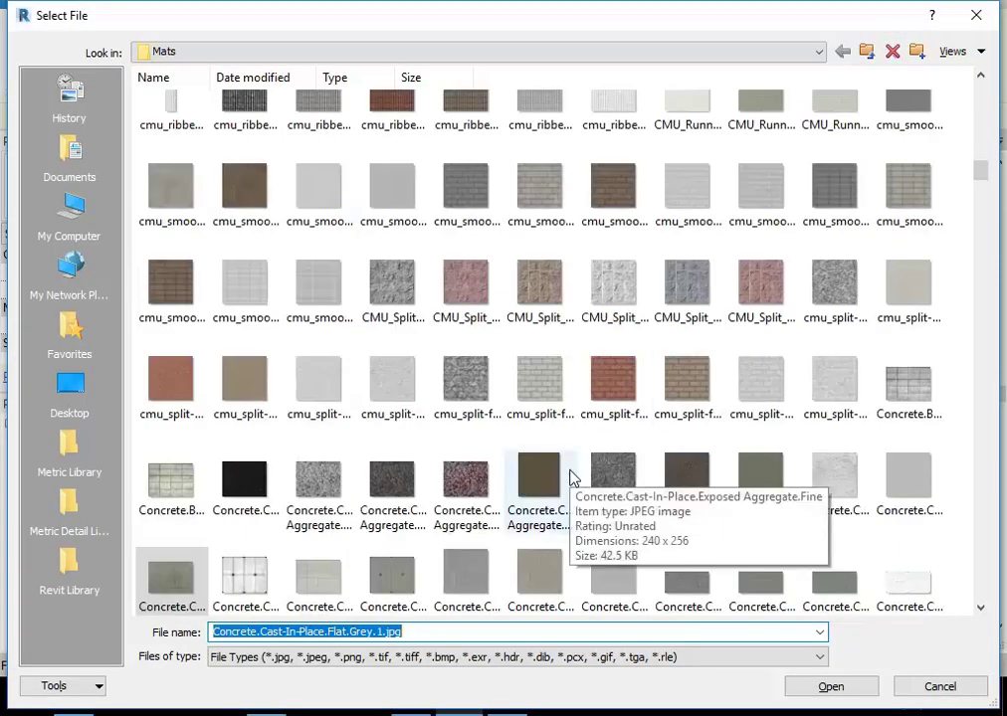
{"action": "scroll", "coordinate": [572, 479], "scroll_direction": "down", "scroll_amount": 2}
{"action": "right_click", "coordinate": [163, 444]}
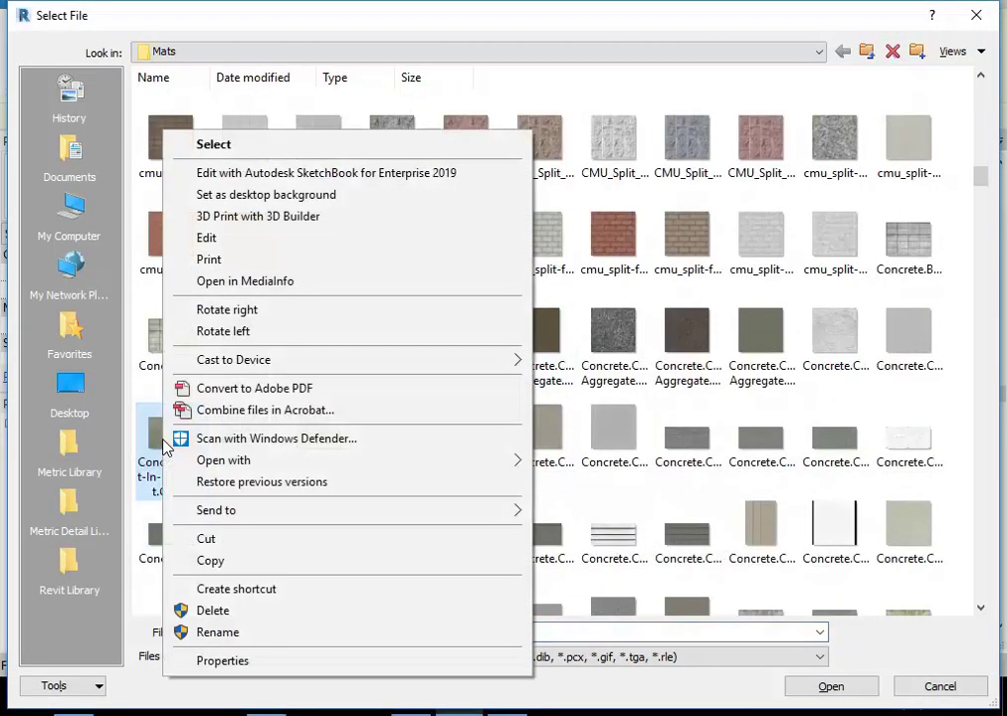
{"action": "left_click", "coordinate": [212, 563]}
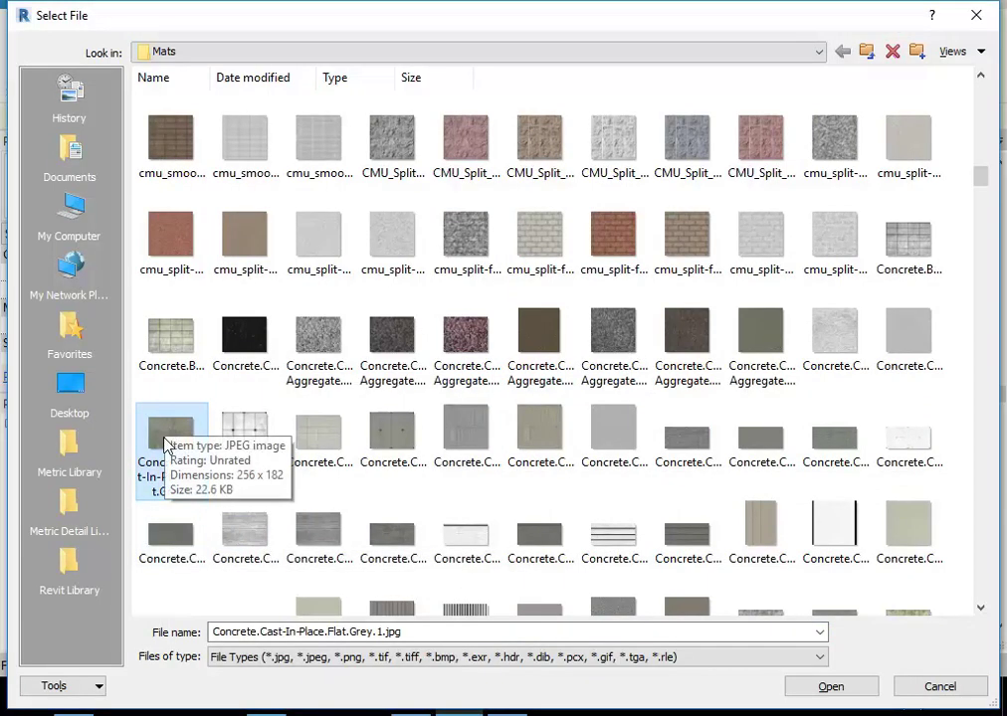
Step: Examine the folder path of the Mats textures and browse through its images, leaving the material's image unchanged
{"action": "left_click", "coordinate": [383, 54]}
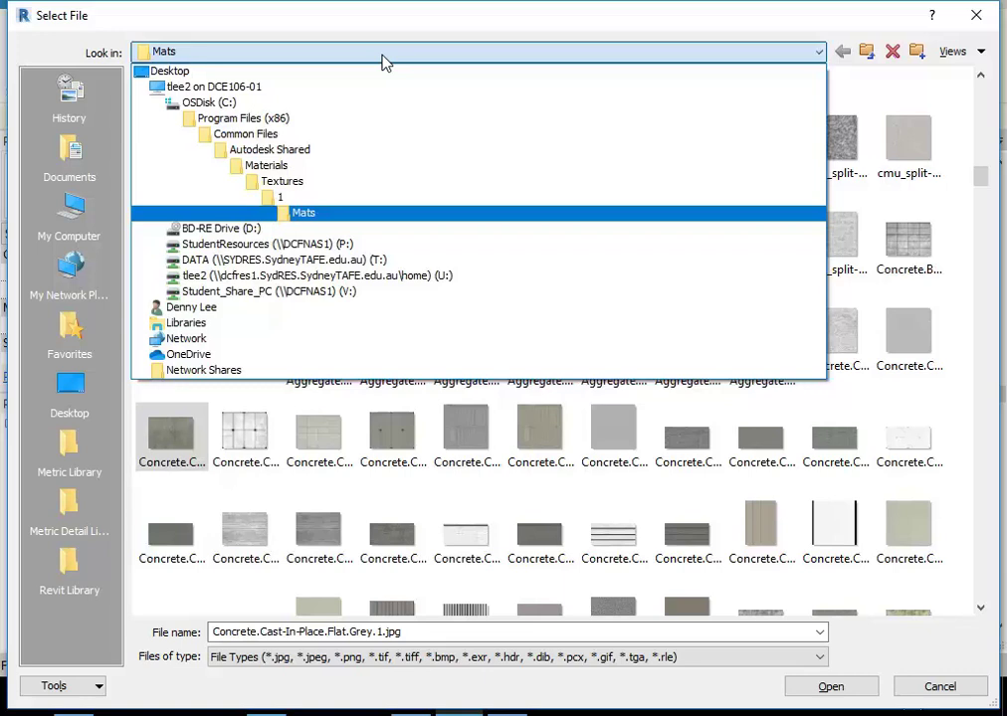
{"action": "left_click", "coordinate": [384, 60]}
{"action": "scroll", "coordinate": [460, 368], "scroll_direction": "down", "scroll_amount": 10}
{"action": "scroll", "coordinate": [466, 375], "scroll_direction": "down", "scroll_amount": 15}
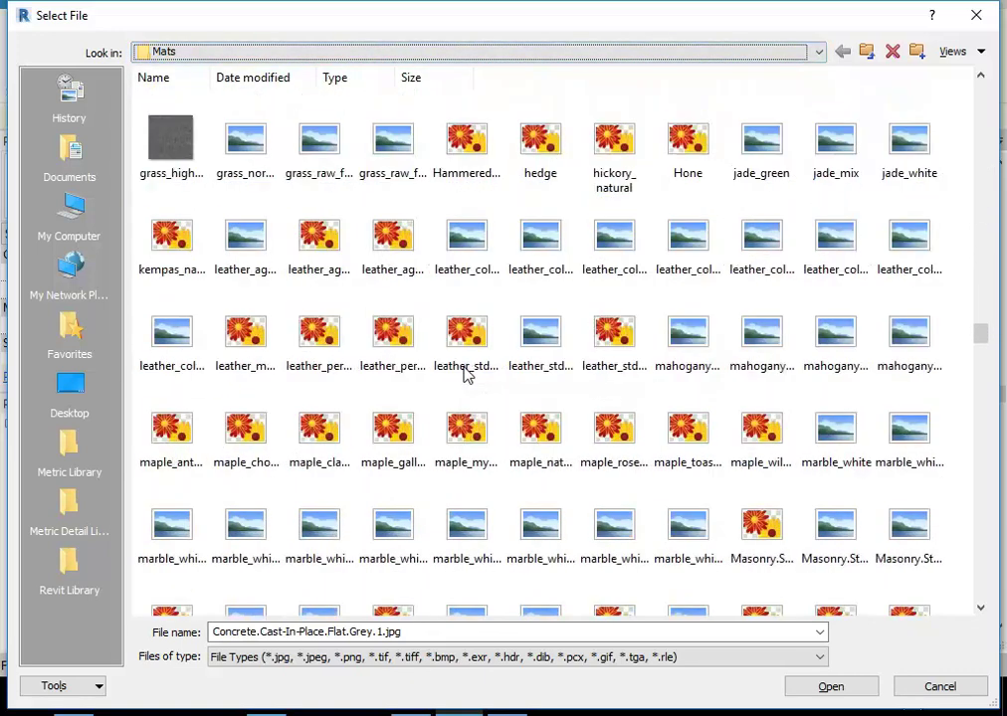
{"action": "scroll", "coordinate": [465, 375], "scroll_direction": "down", "scroll_amount": 15}
{"action": "scroll", "coordinate": [466, 375], "scroll_direction": "down", "scroll_amount": 15}
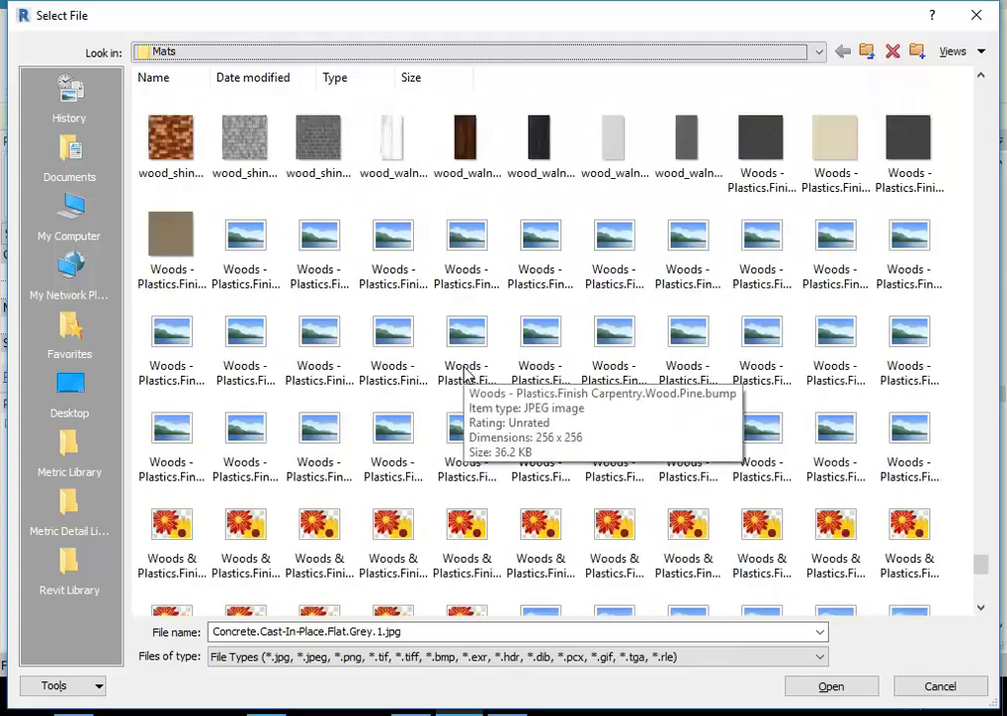
{"action": "scroll", "coordinate": [466, 375], "scroll_direction": "down", "scroll_amount": 15}
{"action": "scroll", "coordinate": [465, 376], "scroll_direction": "up", "scroll_amount": 15}
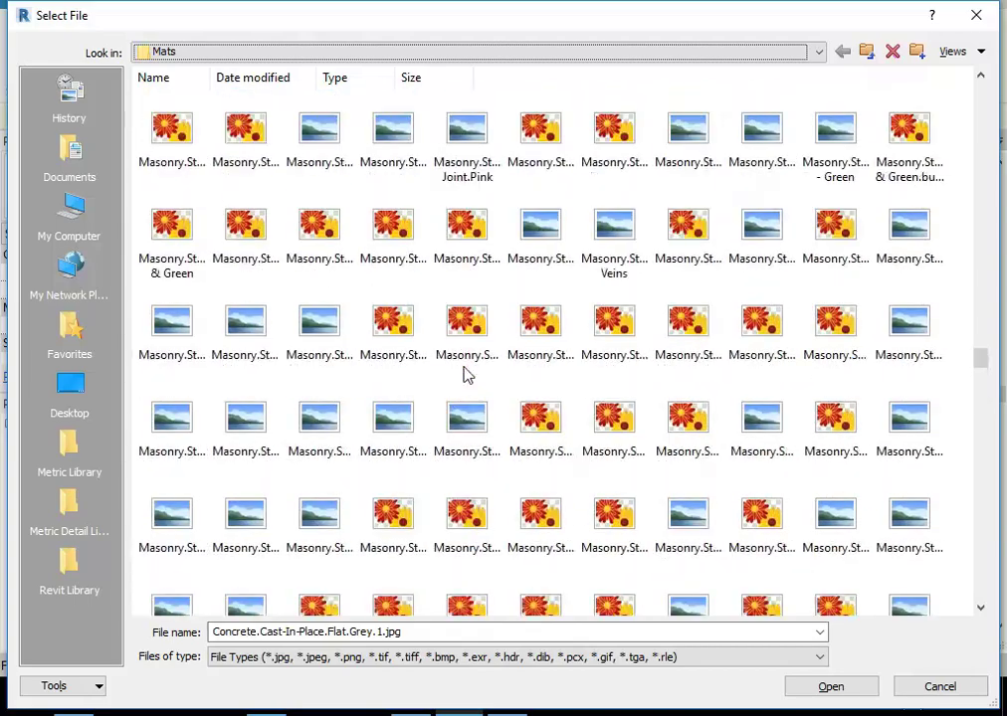
{"action": "scroll", "coordinate": [465, 375], "scroll_direction": "up", "scroll_amount": 10}
{"action": "scroll", "coordinate": [466, 376], "scroll_direction": "up", "scroll_amount": 15}
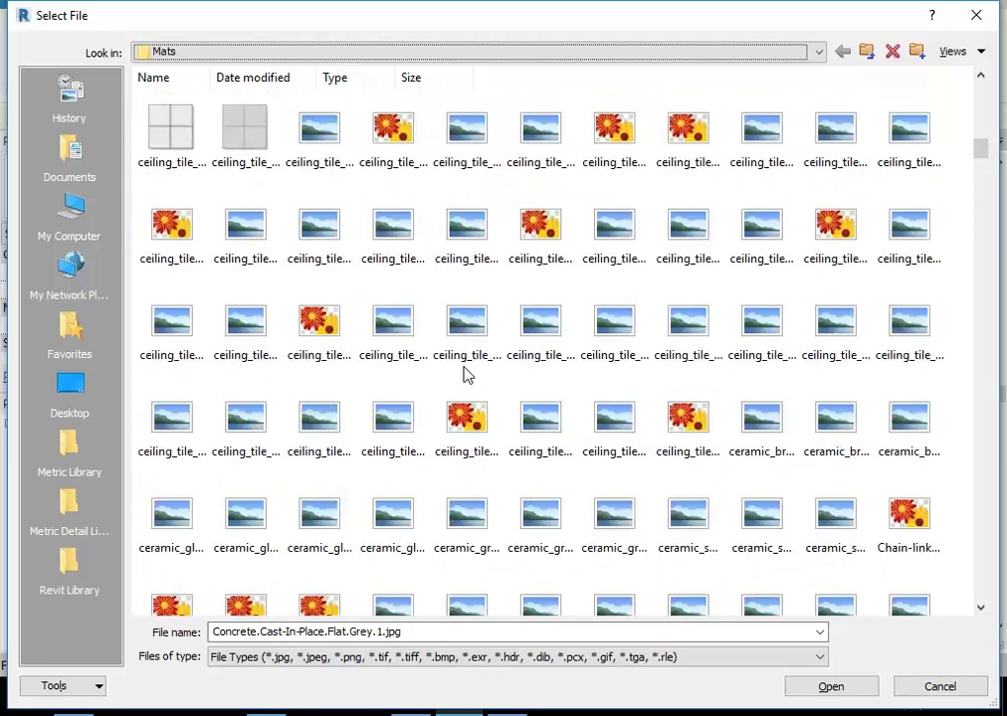
{"action": "scroll", "coordinate": [468, 375], "scroll_direction": "up", "scroll_amount": 10}
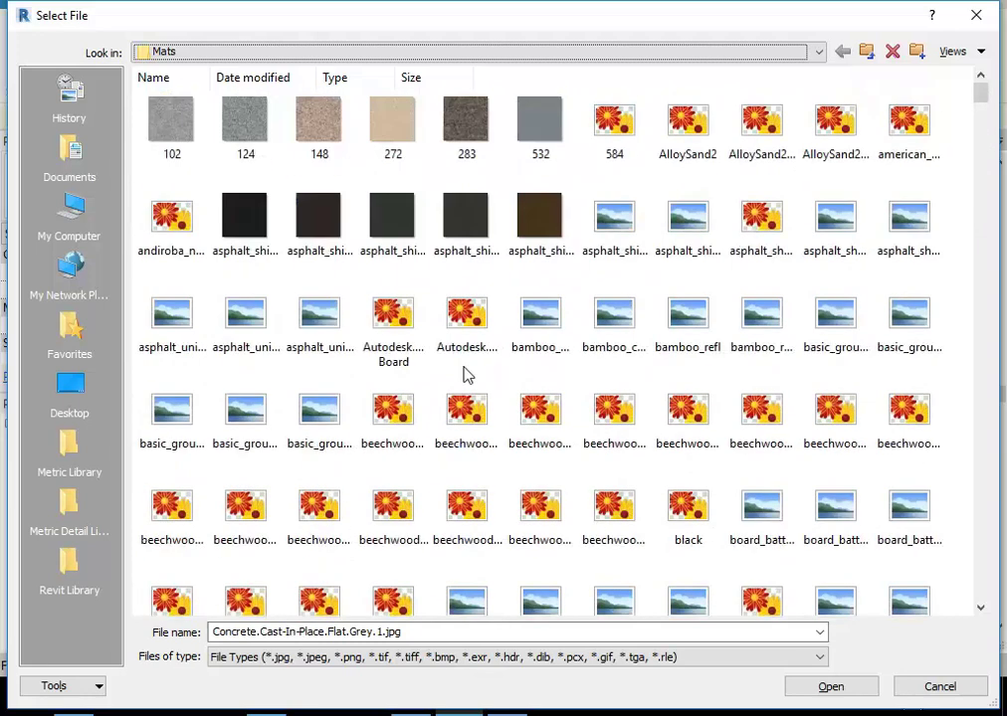
{"action": "left_click", "coordinate": [465, 54]}
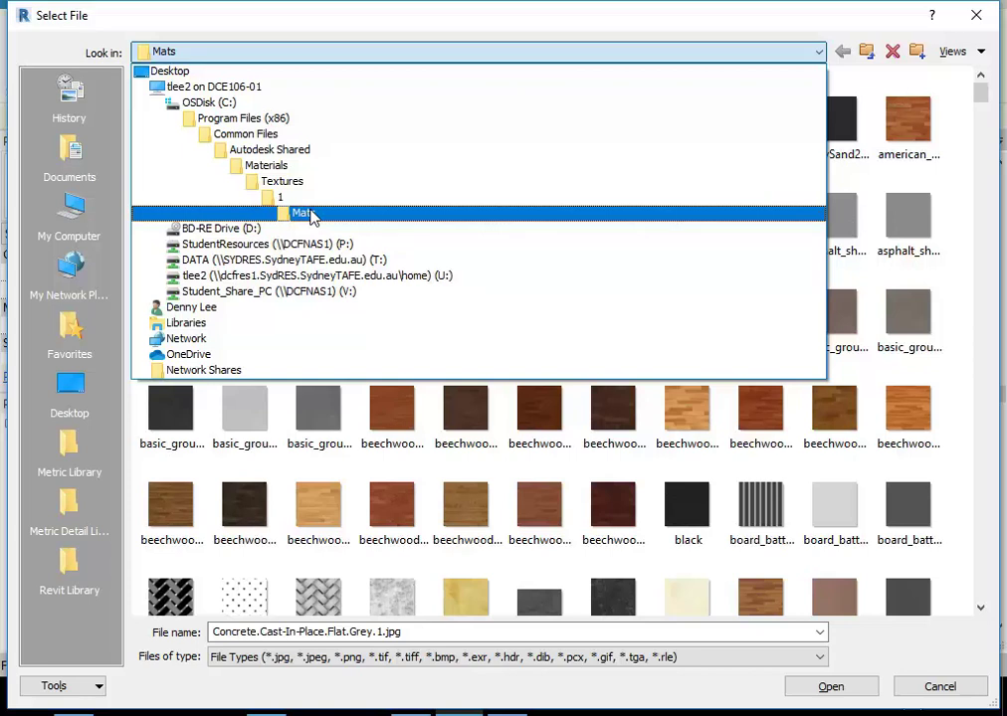
{"action": "left_click", "coordinate": [350, 55]}
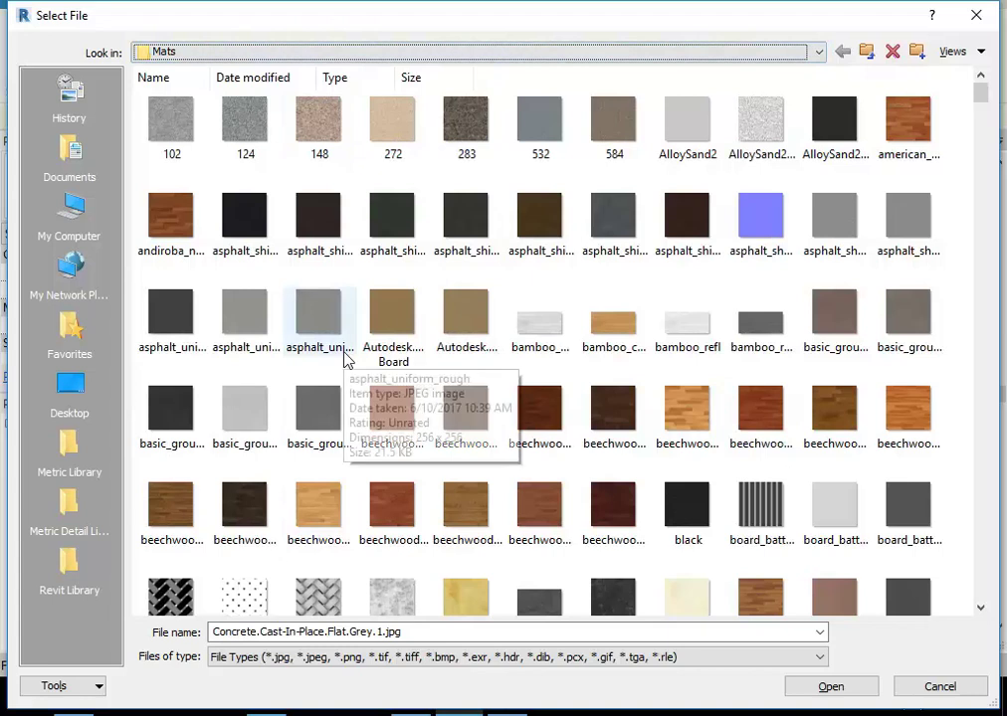
{"action": "scroll", "coordinate": [347, 360], "scroll_direction": "down", "scroll_amount": 5}
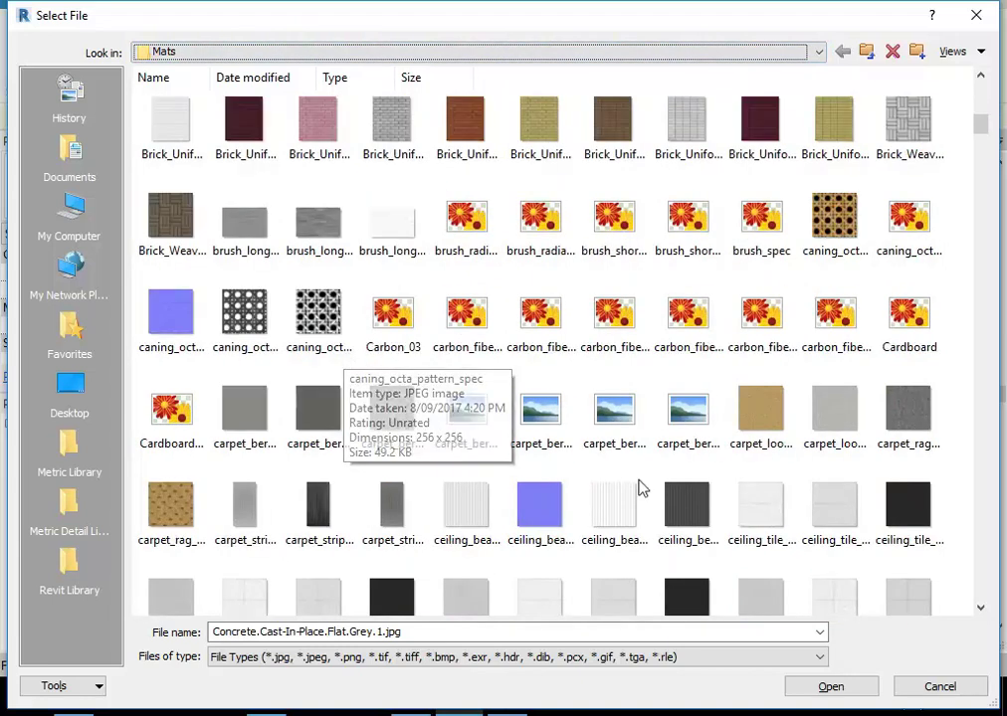
{"action": "left_click", "coordinate": [937, 687]}
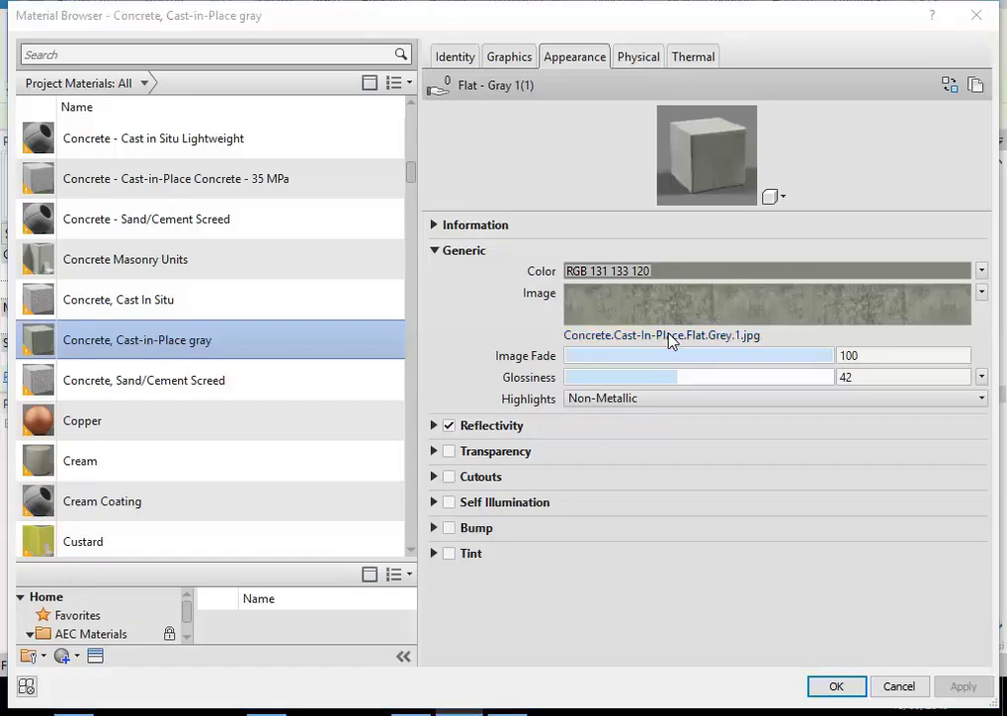
Step: From the appearance image's file selection, copy the column material's current texture file, Concrete.Cast-In-Place.Flat.Grey.1.jpg
{"action": "left_click", "coordinate": [670, 337]}
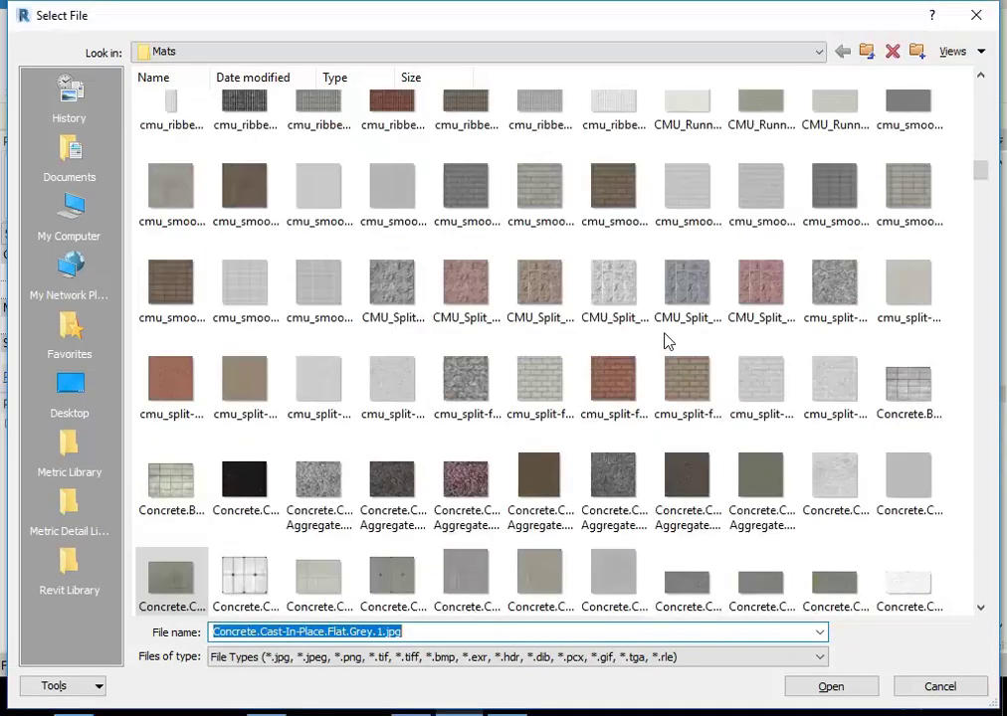
{"action": "right_click", "coordinate": [167, 582]}
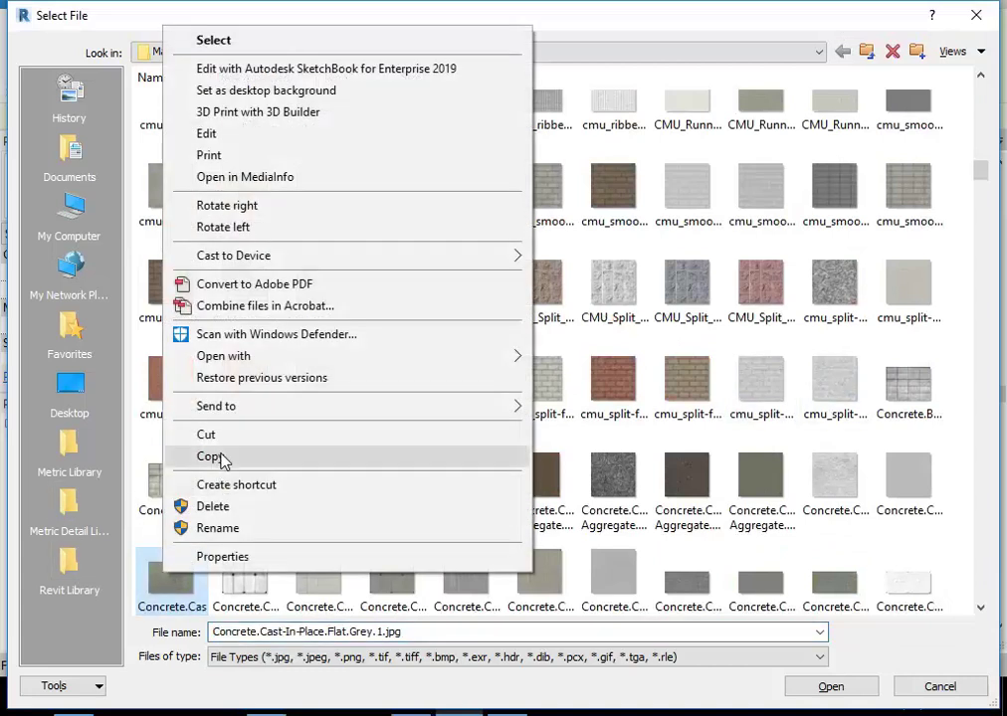
{"action": "left_click", "coordinate": [218, 457]}
Step: Paste the copied concrete texture into the Textures folder inside the 2019 folder on the U: network drive
{"action": "left_click", "coordinate": [72, 225]}
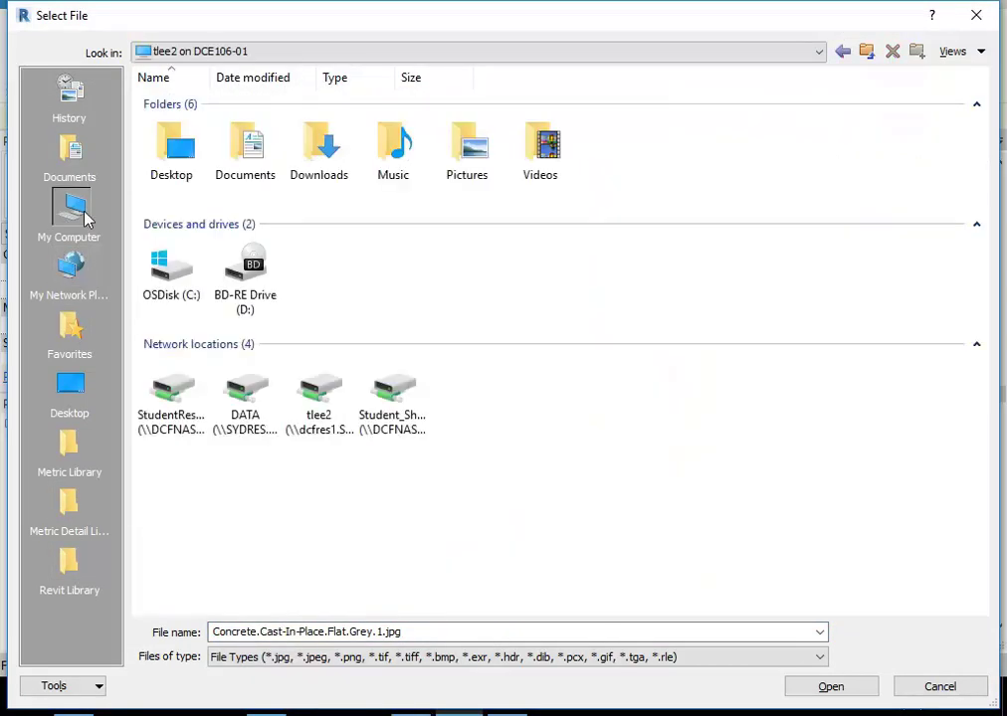
{"action": "double_click", "coordinate": [328, 403]}
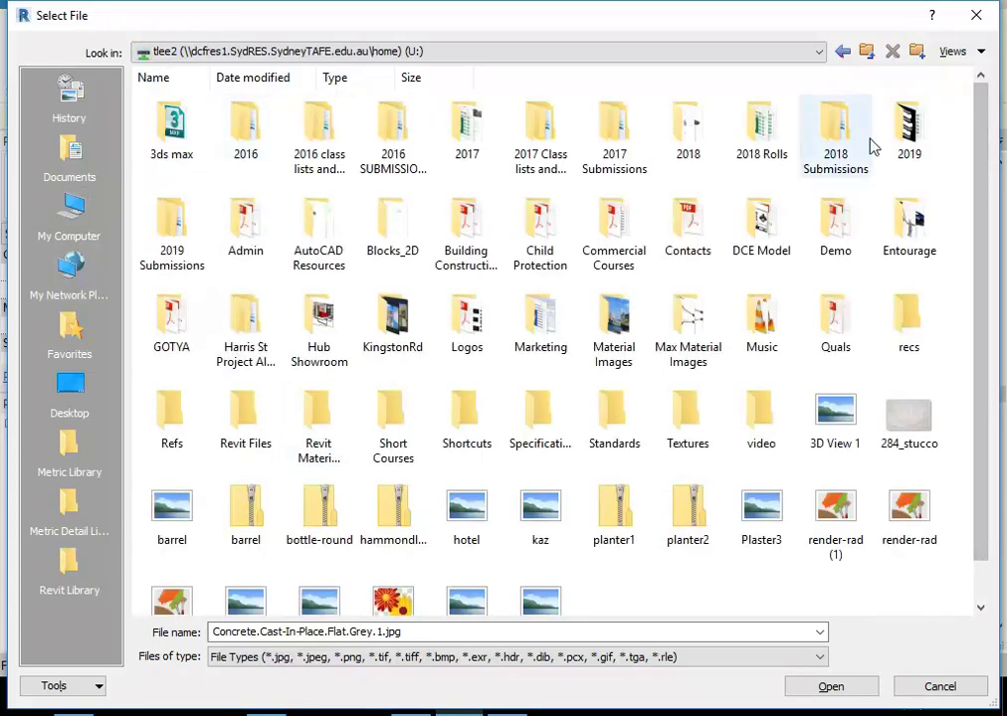
{"action": "double_click", "coordinate": [905, 134]}
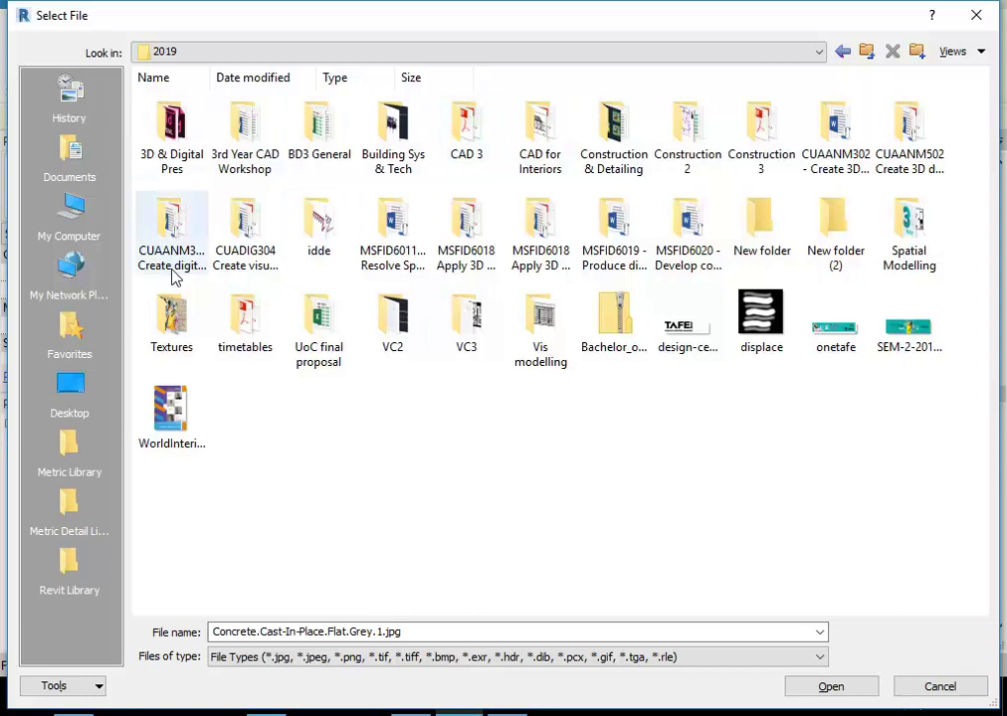
{"action": "double_click", "coordinate": [171, 318]}
{"action": "right_click", "coordinate": [341, 252]}
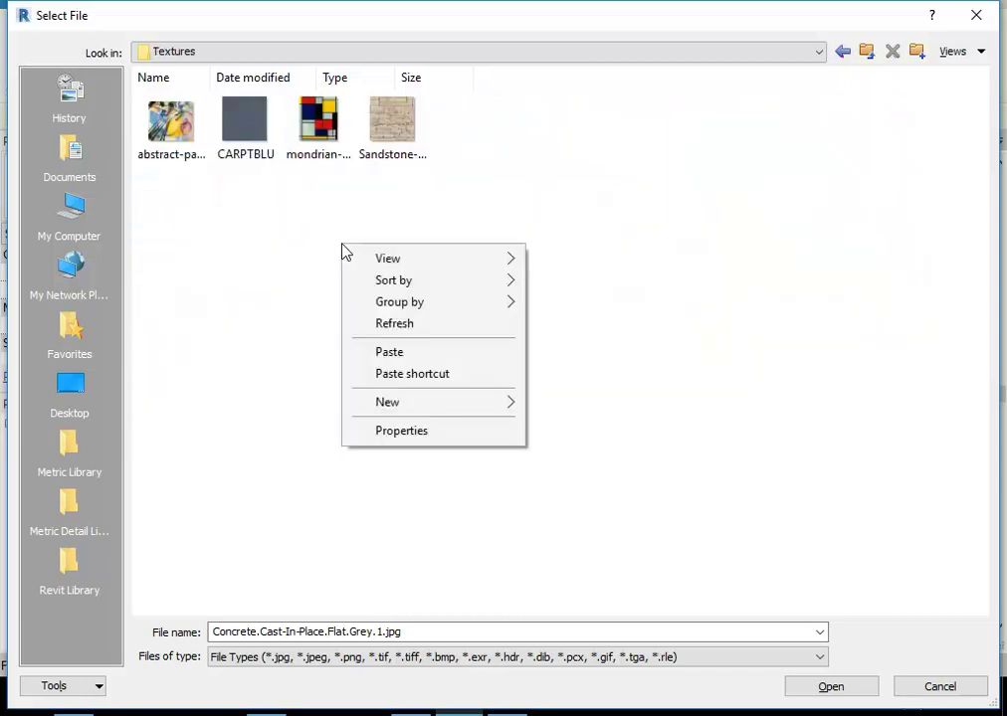
{"action": "left_click", "coordinate": [394, 353]}
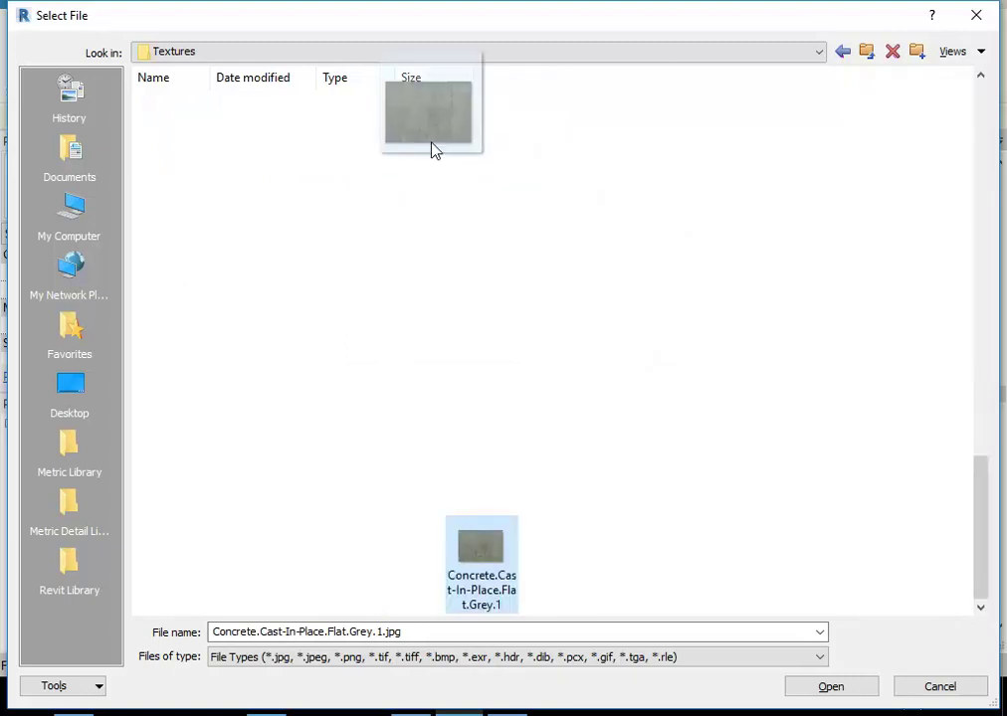
Step: Display the Textures folder's files as large icons and sort them by name
{"action": "left_click_drag", "start_coordinate": [980, 426], "coordinate": [971, 459]}
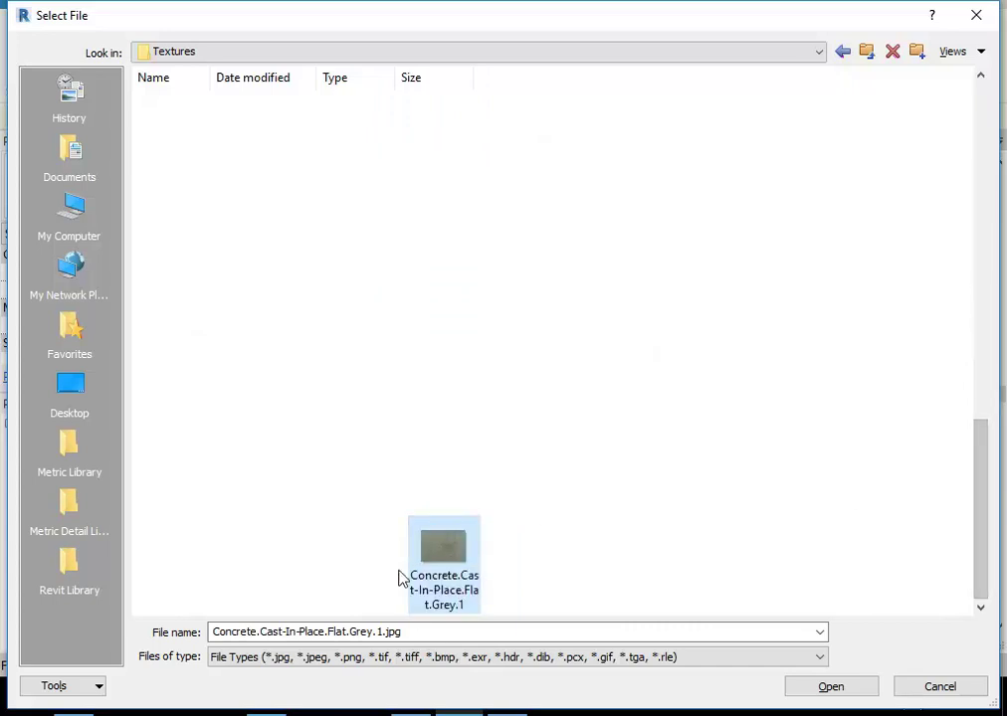
{"action": "left_click", "coordinate": [374, 324]}
{"action": "right_click", "coordinate": [340, 202]}
{"action": "mouse_move", "coordinate": [405, 215]}
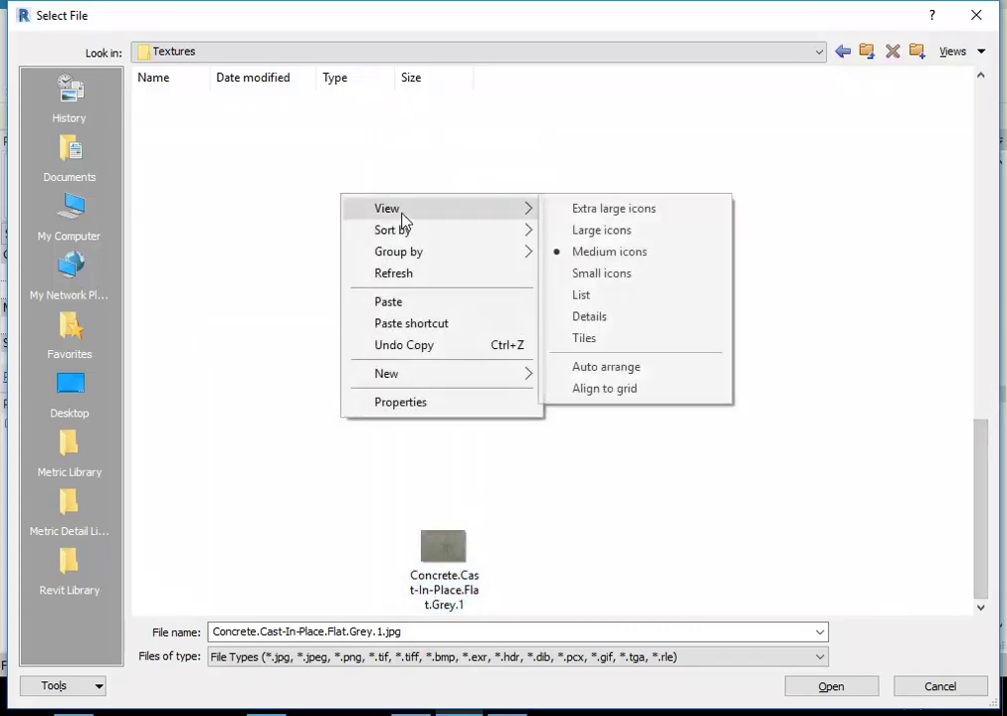
{"action": "left_click", "coordinate": [602, 230]}
{"action": "right_click", "coordinate": [493, 187]}
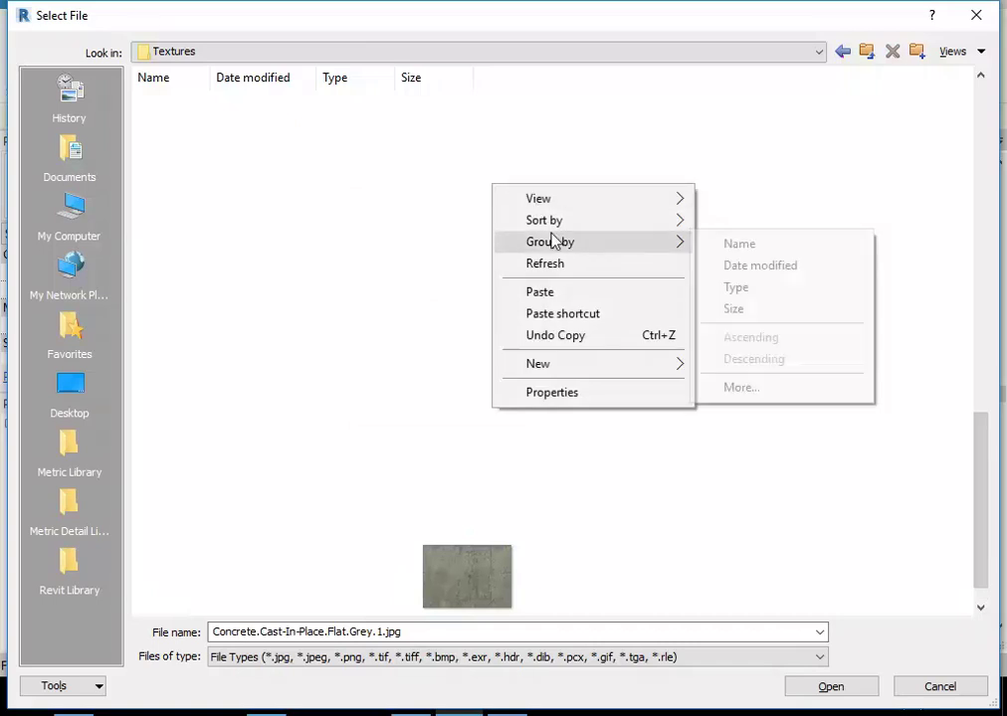
{"action": "mouse_move", "coordinate": [539, 223]}
{"action": "left_click", "coordinate": [748, 230]}
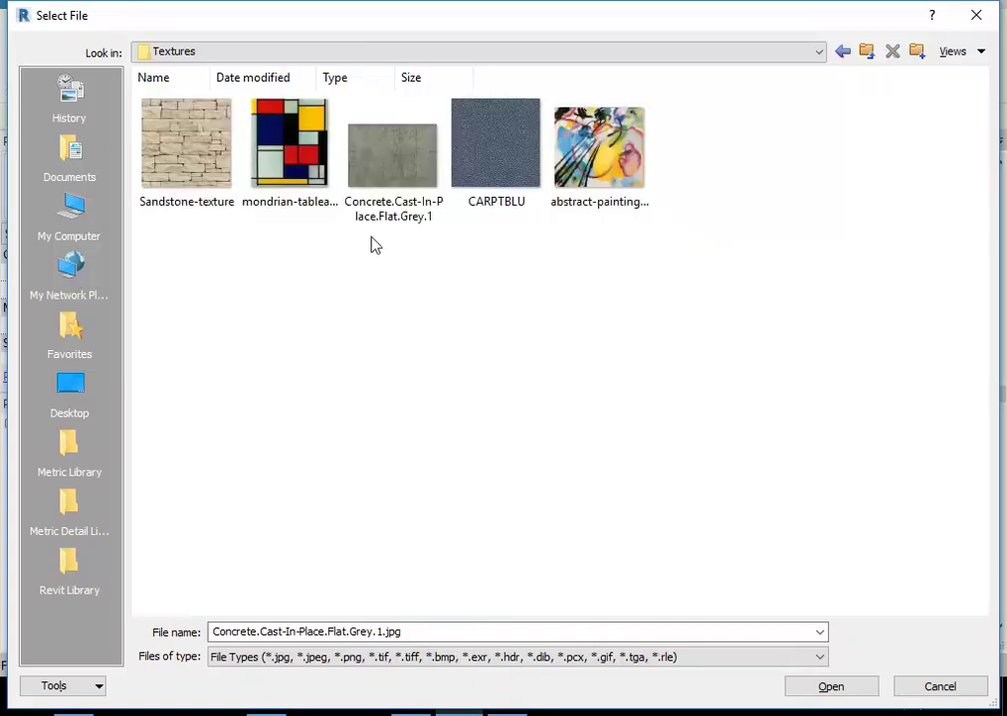
Step: Open Concrete.Cast-In-Place.Flat.Grey.1 from the Textures folder with Adobe Photoshop CC 2018 and cancel the file selection
{"action": "left_click", "coordinate": [400, 174]}
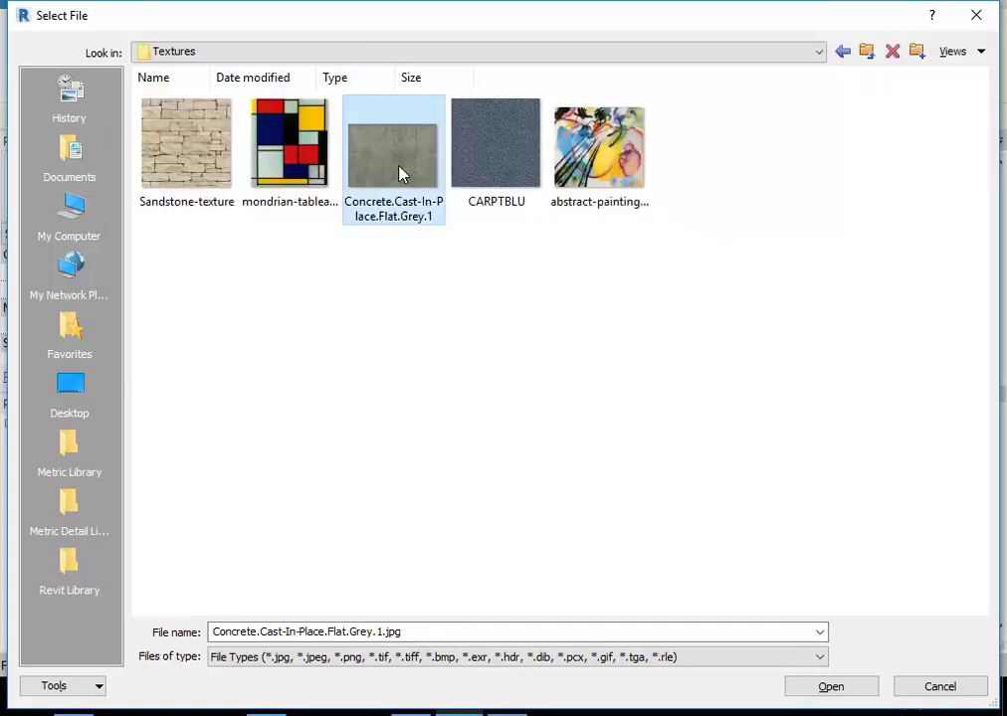
{"action": "right_click", "coordinate": [400, 174]}
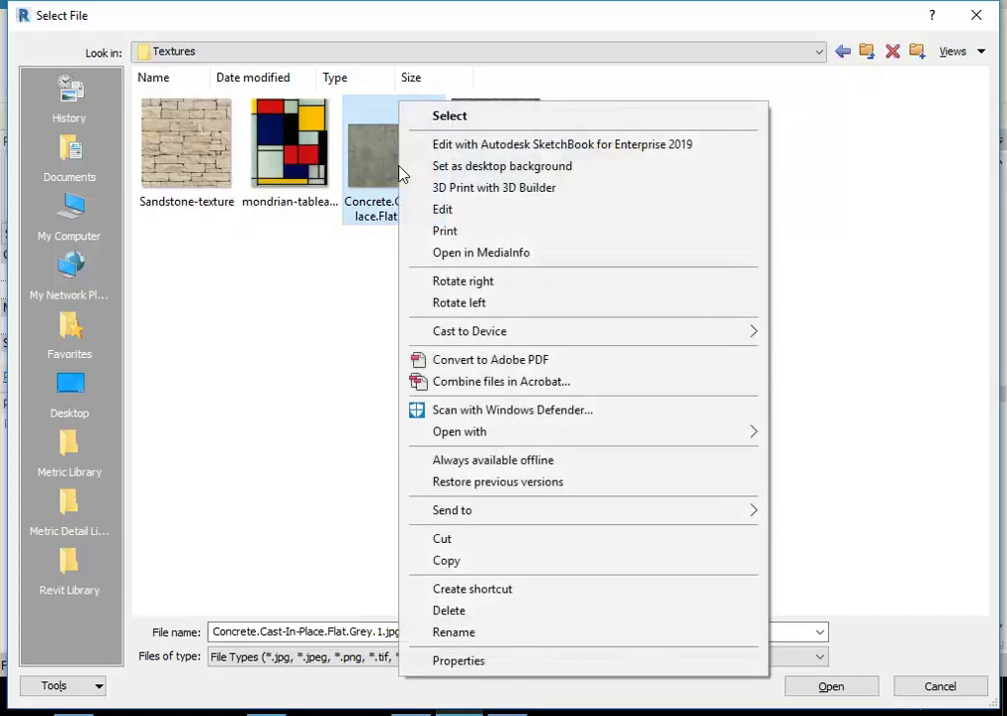
{"action": "mouse_move", "coordinate": [442, 435]}
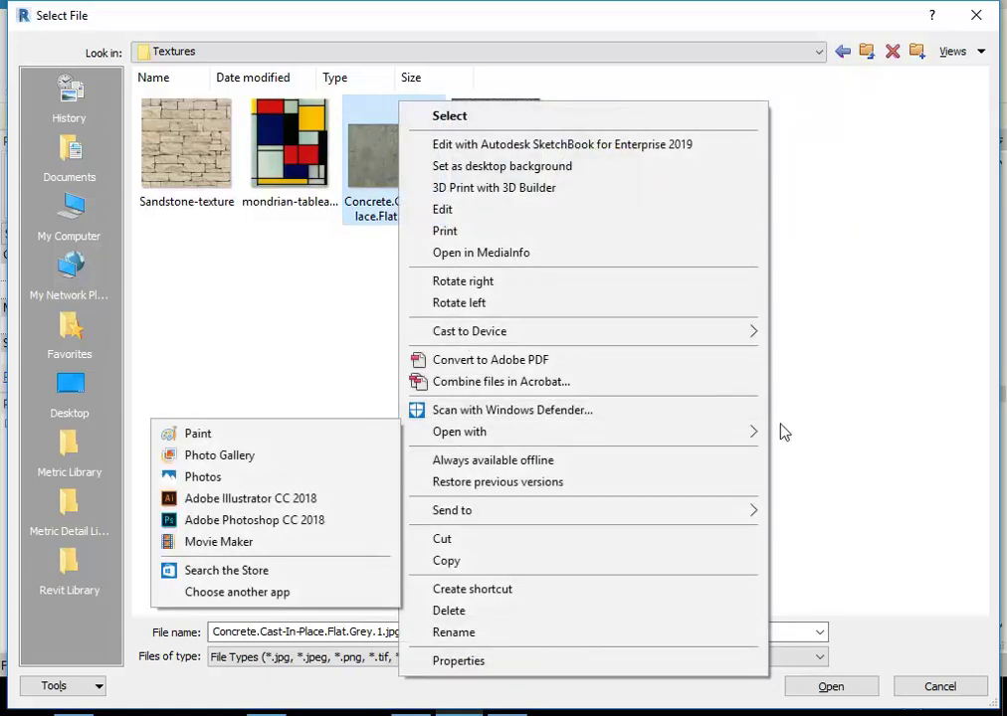
{"action": "left_click", "coordinate": [294, 524]}
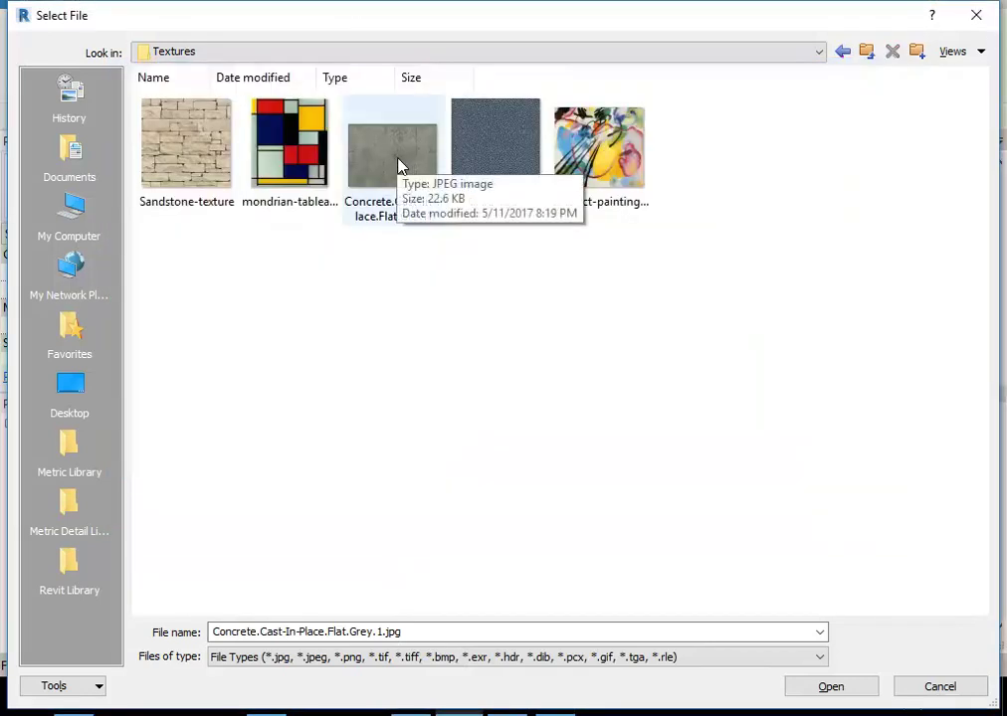
{"action": "left_click", "coordinate": [929, 697]}
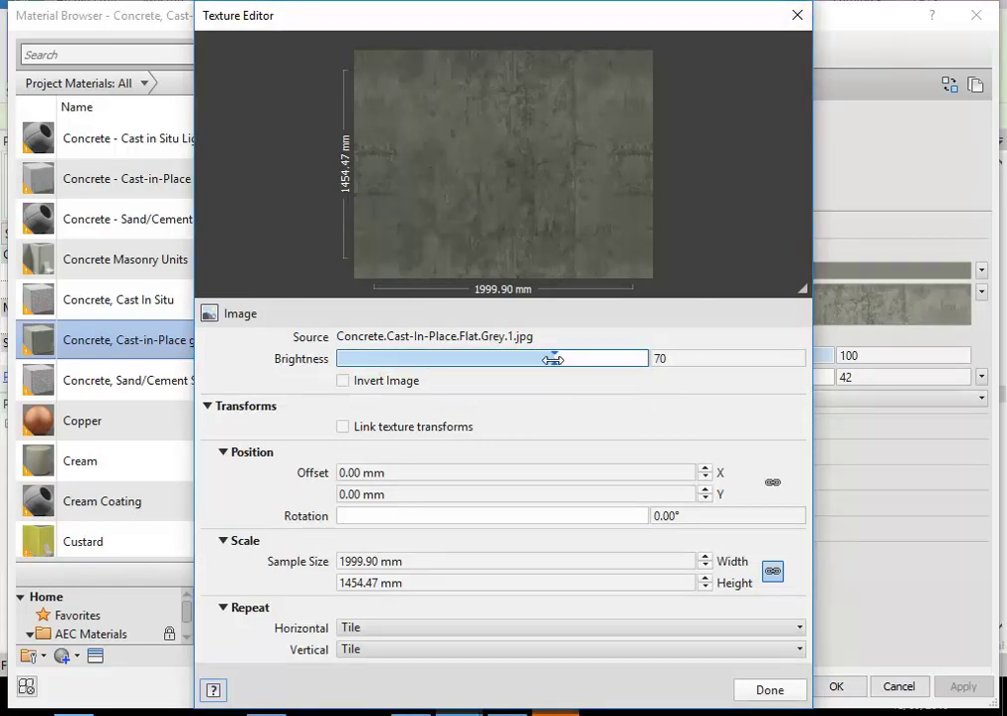
{"action": "left_click_drag", "start_coordinate": [553, 361], "coordinate": [580, 362]}
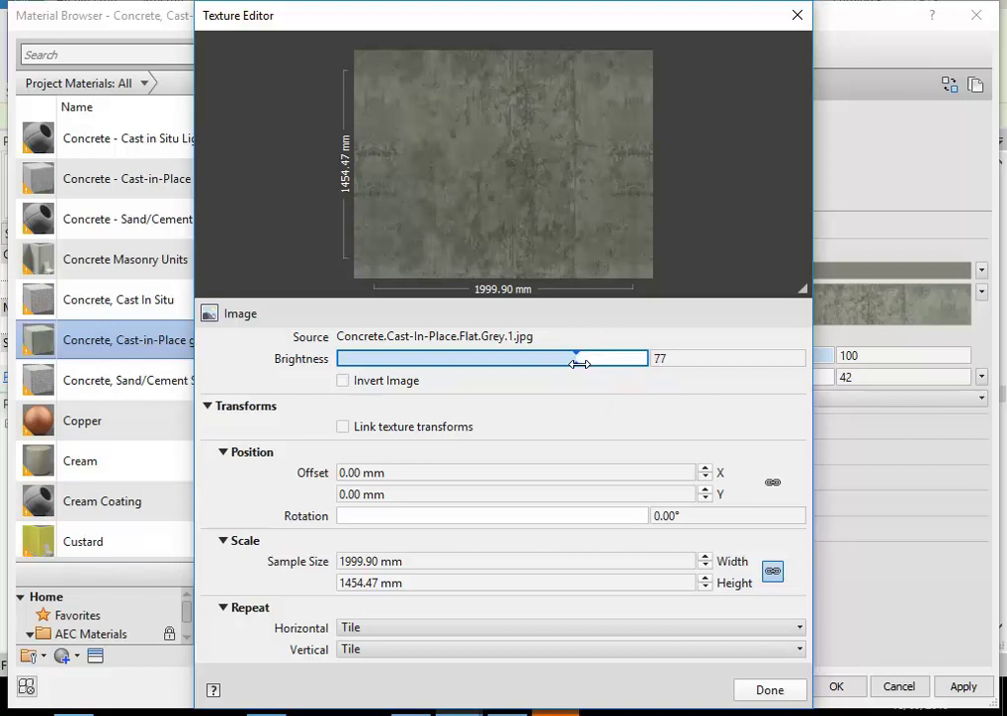
{"action": "left_click", "coordinate": [769, 689]}
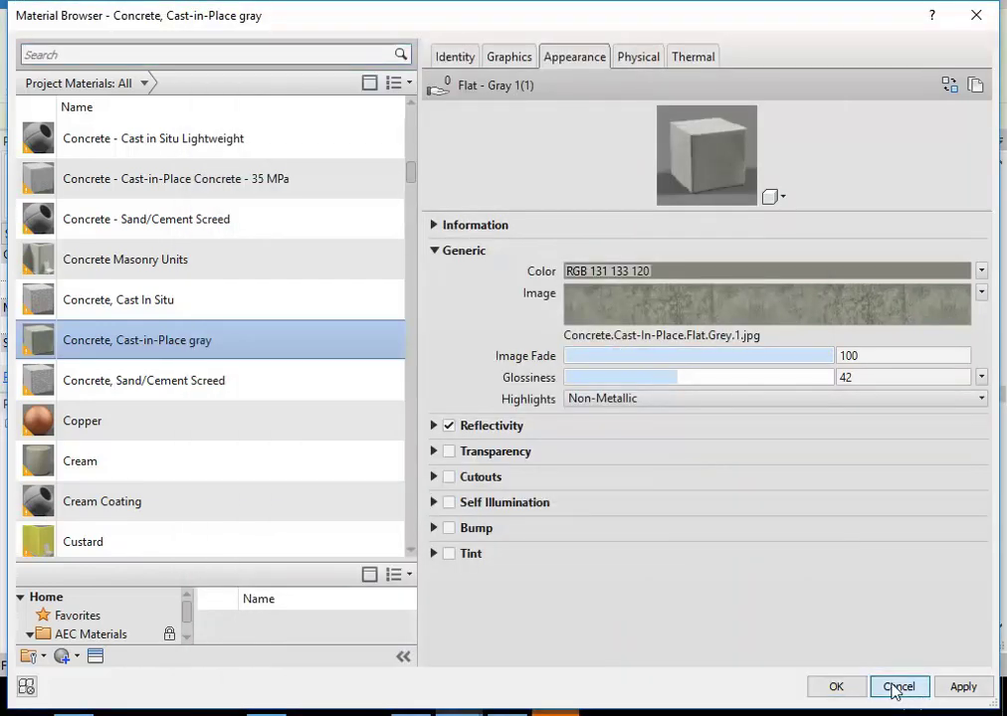
{"action": "left_click", "coordinate": [893, 687]}
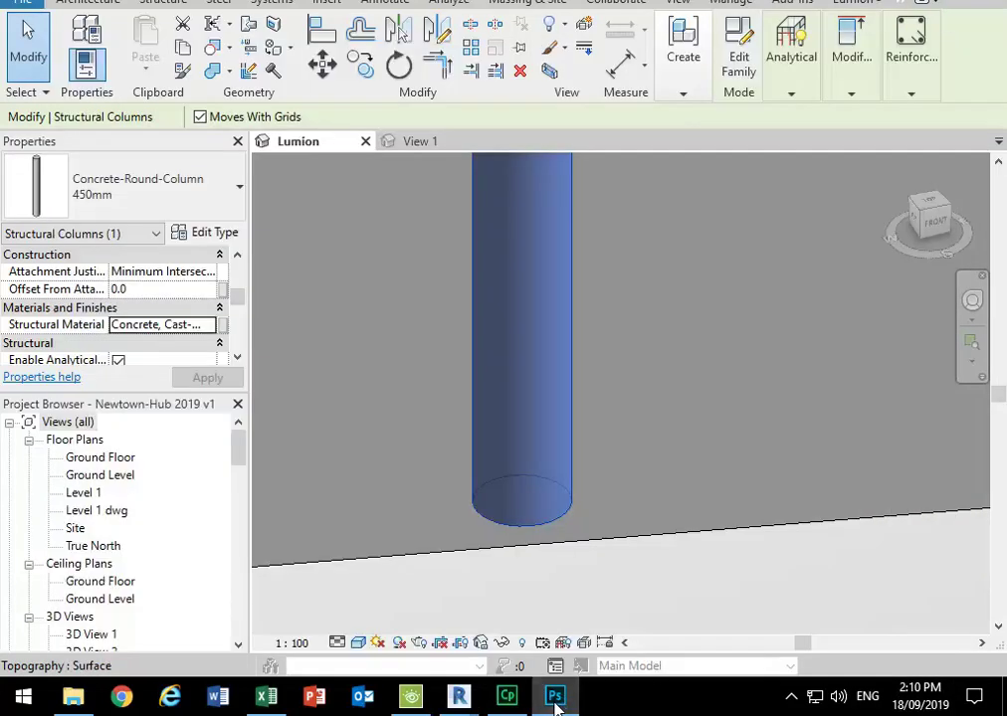
Step: Switch to Photoshop, maximize its window, and unlock the concrete texture's Background layer
{"action": "left_click", "coordinate": [555, 698]}
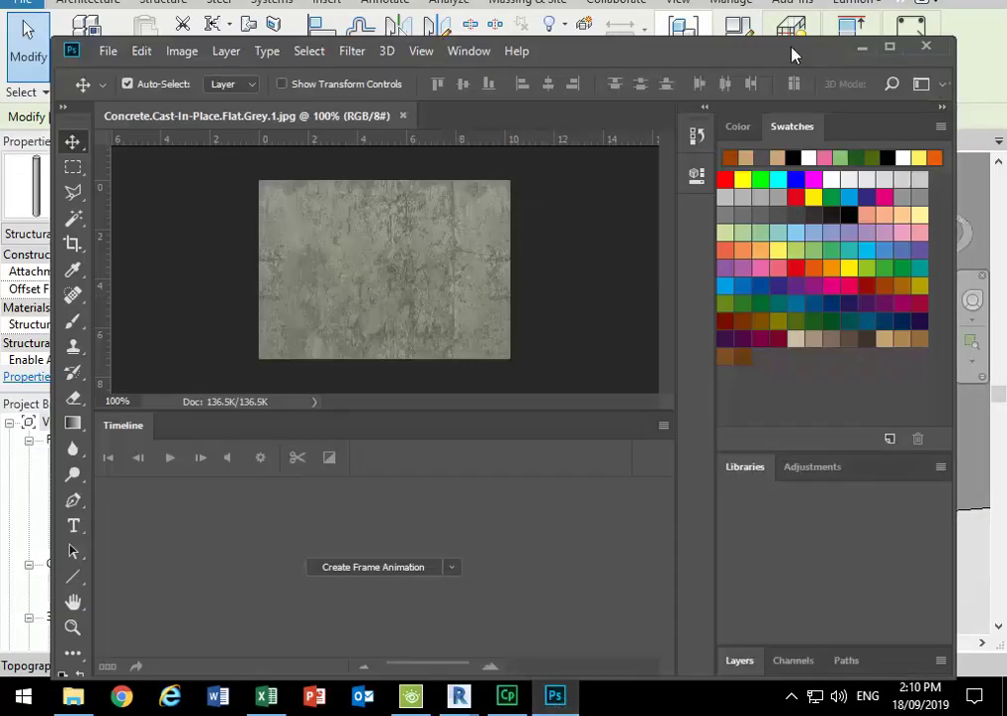
{"action": "left_click", "coordinate": [891, 48]}
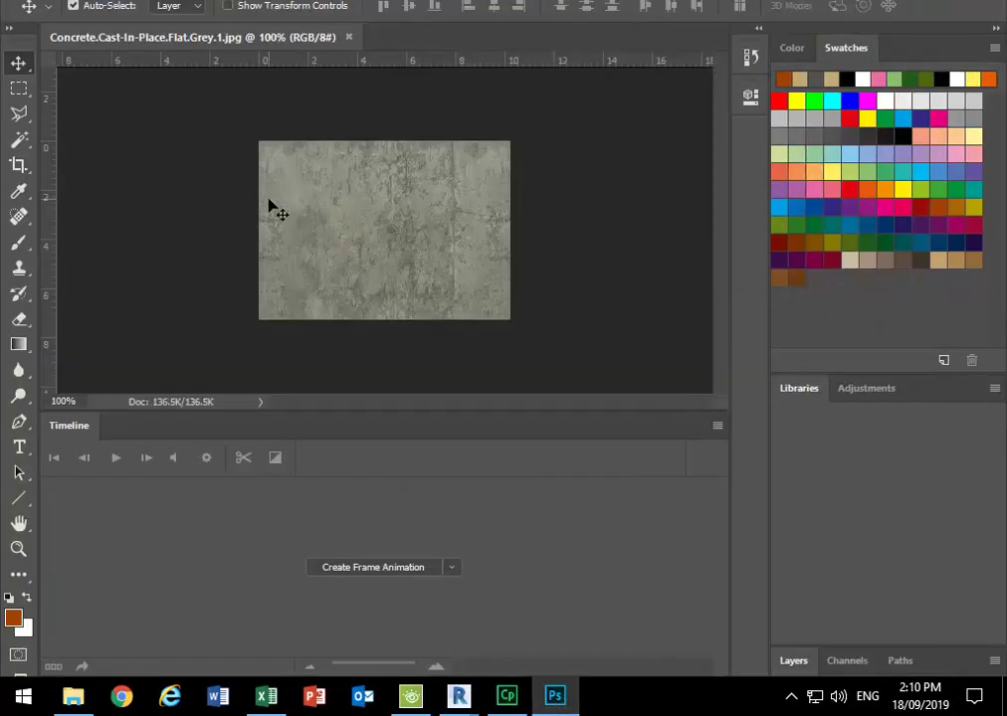
{"action": "scroll", "coordinate": [312, 198], "scroll_direction": "up", "scroll_amount": 1, "text": "alt"}
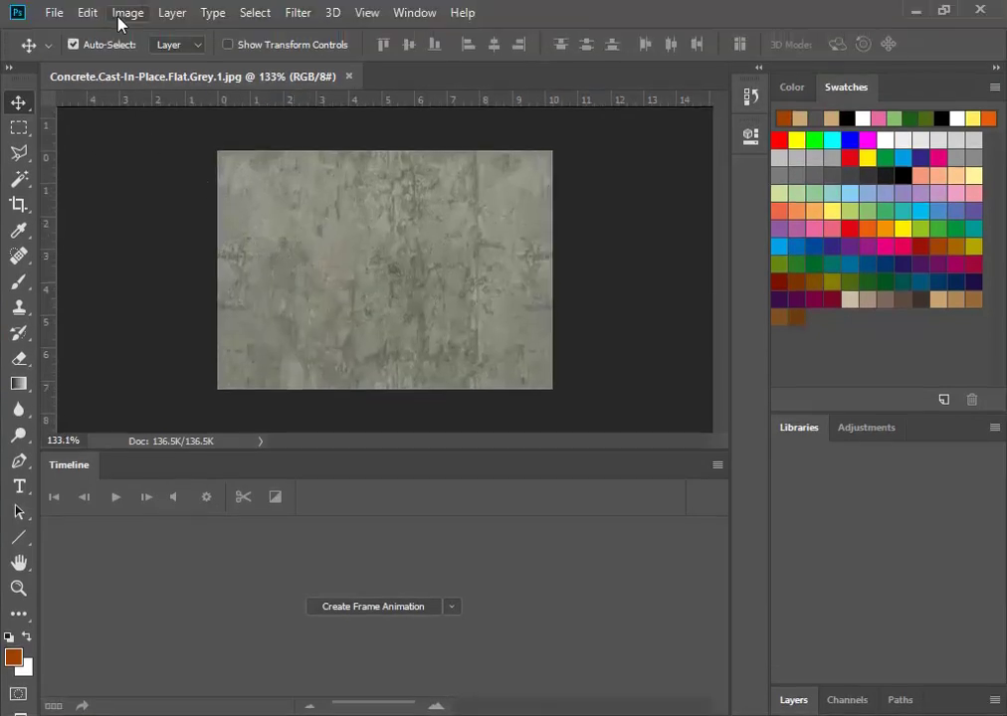
{"action": "left_click", "coordinate": [126, 14]}
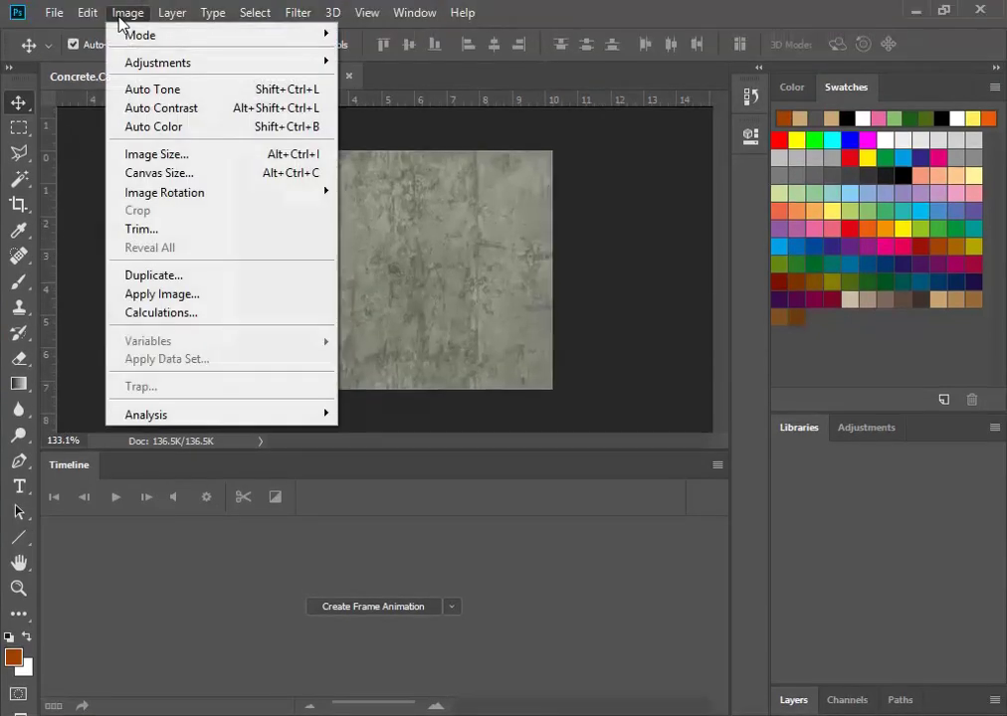
{"action": "left_click", "coordinate": [119, 16]}
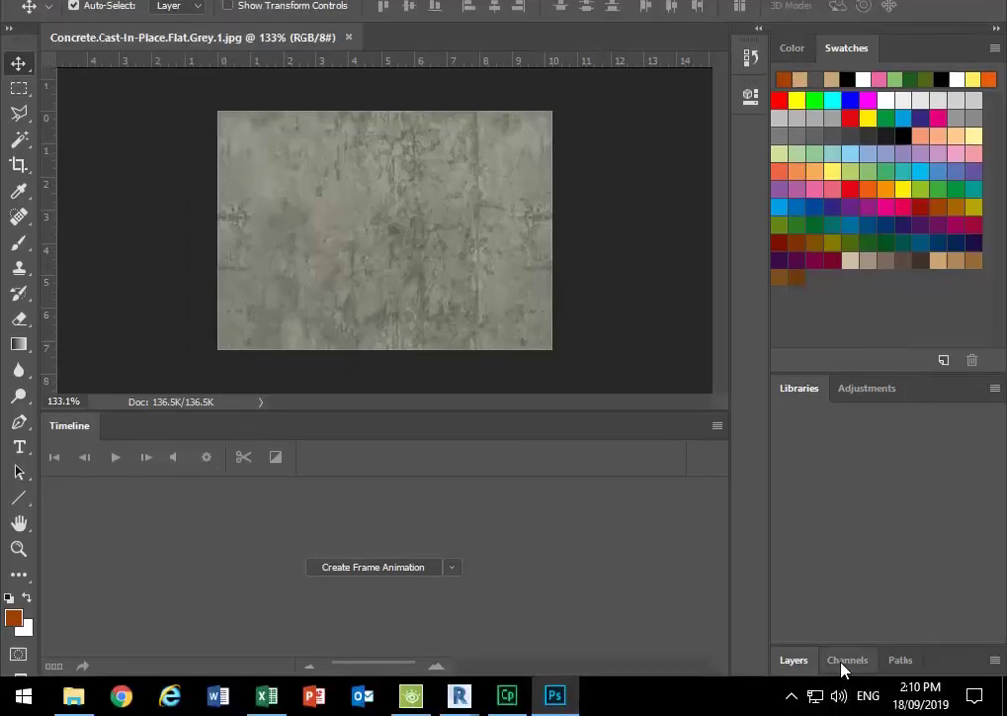
{"action": "left_click", "coordinate": [793, 662]}
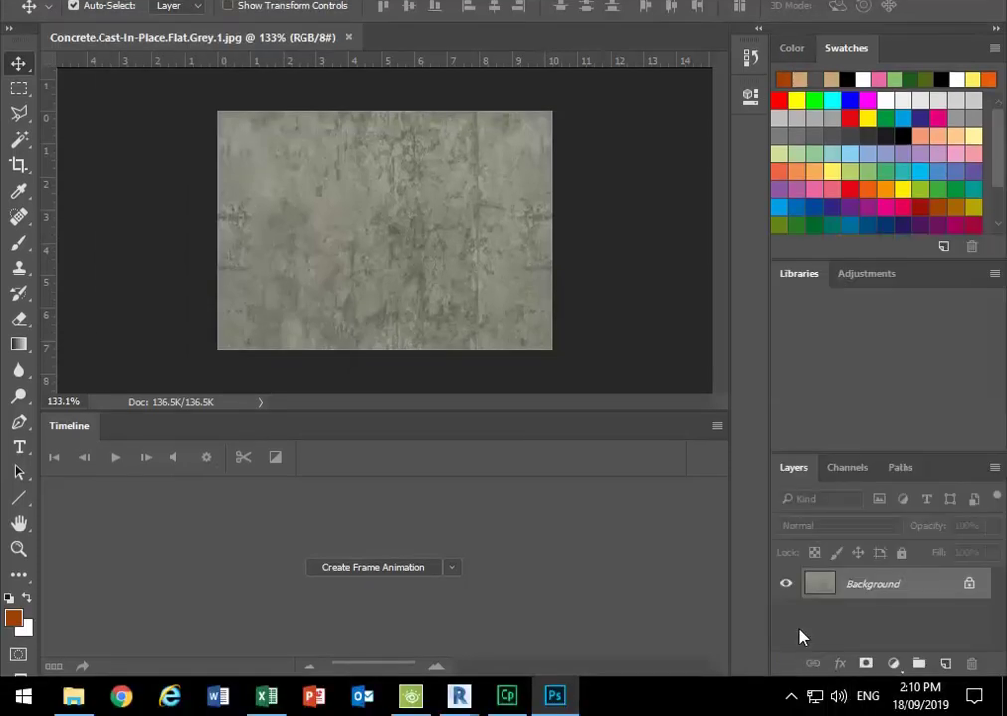
{"action": "left_click", "coordinate": [968, 586]}
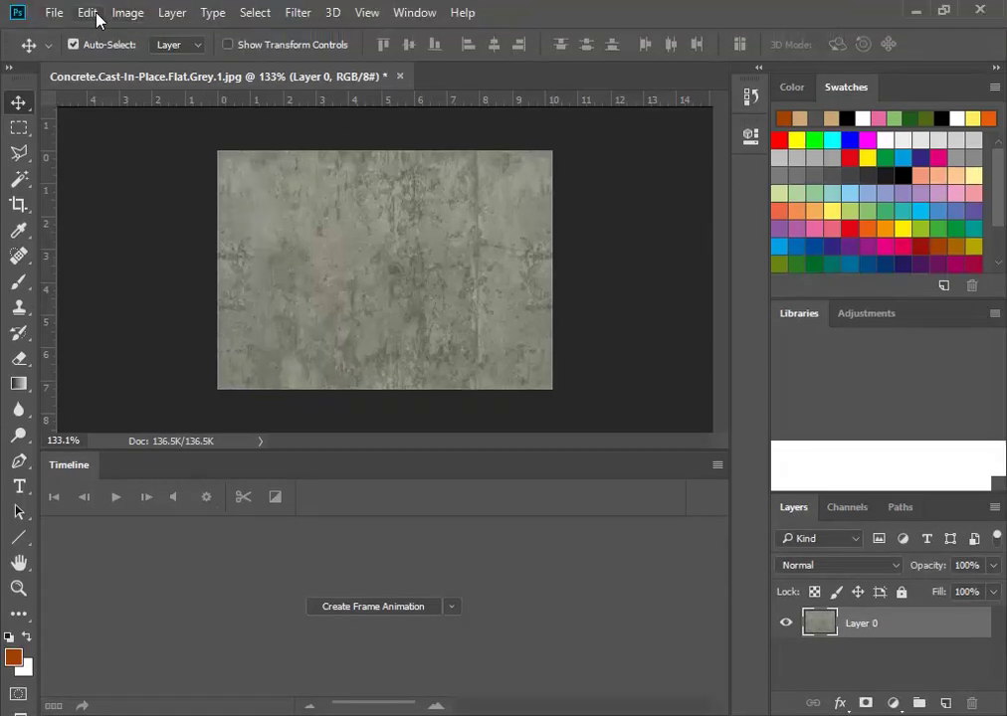
{"action": "left_click", "coordinate": [86, 13]}
{"action": "mouse_move", "coordinate": [121, 18]}
{"action": "mouse_move", "coordinate": [119, 62]}
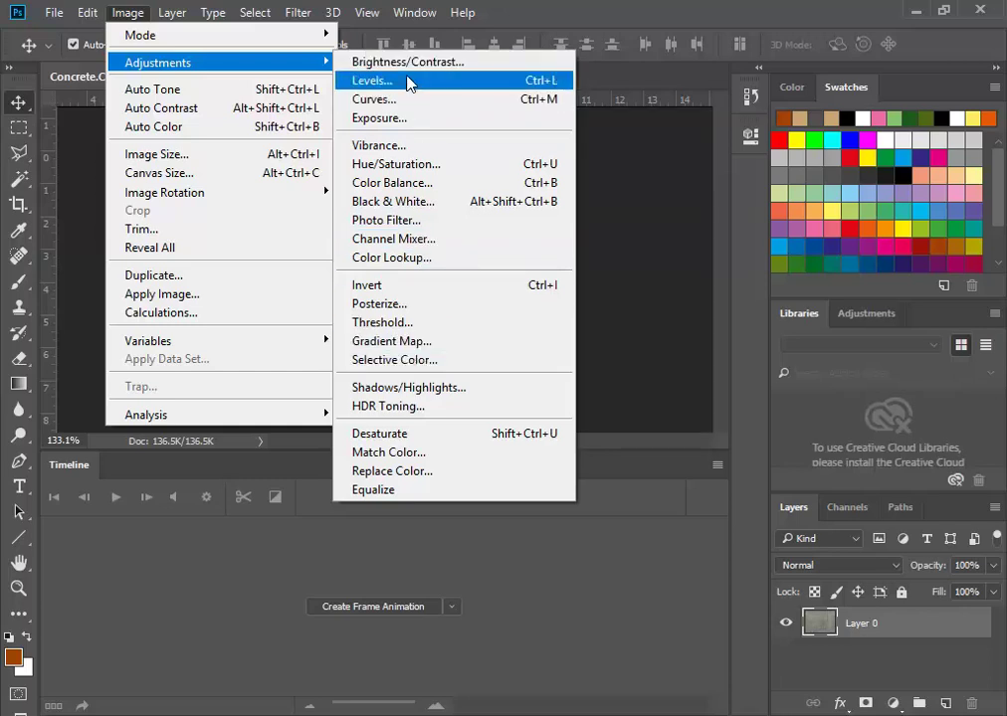
{"action": "mouse_move", "coordinate": [180, 12]}
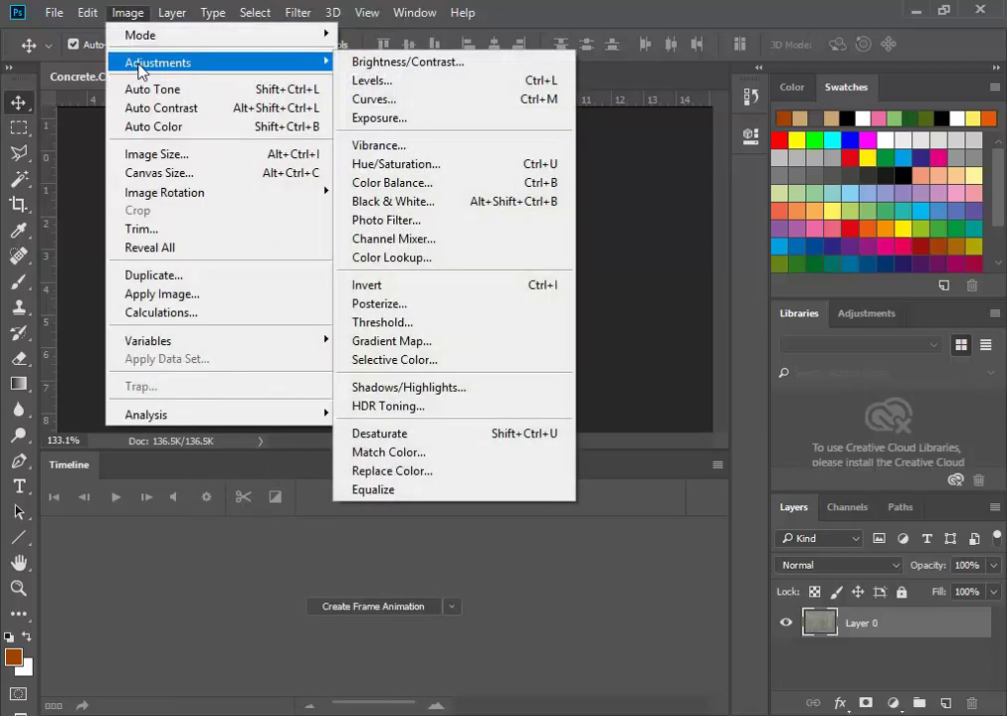
{"action": "left_click", "coordinate": [166, 12]}
{"action": "left_click", "coordinate": [168, 13]}
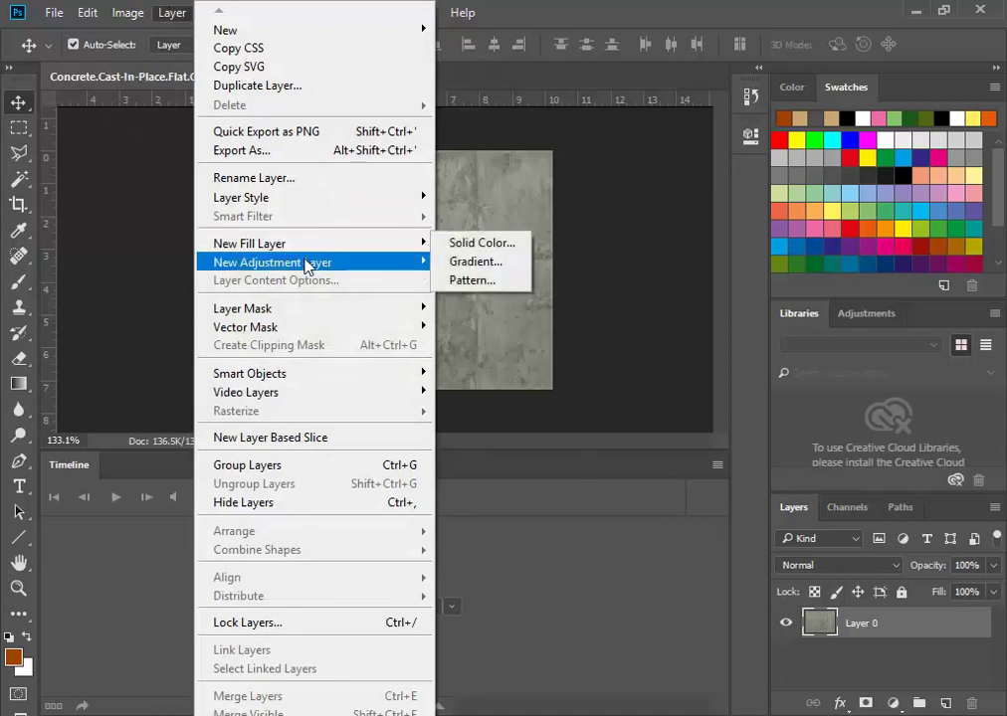
{"action": "mouse_move", "coordinate": [308, 263]}
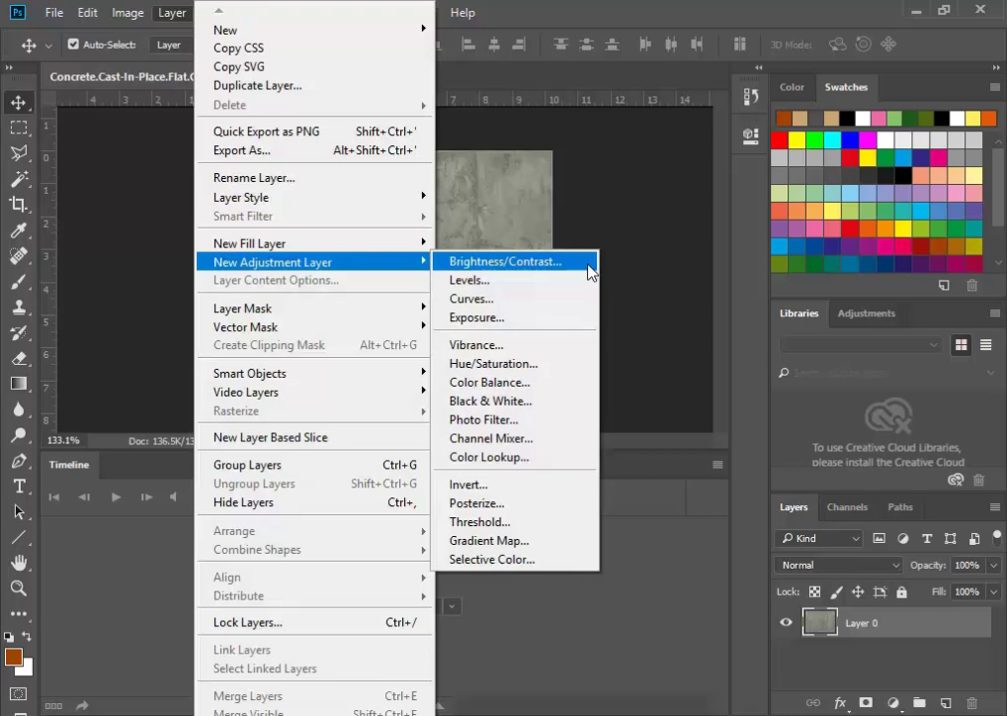
{"action": "mouse_move", "coordinate": [134, 12]}
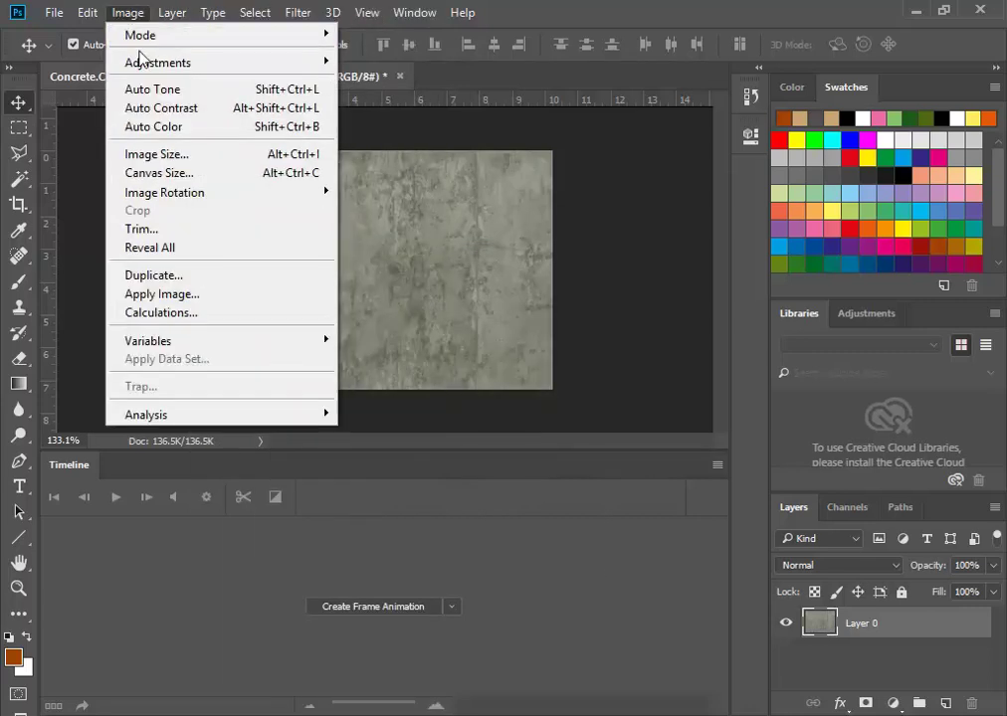
Step: Add a Black & White adjustment layer above the concrete texture and compare the image with the adjustment hidden and shown
{"action": "mouse_move", "coordinate": [147, 63]}
{"action": "mouse_move", "coordinate": [173, 17]}
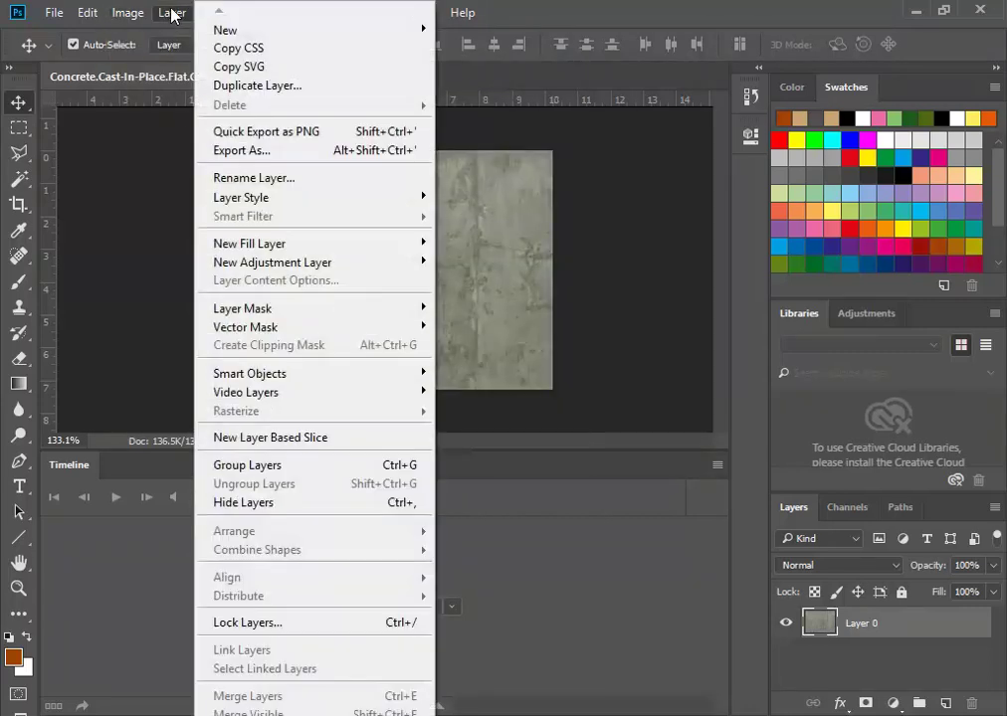
{"action": "mouse_move", "coordinate": [252, 262]}
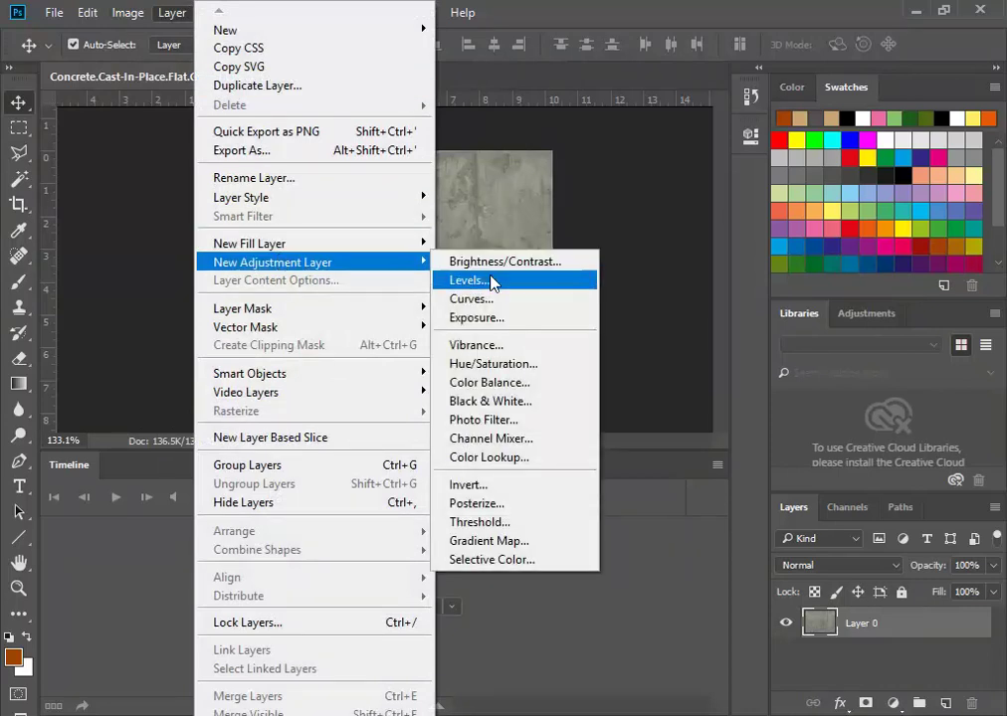
{"action": "left_click", "coordinate": [487, 403]}
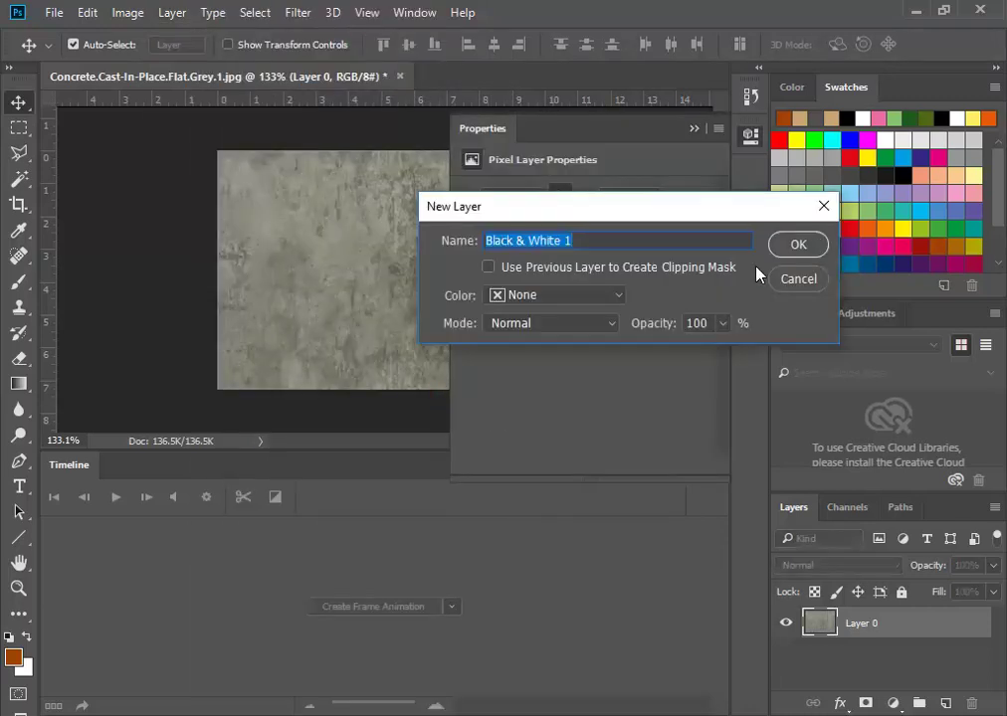
{"action": "left_click", "coordinate": [799, 244]}
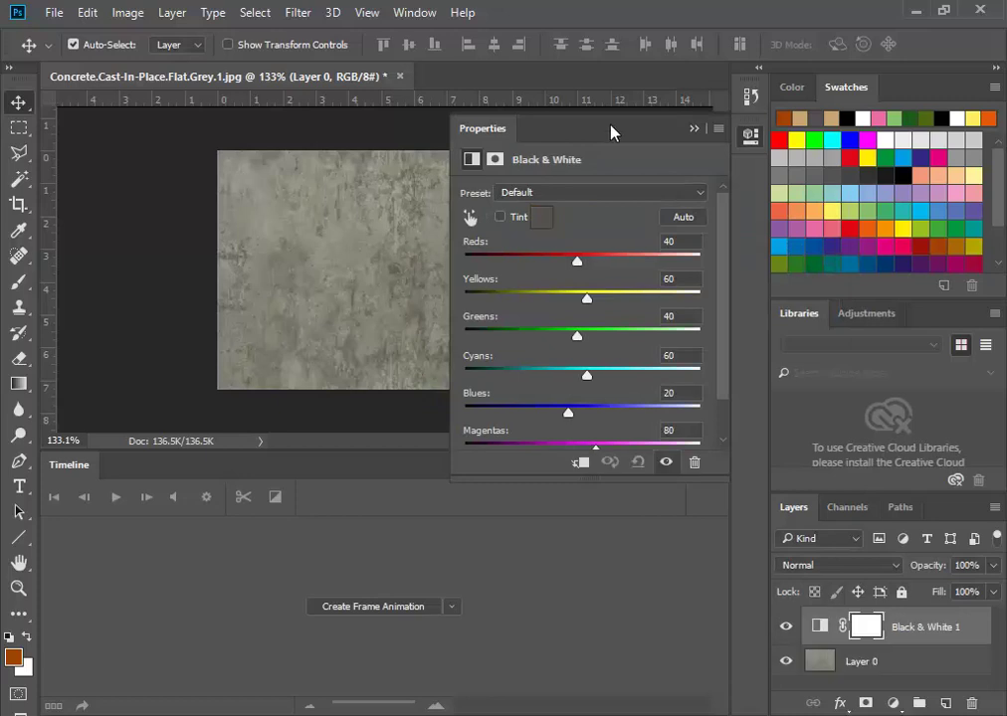
{"action": "left_click", "coordinate": [693, 130]}
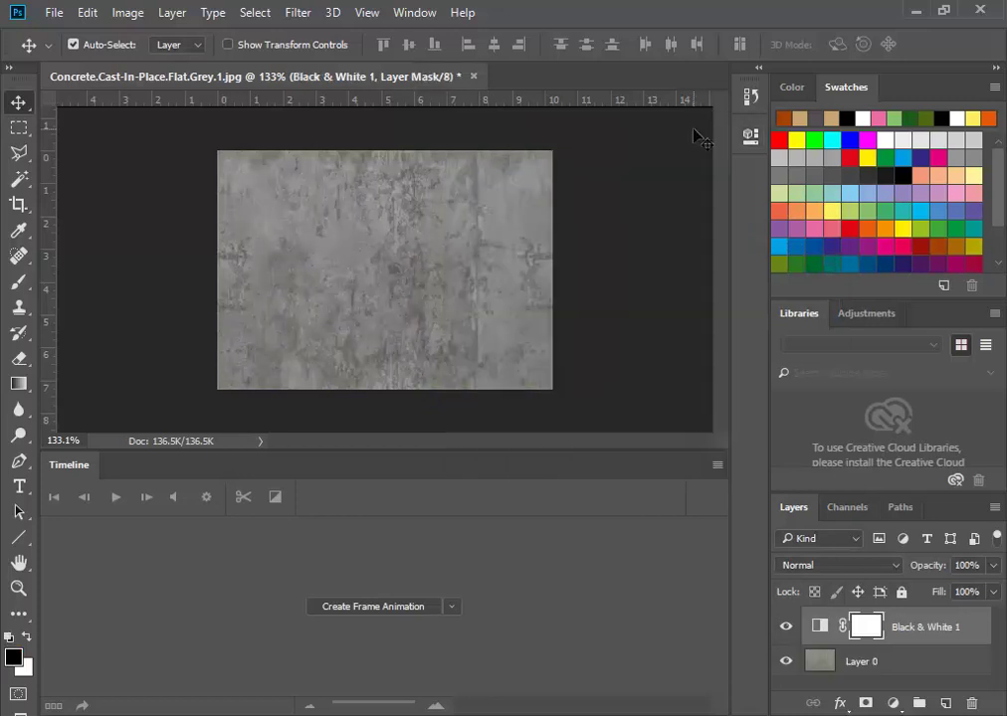
{"action": "left_click", "coordinate": [786, 629]}
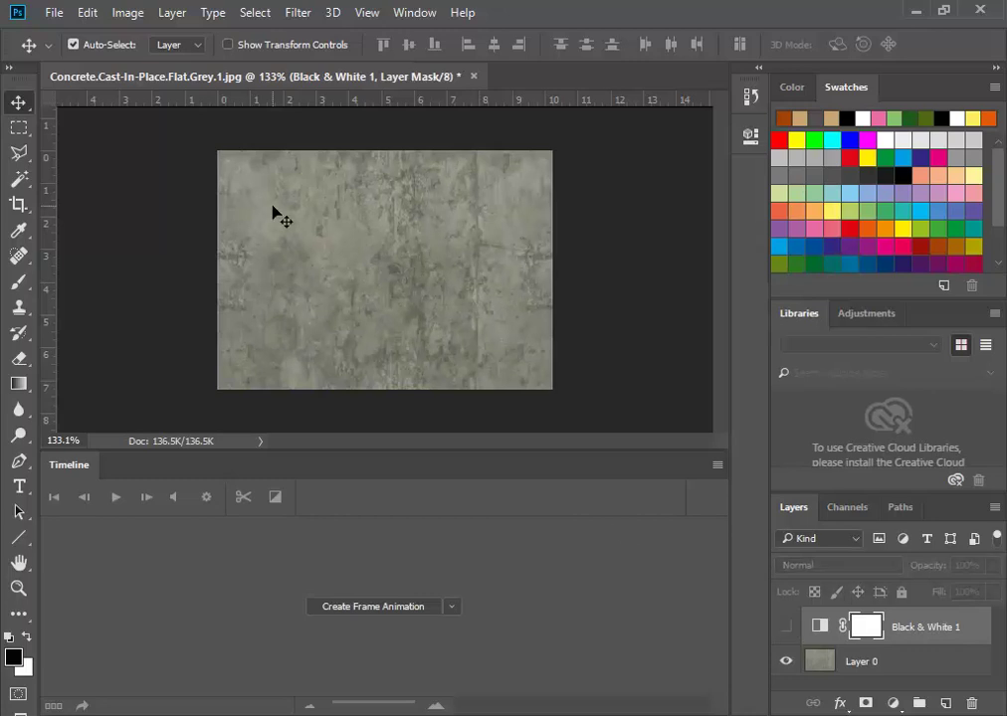
{"action": "left_click", "coordinate": [786, 627]}
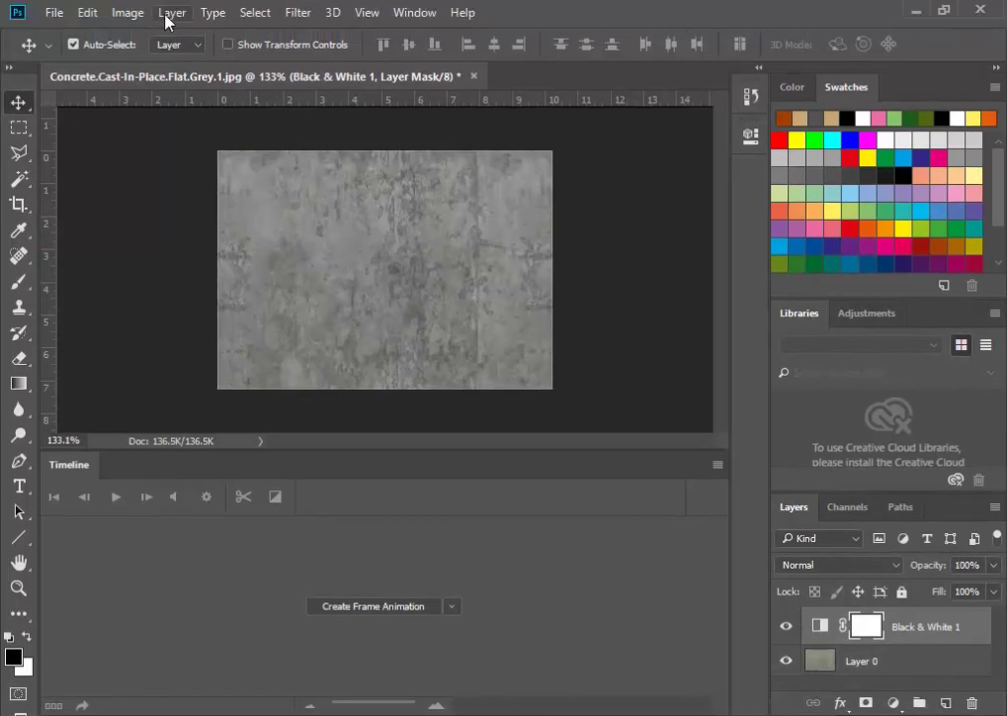
Step: Add a Levels adjustment layer to the texture with midtones at 1.20 and the white input level at about 230
{"action": "left_click", "coordinate": [172, 12]}
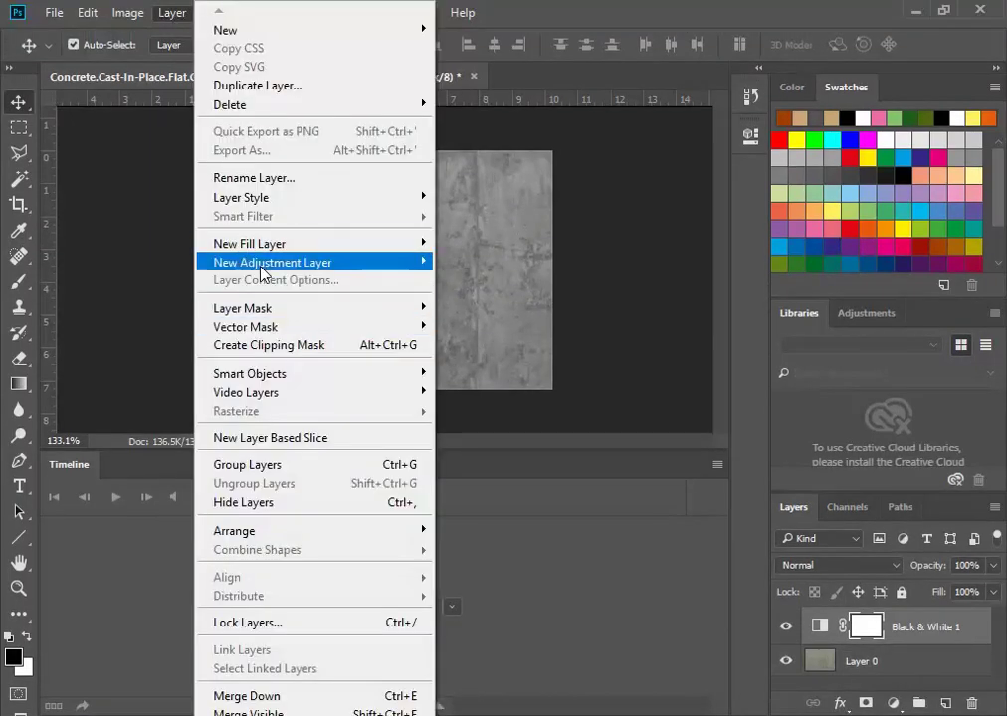
{"action": "mouse_move", "coordinate": [413, 263]}
{"action": "left_click", "coordinate": [502, 282]}
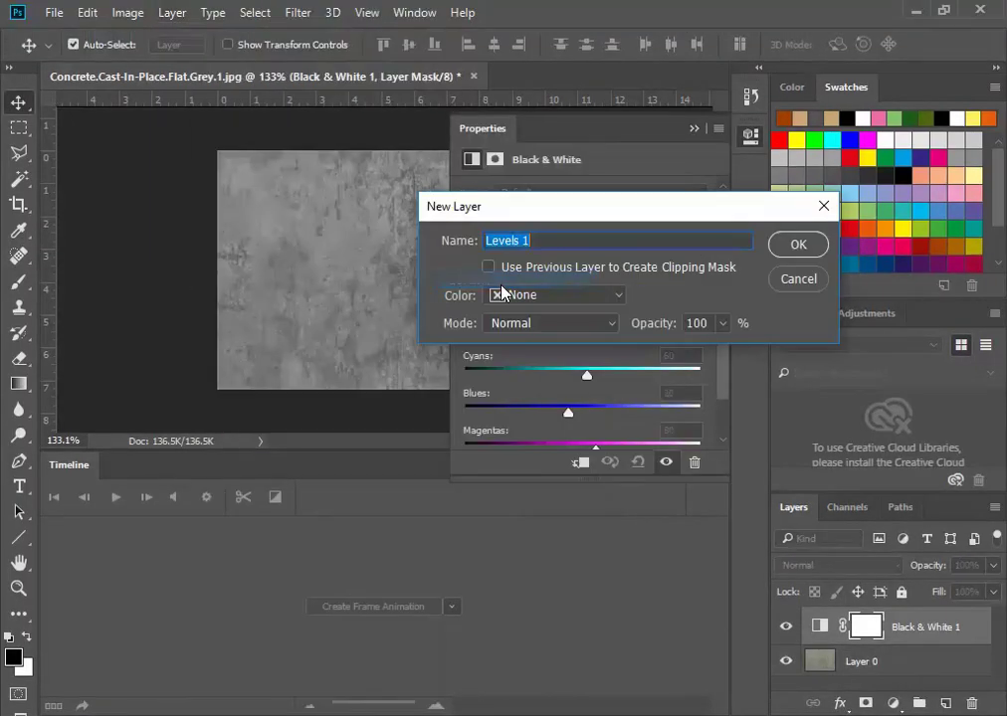
{"action": "left_click", "coordinate": [793, 253]}
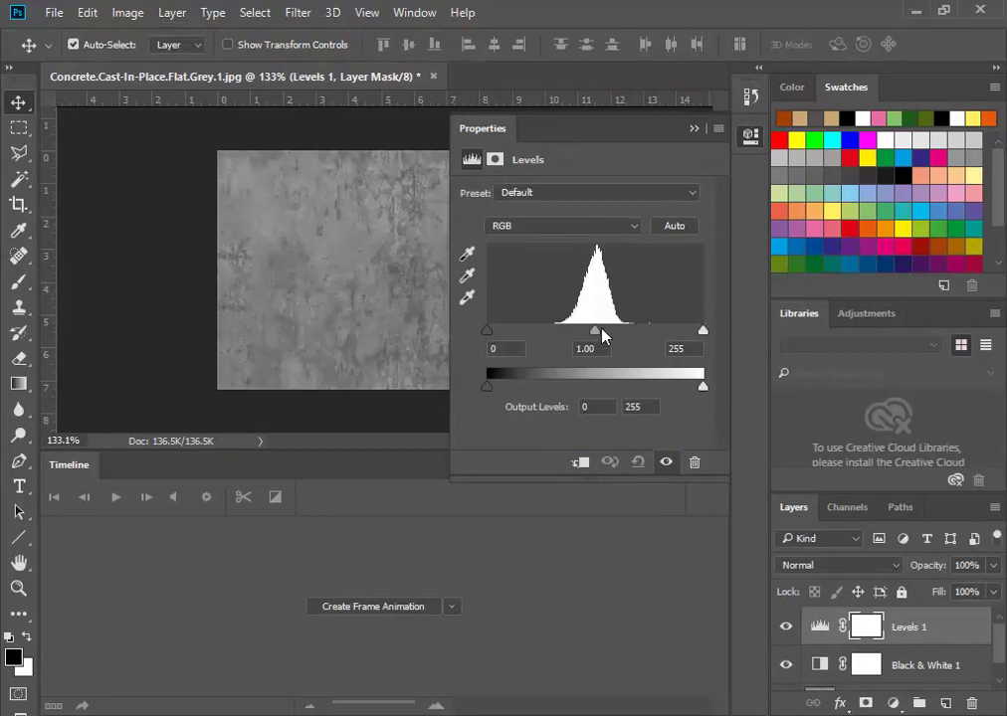
{"action": "left_click_drag", "start_coordinate": [594, 341], "coordinate": [582, 338]}
{"action": "left_click_drag", "start_coordinate": [704, 333], "coordinate": [682, 332]}
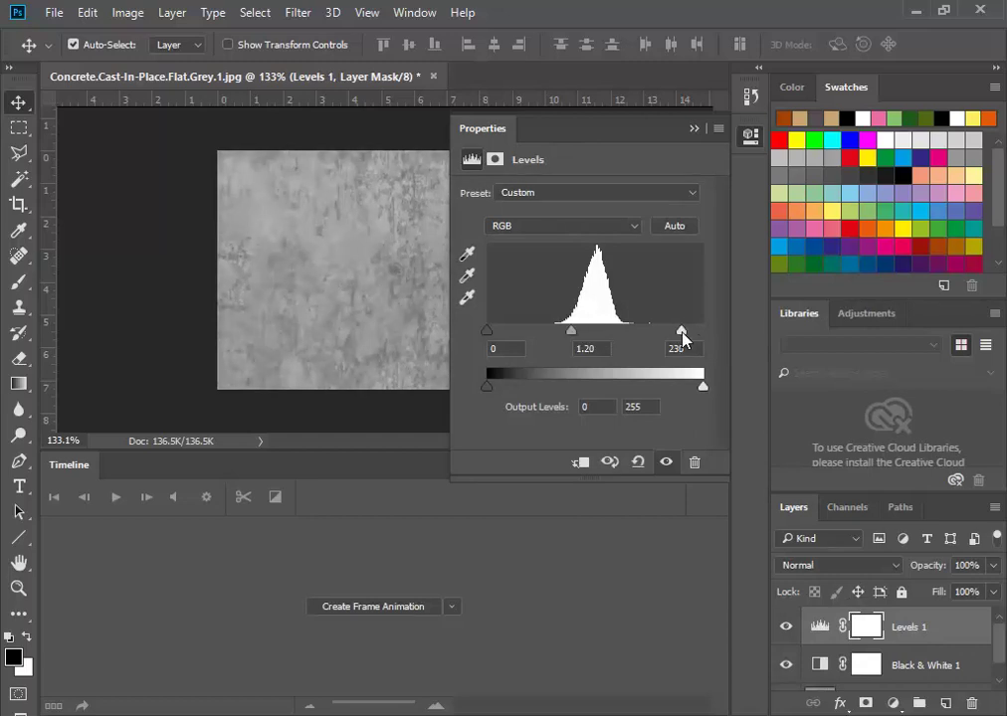
Step: Set the Levels adjustment's input levels to black 38, midtones 1.16 and white 240, and compare the texture with the adjustment hidden and shown
{"action": "left_click_drag", "start_coordinate": [487, 333], "coordinate": [523, 336]}
{"action": "left_click_drag", "start_coordinate": [587, 340], "coordinate": [604, 336]}
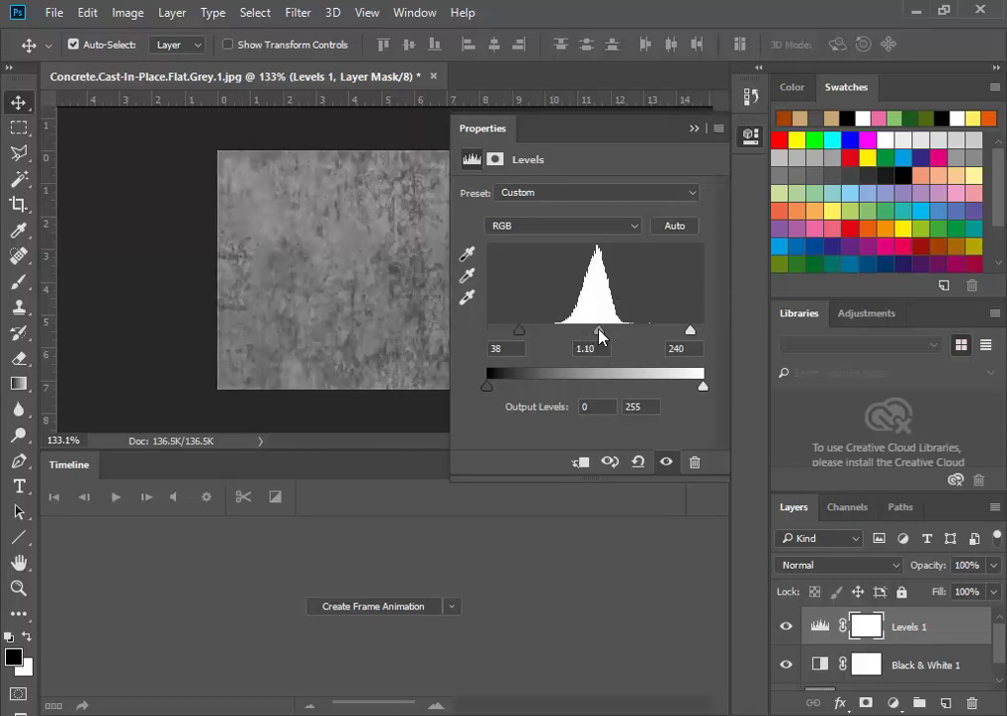
{"action": "left_click", "coordinate": [693, 128]}
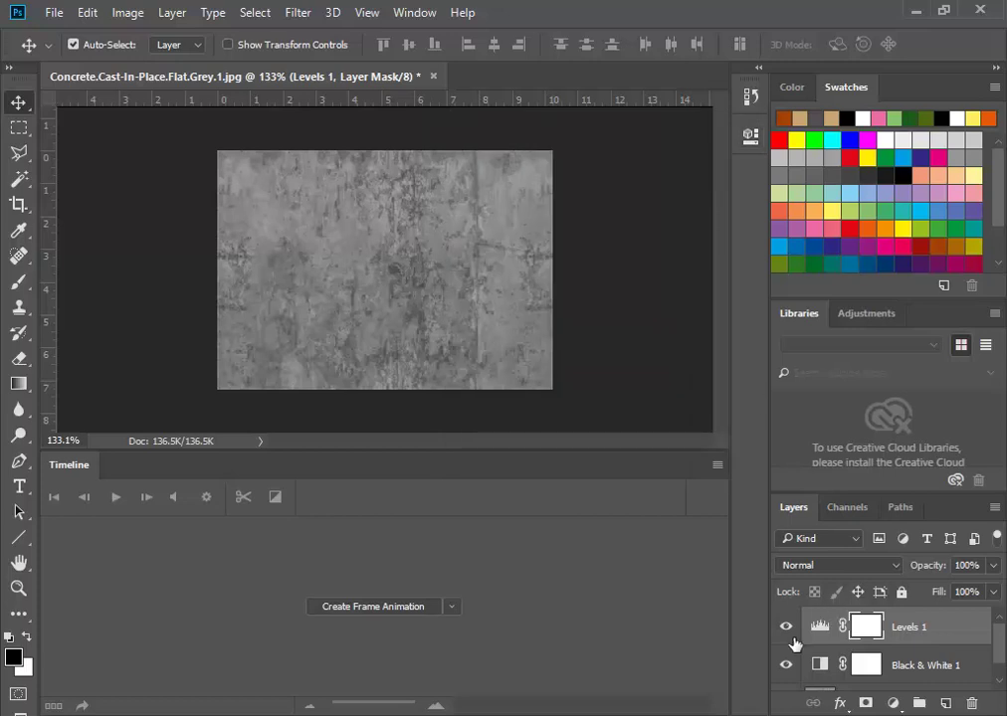
{"action": "mouse_move", "coordinate": [999, 645]}
{"action": "left_mouse_down"}
{"action": "mouse_move", "coordinate": [1003, 665]}
{"action": "mouse_move", "coordinate": [1003, 643]}
{"action": "left_mouse_up"}
{"action": "left_click", "coordinate": [787, 628]}
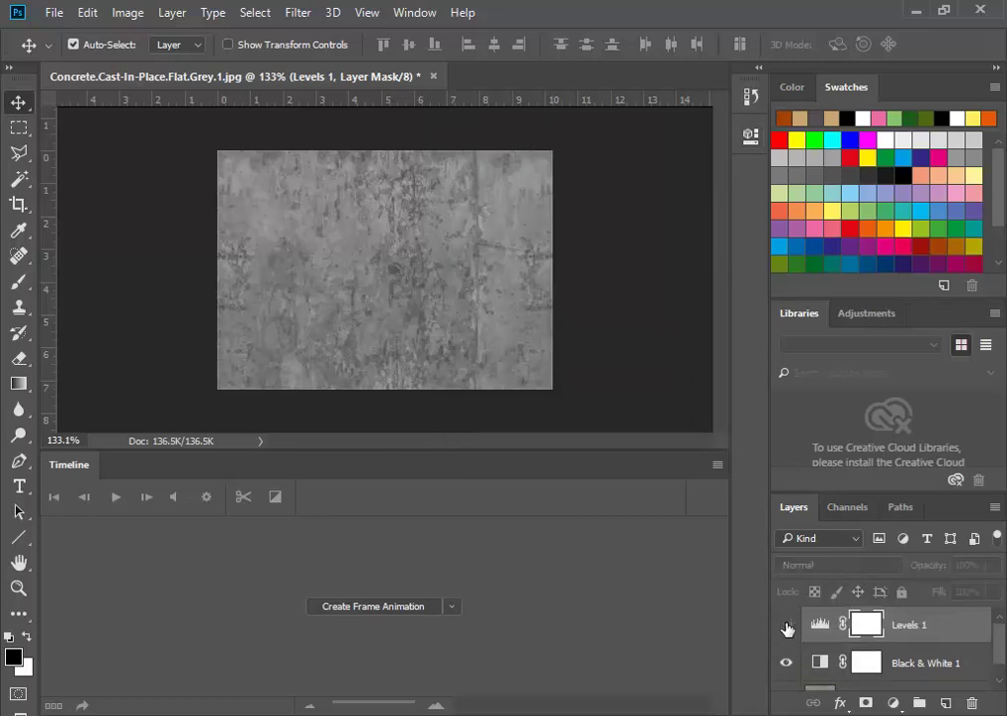
{"action": "left_click", "coordinate": [787, 628]}
{"action": "left_click", "coordinate": [787, 628]}
{"action": "left_click", "coordinate": [787, 627]}
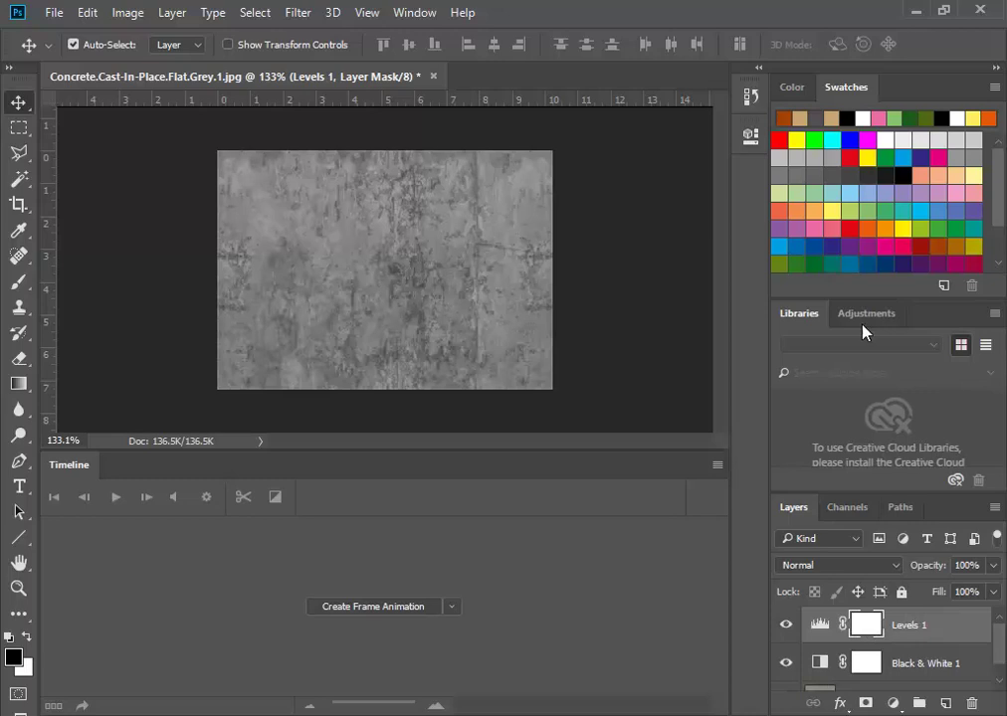
Step: Reopen the Levels adjustment's settings and brighten the texture by raising the midtones to about 1.34
{"action": "double_click", "coordinate": [817, 627]}
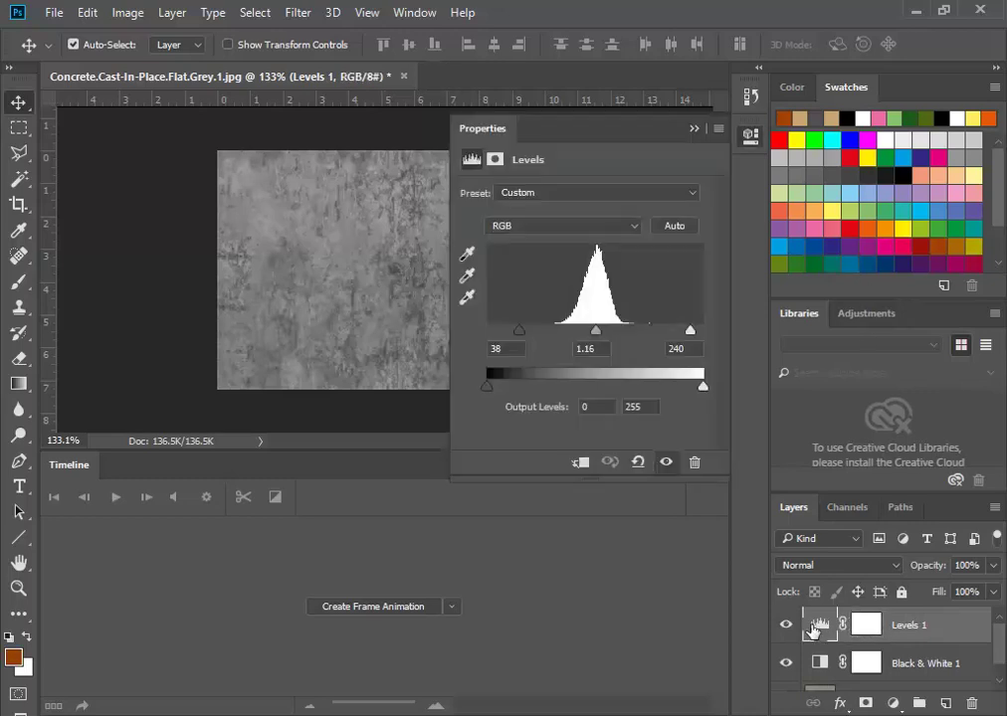
{"action": "mouse_move", "coordinate": [595, 331]}
{"action": "left_mouse_down"}
{"action": "mouse_move", "coordinate": [610, 332]}
{"action": "mouse_move", "coordinate": [590, 332]}
{"action": "left_mouse_up"}
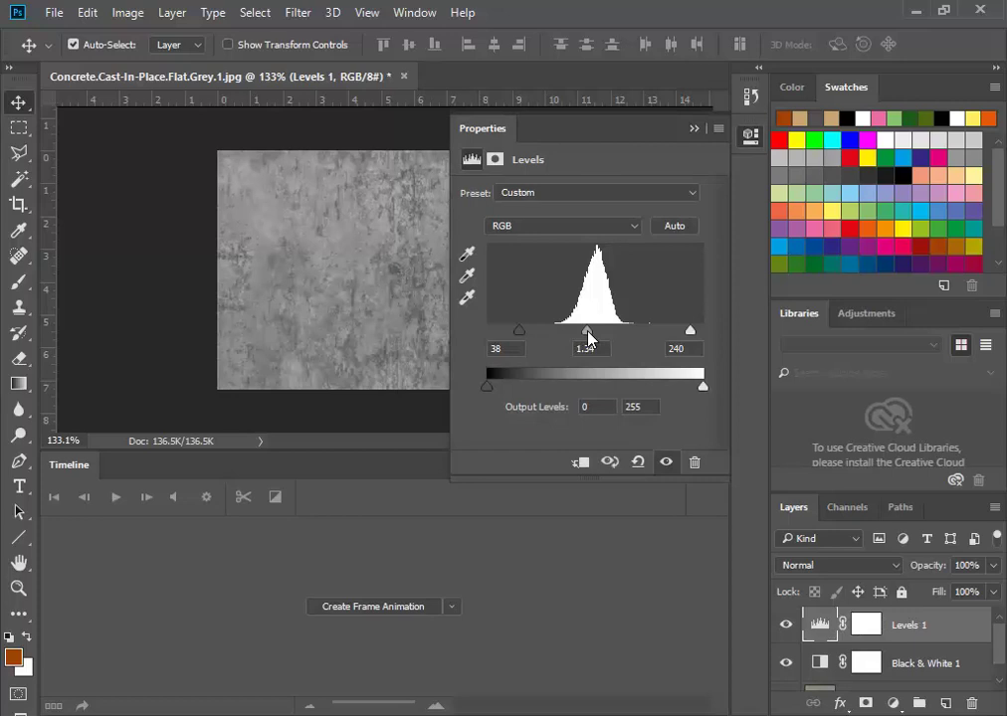
{"action": "left_click", "coordinate": [692, 130]}
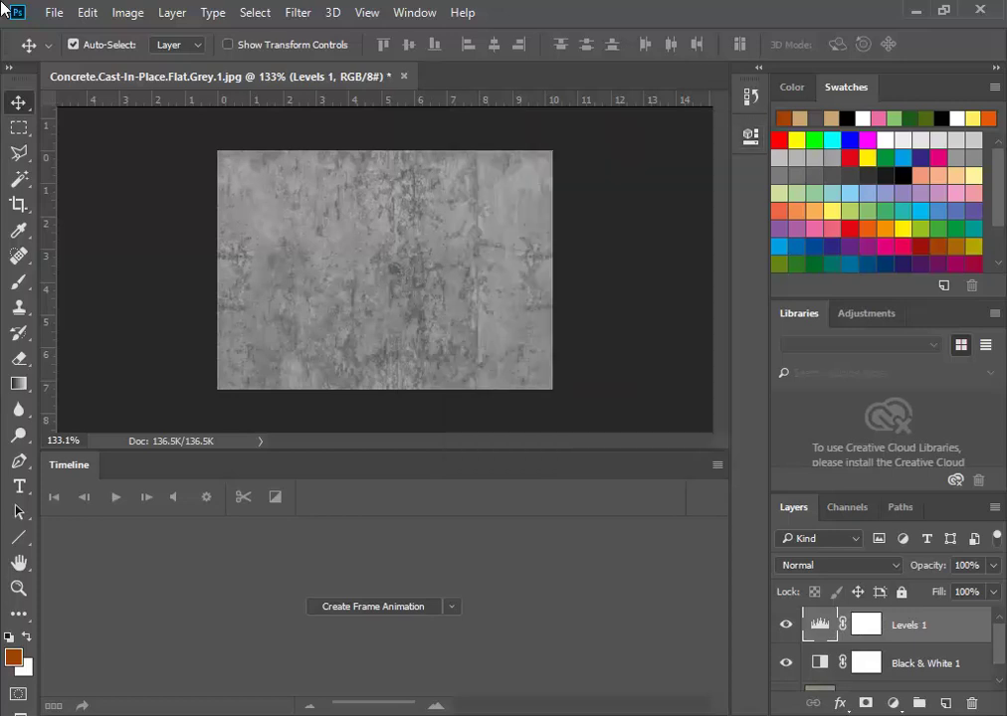
{"action": "left_click", "coordinate": [119, 12]}
{"action": "left_click", "coordinate": [124, 12]}
{"action": "left_click", "coordinate": [171, 13]}
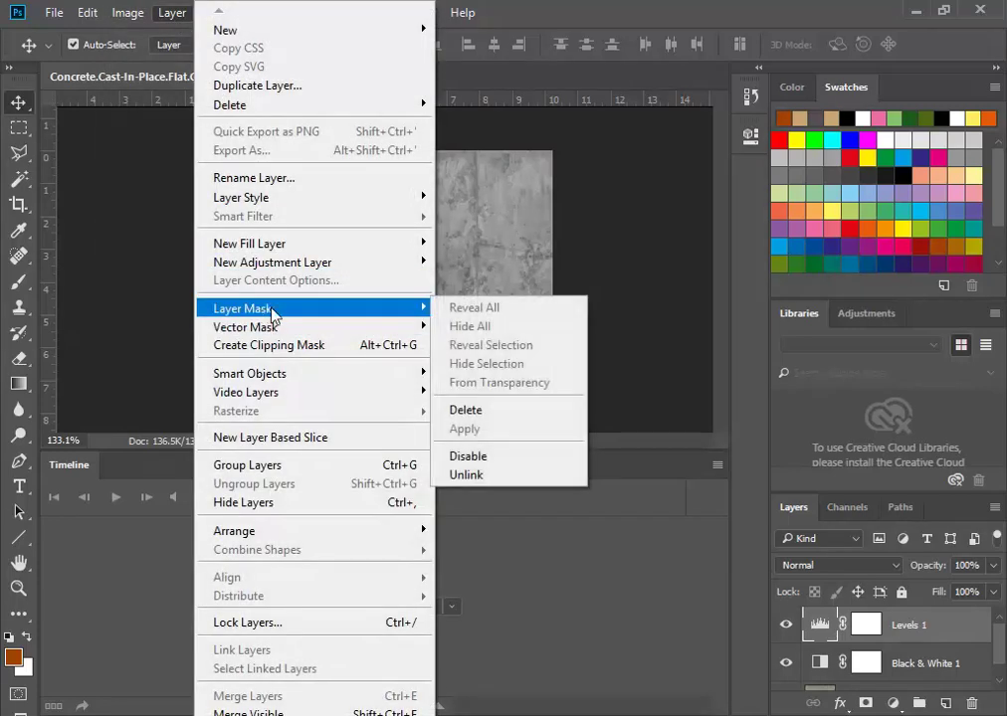
{"action": "mouse_move", "coordinate": [279, 267]}
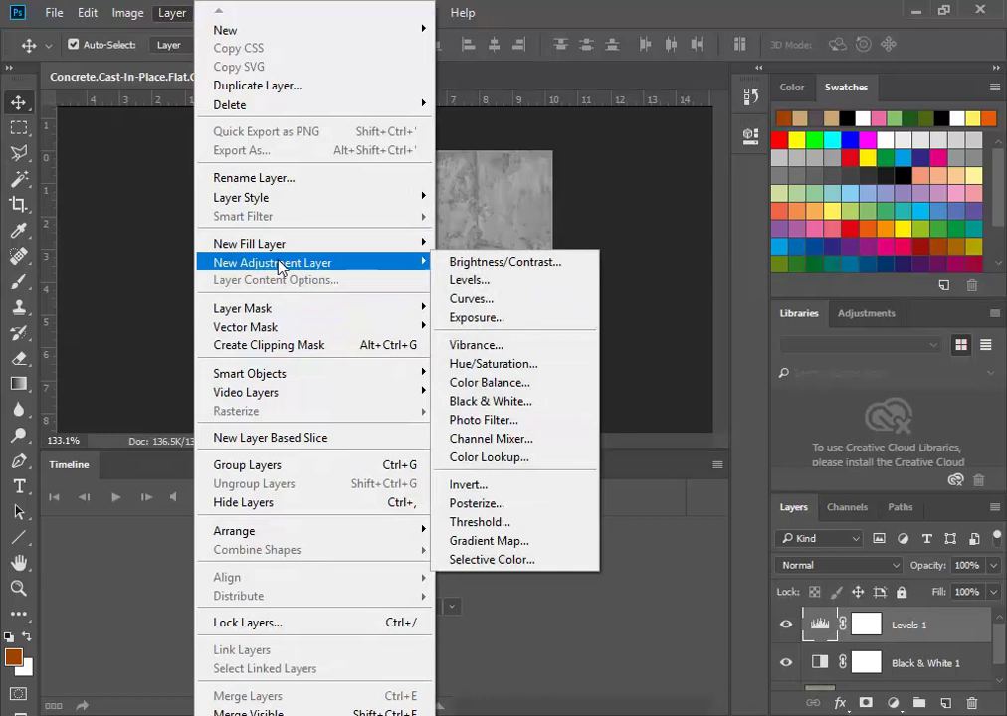
{"action": "mouse_move", "coordinate": [285, 311]}
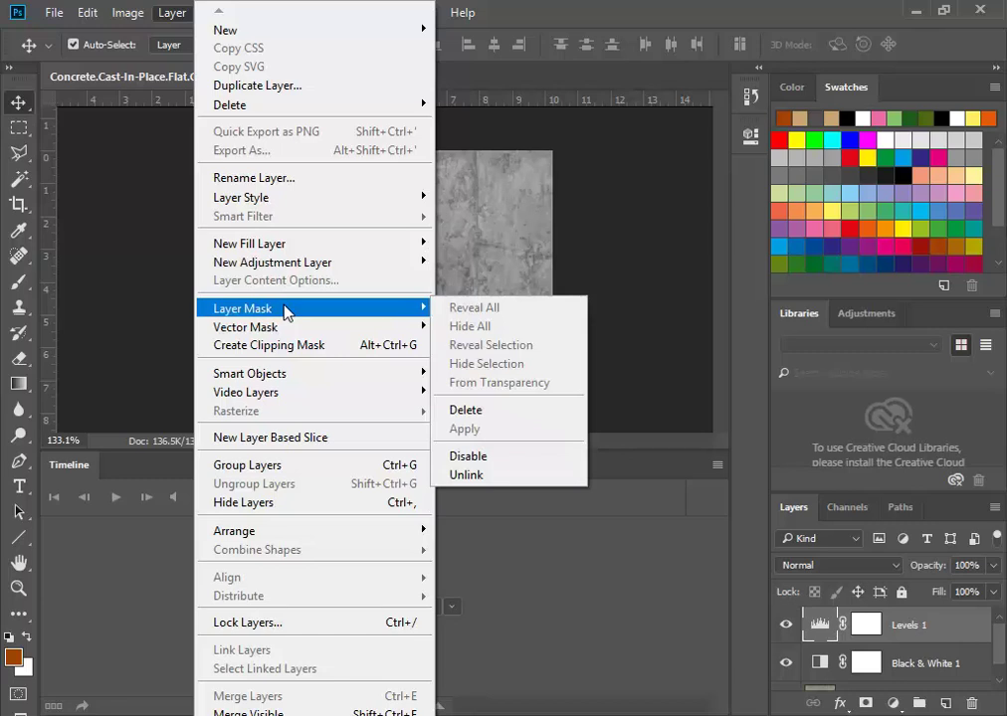
{"action": "left_click", "coordinate": [170, 12]}
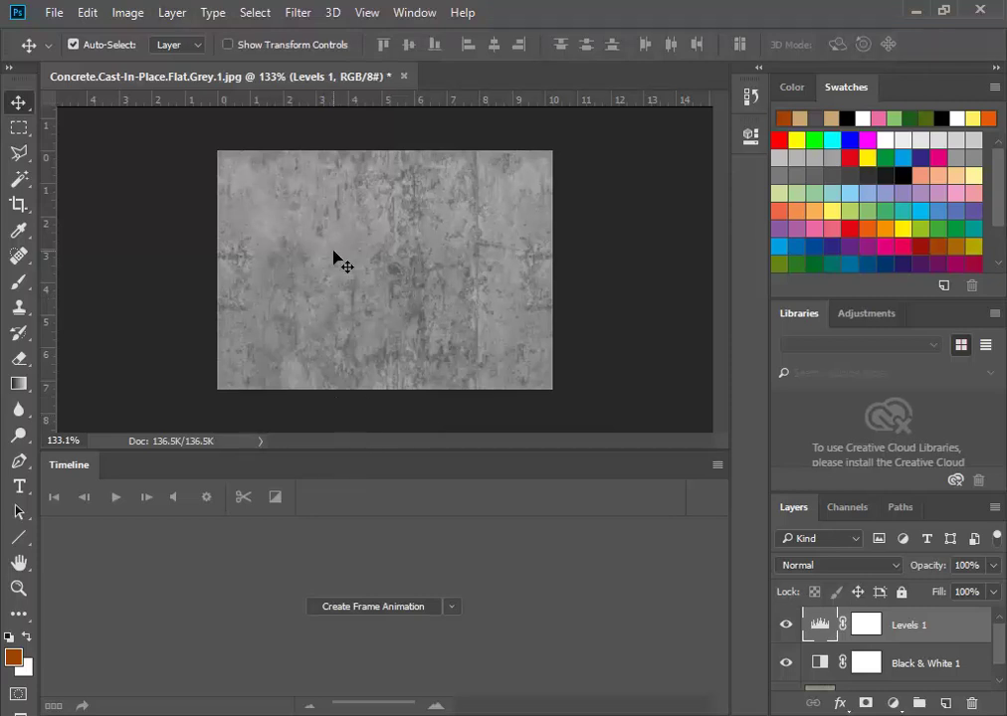
Step: Bring up the file commands for the adjusted concrete texture
{"action": "left_click", "coordinate": [51, 12]}
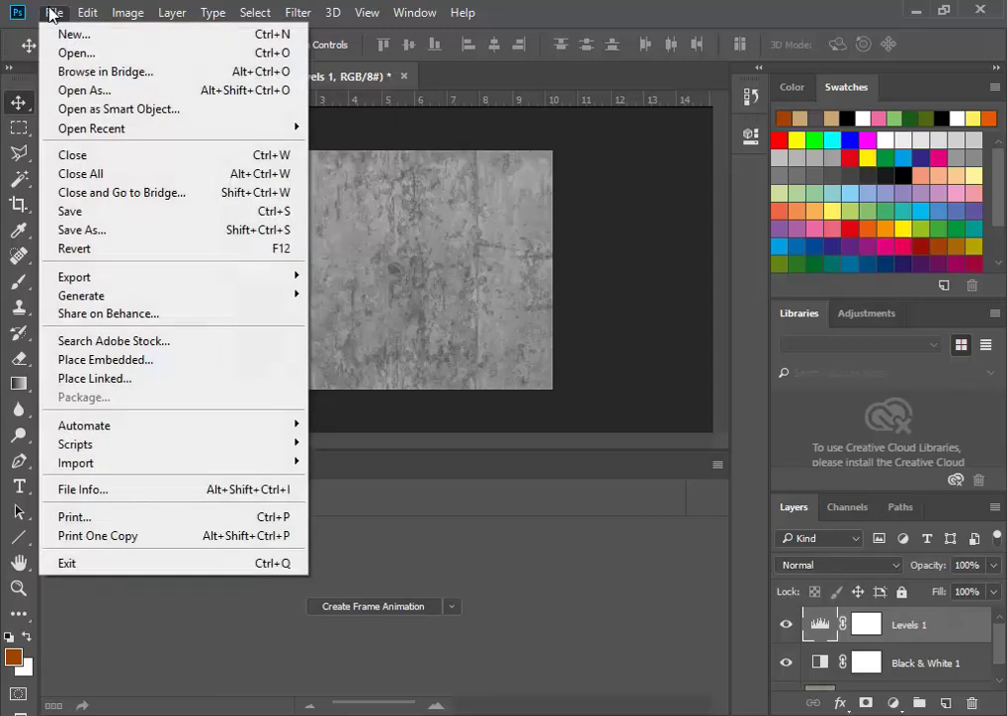
{"action": "mouse_move", "coordinate": [222, 135]}
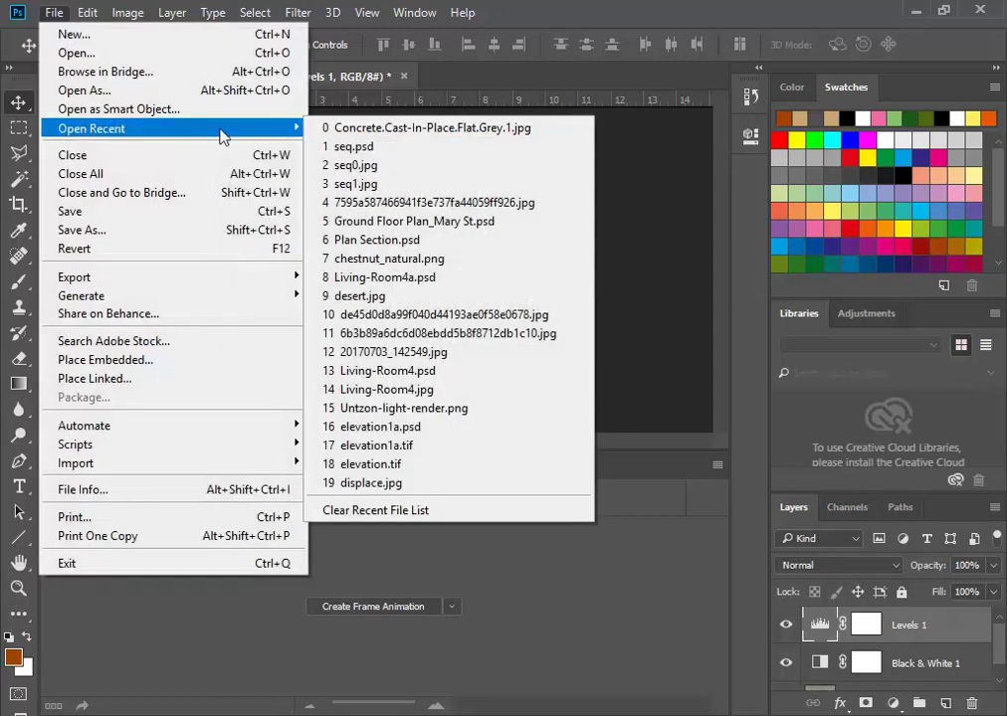
Step: Open the recent file seq.psd and move the timeline playhead to 0:00:13:20 with the seq1 layer selected
{"action": "left_click", "coordinate": [415, 148]}
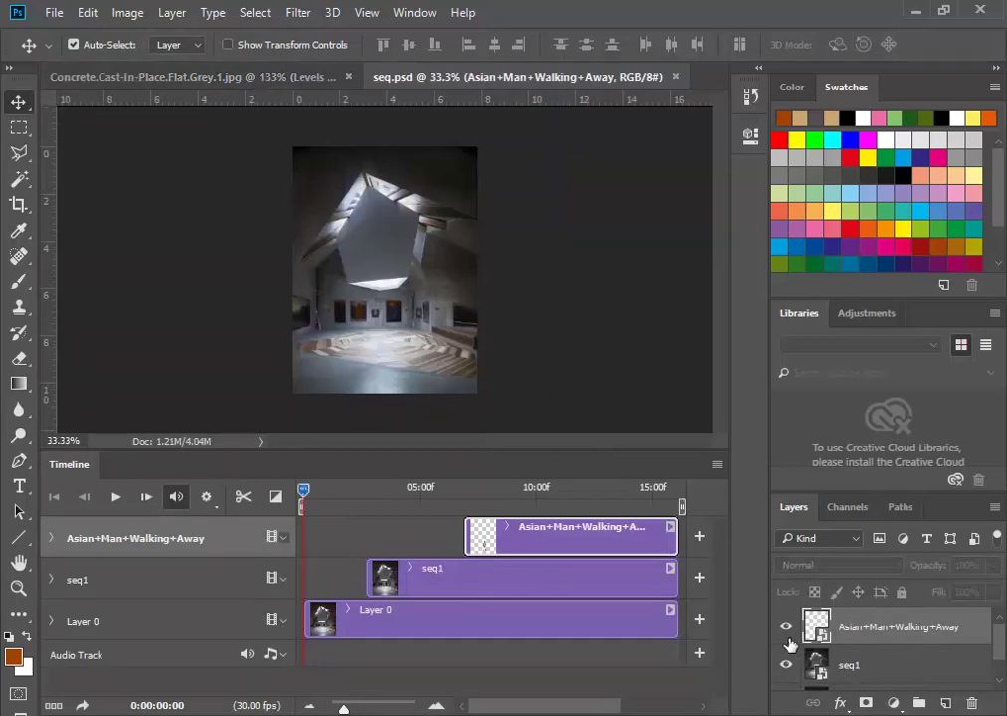
{"action": "left_click", "coordinate": [822, 666]}
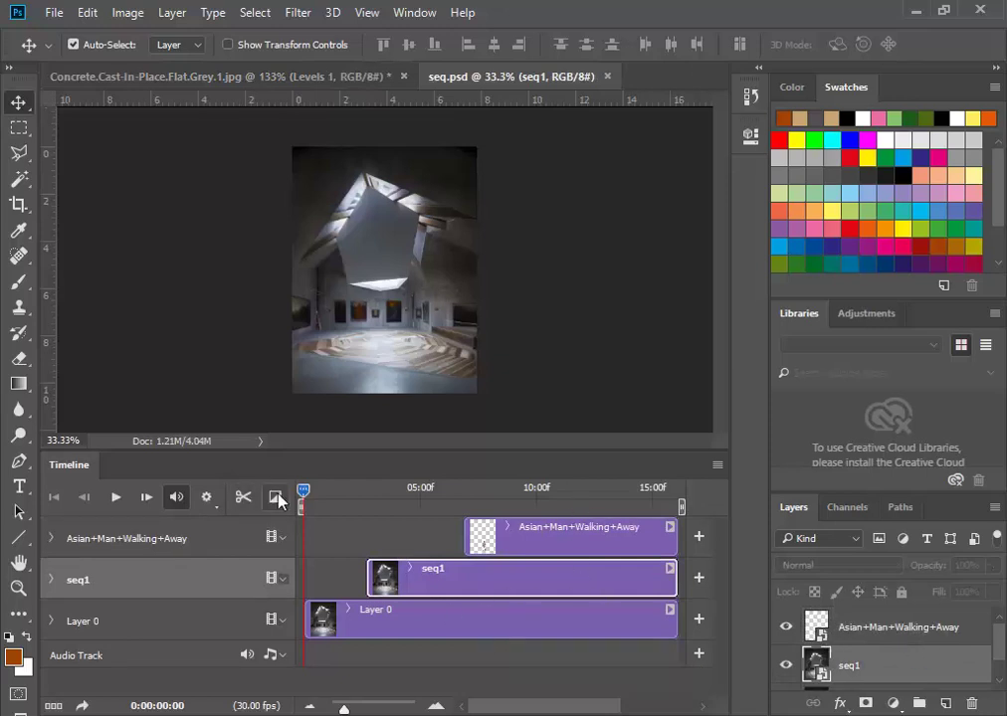
{"action": "left_click_drag", "start_coordinate": [305, 492], "coordinate": [620, 492]}
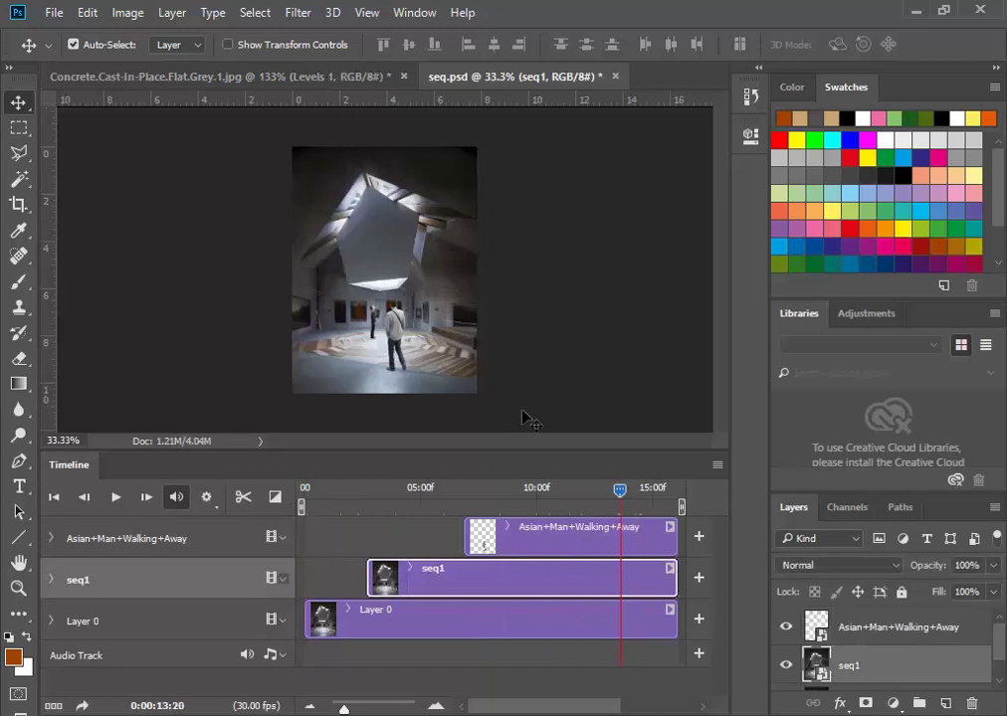
{"action": "scroll", "coordinate": [403, 328], "scroll_direction": "up", "scroll_amount": 2, "text": "alt"}
{"action": "scroll", "coordinate": [388, 308], "scroll_direction": "up", "scroll_amount": 3, "text": "alt"}
{"action": "scroll", "coordinate": [363, 279], "scroll_direction": "down", "scroll_amount": 3}
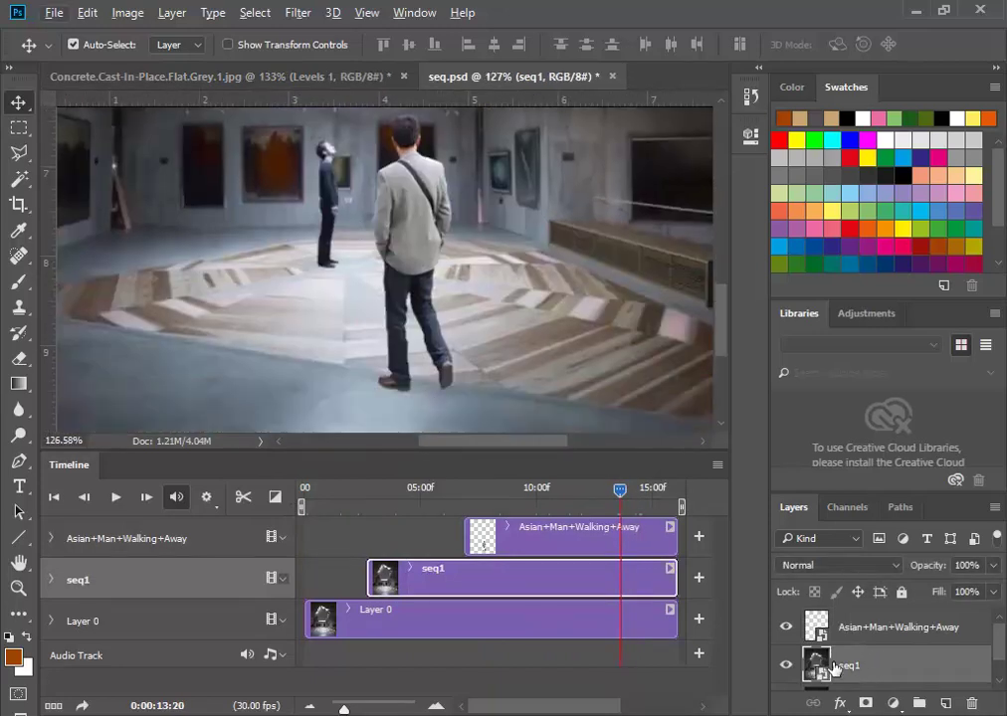
Step: Hide and reshow the seq1 and Asian+Man+Walking+Away layers in turn to compare what each contributes to the image
{"action": "left_click", "coordinate": [786, 666]}
{"action": "left_click", "coordinate": [786, 666]}
{"action": "left_click", "coordinate": [831, 629]}
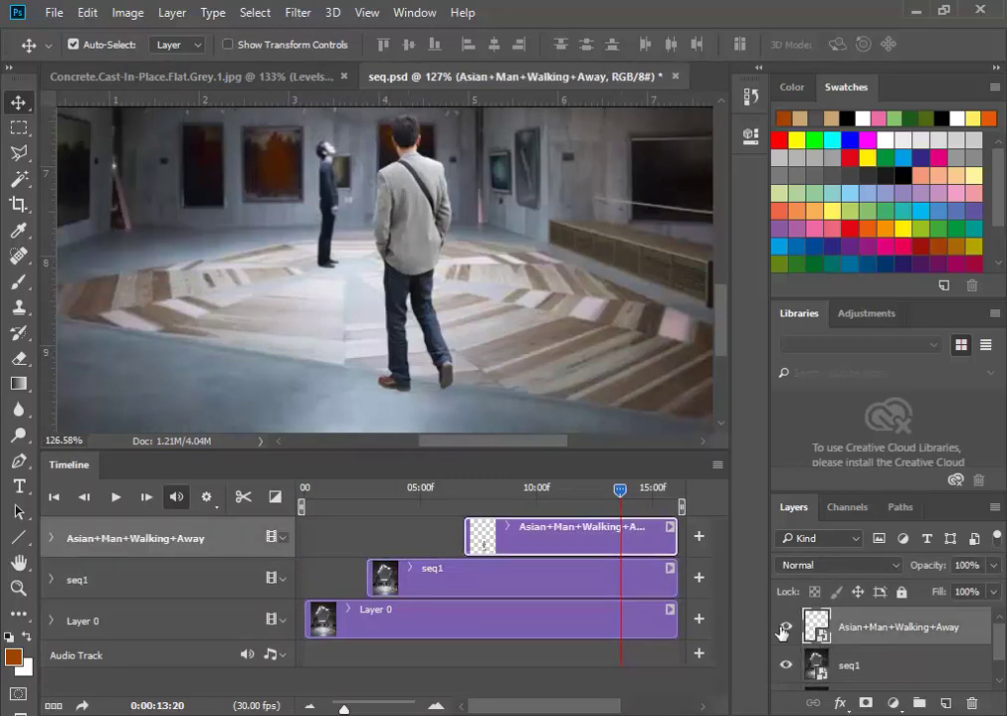
{"action": "left_click", "coordinate": [787, 627]}
{"action": "left_click", "coordinate": [788, 628]}
Step: Rasterize the Asian+Man+Walking+Away smart object layer and check it by hiding and reshowing it
{"action": "right_click", "coordinate": [820, 631]}
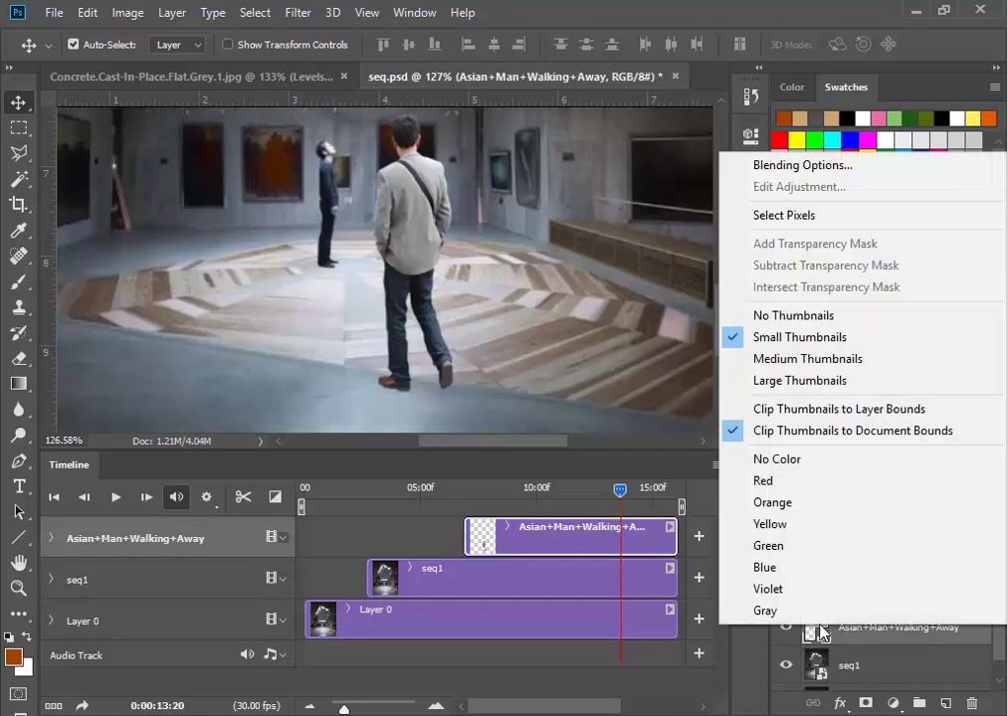
{"action": "right_click", "coordinate": [864, 635]}
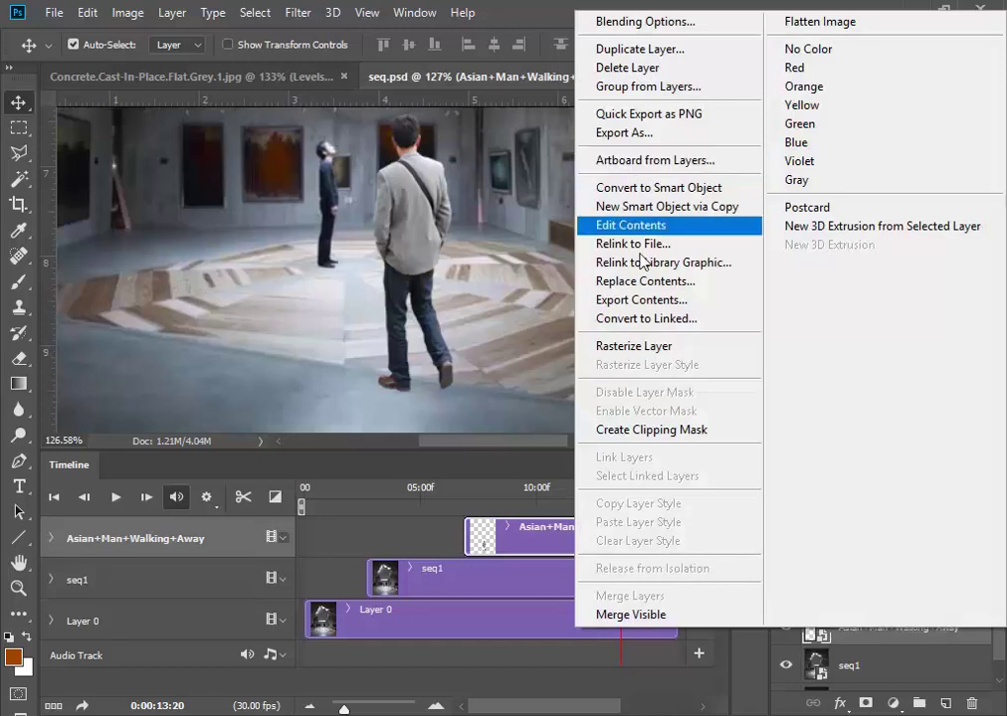
{"action": "left_click", "coordinate": [645, 347]}
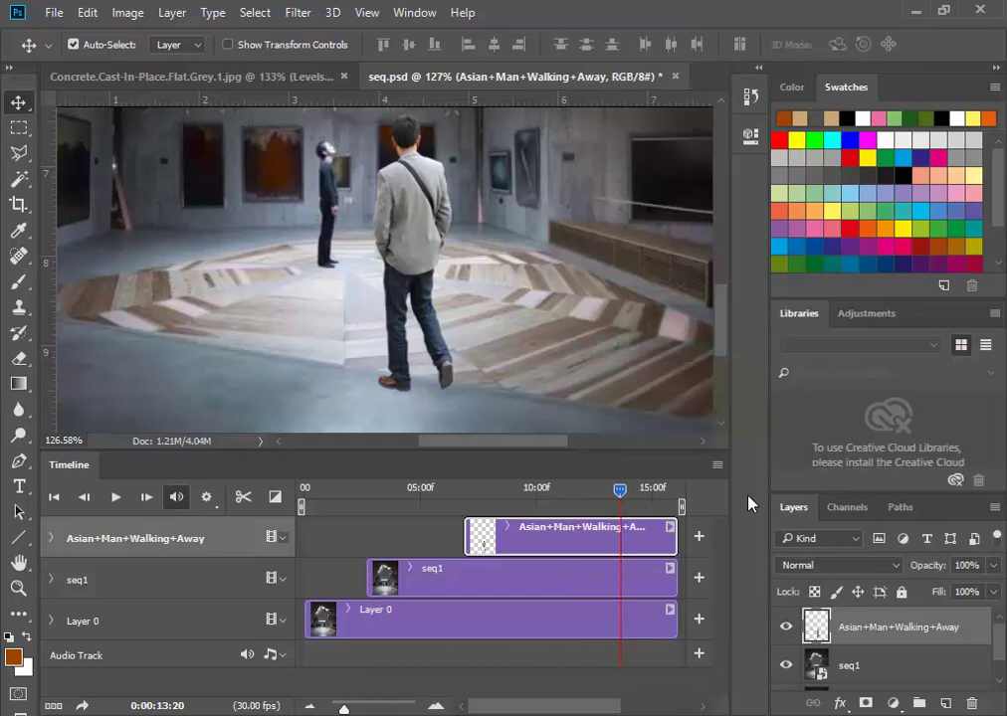
{"action": "left_click", "coordinate": [786, 628]}
{"action": "left_click", "coordinate": [786, 628]}
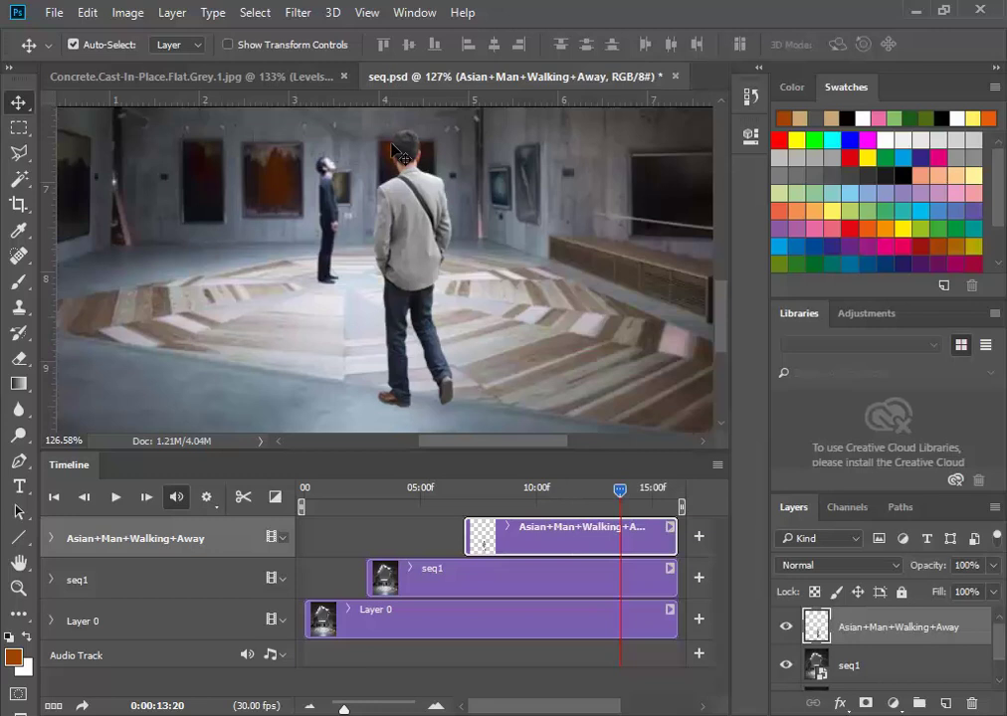
Step: Try a Reveal All layer mask on the Asian+Man+Walking+Away layer and undo it
{"action": "left_click", "coordinate": [173, 13]}
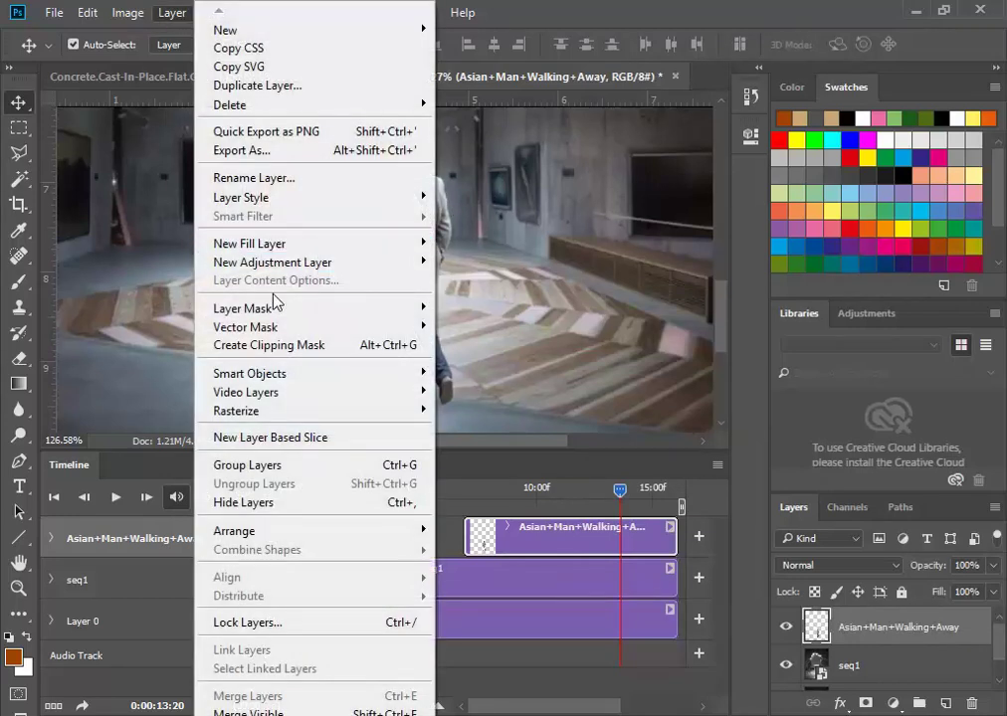
{"action": "mouse_move", "coordinate": [281, 310]}
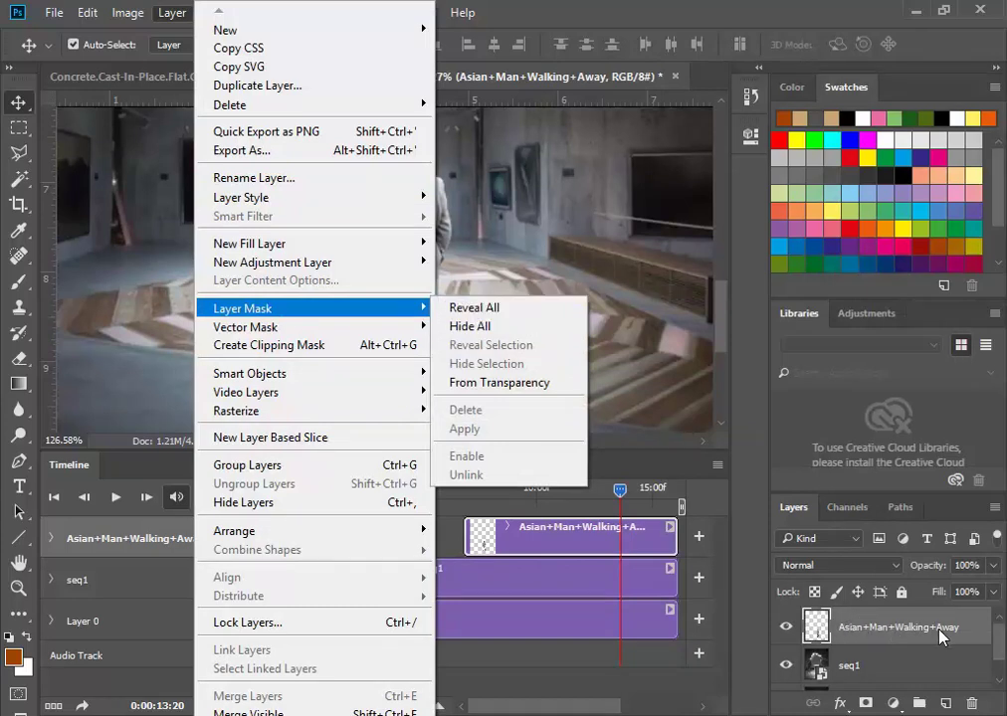
{"action": "left_click", "coordinate": [308, 311]}
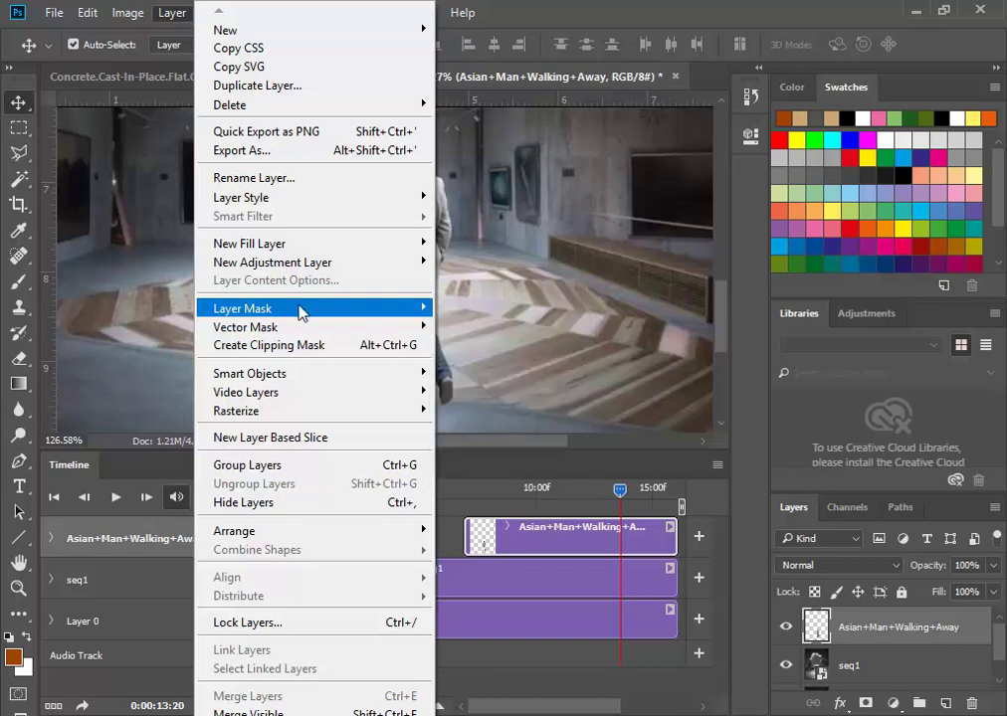
{"action": "mouse_move", "coordinate": [280, 312]}
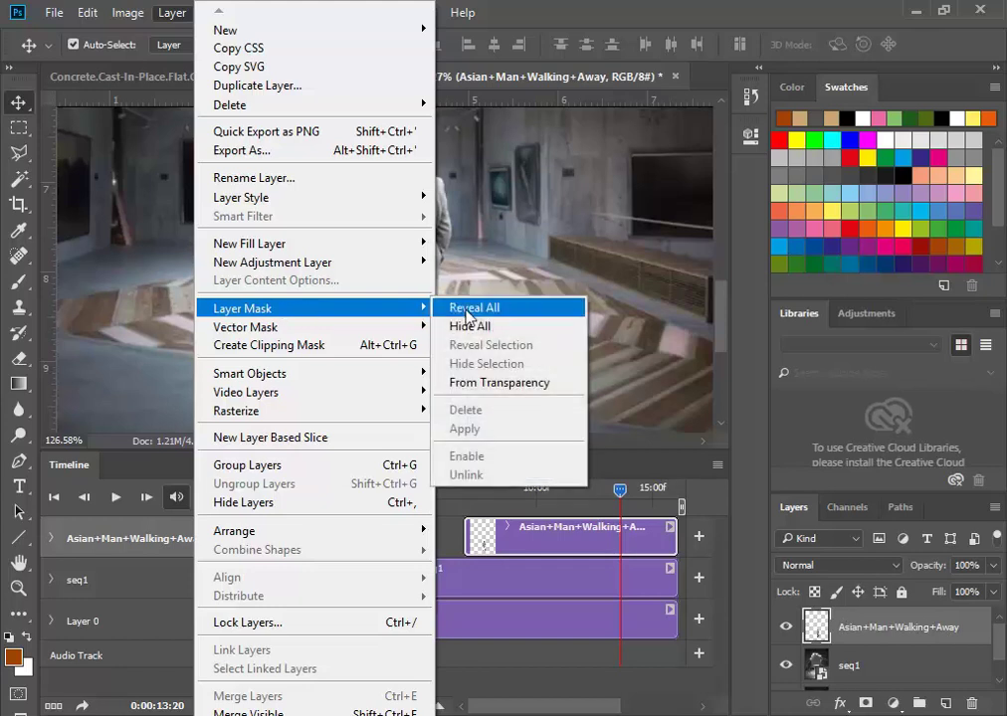
{"action": "left_click", "coordinate": [466, 313]}
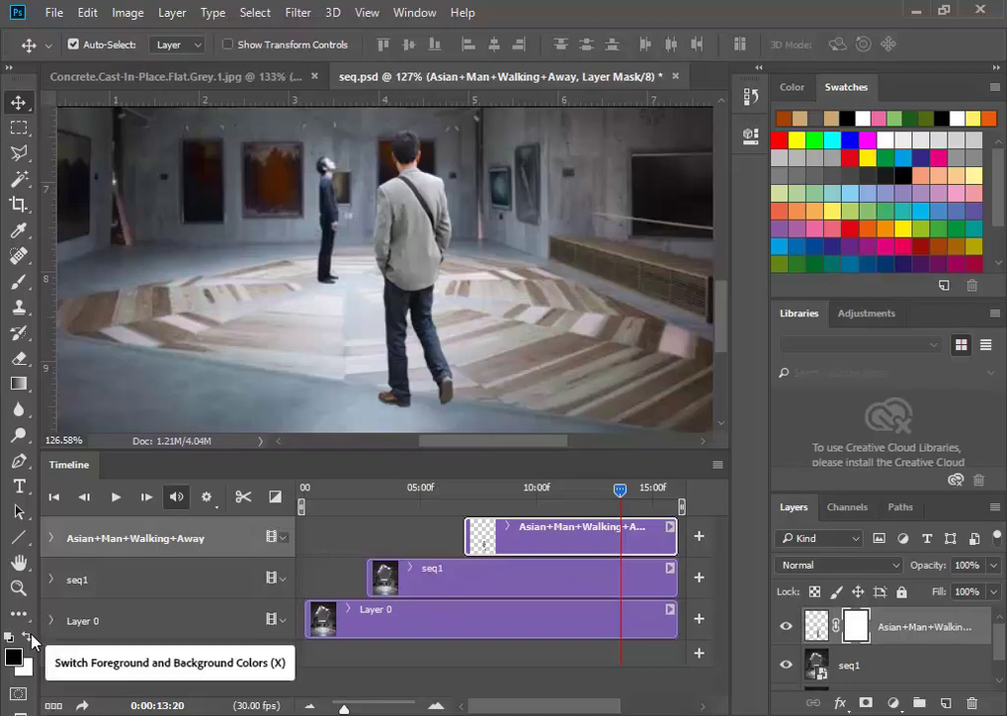
{"action": "left_click", "coordinate": [87, 12]}
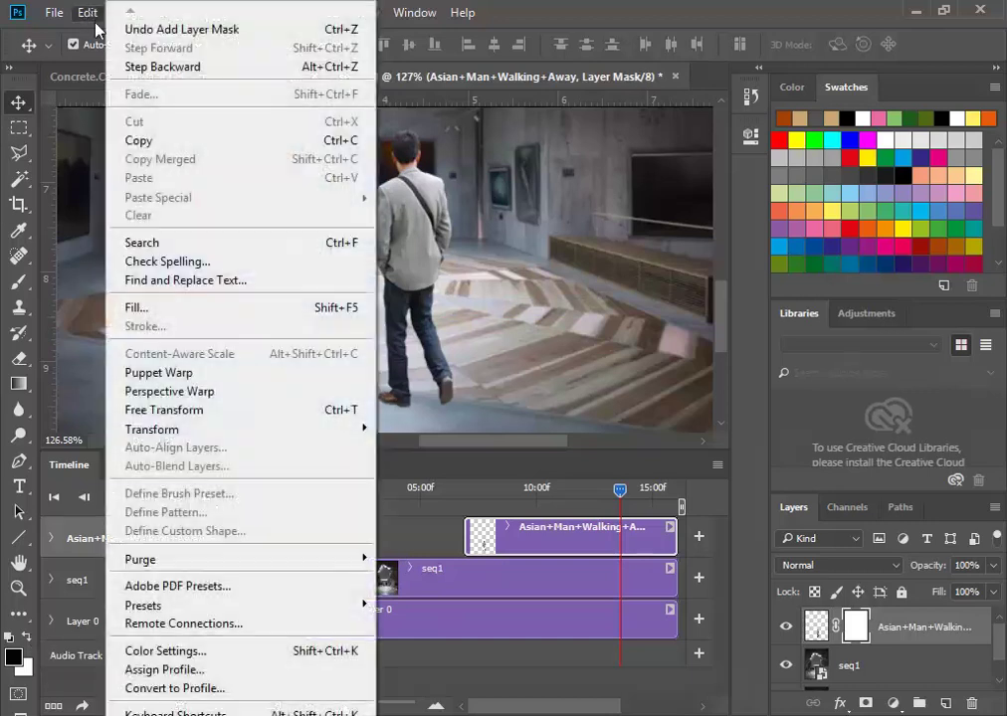
{"action": "left_click", "coordinate": [147, 31]}
Step: Try a Hide All layer mask on the Asian+Man+Walking+Away layer and undo it
{"action": "left_click", "coordinate": [172, 12]}
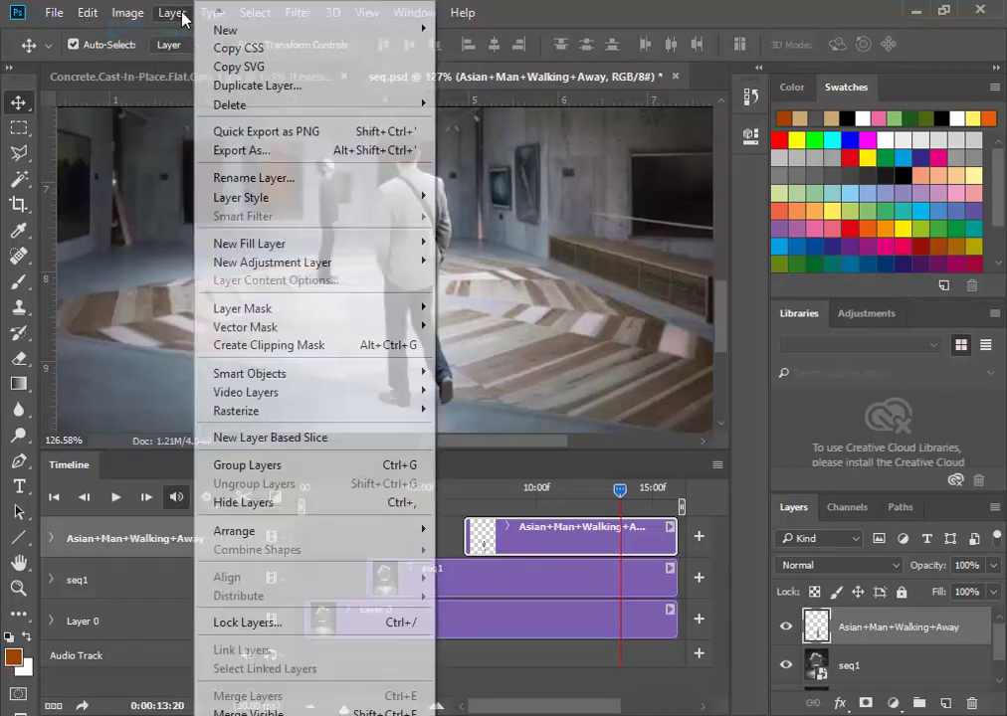
{"action": "mouse_move", "coordinate": [234, 308]}
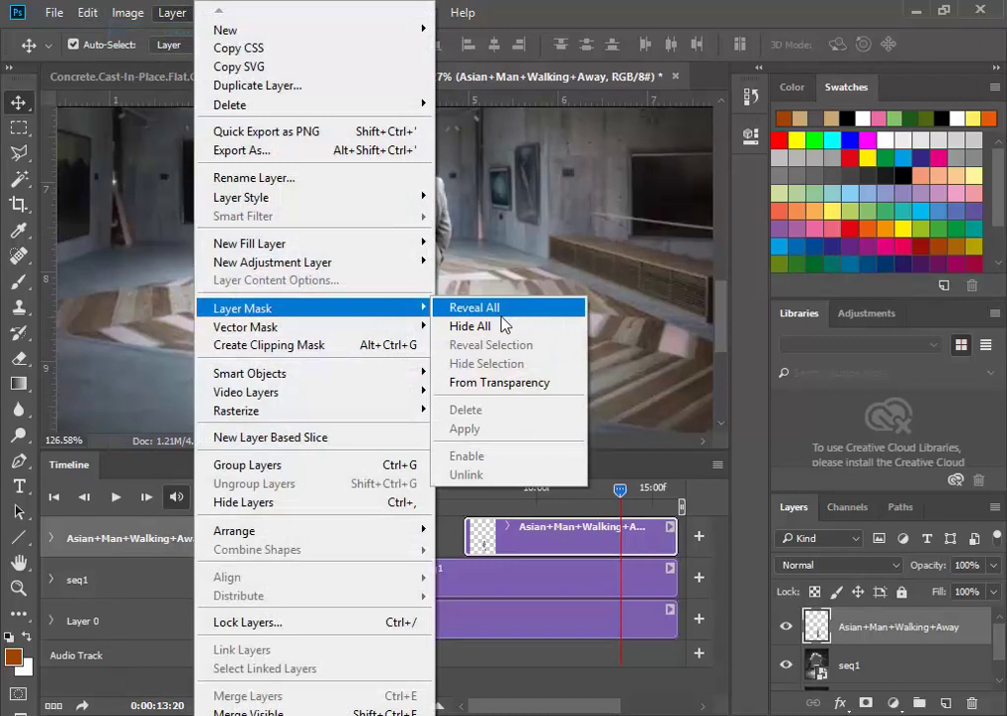
{"action": "left_click", "coordinate": [503, 329]}
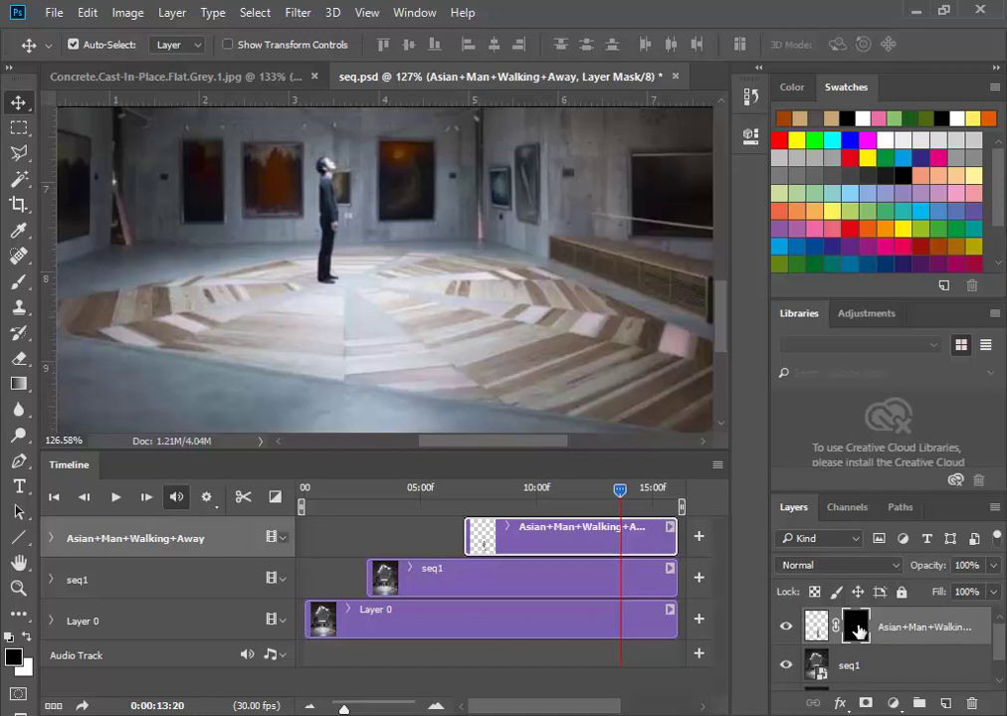
{"action": "left_click", "coordinate": [86, 12]}
{"action": "left_click", "coordinate": [148, 30]}
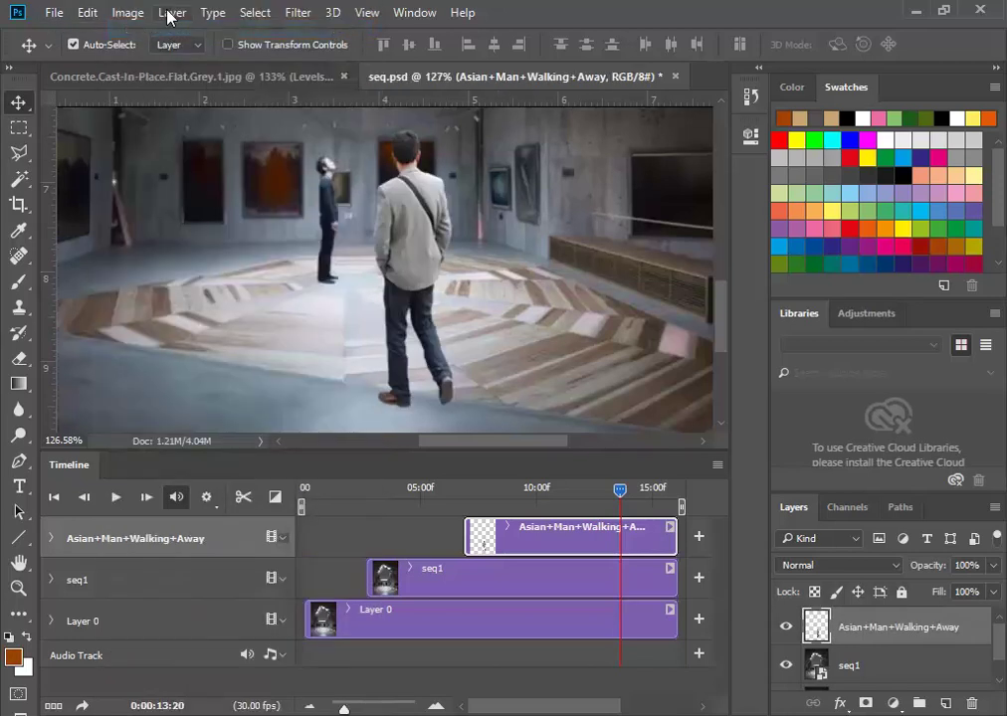
Step: Add a layer mask from transparency to the Asian+Man+Walking+Away layer
{"action": "left_click", "coordinate": [172, 12]}
{"action": "mouse_move", "coordinate": [264, 317]}
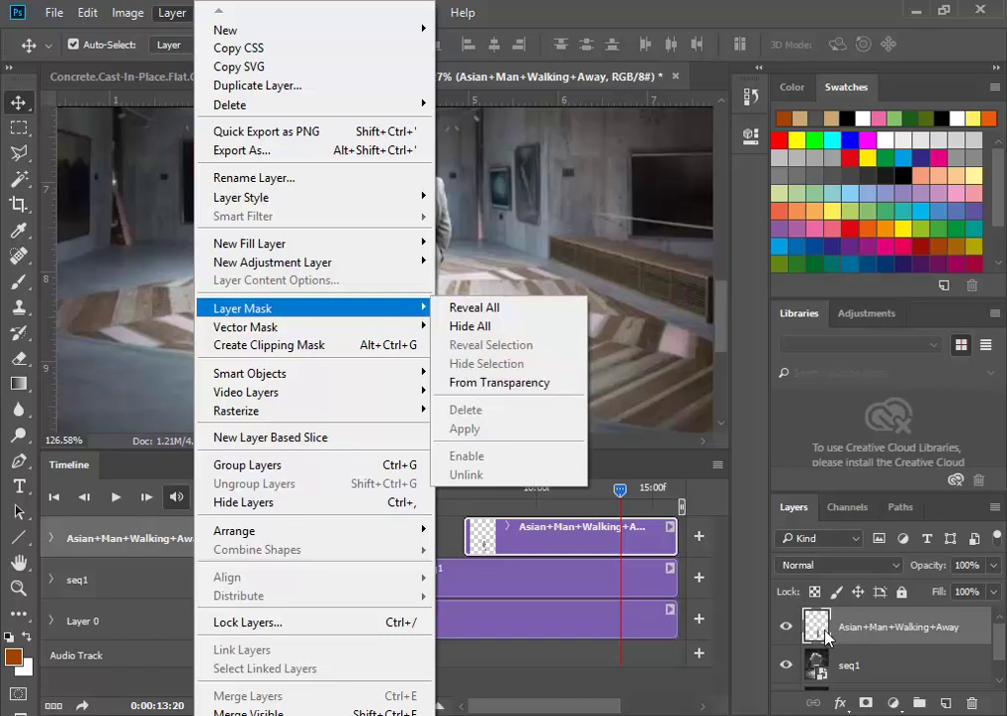
{"action": "left_click", "coordinate": [500, 384]}
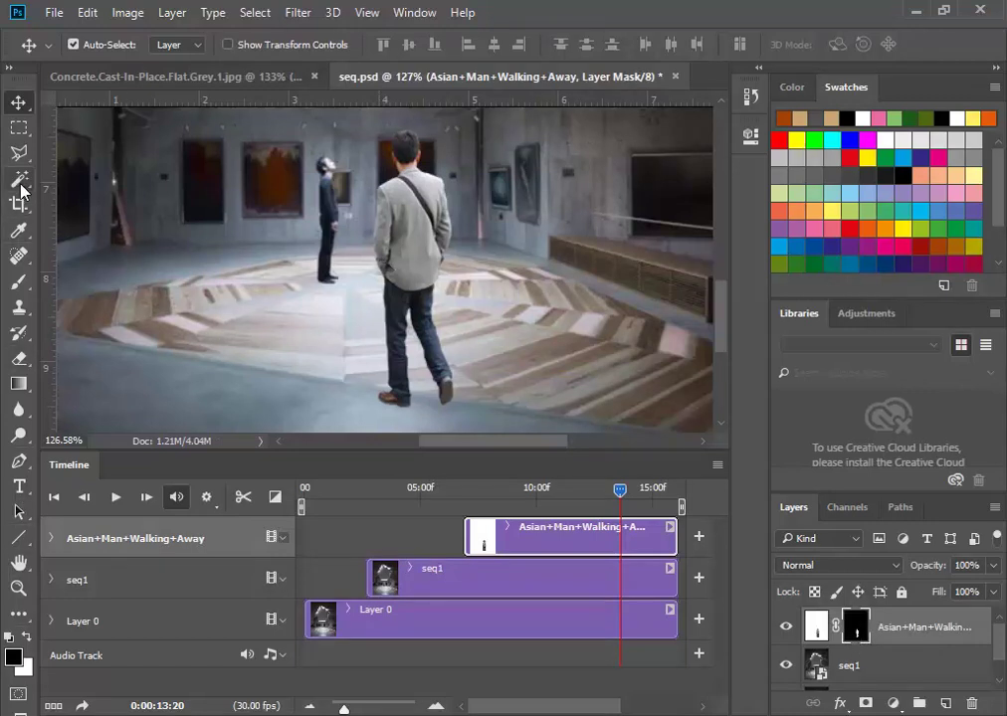
Step: Paint black on the layer mask with the size 5 Brush to trim the walking man's jacket along the right sleeve and shoulder
{"action": "left_click", "coordinate": [22, 285]}
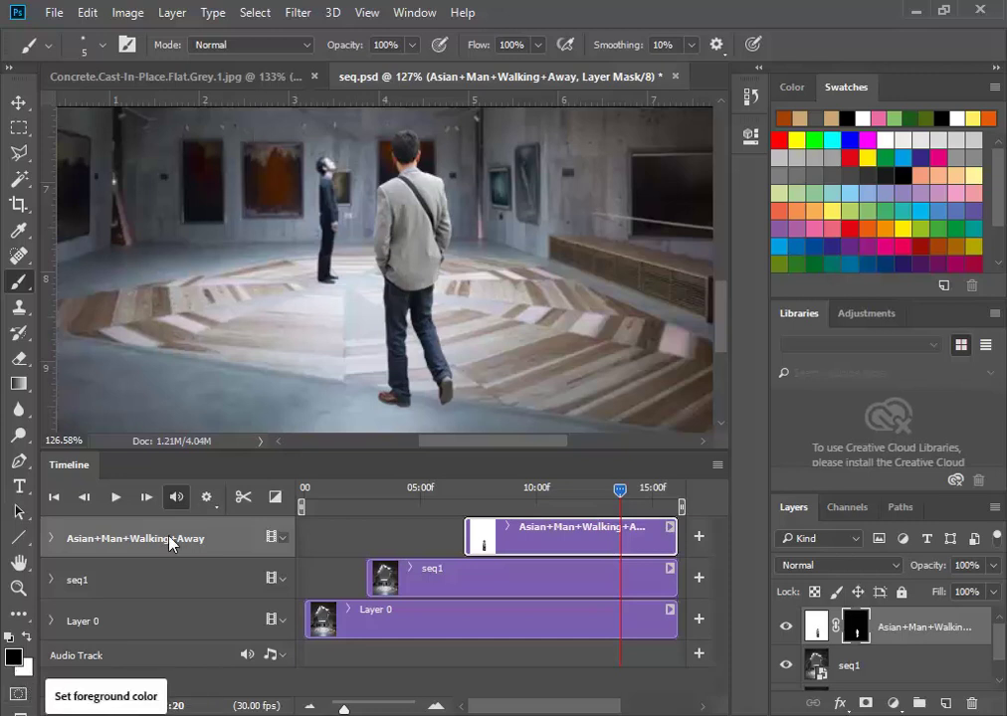
{"action": "scroll", "coordinate": [449, 233], "scroll_direction": "up", "scroll_amount": 6, "text": "alt"}
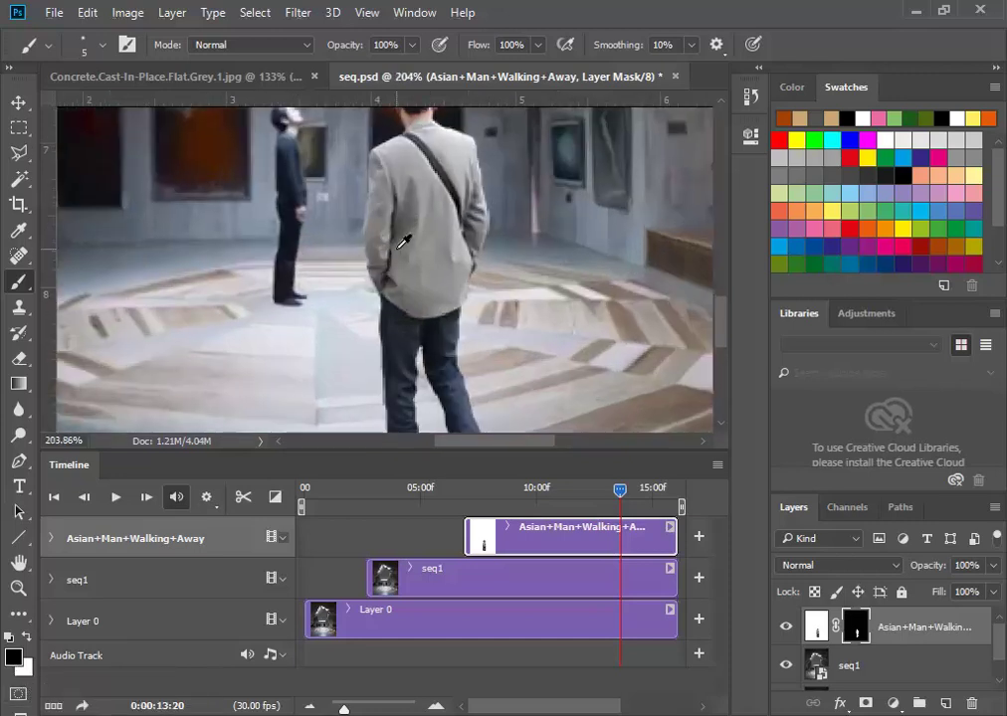
{"action": "scroll", "coordinate": [272, 256], "scroll_direction": "down", "scroll_amount": 2, "text": "alt"}
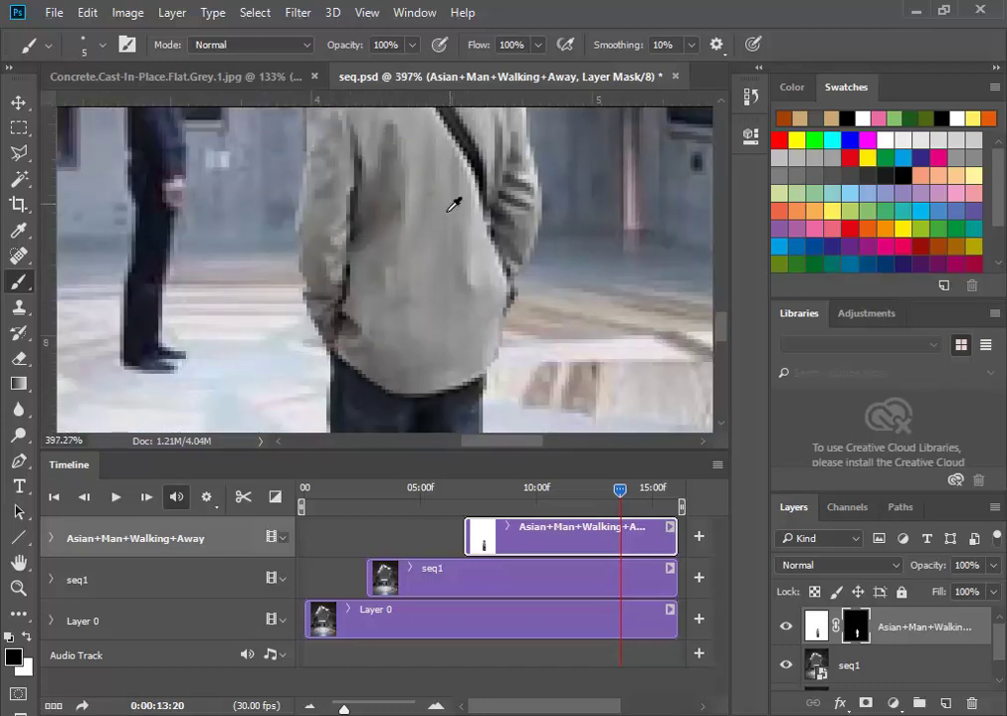
{"action": "scroll", "coordinate": [349, 202], "scroll_direction": "up", "scroll_amount": 2}
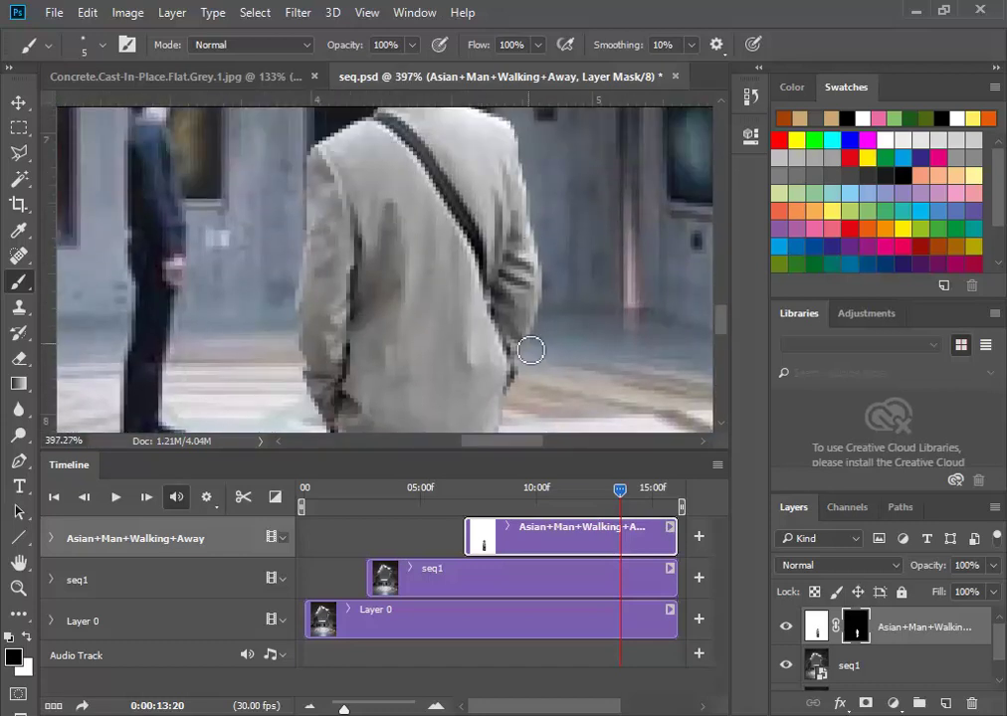
{"action": "scroll", "coordinate": [526, 215], "scroll_direction": "down", "scroll_amount": 1, "text": "alt"}
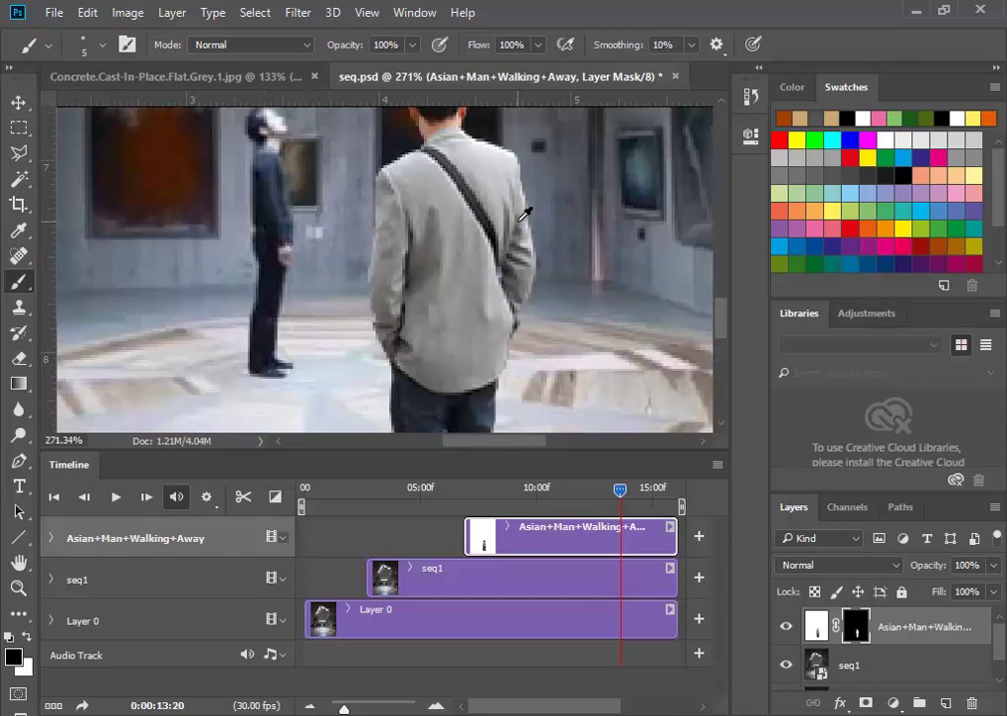
{"action": "scroll", "coordinate": [526, 214], "scroll_direction": "up", "scroll_amount": 2, "text": "alt"}
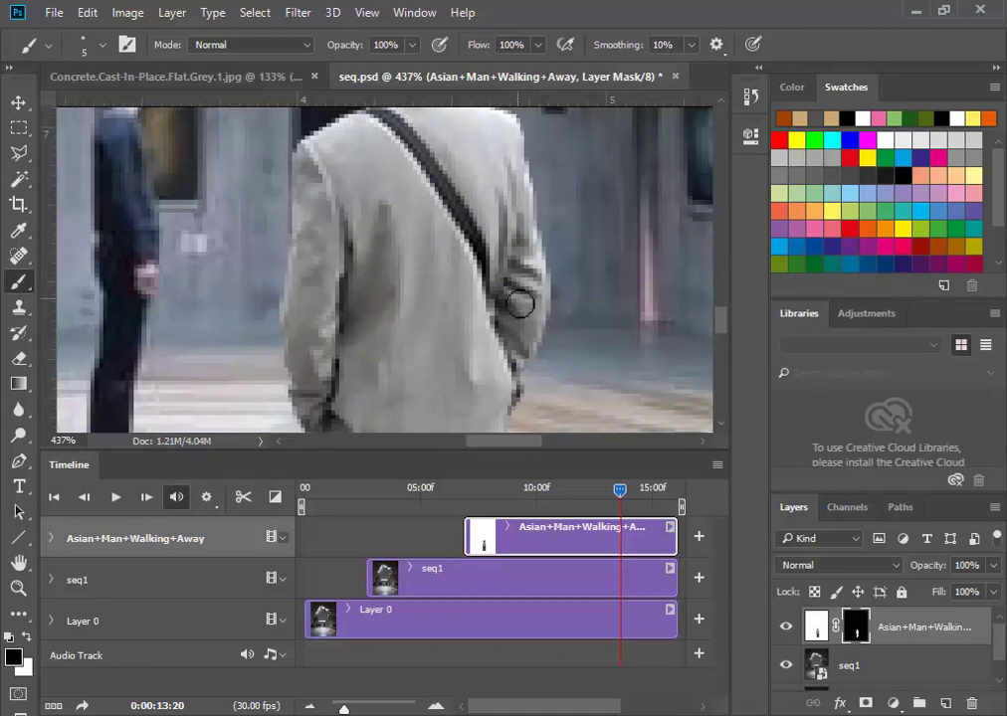
{"action": "mouse_move", "coordinate": [548, 246]}
{"action": "left_mouse_down"}
{"action": "mouse_move", "coordinate": [546, 232]}
{"action": "mouse_move", "coordinate": [553, 263]}
{"action": "mouse_move", "coordinate": [539, 381]}
{"action": "left_mouse_up"}
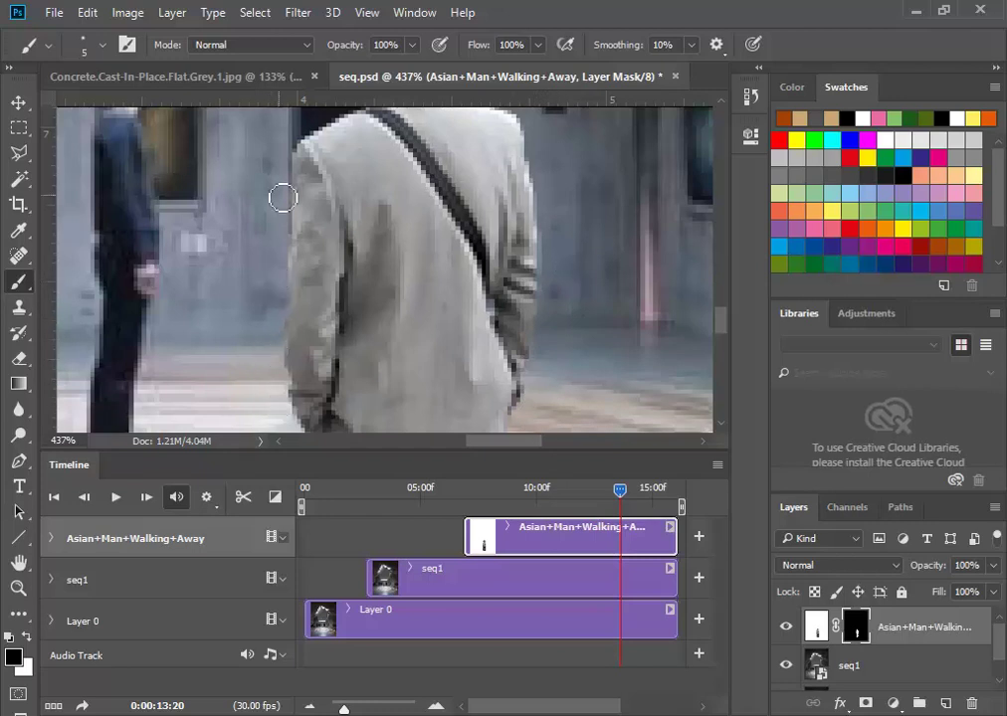
{"action": "scroll", "coordinate": [279, 252], "scroll_direction": "up", "scroll_amount": 5}
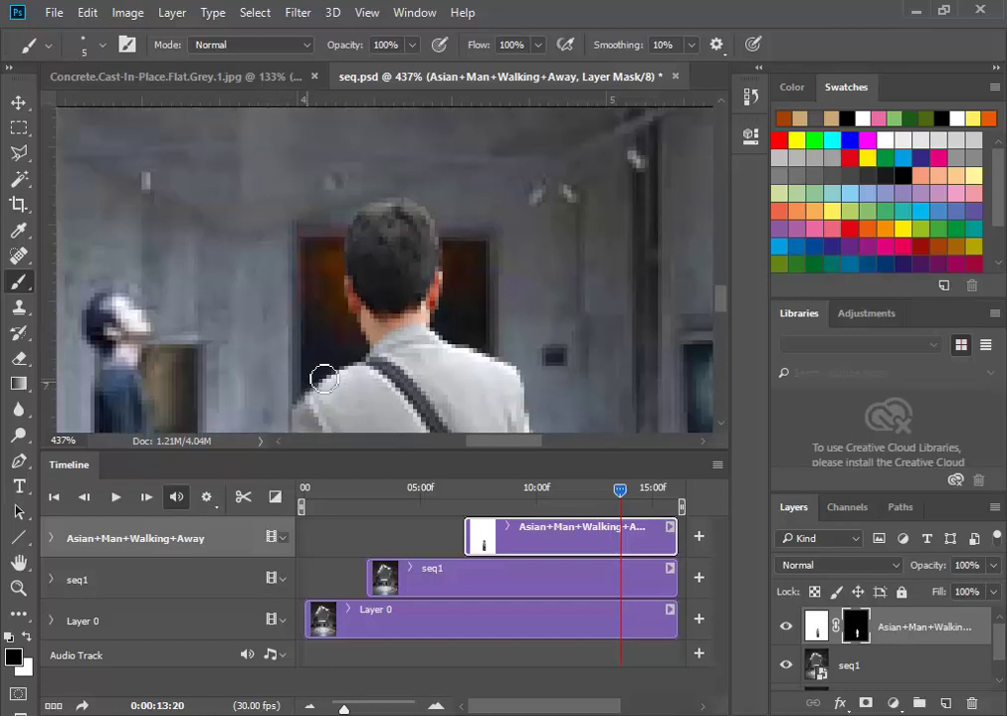
{"action": "left_click_drag", "start_coordinate": [446, 328], "coordinate": [497, 348]}
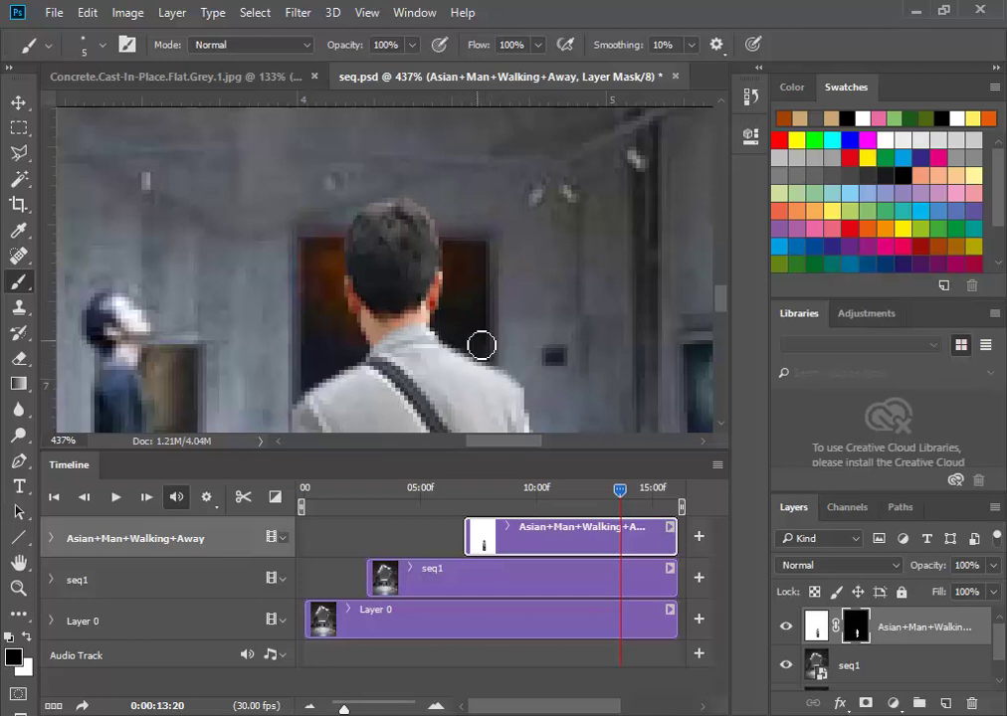
Step: Paint white on the walking man's layer mask to restore the jacket edge along the right elbow and forearm
{"action": "scroll", "coordinate": [388, 301], "scroll_direction": "down", "scroll_amount": 5, "text": "alt"}
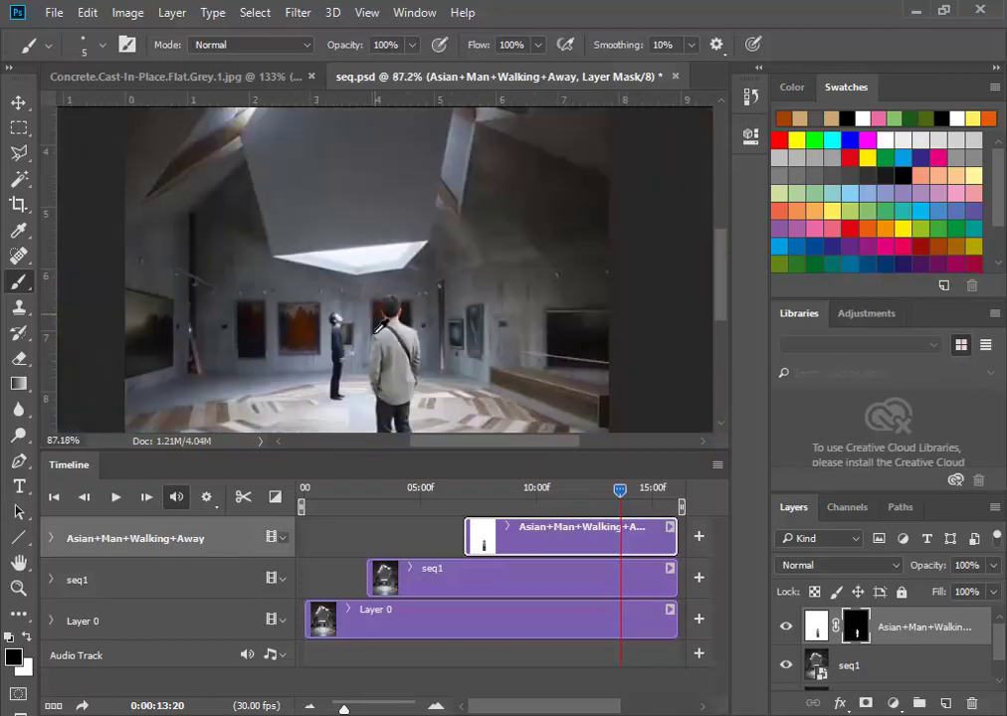
{"action": "scroll", "coordinate": [441, 325], "scroll_direction": "up", "scroll_amount": 5, "text": "alt"}
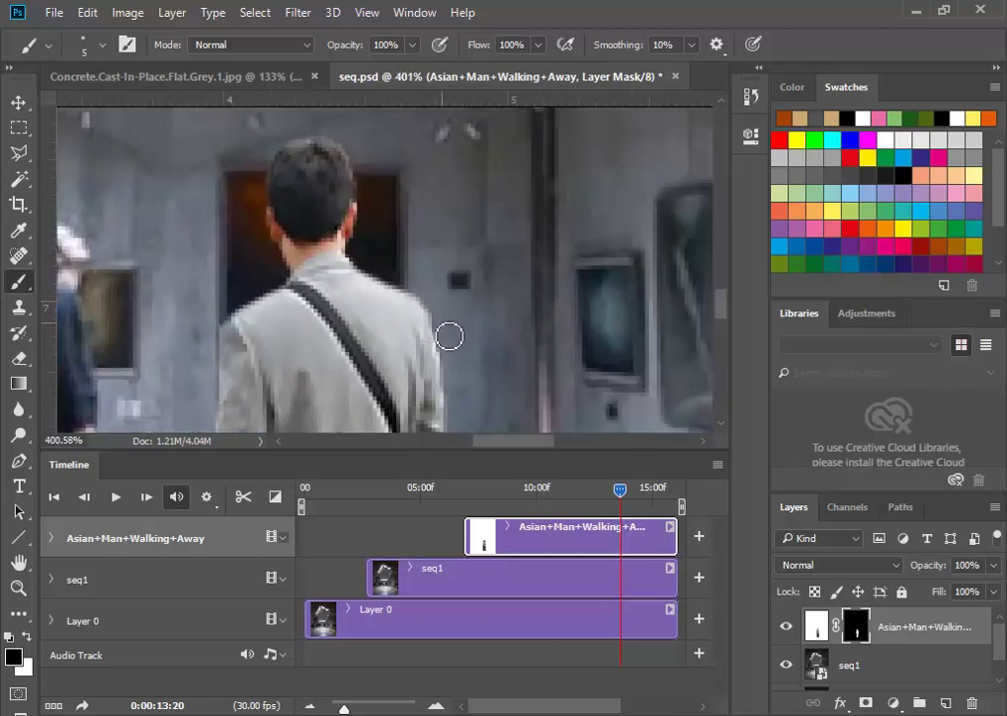
{"action": "scroll", "coordinate": [437, 304], "scroll_direction": "down", "scroll_amount": 2, "text": "alt"}
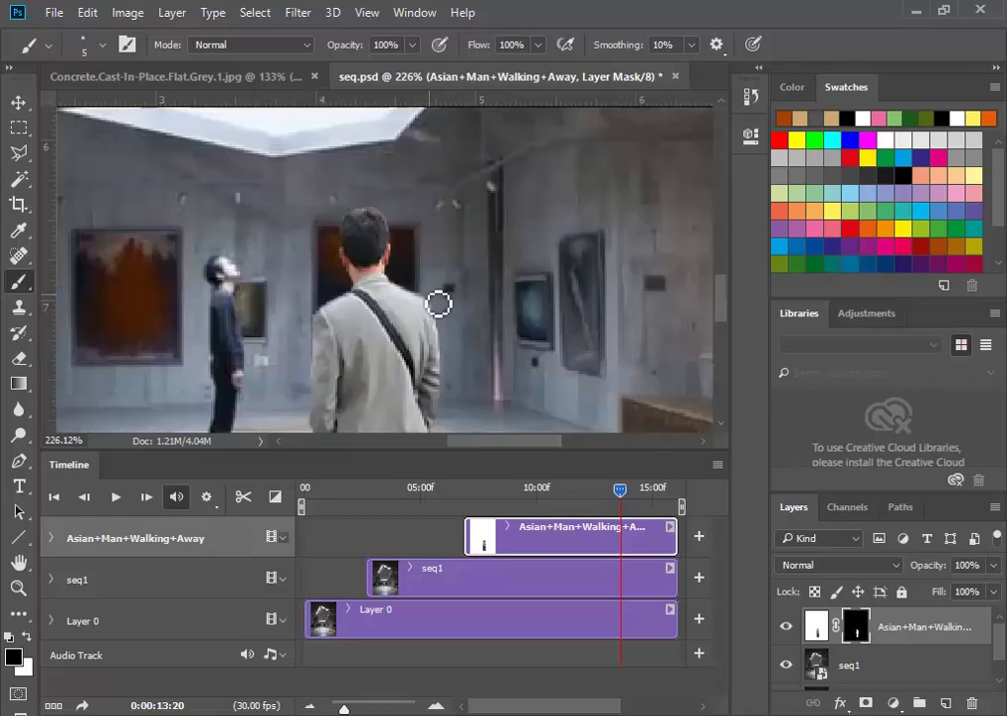
{"action": "scroll", "coordinate": [393, 337], "scroll_direction": "down", "scroll_amount": 1, "text": "alt"}
{"action": "scroll", "coordinate": [411, 348], "scroll_direction": "up", "scroll_amount": 2, "text": "alt"}
{"action": "scroll", "coordinate": [459, 387], "scroll_direction": "up", "scroll_amount": 1, "text": "alt"}
{"action": "scroll", "coordinate": [459, 387], "scroll_direction": "up", "scroll_amount": 1, "text": "alt"}
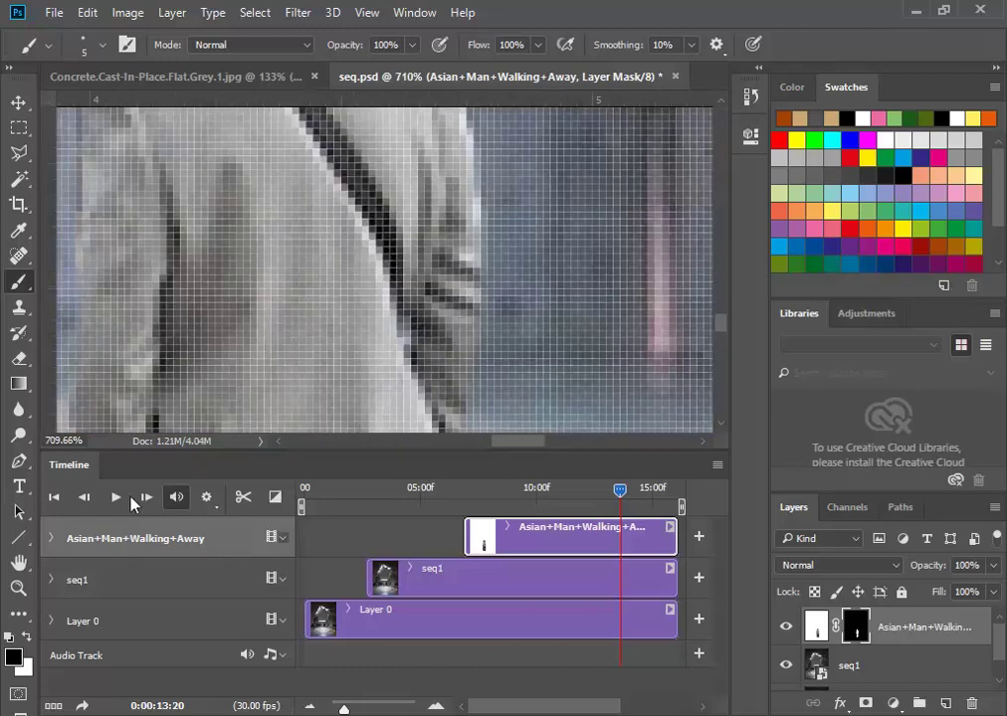
{"action": "left_click", "coordinate": [26, 641]}
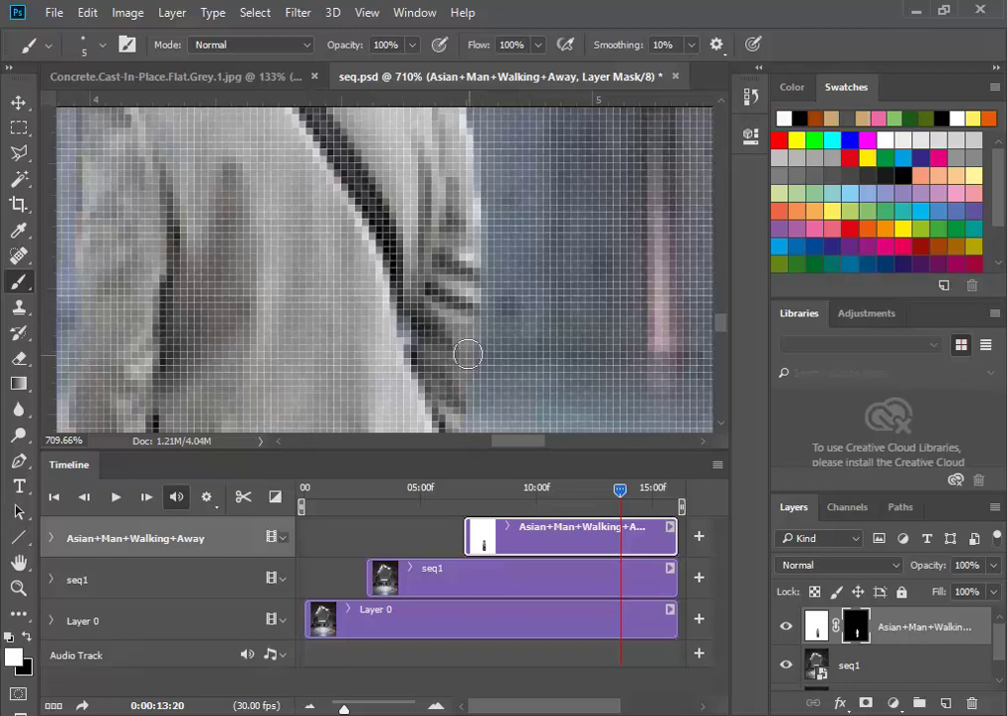
{"action": "mouse_move", "coordinate": [474, 266]}
{"action": "left_mouse_down"}
{"action": "mouse_move", "coordinate": [475, 319]}
{"action": "mouse_move", "coordinate": [457, 362]}
{"action": "left_mouse_up"}
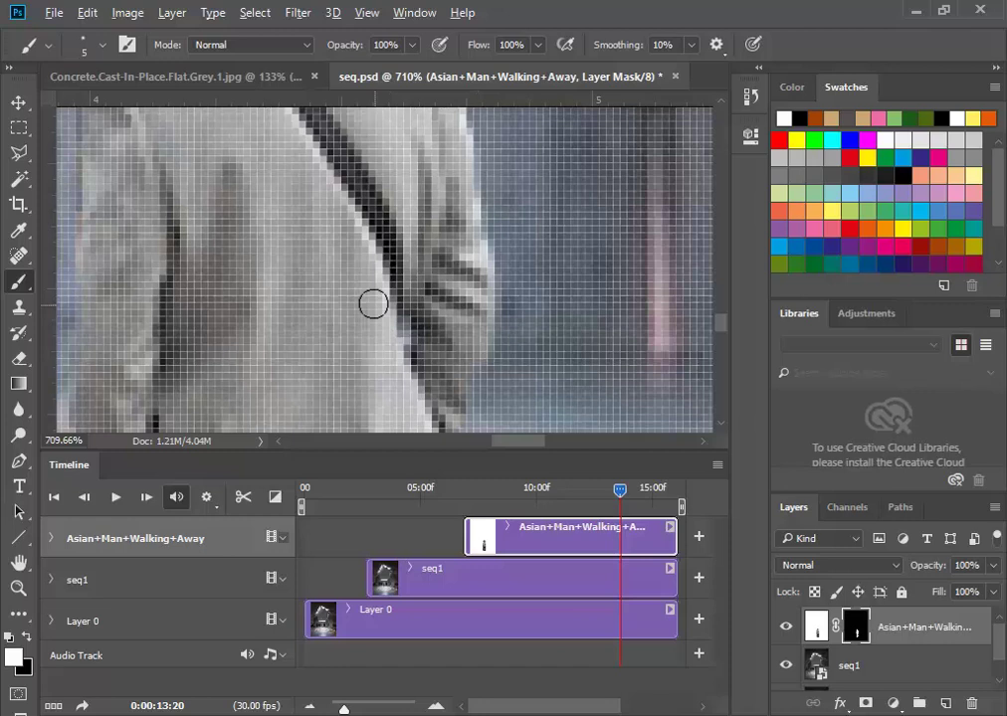
{"action": "scroll", "coordinate": [373, 303], "scroll_direction": "down", "scroll_amount": 10, "text": "alt"}
{"action": "scroll", "coordinate": [381, 299], "scroll_direction": "up", "scroll_amount": 3, "text": "alt"}
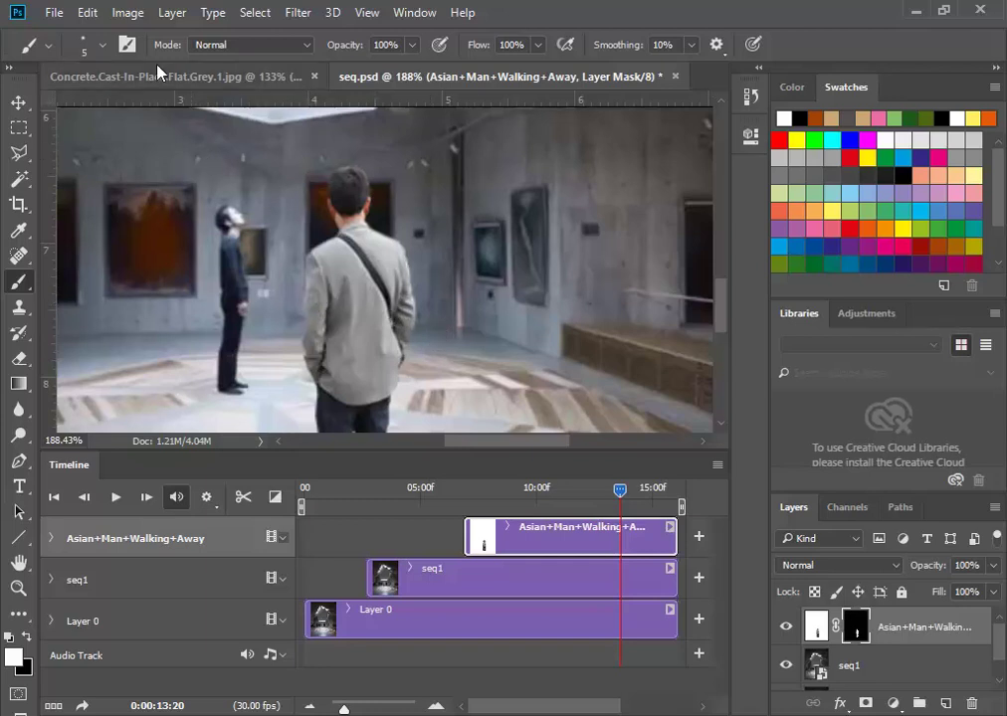
{"action": "left_click", "coordinate": [170, 13]}
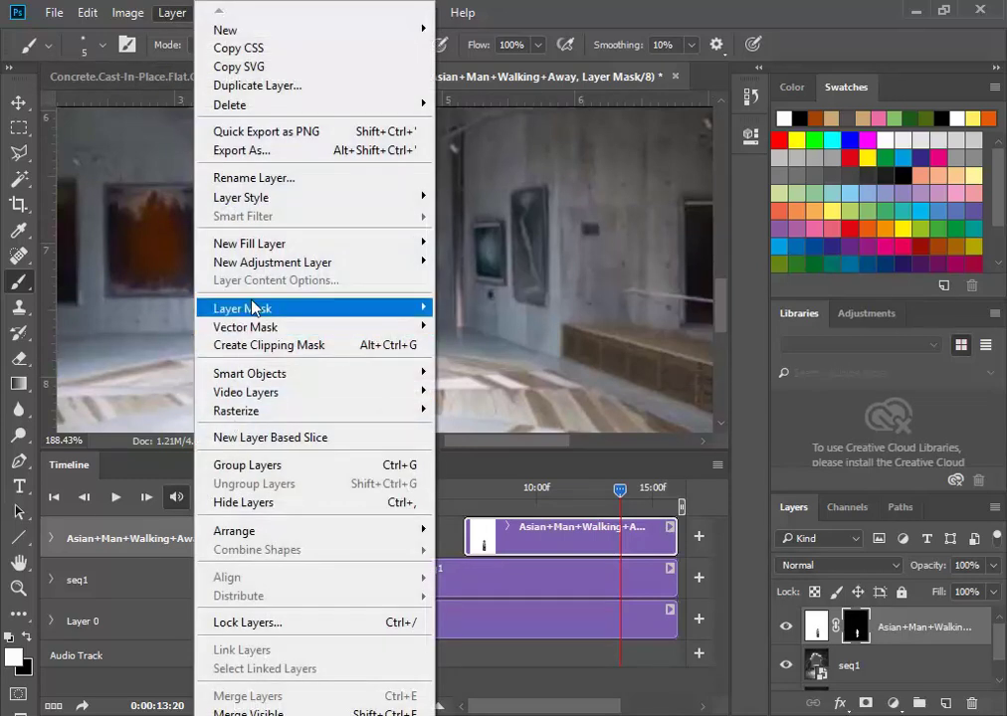
{"action": "mouse_move", "coordinate": [252, 308]}
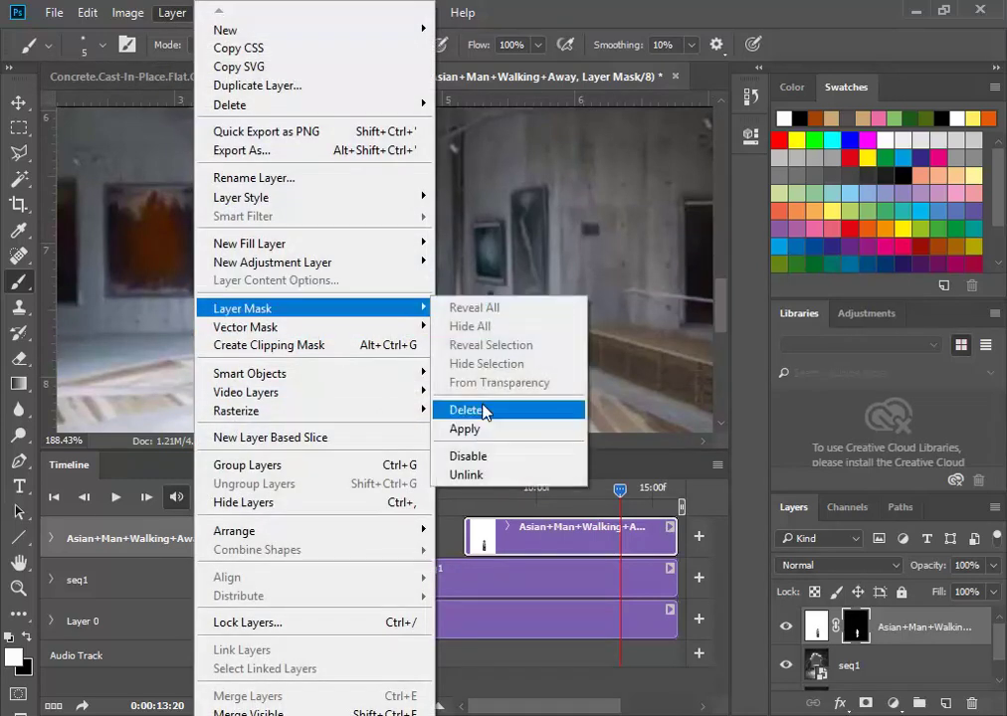
{"action": "left_click", "coordinate": [170, 33]}
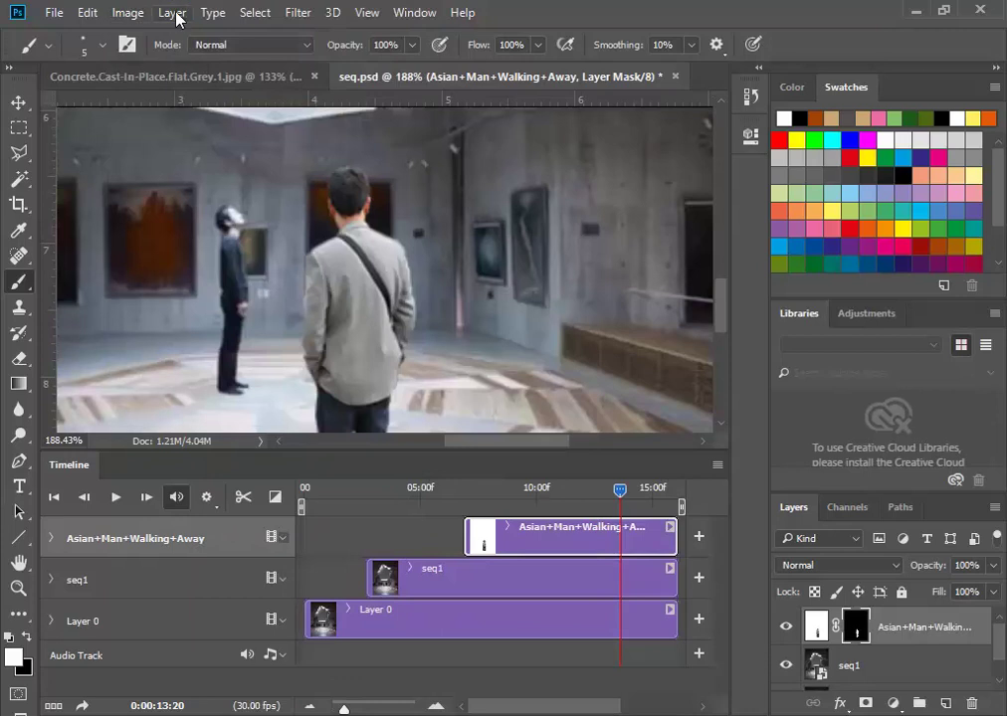
{"action": "left_click", "coordinate": [169, 18]}
{"action": "left_click", "coordinate": [166, 20]}
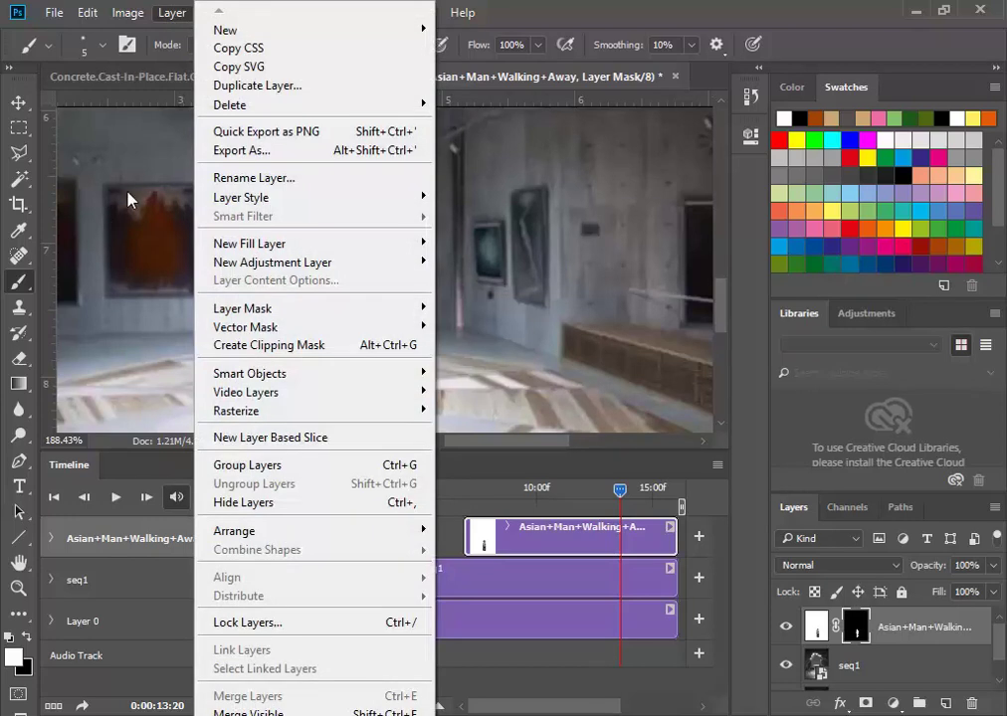
{"action": "left_click", "coordinate": [58, 12]}
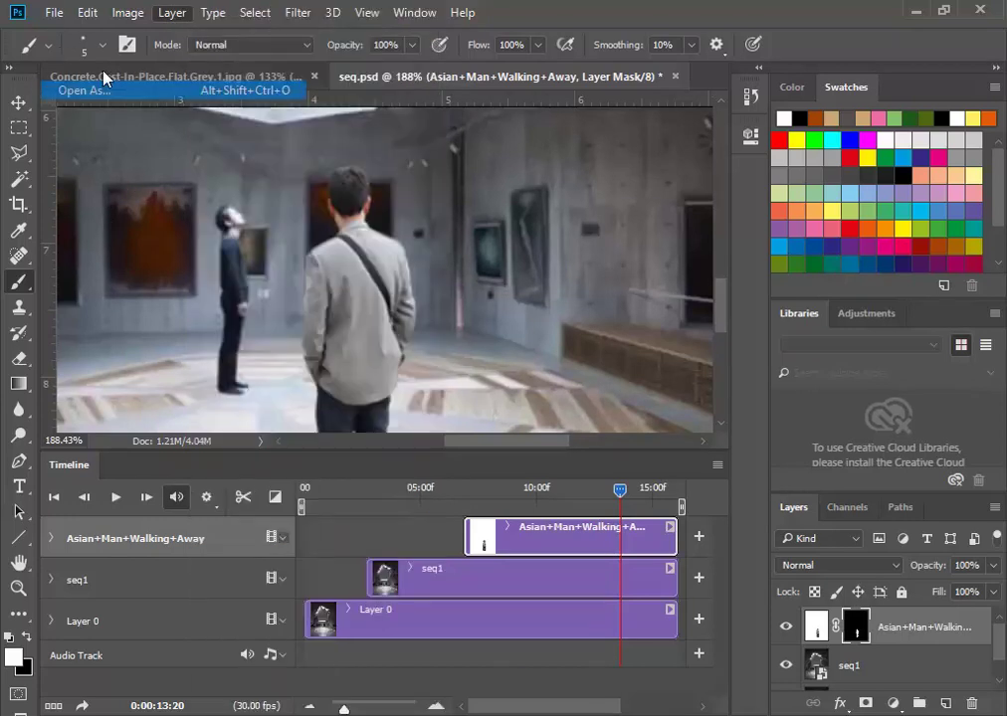
{"action": "left_click", "coordinate": [158, 87]}
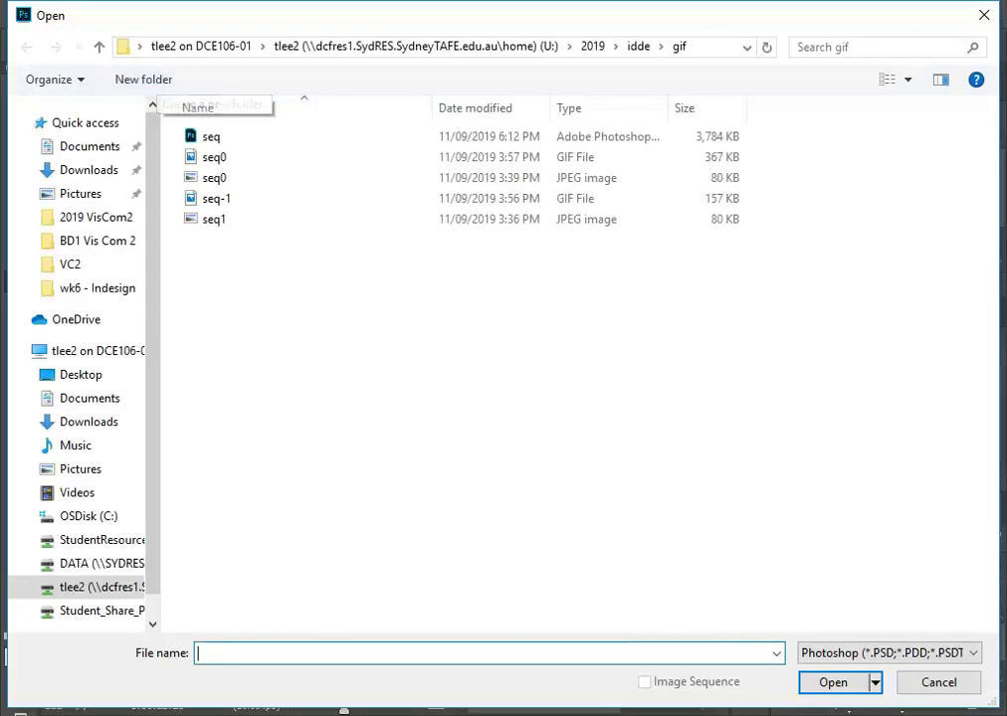
{"action": "left_click", "coordinate": [939, 644]}
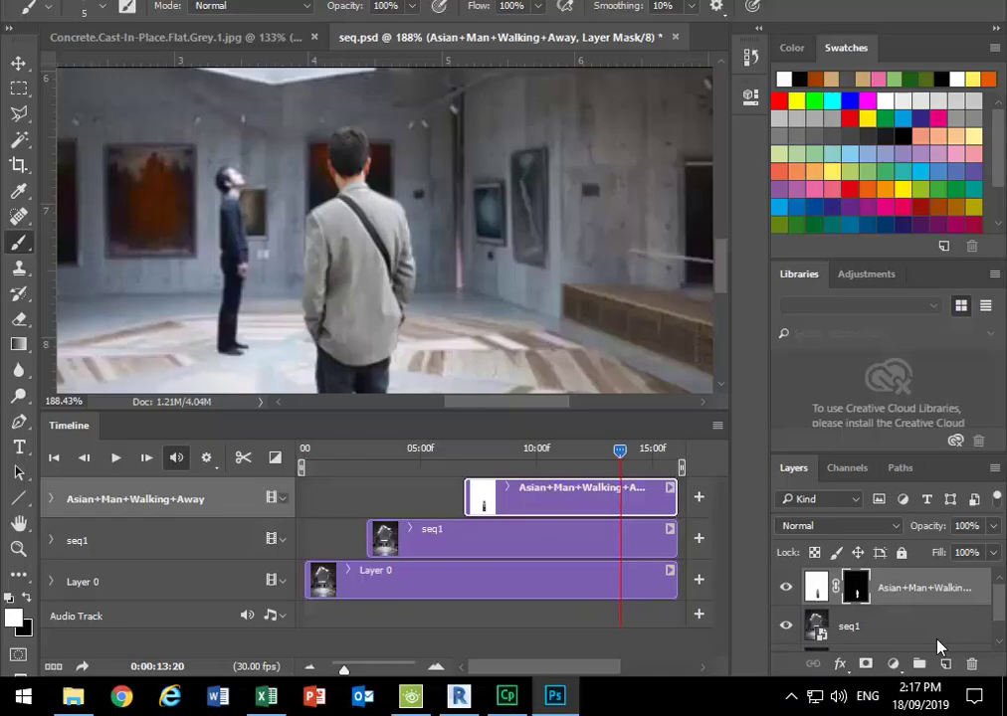
Step: Save the concrete texture document as the layered Photoshop file Concrete.Cast-In-Place.Flat.Grey.1 in the Textures folder
{"action": "left_click", "coordinate": [135, 34]}
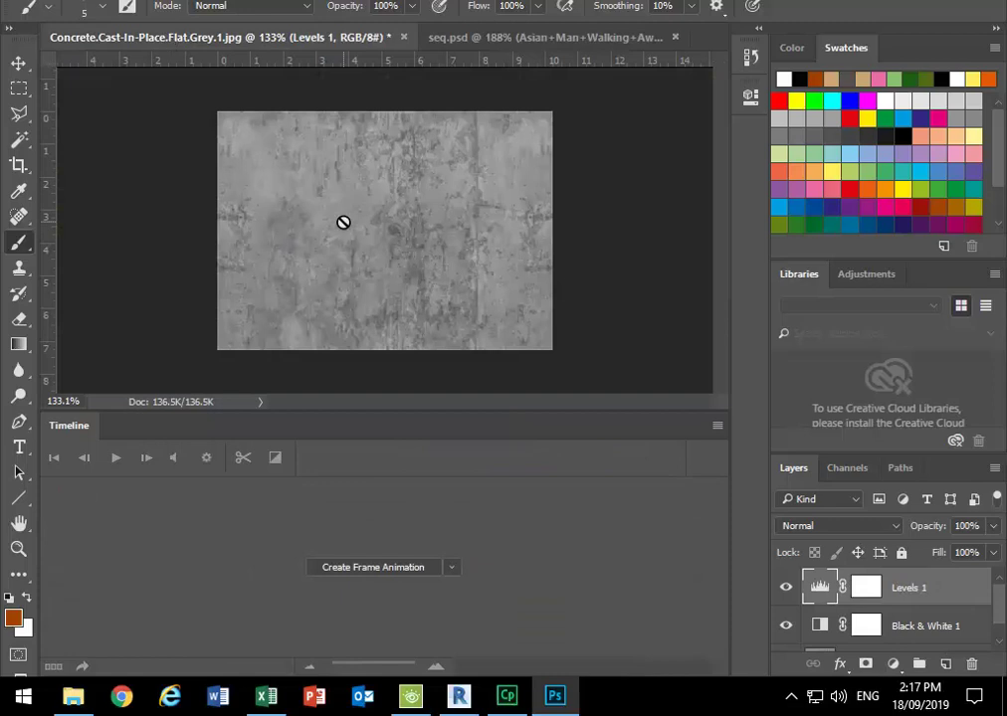
{"action": "left_click", "coordinate": [53, 12]}
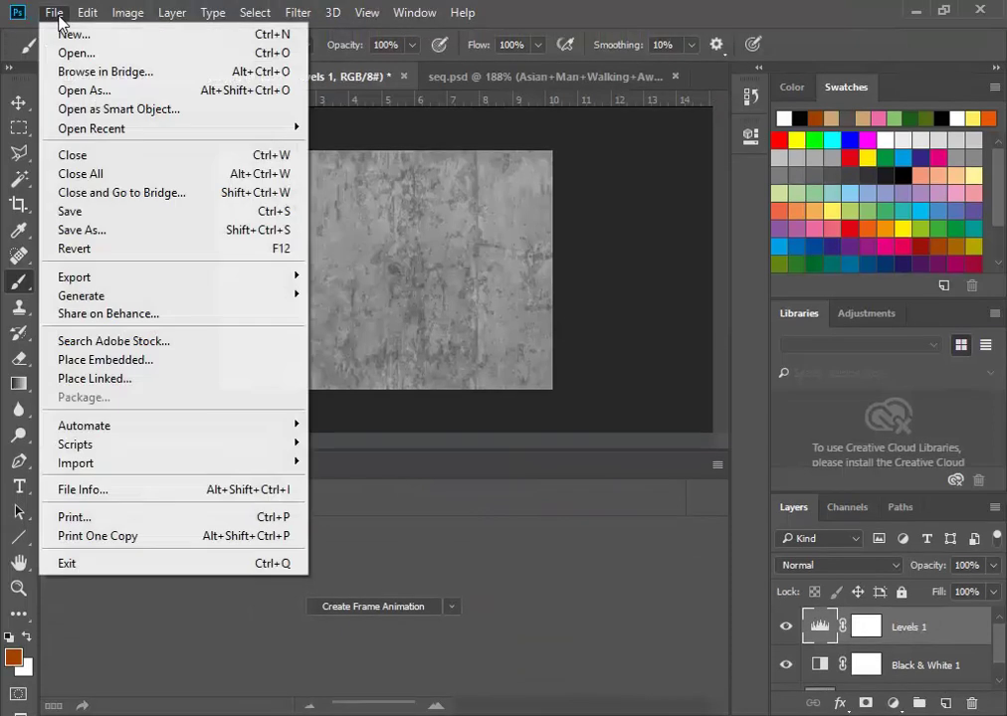
{"action": "left_click", "coordinate": [106, 234]}
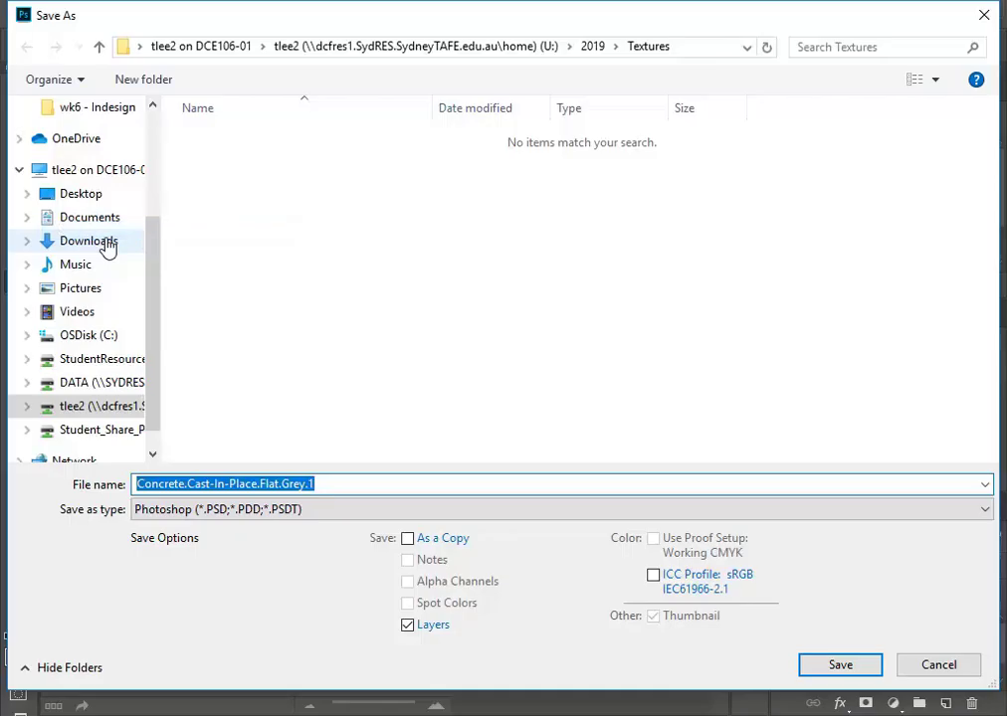
{"action": "left_click", "coordinate": [385, 482]}
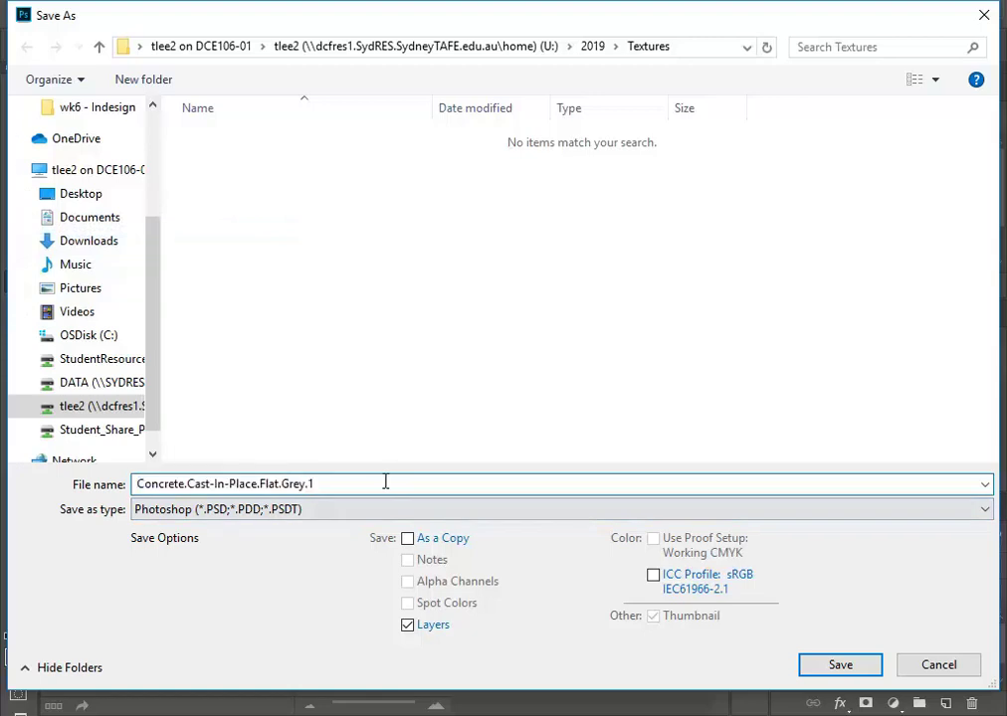
{"action": "left_click", "coordinate": [826, 666]}
{"action": "left_click", "coordinate": [853, 226]}
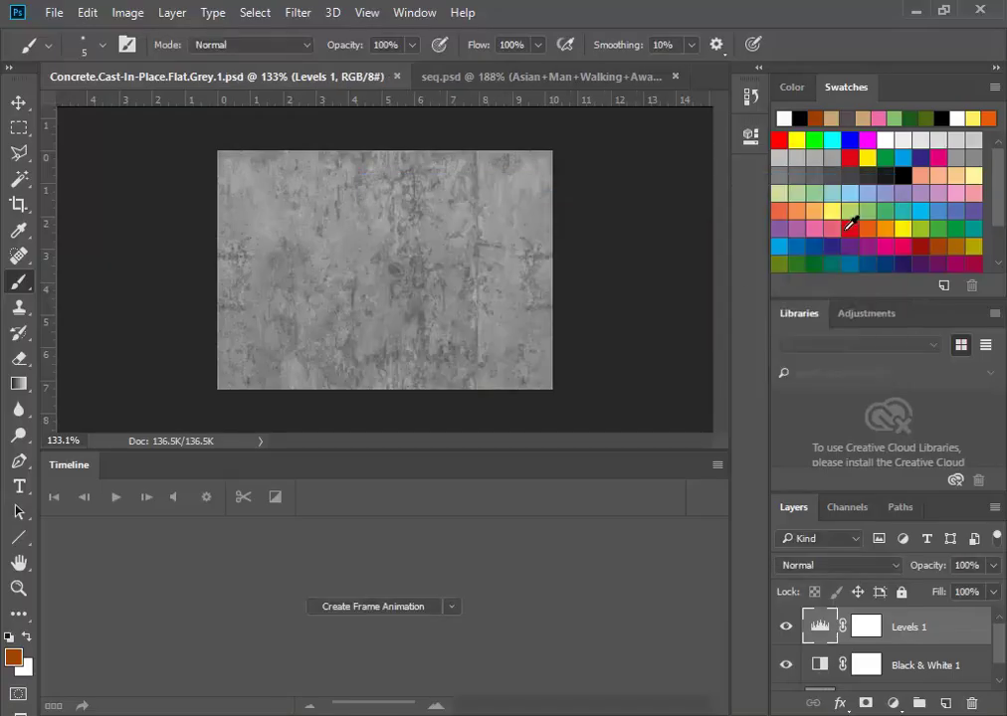
Step: Save a PNG copy of the concrete texture as Concrete.Cast-In-Place.Flat.Grey in the Textures folder with the large file size option
{"action": "left_click", "coordinate": [46, 11]}
{"action": "left_click", "coordinate": [85, 232]}
{"action": "left_click", "coordinate": [294, 511]}
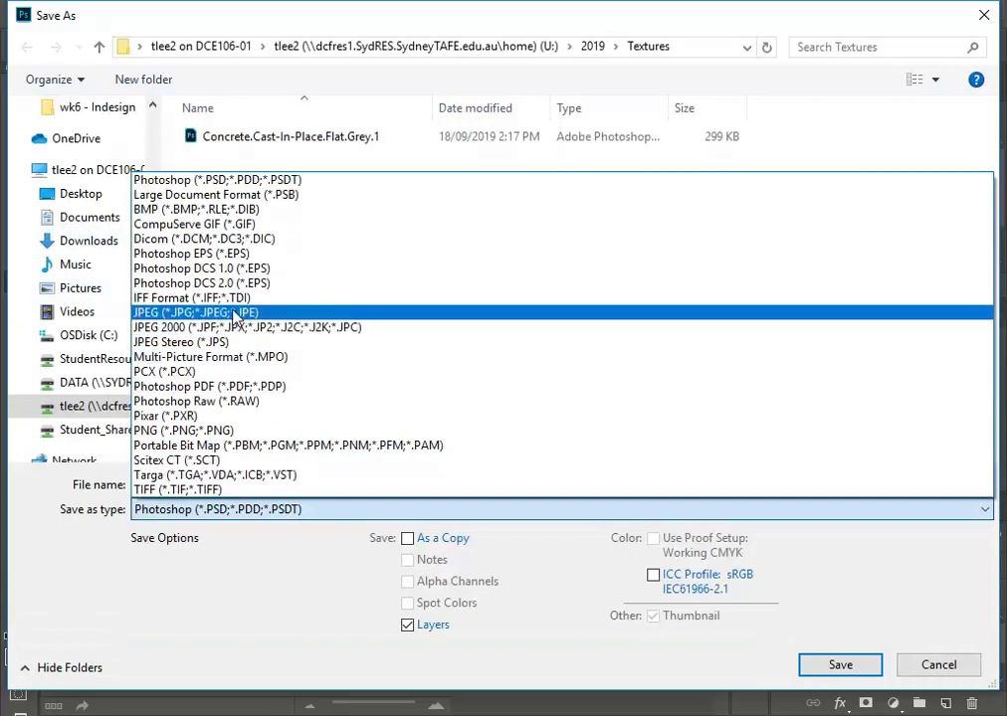
{"action": "left_click", "coordinate": [199, 430]}
{"action": "double_click", "coordinate": [364, 485]}
{"action": "left_click", "coordinate": [373, 486]}
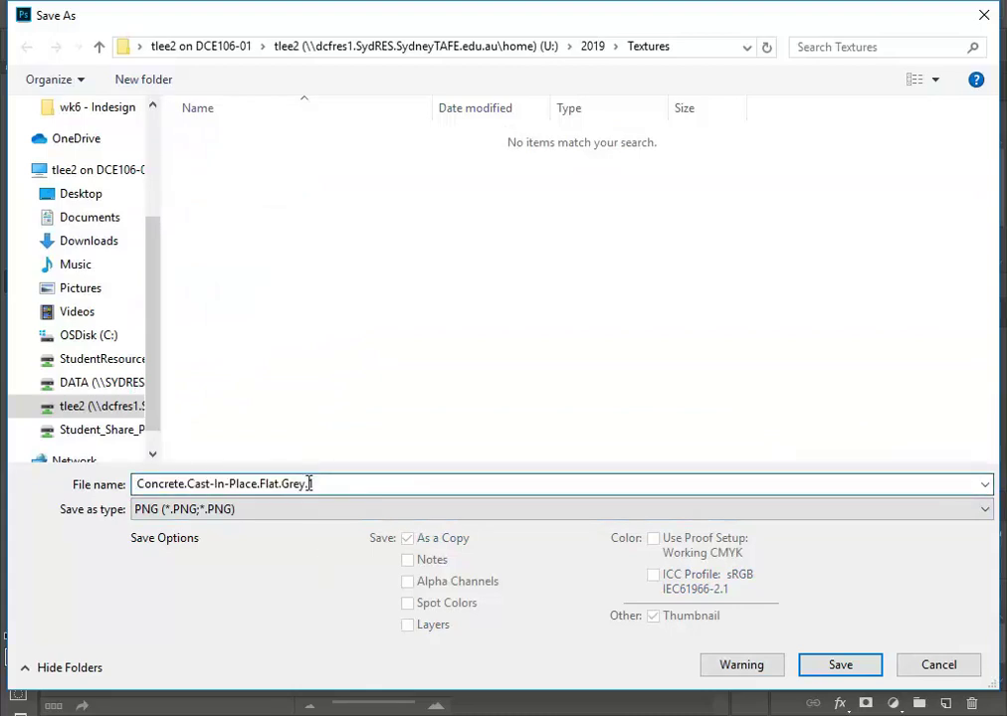
{"action": "mouse_move", "coordinate": [299, 484]}
{"action": "left_mouse_down"}
{"action": "mouse_move", "coordinate": [340, 473]}
{"action": "mouse_move", "coordinate": [307, 484]}
{"action": "left_mouse_up"}
{"action": "key", "text": "BackSpace"}
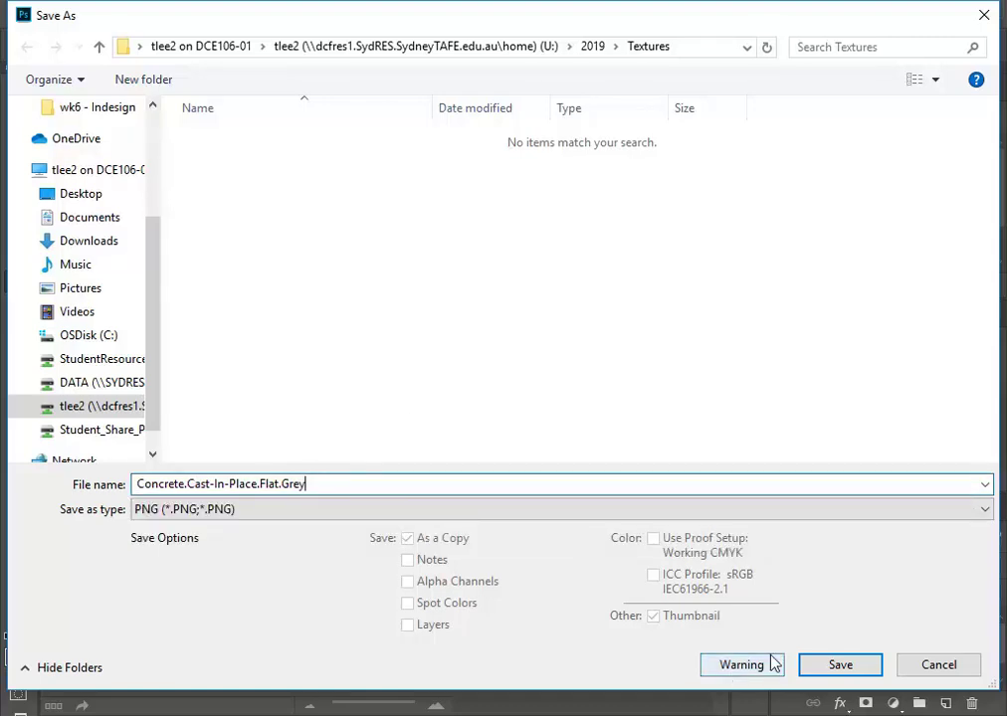
{"action": "left_click", "coordinate": [847, 672]}
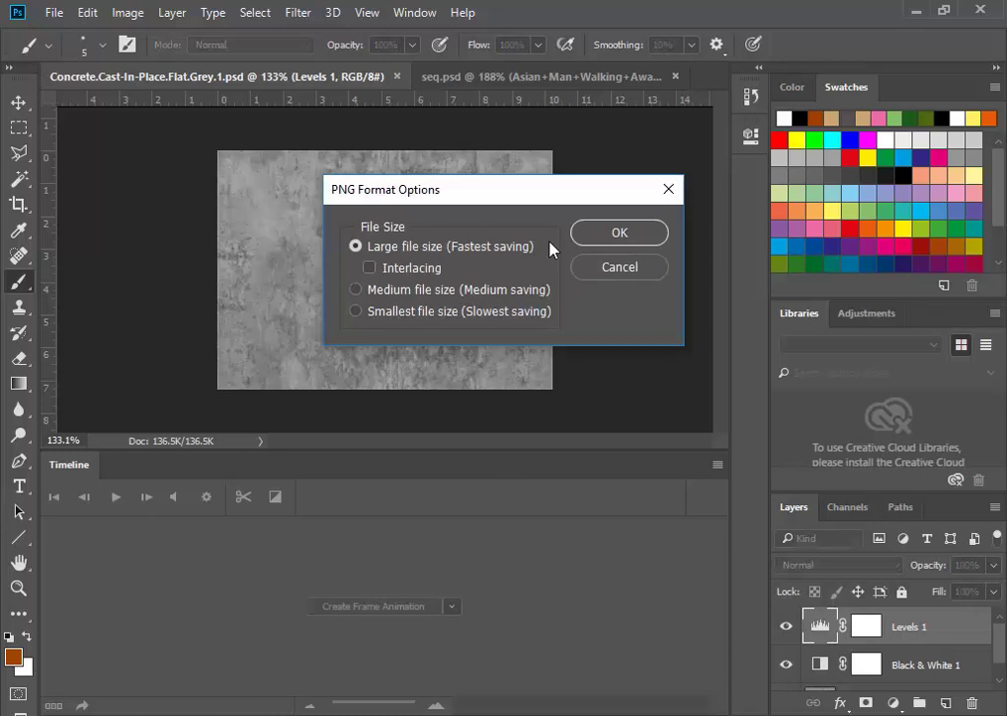
{"action": "left_click", "coordinate": [617, 232]}
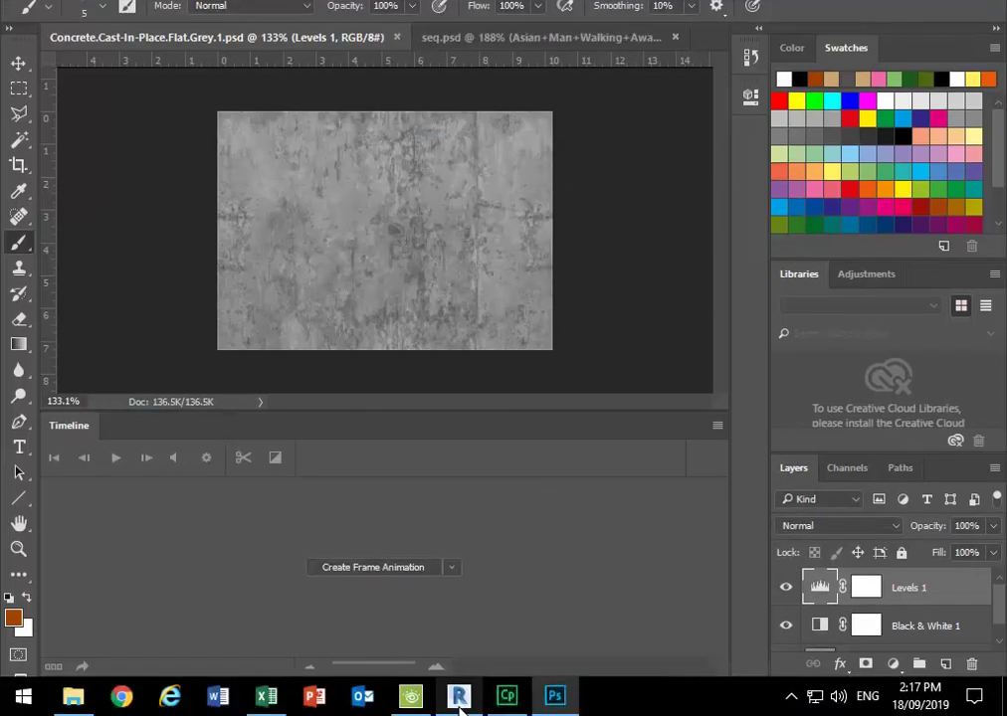
Step: Switch to Revit and open the appearance settings of the selected round column's structural material, Concrete, Cast-in-Place gray
{"action": "mouse_move", "coordinate": [459, 709]}
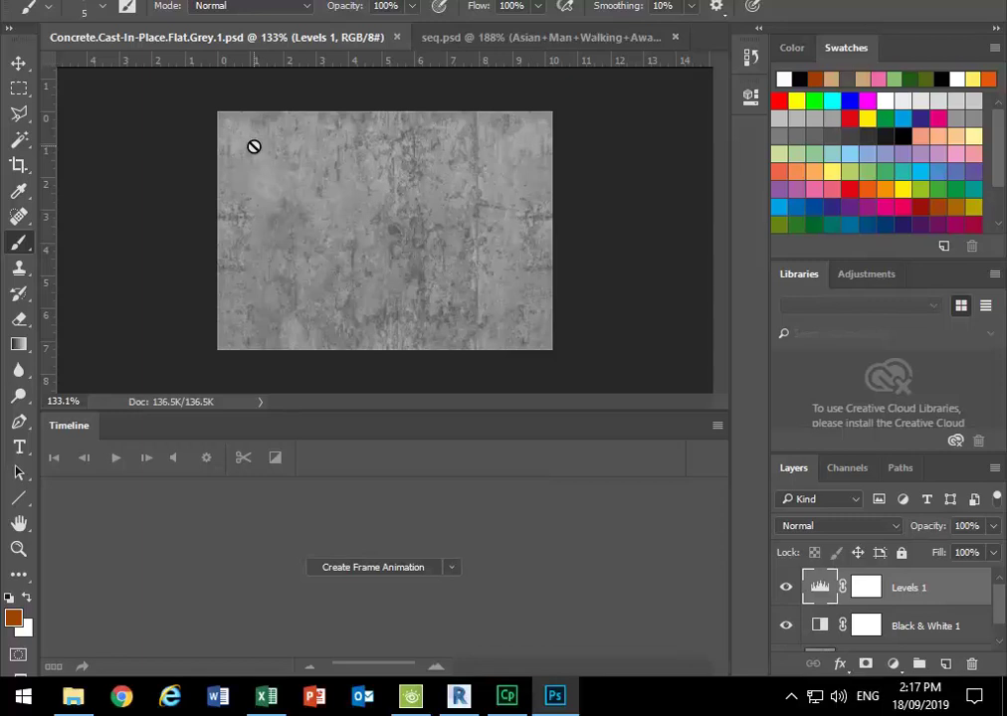
{"action": "left_click", "coordinate": [461, 699]}
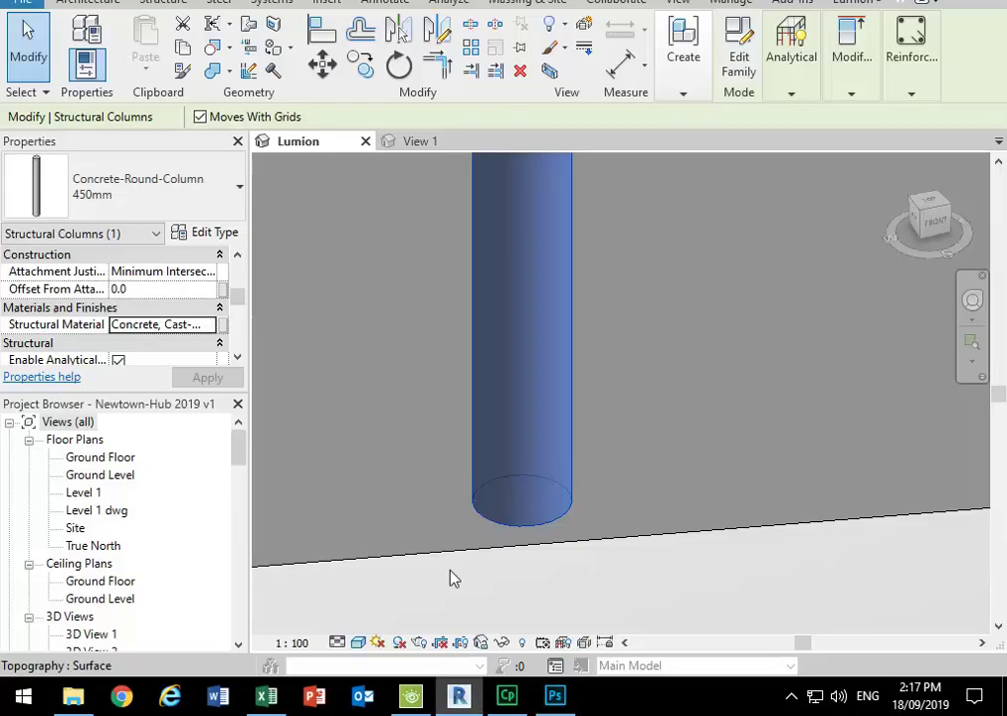
{"action": "left_click", "coordinate": [211, 327]}
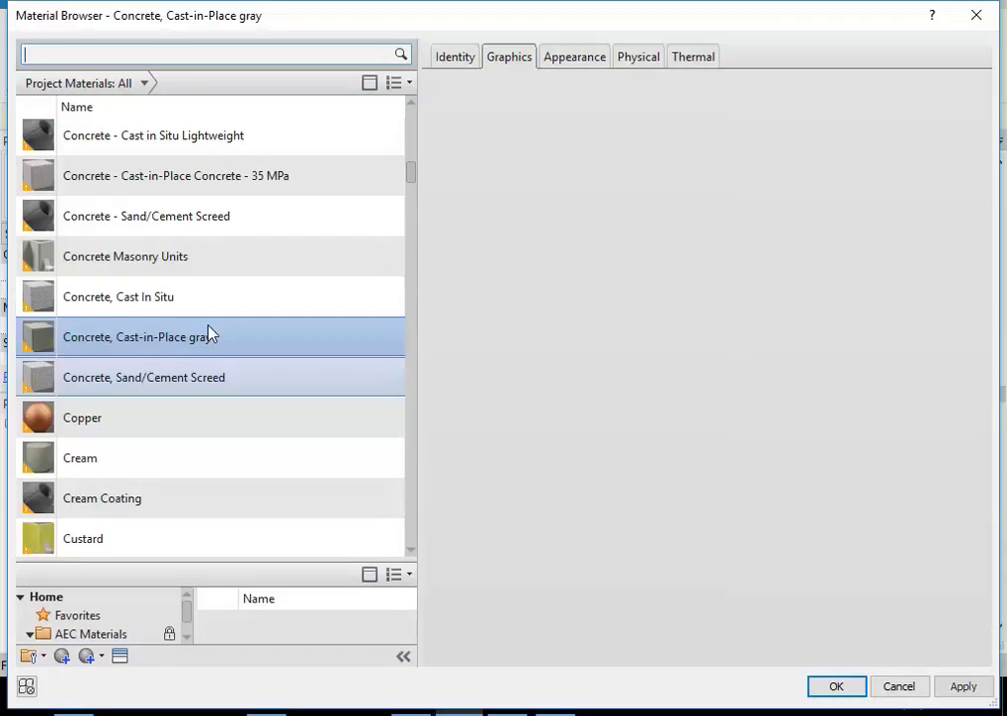
{"action": "left_click", "coordinate": [574, 59]}
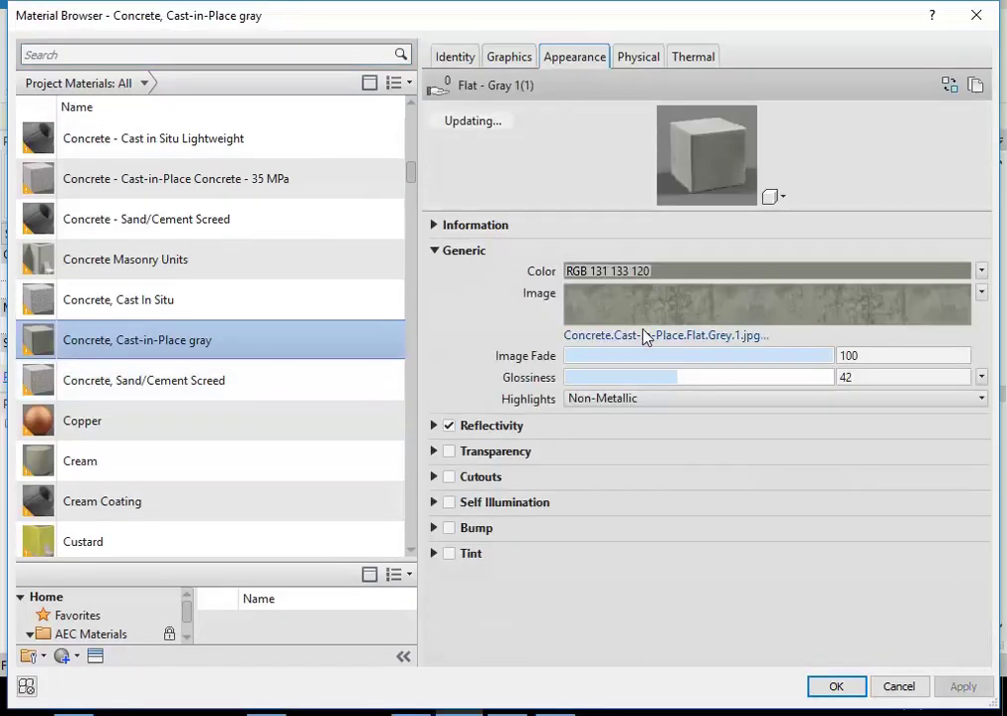
Step: Replace the concrete material's appearance image with Concrete.Cast-In-Place.Flat.Grey.png from the 2019 Textures folder on the U: drive and accept the material
{"action": "left_click", "coordinate": [664, 337]}
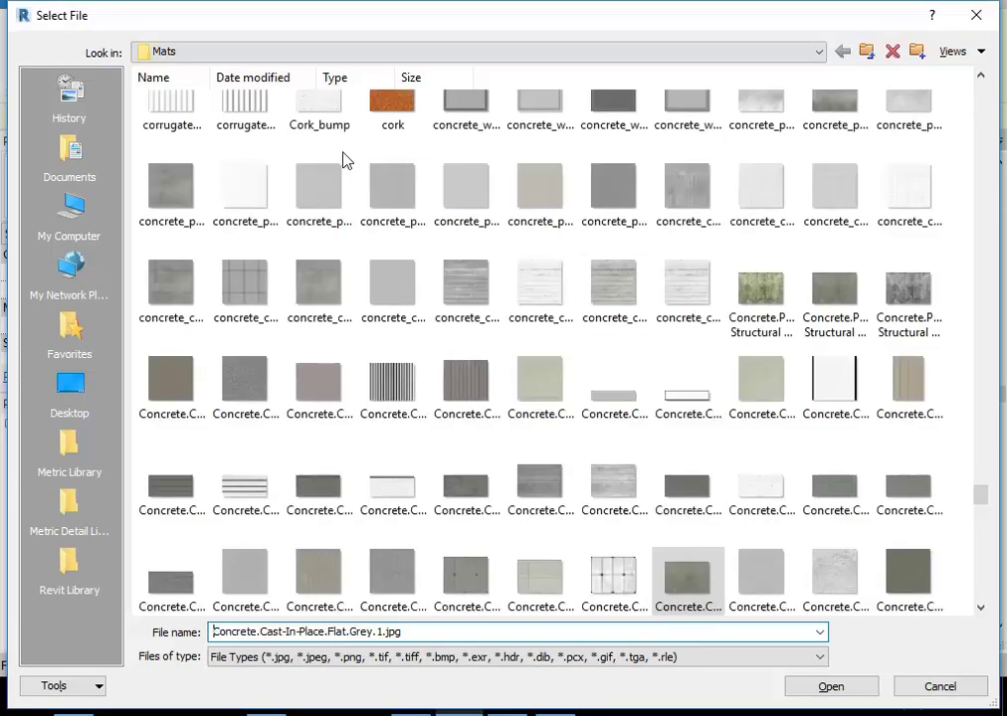
{"action": "left_click", "coordinate": [204, 51]}
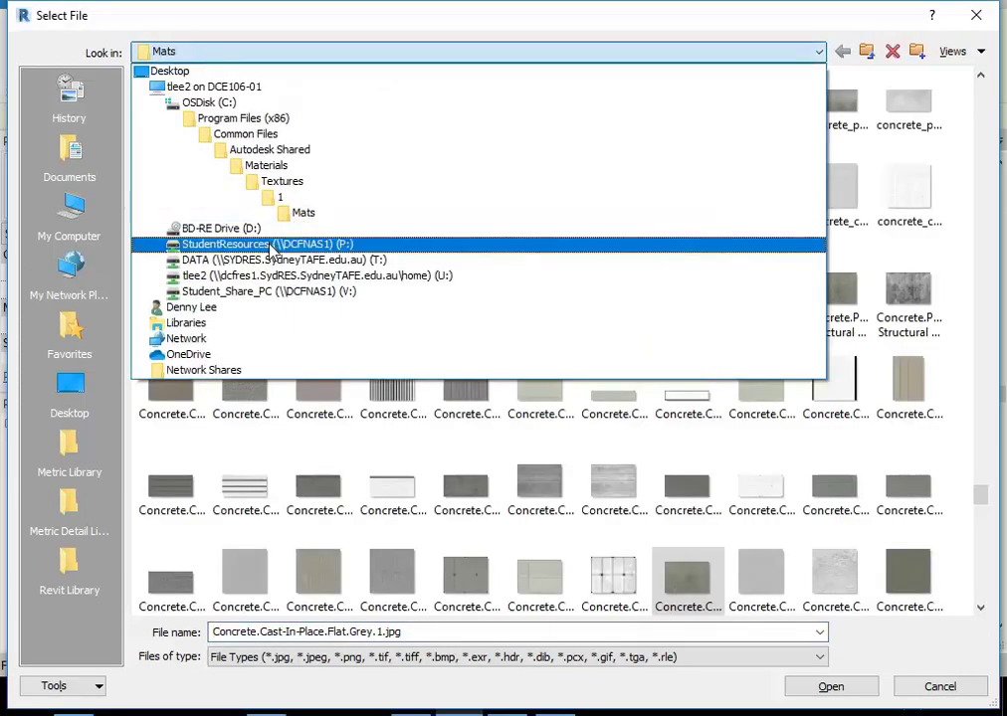
{"action": "left_click", "coordinate": [271, 276]}
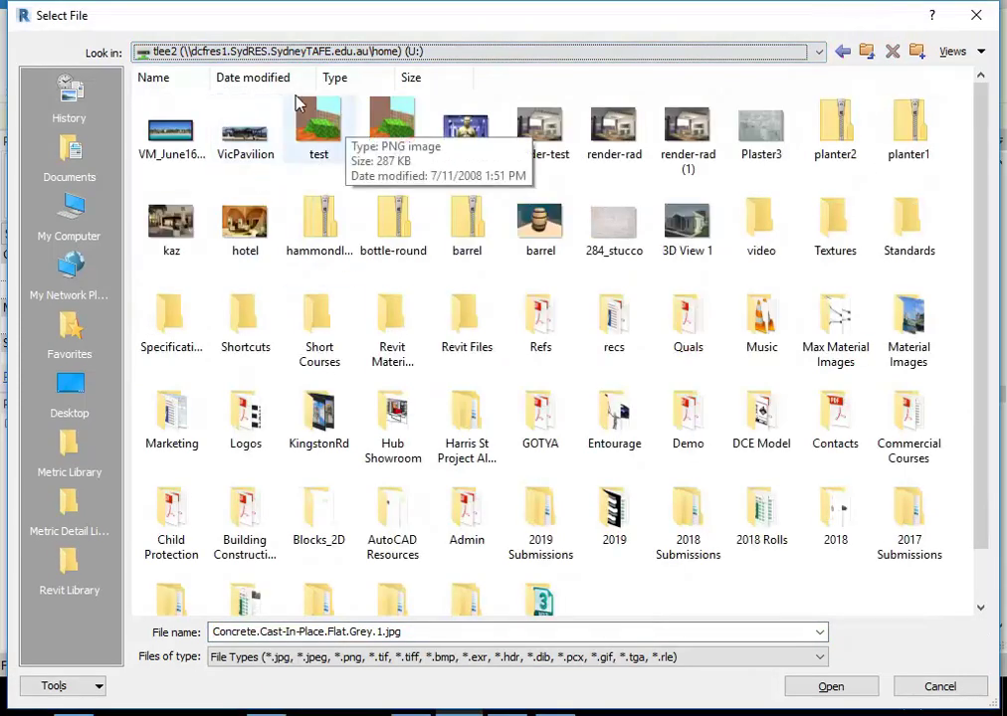
{"action": "left_click", "coordinate": [149, 79]}
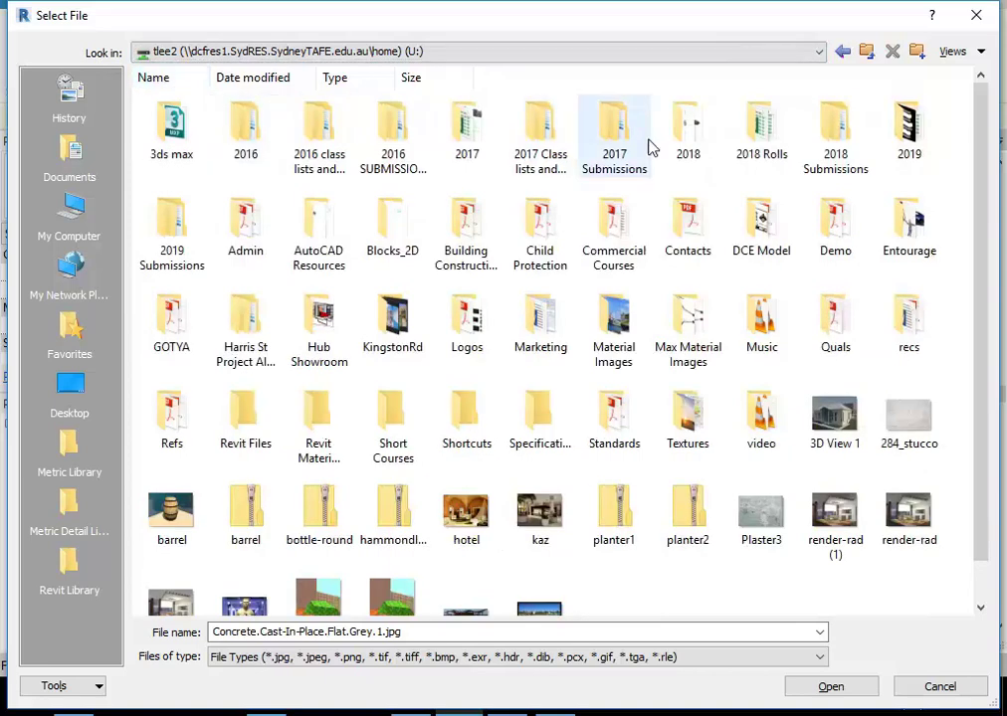
{"action": "double_click", "coordinate": [907, 121]}
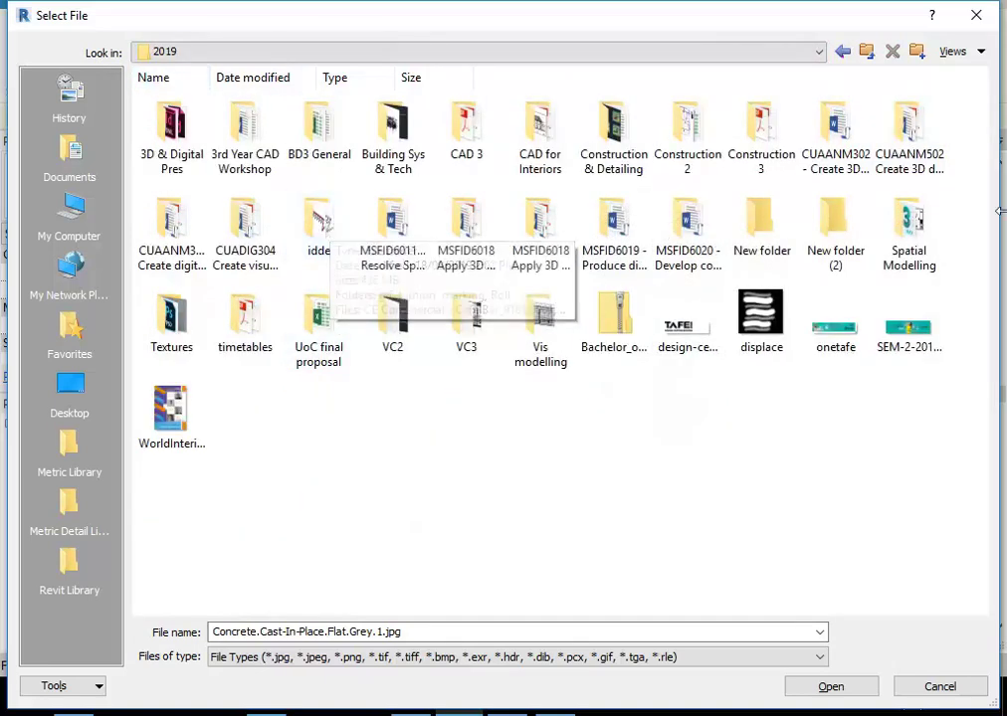
{"action": "double_click", "coordinate": [173, 334]}
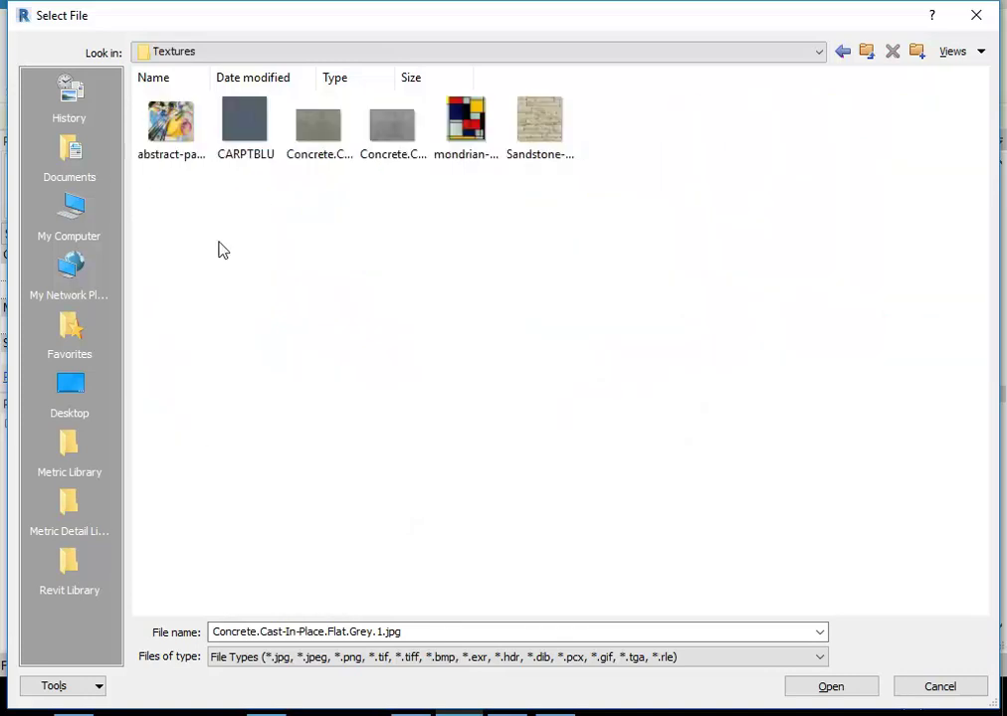
{"action": "left_click", "coordinate": [388, 130]}
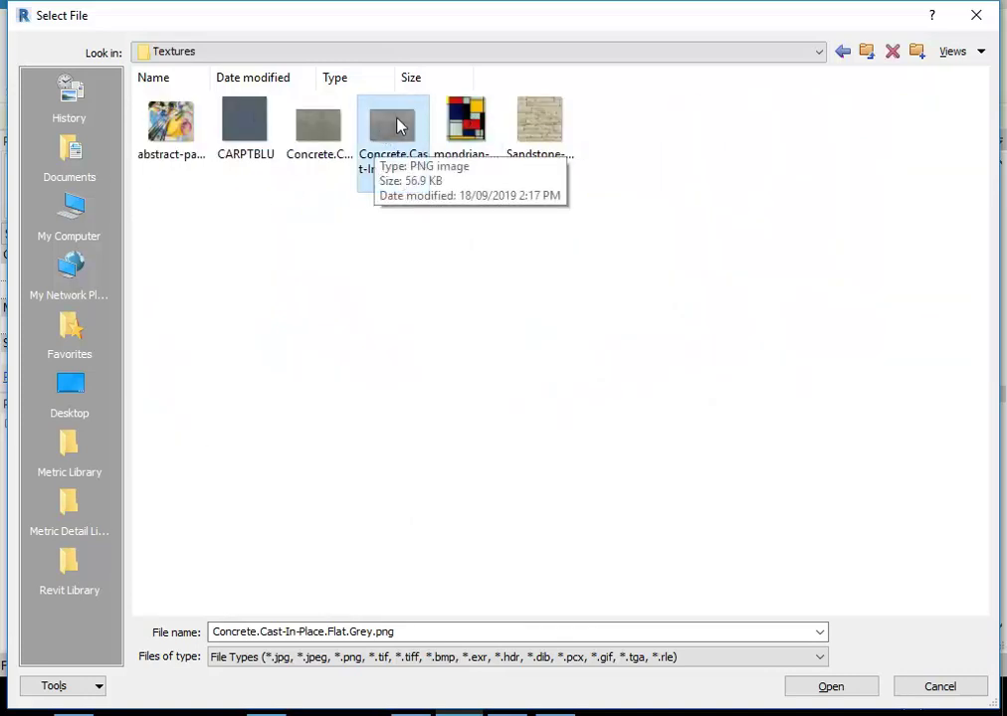
{"action": "double_click", "coordinate": [396, 126]}
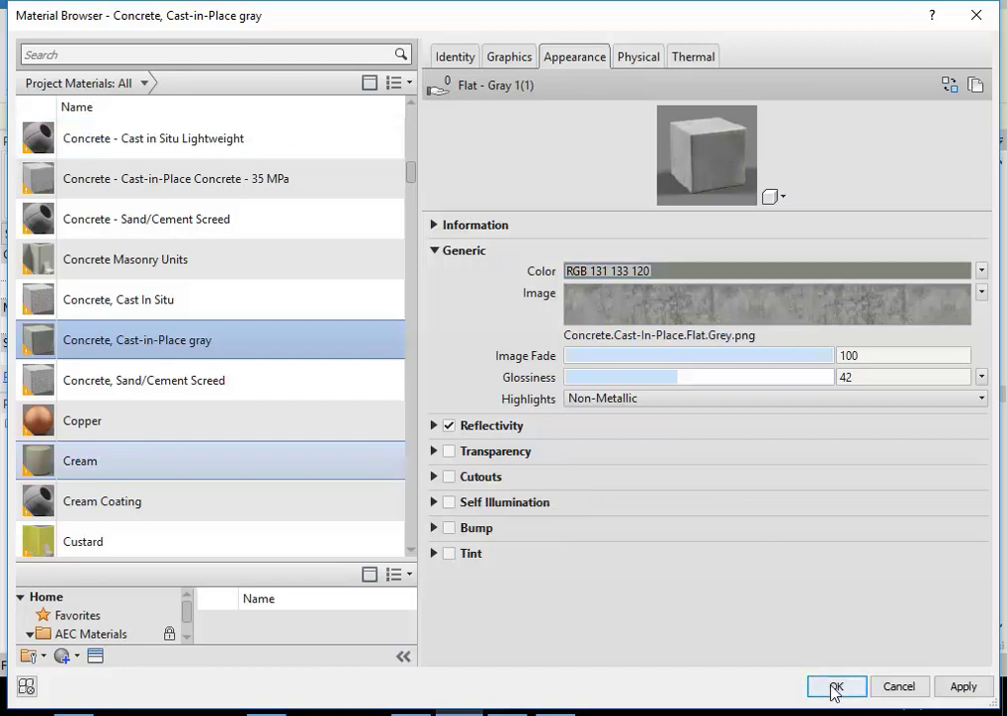
{"action": "left_click", "coordinate": [436, 425]}
{"action": "left_click", "coordinate": [436, 427]}
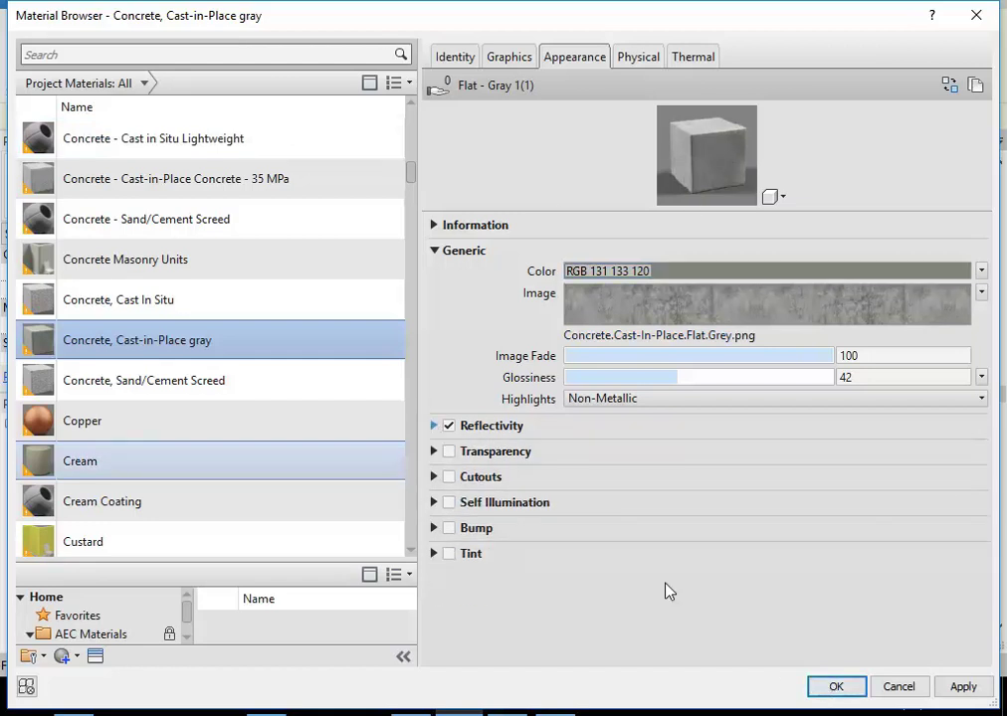
{"action": "left_click", "coordinate": [836, 686]}
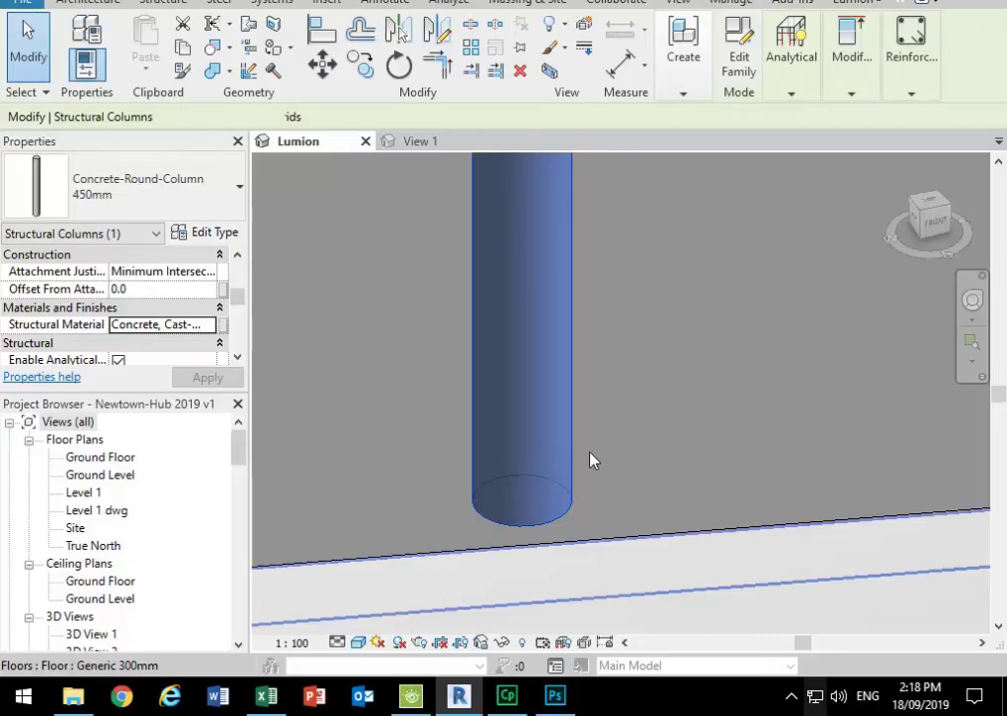
Step: Set the Lumion 3D view to the Realistic visual style and inspect the concrete texture on the round column
{"action": "scroll", "coordinate": [670, 566], "scroll_direction": "down", "scroll_amount": 8}
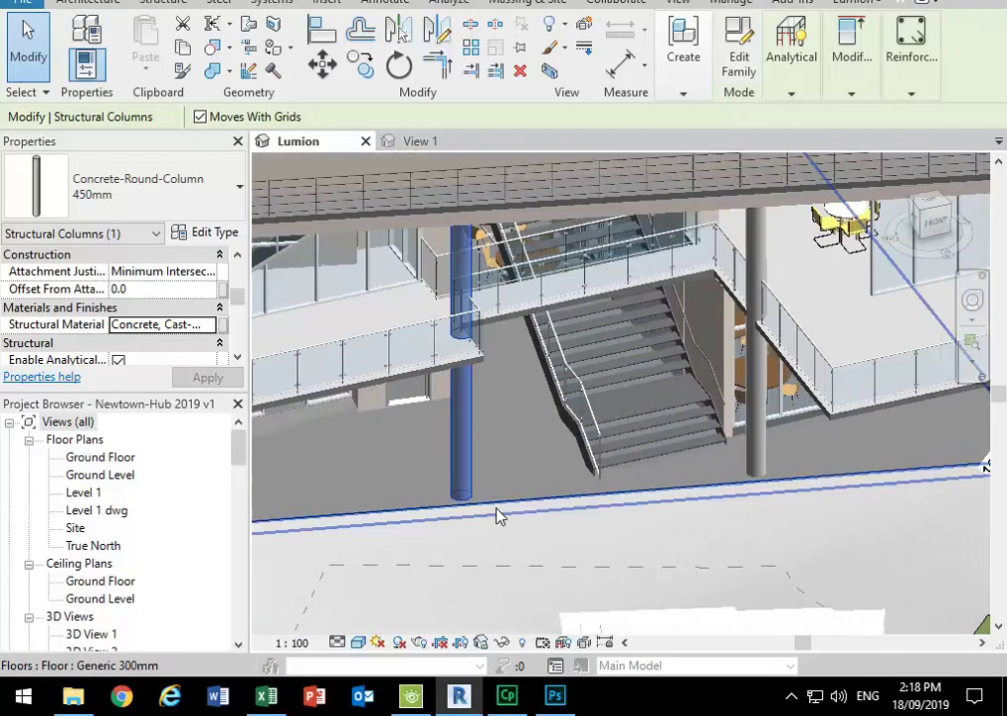
{"action": "left_click", "coordinate": [501, 530]}
{"action": "scroll", "coordinate": [468, 513], "scroll_direction": "up", "scroll_amount": 5}
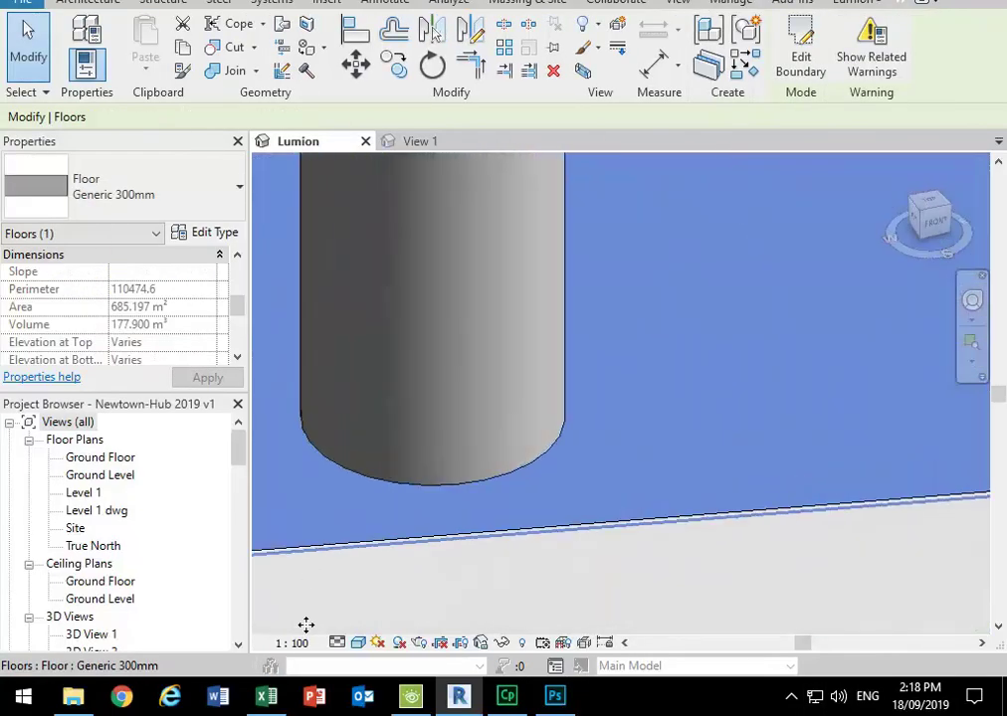
{"action": "left_click", "coordinate": [358, 643]}
{"action": "left_click", "coordinate": [388, 600]}
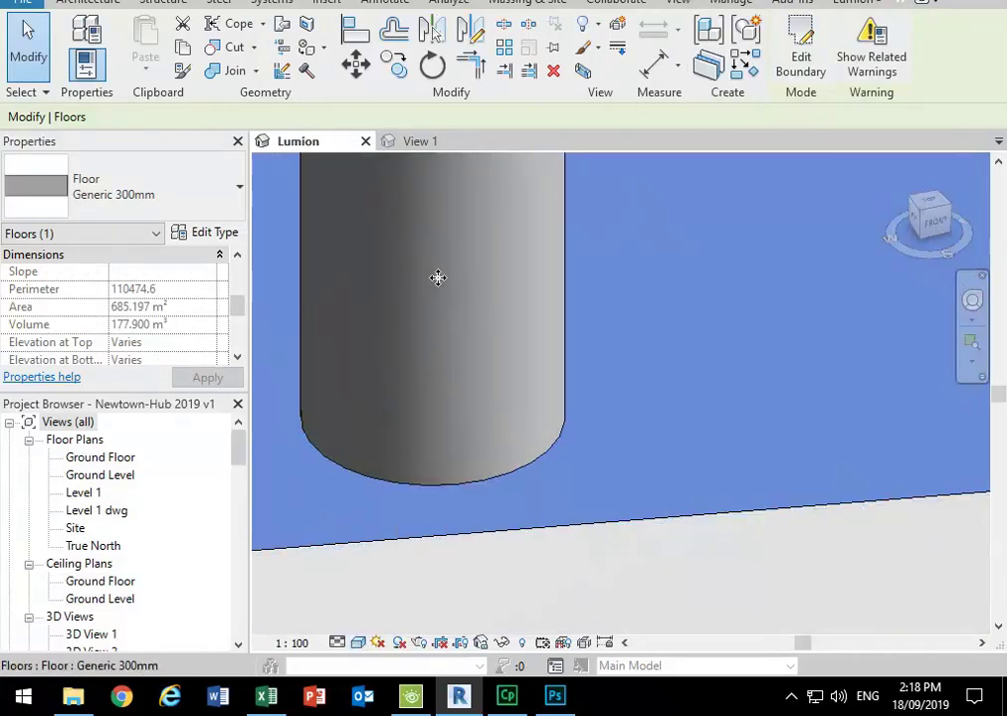
{"action": "key", "text": "Escape"}
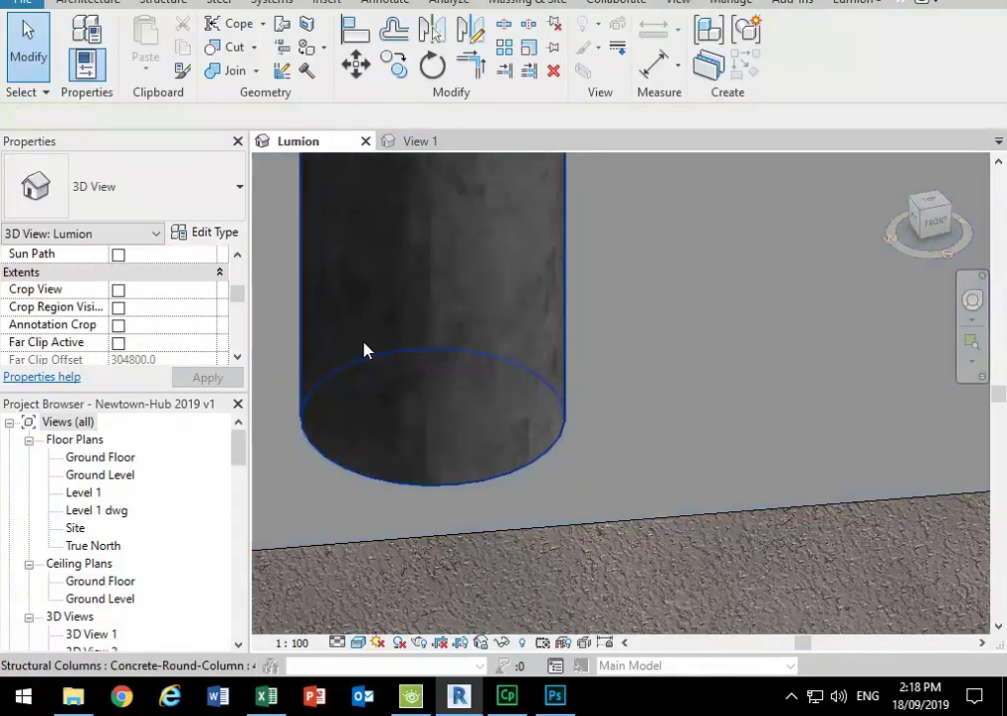
{"action": "scroll", "coordinate": [383, 398], "scroll_direction": "down", "scroll_amount": 2}
{"action": "middle_click_drag", "start_coordinate": [388, 408], "coordinate": [560, 662]}
{"action": "scroll", "coordinate": [492, 382], "scroll_direction": "down", "scroll_amount": 2}
{"action": "middle_click_drag", "start_coordinate": [489, 382], "coordinate": [415, 445]}
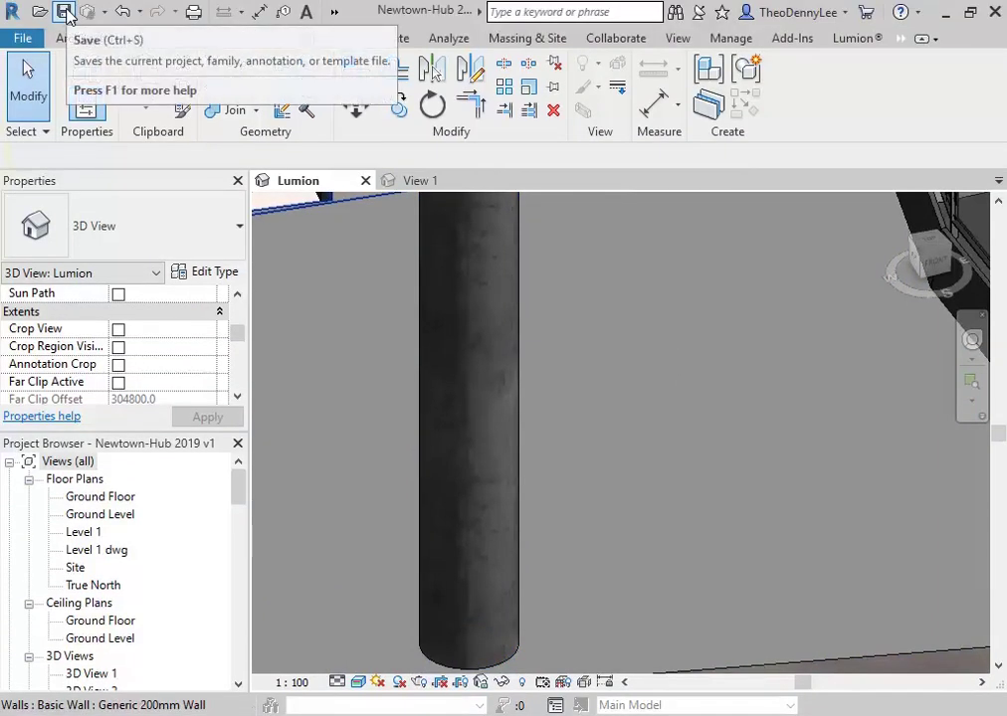
Step: Save the Newtown-Hub 2019 v1 project and close it
{"action": "left_click", "coordinate": [64, 12]}
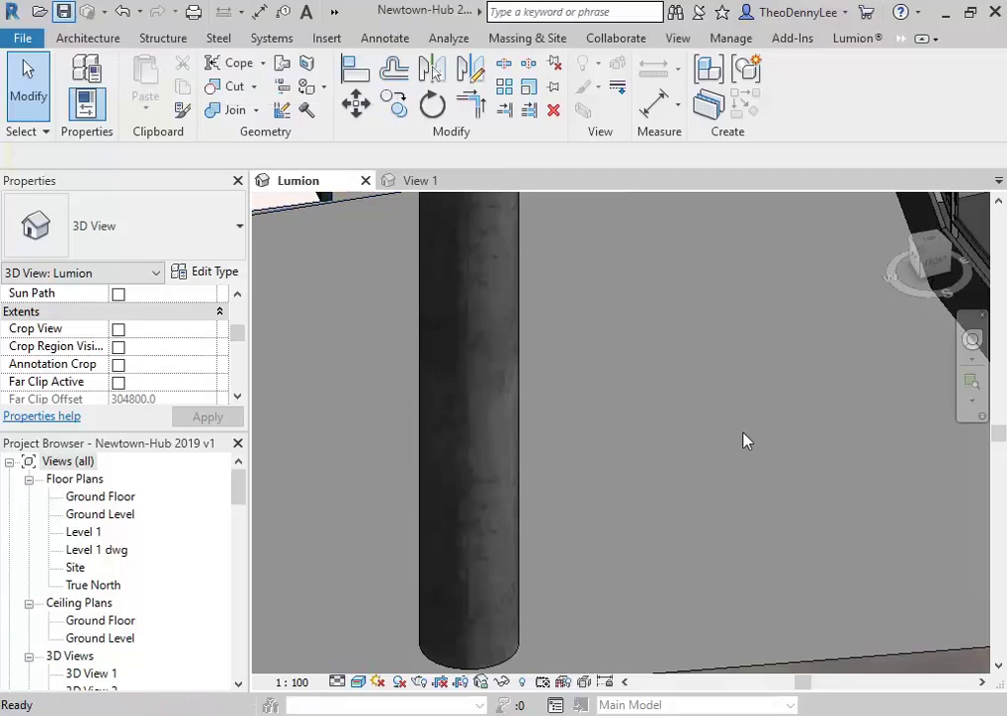
{"action": "left_click", "coordinate": [22, 40]}
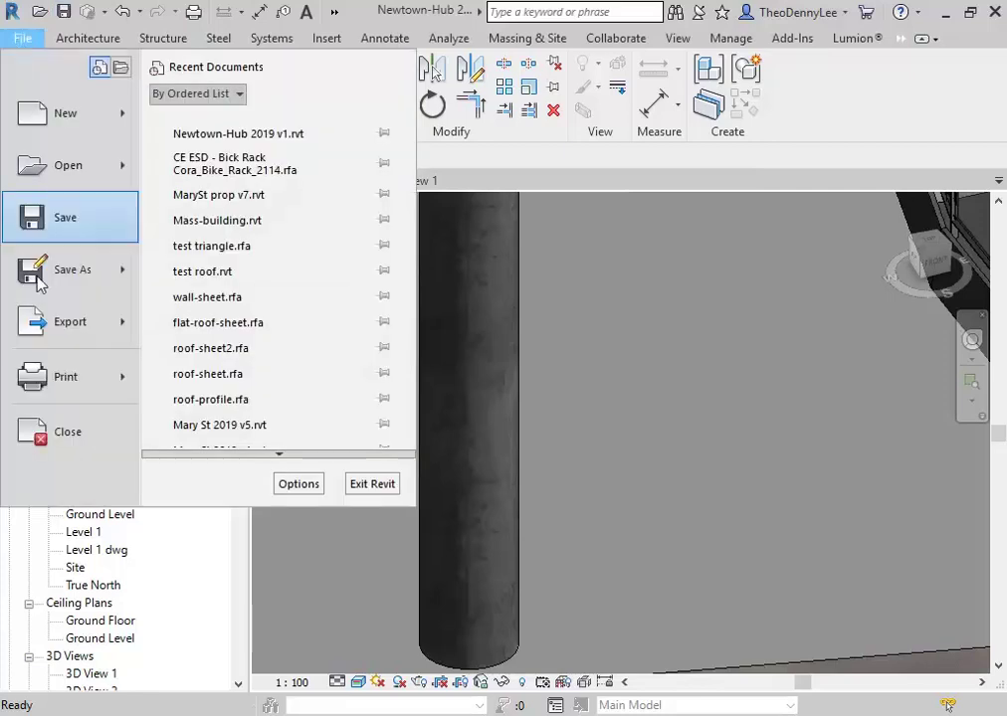
{"action": "left_click", "coordinate": [47, 438]}
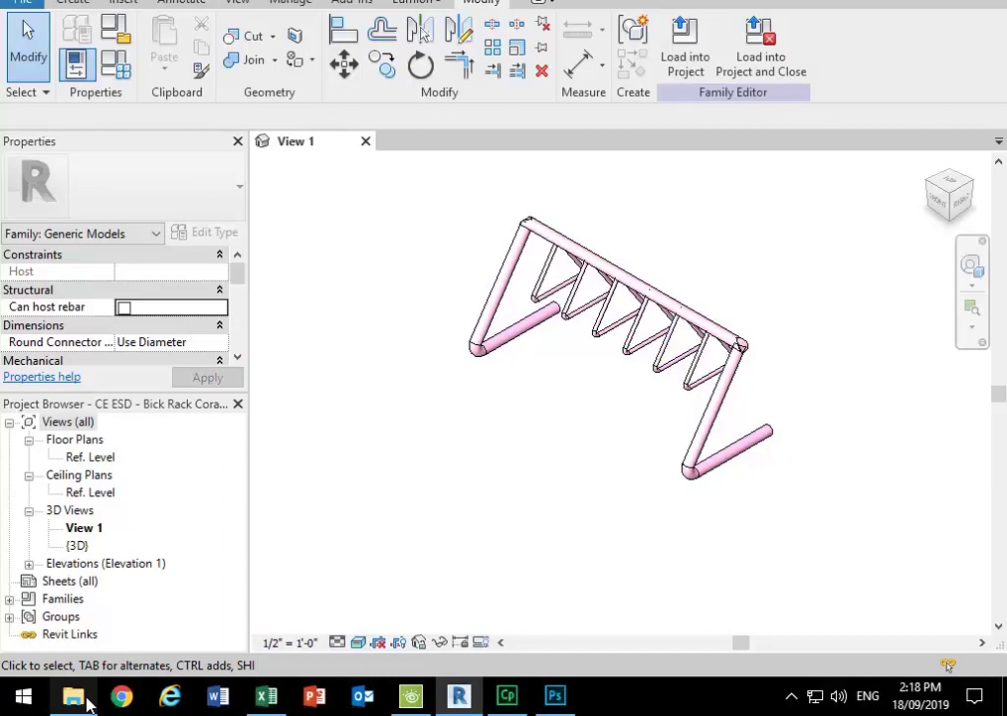
Step: Switch to File Explorer, cut the Textures folder from the 2019 folder and try to paste it into the root of the U: drive
{"action": "left_click", "coordinate": [85, 700]}
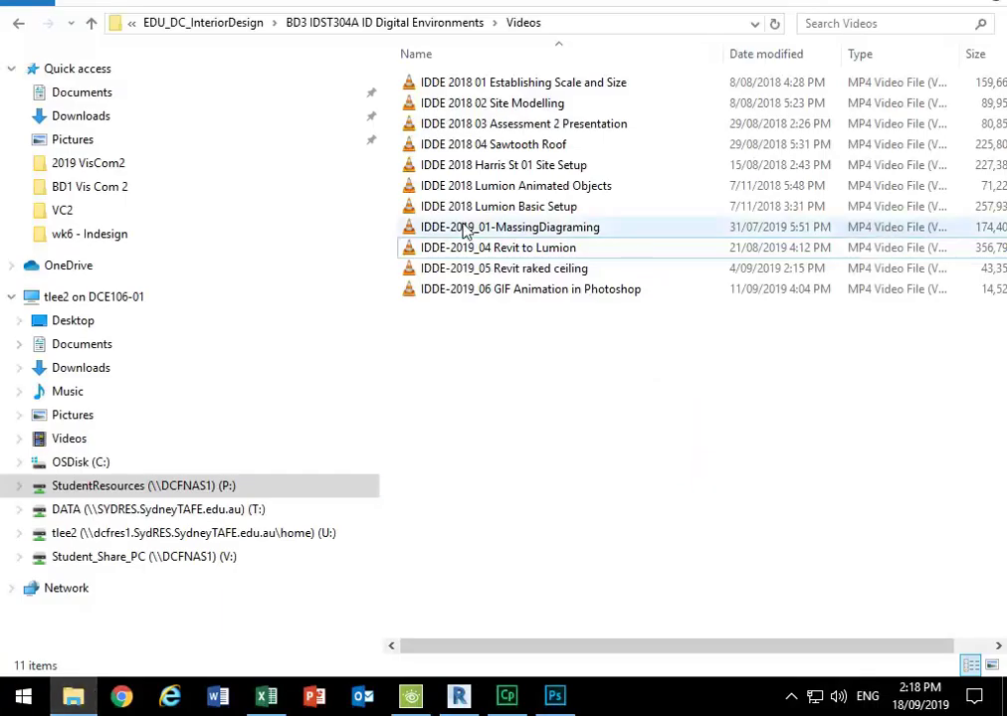
{"action": "left_click", "coordinate": [169, 534]}
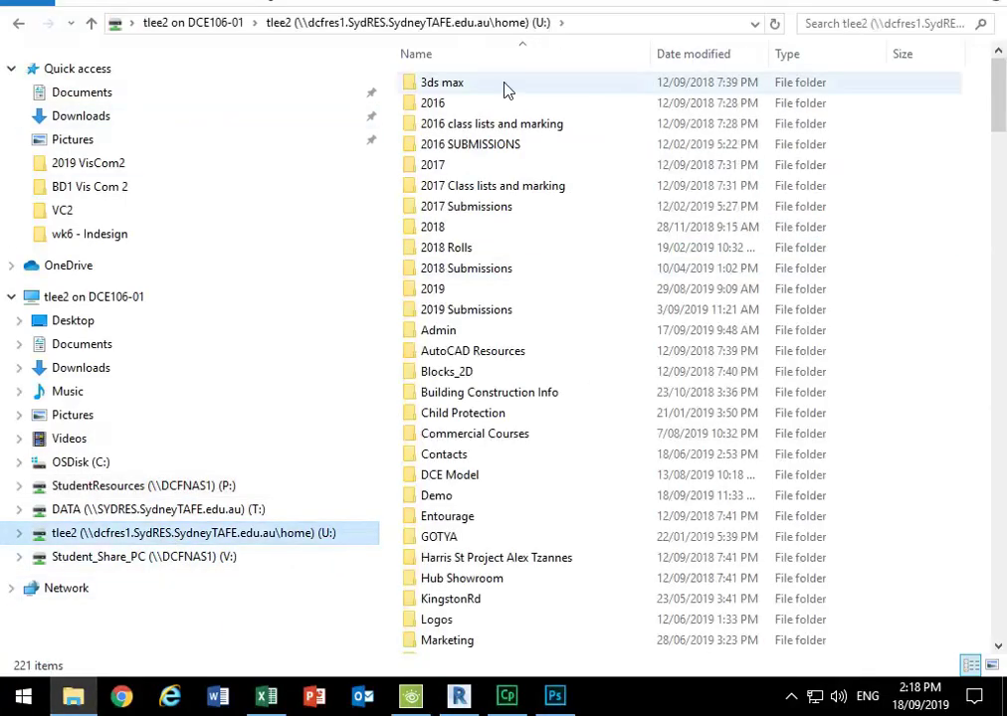
{"action": "double_click", "coordinate": [451, 297]}
{"action": "right_click", "coordinate": [441, 538]}
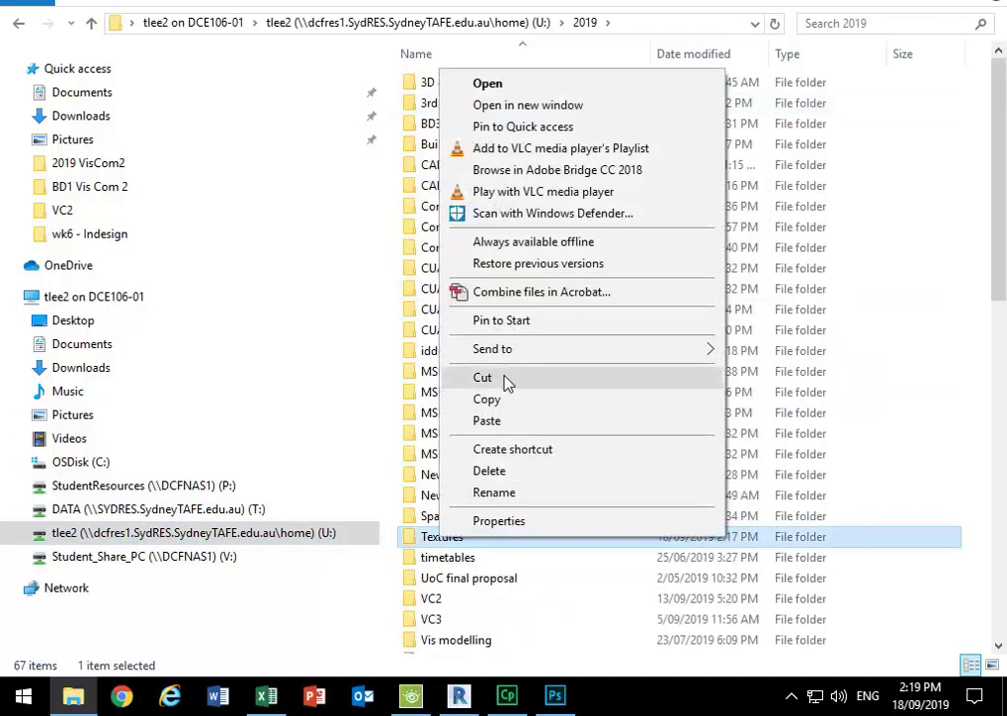
{"action": "left_click", "coordinate": [503, 379]}
{"action": "left_click", "coordinate": [498, 24]}
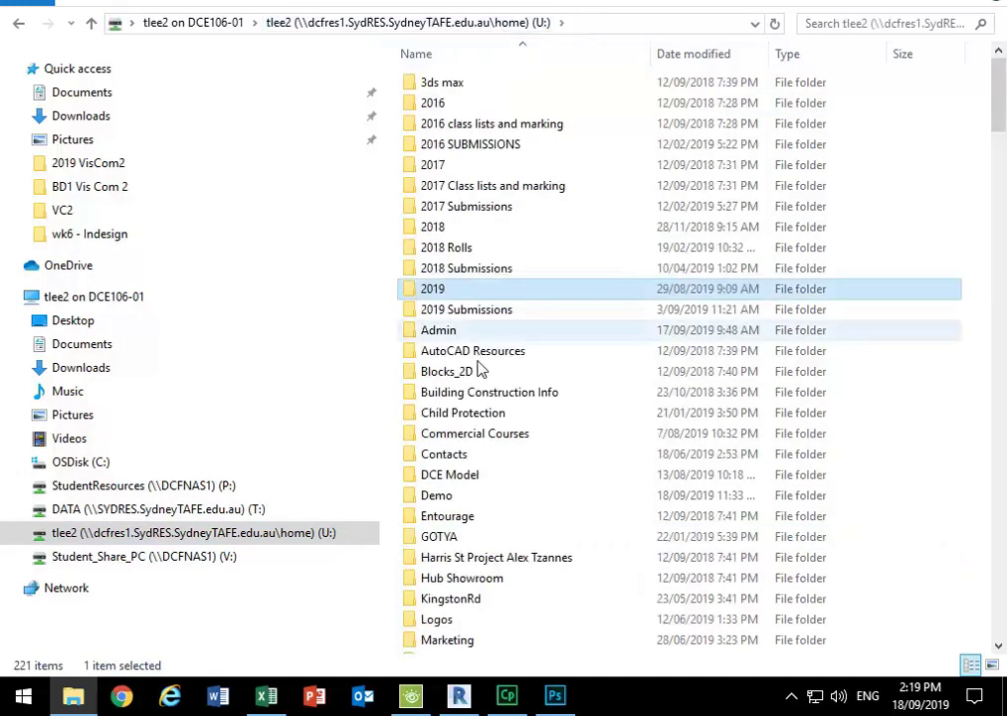
{"action": "left_click", "coordinate": [896, 209]}
{"action": "right_click", "coordinate": [978, 217]}
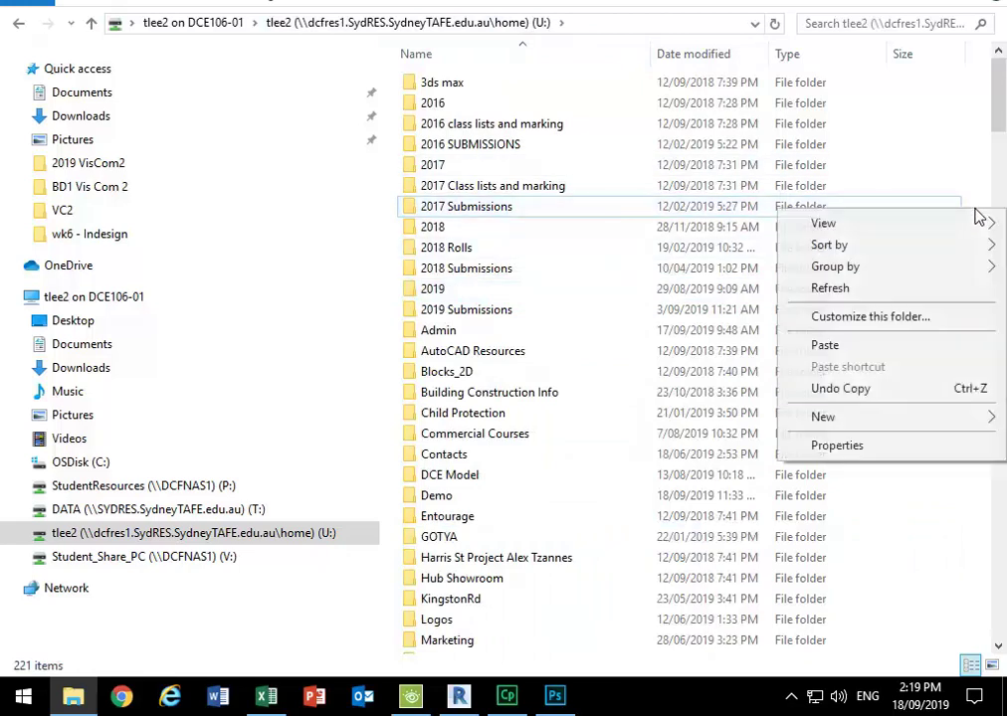
{"action": "left_click", "coordinate": [909, 348]}
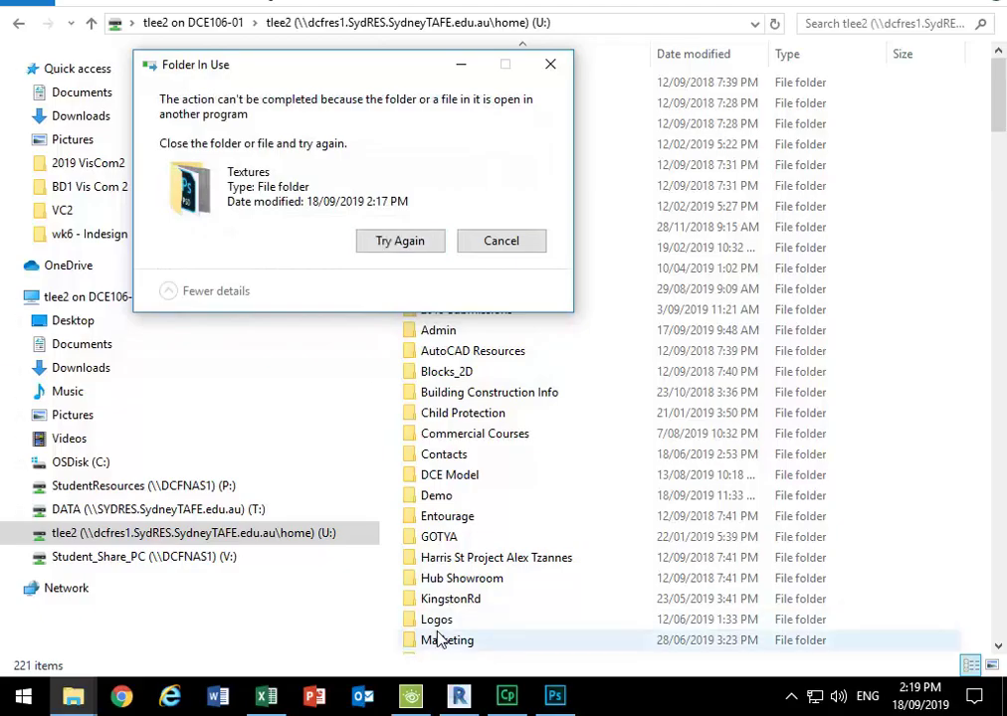
Step: Switch to Photoshop and quit it, saving the changes to seq.psd
{"action": "left_click", "coordinate": [555, 696]}
{"action": "left_click", "coordinate": [56, 12]}
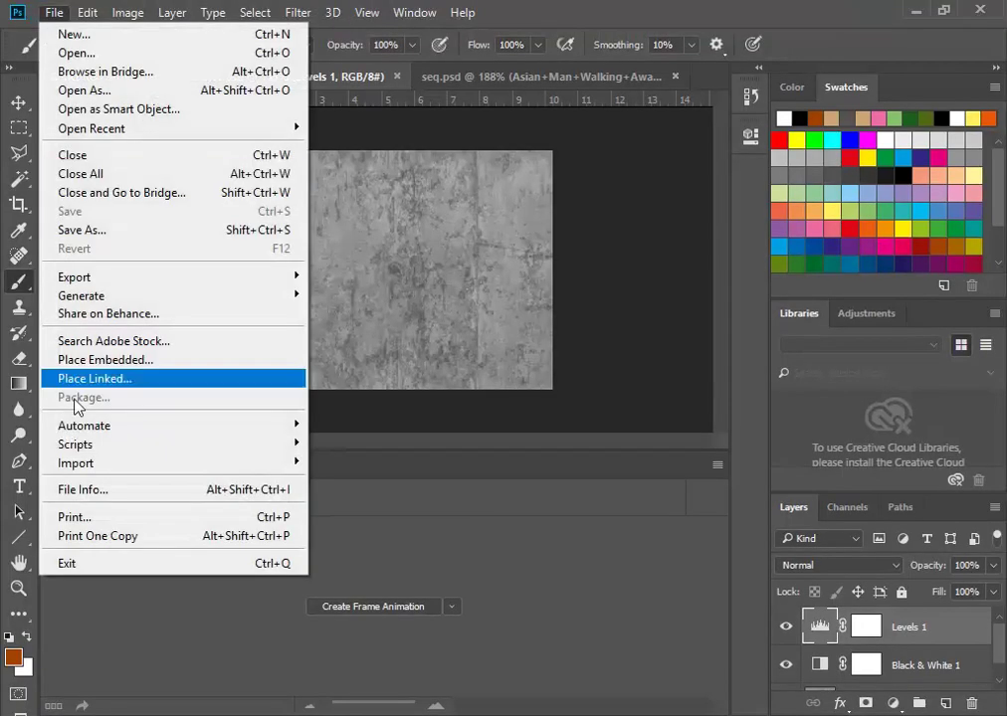
{"action": "left_click", "coordinate": [84, 574]}
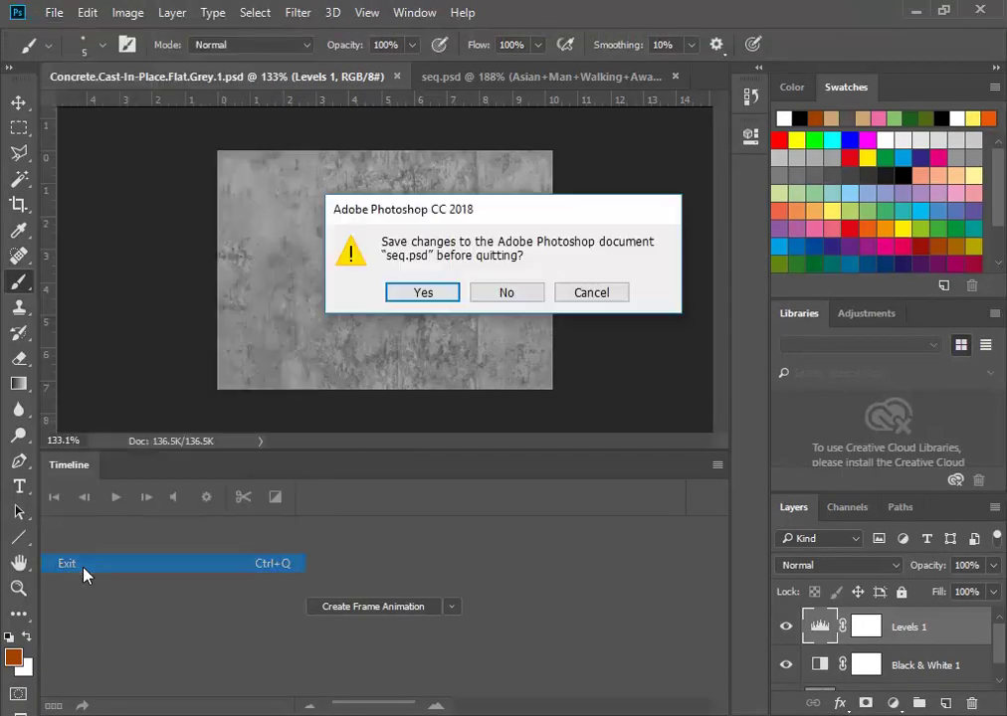
{"action": "left_click", "coordinate": [456, 294]}
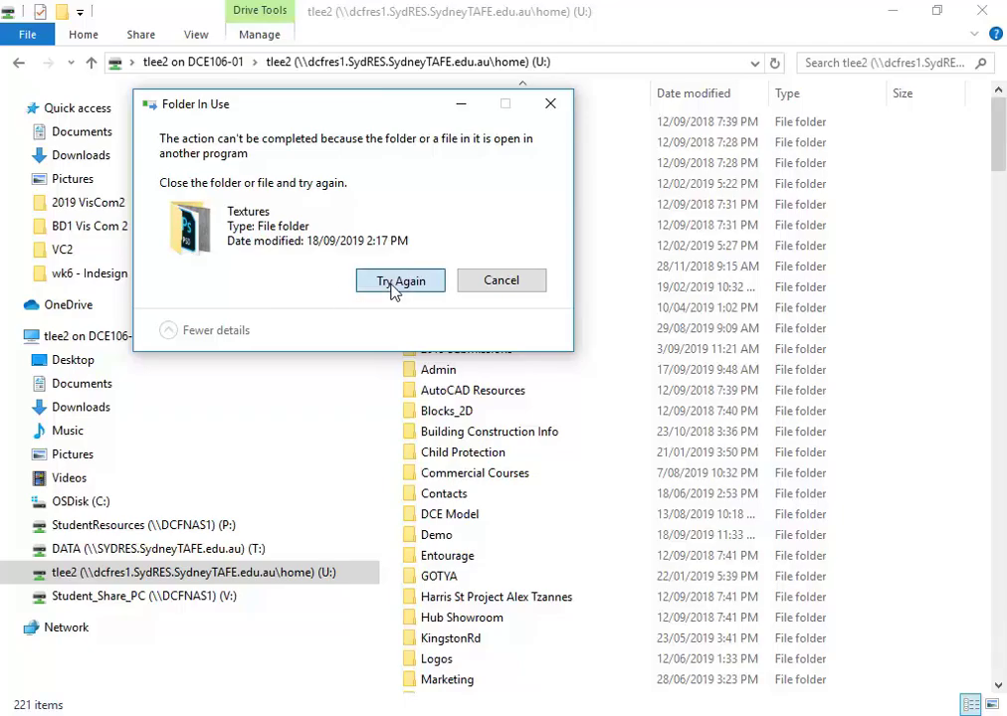
Step: Retry moving the Textures folder to the U: drive root, replacing the existing mondrian-tableau-11-1921-5.jpg
{"action": "left_click", "coordinate": [394, 283]}
{"action": "left_click", "coordinate": [391, 282]}
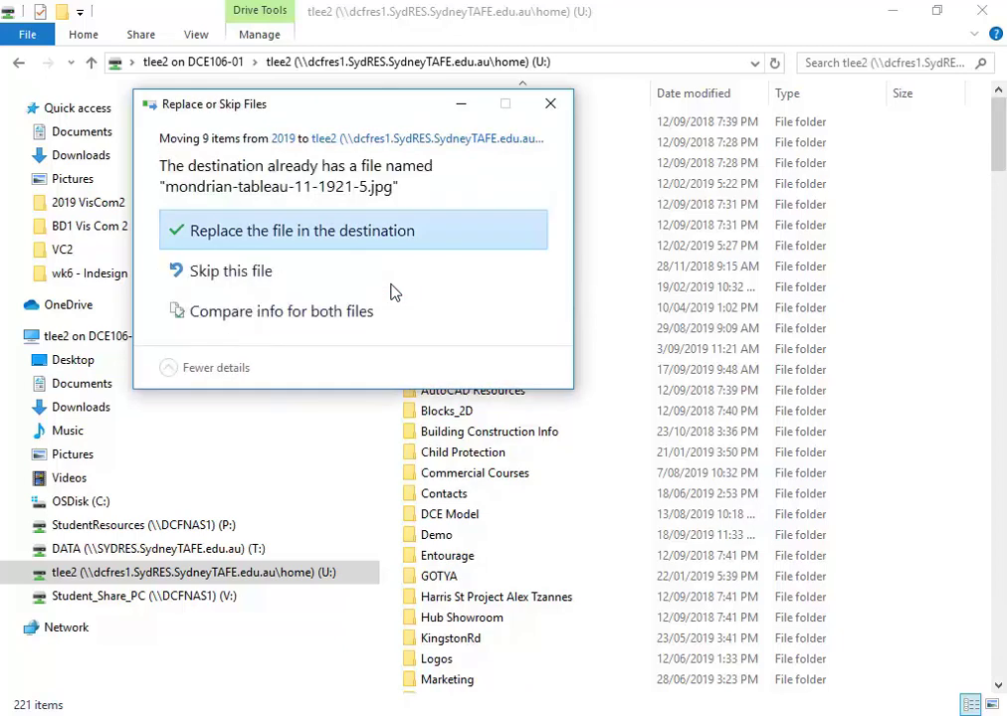
{"action": "left_click", "coordinate": [253, 230]}
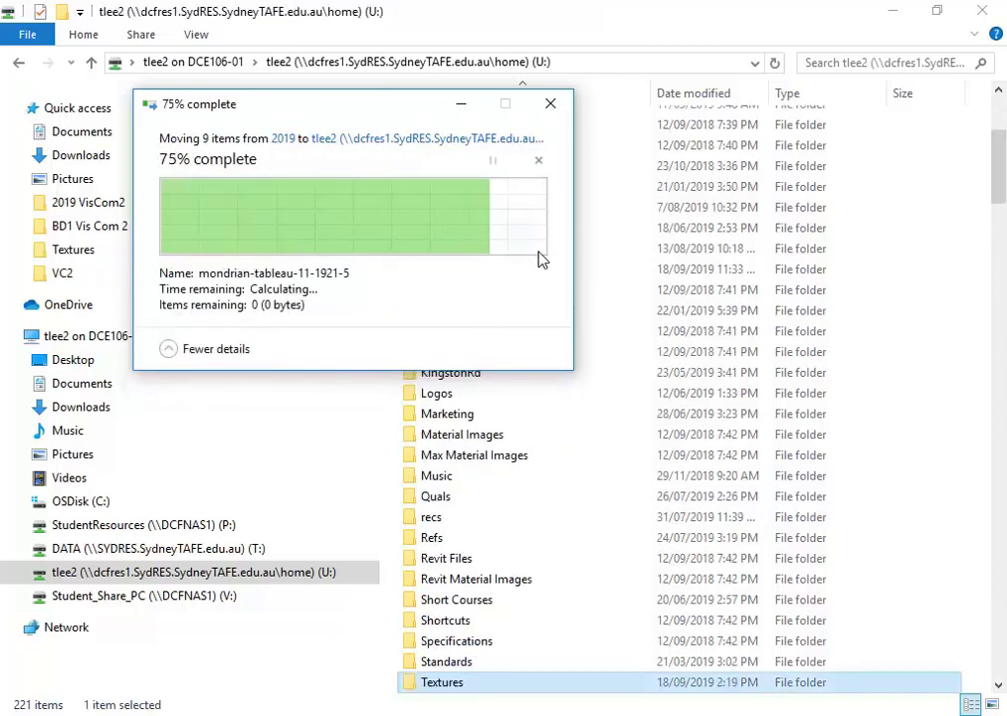
Step: Return to Revit and reopen the project Newtown-Hub 2019 v1.rvt
{"action": "left_click", "coordinate": [892, 11]}
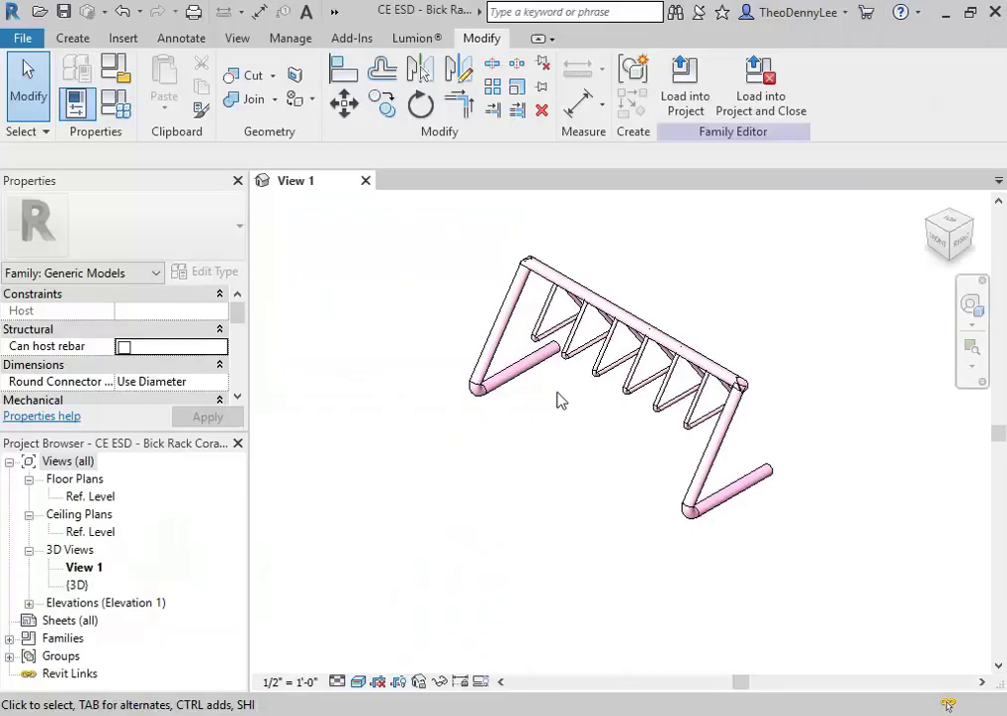
{"action": "left_click", "coordinate": [22, 37]}
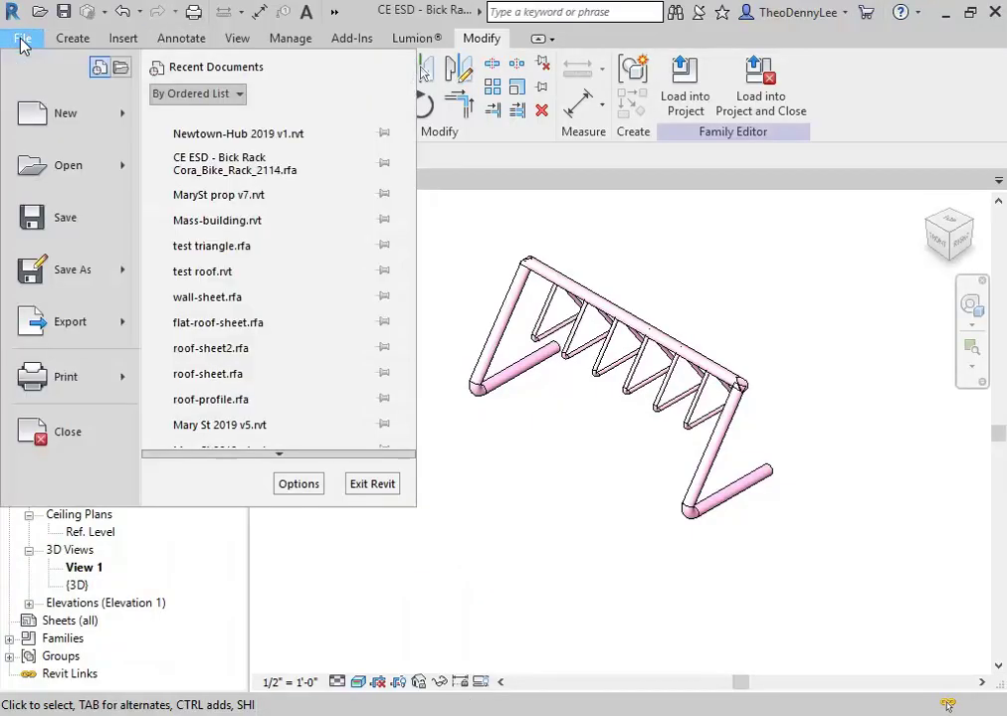
{"action": "key", "text": "Escape"}
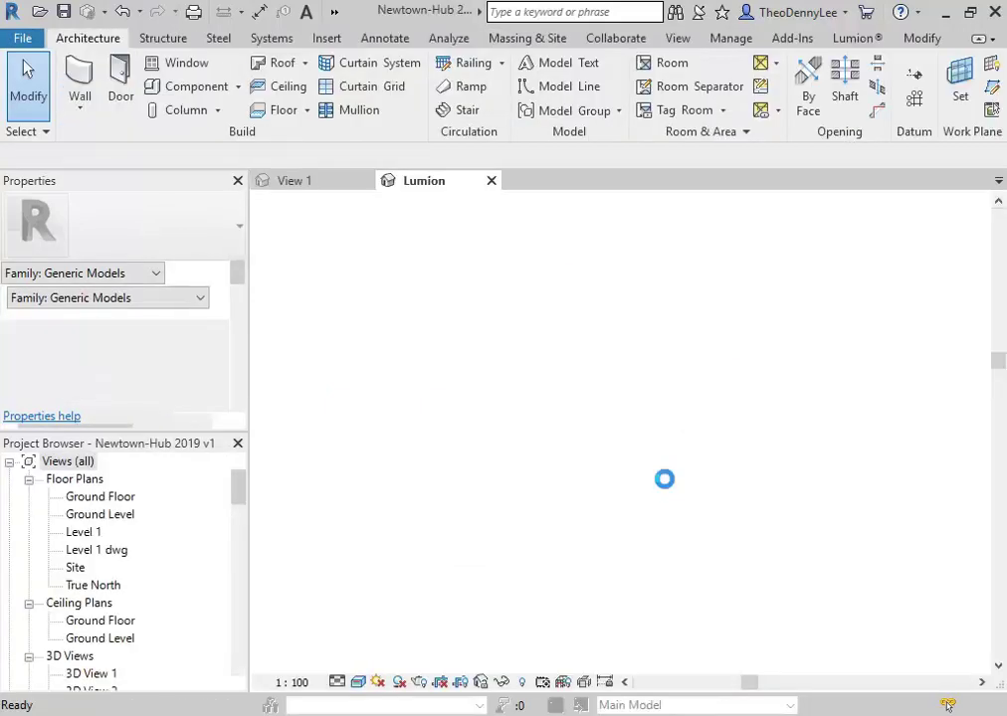
Step: Examine the base of the round column in the Lumion view for its concrete texture
{"action": "scroll", "coordinate": [636, 411], "scroll_direction": "up", "scroll_amount": 8}
{"action": "scroll", "coordinate": [519, 525], "scroll_direction": "up", "scroll_amount": 5}
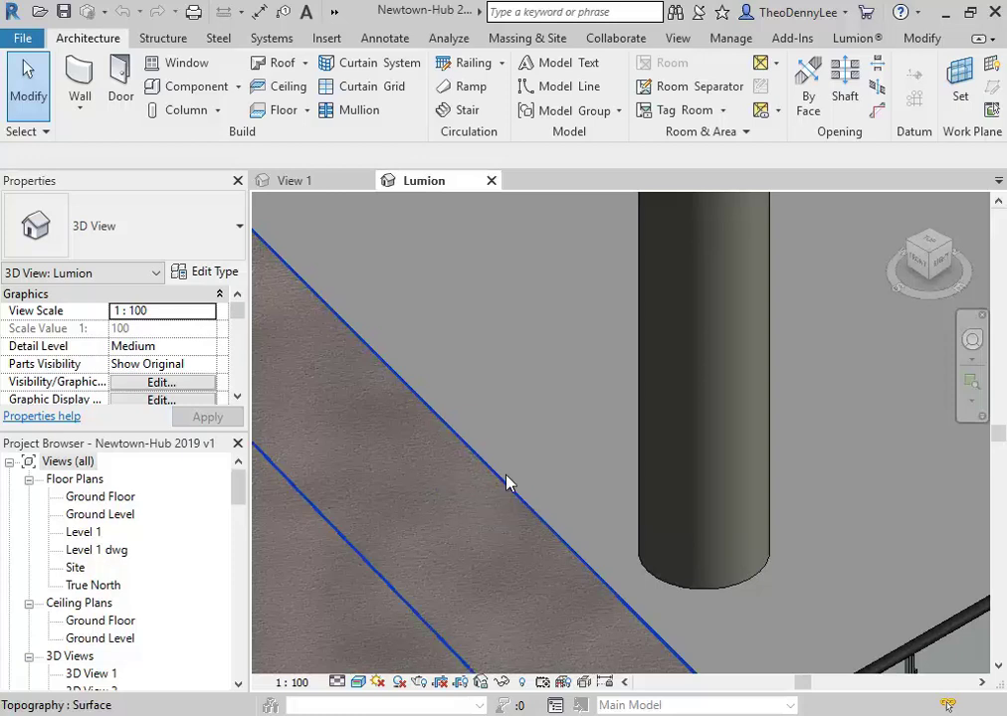
{"action": "left_click", "coordinate": [677, 469]}
{"action": "key", "text": "Escape"}
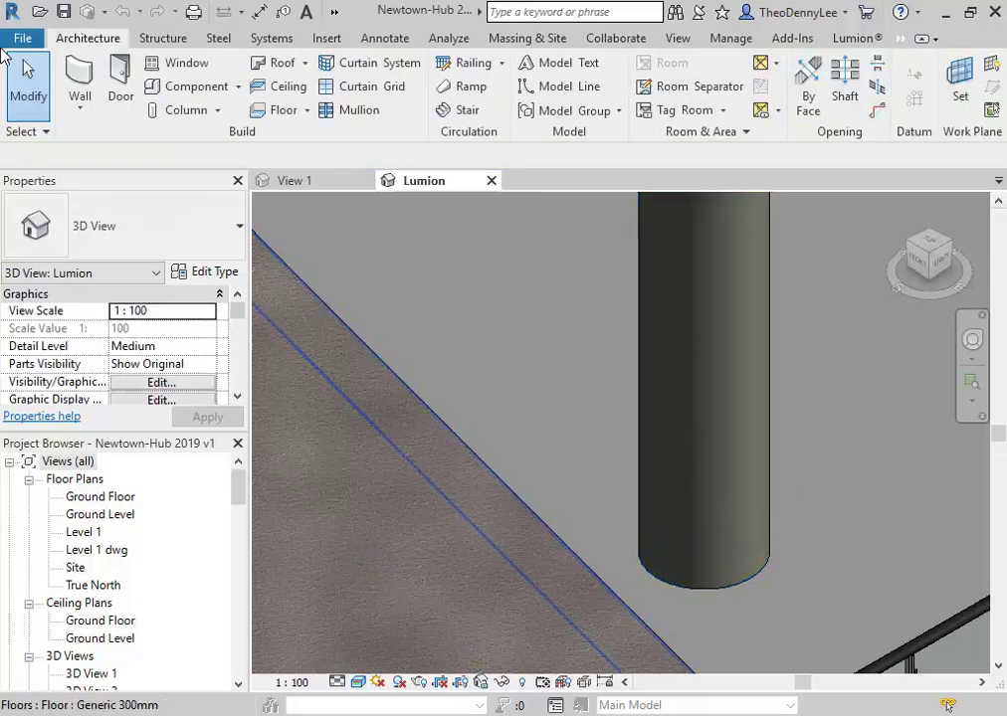
Step: Open the program options at the Rendering settings with the additional render appearance paths
{"action": "left_click", "coordinate": [19, 39]}
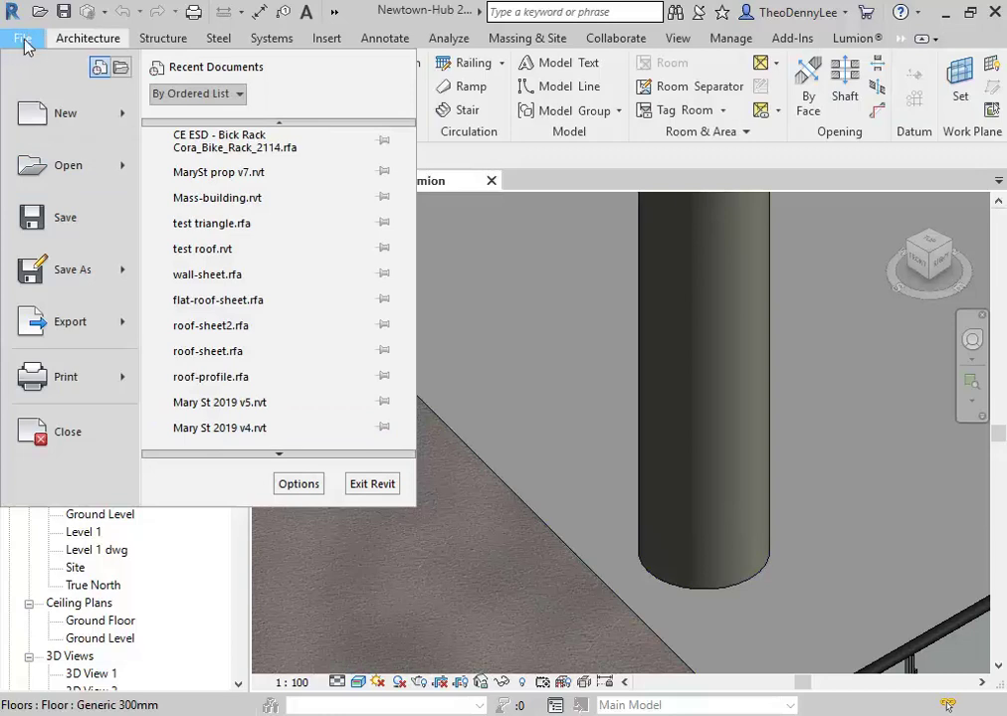
{"action": "scroll", "coordinate": [225, 430], "scroll_direction": "down", "scroll_amount": 2}
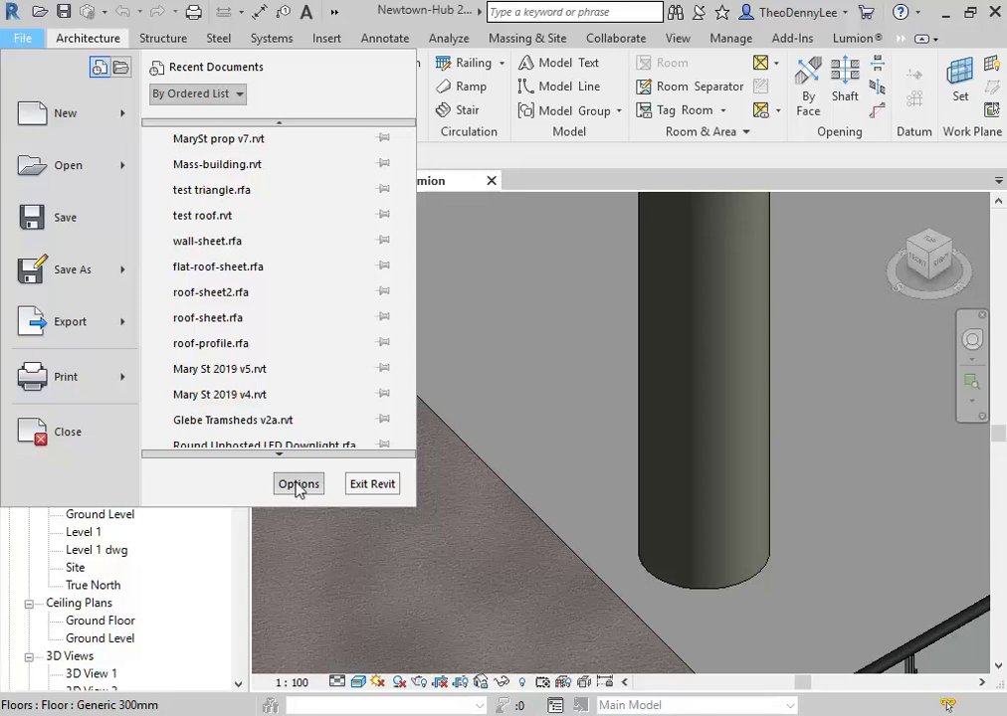
{"action": "left_click", "coordinate": [296, 488]}
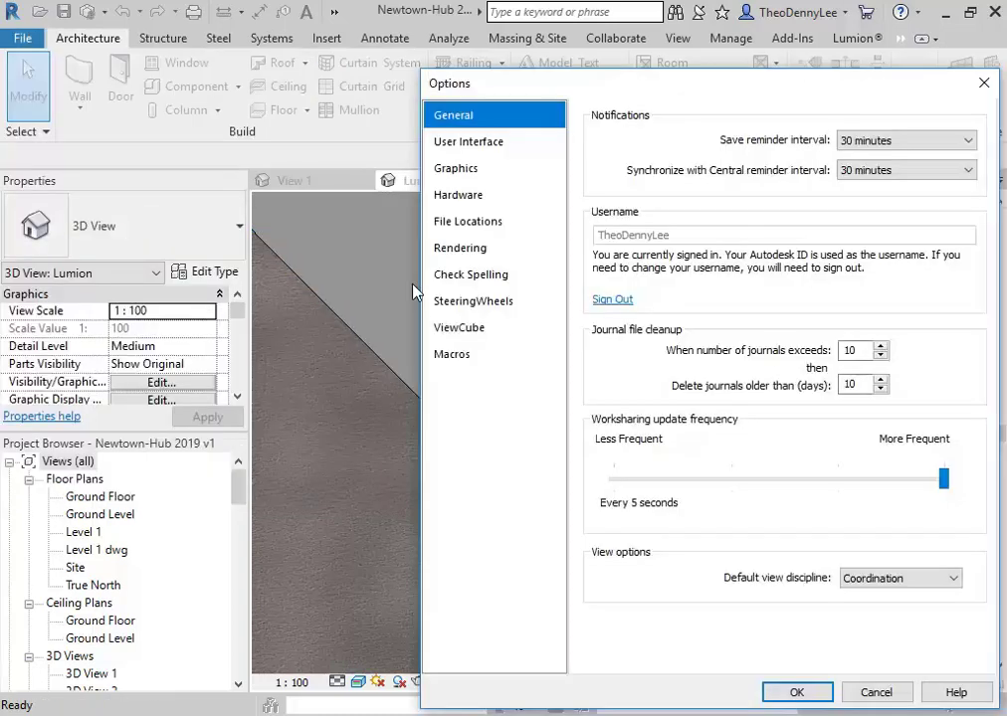
{"action": "left_click_drag", "start_coordinate": [684, 75], "coordinate": [474, 31]}
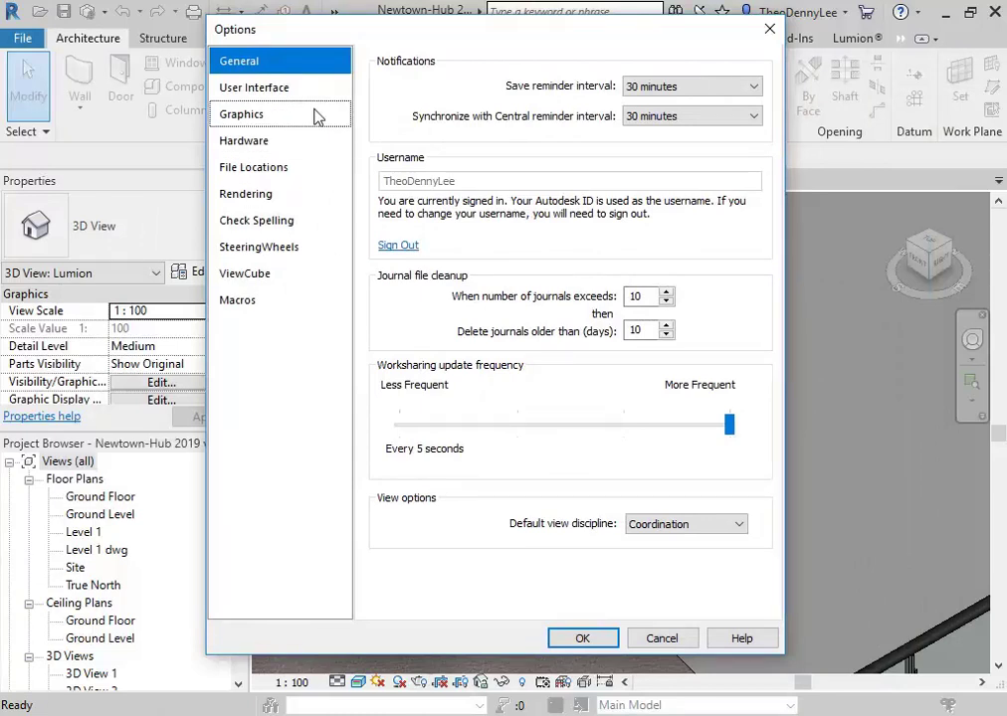
{"action": "left_click", "coordinate": [265, 88]}
{"action": "left_click", "coordinate": [262, 115]}
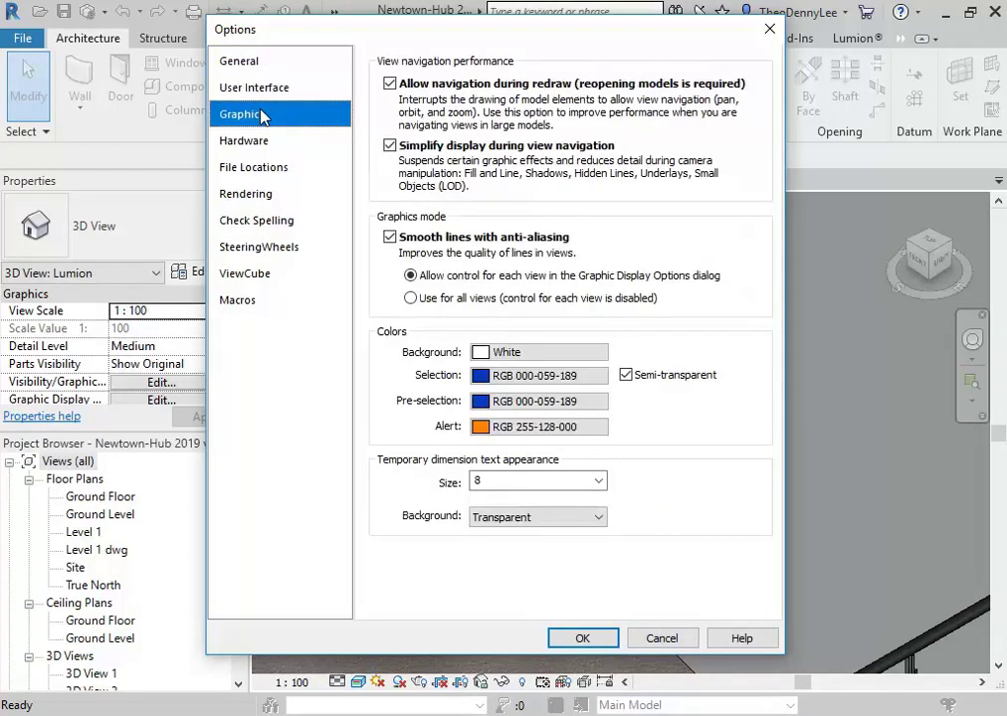
{"action": "left_click", "coordinate": [245, 145]}
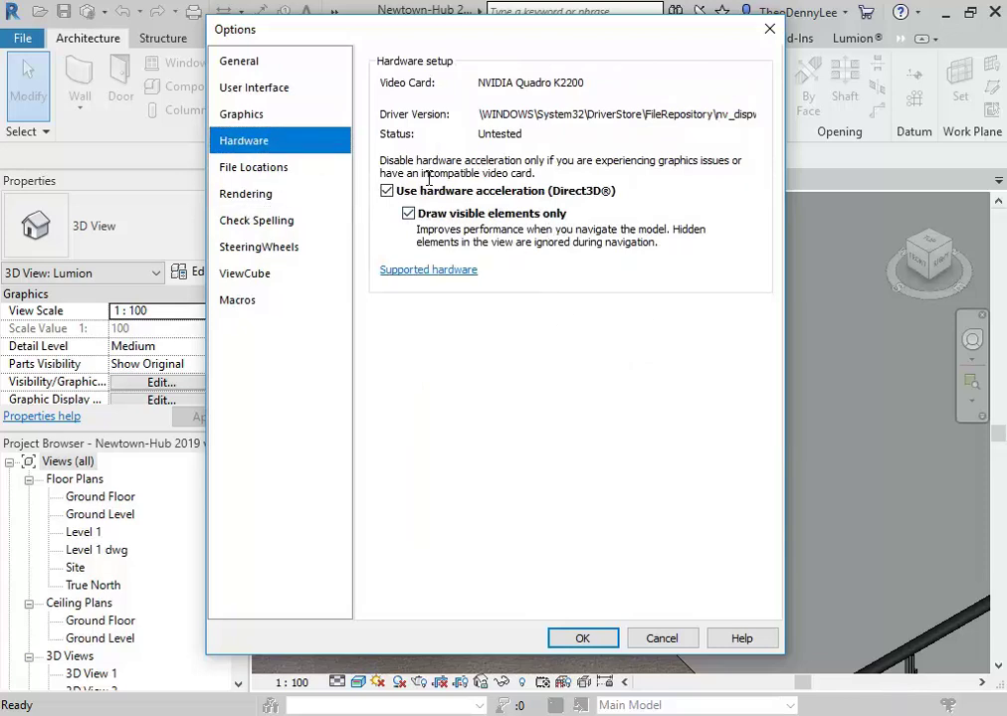
{"action": "left_click", "coordinate": [279, 197]}
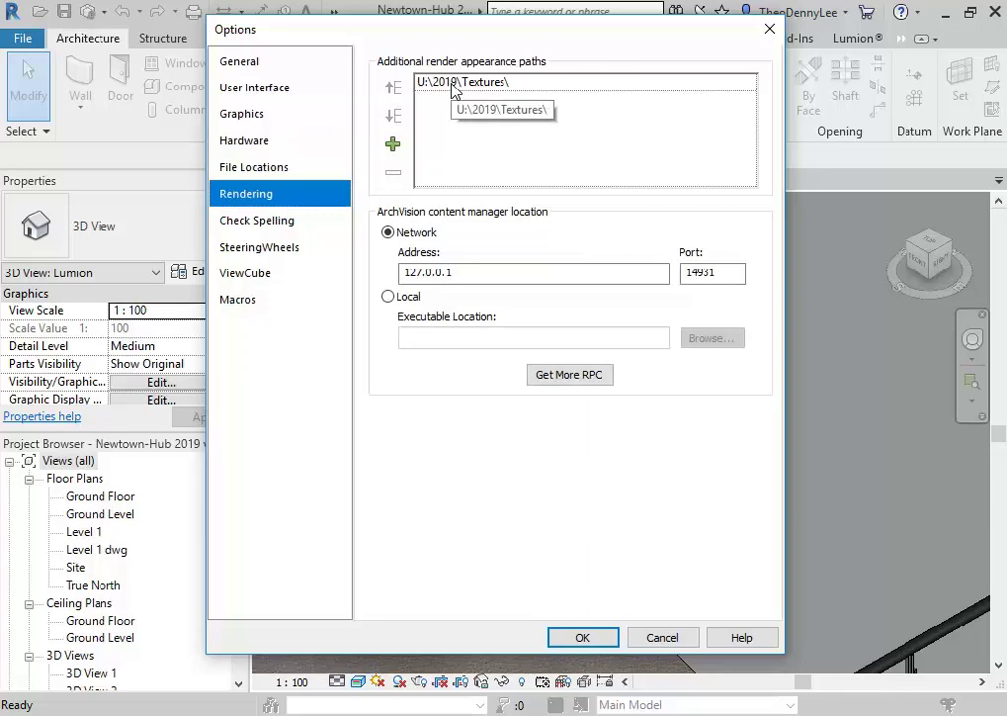
Step: Remove the U:\2019\Textures\ entry from the additional render appearance paths
{"action": "left_click", "coordinate": [561, 81]}
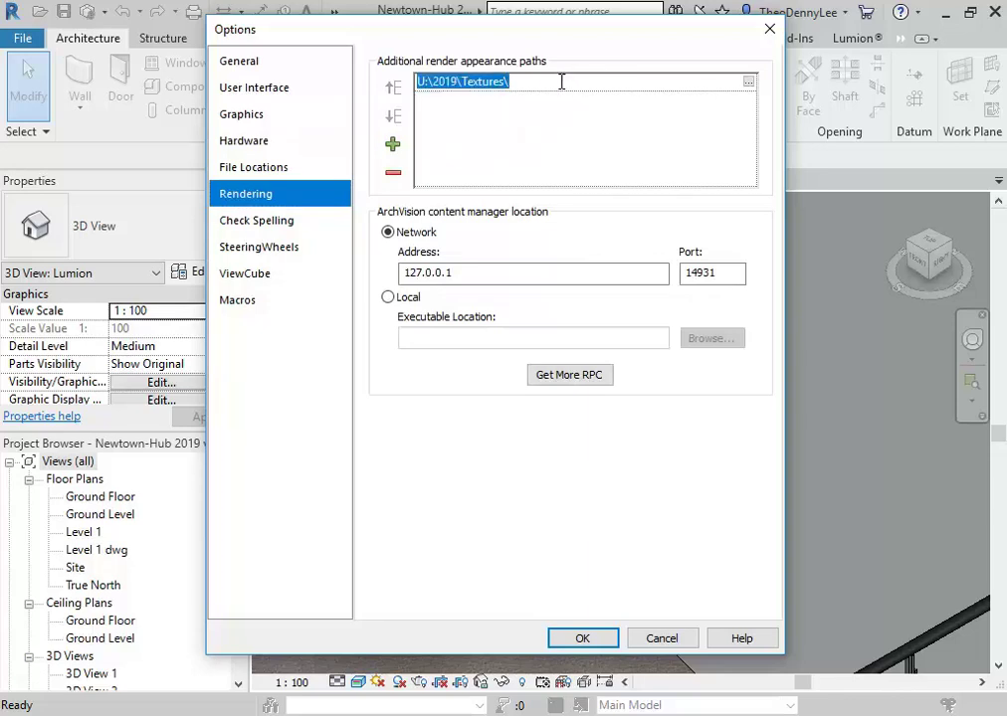
{"action": "left_click", "coordinate": [556, 147]}
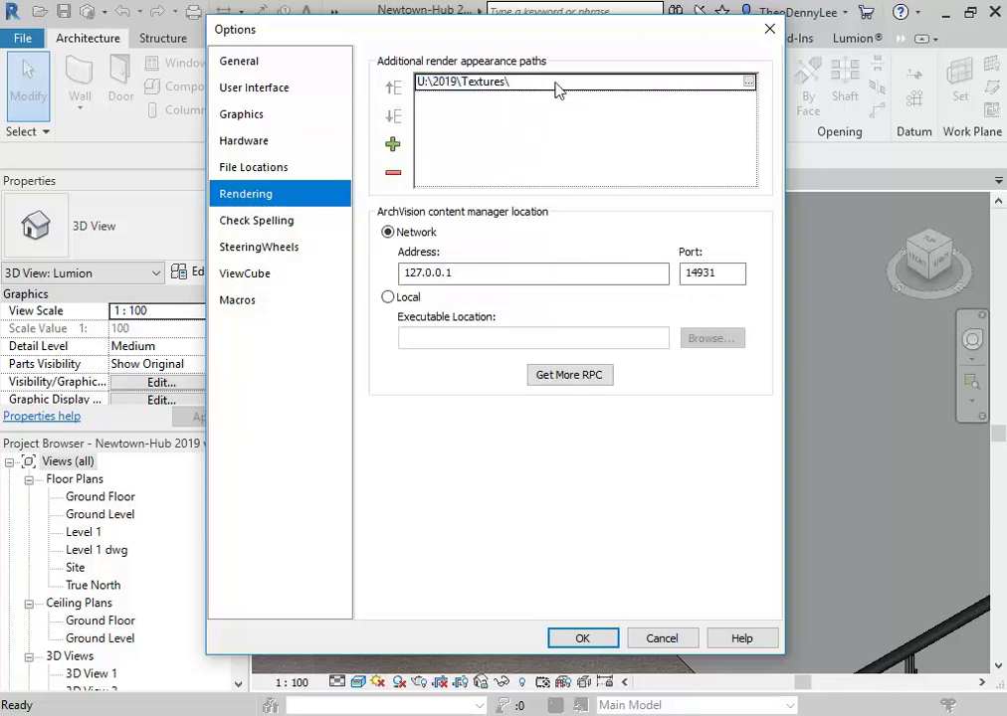
{"action": "left_click", "coordinate": [556, 83]}
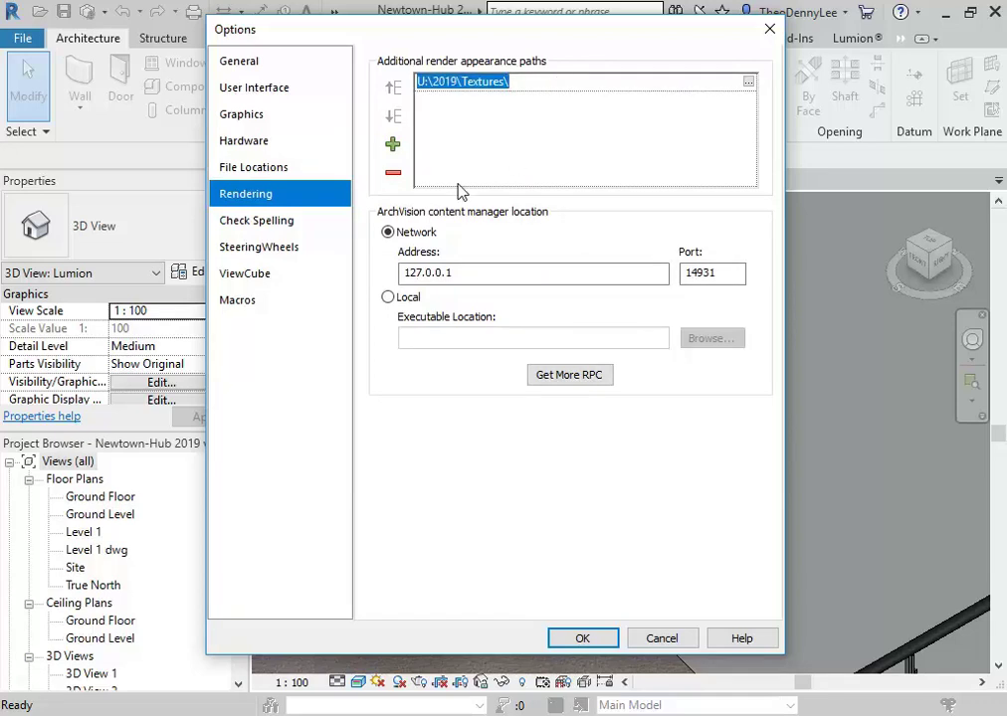
{"action": "left_click", "coordinate": [393, 174]}
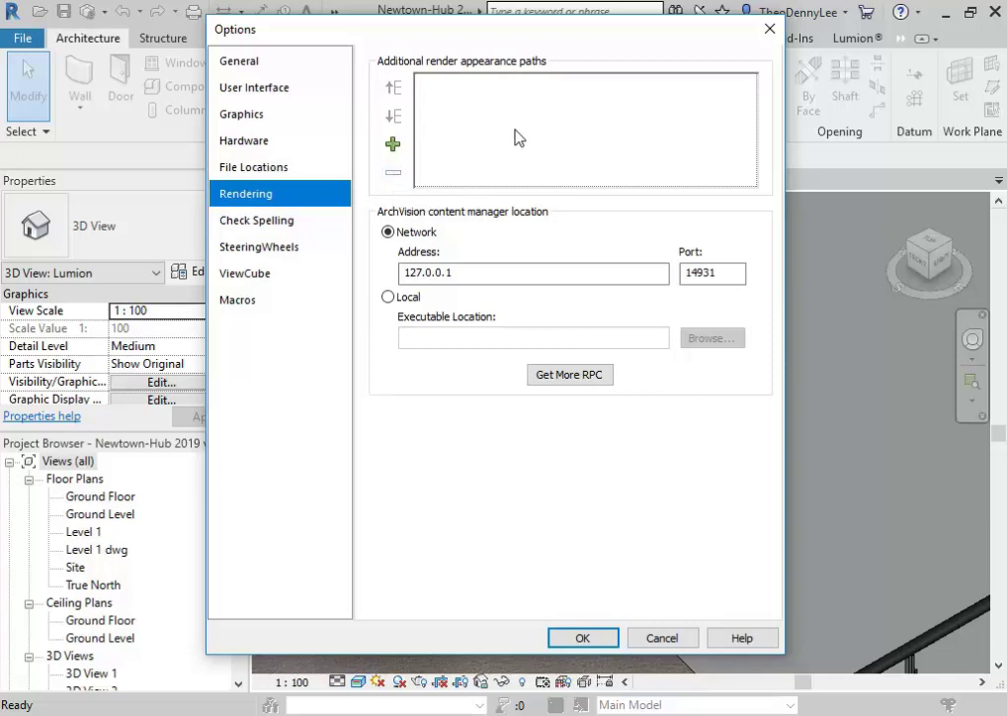
Step: Add the Textures folder on the U: drive root as an additional render appearance path and apply the options
{"action": "left_click", "coordinate": [393, 147]}
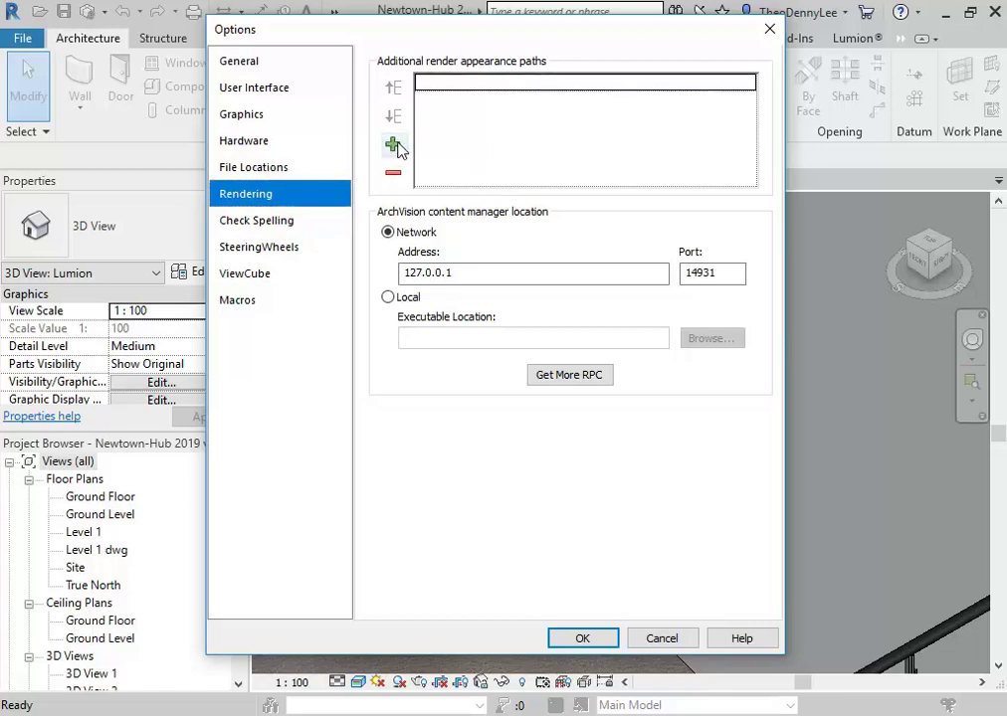
{"action": "left_click", "coordinate": [393, 146]}
{"action": "left_click", "coordinate": [669, 101]}
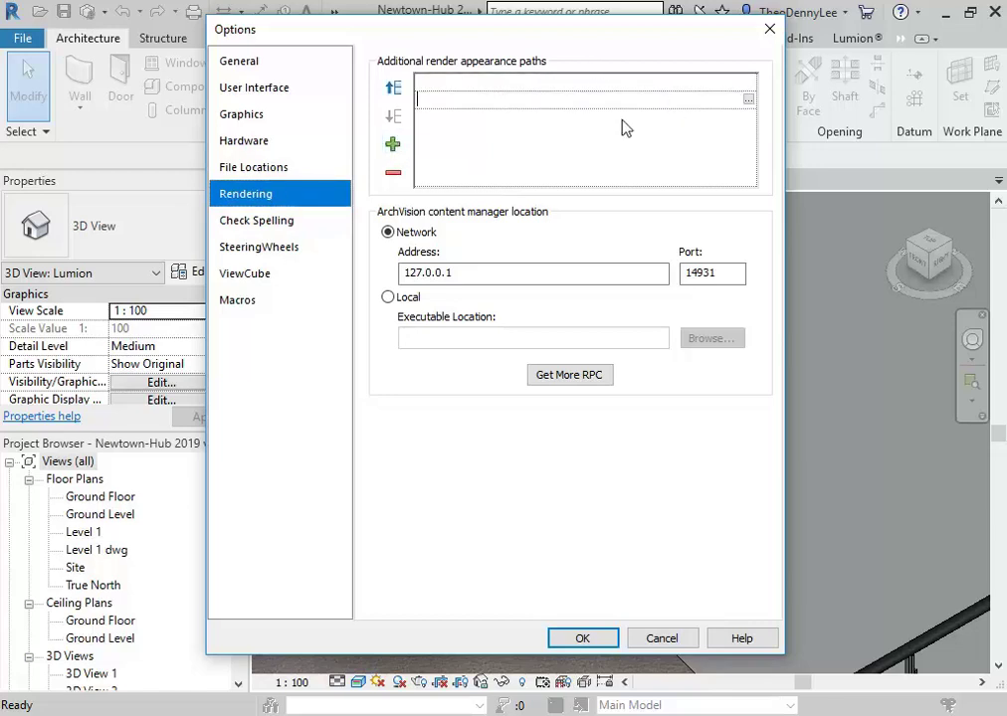
{"action": "left_click", "coordinate": [393, 173]}
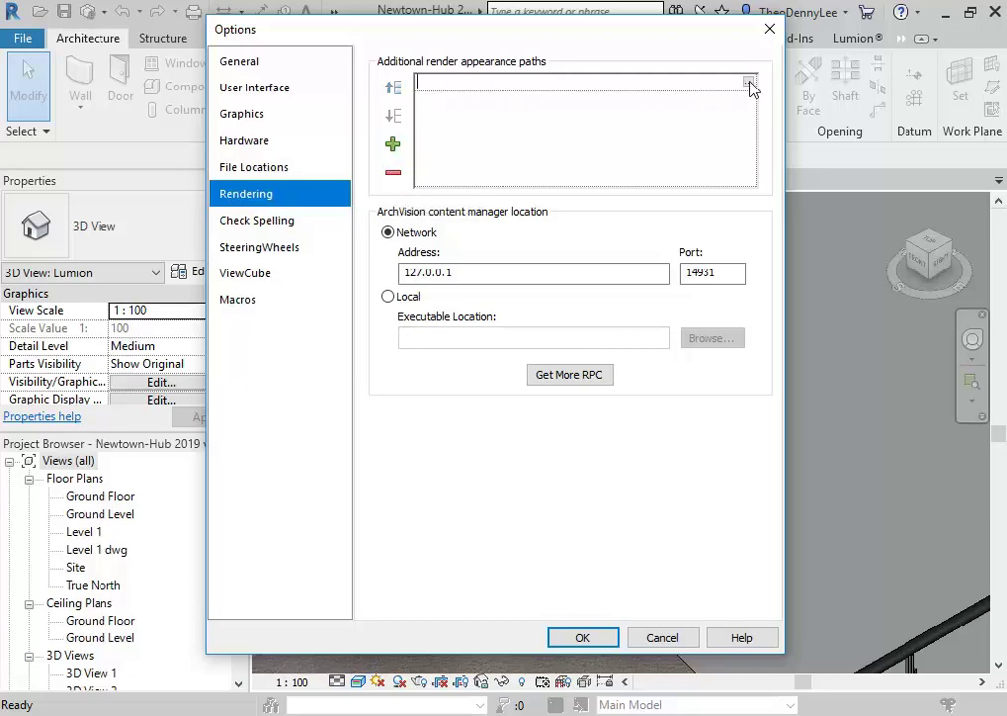
{"action": "left_click", "coordinate": [715, 84]}
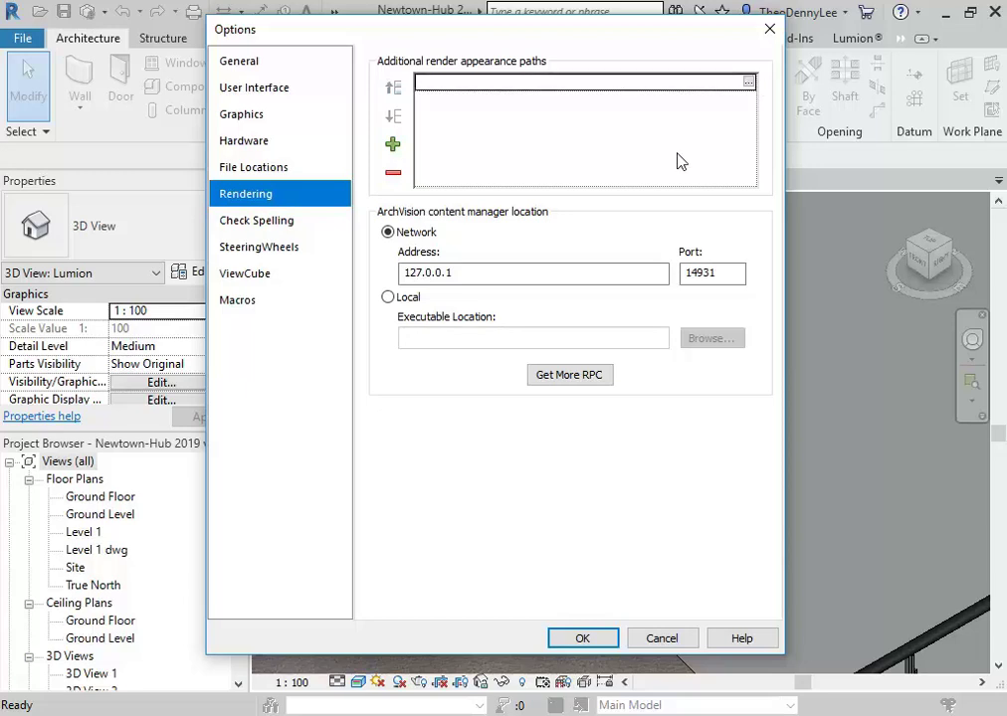
{"action": "left_click", "coordinate": [750, 82]}
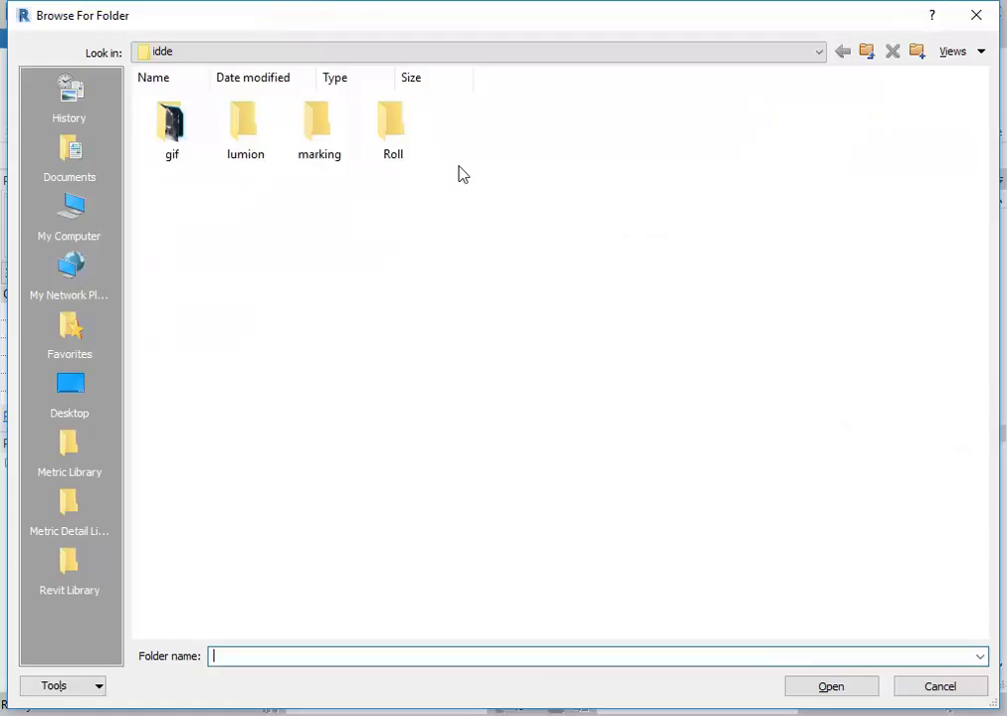
{"action": "left_click", "coordinate": [446, 54]}
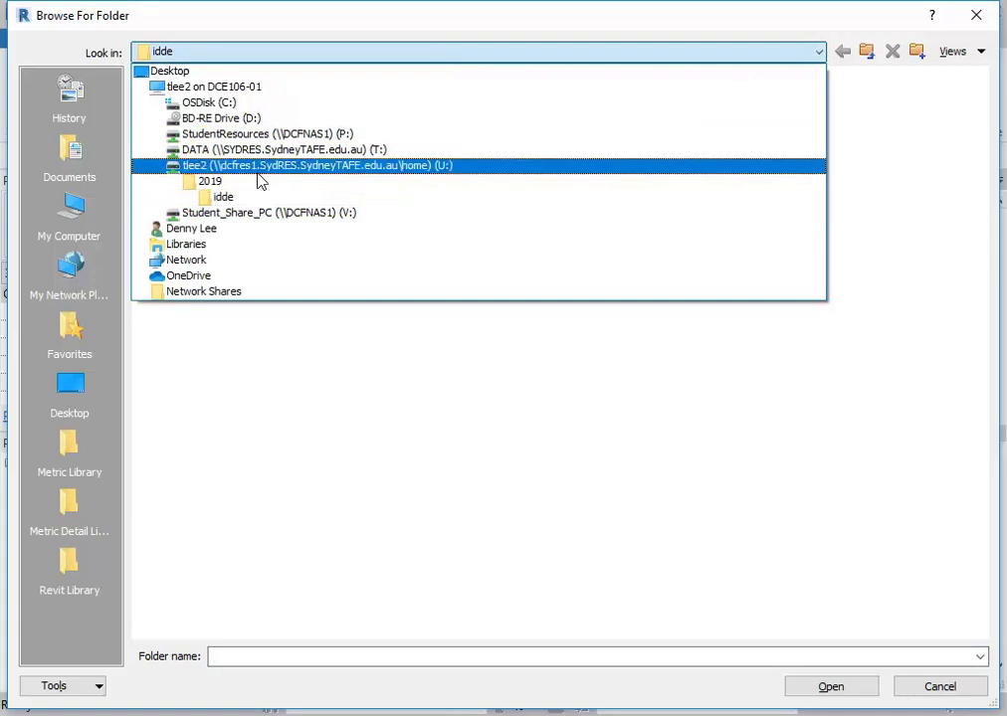
{"action": "left_click", "coordinate": [273, 171]}
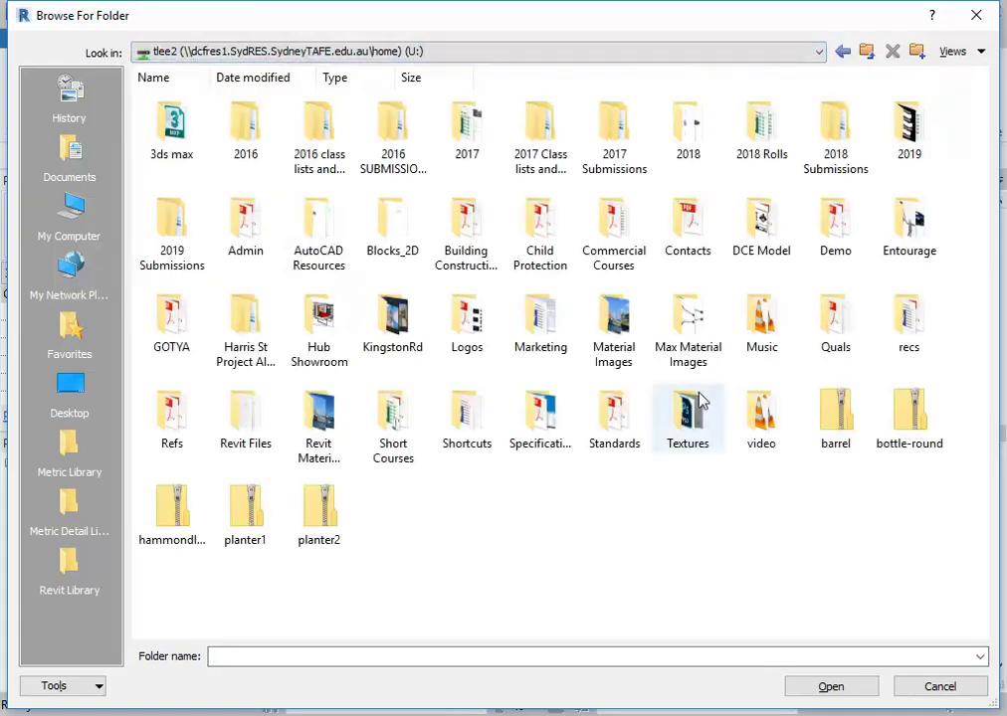
{"action": "double_click", "coordinate": [688, 412]}
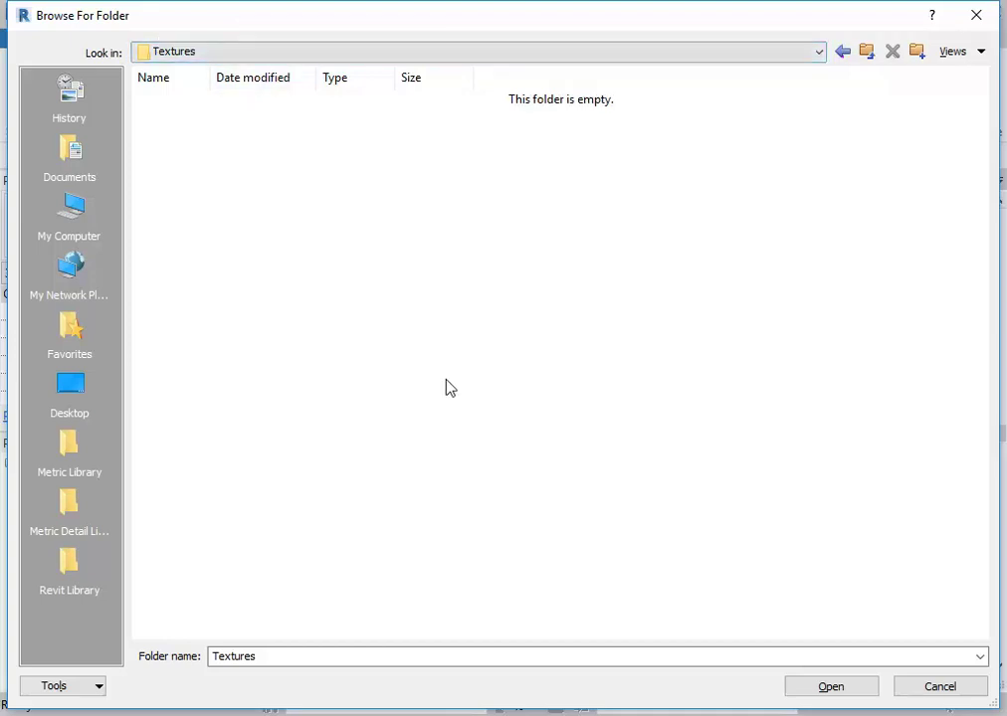
{"action": "left_click", "coordinate": [831, 686]}
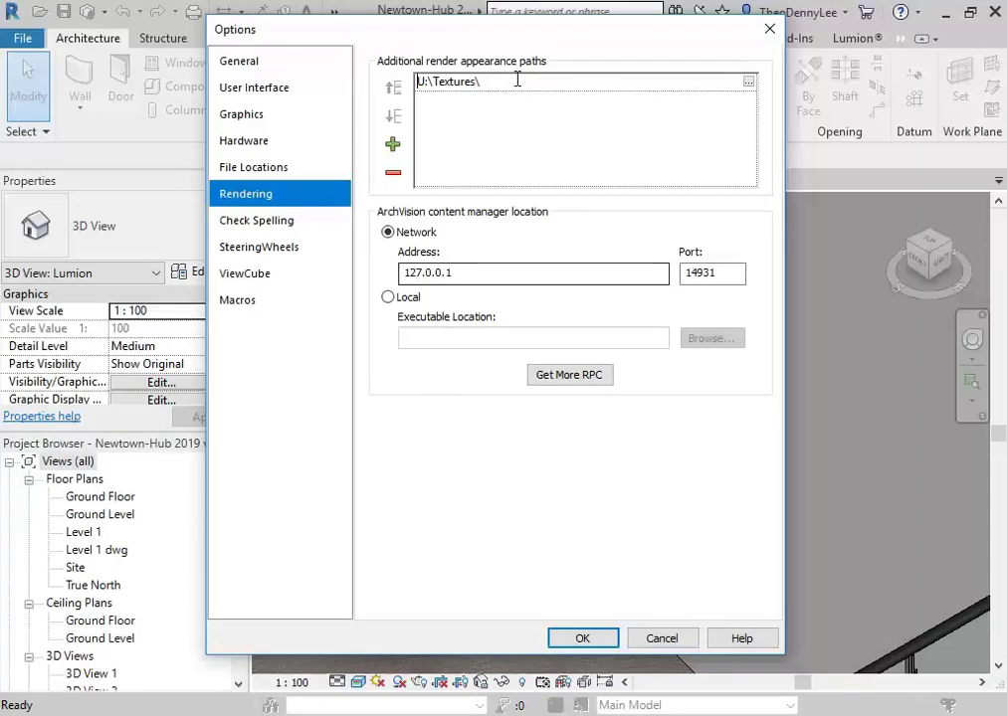
{"action": "left_click", "coordinate": [580, 640]}
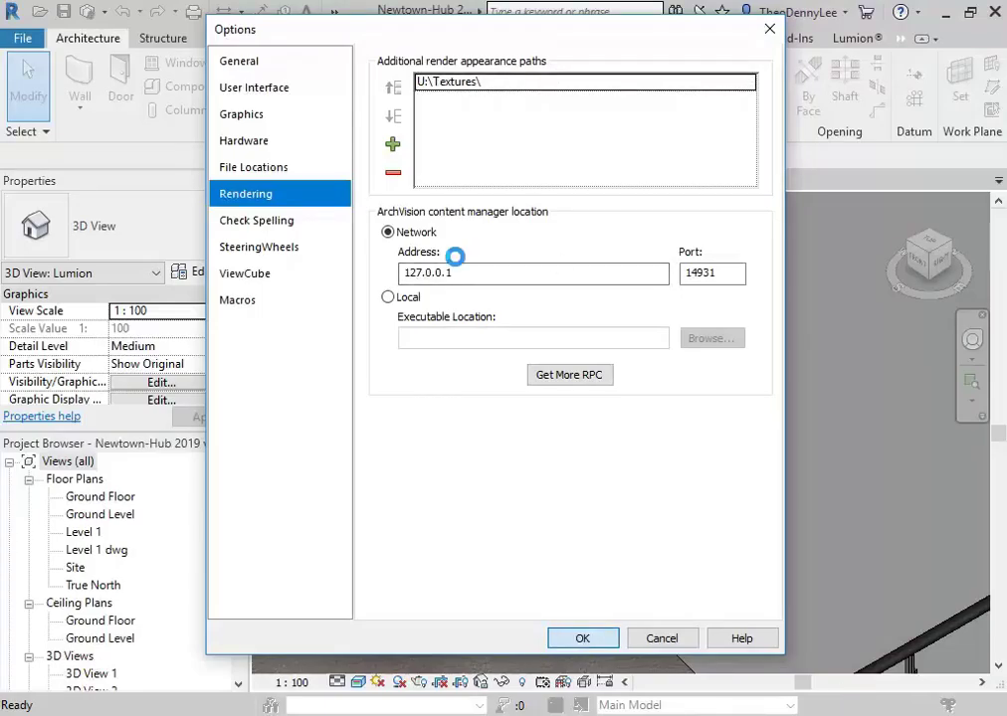
Step: Check the image in the appearance of the round column's Concrete, Cast-in-Place gray structural material and accept the material
{"action": "scroll", "coordinate": [481, 411], "scroll_direction": "down", "scroll_amount": 5}
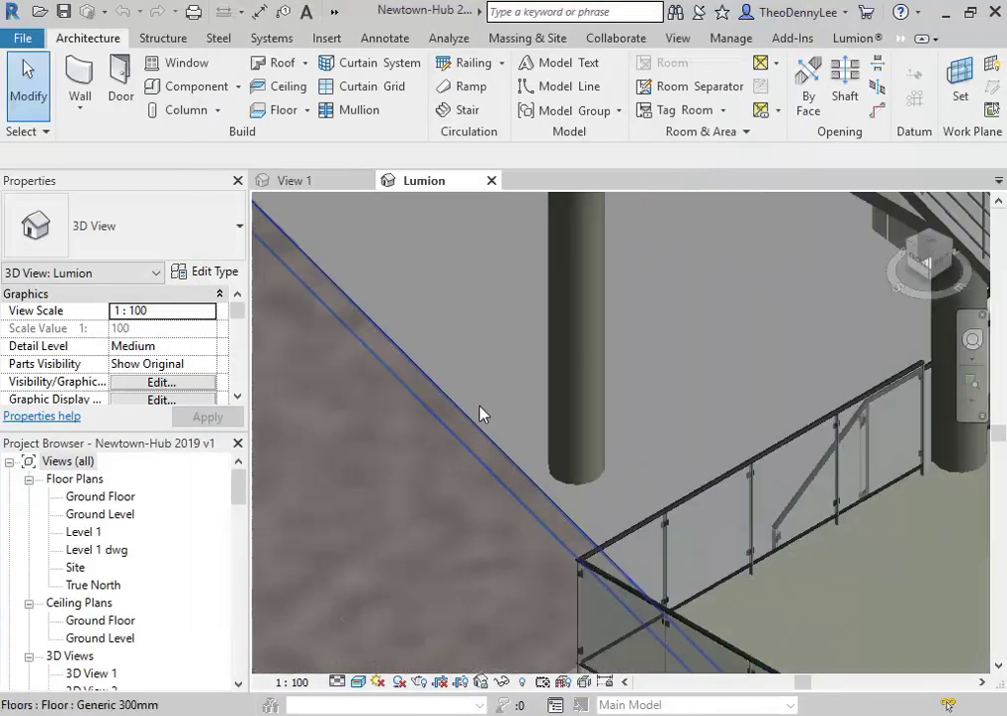
{"action": "scroll", "coordinate": [484, 414], "scroll_direction": "up", "scroll_amount": 3}
{"action": "left_click", "coordinate": [641, 467]}
{"action": "scroll", "coordinate": [641, 467], "scroll_direction": "up", "scroll_amount": 2}
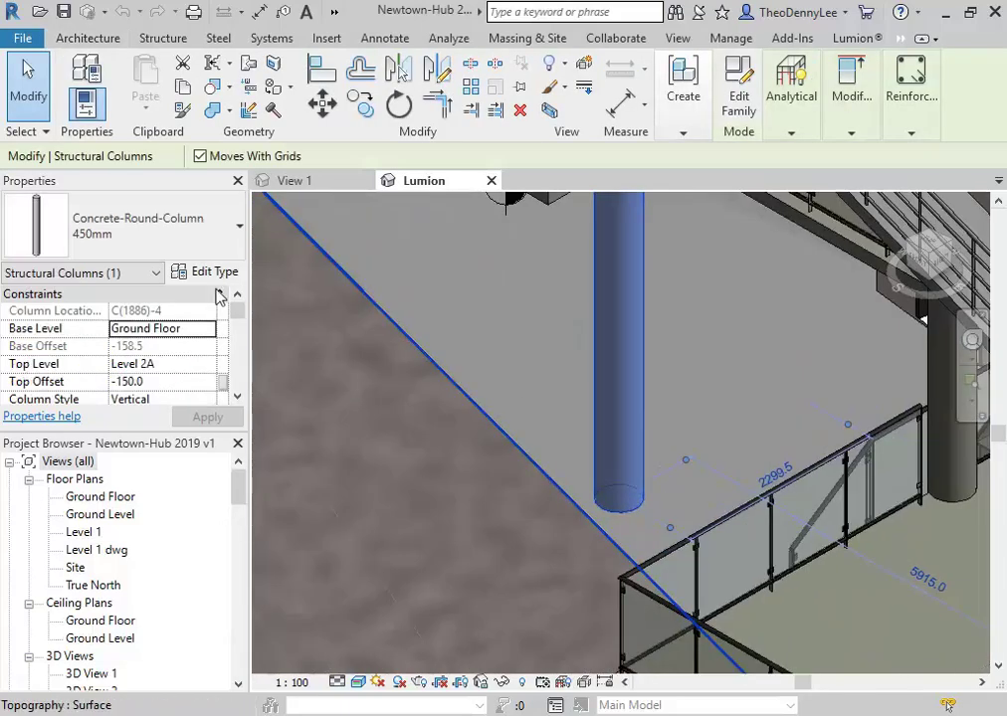
{"action": "left_click", "coordinate": [558, 342]}
{"action": "left_click", "coordinate": [631, 423]}
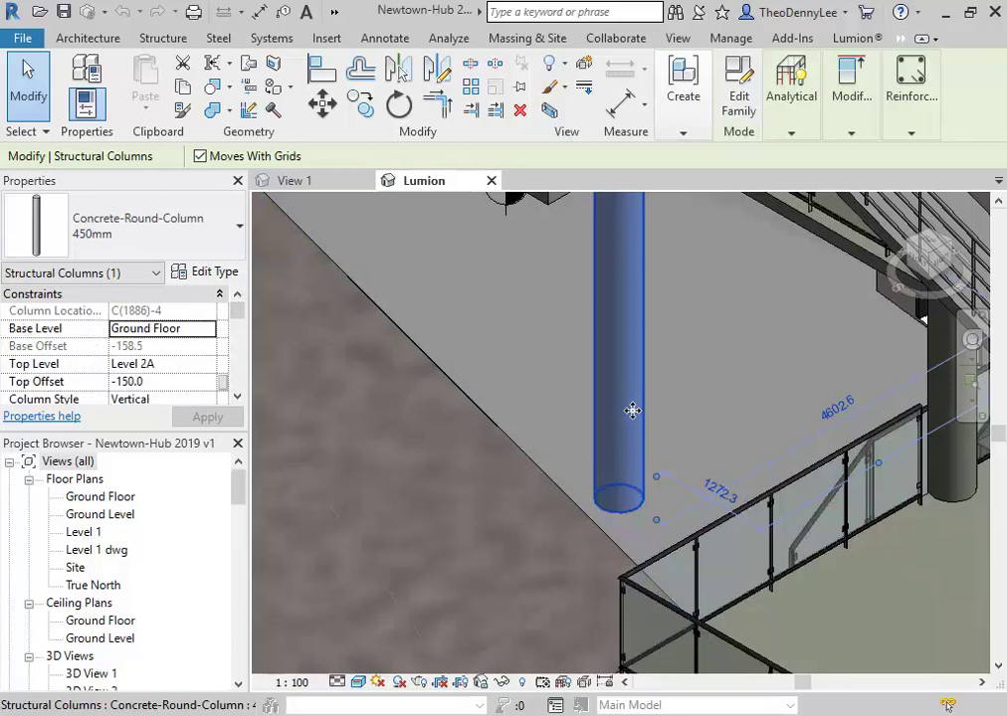
{"action": "left_click_drag", "start_coordinate": [243, 315], "coordinate": [242, 336]}
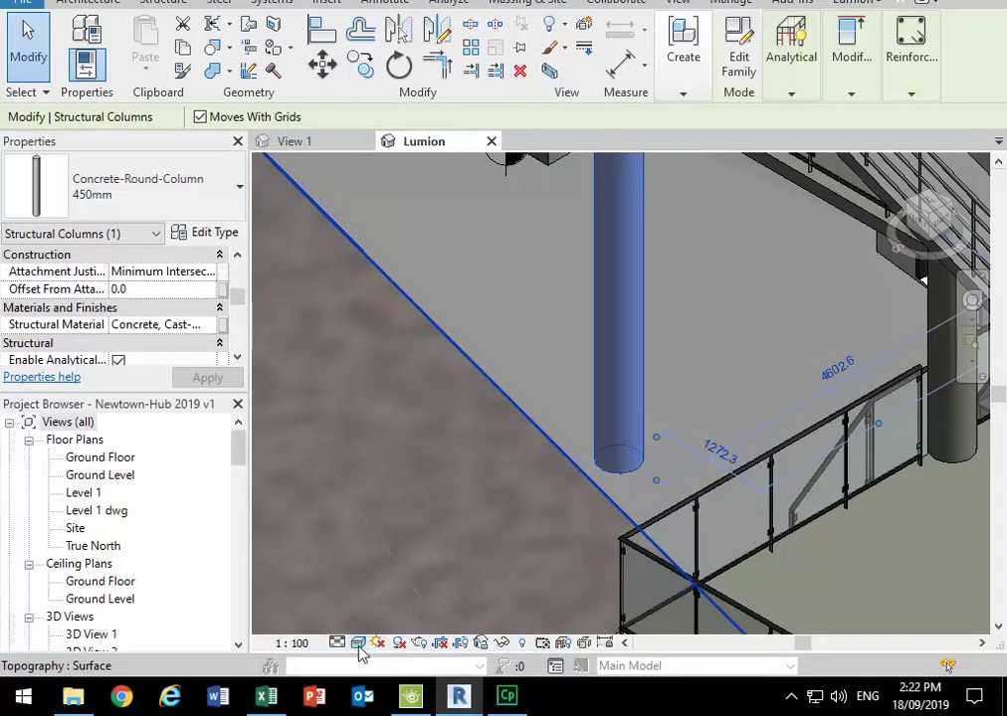
{"action": "left_click", "coordinate": [191, 326]}
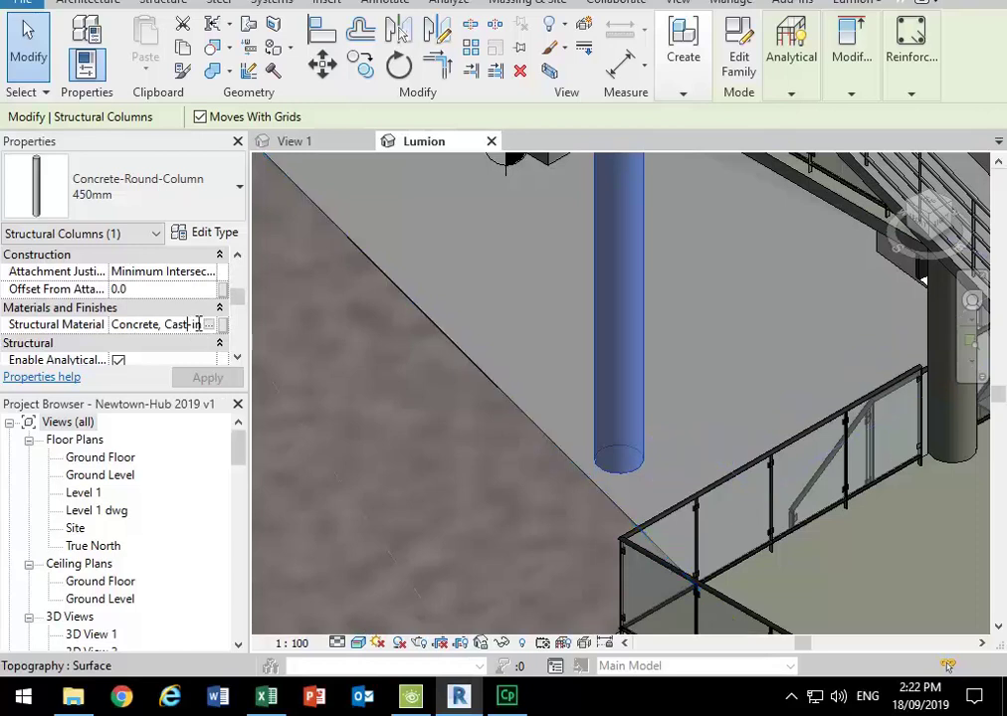
{"action": "left_click", "coordinate": [219, 326]}
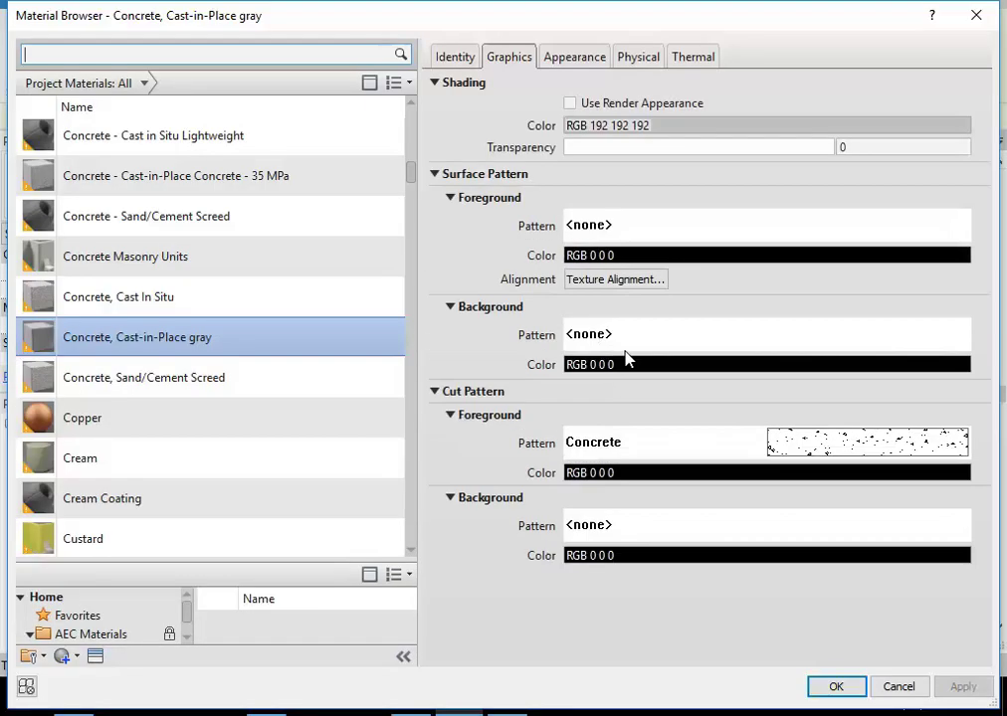
{"action": "left_click", "coordinate": [595, 56]}
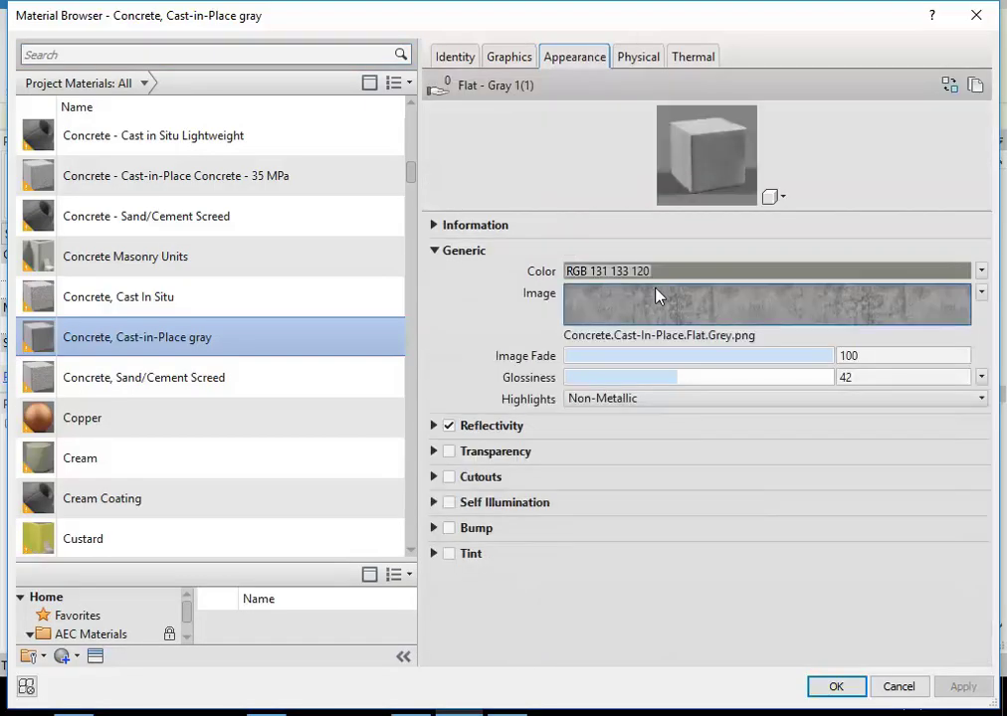
{"action": "mouse_move", "coordinate": [636, 320]}
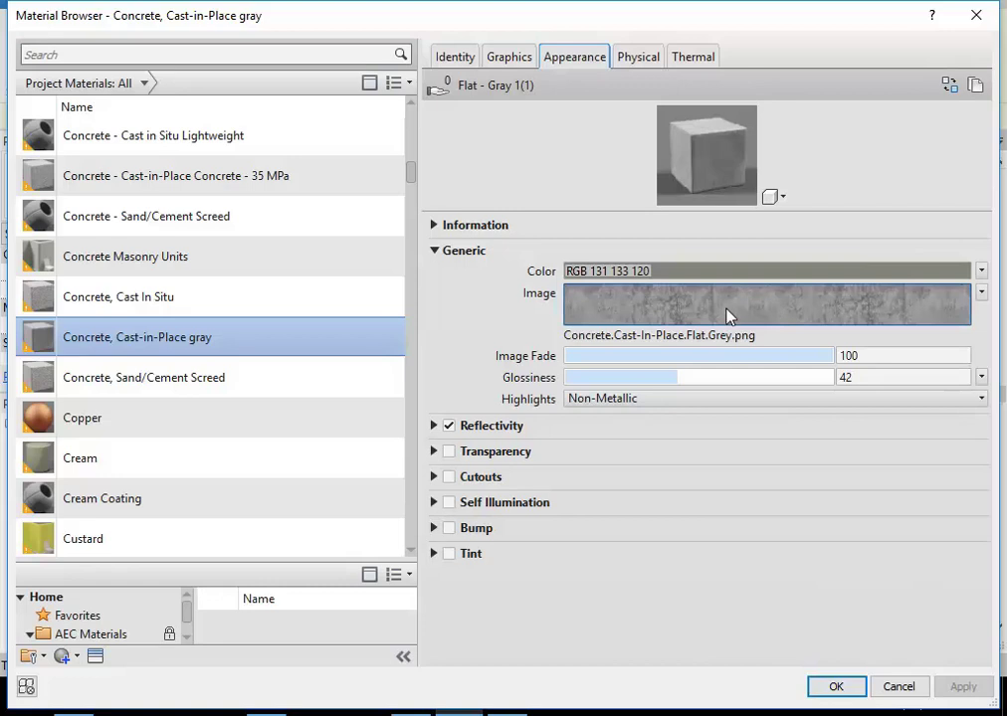
{"action": "mouse_move", "coordinate": [729, 315]}
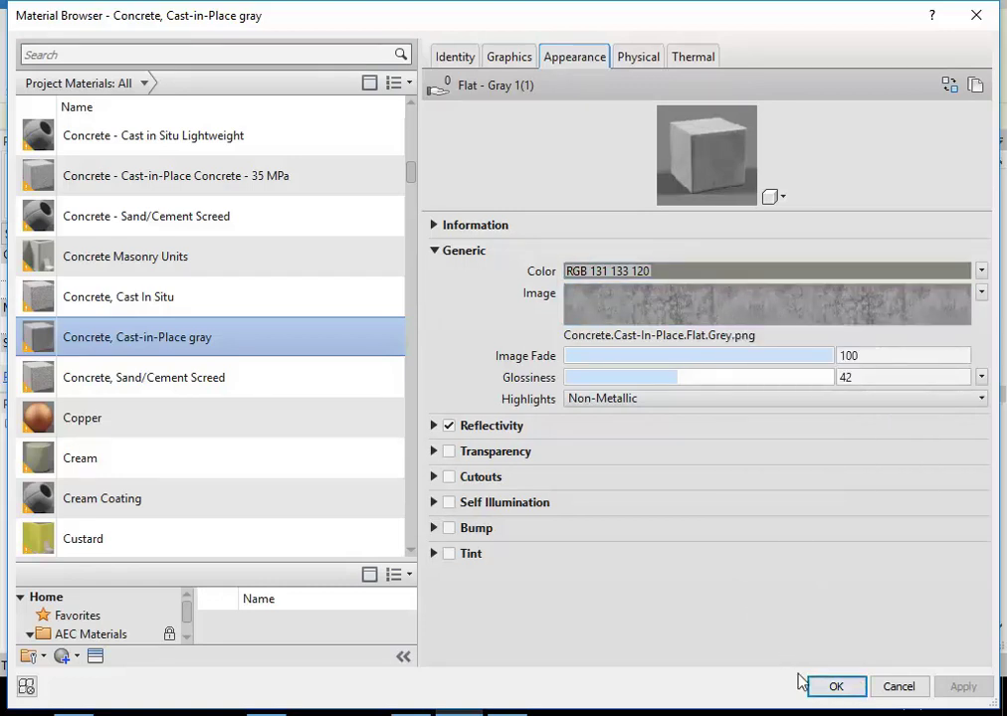
{"action": "left_click", "coordinate": [840, 692]}
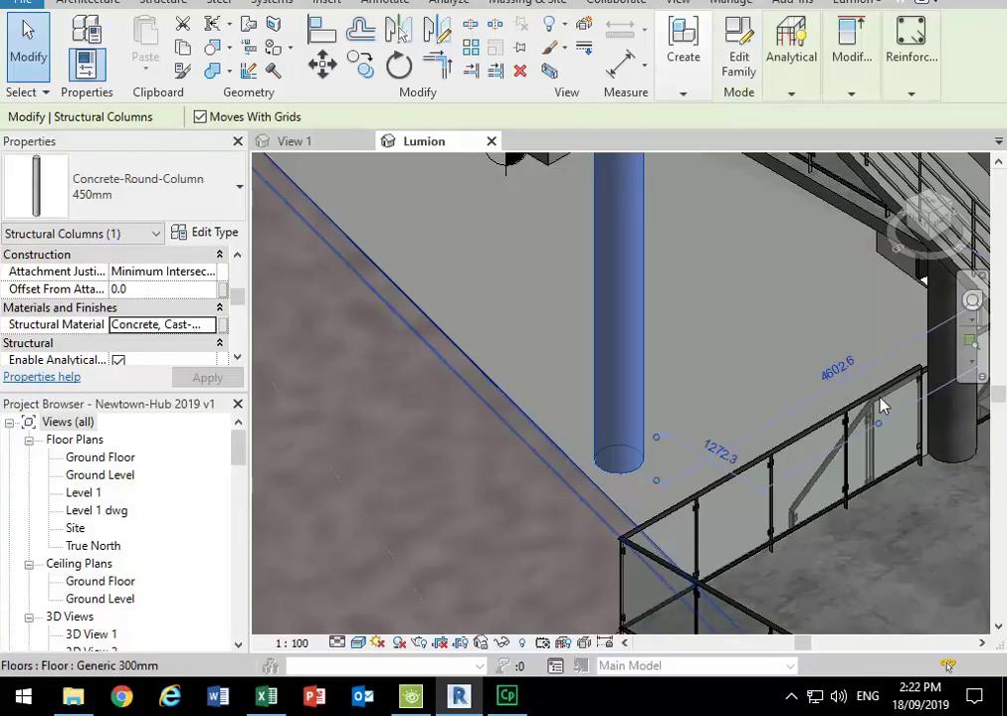
Step: Inspect the type properties of the 450mm round concrete column and close them without changes
{"action": "scroll", "coordinate": [955, 438], "scroll_direction": "up", "scroll_amount": 3}
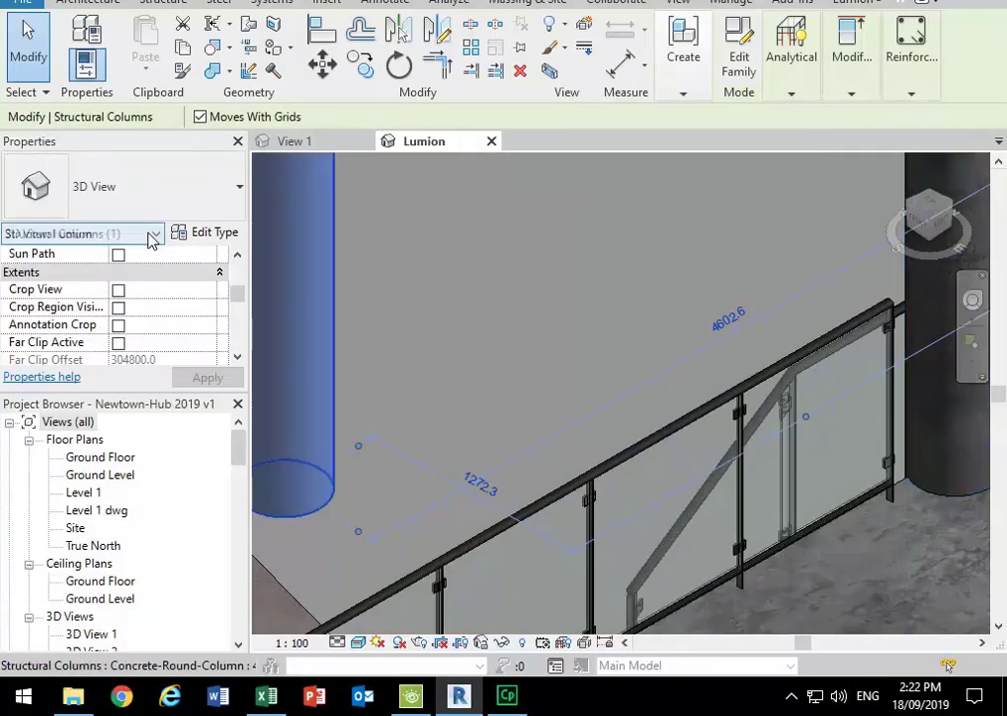
{"action": "middle_click_drag", "start_coordinate": [500, 330], "coordinate": [627, 334]}
{"action": "left_click", "coordinate": [627, 333]}
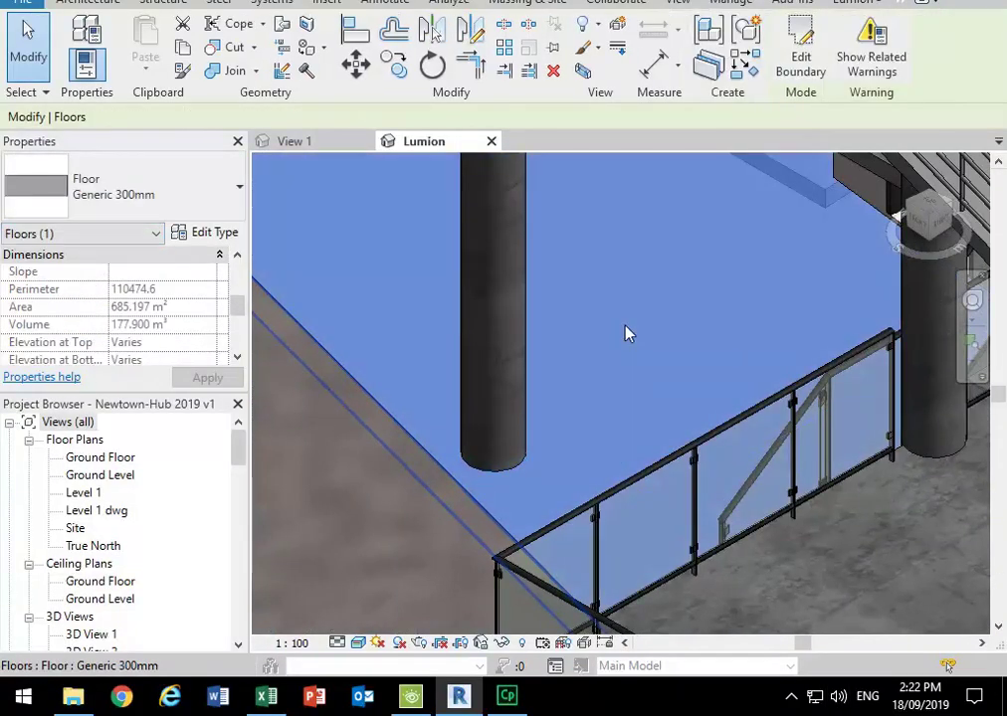
{"action": "right_click", "coordinate": [613, 293]}
{"action": "left_click", "coordinate": [701, 212]}
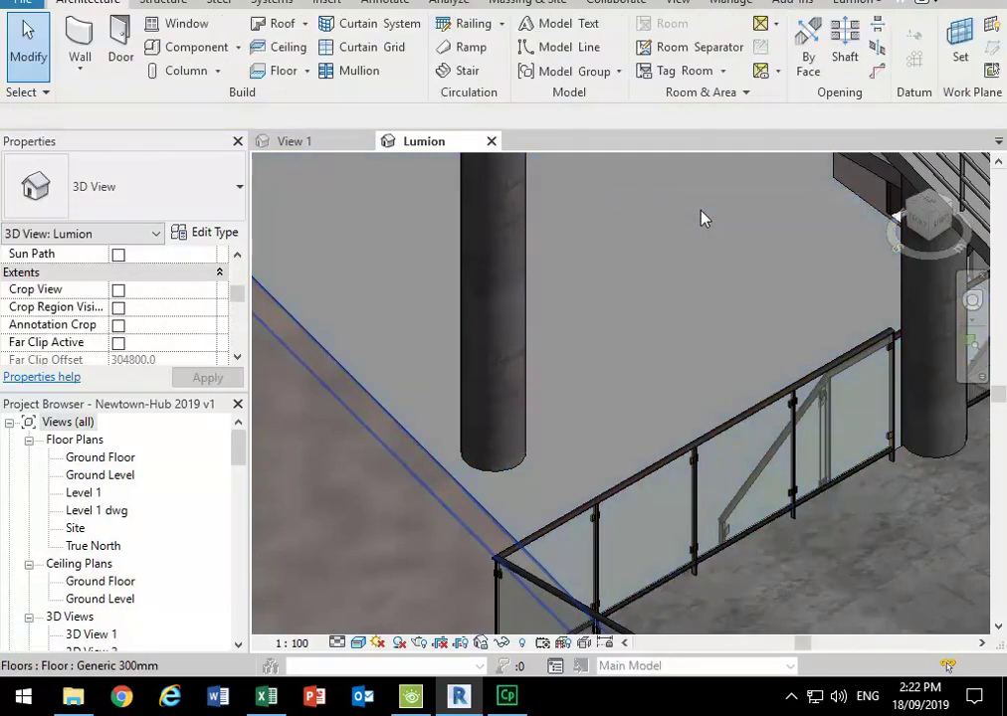
{"action": "left_click", "coordinate": [525, 267]}
{"action": "left_click", "coordinate": [199, 233]}
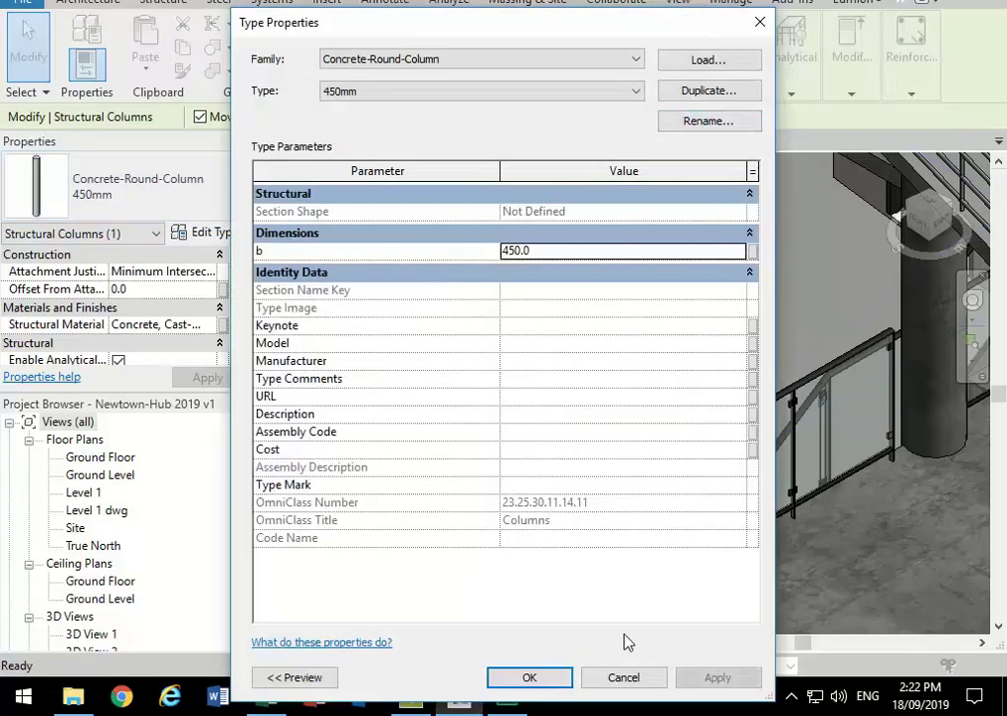
{"action": "left_click", "coordinate": [637, 680]}
Step: Examine the concrete texture on the round column beside the glass railing, from afar and close up
{"action": "scroll", "coordinate": [680, 371], "scroll_direction": "down", "scroll_amount": 3}
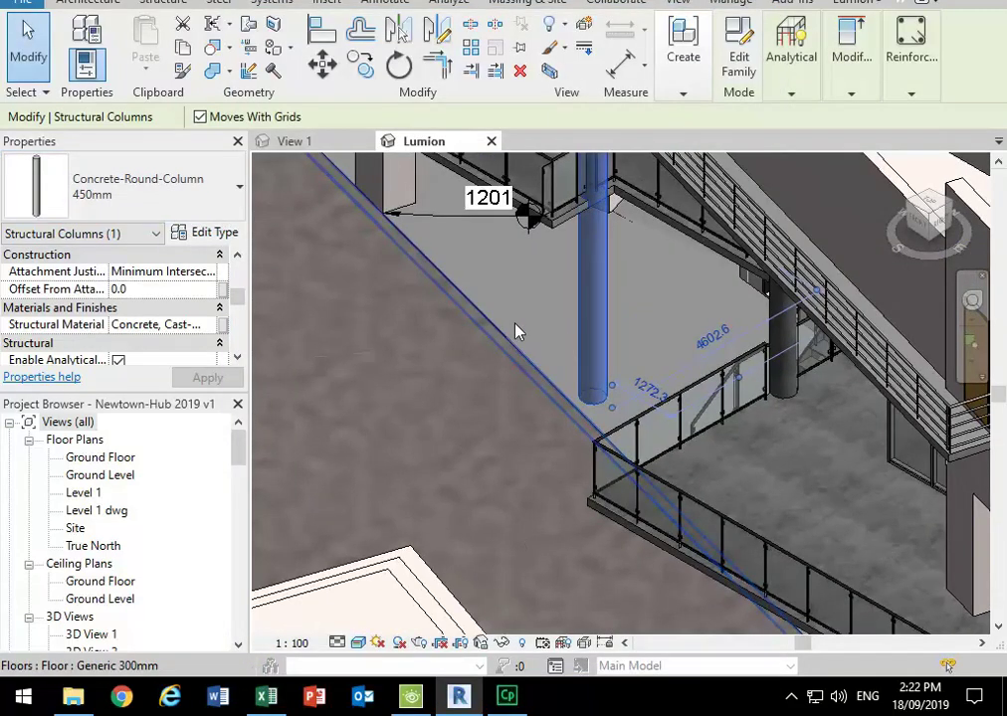
{"action": "middle_click_drag", "start_coordinate": [457, 328], "coordinate": [635, 470]}
{"action": "middle_click_drag", "start_coordinate": [464, 412], "coordinate": [638, 569]}
{"action": "left_click", "coordinate": [355, 271]}
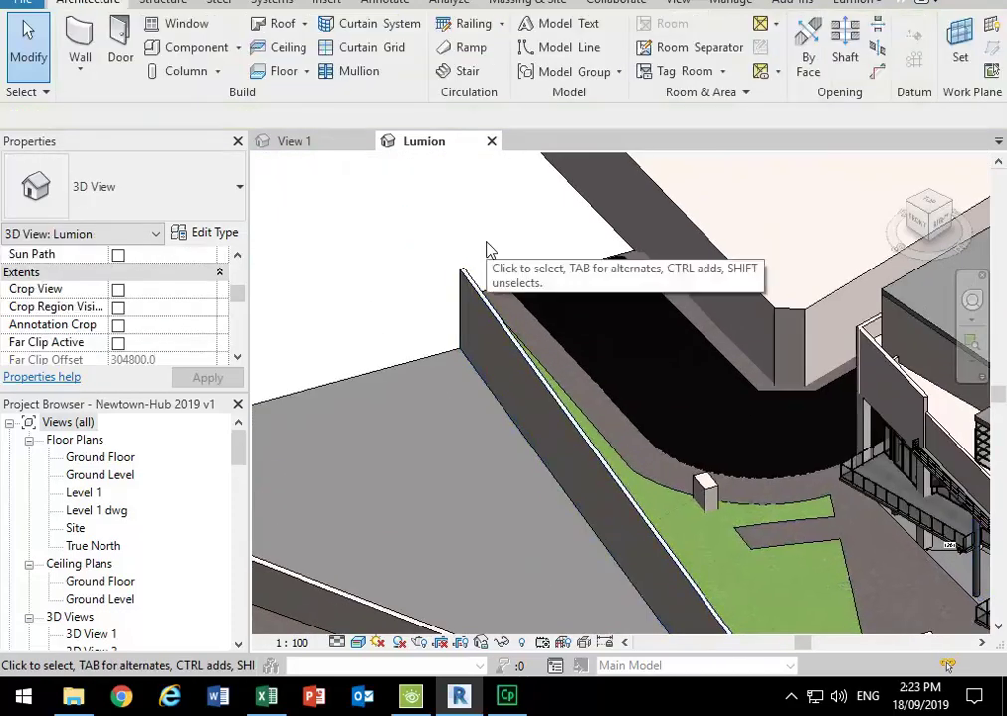
{"action": "middle_click_drag", "start_coordinate": [487, 249], "coordinate": [587, 329]}
{"action": "scroll", "coordinate": [623, 353], "scroll_direction": "up", "scroll_amount": 6}
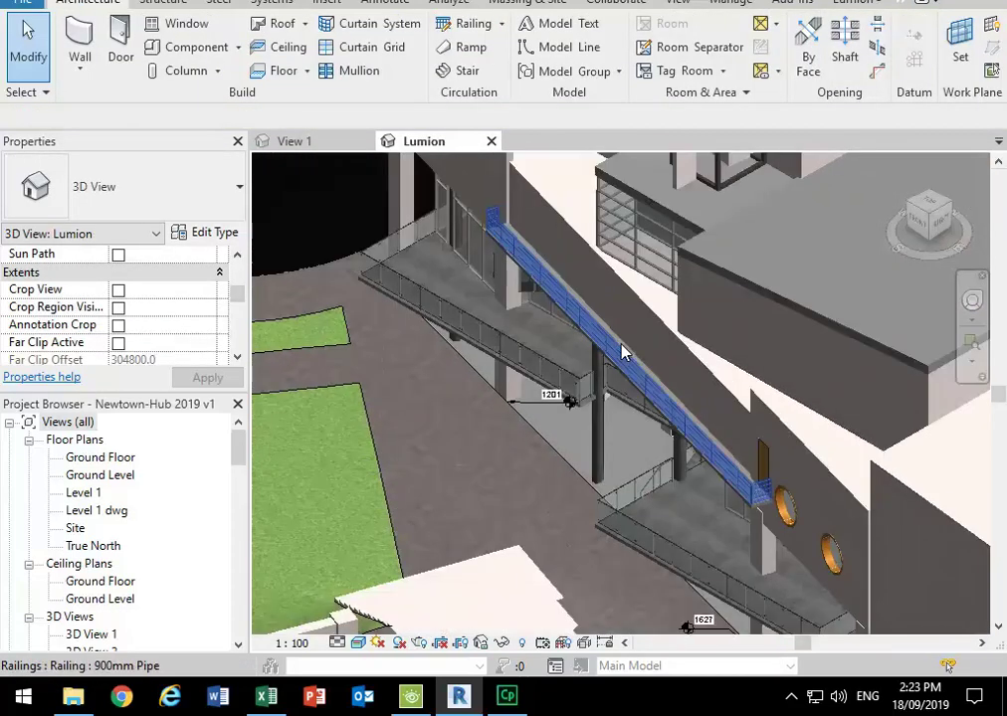
{"action": "scroll", "coordinate": [650, 398], "scroll_direction": "up", "scroll_amount": 4}
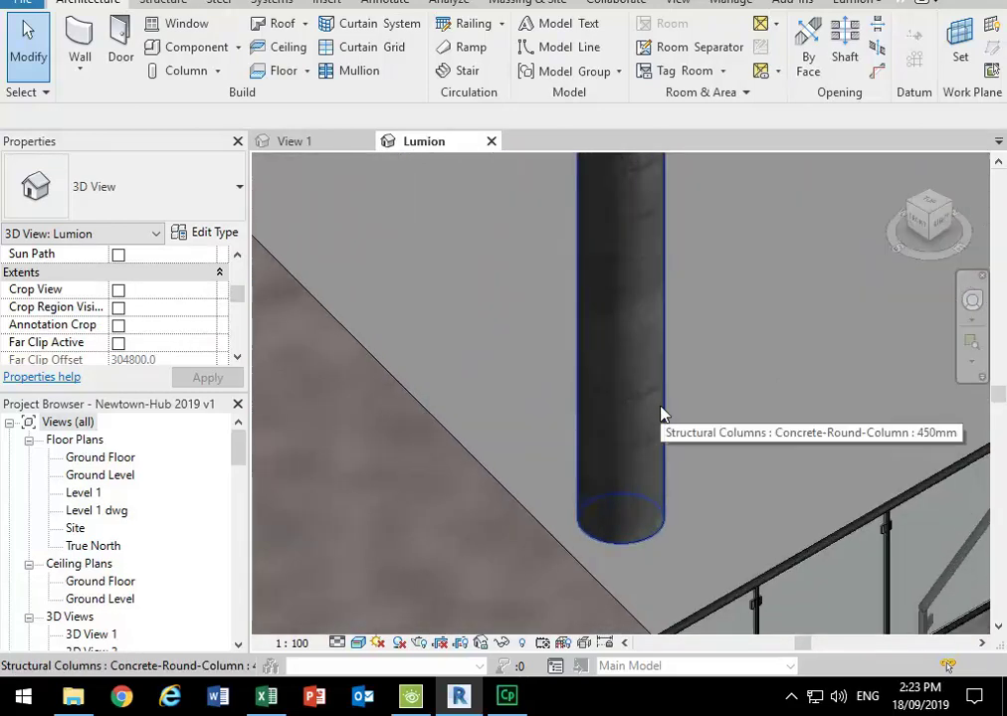
{"action": "left_click", "coordinate": [635, 323]}
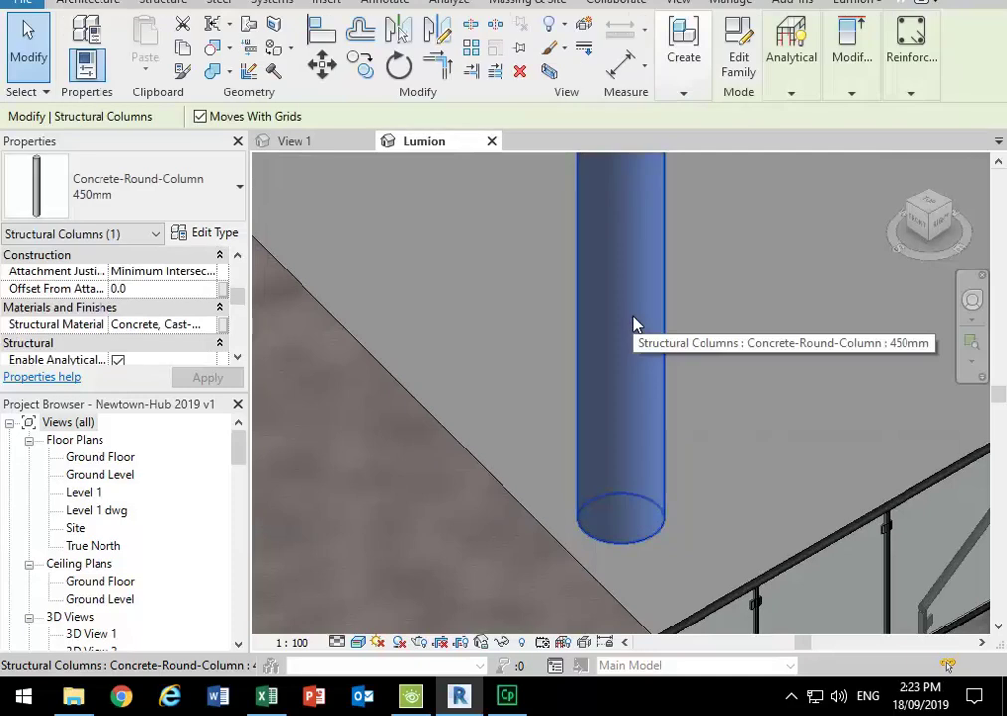
{"action": "left_click", "coordinate": [709, 307]}
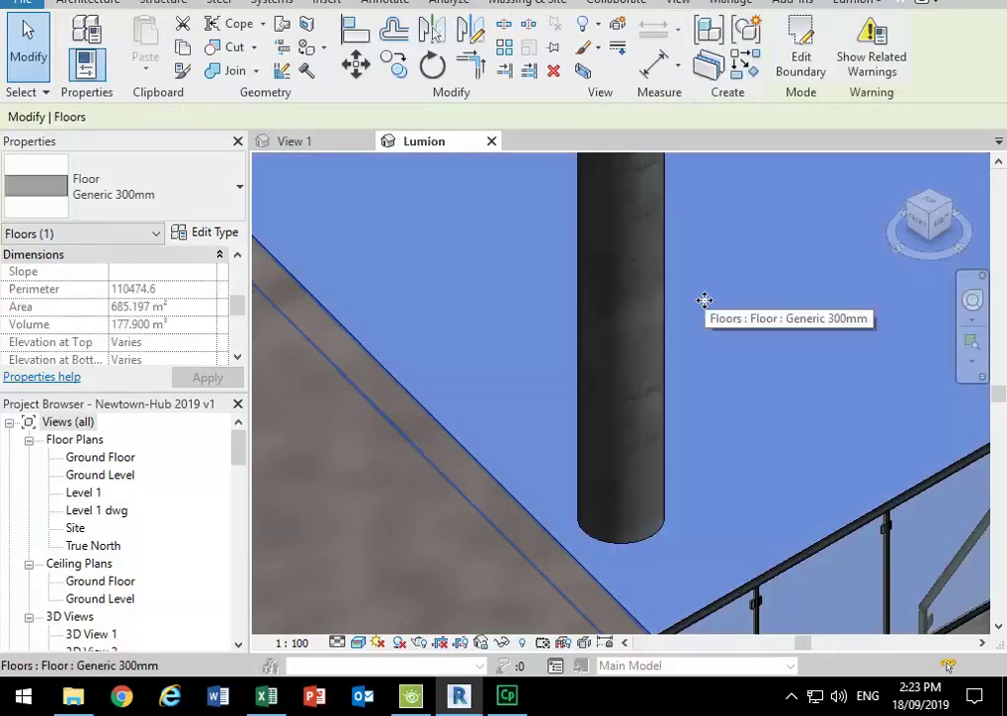
{"action": "right_click", "coordinate": [703, 299]}
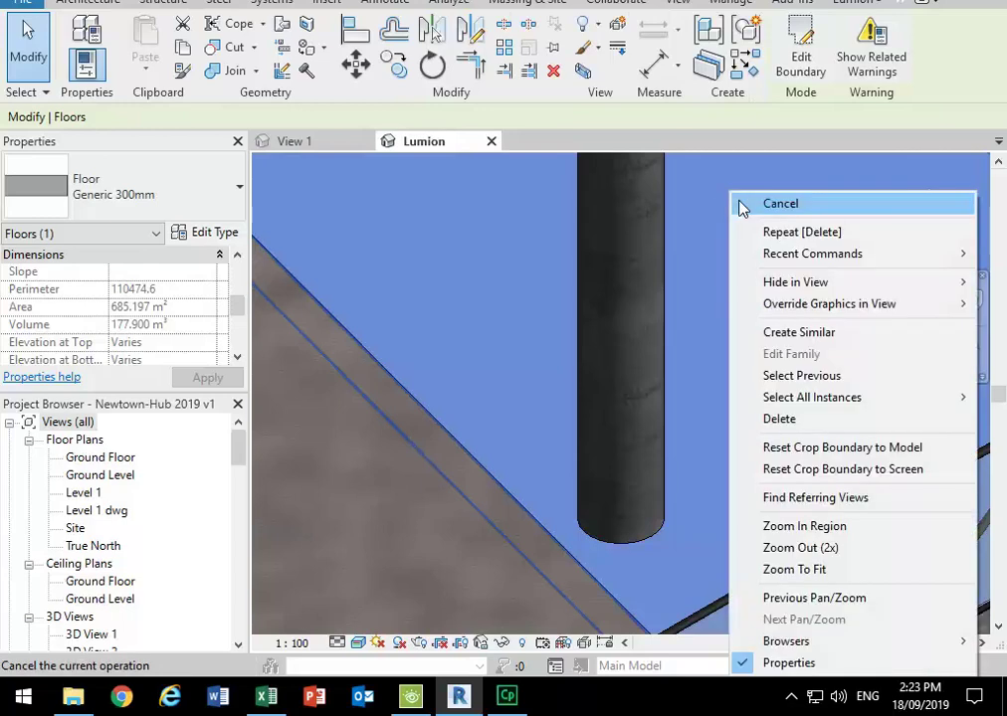
{"action": "left_click", "coordinate": [744, 204]}
{"action": "scroll", "coordinate": [689, 399], "scroll_direction": "down", "scroll_amount": 5}
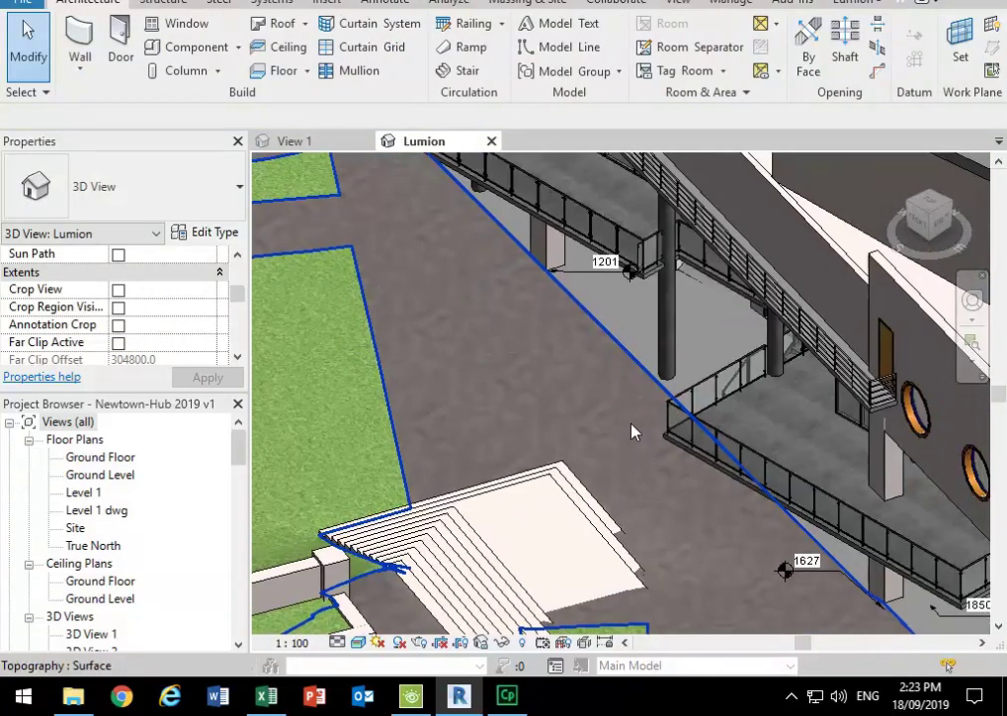
{"action": "scroll", "coordinate": [651, 348], "scroll_direction": "up", "scroll_amount": 5}
{"action": "middle_click_drag", "start_coordinate": [729, 303], "coordinate": [670, 338]}
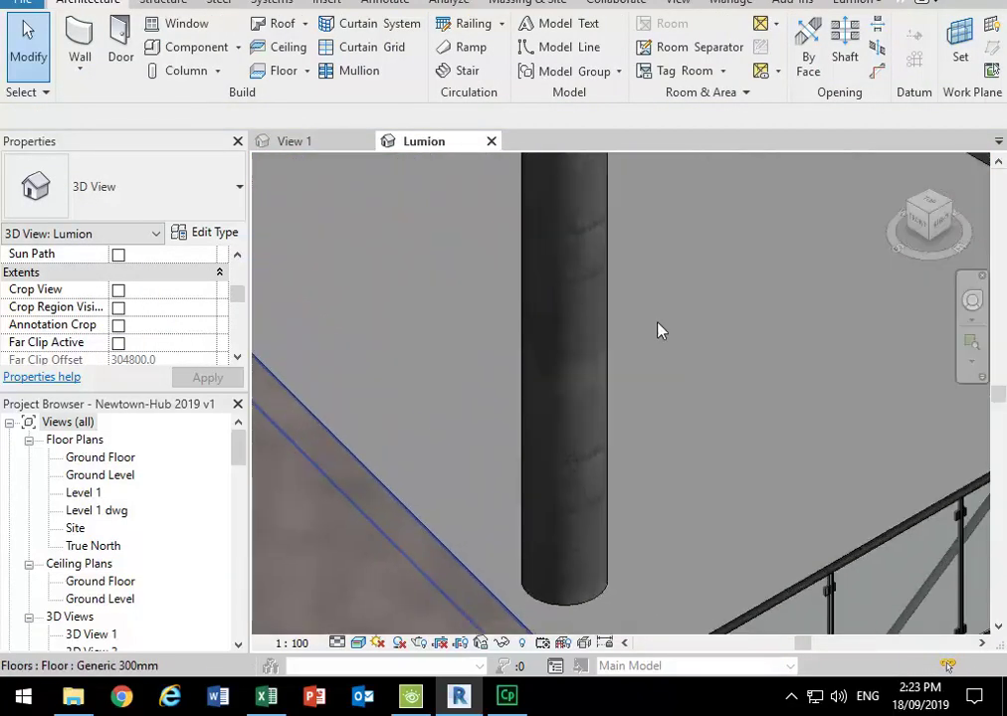
Step: Open the texture settings of the appearance image in the round column's Concrete, Cast-in-Place gray structural material
{"action": "left_click", "coordinate": [571, 353]}
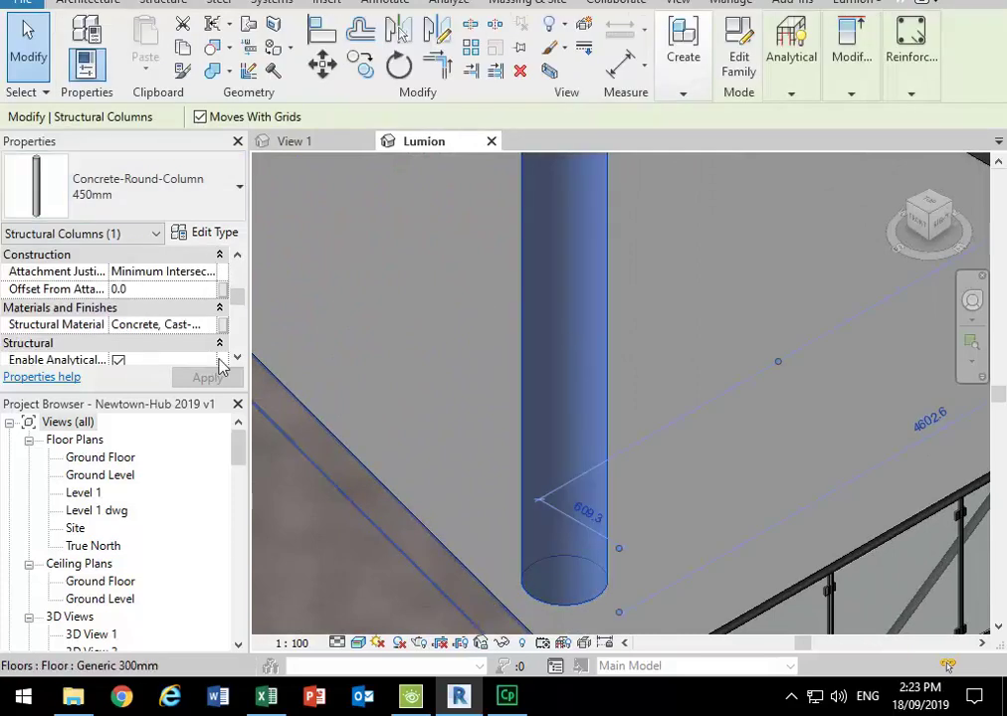
{"action": "left_click", "coordinate": [213, 328]}
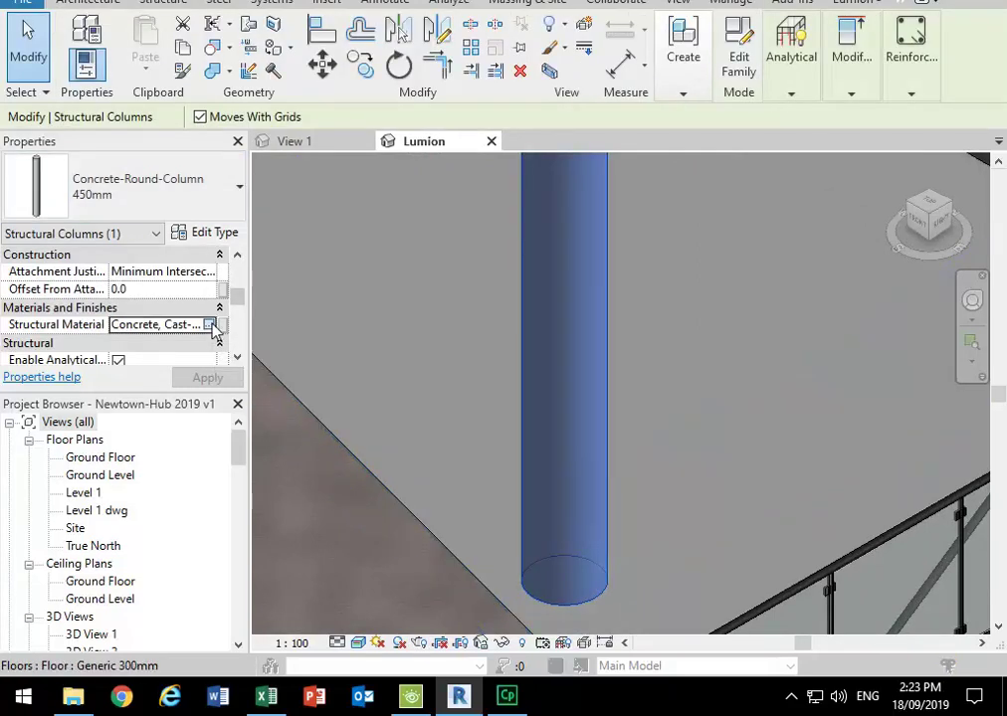
{"action": "left_click", "coordinate": [215, 328]}
{"action": "left_click", "coordinate": [574, 58]}
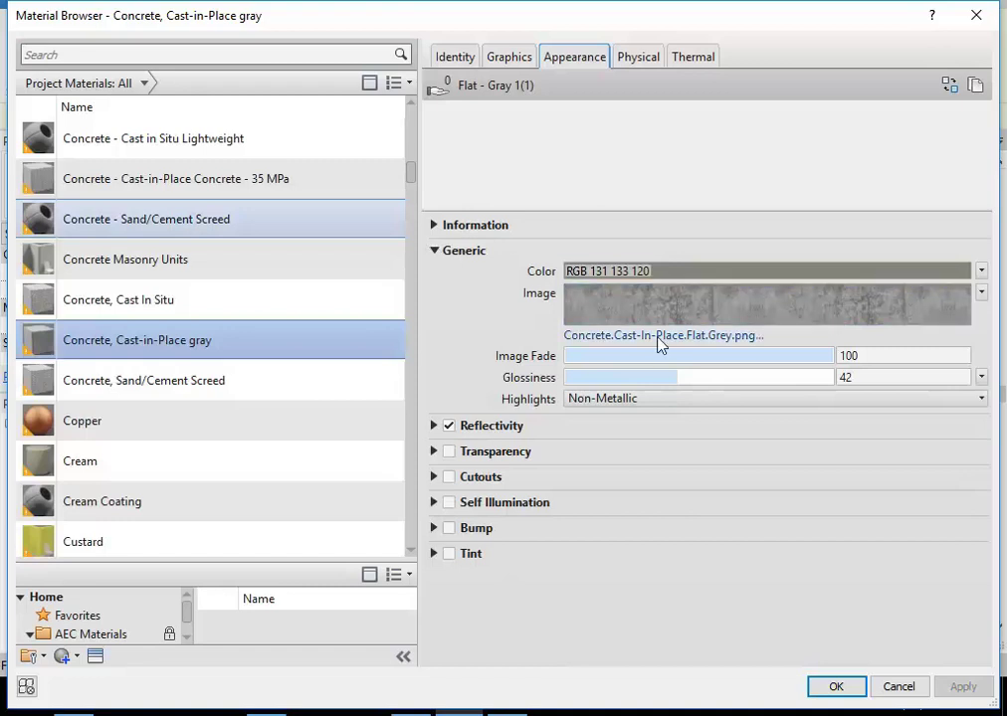
{"action": "left_click", "coordinate": [981, 295]}
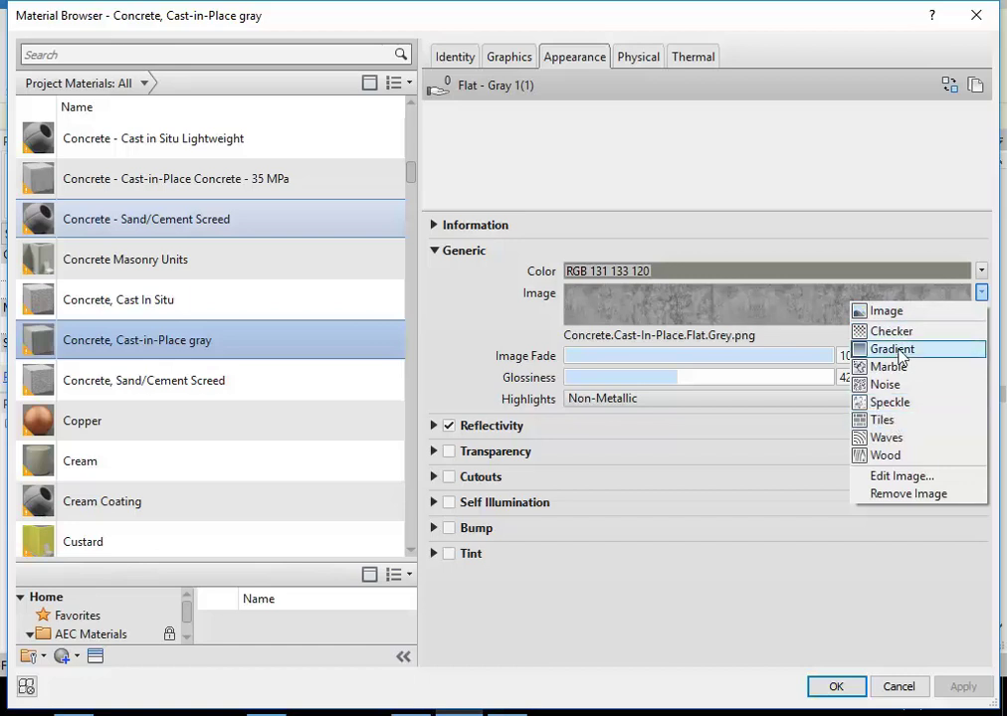
{"action": "left_click", "coordinate": [981, 294]}
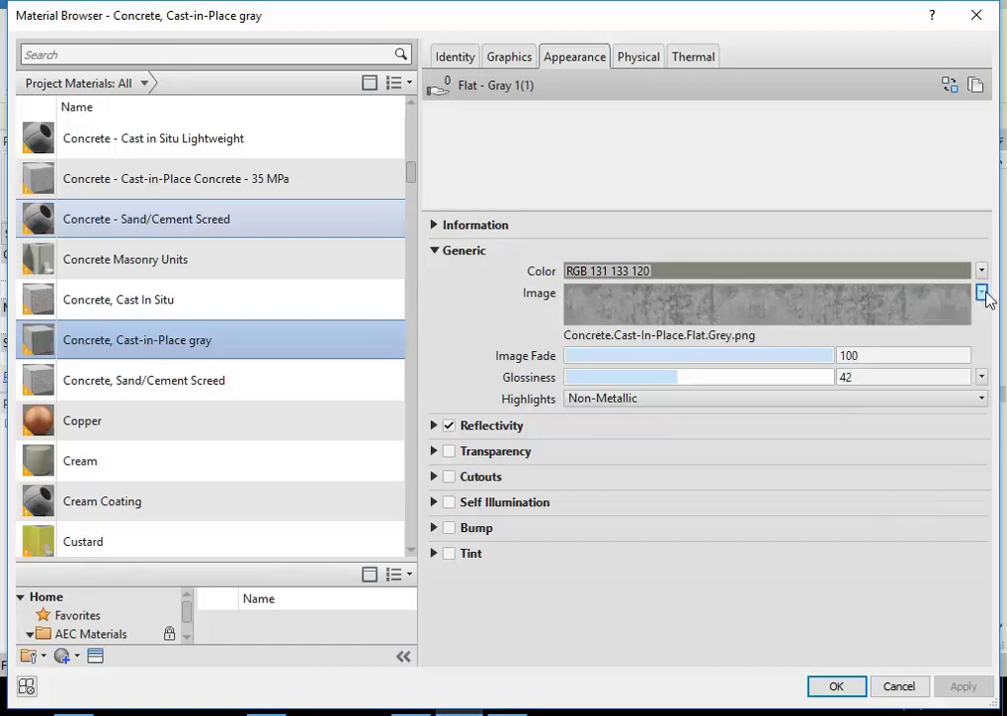
{"action": "left_click", "coordinate": [981, 293]}
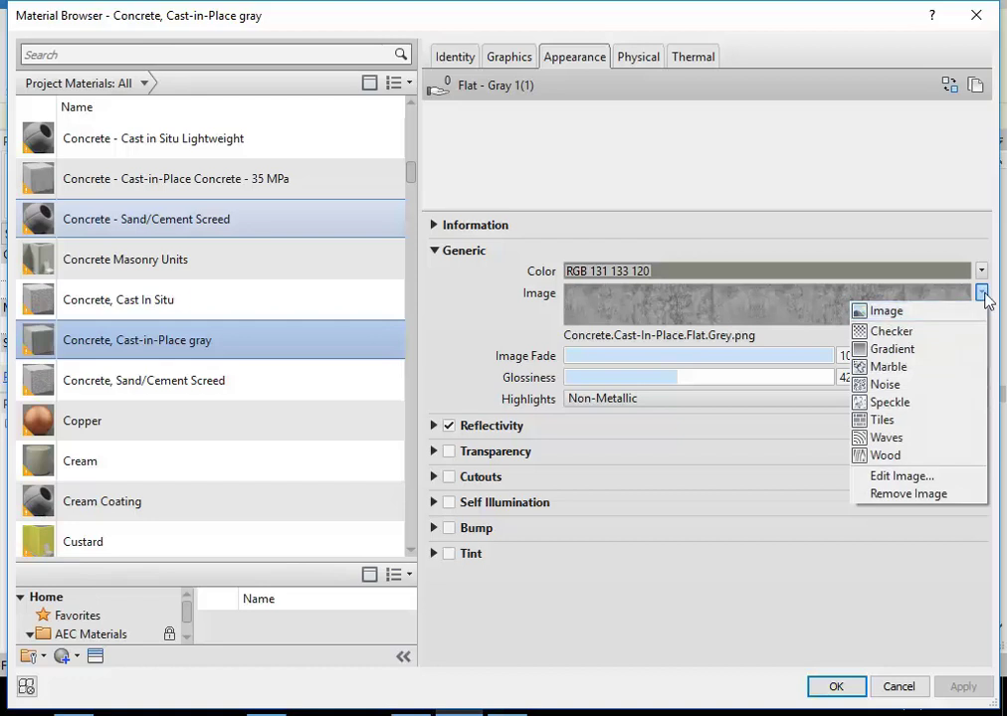
{"action": "left_click", "coordinate": [981, 294]}
{"action": "left_click", "coordinate": [751, 308]}
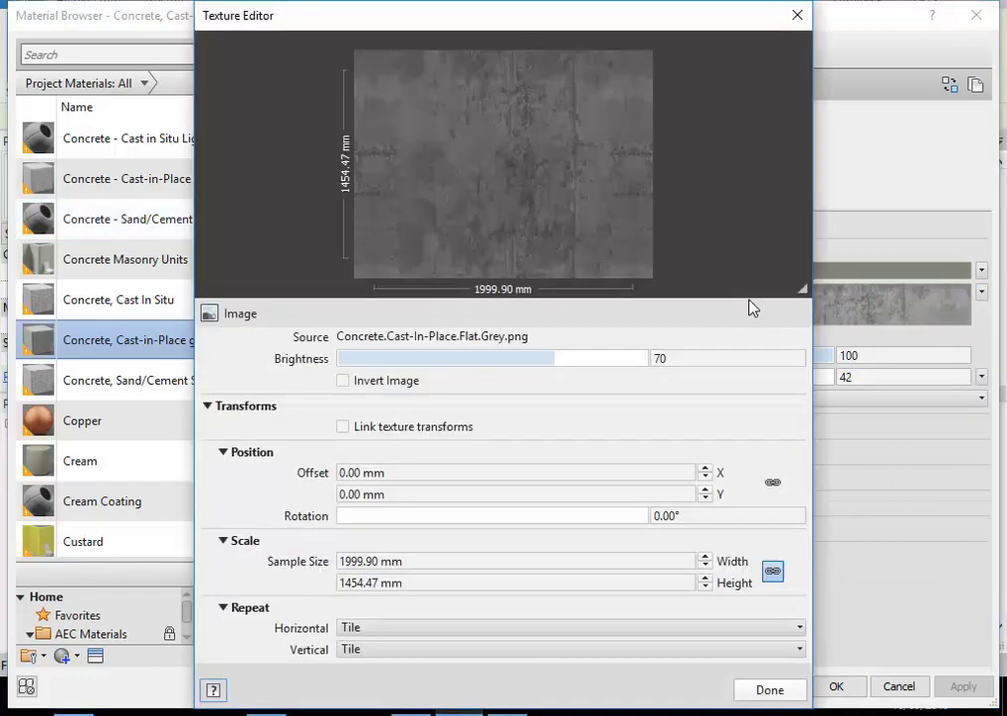
Step: Set the concrete texture's rotation to 90° and accept the texture and material settings
{"action": "left_click", "coordinate": [469, 563]}
{"action": "left_click", "coordinate": [468, 584]}
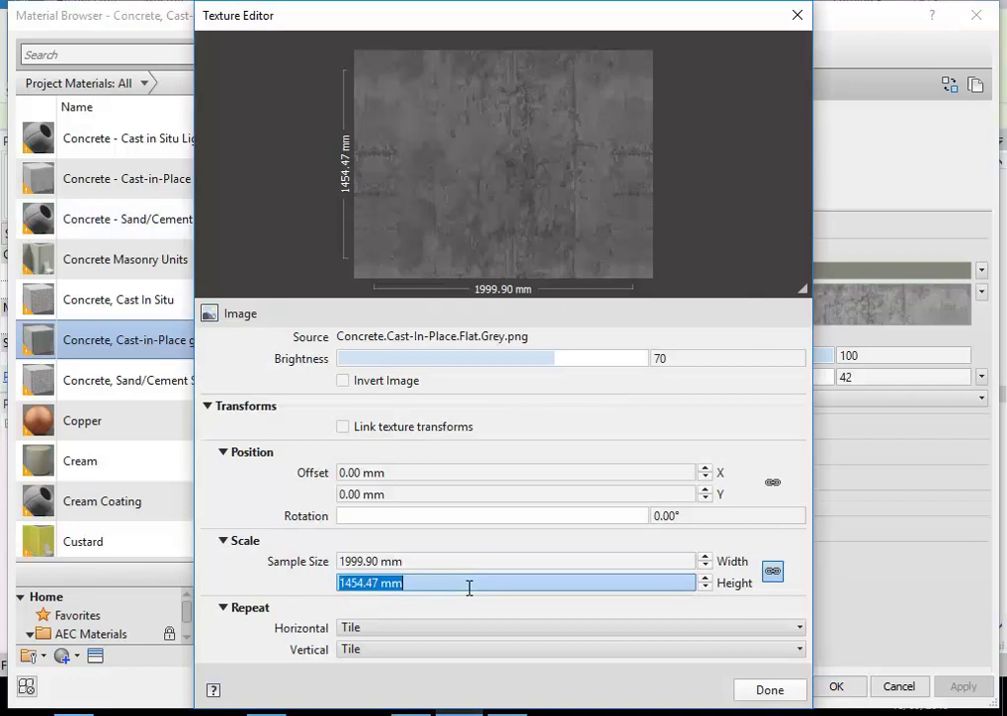
{"action": "left_click", "coordinate": [759, 523]}
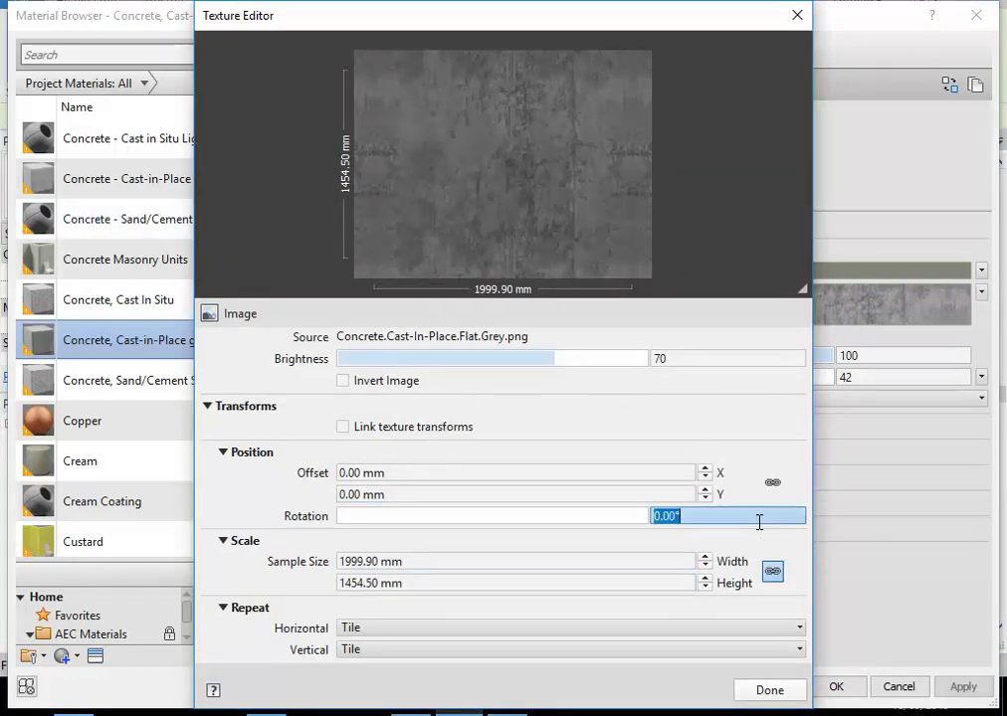
{"action": "type", "text": "90"}
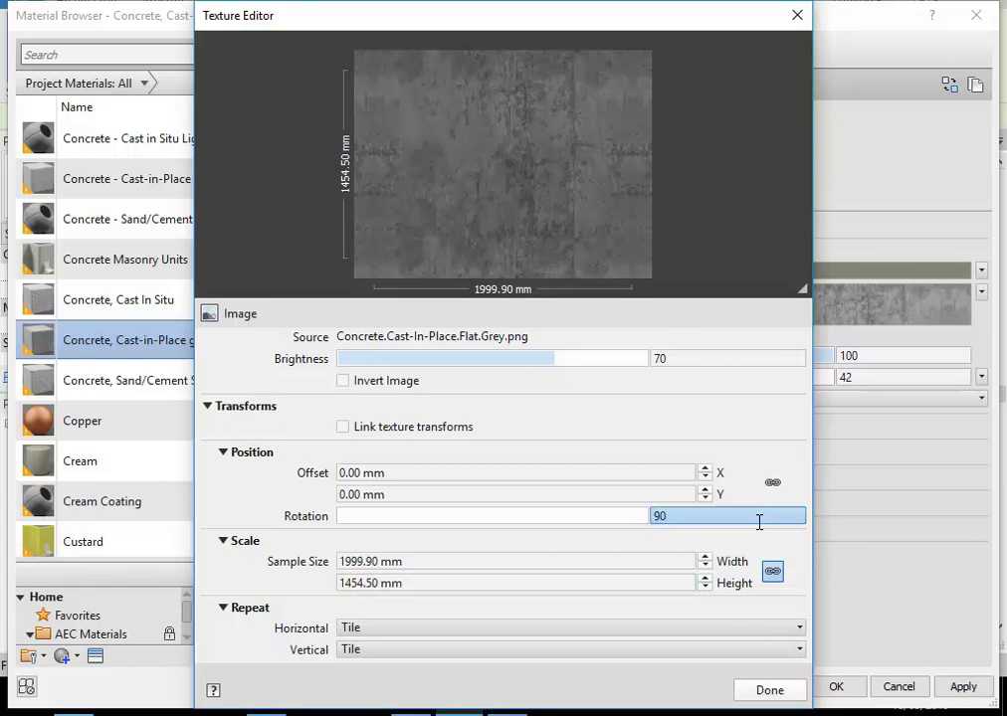
{"action": "left_click", "coordinate": [767, 689]}
{"action": "left_click", "coordinate": [832, 688]}
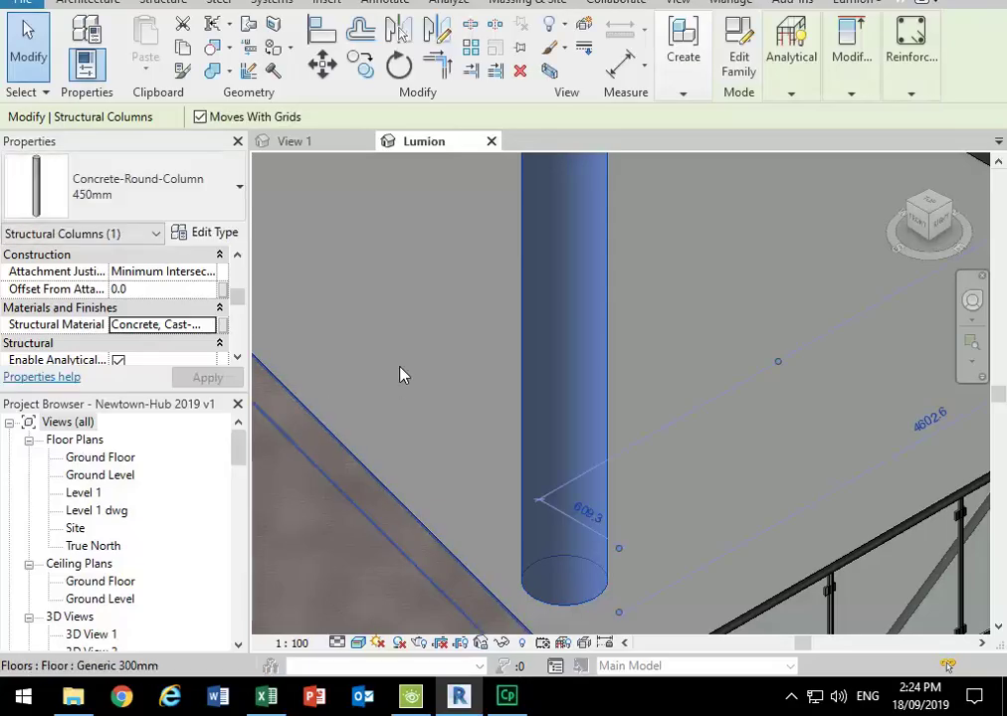
Step: Examine the concrete texture on the round column and the adjacent columns with the new rotation
{"action": "left_click", "coordinate": [402, 374]}
{"action": "middle_click_drag", "start_coordinate": [488, 570], "coordinate": [470, 436]}
{"action": "scroll", "coordinate": [469, 436], "scroll_direction": "up", "scroll_amount": 6}
{"action": "scroll", "coordinate": [470, 436], "scroll_direction": "down", "scroll_amount": 3}
{"action": "middle_click_drag", "start_coordinate": [463, 316], "coordinate": [472, 433]}
{"action": "scroll", "coordinate": [472, 477], "scroll_direction": "down", "scroll_amount": 3}
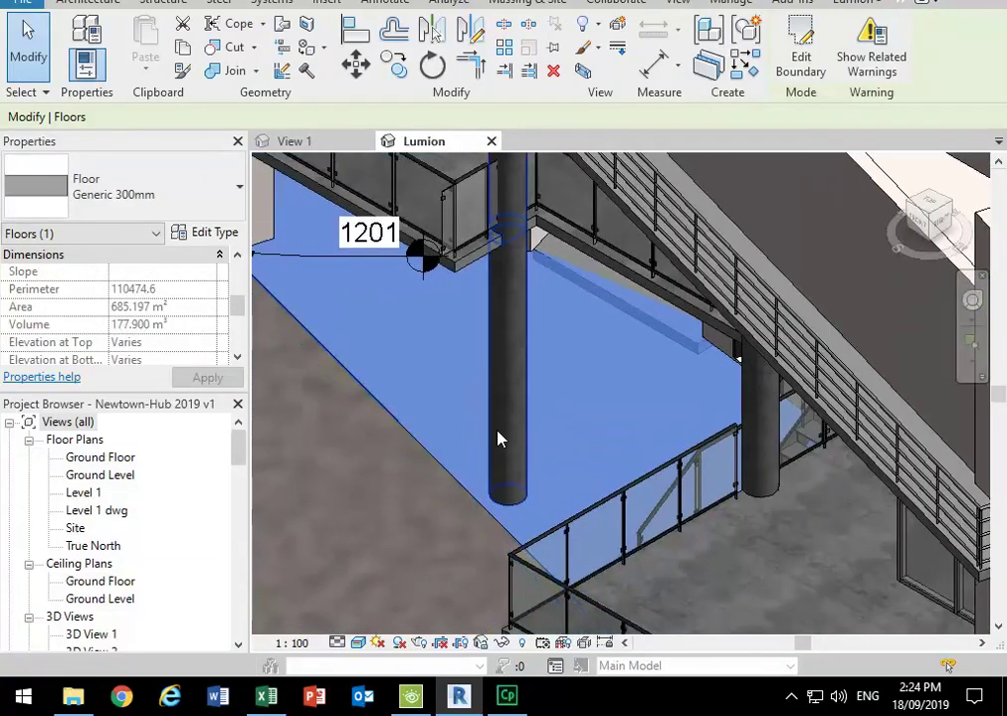
{"action": "left_click", "coordinate": [516, 425]}
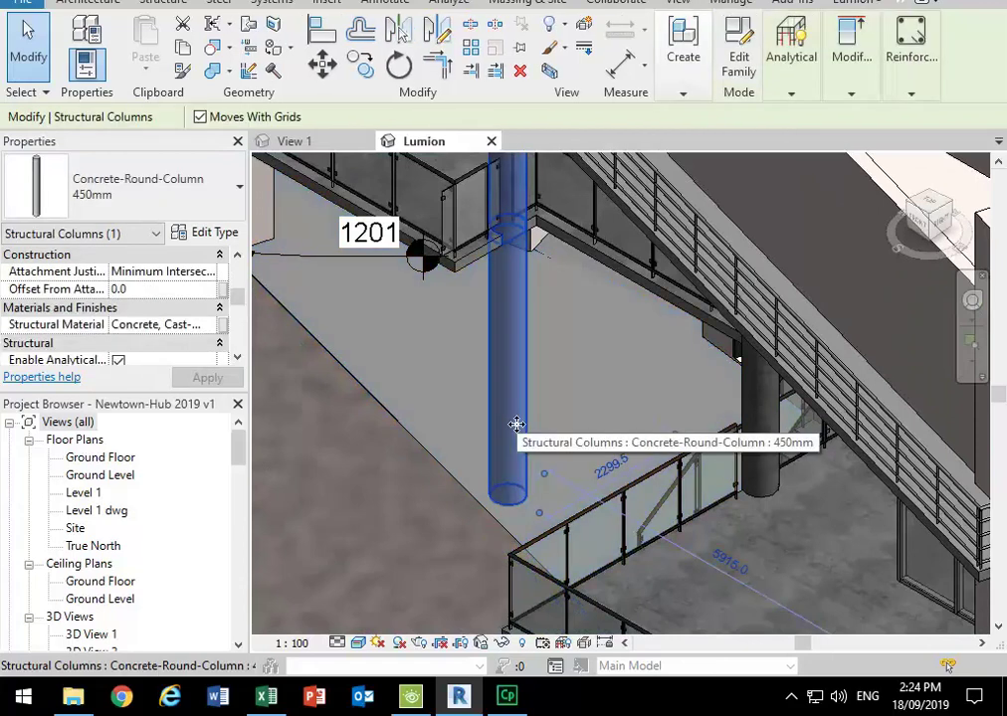
{"action": "scroll", "coordinate": [516, 425], "scroll_direction": "up", "scroll_amount": 3}
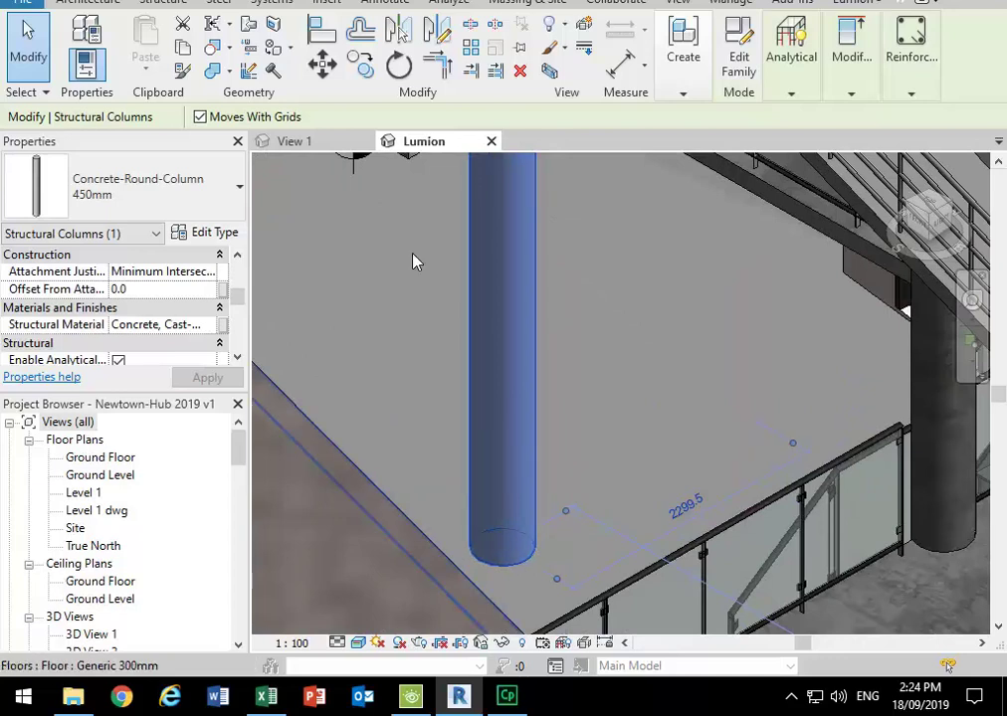
{"action": "middle_click_drag", "start_coordinate": [414, 261], "coordinate": [546, 359], "text": "shift"}
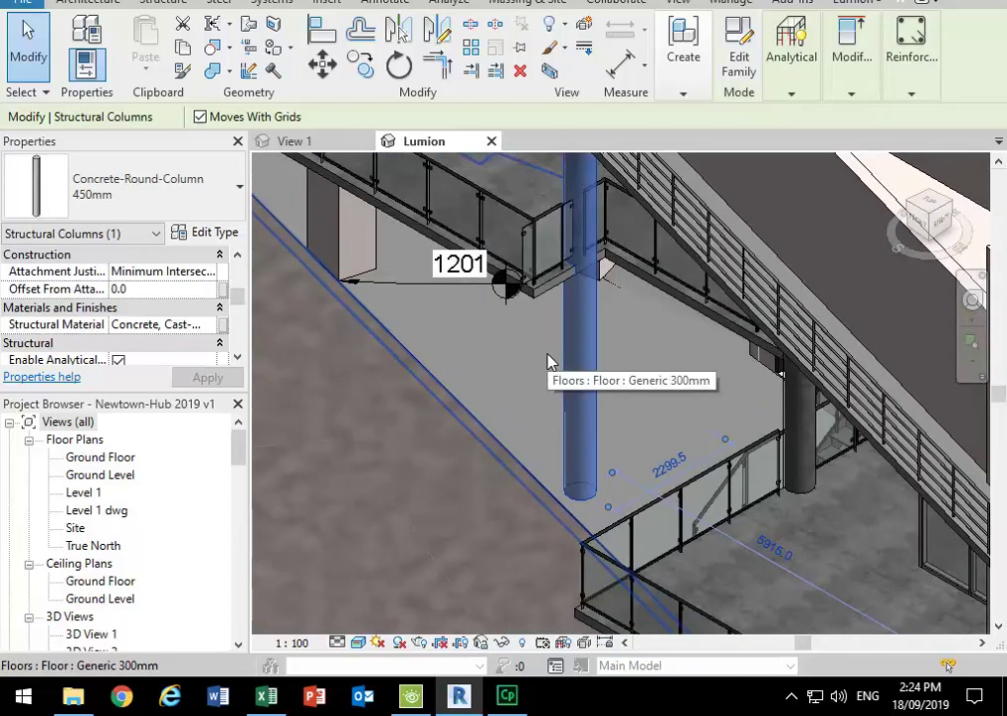
{"action": "mouse_move", "coordinate": [441, 397]}
{"action": "middle_mouse_down"}
{"action": "mouse_move", "coordinate": [651, 461]}
{"action": "mouse_move", "coordinate": [575, 434]}
{"action": "mouse_move", "coordinate": [597, 422]}
{"action": "mouse_move", "coordinate": [693, 411]}
{"action": "middle_mouse_up"}
Step: Review the building and the surrounding site model as a whole from the street side
{"action": "scroll", "coordinate": [565, 428], "scroll_direction": "down", "scroll_amount": 6}
{"action": "left_click", "coordinate": [445, 283]}
{"action": "middle_click_drag", "start_coordinate": [444, 288], "coordinate": [355, 329]}
{"action": "scroll", "coordinate": [533, 414], "scroll_direction": "up", "scroll_amount": 5}
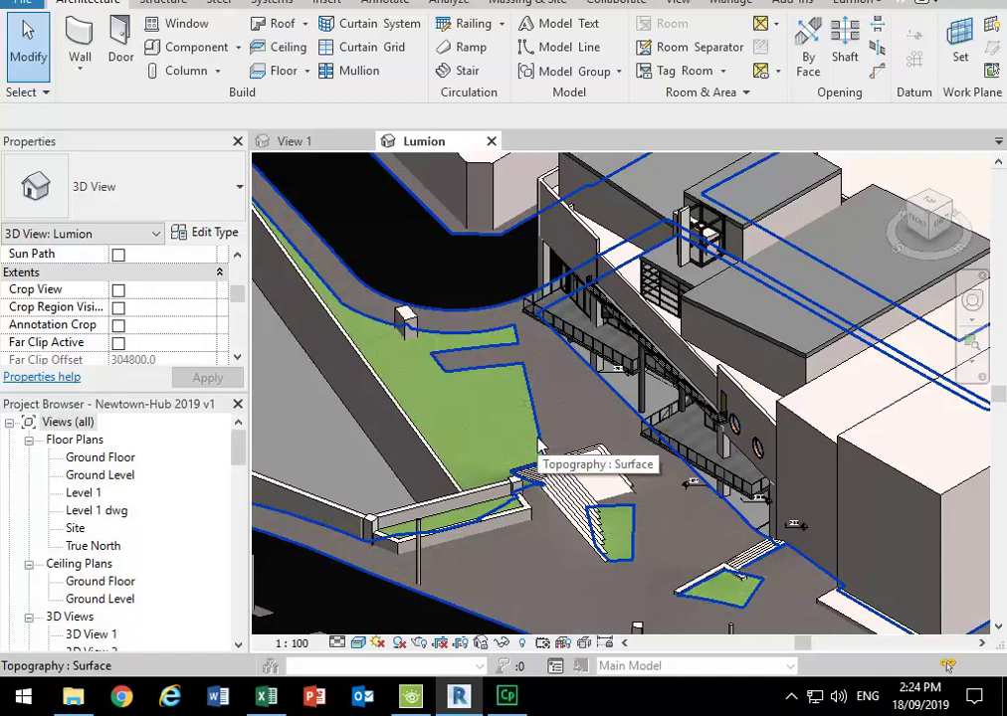
{"action": "left_click_drag", "start_coordinate": [240, 441], "coordinate": [249, 490]}
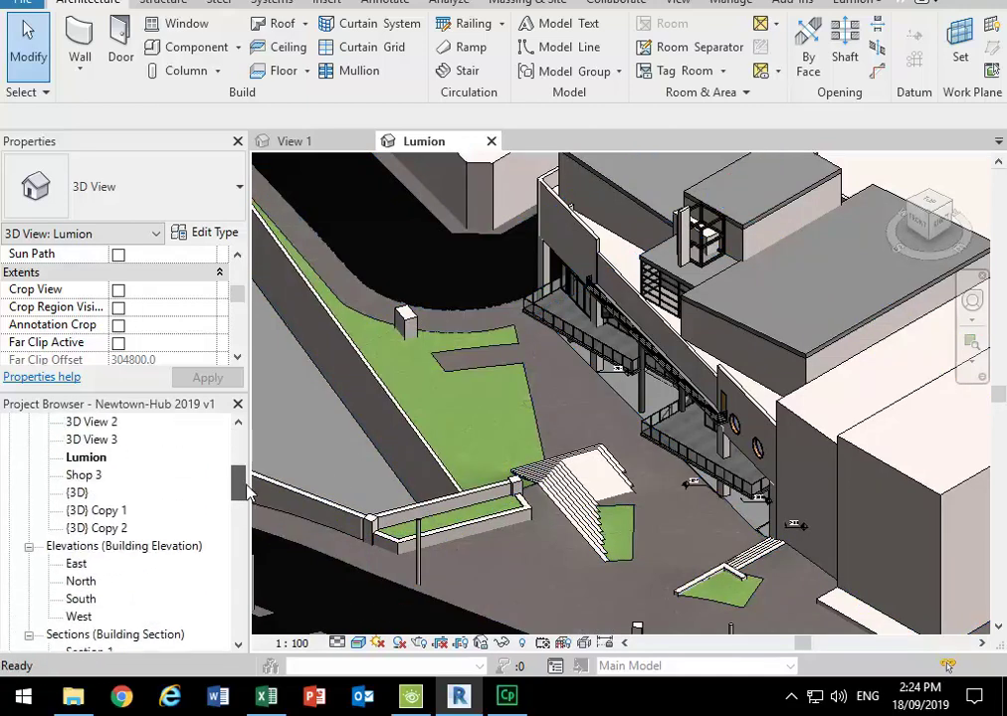
{"action": "scroll", "coordinate": [558, 378], "scroll_direction": "down", "scroll_amount": 1}
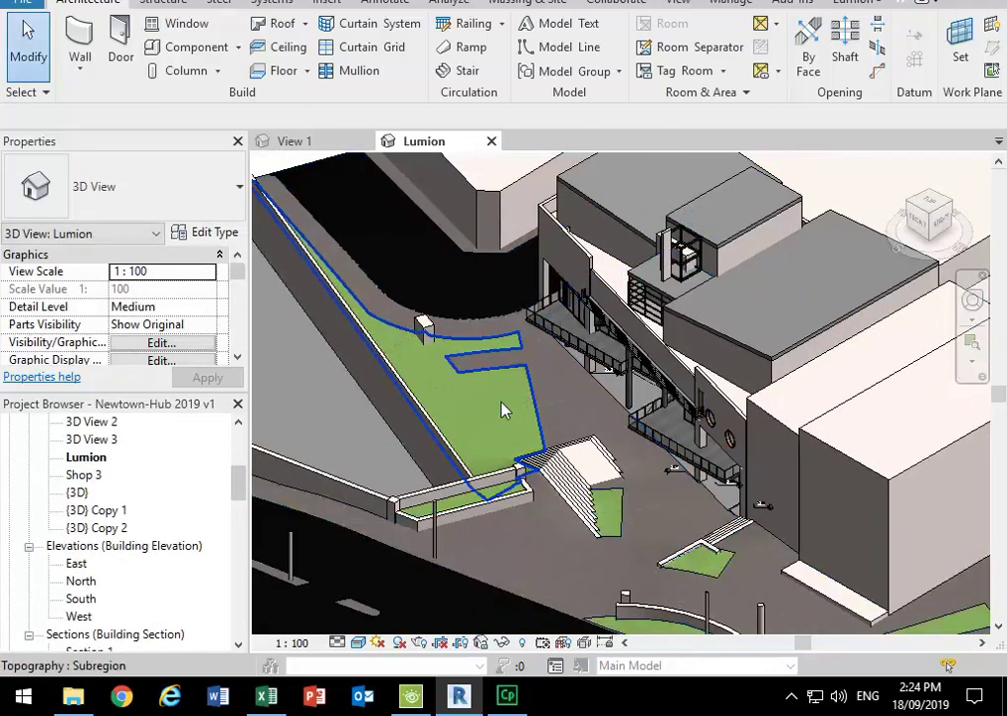
{"action": "middle_click_drag", "start_coordinate": [504, 411], "coordinate": [611, 337], "text": "shift"}
{"action": "middle_click_drag", "start_coordinate": [578, 441], "coordinate": [656, 459], "text": "shift"}
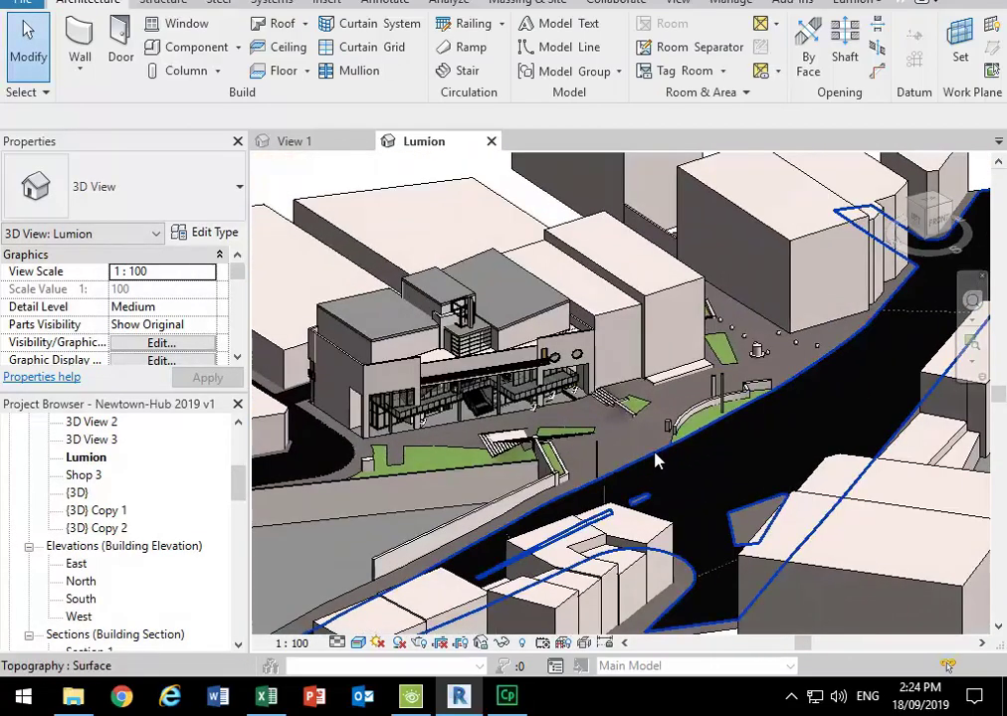
{"action": "scroll", "coordinate": [617, 450], "scroll_direction": "down", "scroll_amount": 3}
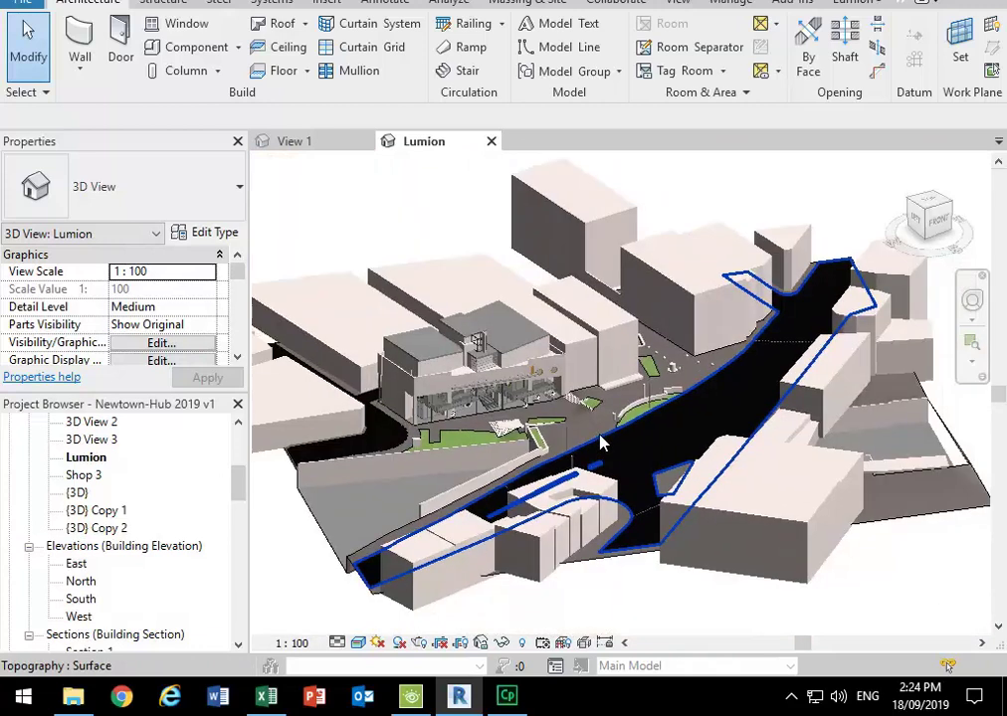
Step: Search the installed programs for Lumion and launch Lumion 9.0.2
{"action": "left_click", "coordinate": [22, 696]}
{"action": "type", "text": "LU"}
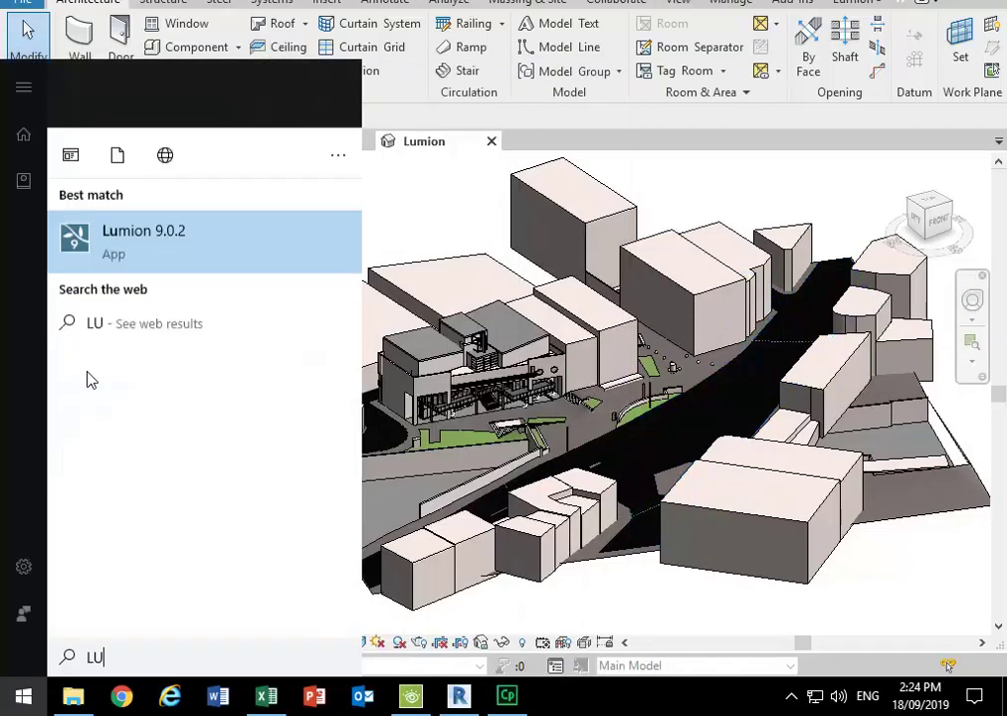
{"action": "type", "text": "M"}
{"action": "left_click", "coordinate": [135, 186]}
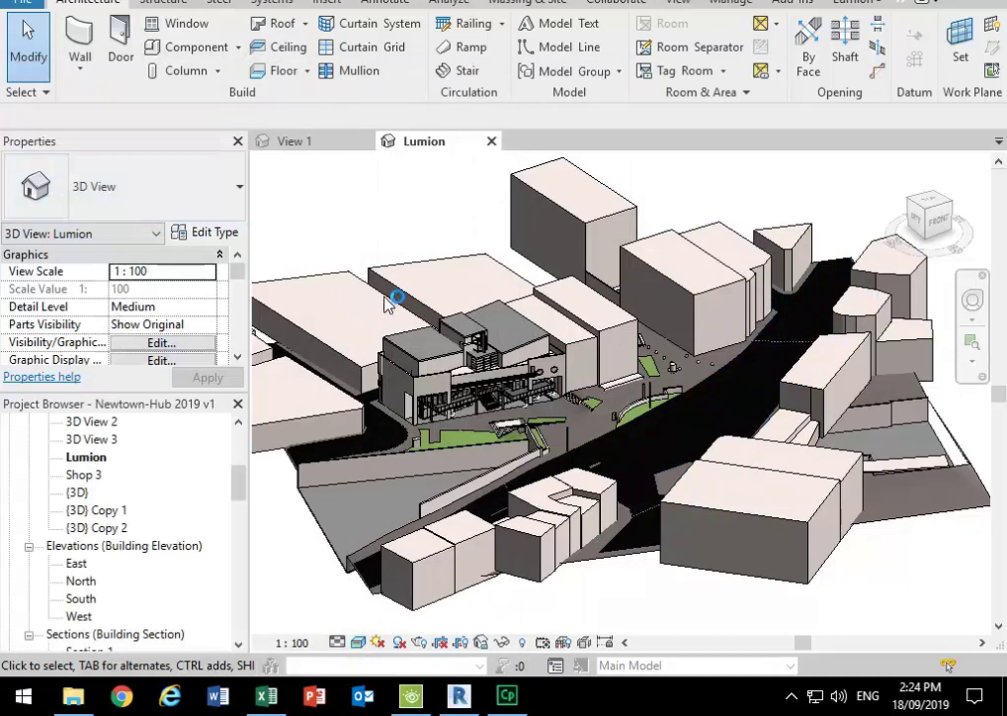
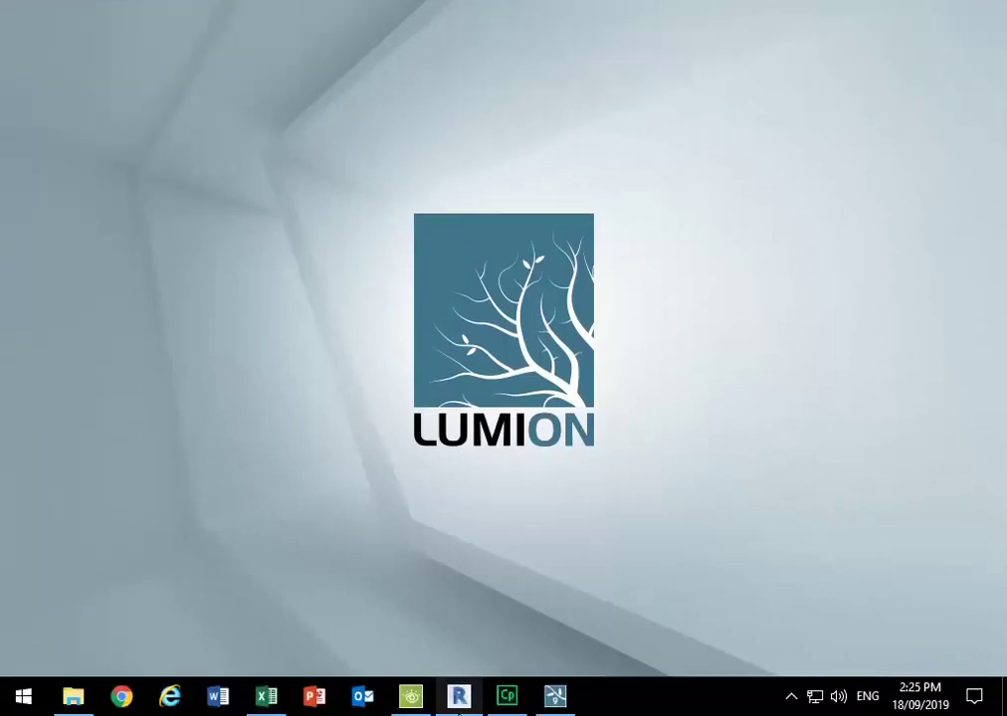
Step: Switch back to Revit and bring up the Lumion LiveSync and export tools
{"action": "left_click", "coordinate": [459, 698]}
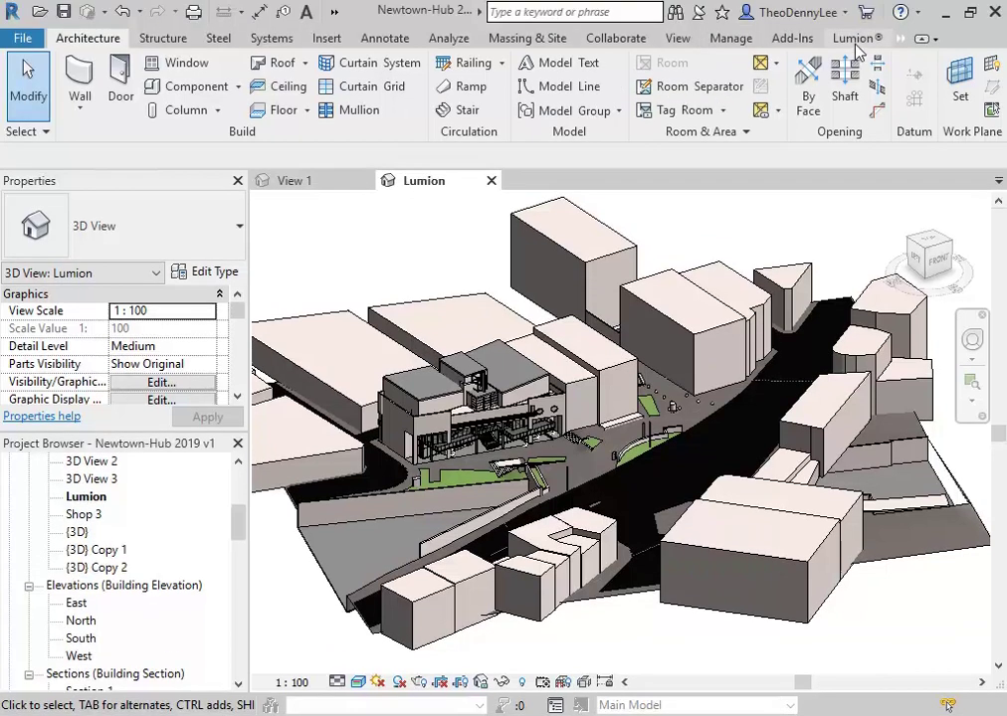
{"action": "left_click", "coordinate": [856, 5]}
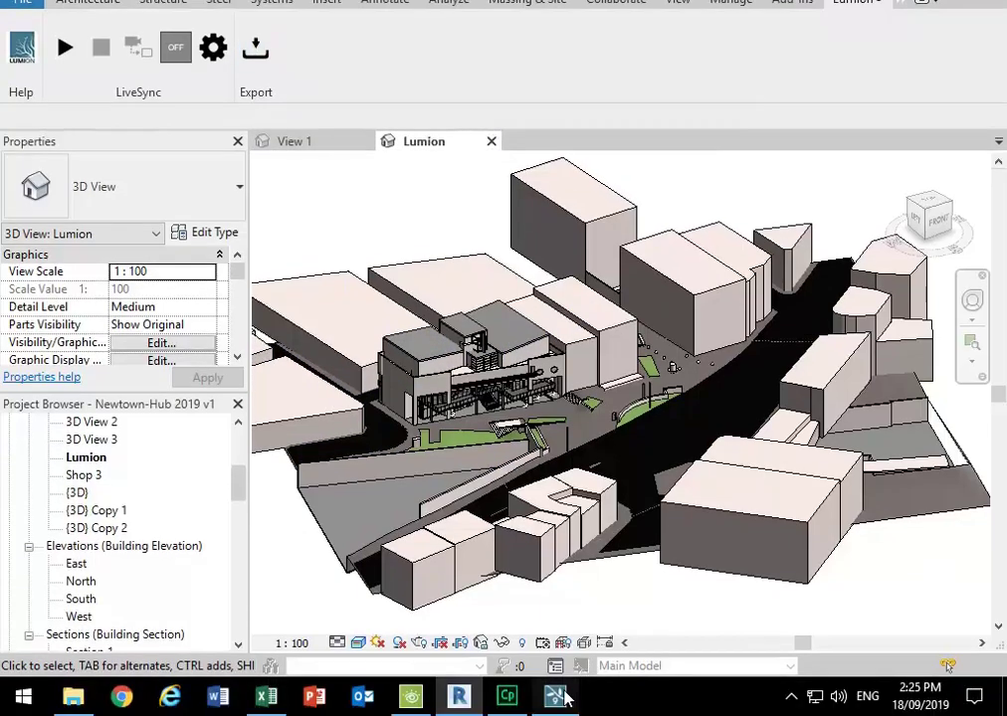
{"action": "left_click", "coordinate": [555, 696]}
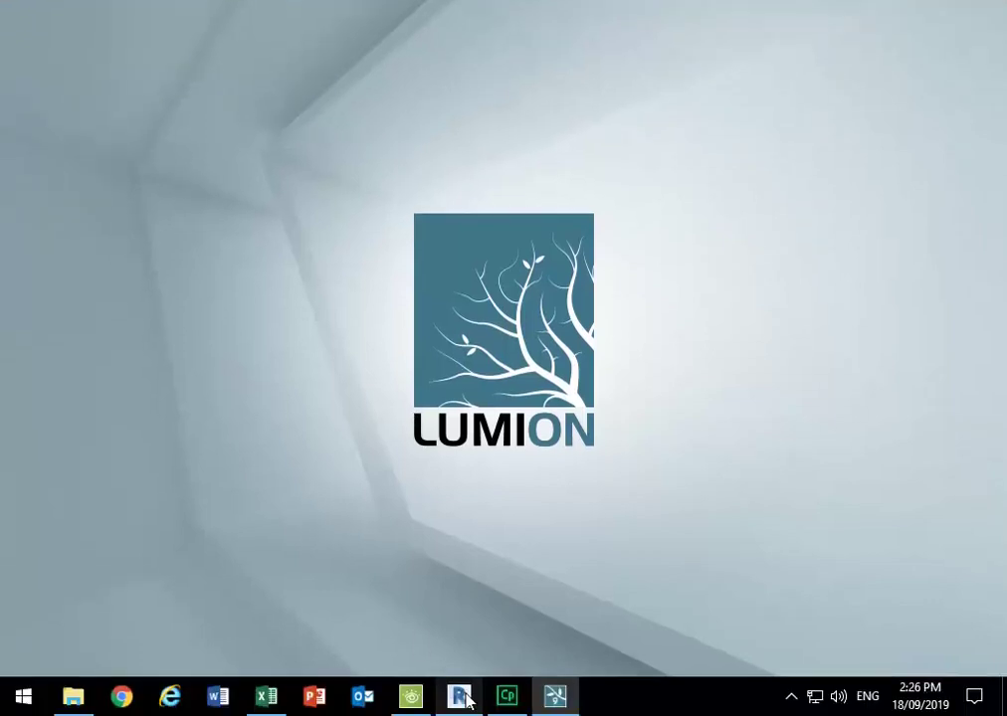
{"action": "left_click", "coordinate": [462, 699]}
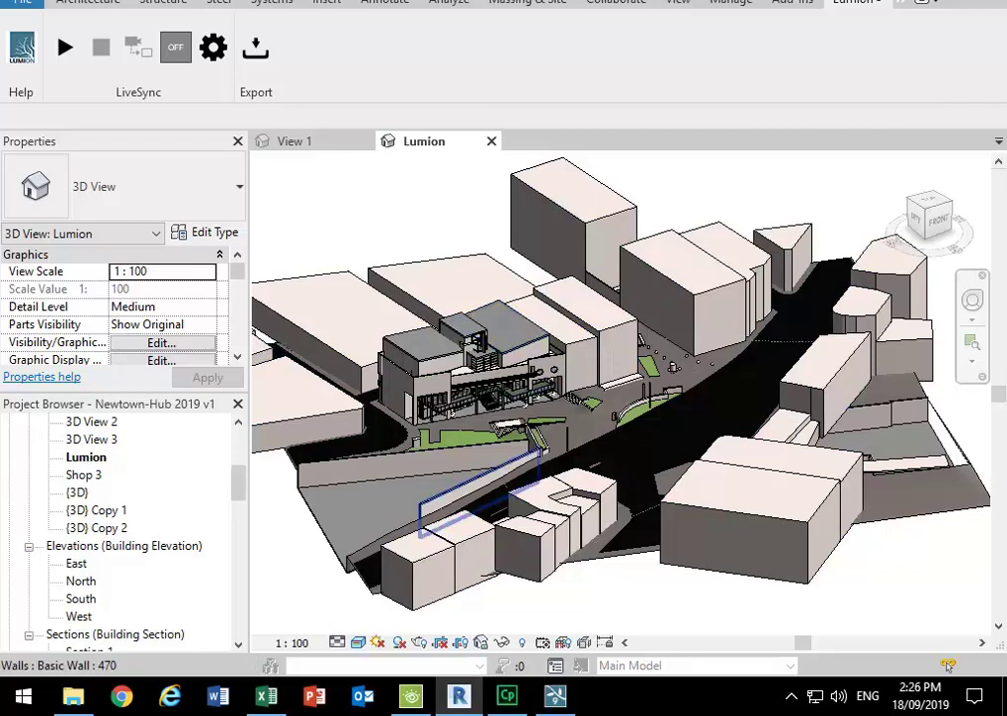
{"action": "left_click", "coordinate": [555, 696]}
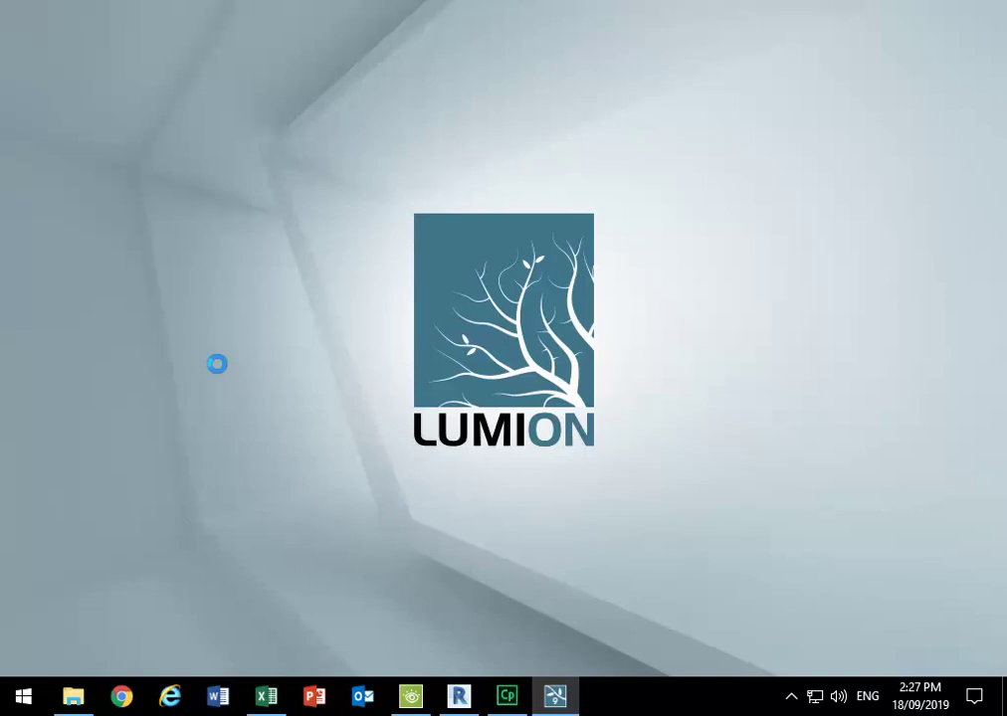
{"action": "left_click", "coordinate": [458, 697]}
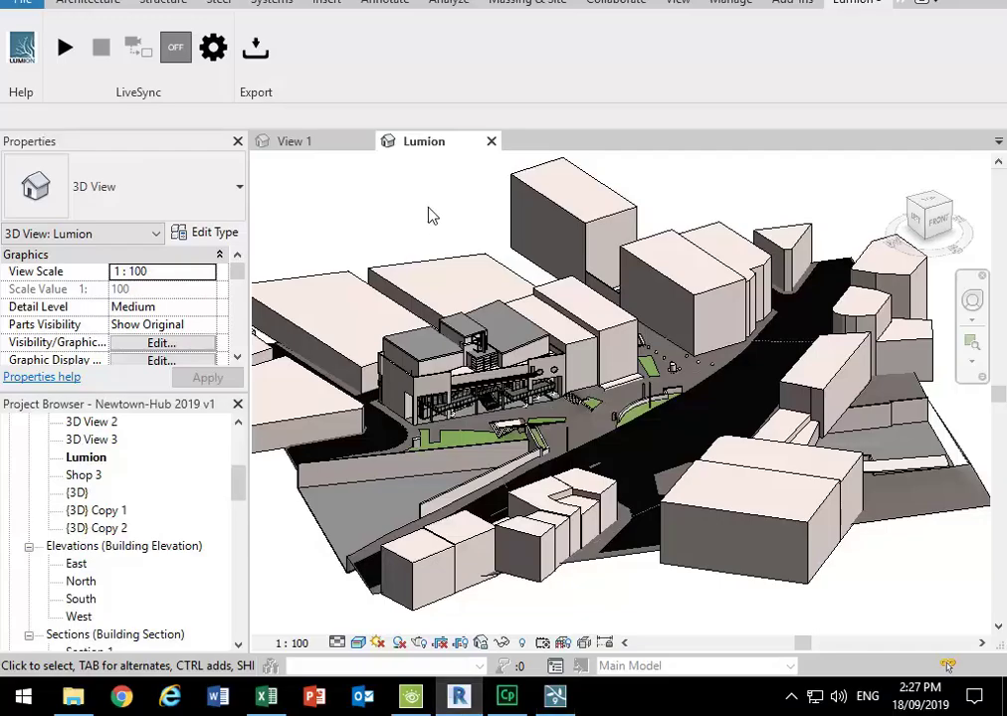
Step: Export the Revit model to Lumion as a COLLADA file, replacing Newtown-Hub 2019 v1 in the 2019\idde\lumion folder
{"action": "left_click", "coordinate": [262, 43]}
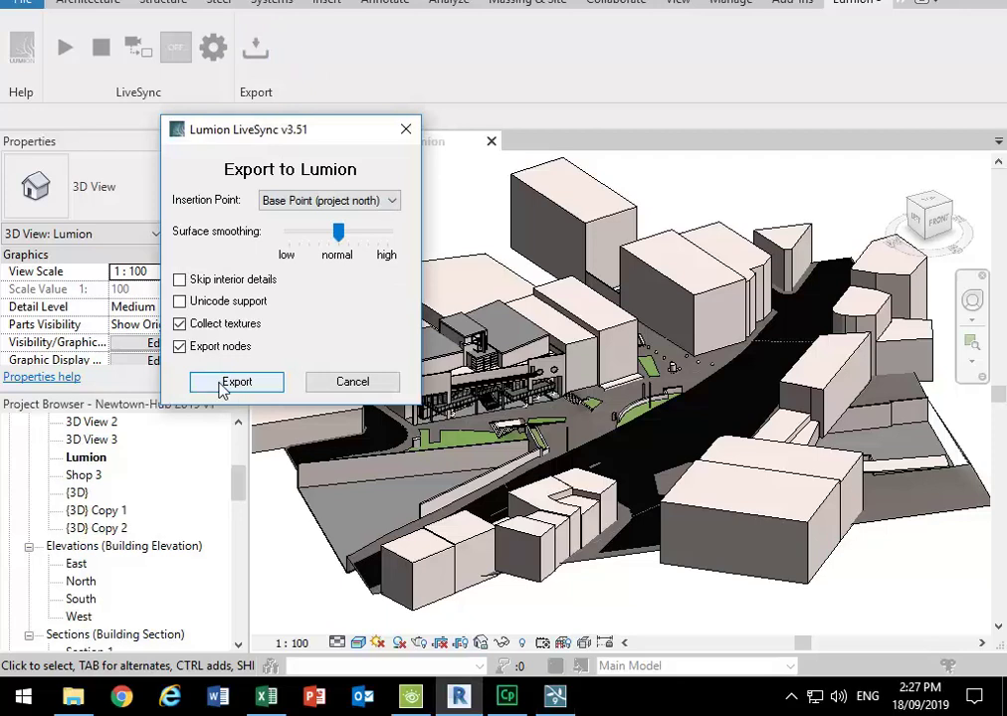
{"action": "left_click", "coordinate": [236, 382]}
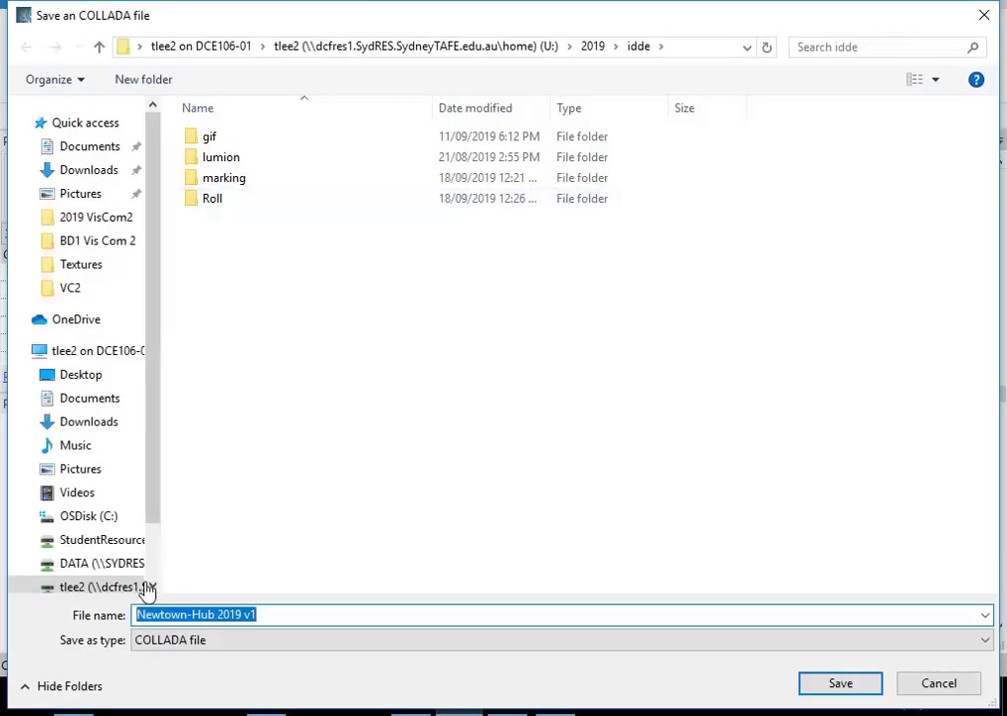
{"action": "left_click", "coordinate": [100, 587]}
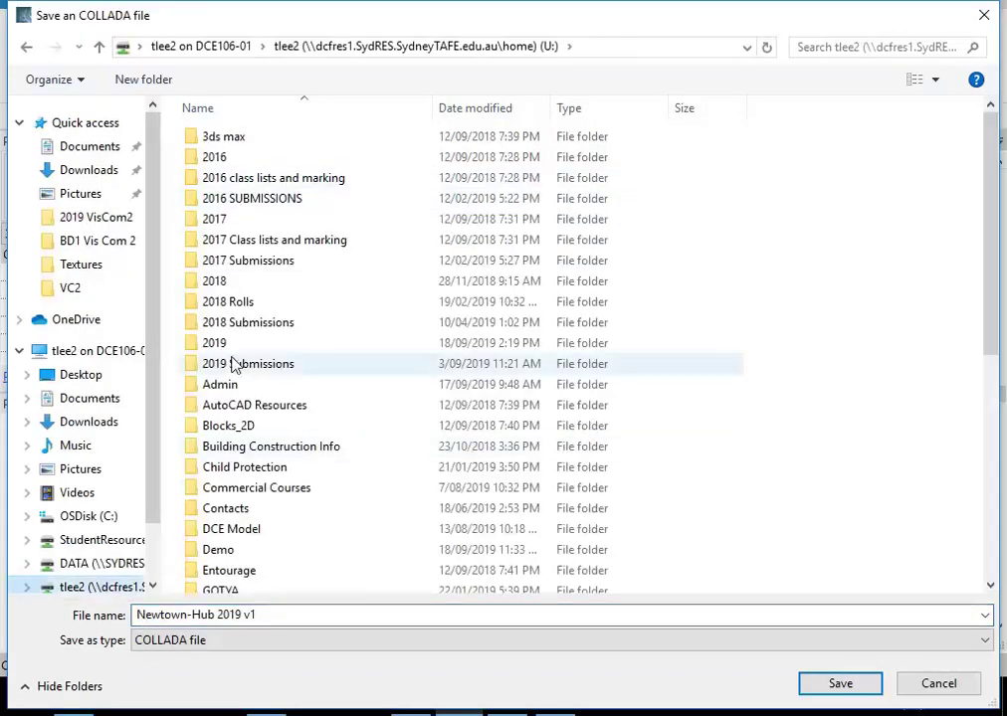
{"action": "double_click", "coordinate": [229, 344]}
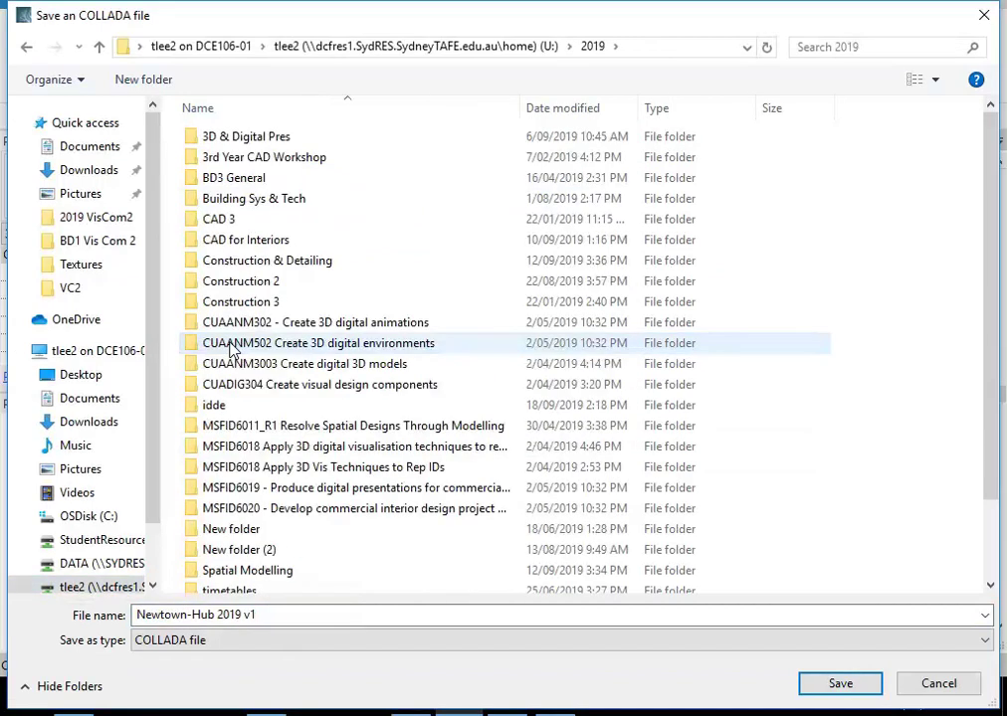
{"action": "double_click", "coordinate": [262, 405]}
{"action": "double_click", "coordinate": [245, 164]}
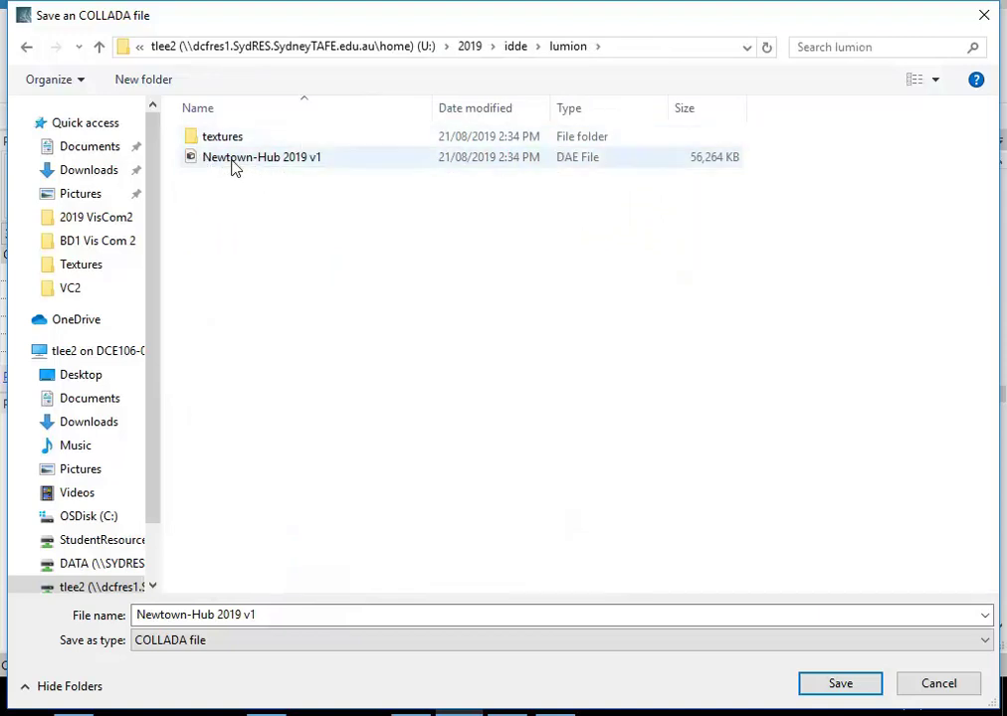
{"action": "left_click", "coordinate": [234, 167]}
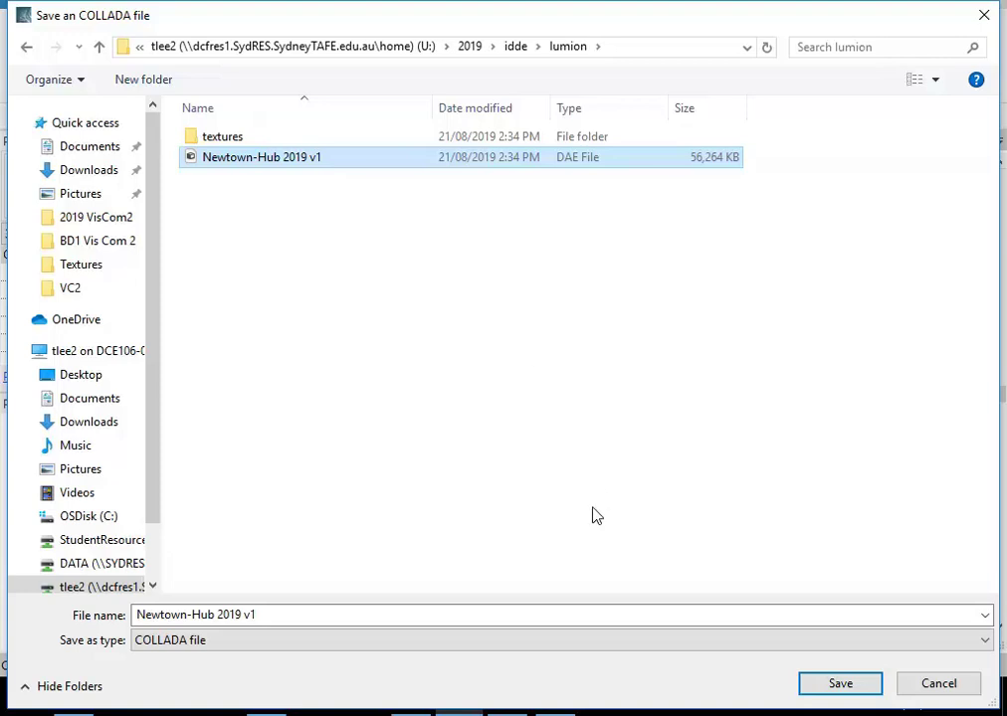
{"action": "left_click", "coordinate": [836, 686]}
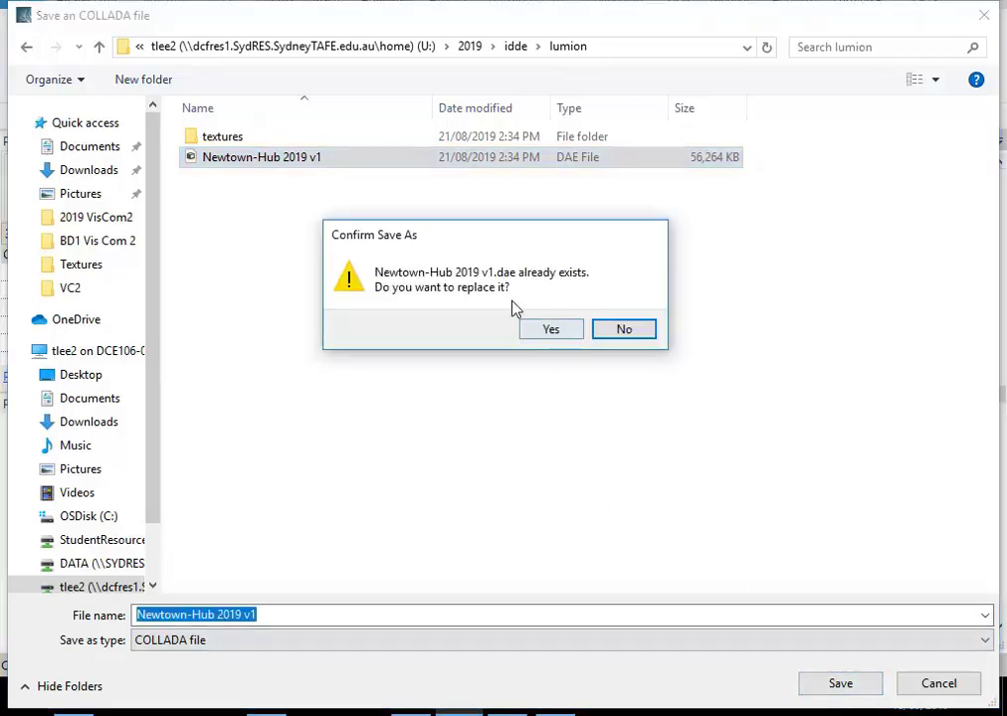
{"action": "left_click", "coordinate": [529, 332]}
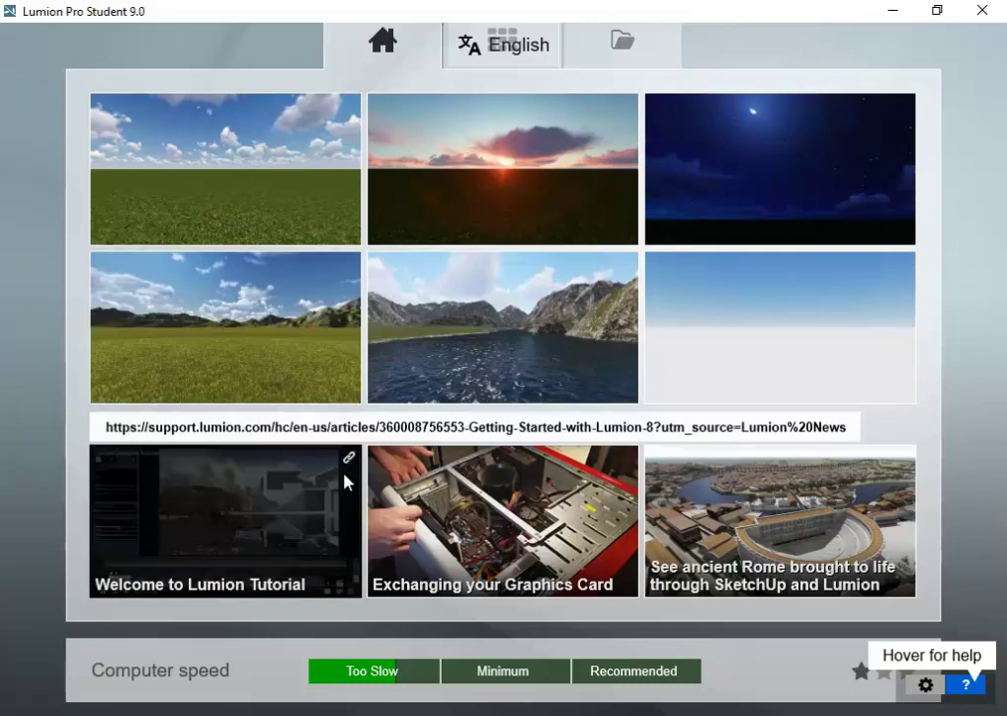
Step: Load the recent scene Hub 2019 in Lumion
{"action": "left_click", "coordinate": [617, 47]}
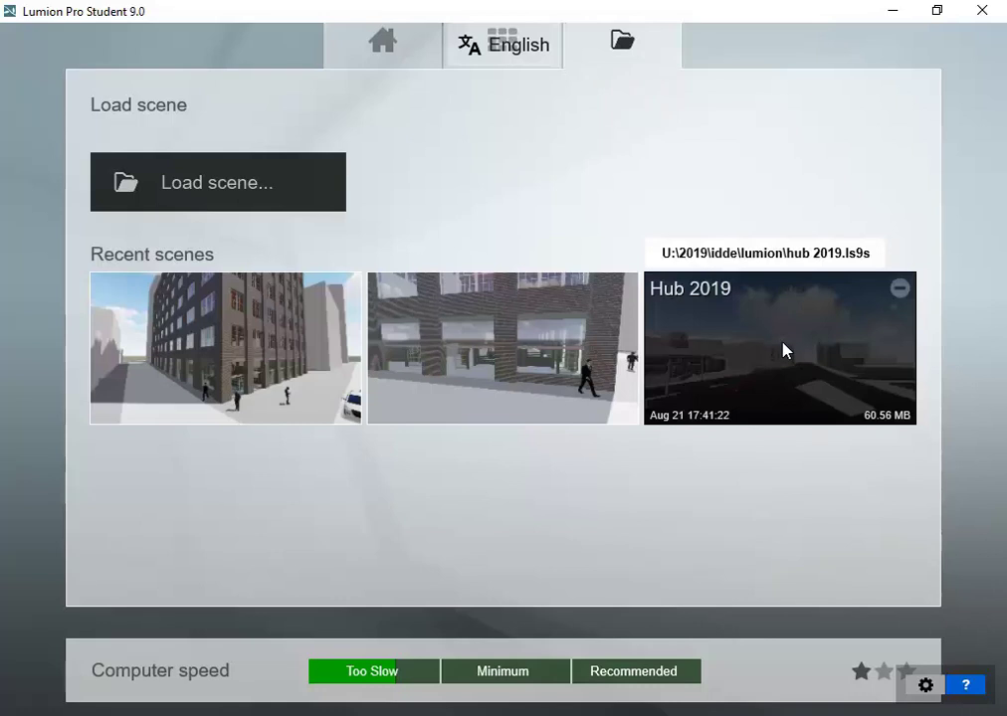
{"action": "left_click", "coordinate": [783, 351]}
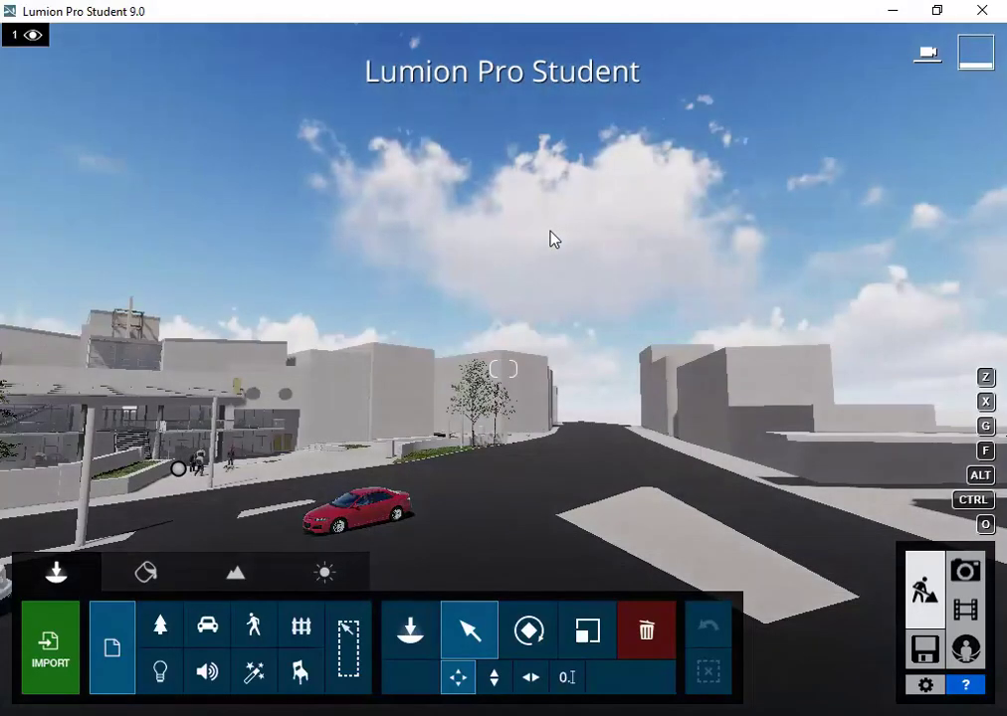
Step: Select the Newtown-Hub 2019 v1 model in front of the building's entrance stairs and re-import it from the exported file
{"action": "right_click_drag", "start_coordinate": [550, 236], "coordinate": [50, 494]}
{"action": "key", "text": "w"}
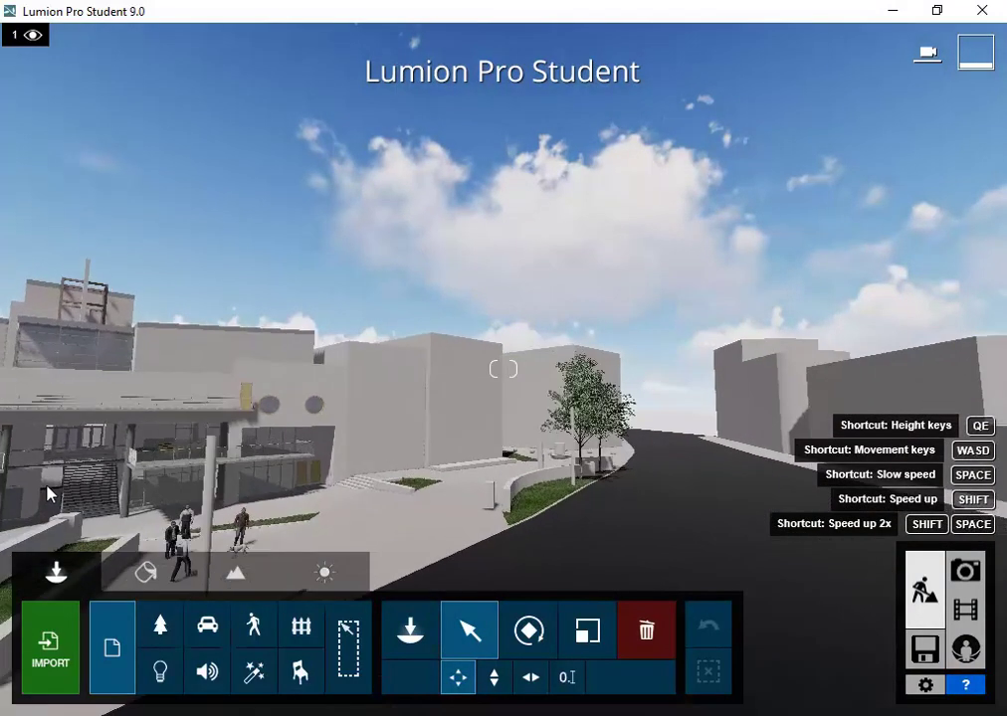
{"action": "key", "text": "w"}
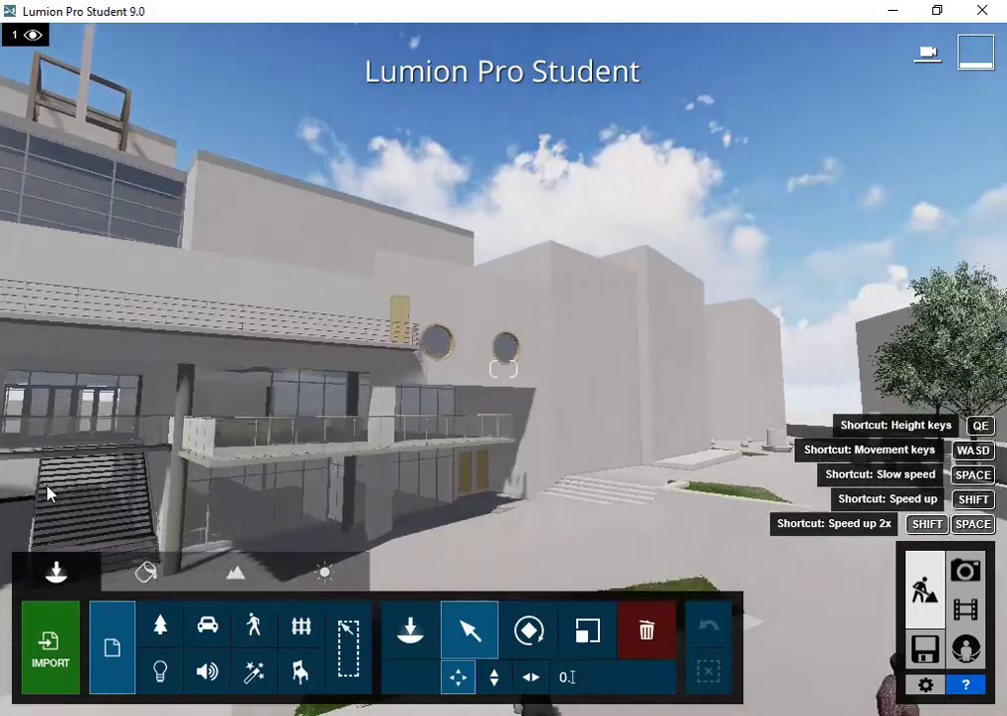
{"action": "key", "text": "w"}
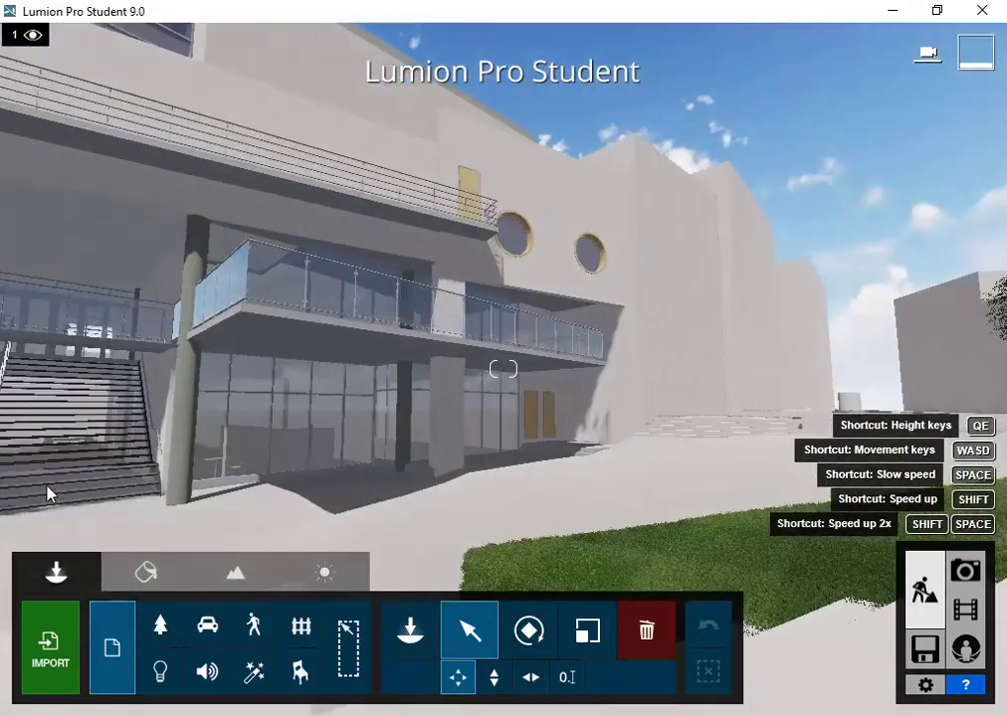
{"action": "key", "text": "a"}
{"action": "right_click_drag", "start_coordinate": [401, 434], "coordinate": [279, 432]}
{"action": "key", "text": "s"}
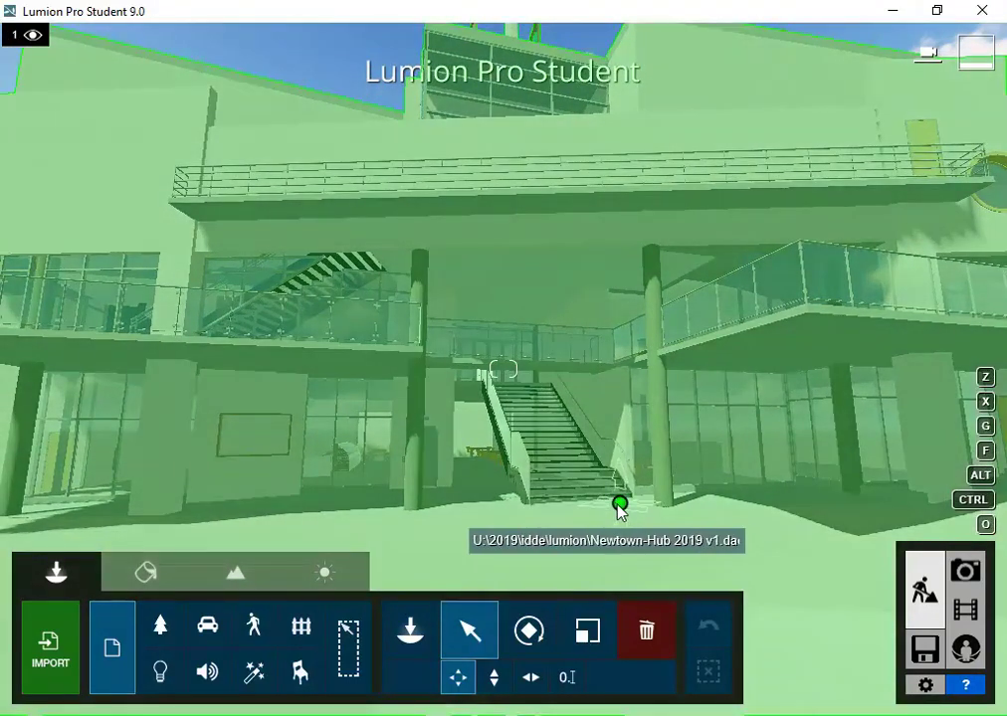
{"action": "key", "text": "s"}
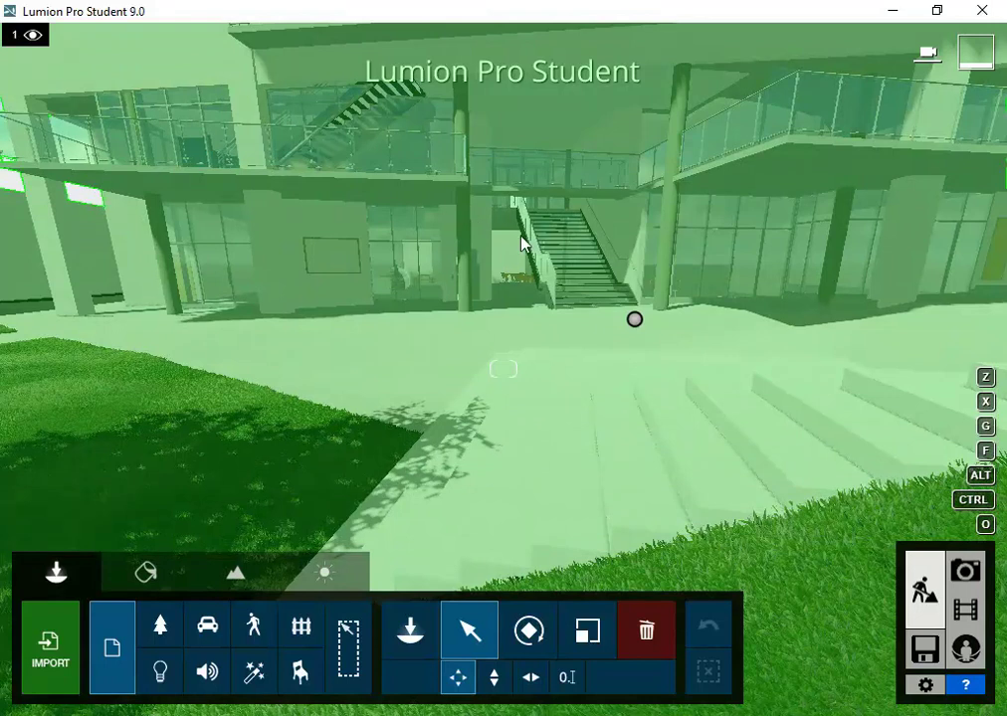
{"action": "left_click", "coordinate": [635, 320]}
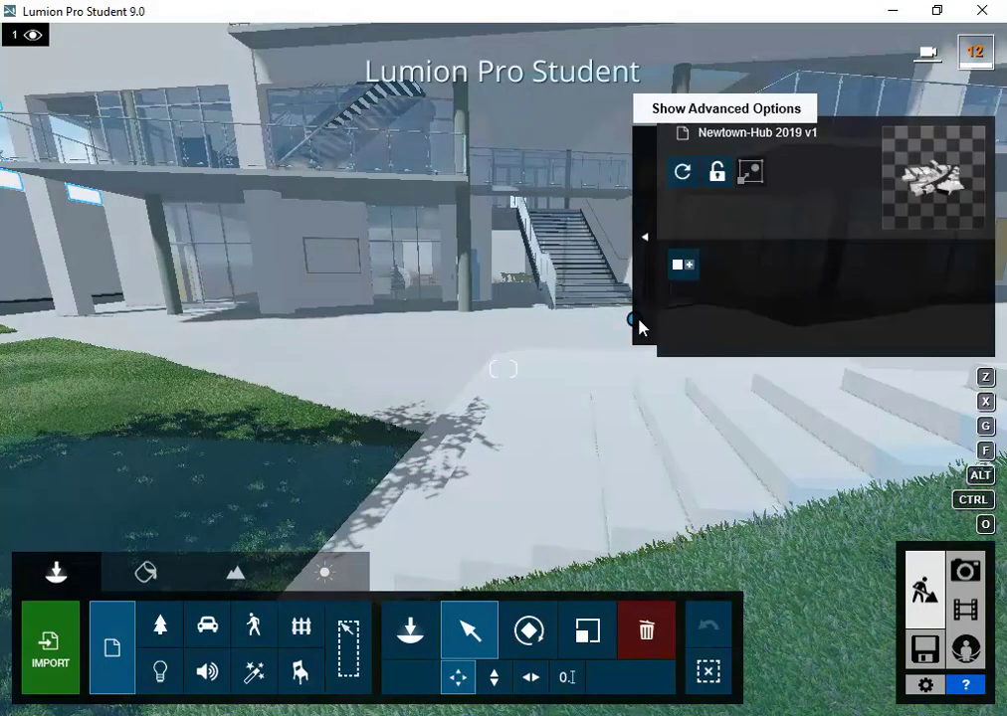
{"action": "left_click", "coordinate": [683, 174]}
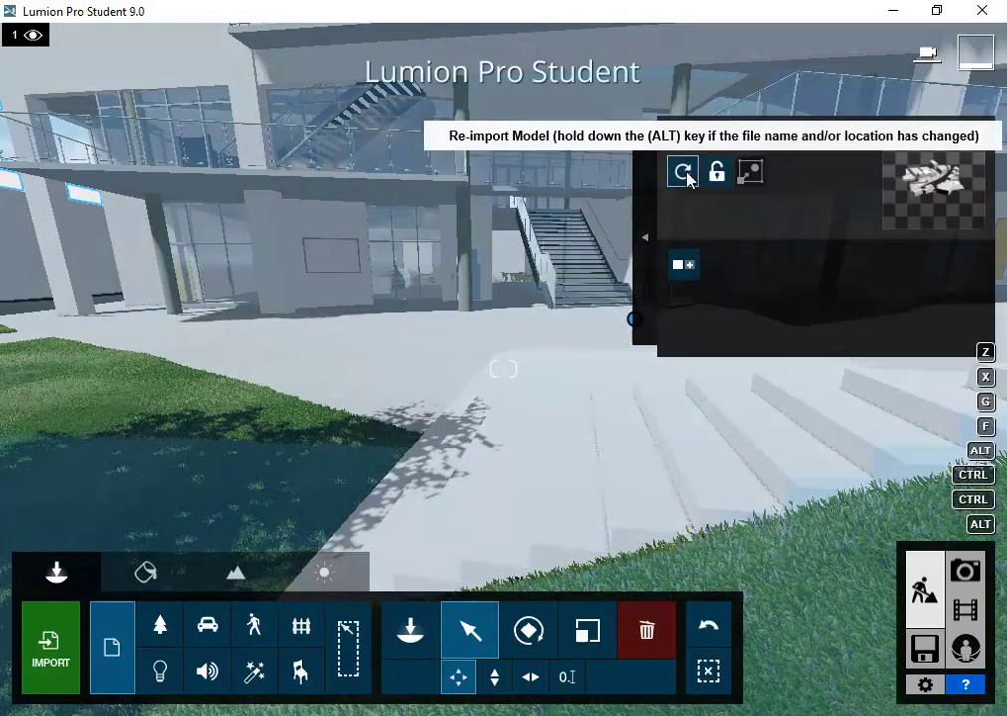
{"action": "key", "text": "ctrl"}
{"action": "key", "text": "alt"}
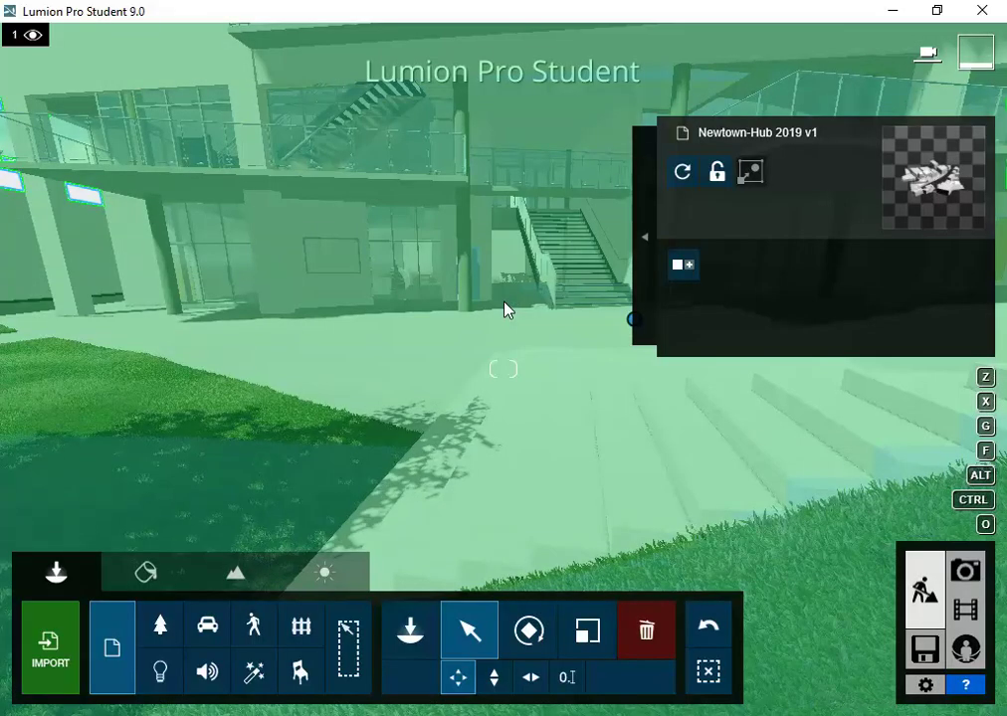
Step: Examine the columns, walls and entrance stairs of the re-imported building from several nearby viewpoints
{"action": "key", "text": "w"}
{"action": "key", "text": "d"}
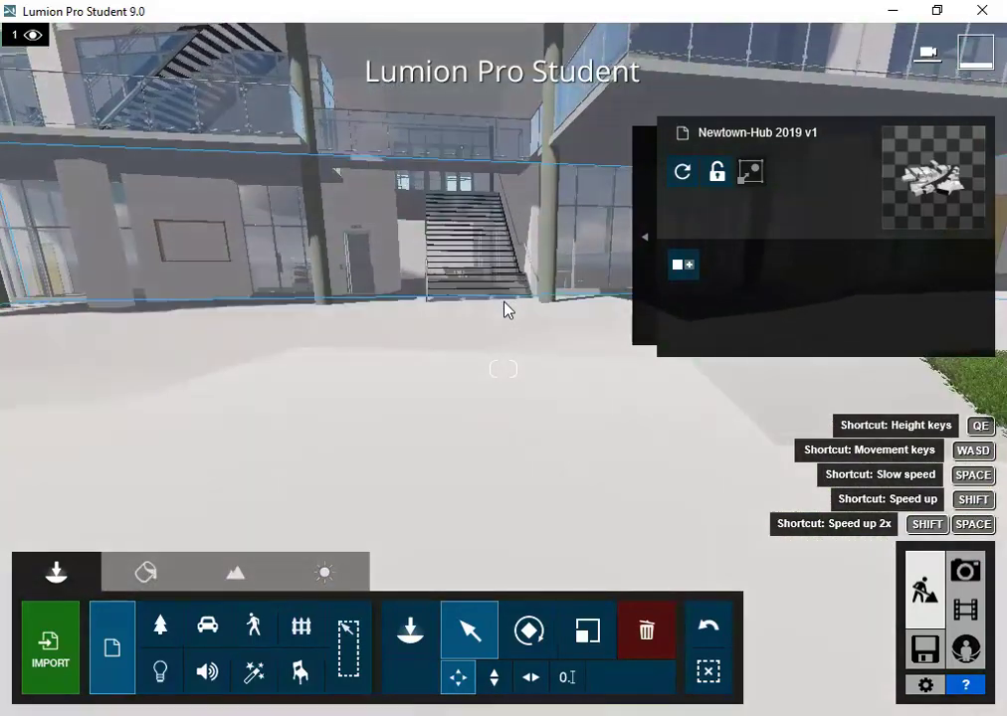
{"action": "key", "text": "q"}
{"action": "key", "text": "a"}
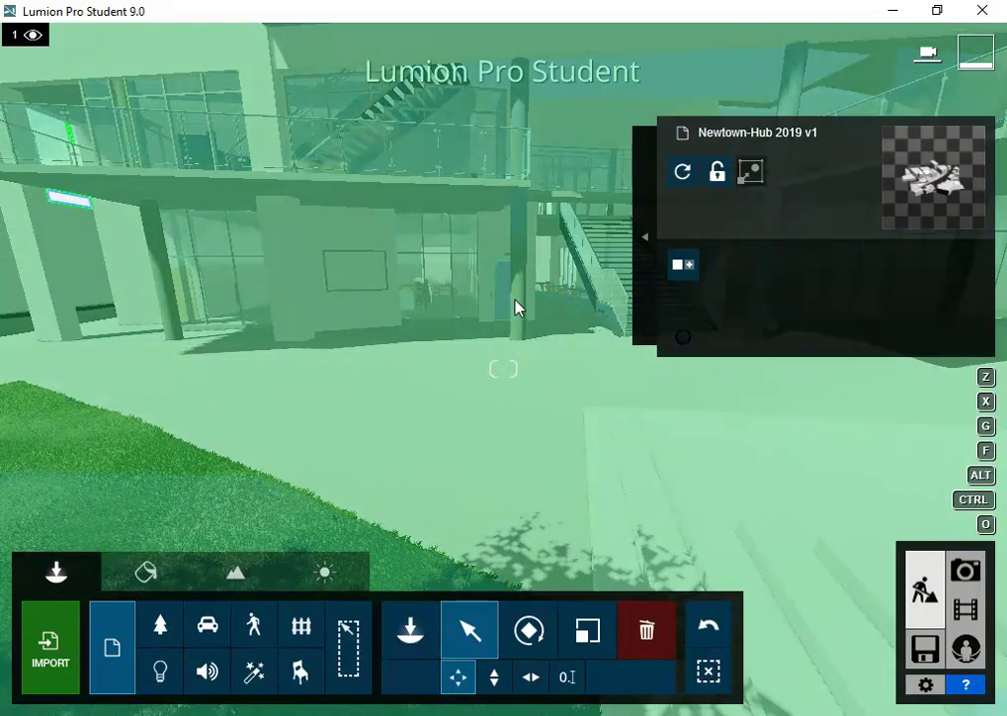
{"action": "key", "text": "d"}
{"action": "key", "text": "w"}
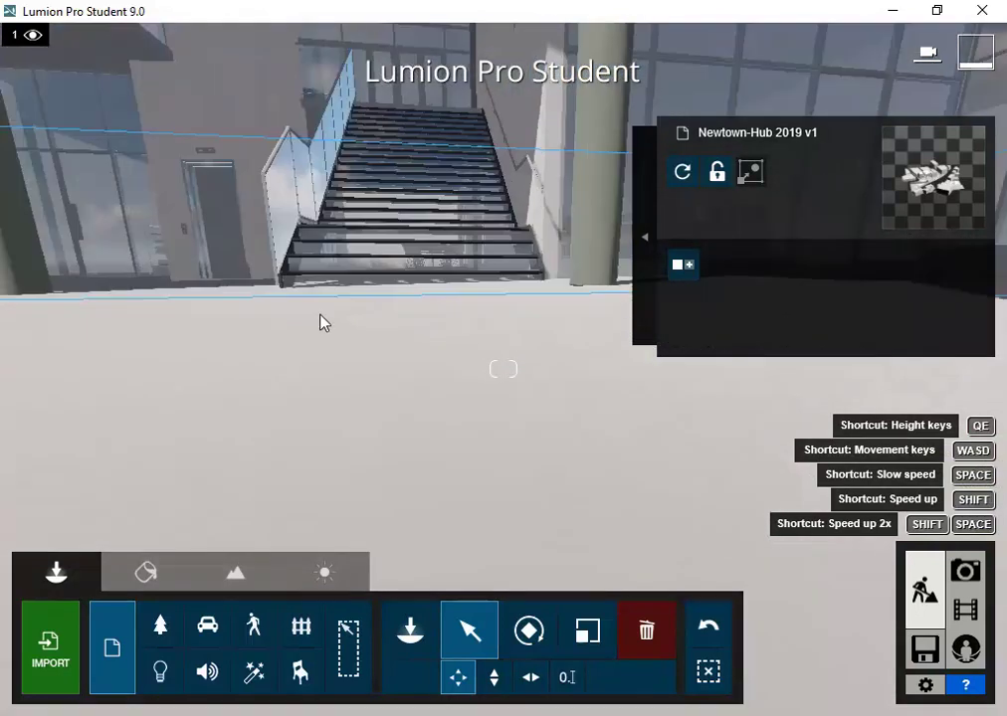
{"action": "key", "text": "s"}
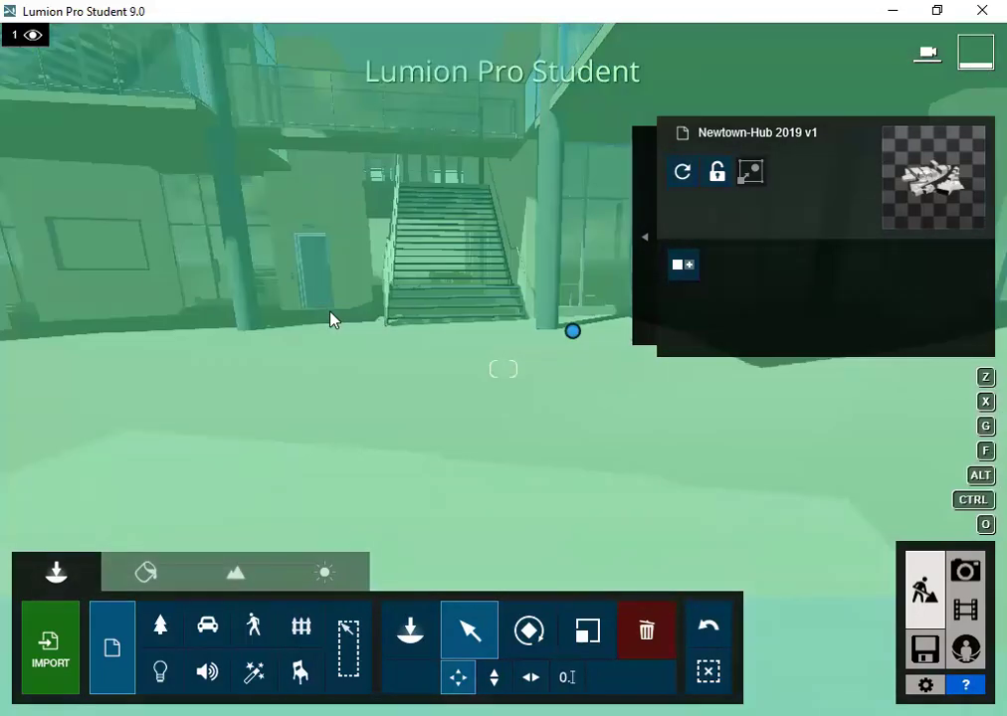
{"action": "key", "text": "a"}
{"action": "key", "text": "q"}
{"action": "key", "text": "s"}
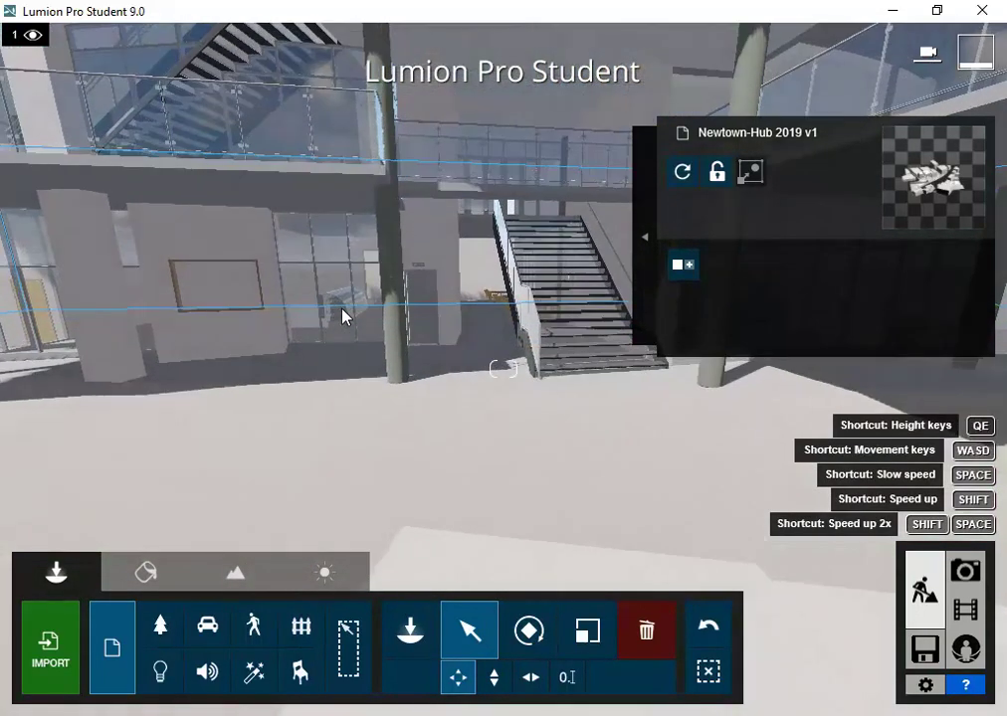
{"action": "key", "text": "s"}
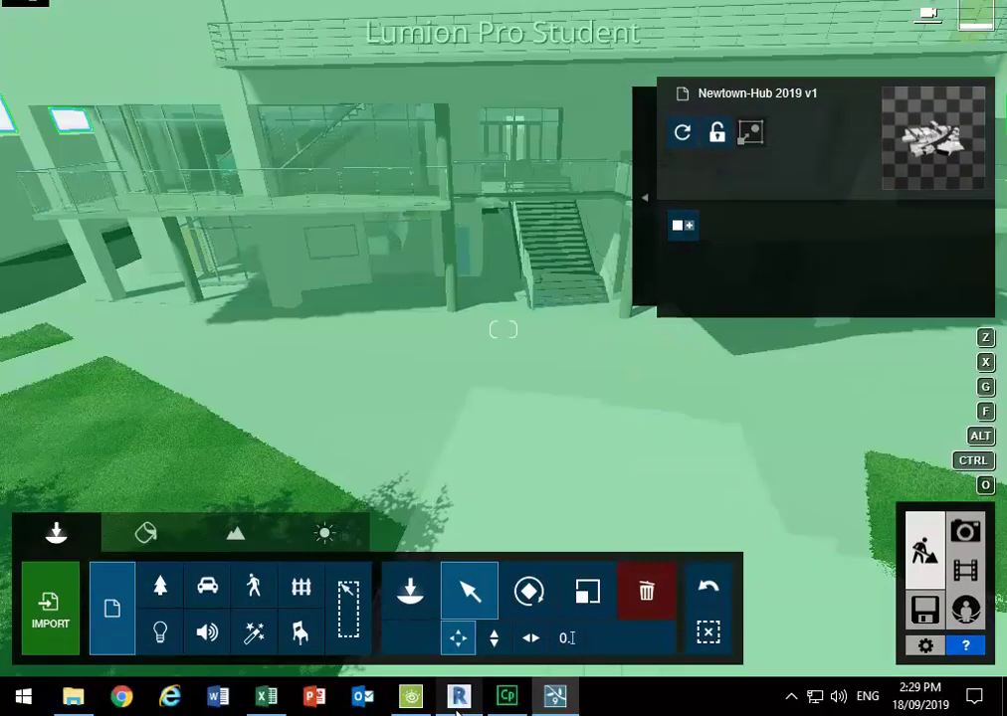
Step: Switch to Revit and reveal the hidden elements in the Lumion 3D view around the front steps and lawn
{"action": "left_click", "coordinate": [458, 703]}
{"action": "scroll", "coordinate": [422, 435], "scroll_direction": "up", "scroll_amount": 5}
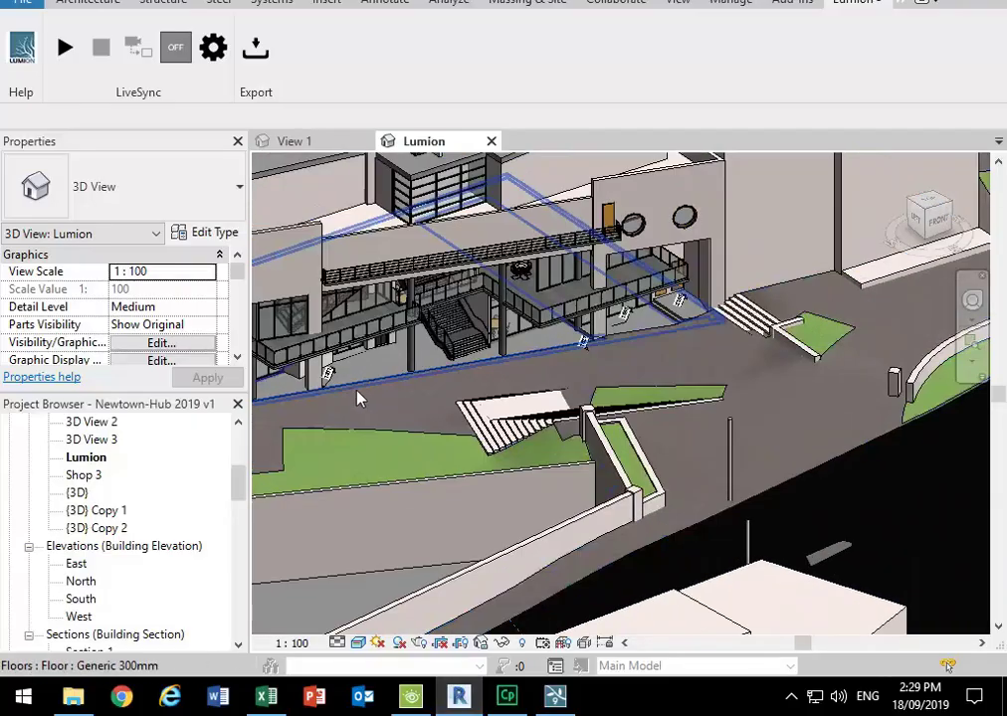
{"action": "middle_click_drag", "start_coordinate": [349, 393], "coordinate": [472, 410]}
{"action": "scroll", "coordinate": [640, 422], "scroll_direction": "up", "scroll_amount": 3}
{"action": "scroll", "coordinate": [542, 446], "scroll_direction": "down", "scroll_amount": 3}
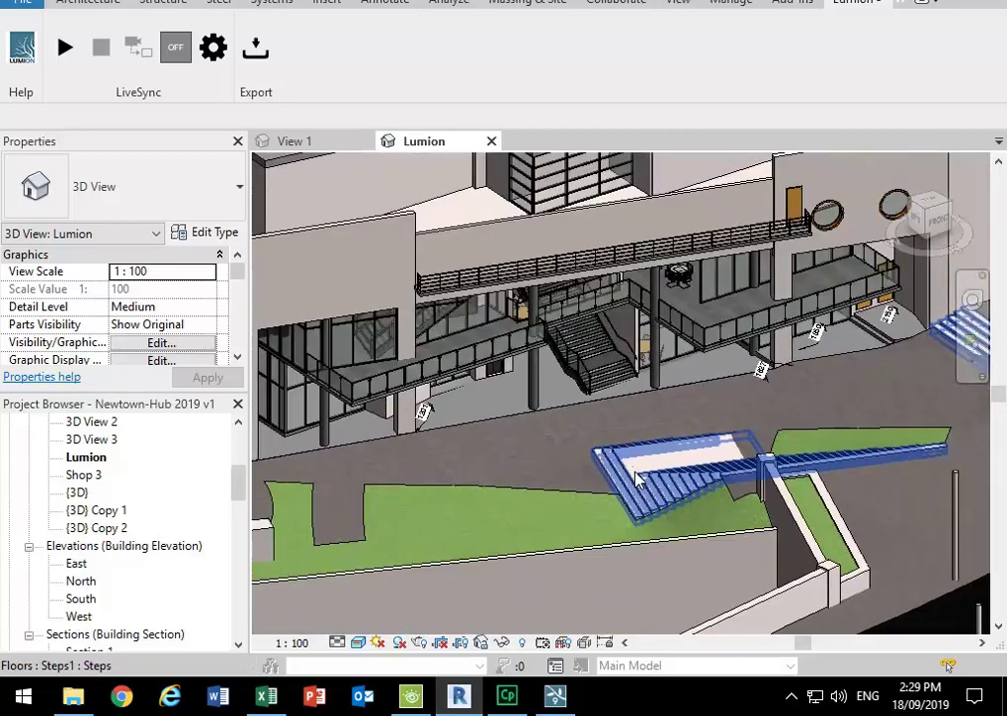
{"action": "middle_click_drag", "start_coordinate": [596, 498], "coordinate": [672, 474], "text": "shift"}
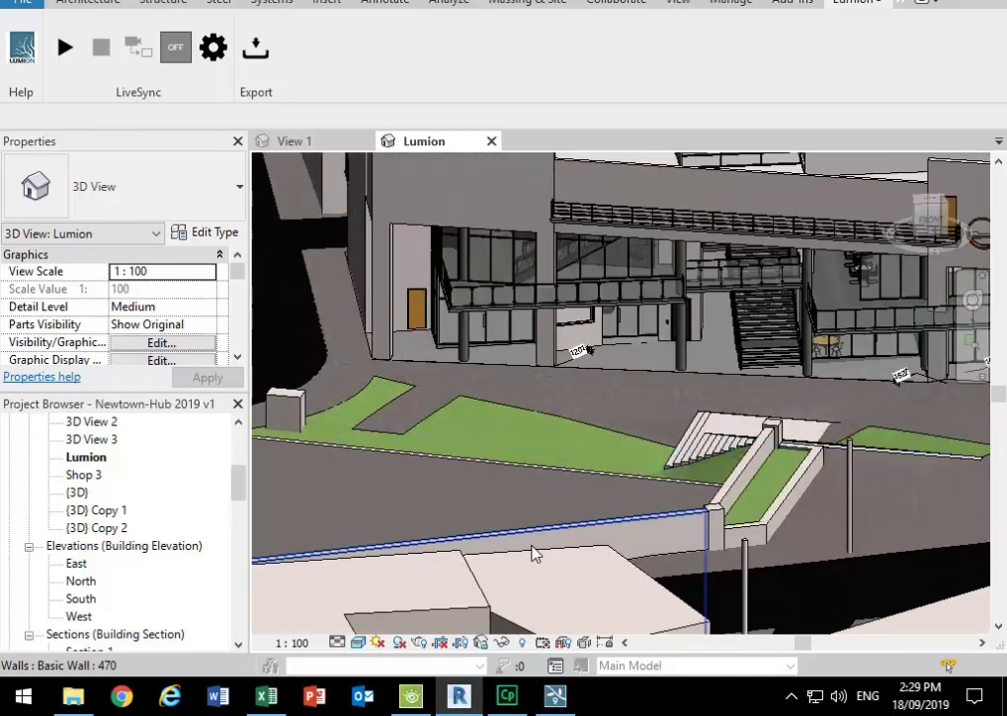
{"action": "left_click", "coordinate": [523, 643]}
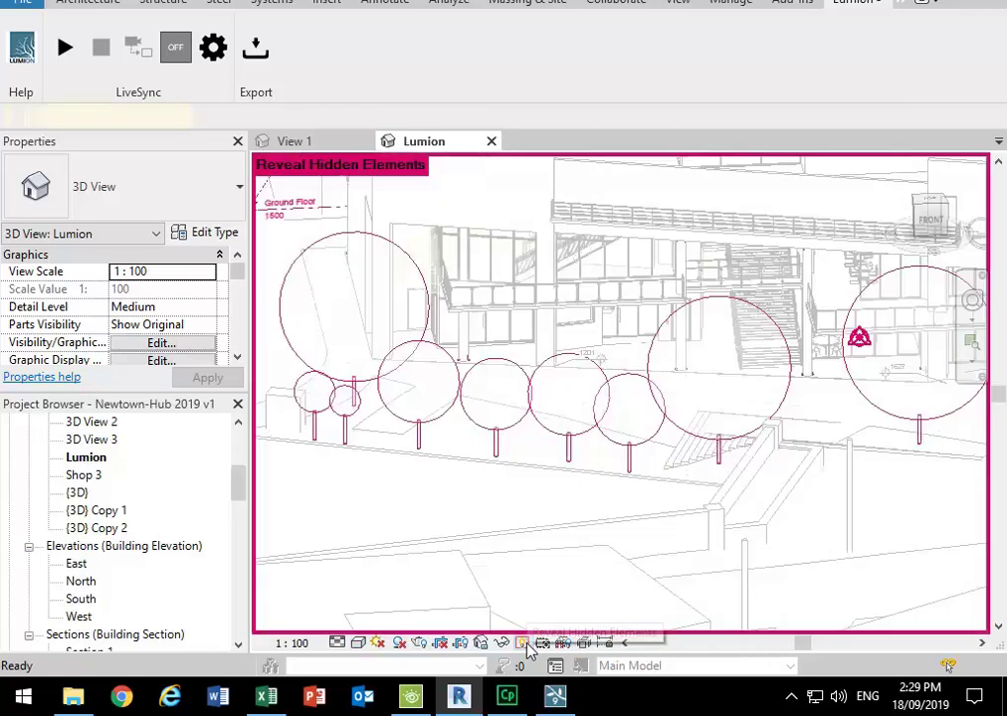
Step: Turn off Reveal Hidden Elements in the Lumion 3D view and look down over the entrance paving
{"action": "left_click", "coordinate": [526, 646]}
{"action": "mouse_move", "coordinate": [645, 334]}
{"action": "middle_mouse_down", "text": "shift"}
{"action": "mouse_move", "coordinate": [680, 389]}
{"action": "mouse_move", "coordinate": [664, 491]}
{"action": "middle_mouse_up", "text": "shift"}
{"action": "scroll", "coordinate": [664, 501], "scroll_direction": "up", "scroll_amount": 3}
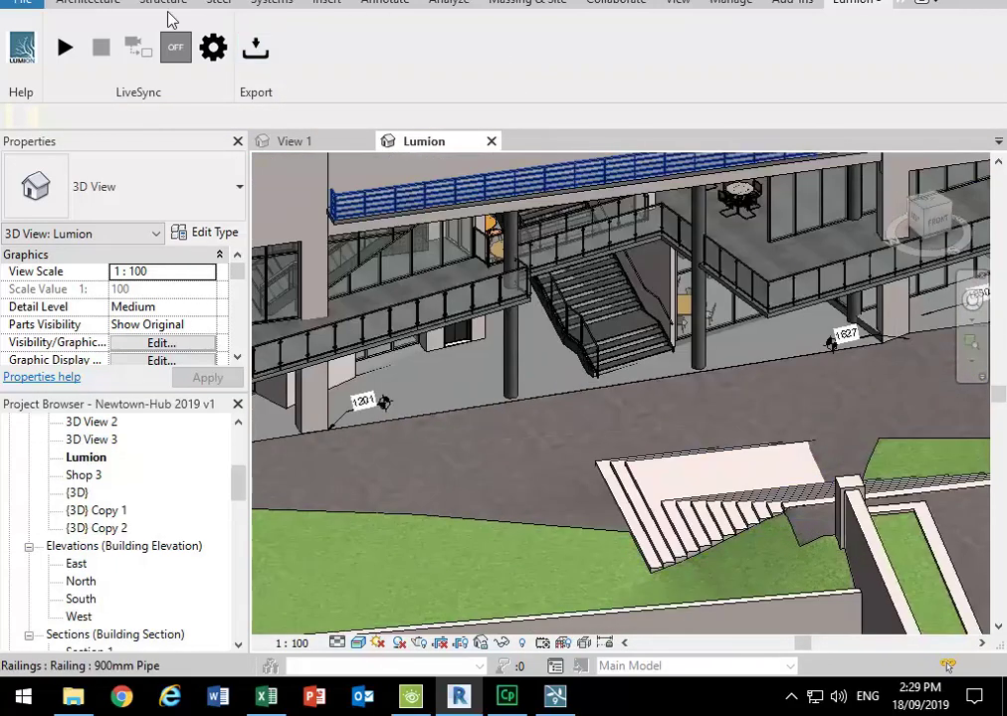
Step: Place a CE ESD - Bick Rack component, type Cora_Bike_Rack_2114, on the paving between the entrance stairs and the lawn
{"action": "left_click", "coordinate": [77, 6]}
{"action": "left_click", "coordinate": [205, 56]}
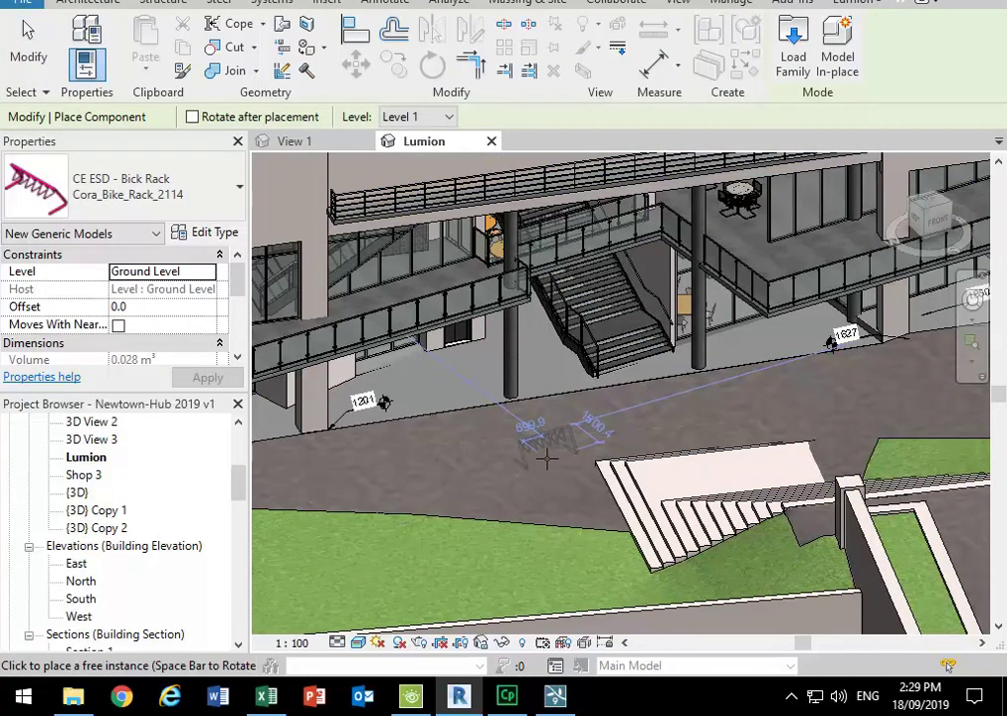
{"action": "left_click", "coordinate": [496, 477]}
{"action": "key", "text": "Escape"}
{"action": "scroll", "coordinate": [503, 483], "scroll_direction": "up", "scroll_amount": 3}
{"action": "scroll", "coordinate": [505, 489], "scroll_direction": "down", "scroll_amount": 3}
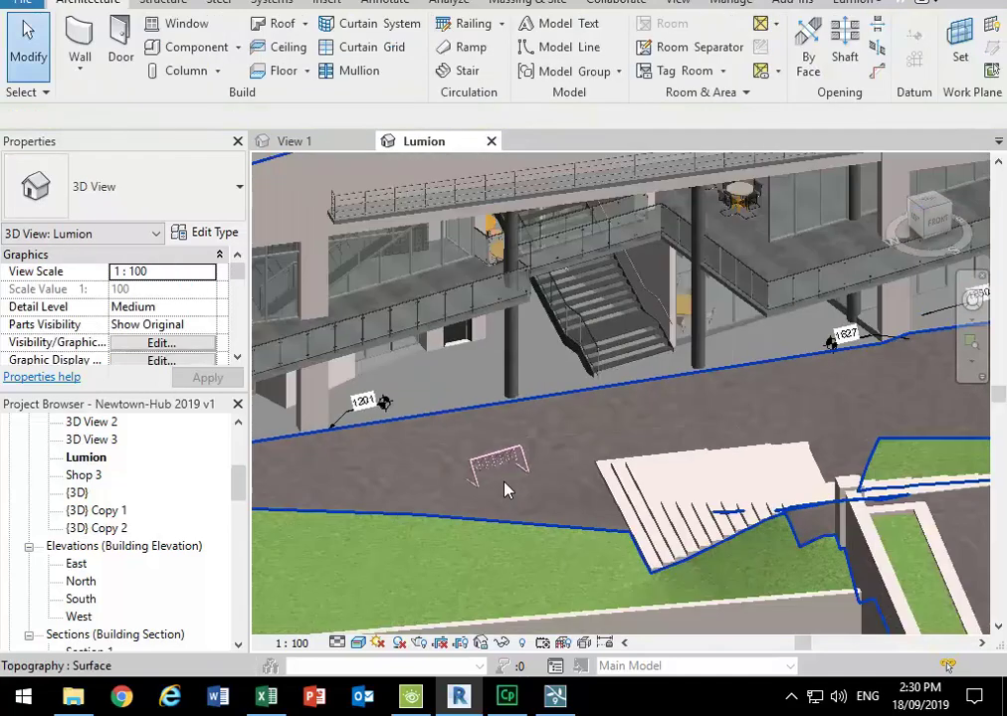
{"action": "scroll", "coordinate": [497, 427], "scroll_direction": "up", "scroll_amount": 2}
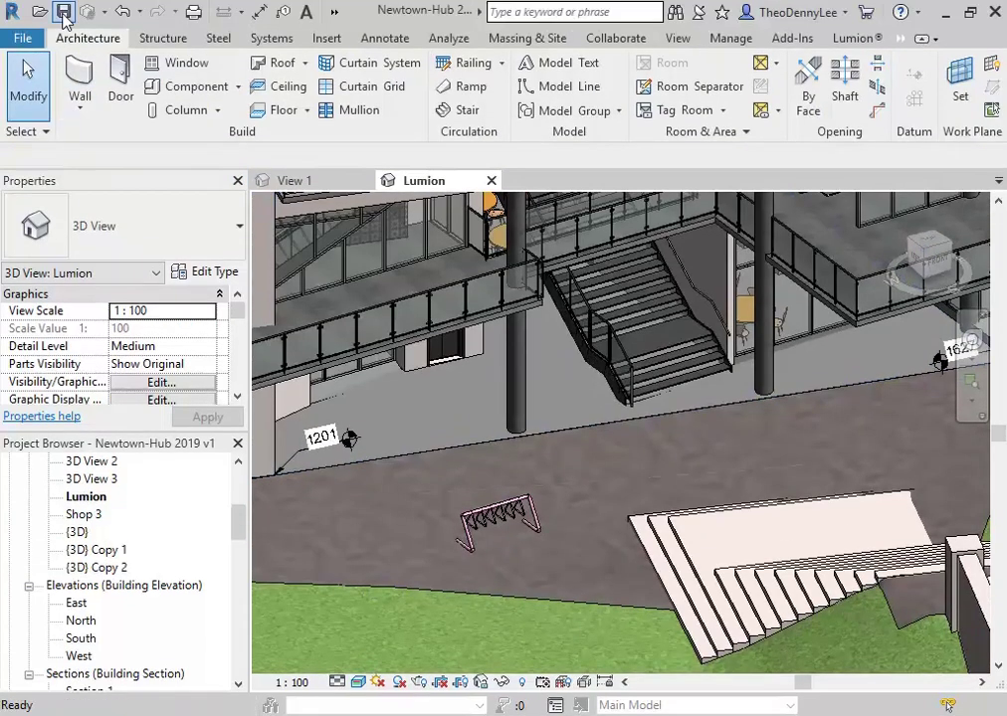
Step: Save the project and export it to Lumion as a COLLADA file, overwriting Newtown-Hub 2019 v1 in the lumion folder
{"action": "left_click", "coordinate": [62, 12]}
{"action": "left_click", "coordinate": [854, 40]}
{"action": "left_click", "coordinate": [256, 87]}
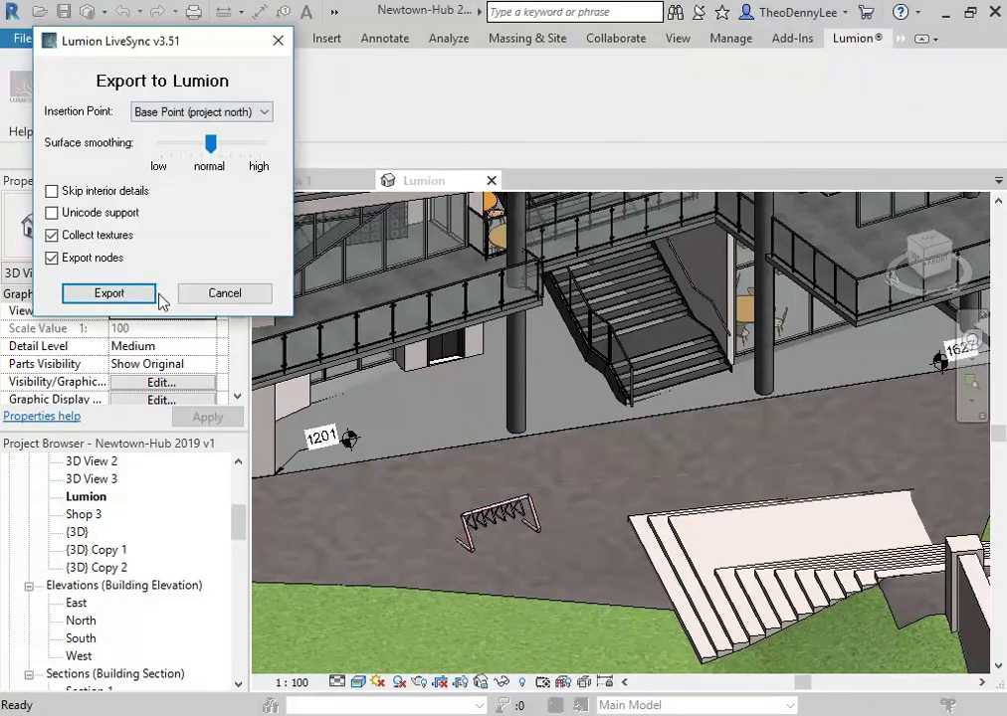
{"action": "left_click", "coordinate": [107, 294]}
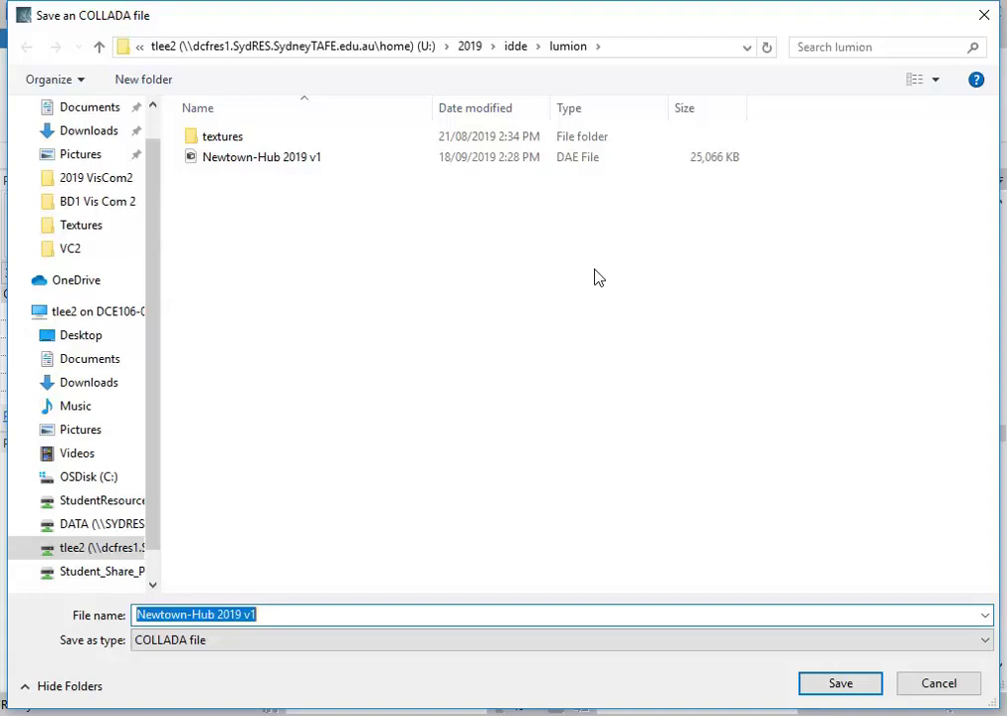
{"action": "left_click", "coordinate": [860, 685]}
{"action": "left_click", "coordinate": [552, 370]}
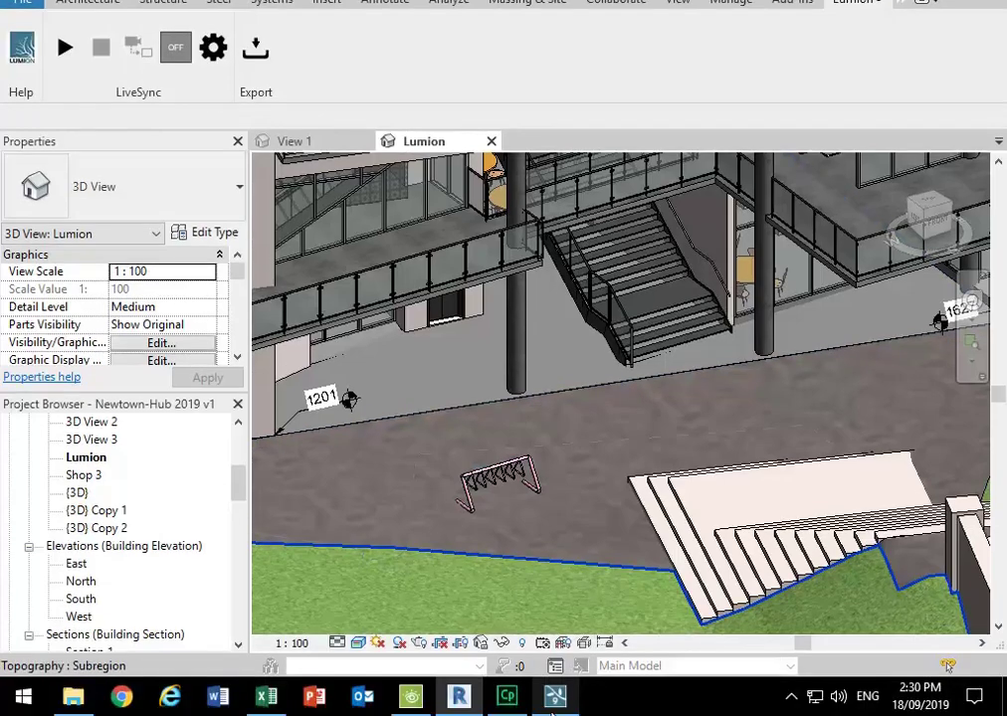
Step: Switch to Lumion and re-import the selected Newtown-Hub 2019 v1 model
{"action": "left_click", "coordinate": [556, 696]}
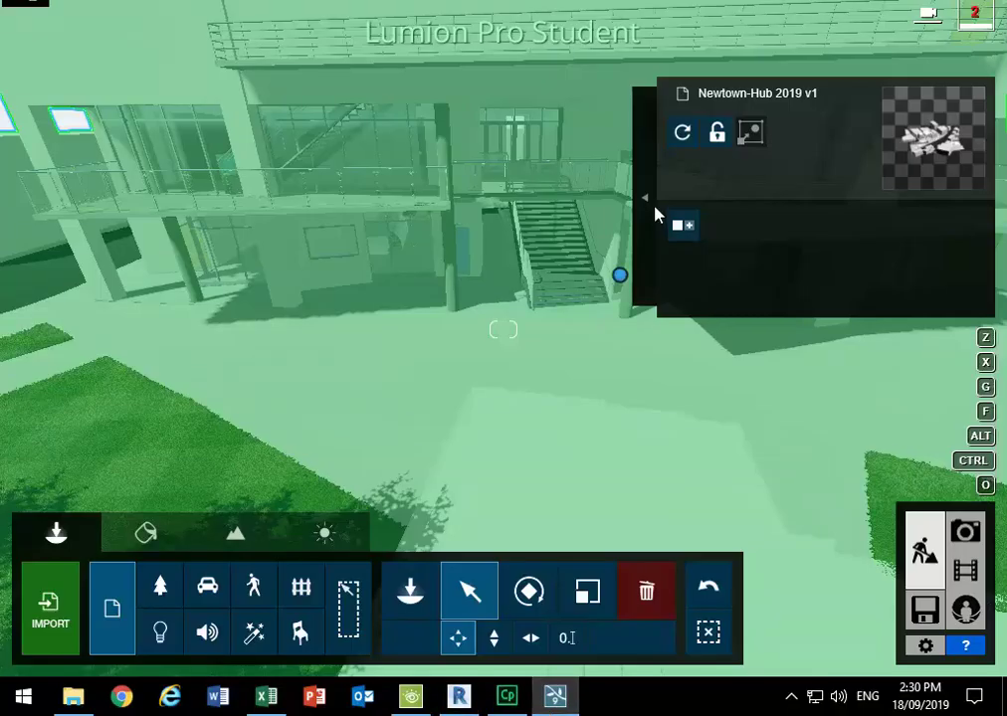
{"action": "left_click", "coordinate": [682, 136]}
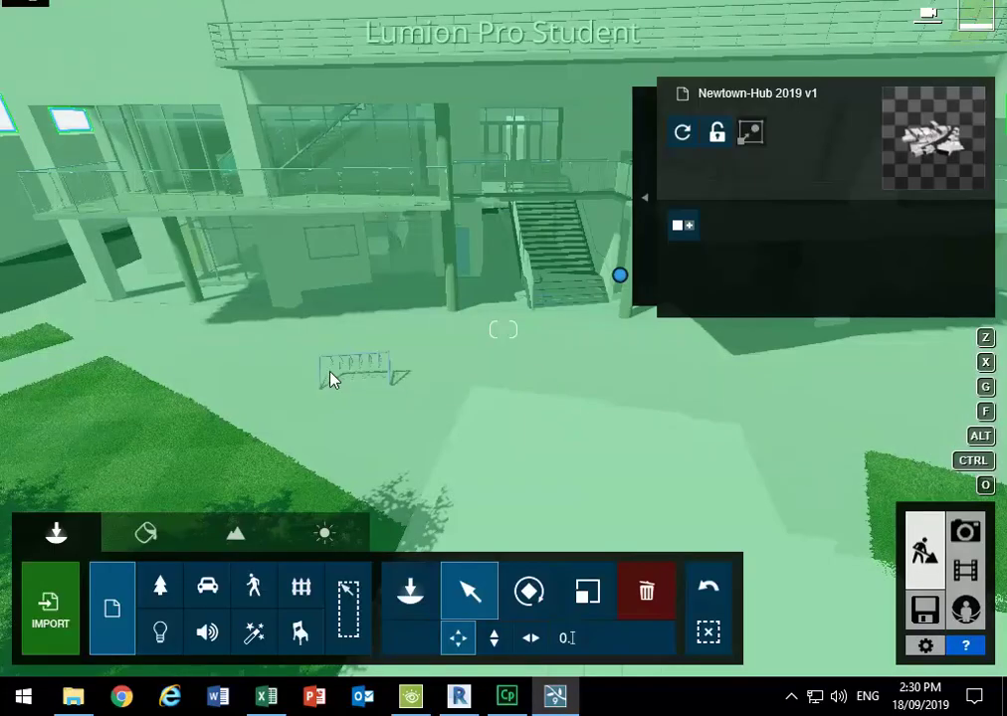
Step: Examine the new bike rack and the ground-level walls, columns and lift near the entrance stairs from closer viewpoints
{"action": "key", "text": "w"}
{"action": "key", "text": "d"}
{"action": "key", "text": "w"}
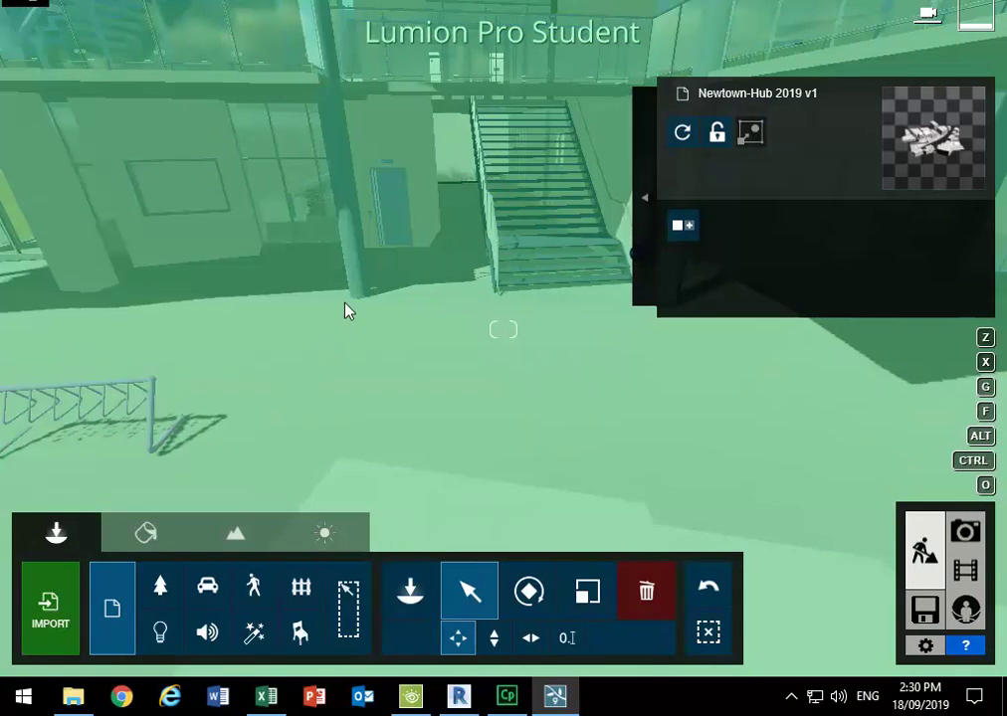
{"action": "key", "text": "s"}
{"action": "key", "text": "w"}
{"action": "key", "text": "d"}
{"action": "key", "text": "w"}
{"action": "right_click_drag", "start_coordinate": [344, 291], "coordinate": [138, 261]}
{"action": "key", "text": "w"}
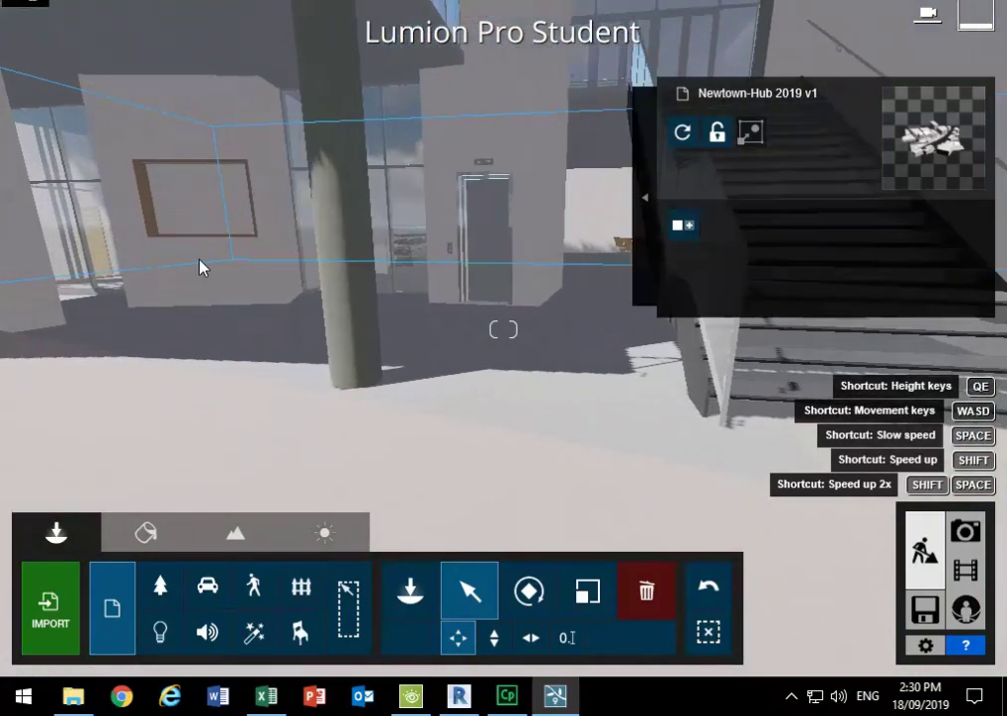
{"action": "key", "text": "s"}
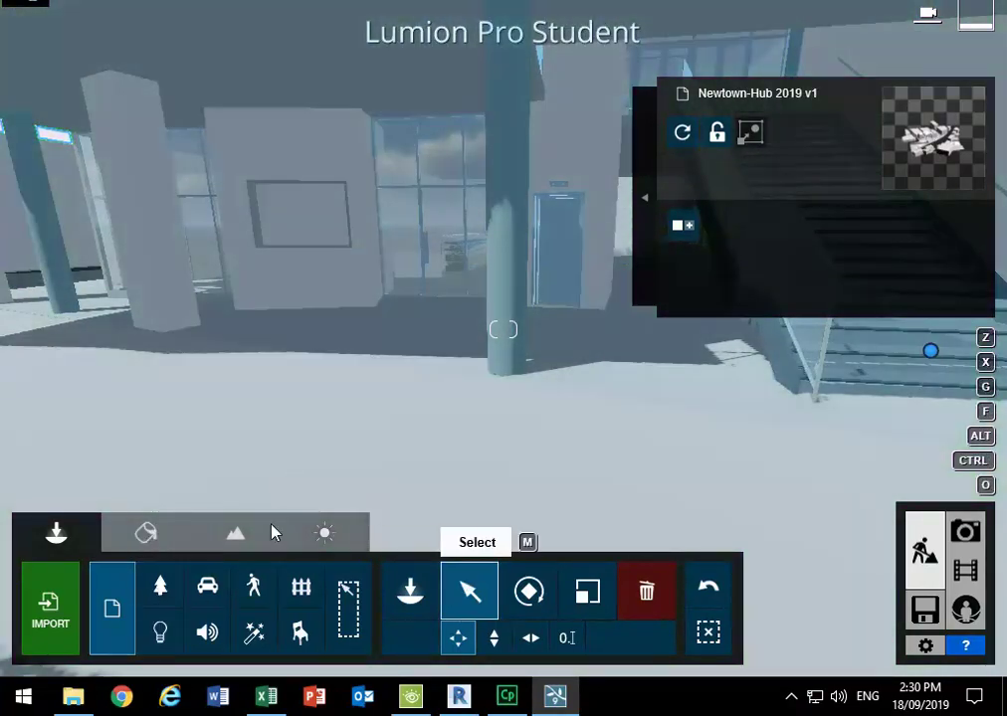
Step: Select the round column's Concrete, Cast-in-Place gray material in the Material Editor and inspect the column and surrounding floor
{"action": "left_click", "coordinate": [146, 533]}
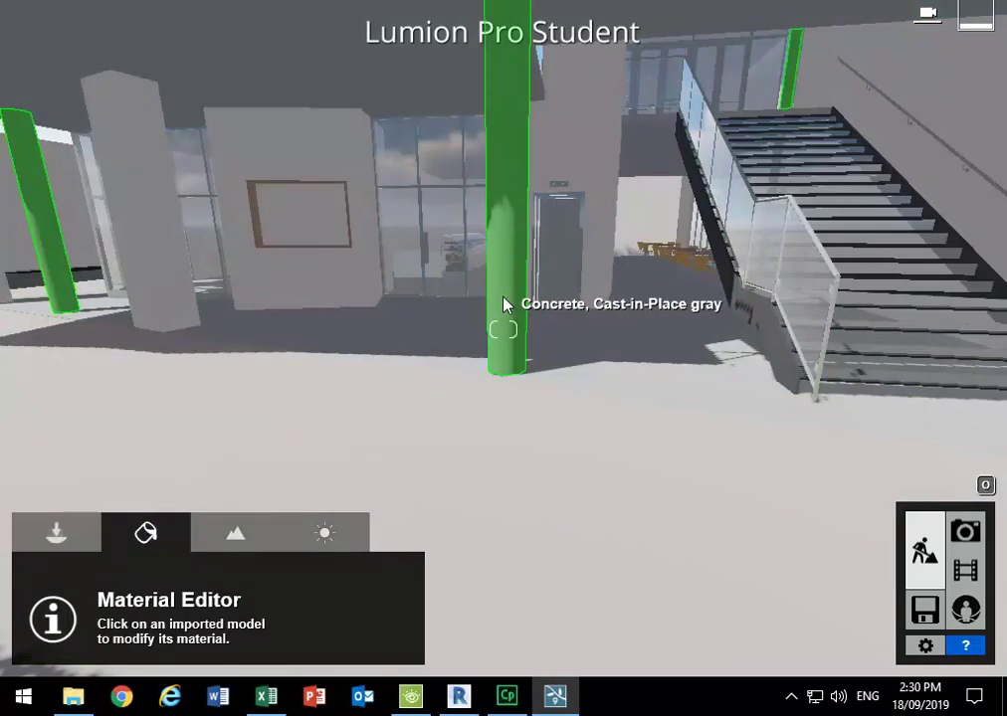
{"action": "left_click", "coordinate": [505, 305]}
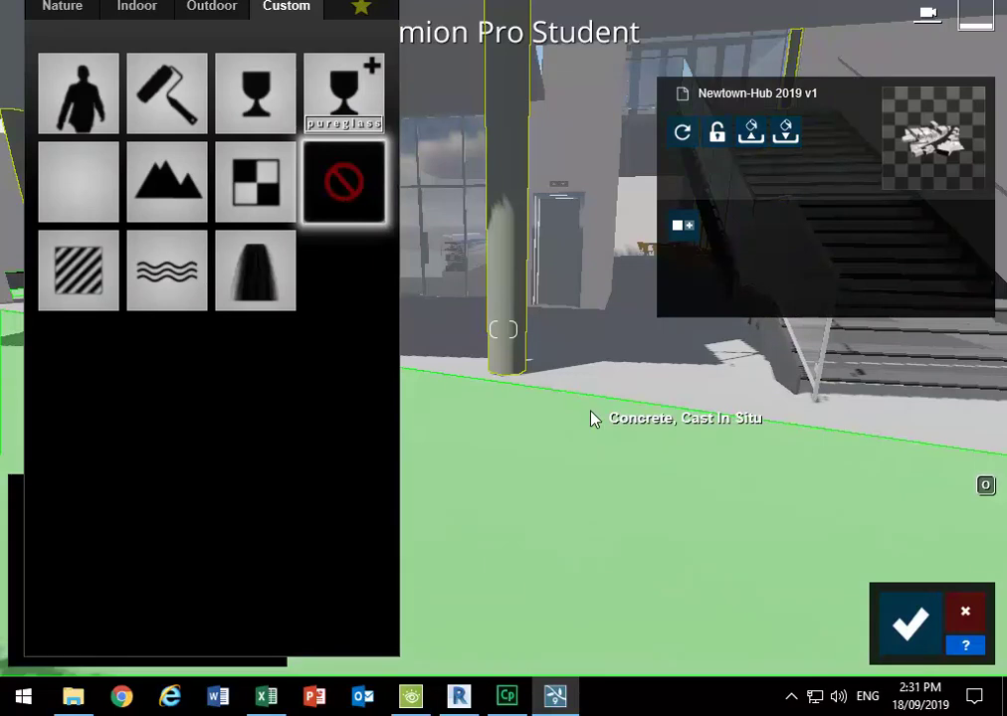
{"action": "right_click_drag", "start_coordinate": [499, 278], "coordinate": [517, 413]}
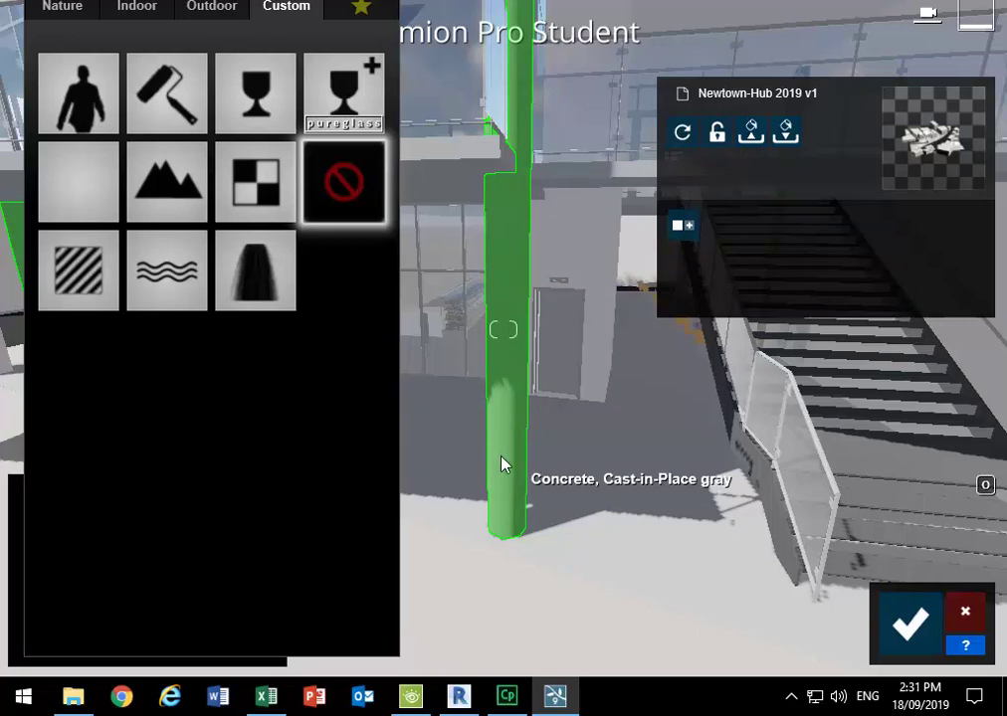
{"action": "right_click_drag", "start_coordinate": [447, 488], "coordinate": [448, 489]}
{"action": "key", "text": "w"}
{"action": "key", "text": "w"}
{"action": "right_click_drag", "start_coordinate": [676, 475], "coordinate": [676, 475]}
{"action": "key", "text": "d"}
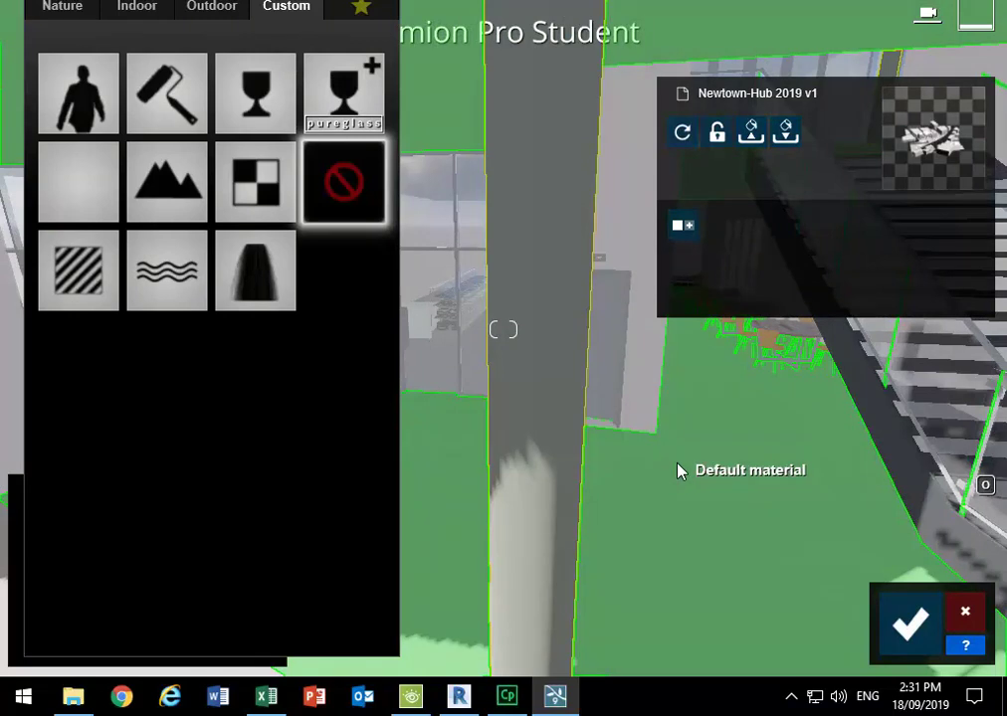
Step: Inspect the materials of the glazing, ground floor slab and balcony edge, and leave the material selection without saving changes
{"action": "right_click_drag", "start_coordinate": [676, 470], "coordinate": [652, 442]}
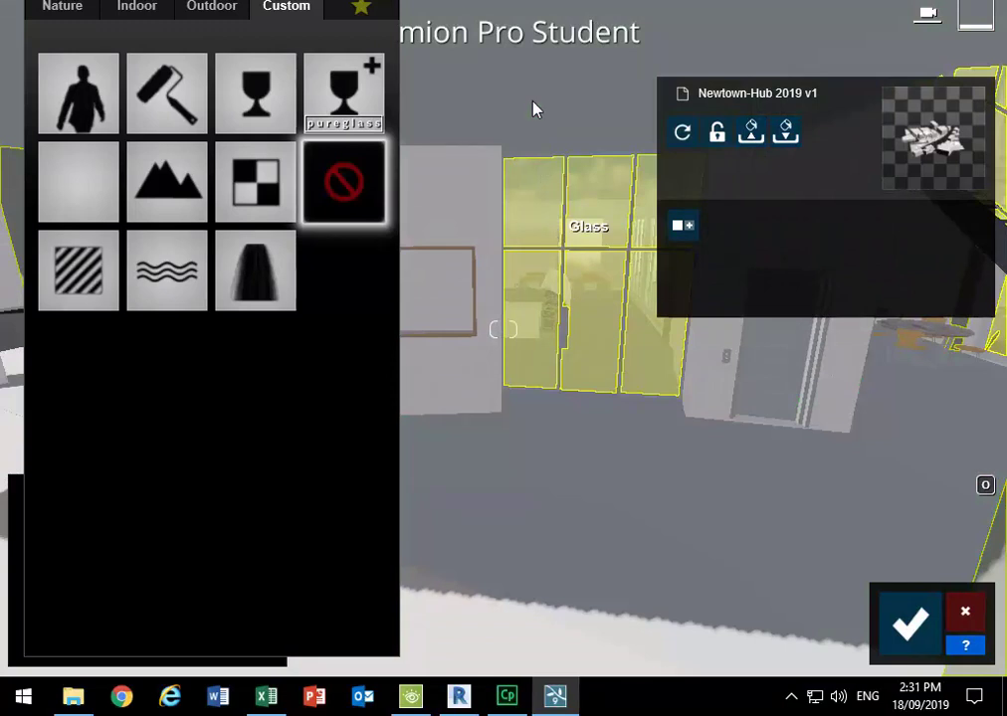
{"action": "right_click_drag", "start_coordinate": [532, 105], "coordinate": [531, 102]}
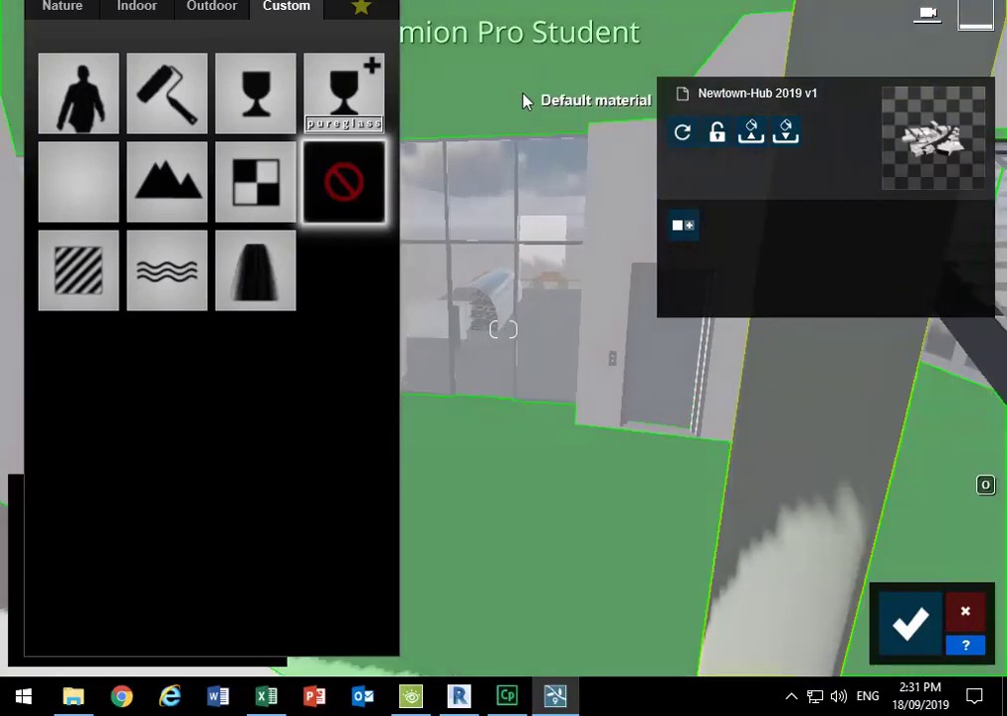
{"action": "right_click_drag", "start_coordinate": [532, 242], "coordinate": [525, 348]}
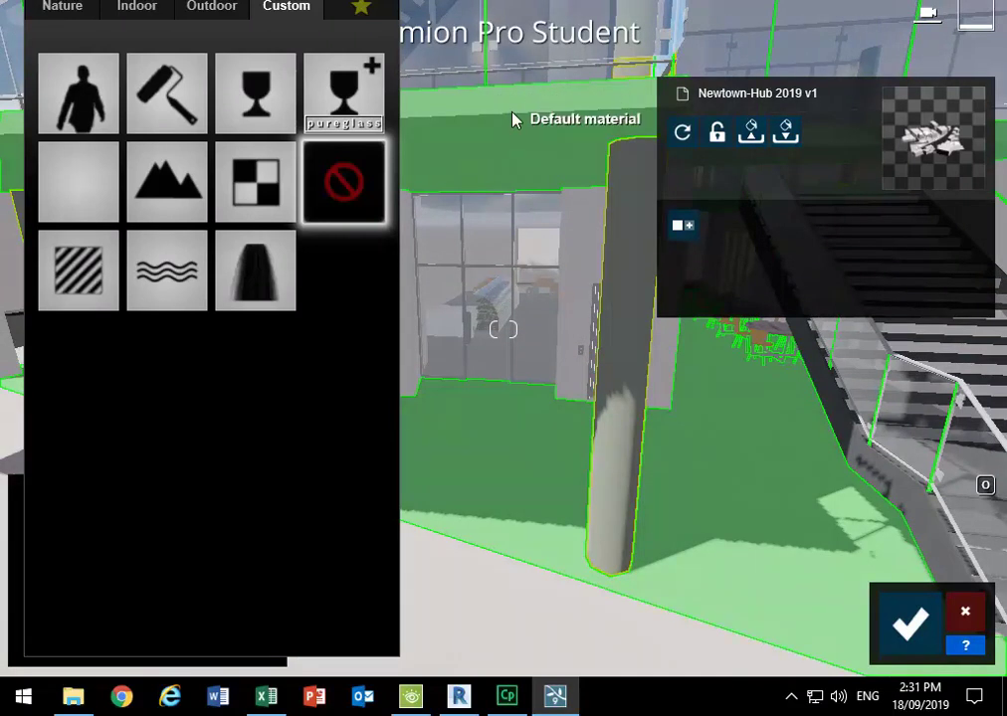
{"action": "right_click_drag", "start_coordinate": [512, 120], "coordinate": [540, 412]}
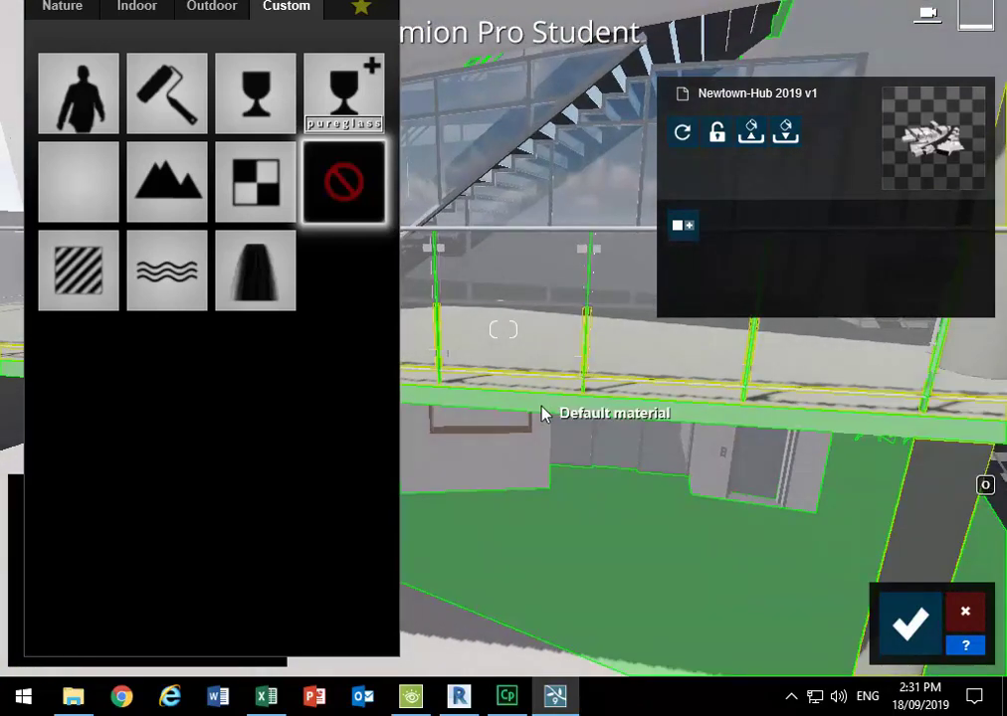
{"action": "right_click_drag", "start_coordinate": [671, 435], "coordinate": [587, 263]}
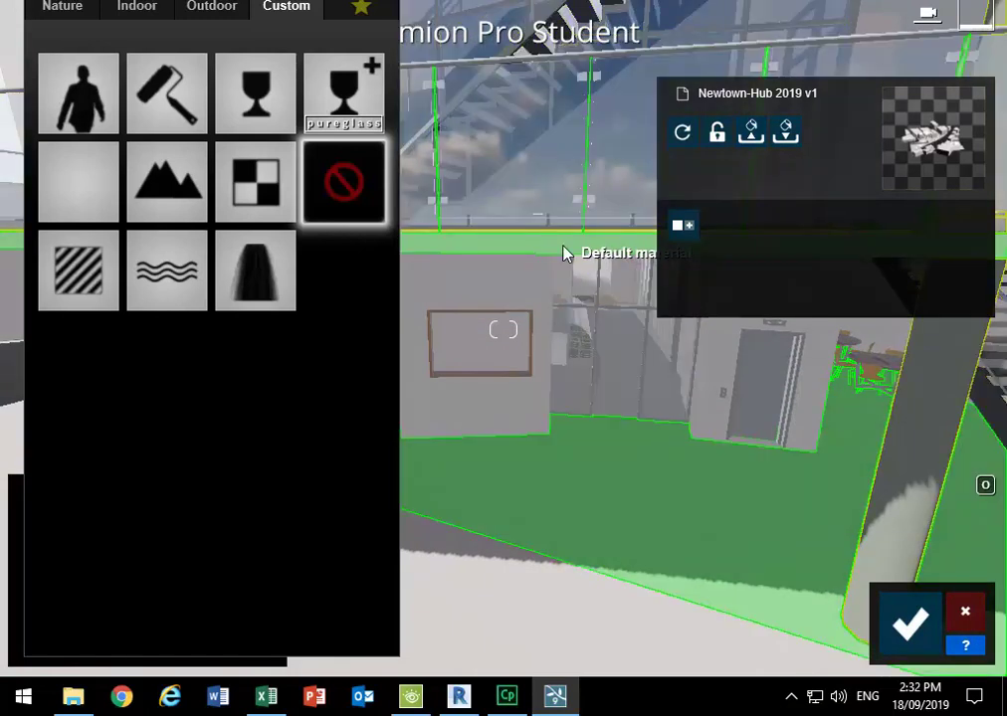
{"action": "key", "text": "d"}
{"action": "key", "text": "a"}
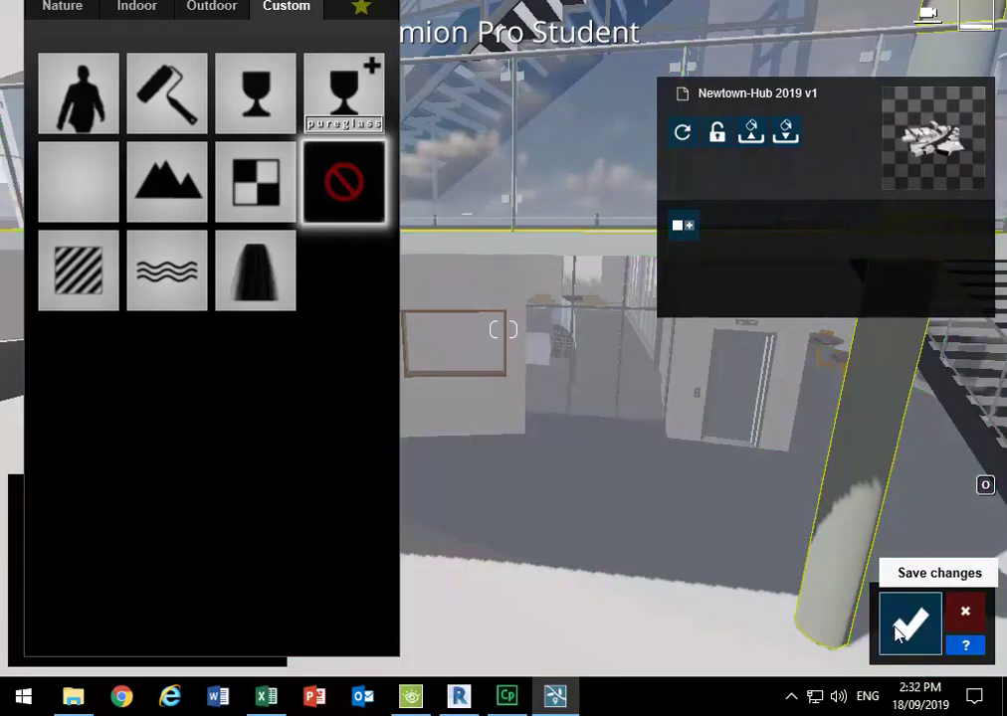
{"action": "left_click", "coordinate": [973, 617]}
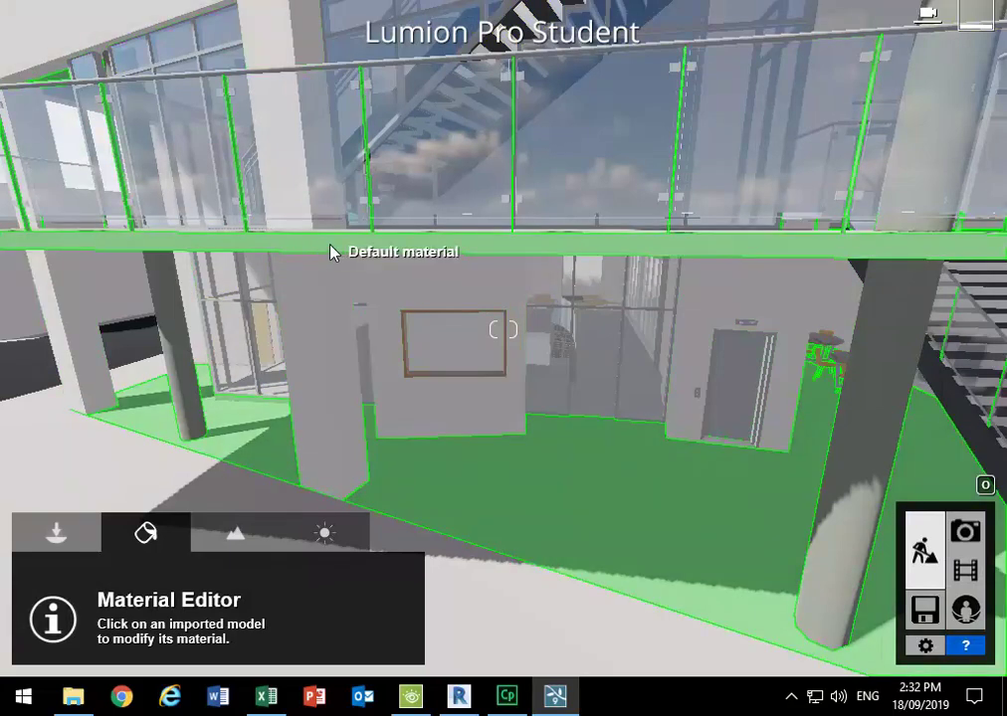
{"action": "key", "text": "s"}
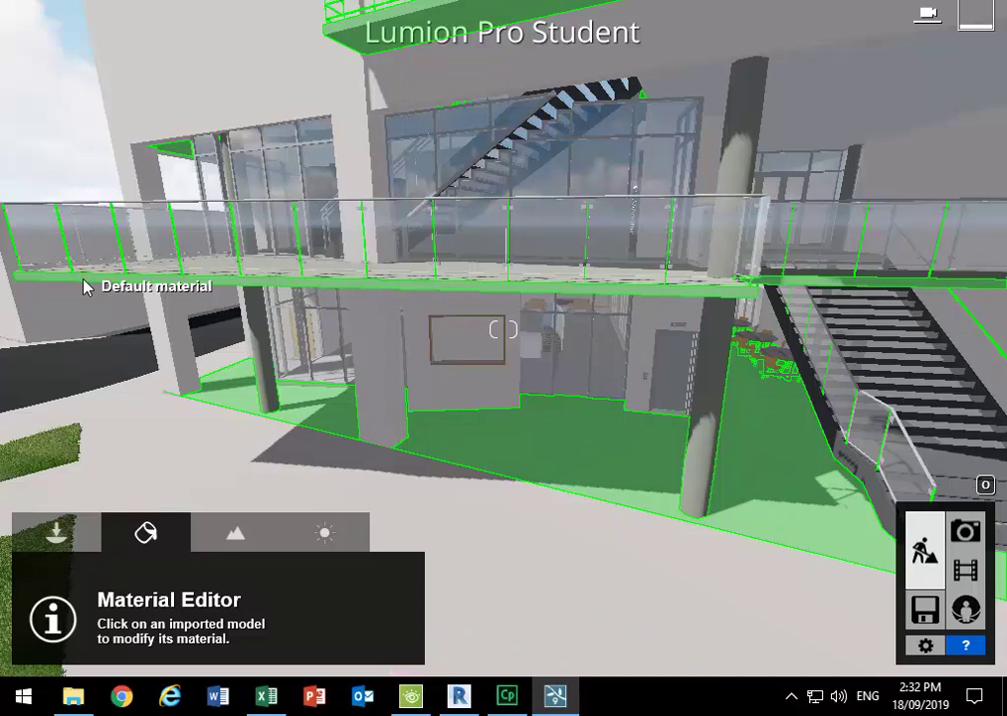
Step: Switch to Revit and duplicate the Generic 300mm type of the floor below the entrance stairs as Ground Level Floor
{"action": "key", "text": "alt+Tab"}
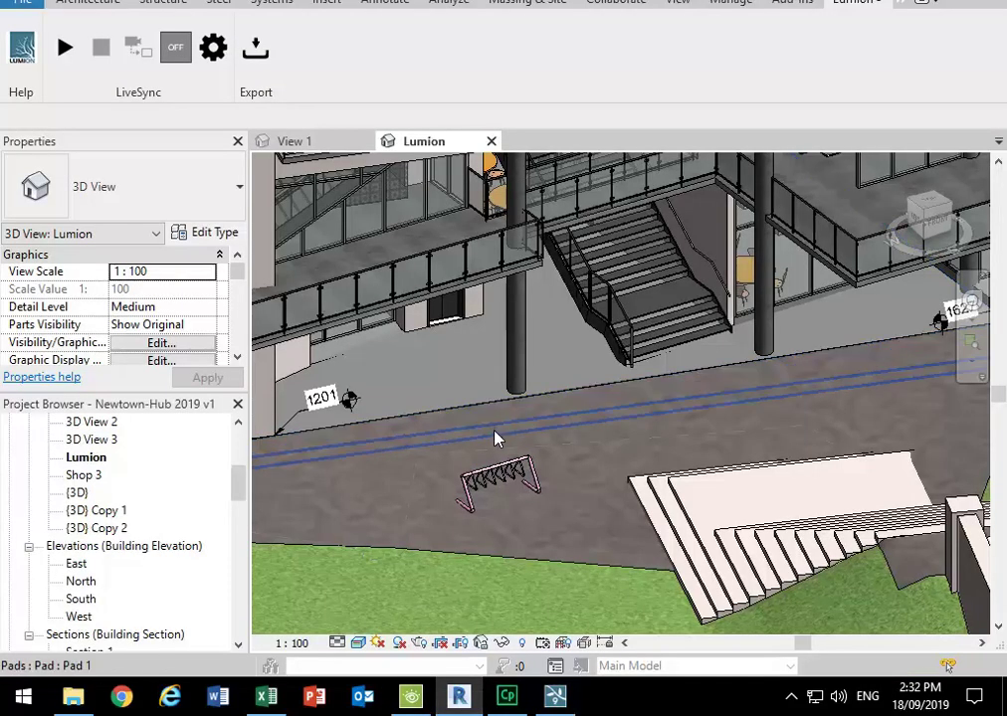
{"action": "left_click", "coordinate": [435, 379]}
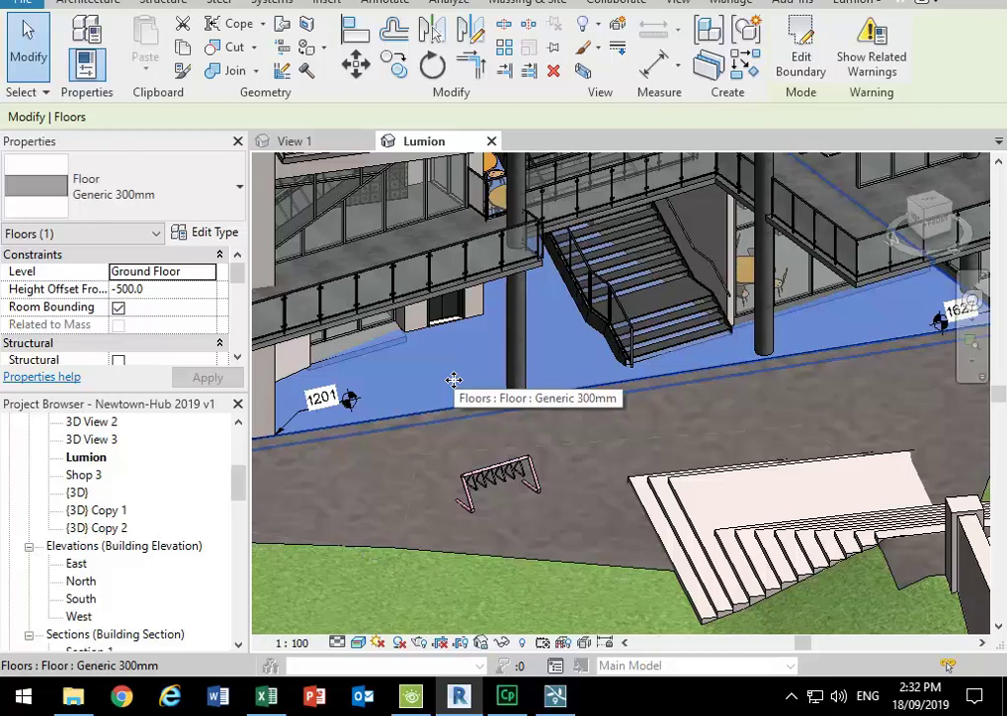
{"action": "left_click", "coordinate": [207, 232]}
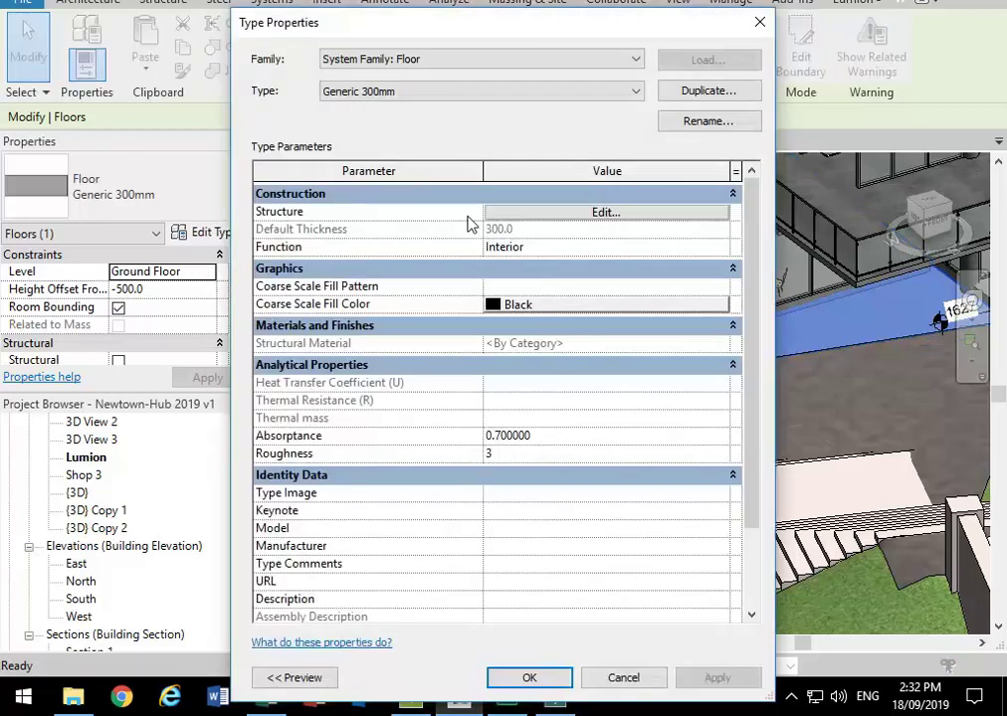
{"action": "left_click", "coordinate": [704, 92]}
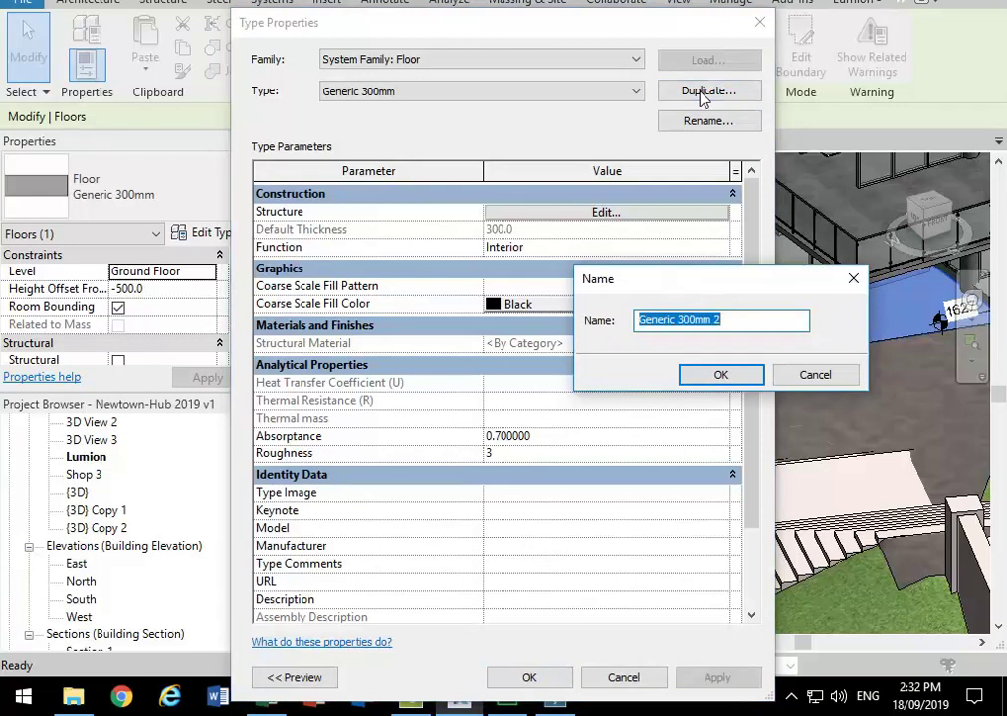
{"action": "type", "text": "gROUND"}
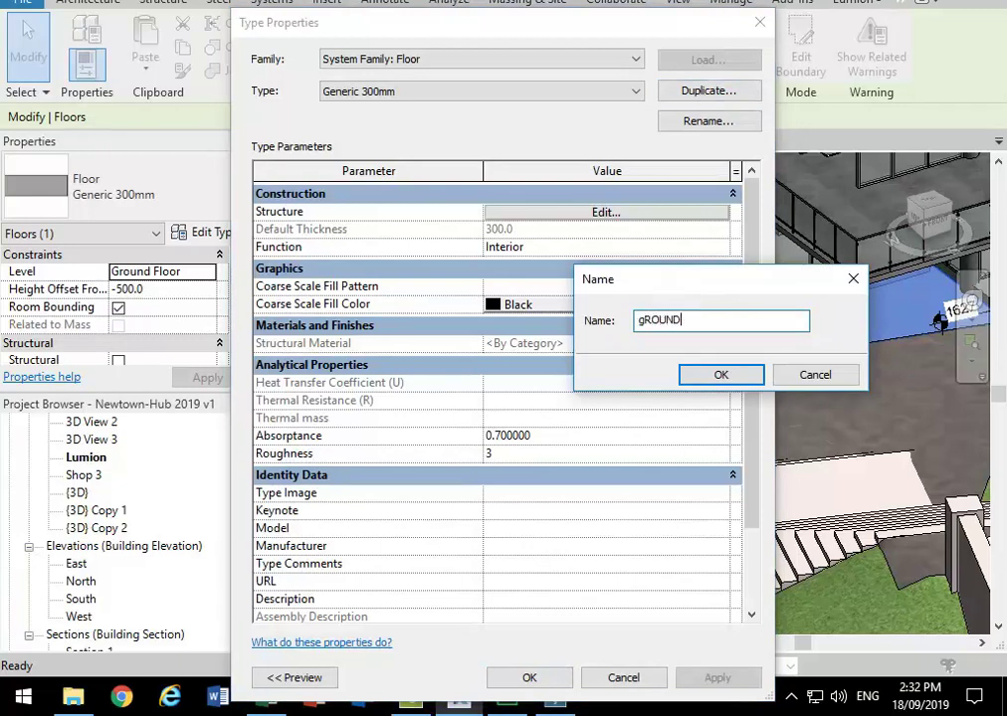
{"action": "type", "text": " lEVEL fLOOR"}
{"action": "key", "text": "BackSpace"}
{"action": "key", "text": "BackSpace"}
{"action": "key", "text": "BackSpace"}
{"action": "key", "text": "BackSpace"}
{"action": "key", "text": "BackSpace"}
{"action": "key", "text": "BackSpace"}
{"action": "key", "text": "BackSpace"}
{"action": "key", "text": "BackSpace"}
{"action": "key", "text": "BackSpace"}
{"action": "key", "text": "BackSpace"}
{"action": "key", "text": "BackSpace"}
{"action": "key", "text": "BackSpace"}
{"action": "key", "text": "BackSpace"}
{"action": "key", "text": "BackSpace"}
{"action": "key", "text": "BackSpace"}
{"action": "key", "text": "BackSpace"}
{"action": "key", "text": "BackSpace"}
{"action": "key", "text": "BackSpace"}
{"action": "type", "text": "Ground Level Floor"}
{"action": "key", "text": "Return"}
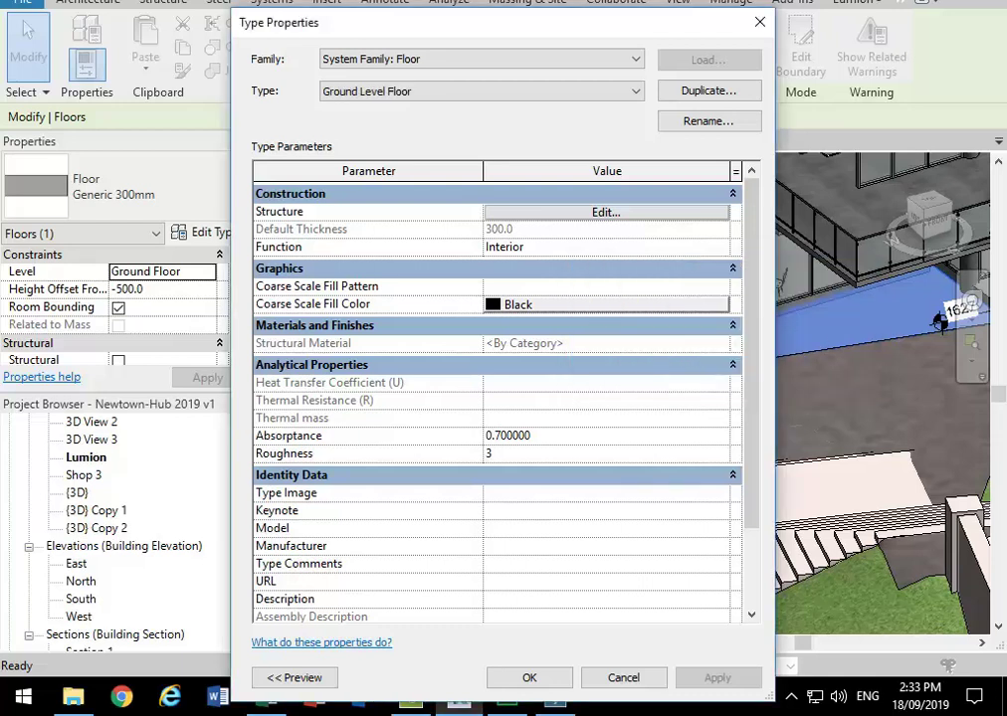
Step: Edit the Ground Level Floor structure's material by duplicating Concrete, Cast-in-Place gray and naming the copy Concrete Paved
{"action": "left_click", "coordinate": [578, 211]}
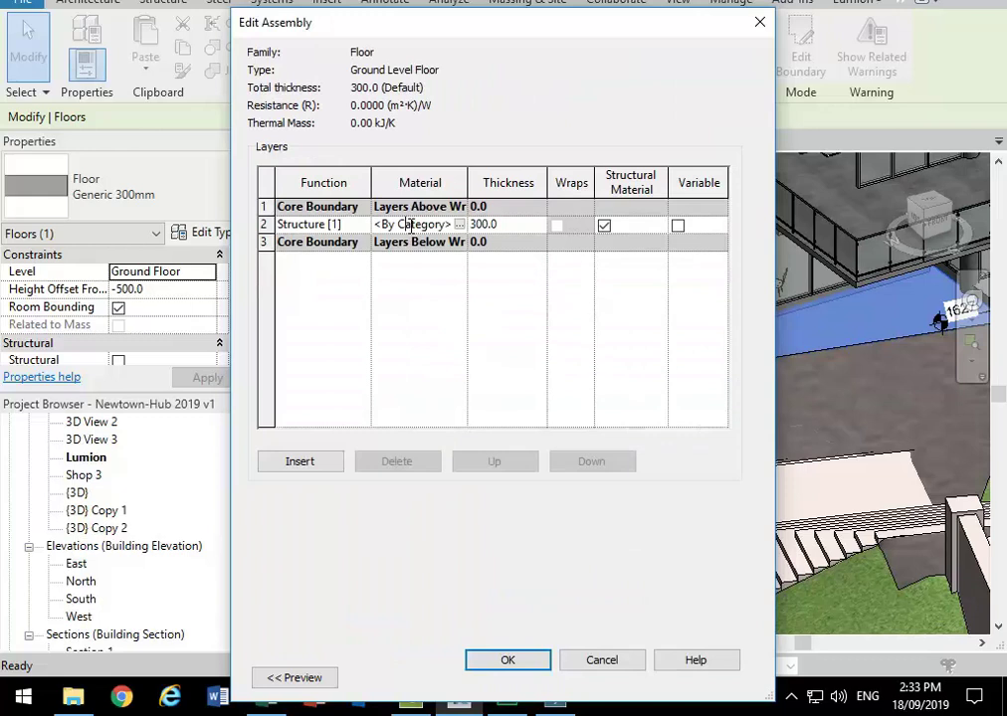
{"action": "left_click", "coordinate": [460, 225]}
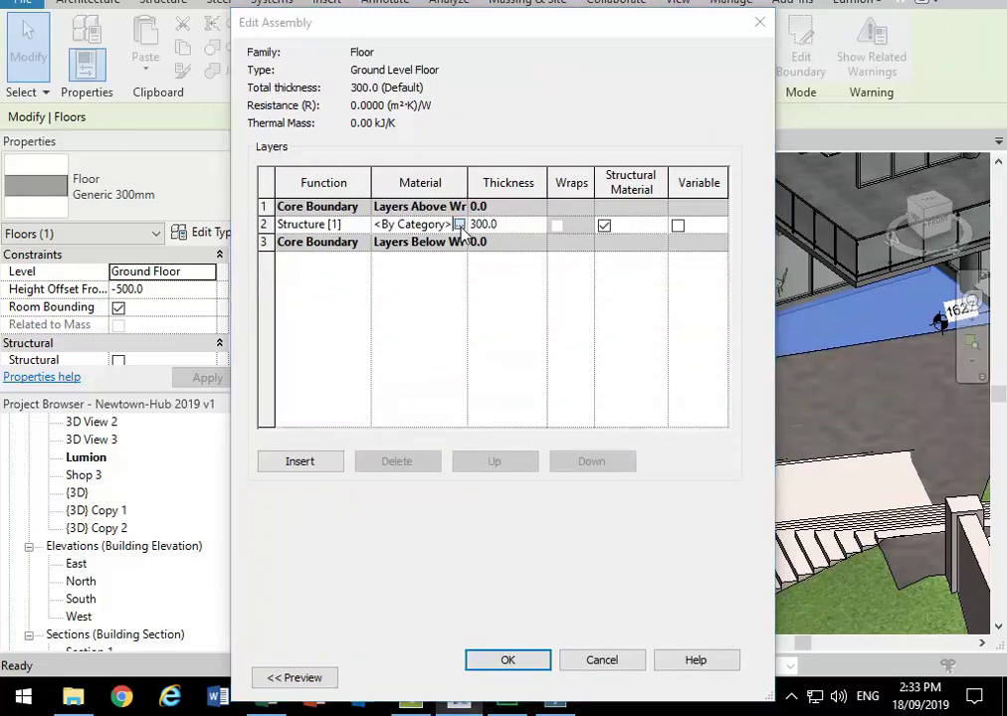
{"action": "right_click", "coordinate": [93, 343]}
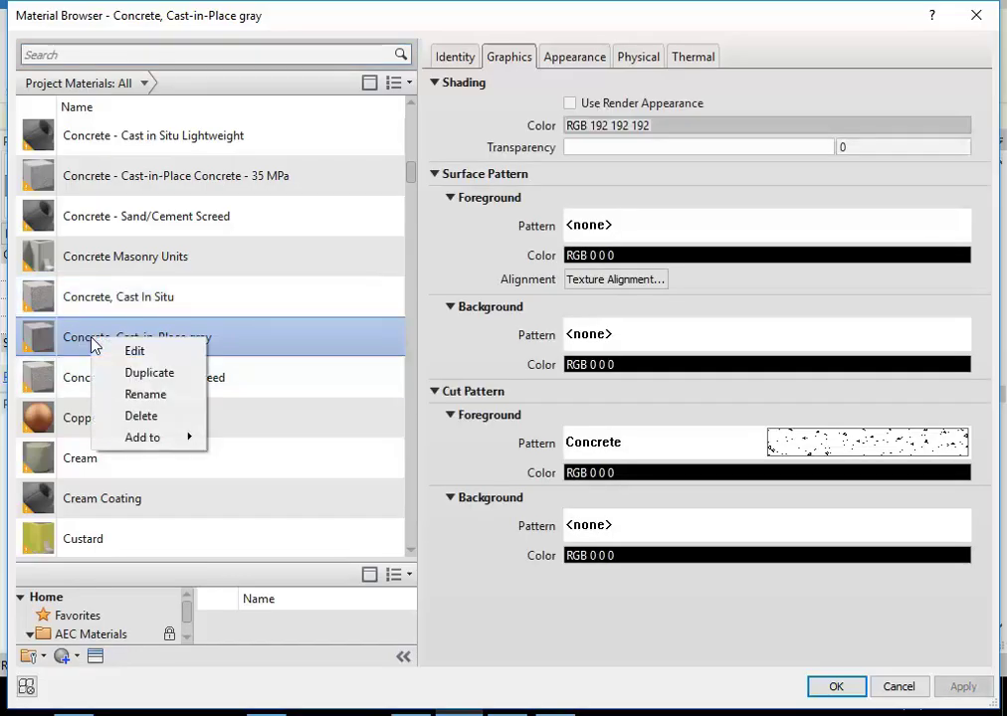
{"action": "left_click", "coordinate": [150, 372]}
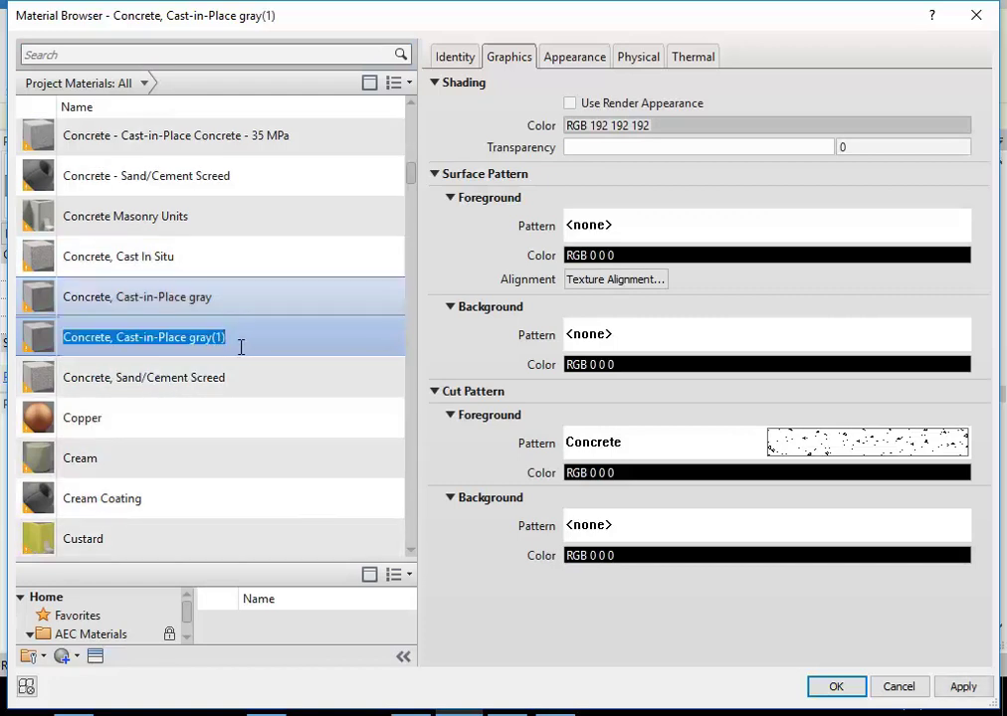
{"action": "left_click_drag", "start_coordinate": [228, 339], "coordinate": [113, 341]}
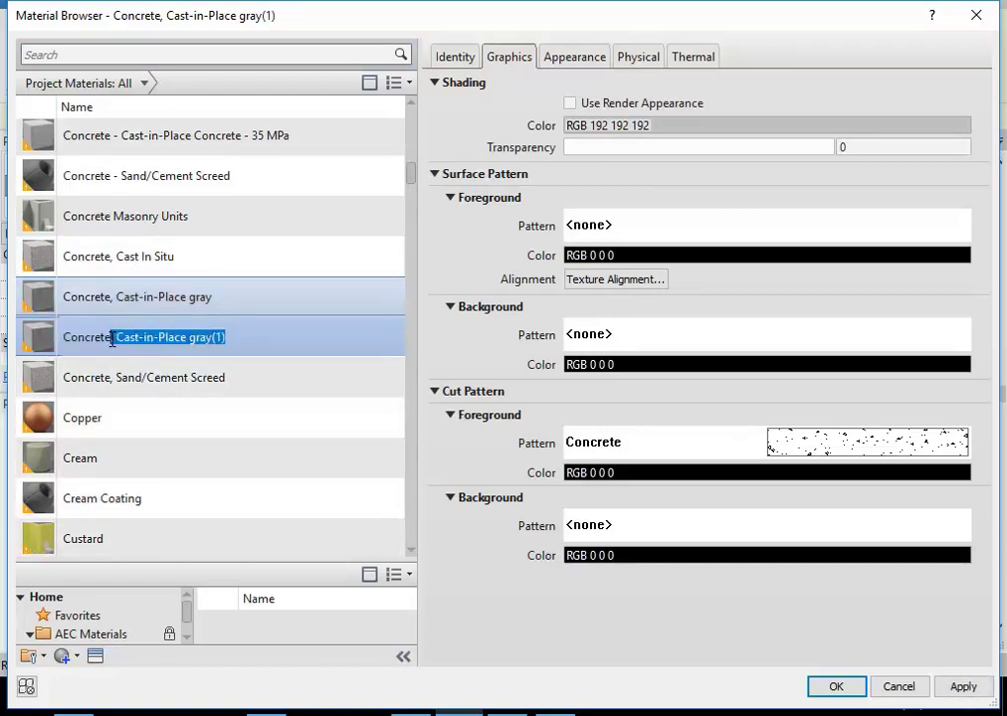
{"action": "key", "text": "BackSpace"}
{"action": "type", "text": "ved"}
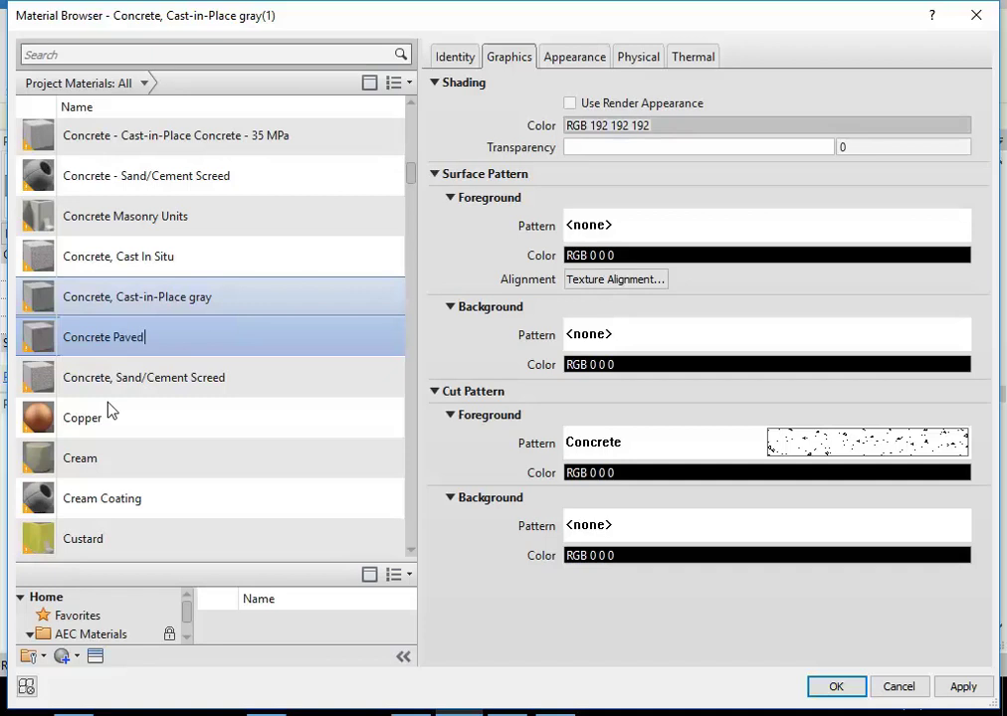
{"action": "key", "text": "Return"}
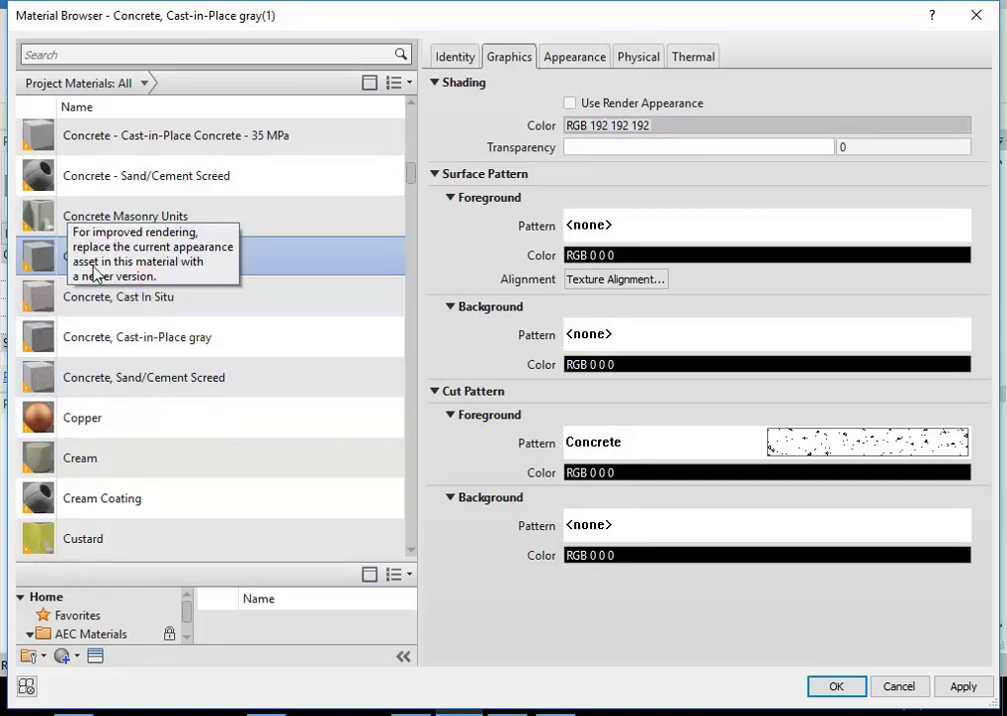
Step: Duplicate Concrete Paved's appearance asset, then assign the material to the Ground Level Floor type and apply that type to the selected floor
{"action": "left_click", "coordinate": [575, 58]}
{"action": "right_click", "coordinate": [582, 62]}
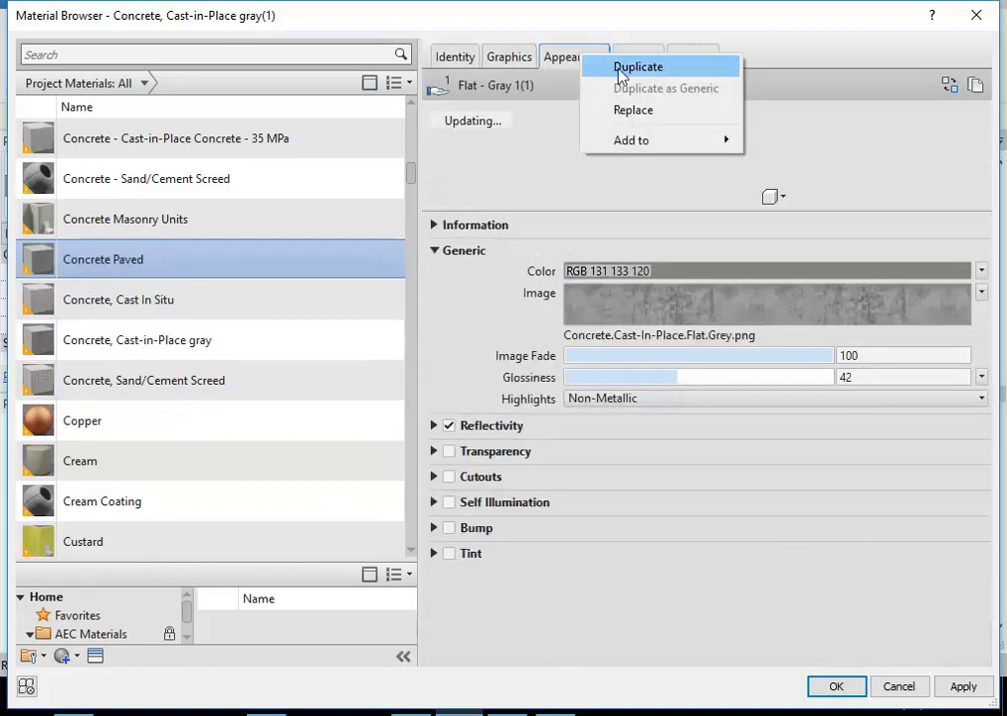
{"action": "left_click", "coordinate": [602, 67]}
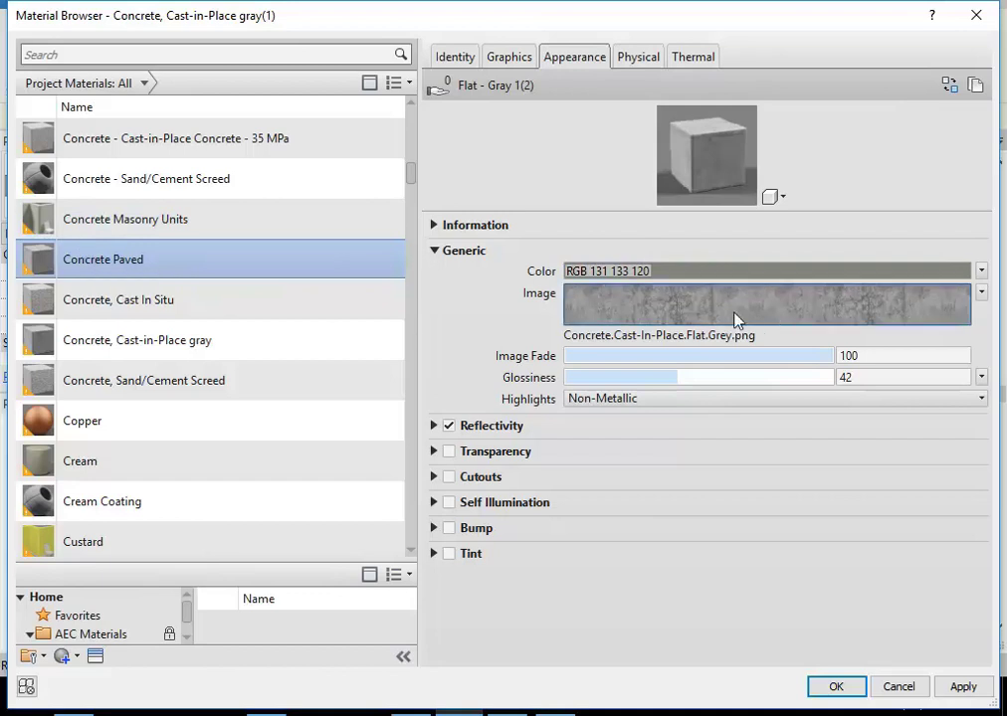
{"action": "mouse_move", "coordinate": [735, 321]}
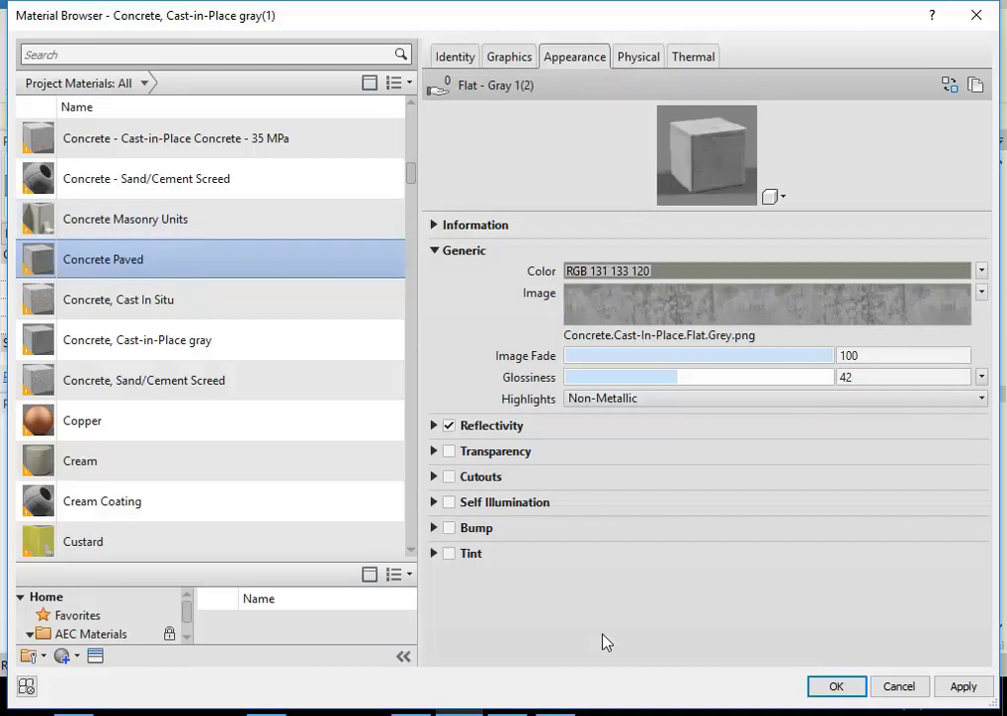
{"action": "left_click", "coordinate": [818, 685]}
{"action": "left_click", "coordinate": [510, 659]}
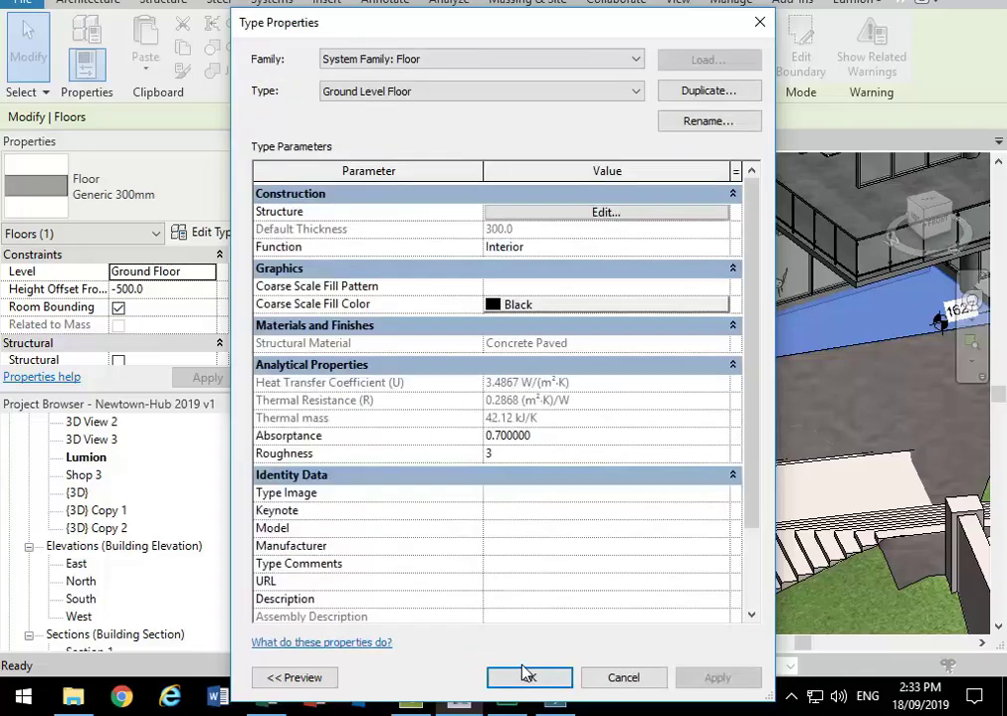
{"action": "left_click", "coordinate": [530, 679]}
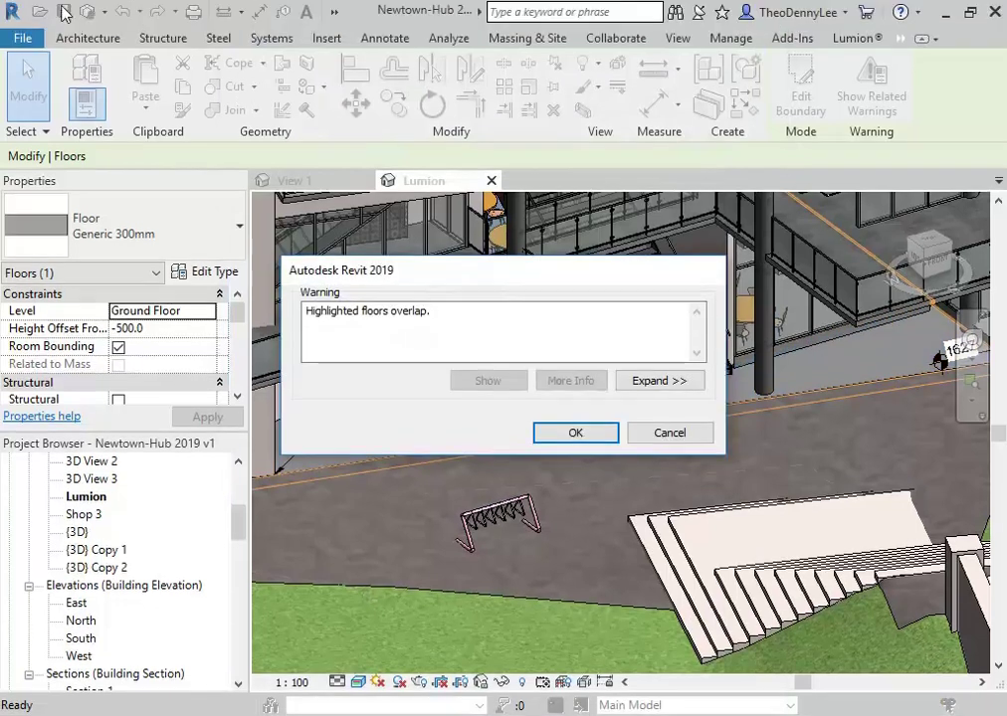
{"action": "left_click", "coordinate": [559, 434]}
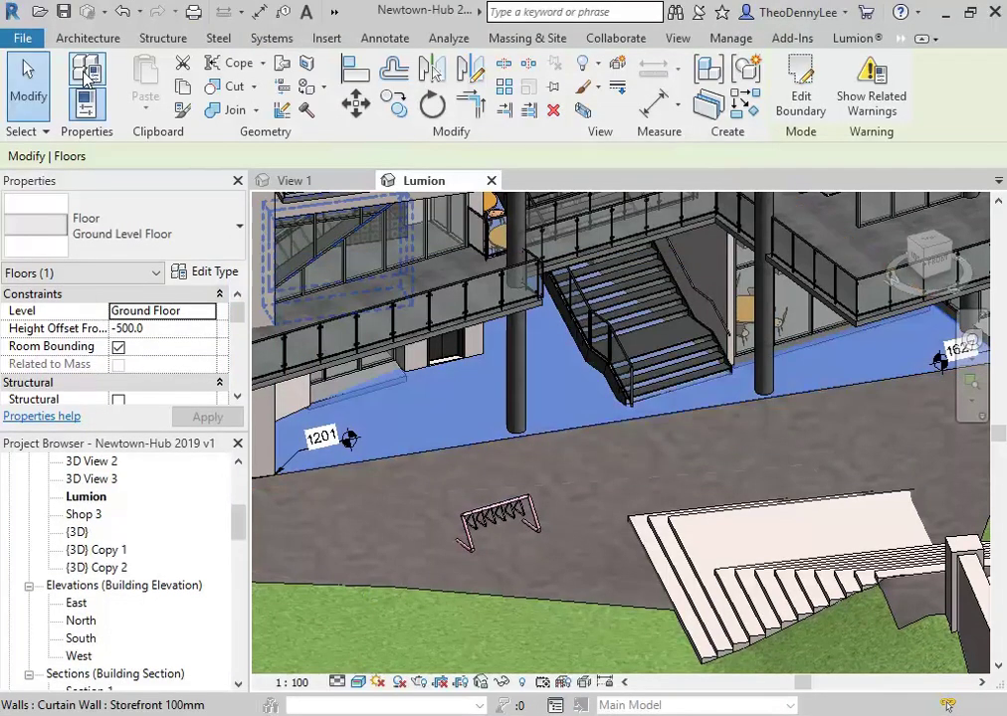
Step: Save the project and export the Lumion view as a COLLADA file, overwriting Newtown-Hub 2019 v1
{"action": "left_click", "coordinate": [63, 12]}
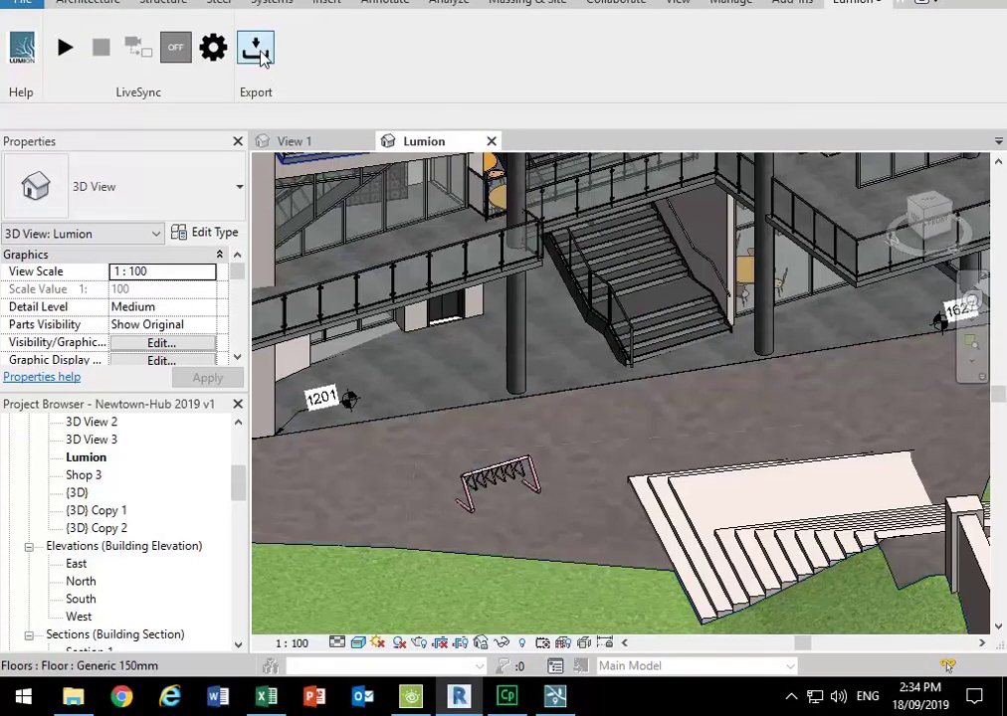
{"action": "left_click", "coordinate": [257, 52]}
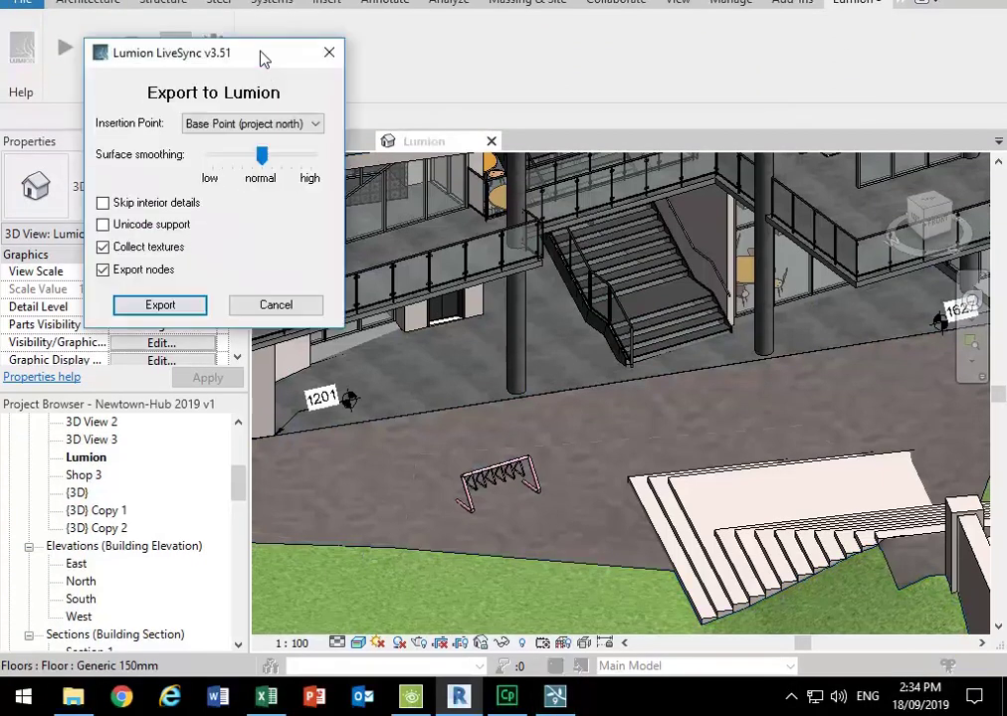
{"action": "left_click", "coordinate": [162, 303]}
{"action": "left_click", "coordinate": [265, 159]}
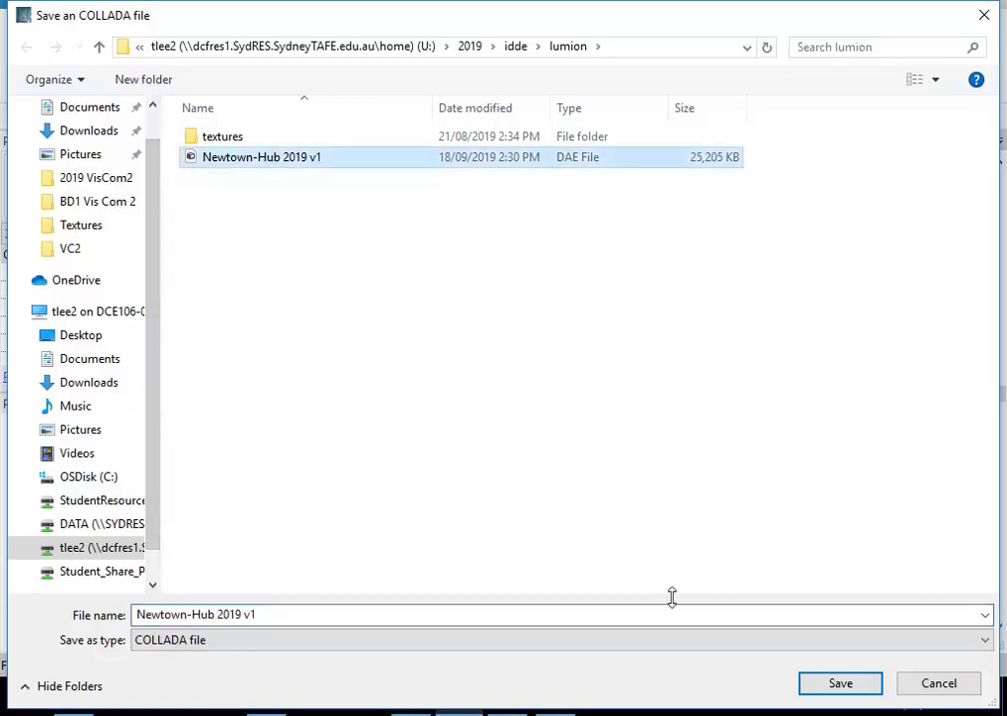
{"action": "left_click", "coordinate": [836, 685]}
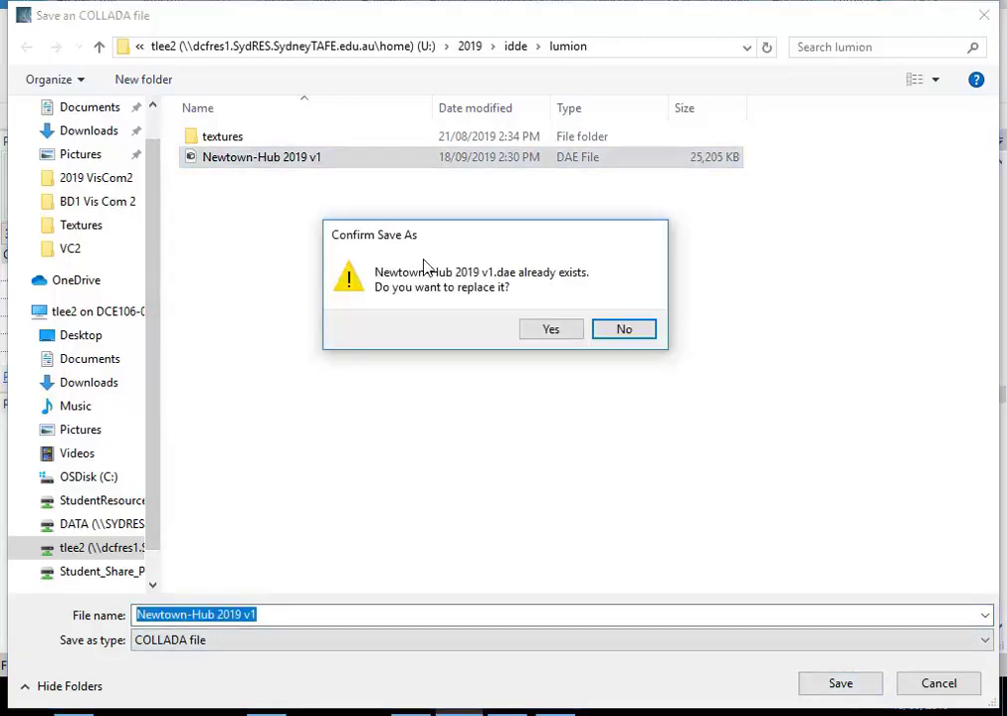
{"action": "left_click", "coordinate": [539, 329]}
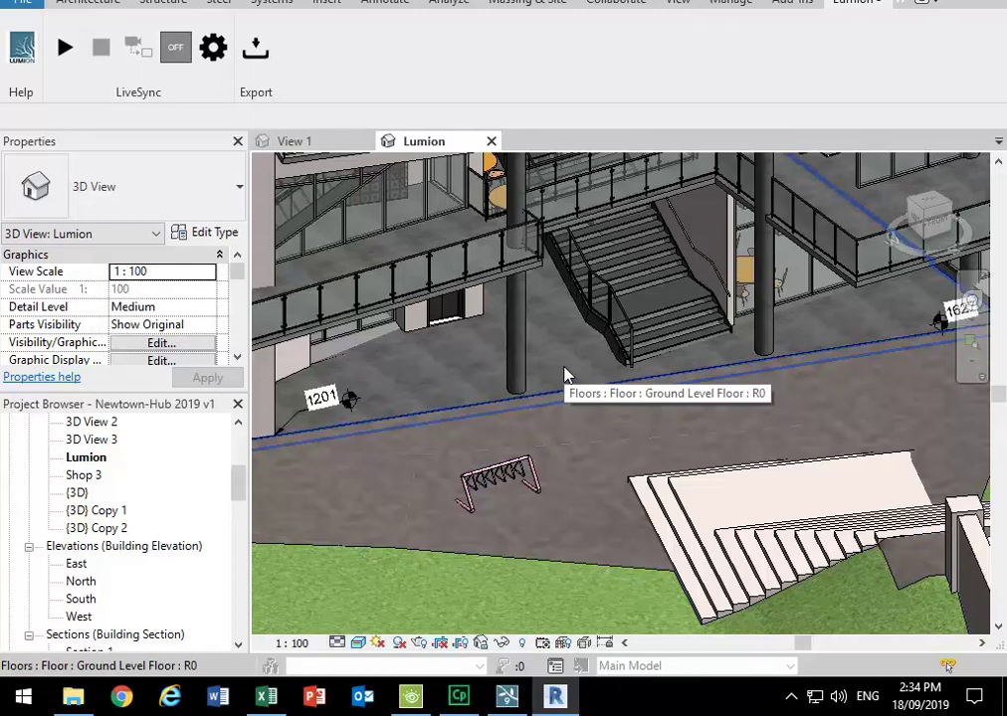
Step: Switch to Lumion, select the Newtown-Hub 2019 v1 model near the entrance stairs, and reload it from the updated DAE file
{"action": "left_click", "coordinate": [505, 702]}
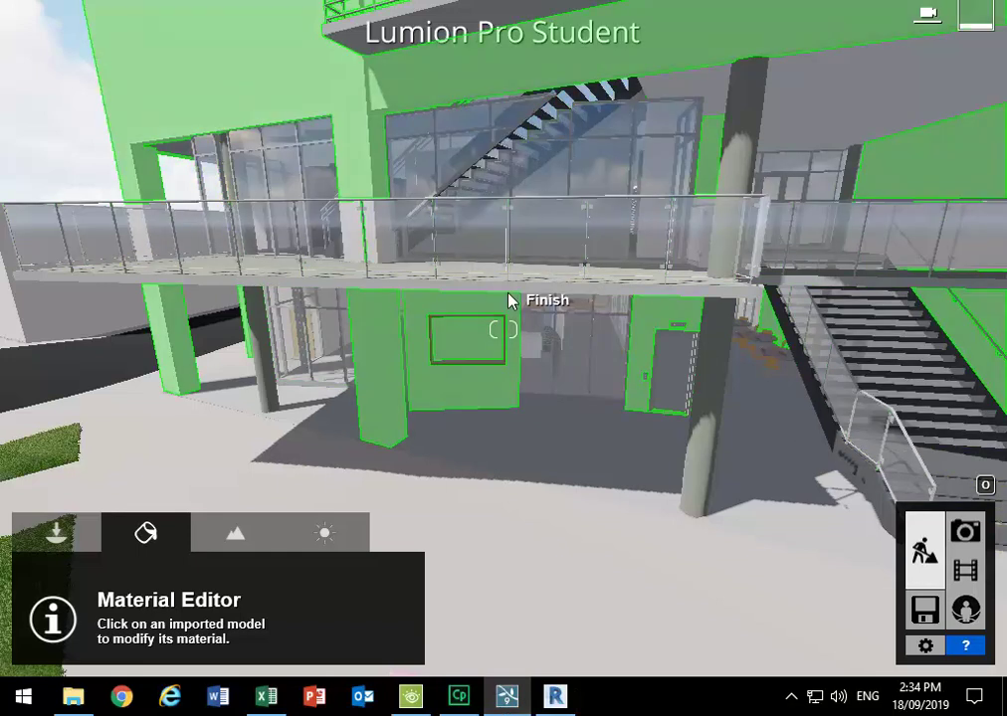
{"action": "left_click", "coordinate": [84, 540]}
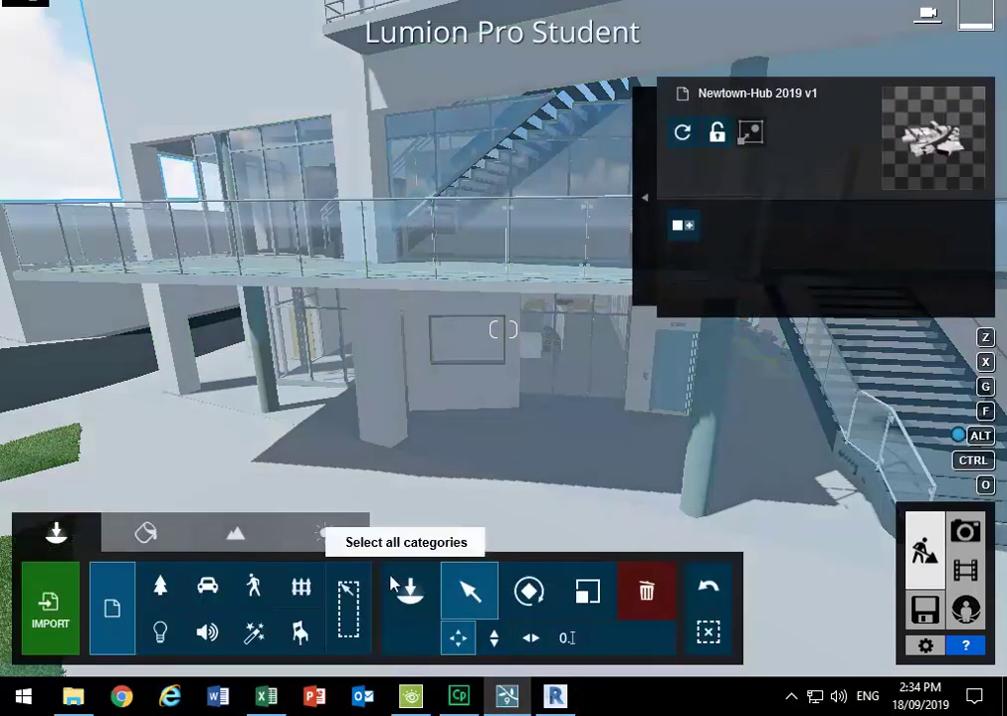
{"action": "left_click", "coordinate": [471, 594]}
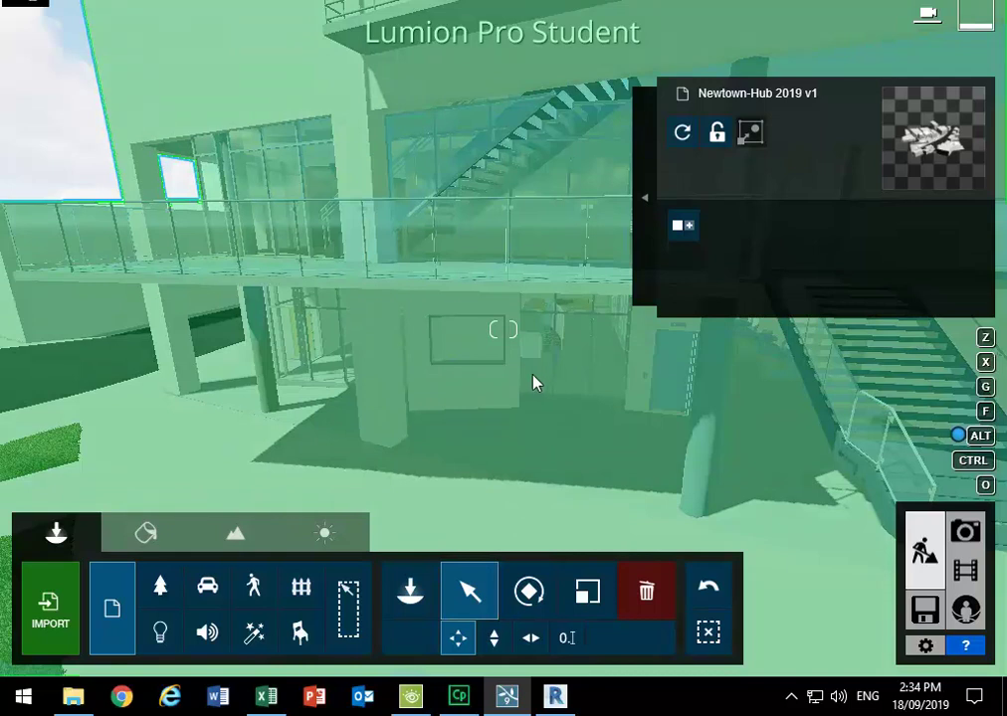
{"action": "key", "text": "d"}
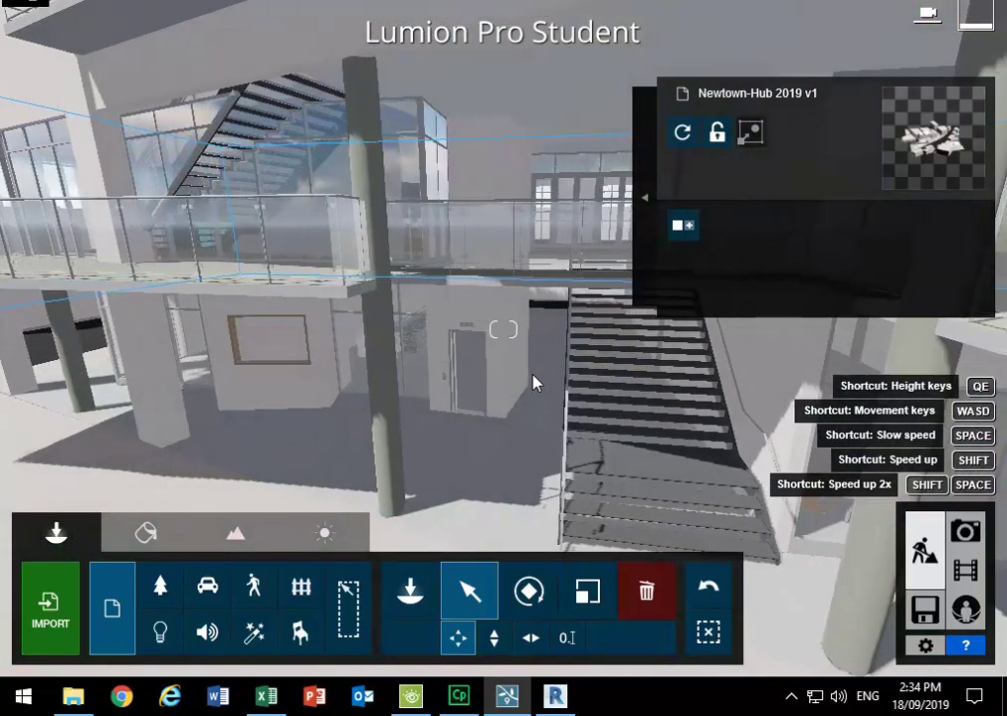
{"action": "key", "text": "s"}
{"action": "key", "text": "w"}
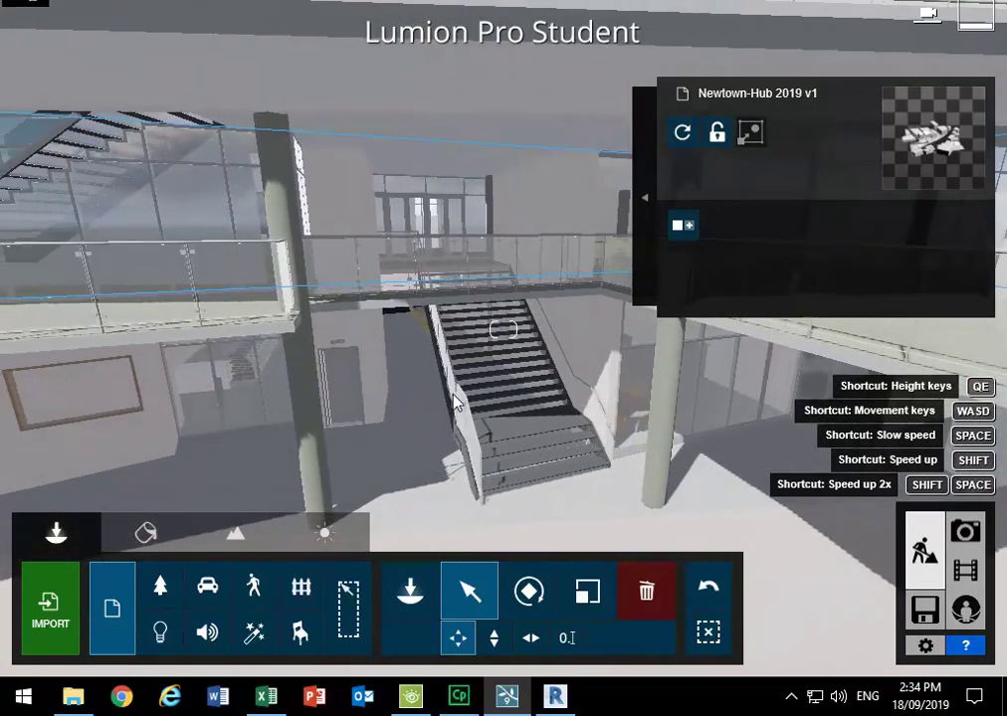
{"action": "key", "text": "s"}
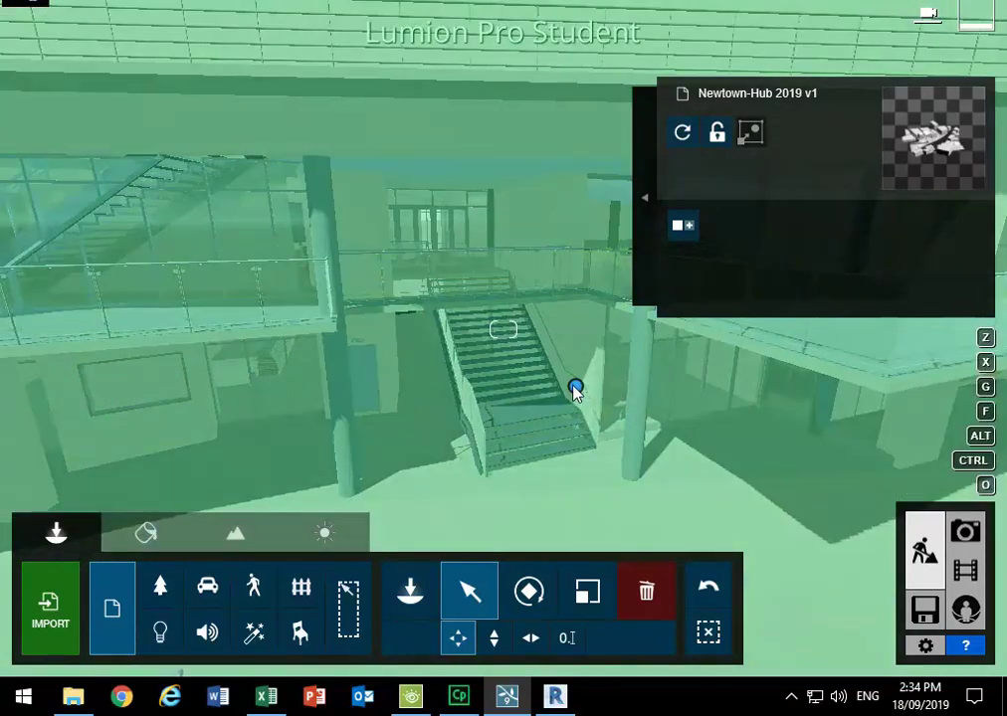
{"action": "left_click", "coordinate": [576, 390]}
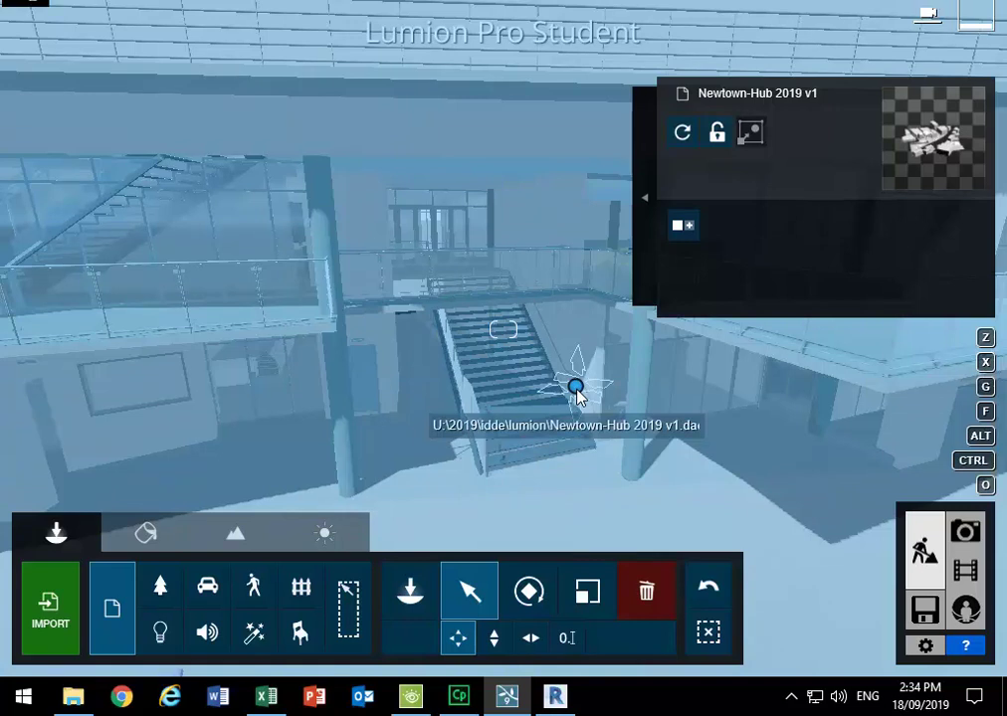
{"action": "key", "text": "ctrl"}
{"action": "key", "text": "alt"}
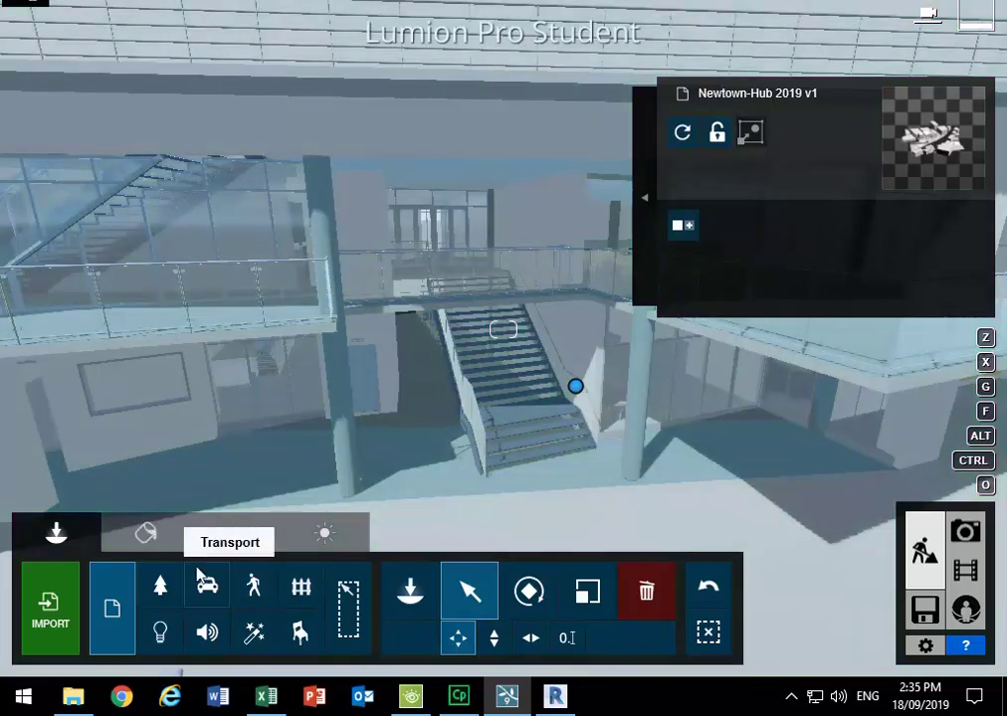
Step: Select the ground floor's Concrete Paved material in the Material Editor and show the Outdoor brick materials
{"action": "left_click", "coordinate": [145, 535]}
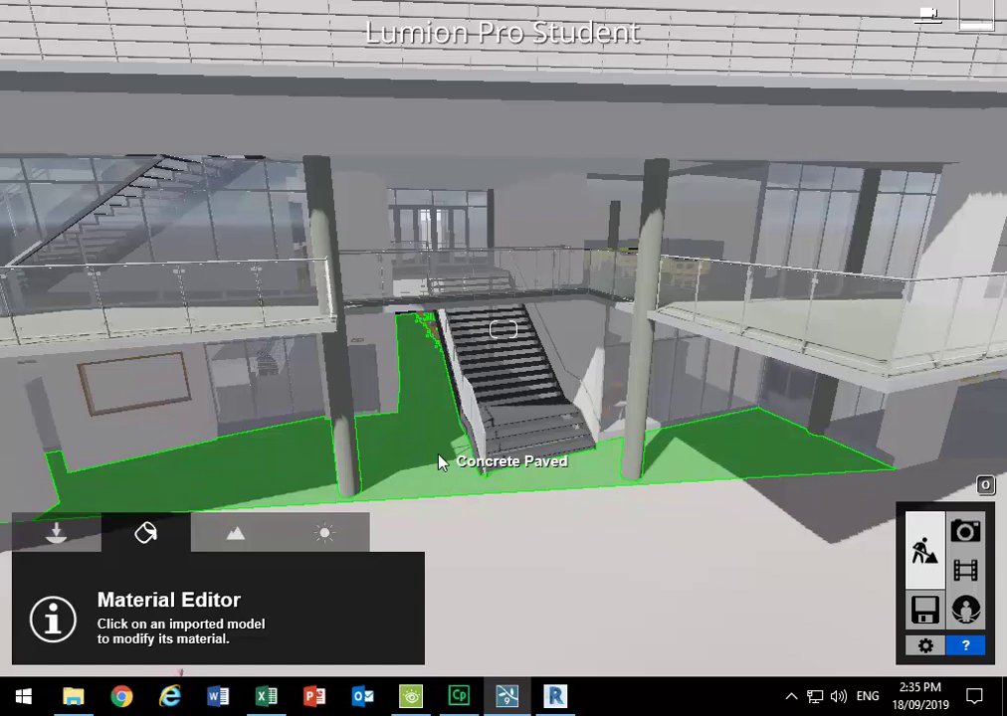
{"action": "left_click", "coordinate": [441, 464]}
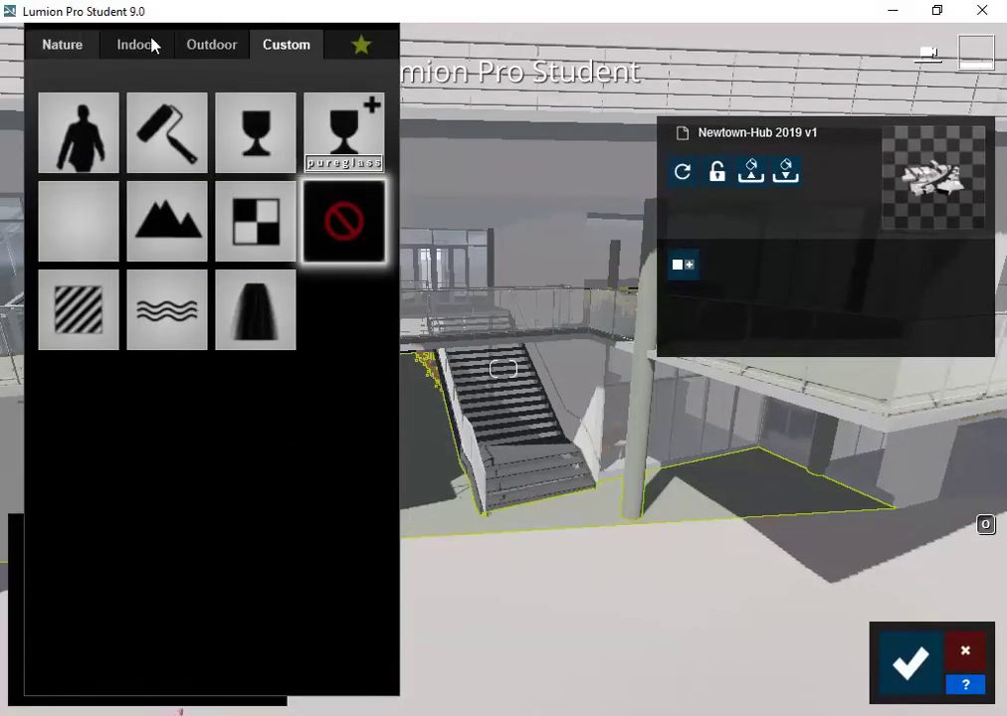
{"action": "left_click", "coordinate": [212, 52]}
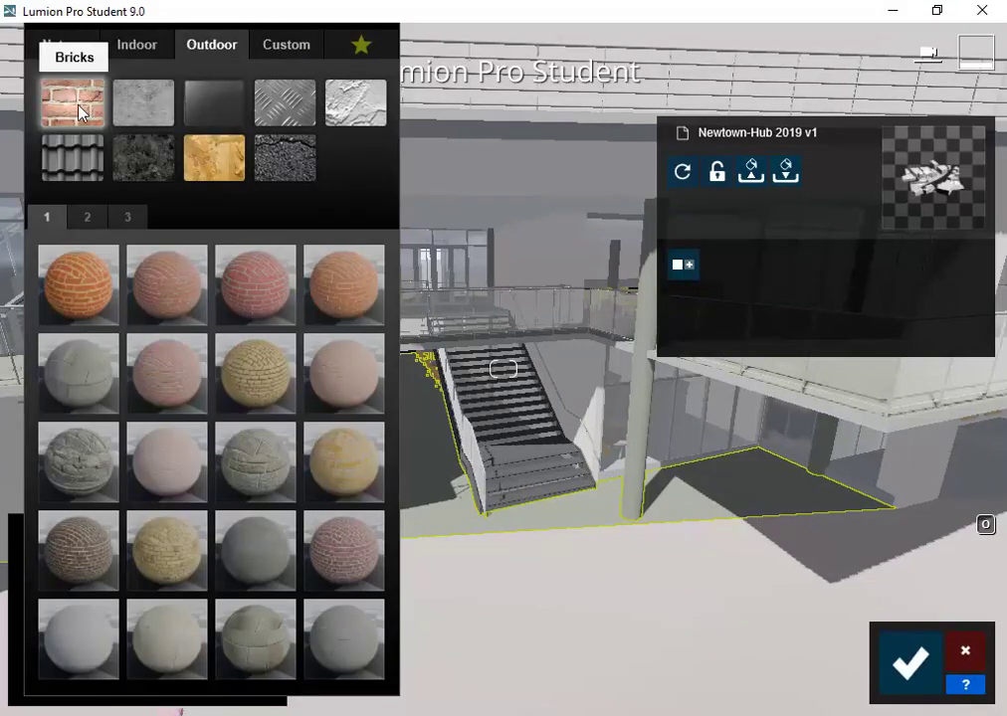
{"action": "left_click", "coordinate": [252, 460]}
{"action": "key", "text": "w"}
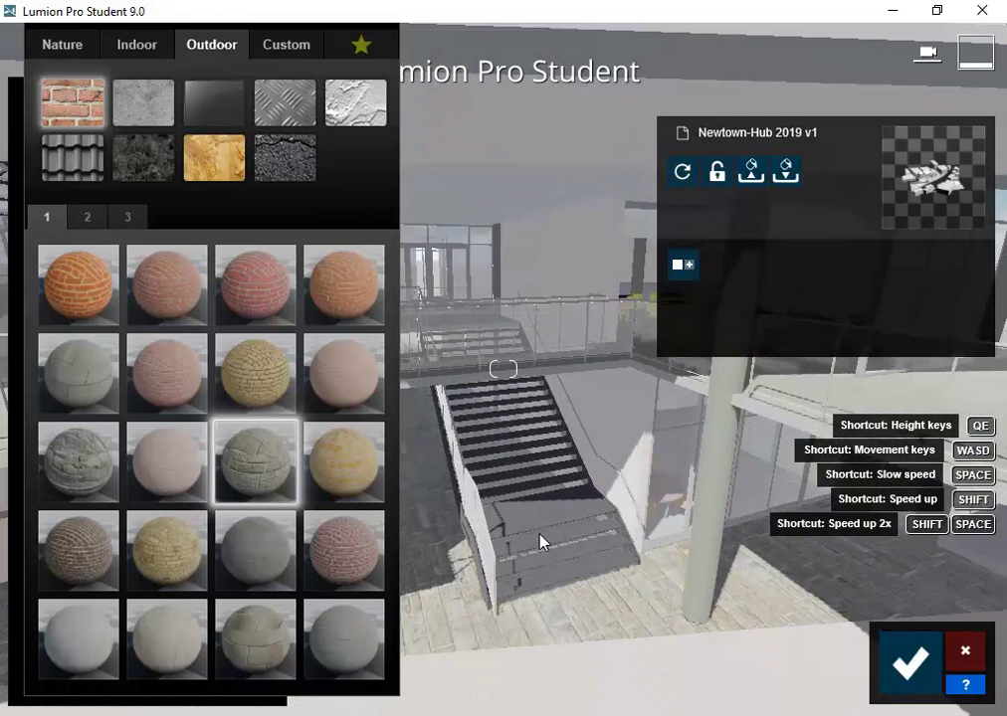
{"action": "key", "text": "e"}
{"action": "key", "text": "a"}
{"action": "right_click_drag", "start_coordinate": [540, 536], "coordinate": [456, 453]}
{"action": "key", "text": "w"}
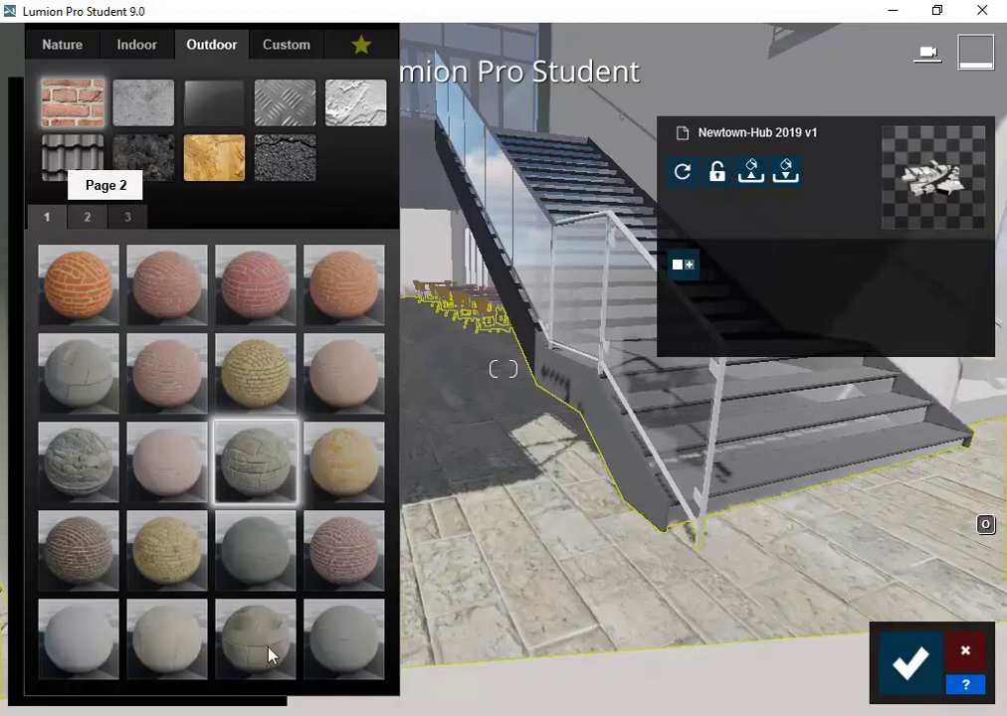
{"action": "left_click", "coordinate": [88, 217]}
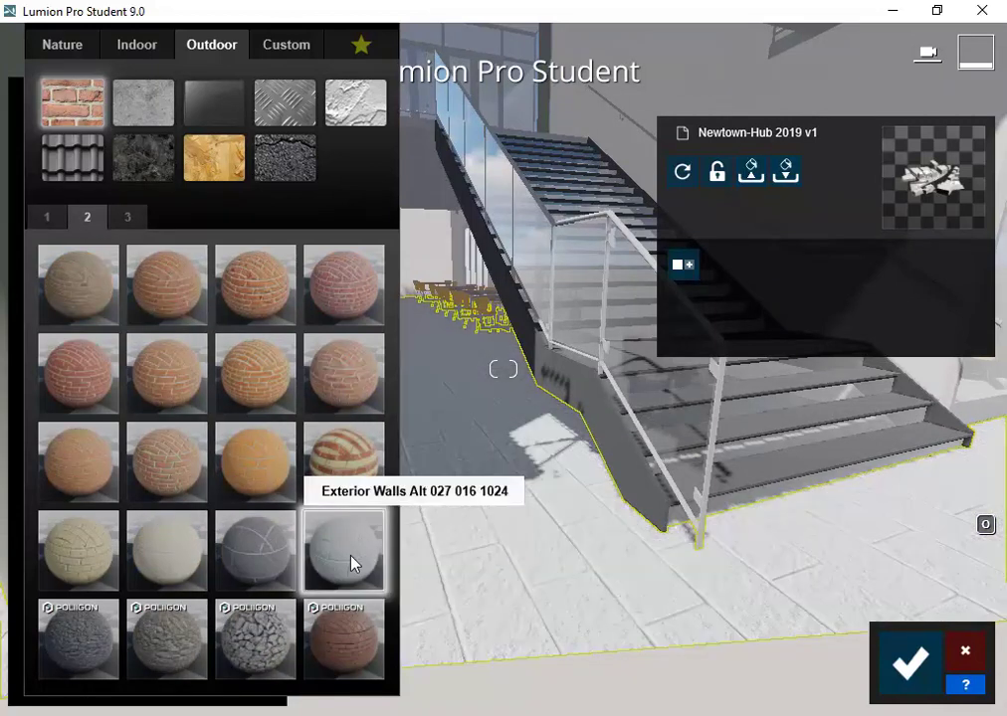
{"action": "left_click", "coordinate": [164, 562]}
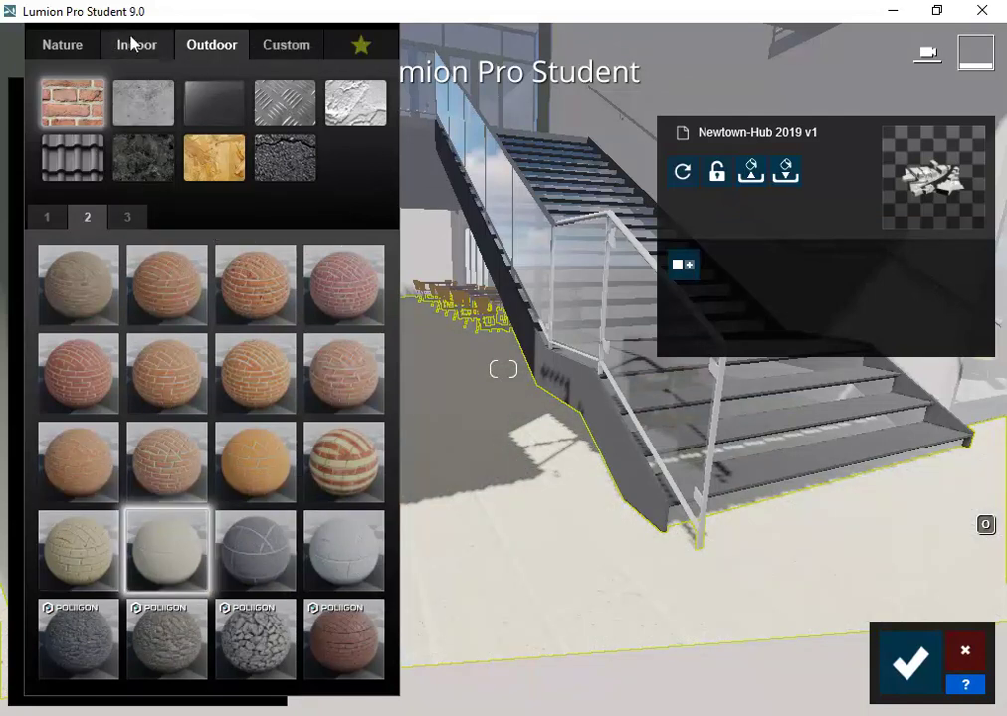
Step: Apply the outdoor concrete material Concrete 007 1024 to the Concrete Paved ground floor
{"action": "left_click", "coordinate": [128, 117]}
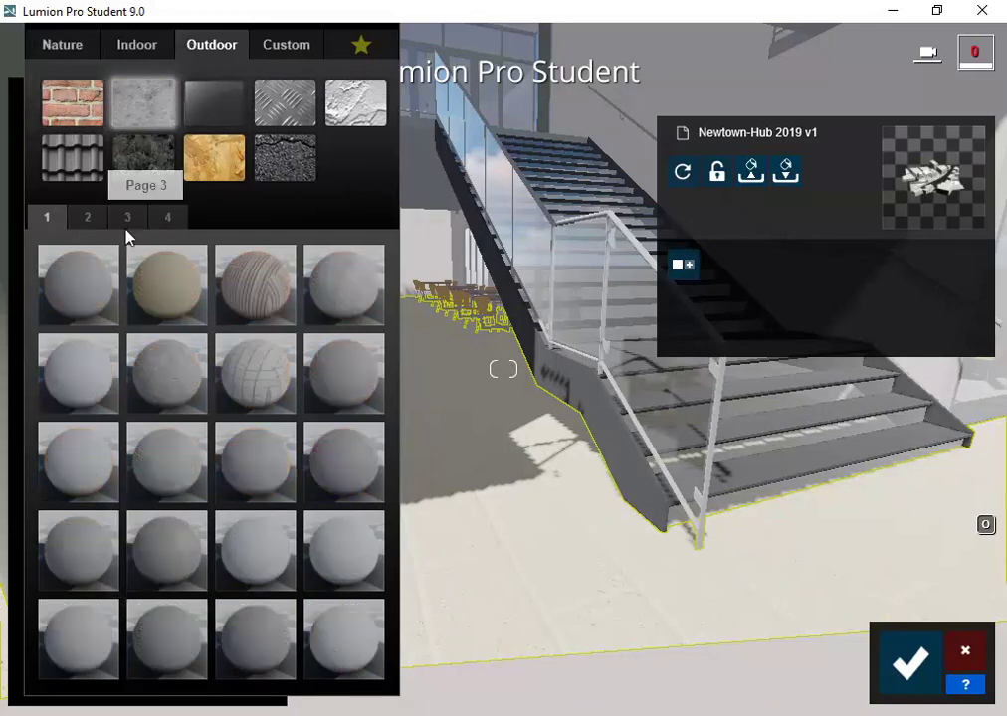
{"action": "left_click", "coordinate": [254, 380]}
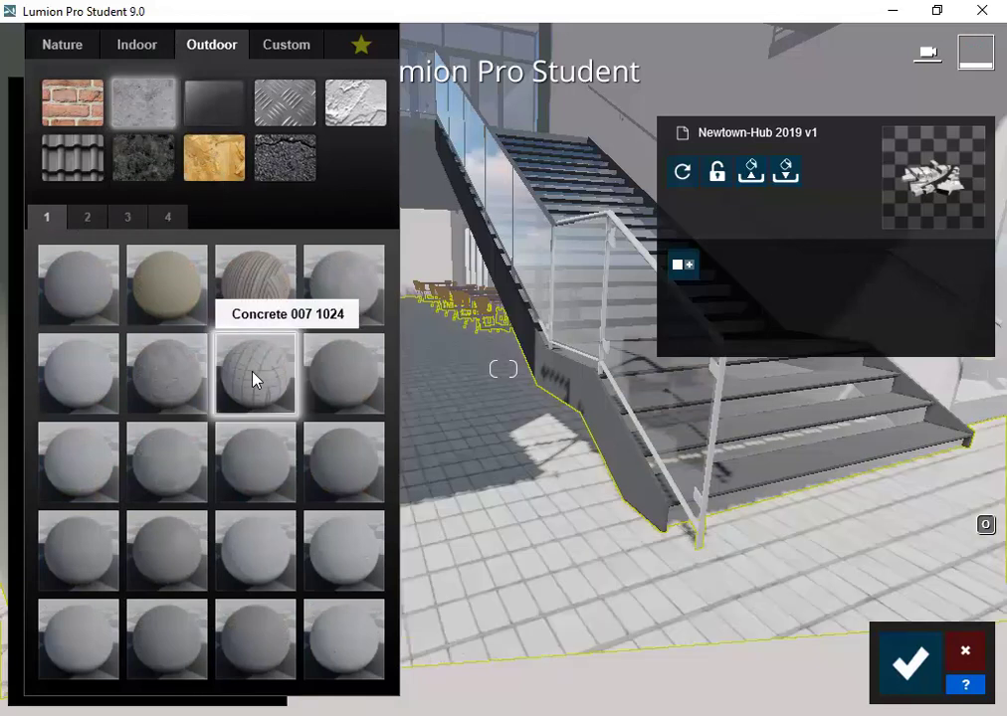
Step: Try Concrete 003 512x1024, Polii Concrete 04 2k, Polii Concrete 14 2k and Polii Concrete 16 2k on the ground floor
{"action": "left_click", "coordinate": [258, 297]}
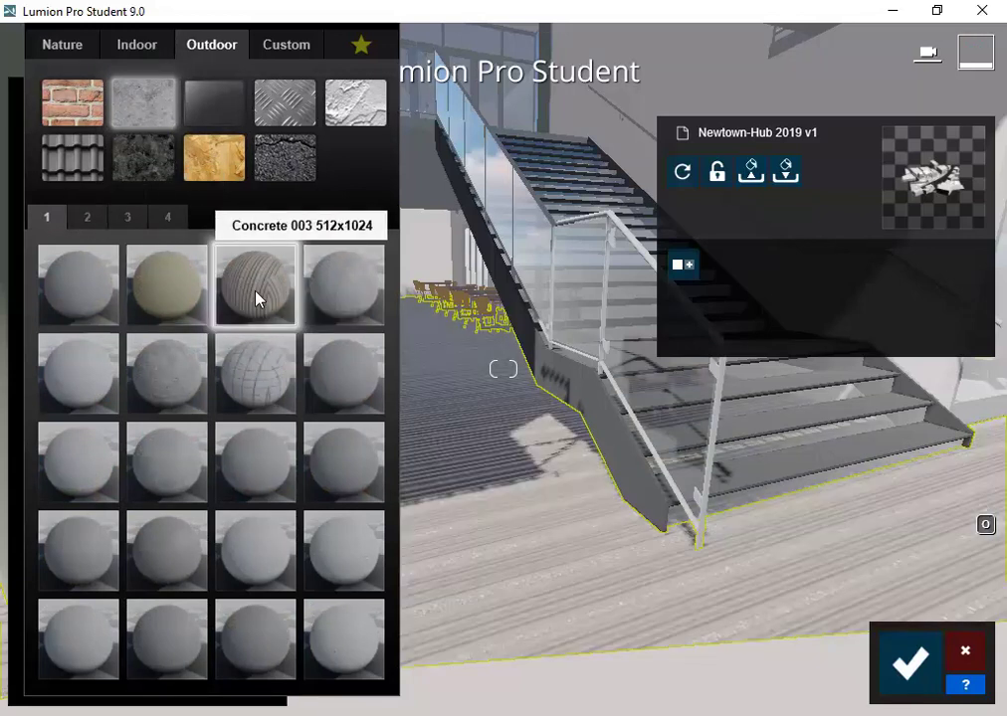
{"action": "left_click", "coordinate": [97, 221]}
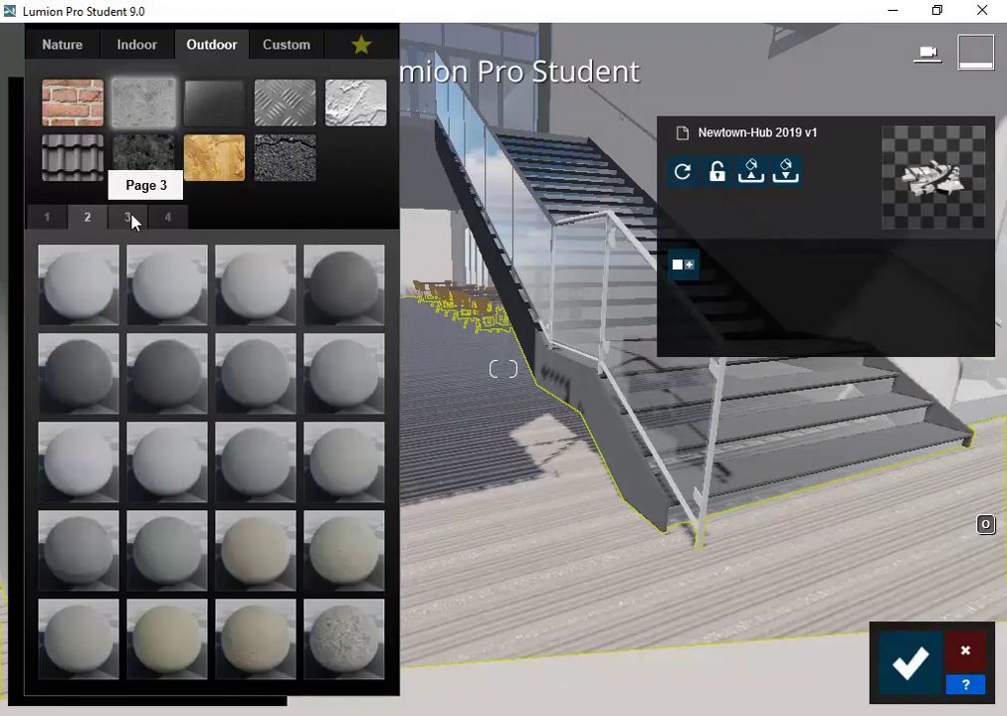
{"action": "left_click", "coordinate": [132, 221]}
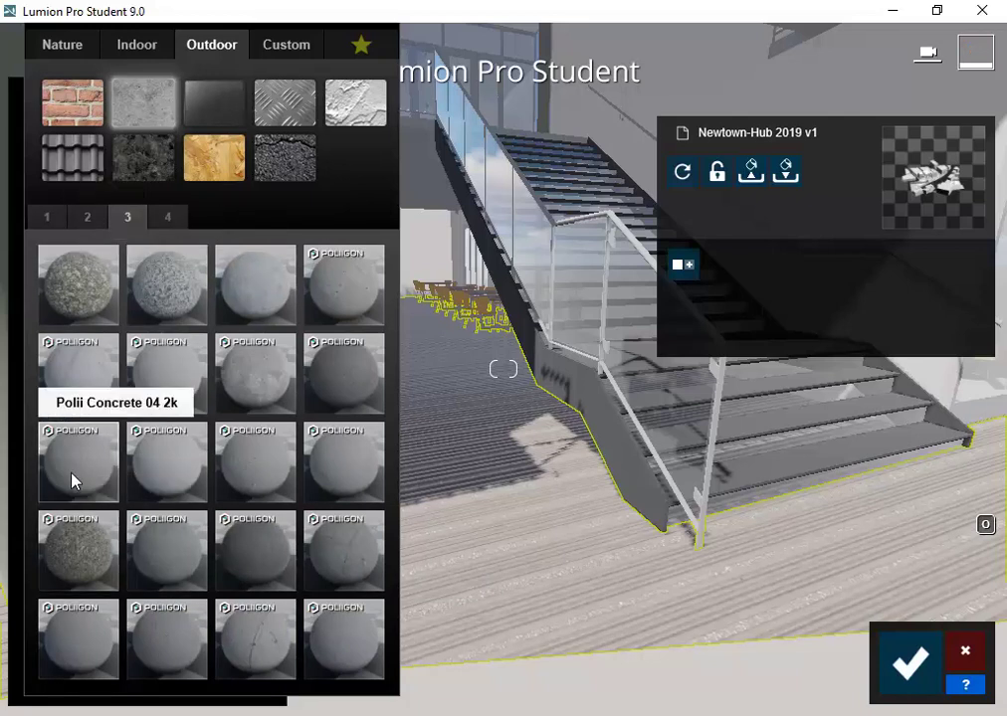
{"action": "left_click", "coordinate": [72, 482]}
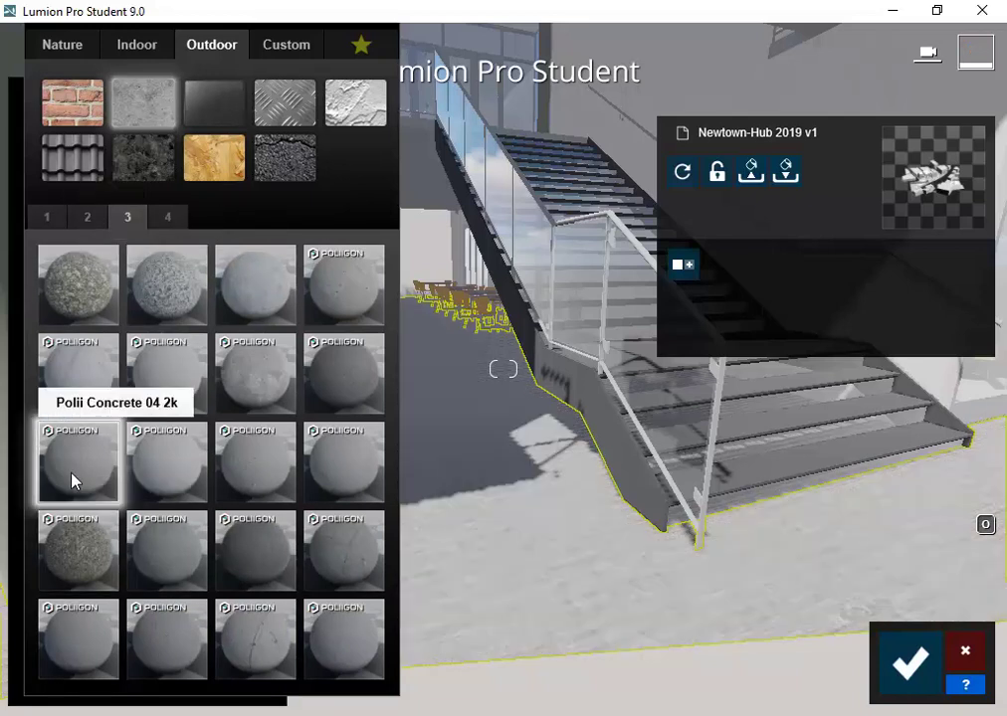
{"action": "left_click", "coordinate": [179, 467]}
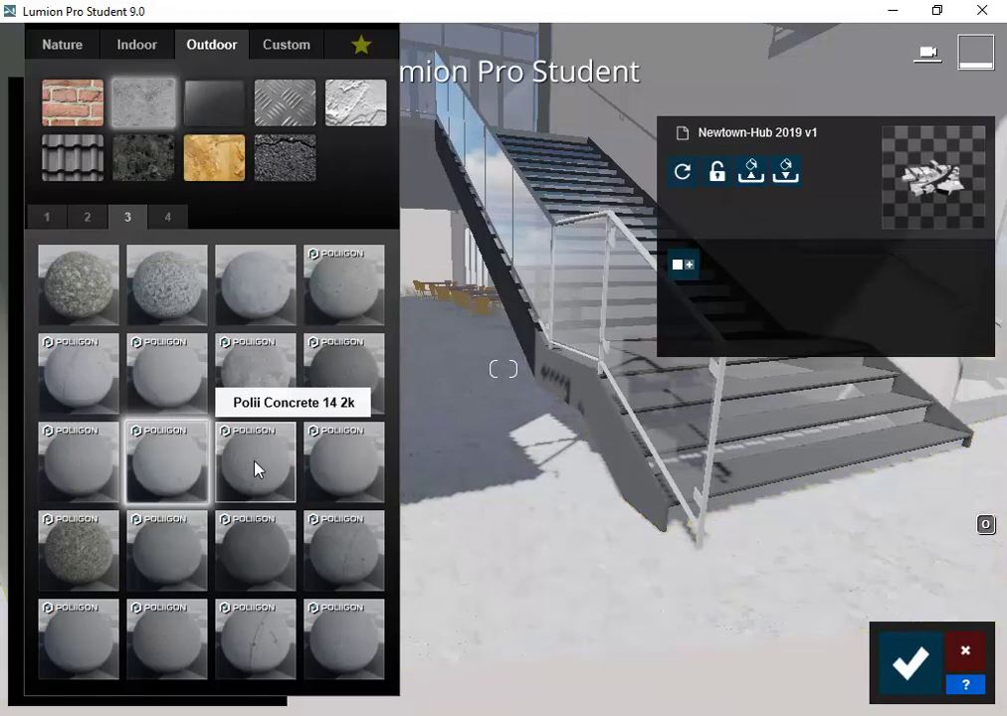
{"action": "left_click", "coordinate": [257, 466]}
{"action": "left_click", "coordinate": [362, 481]}
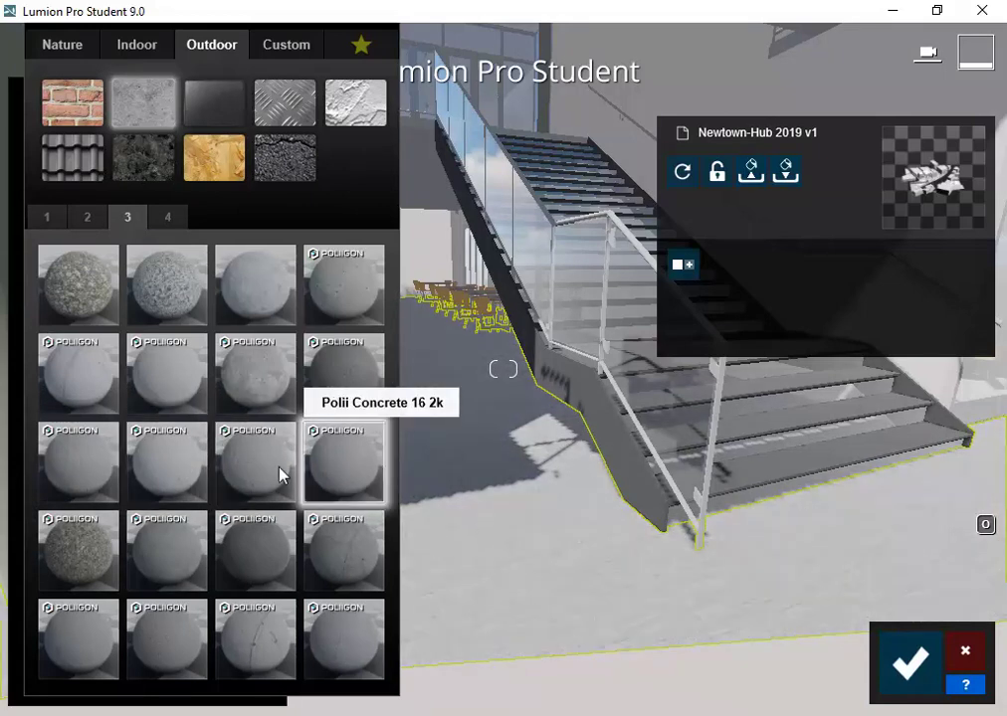
Step: Apply the cracked Poliigon outdoor concrete to the ground floor, check it around the stairs, and save the material changes
{"action": "left_click", "coordinate": [269, 564]}
{"action": "left_click", "coordinate": [336, 562]}
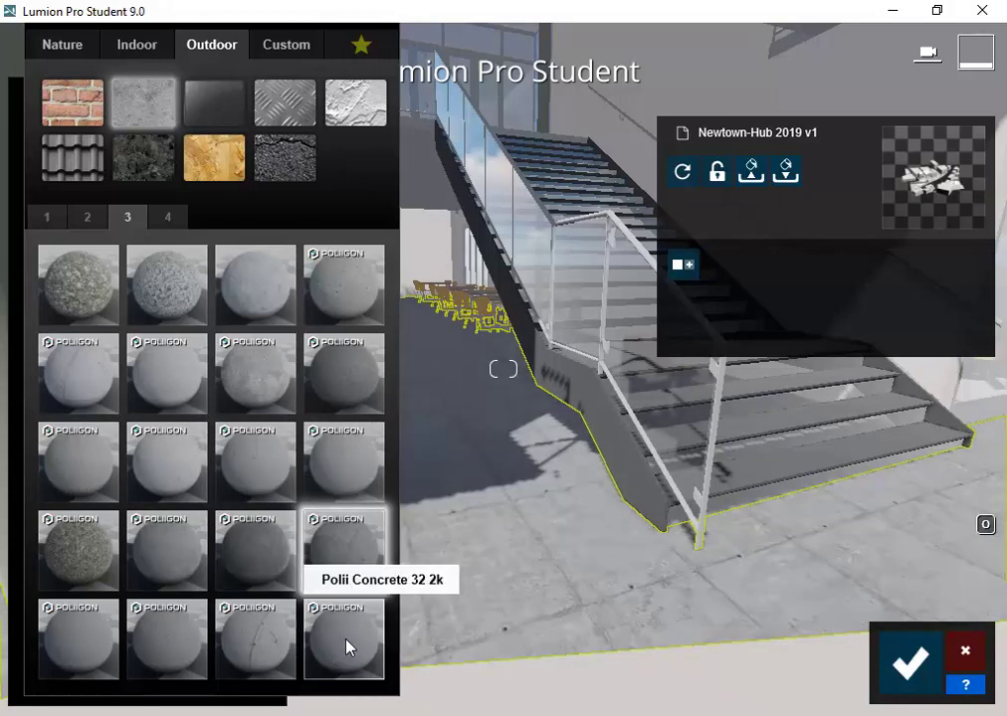
{"action": "key", "text": "s"}
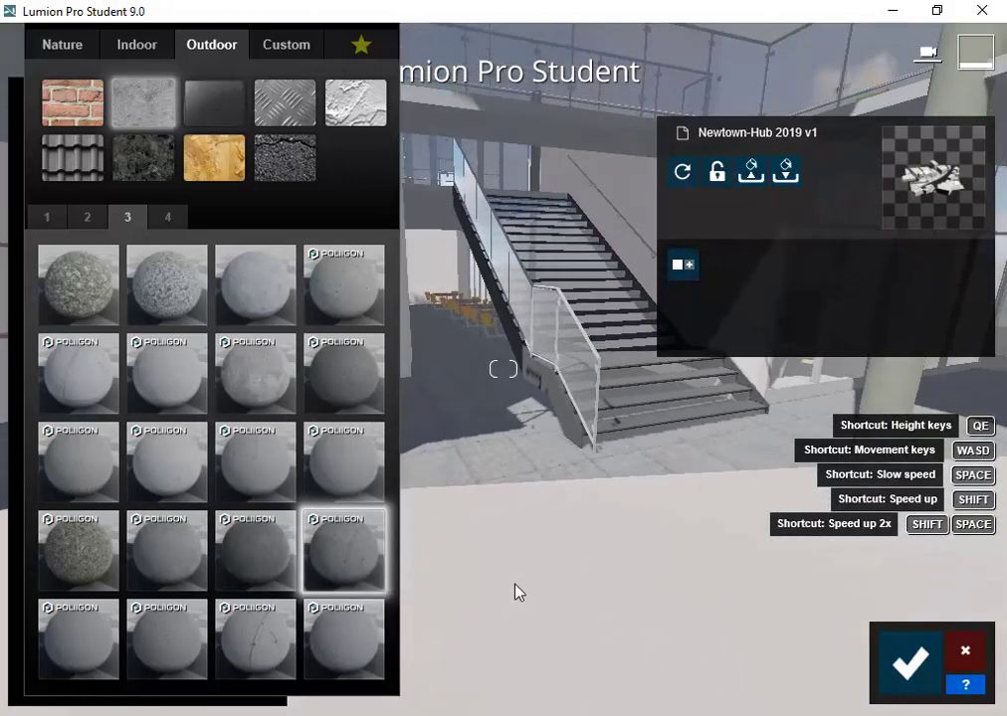
{"action": "key", "text": "q"}
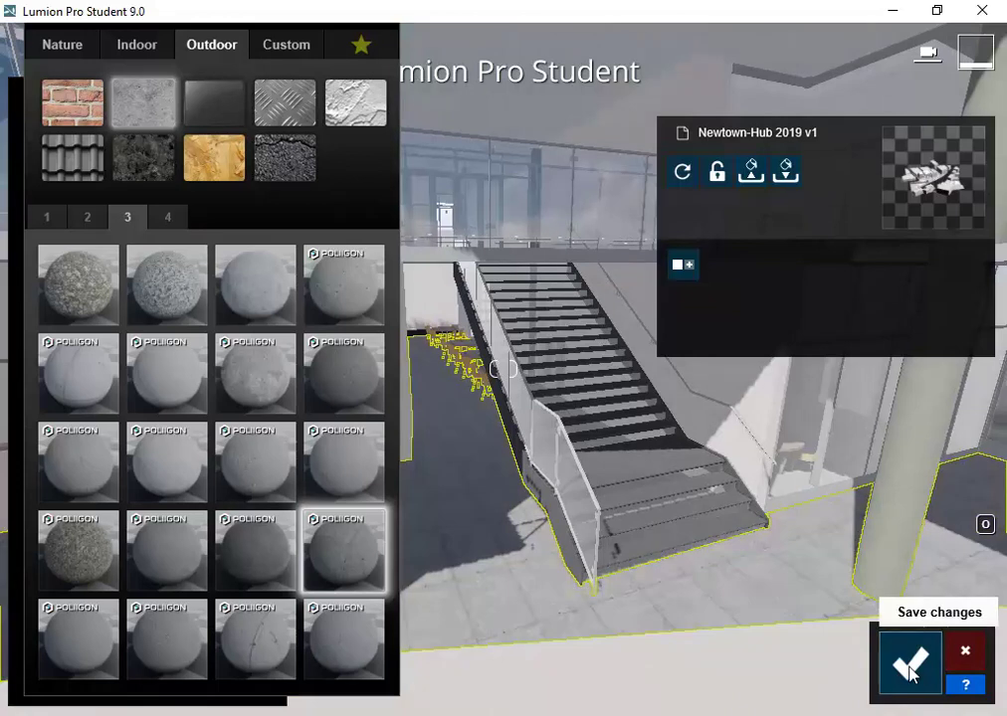
{"action": "left_click", "coordinate": [912, 671]}
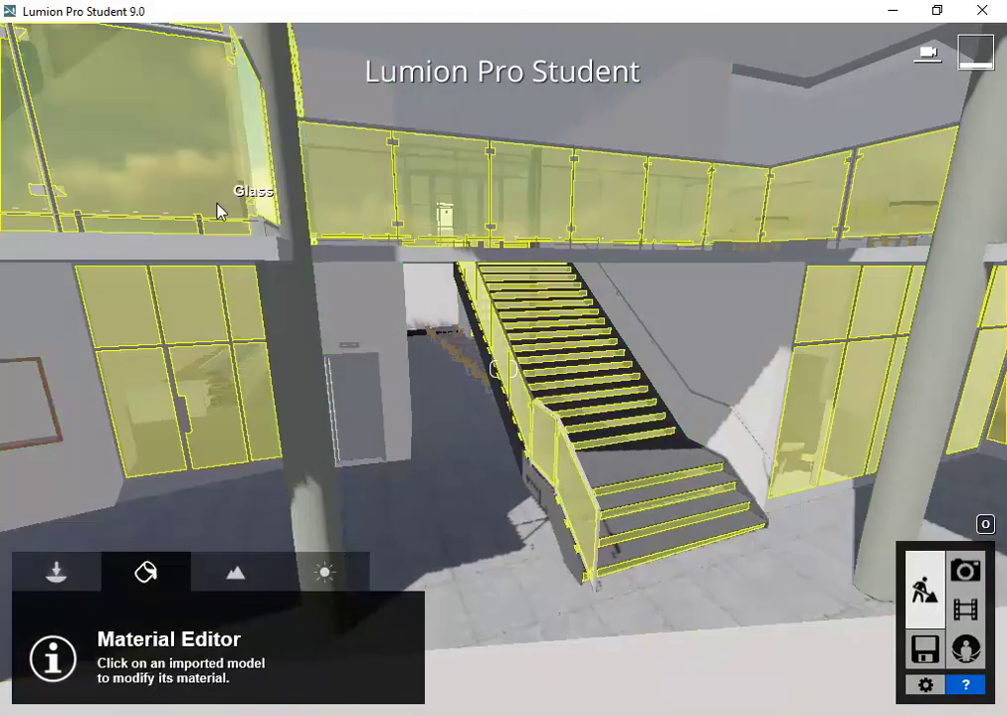
Step: Switch to placing objects and show the men in the Character Library, with the entrance stairs in view
{"action": "key", "text": "a"}
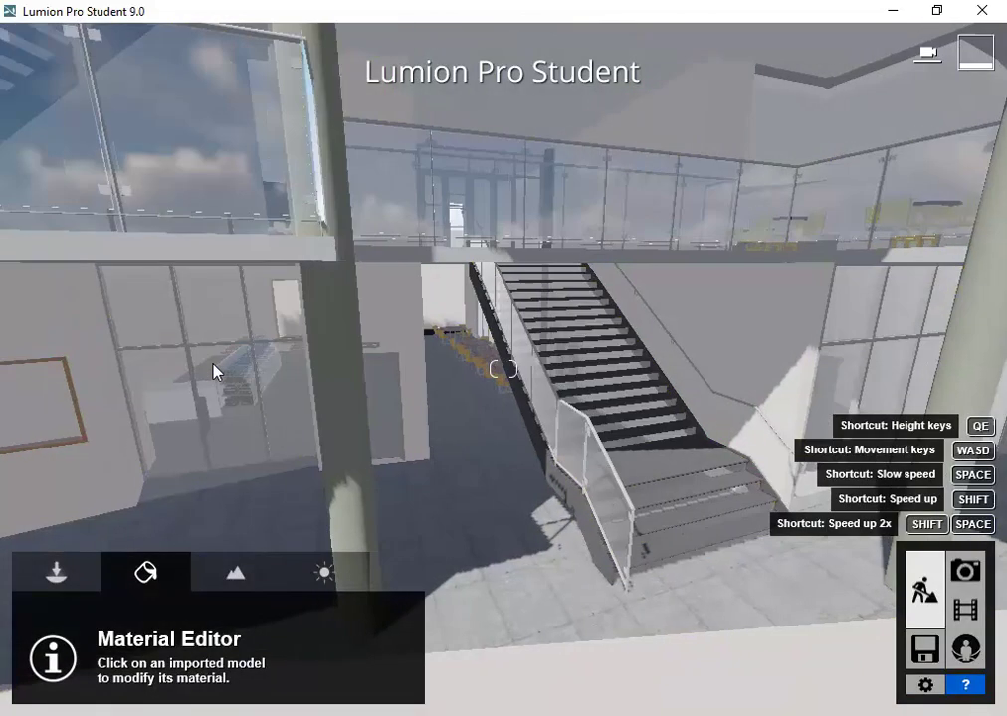
{"action": "key", "text": "d"}
{"action": "key", "text": "s"}
{"action": "key", "text": "a"}
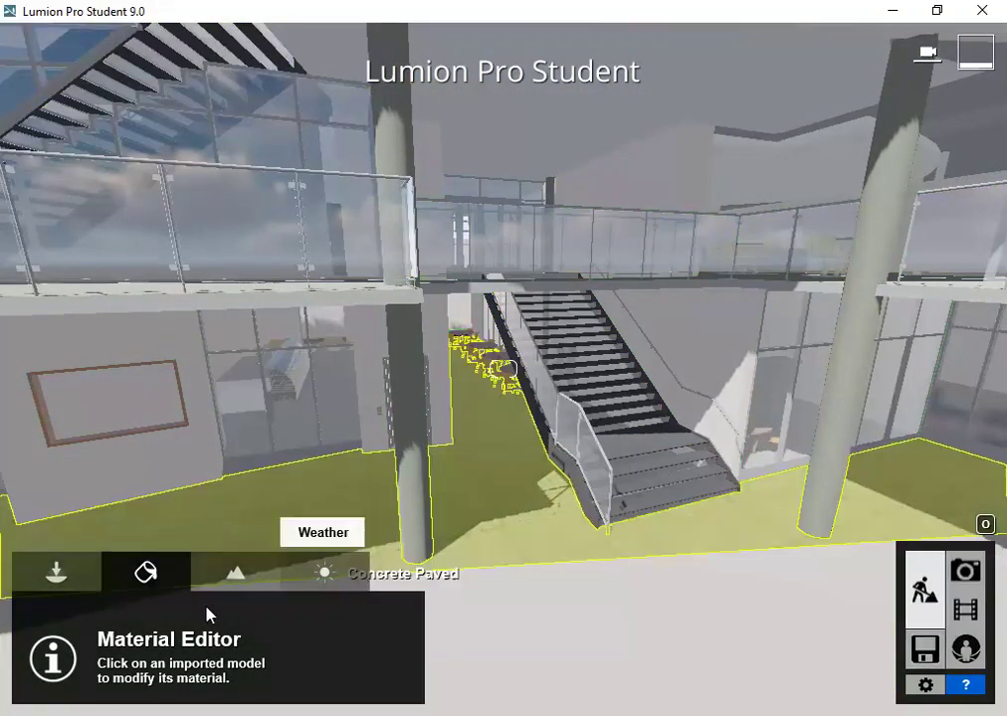
{"action": "left_click", "coordinate": [58, 575]}
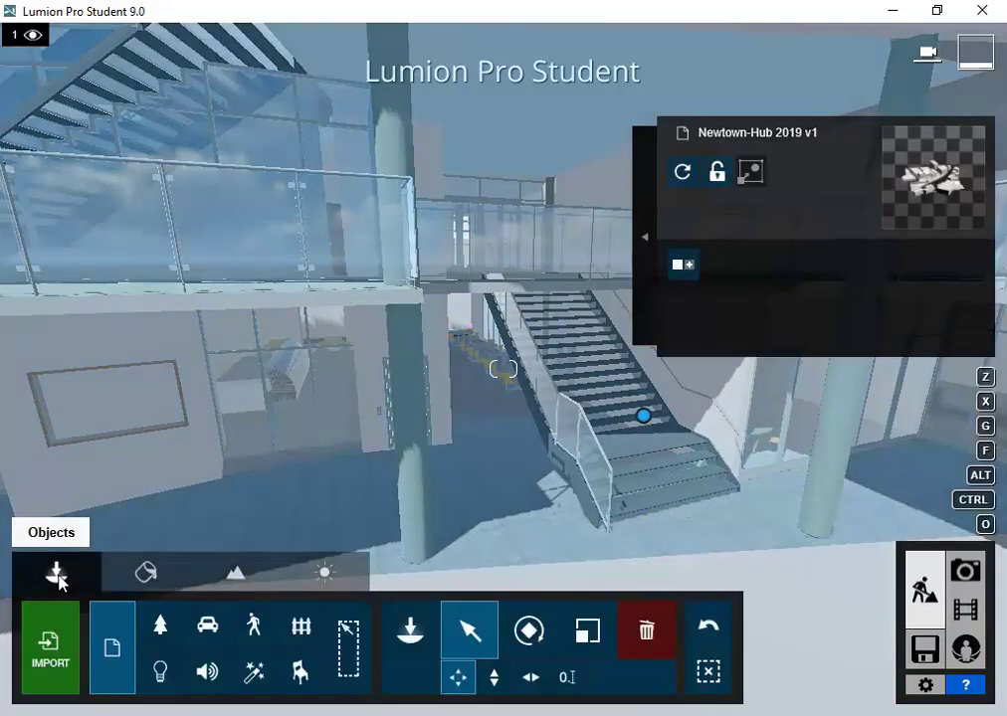
{"action": "left_click", "coordinate": [254, 625]}
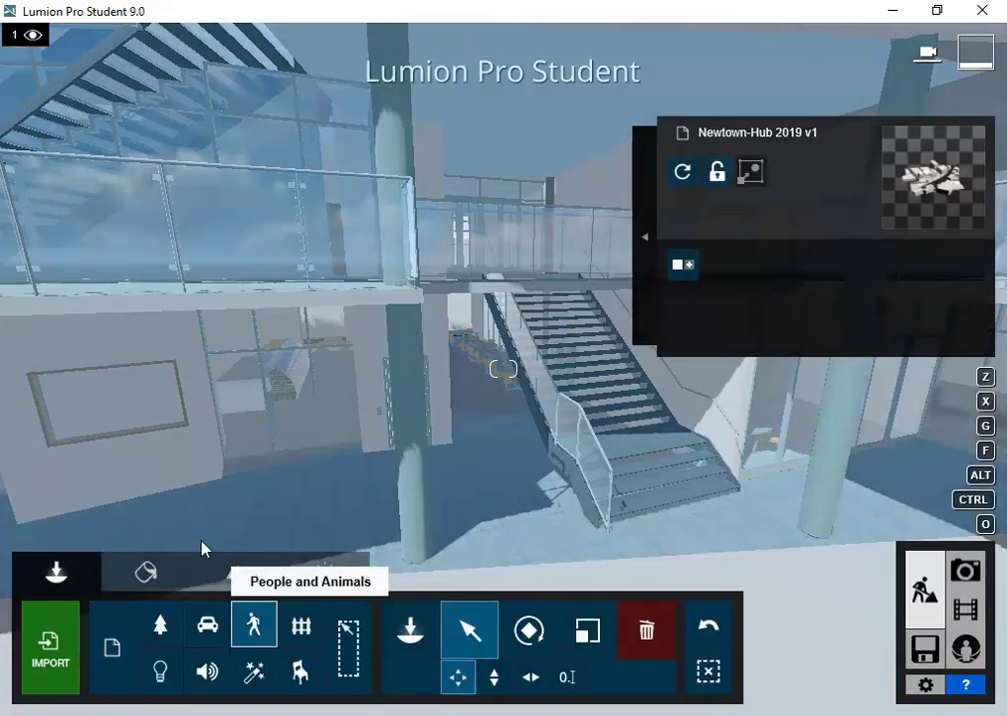
{"action": "left_click", "coordinate": [410, 628]}
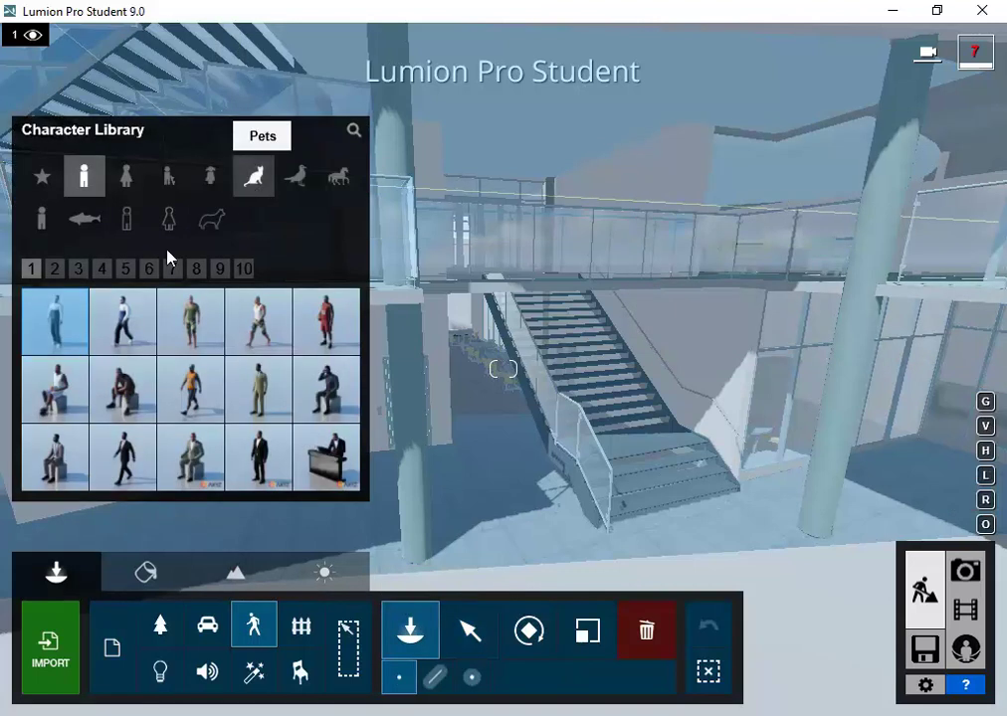
Step: Place the standing man in a dark jacket and red checked shirt on the paved floor beside the stairs, viewing him close up
{"action": "left_click", "coordinate": [55, 270]}
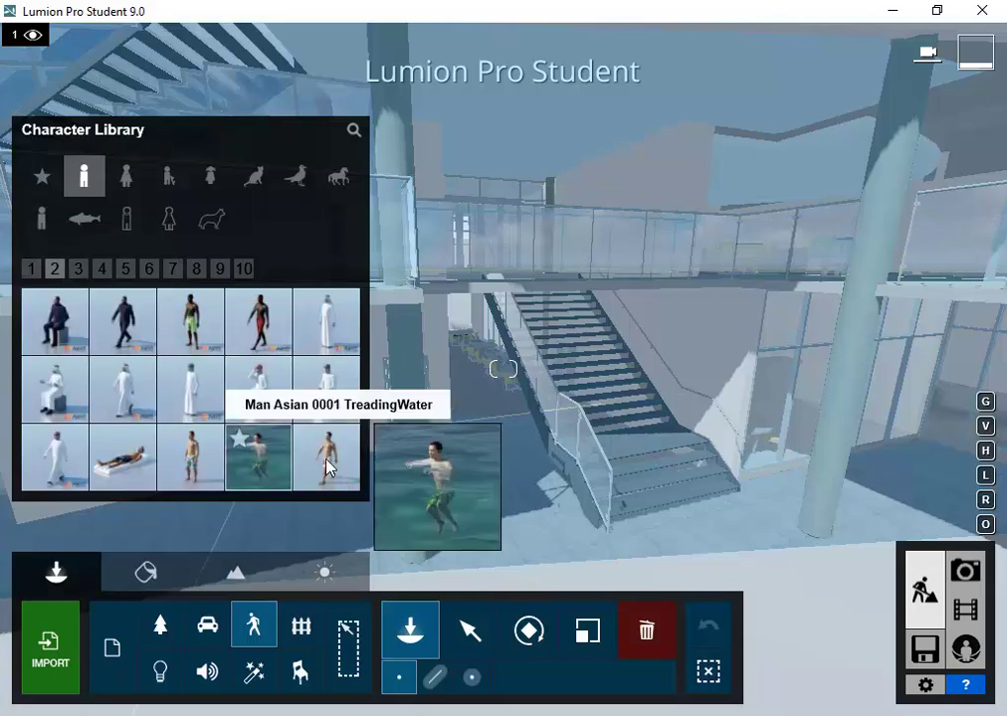
{"action": "left_click", "coordinate": [30, 269]}
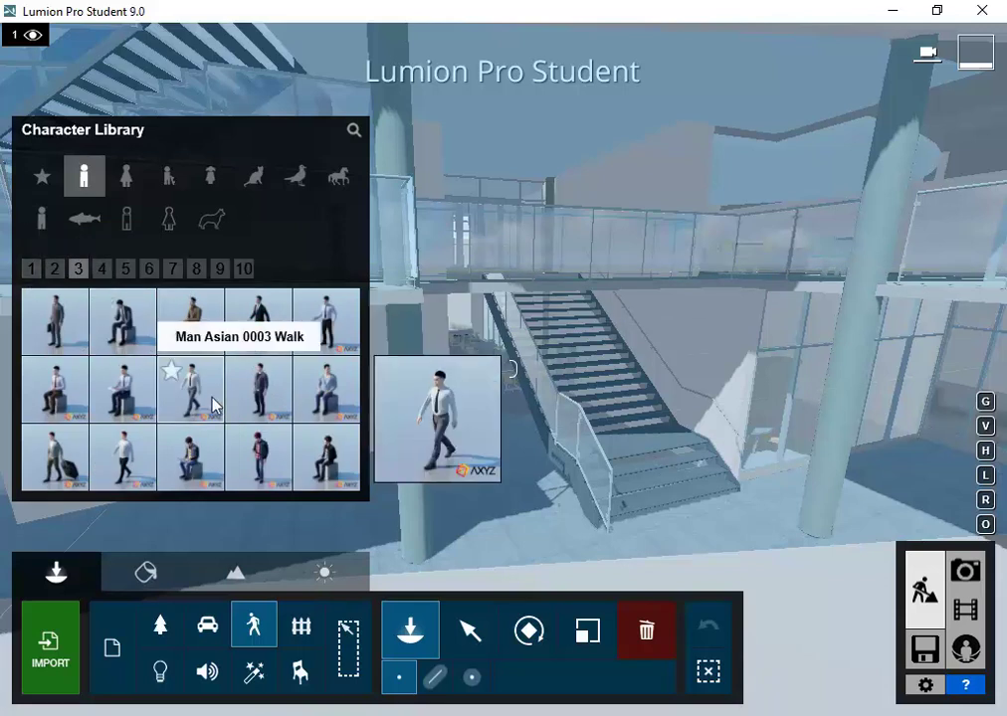
{"action": "mouse_move", "coordinate": [264, 398]}
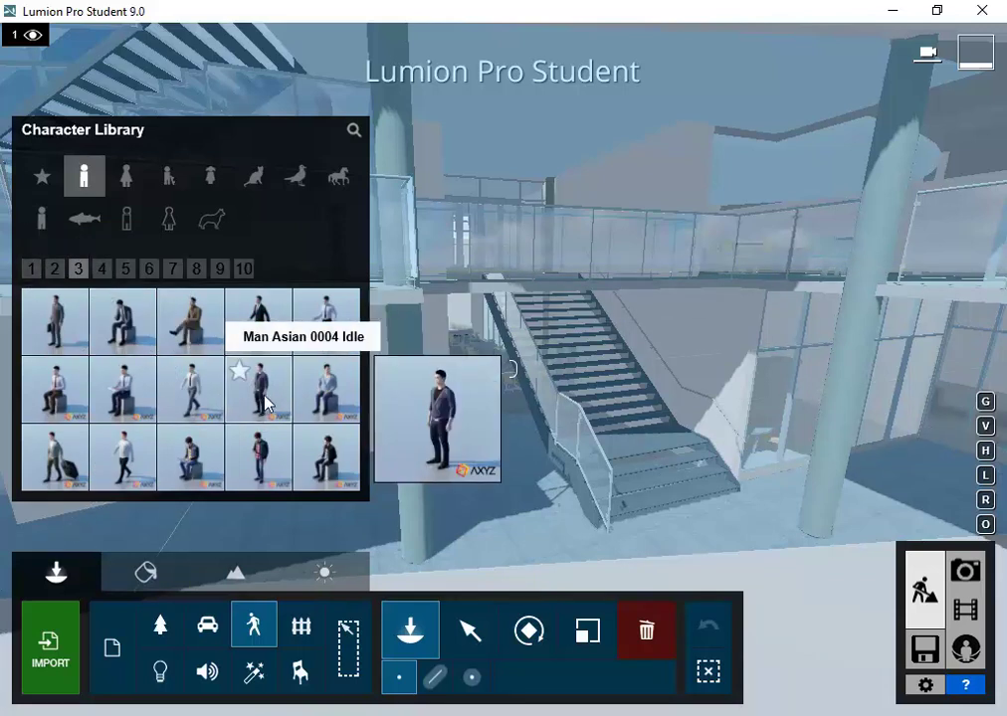
{"action": "left_click", "coordinate": [256, 460]}
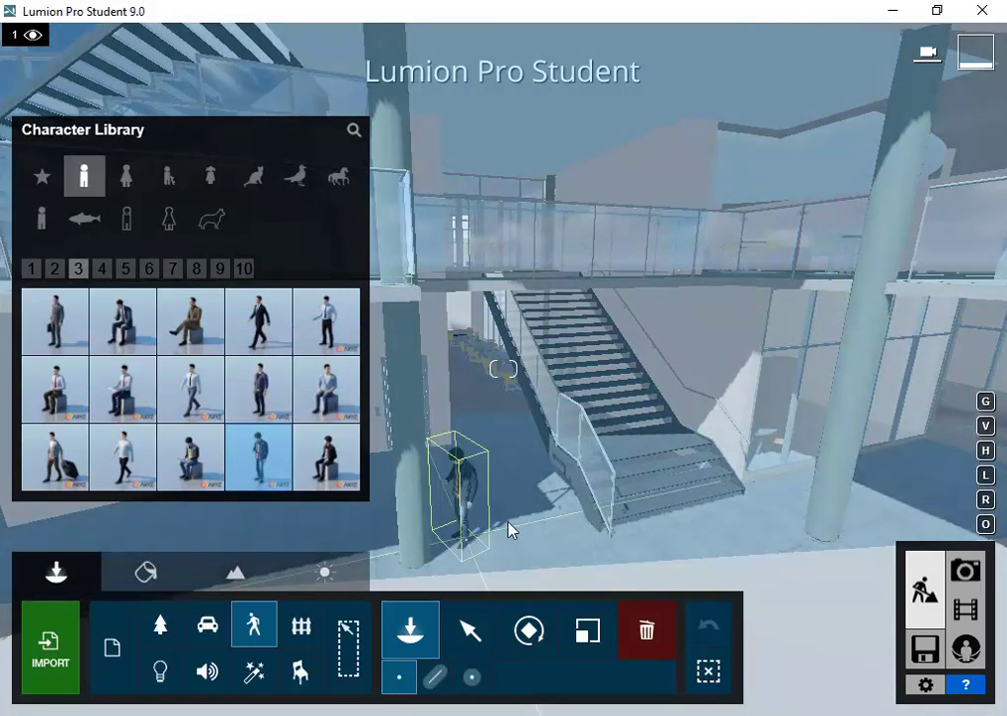
{"action": "left_click", "coordinate": [528, 542]}
{"action": "right_click_drag", "start_coordinate": [523, 539], "coordinate": [498, 366]}
{"action": "key", "text": "w"}
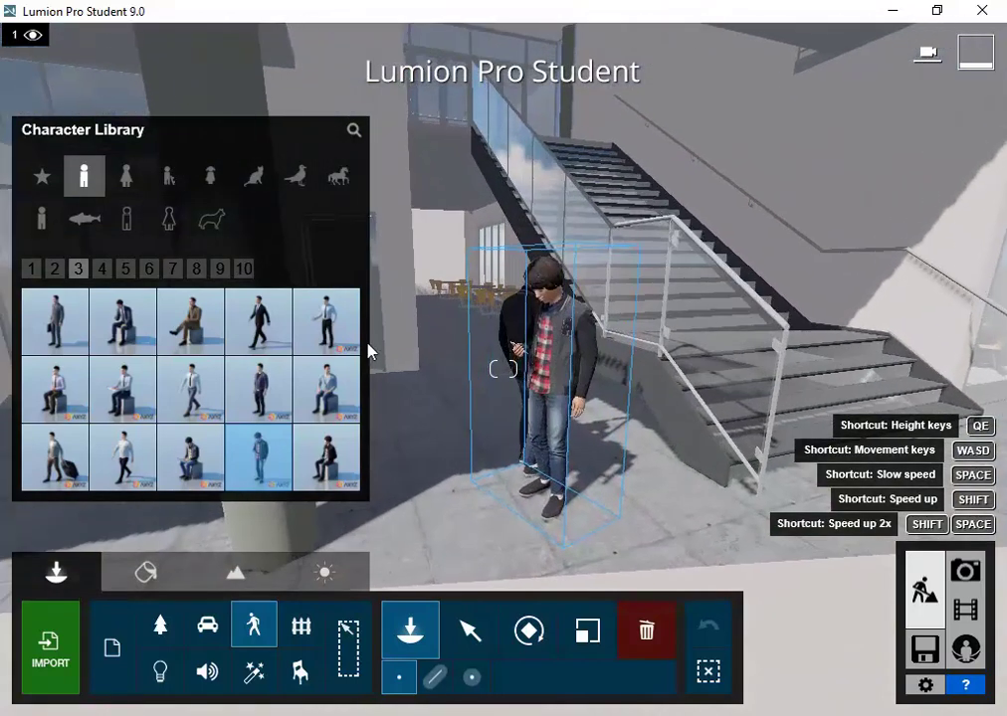
{"action": "mouse_move", "coordinate": [469, 191]}
{"action": "right_mouse_down"}
{"action": "mouse_move", "coordinate": [468, 199]}
{"action": "mouse_move", "coordinate": [465, 167]}
{"action": "mouse_move", "coordinate": [468, 176]}
{"action": "right_mouse_up"}
{"action": "key", "text": "w"}
{"action": "key", "text": "s"}
{"action": "key", "text": "s"}
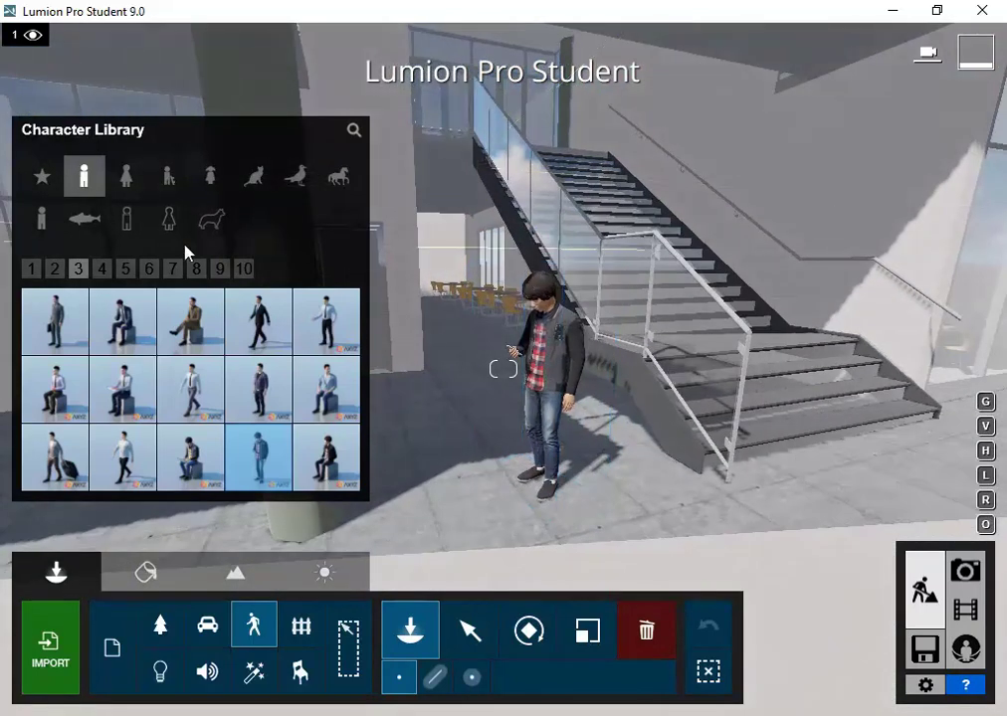
Step: Frame the entrance with the stairs and the man in Photo mode and store the view as photo 4
{"action": "key", "text": "s"}
{"action": "right_click_drag", "start_coordinate": [465, 331], "coordinate": [465, 331]}
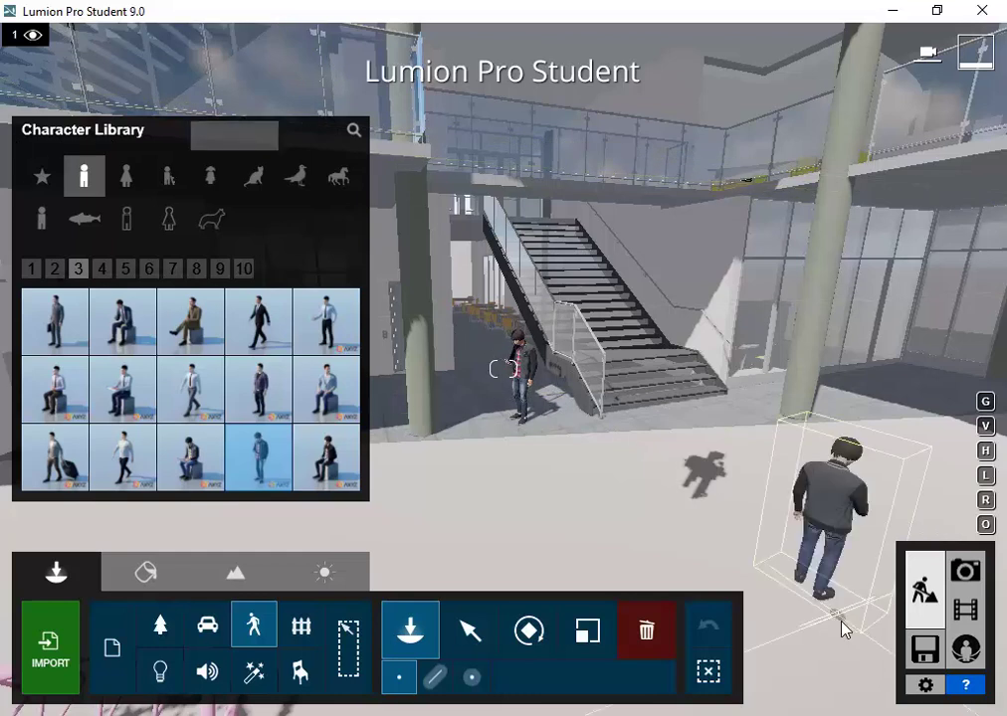
{"action": "left_click", "coordinate": [966, 574]}
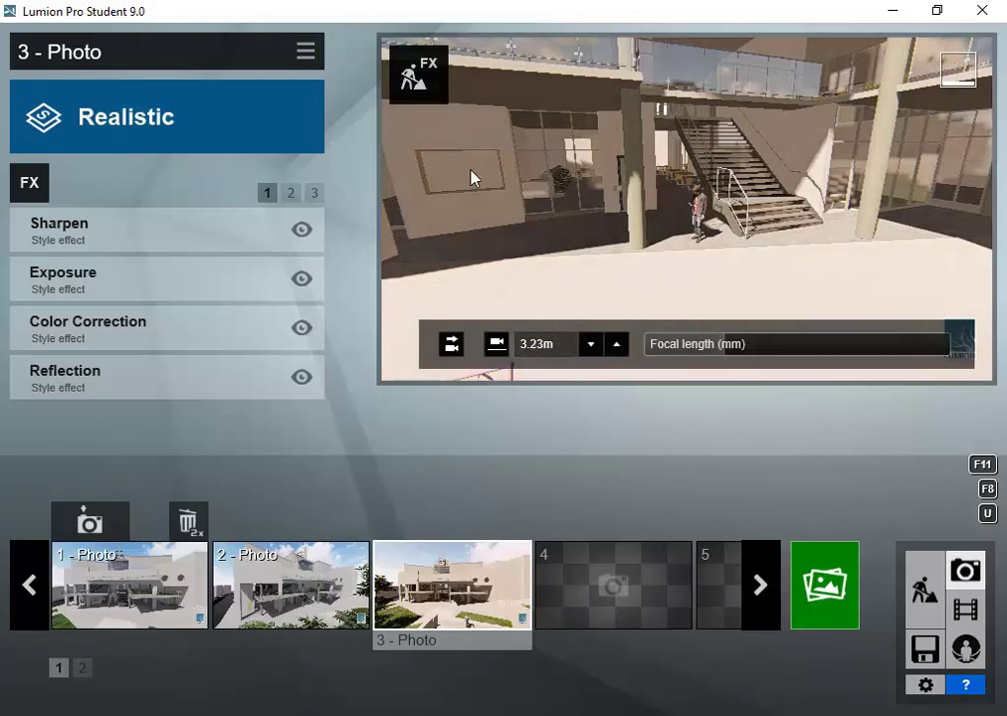
{"action": "right_click_drag", "start_coordinate": [598, 240], "coordinate": [609, 195]}
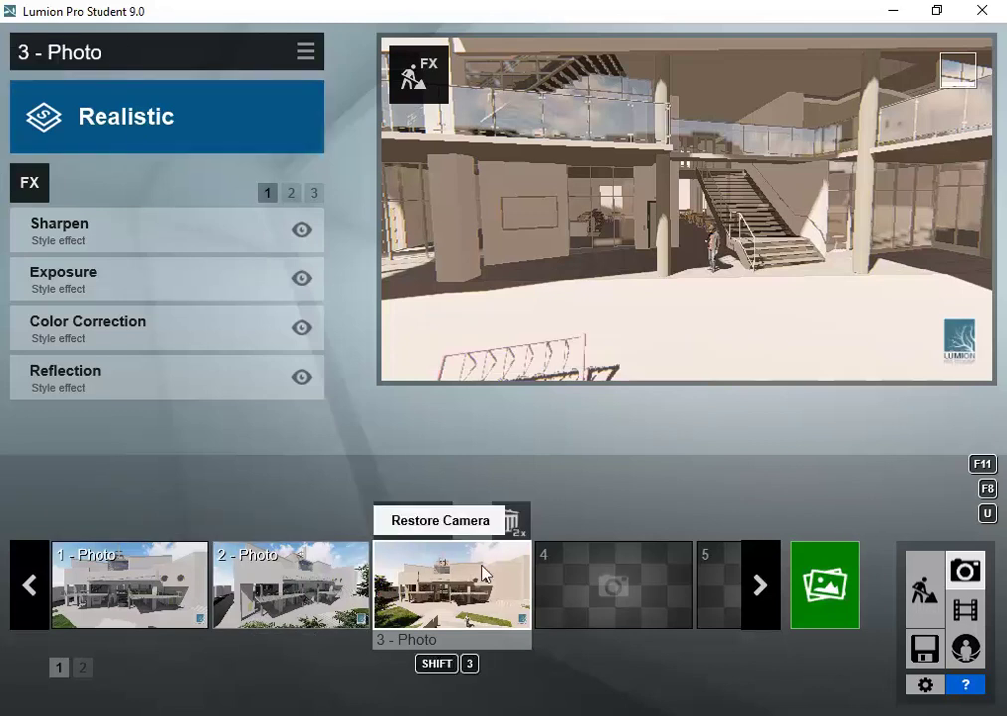
{"action": "left_click", "coordinate": [614, 607]}
{"action": "left_click", "coordinate": [577, 517]}
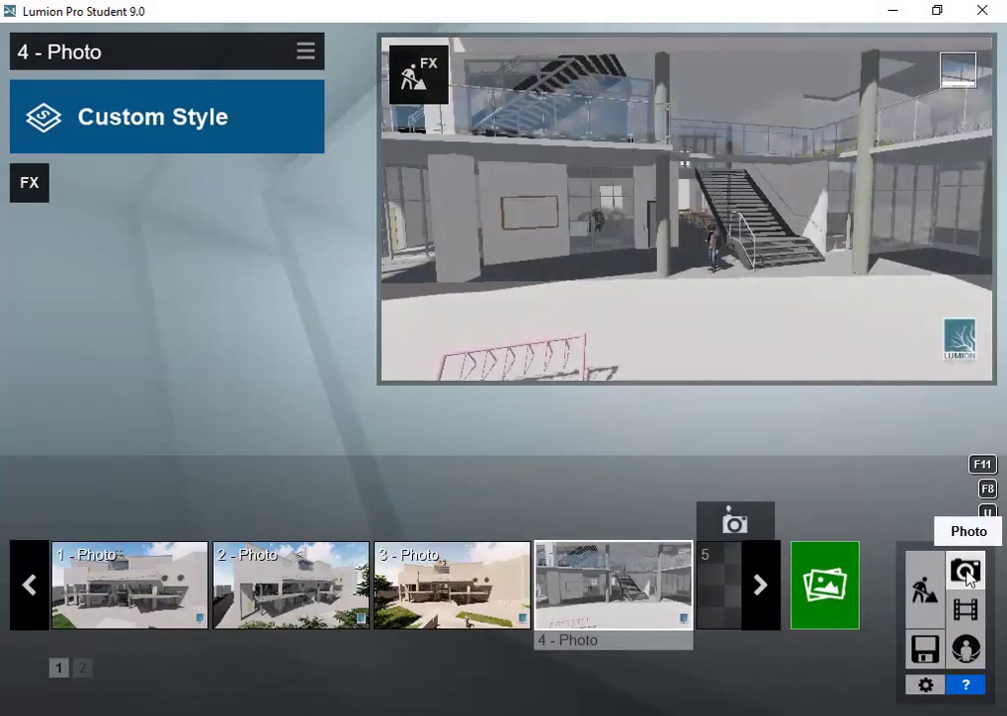
Step: Try the Interior style on photo 4 and replace it with the Realistic style
{"action": "mouse_move", "coordinate": [614, 622]}
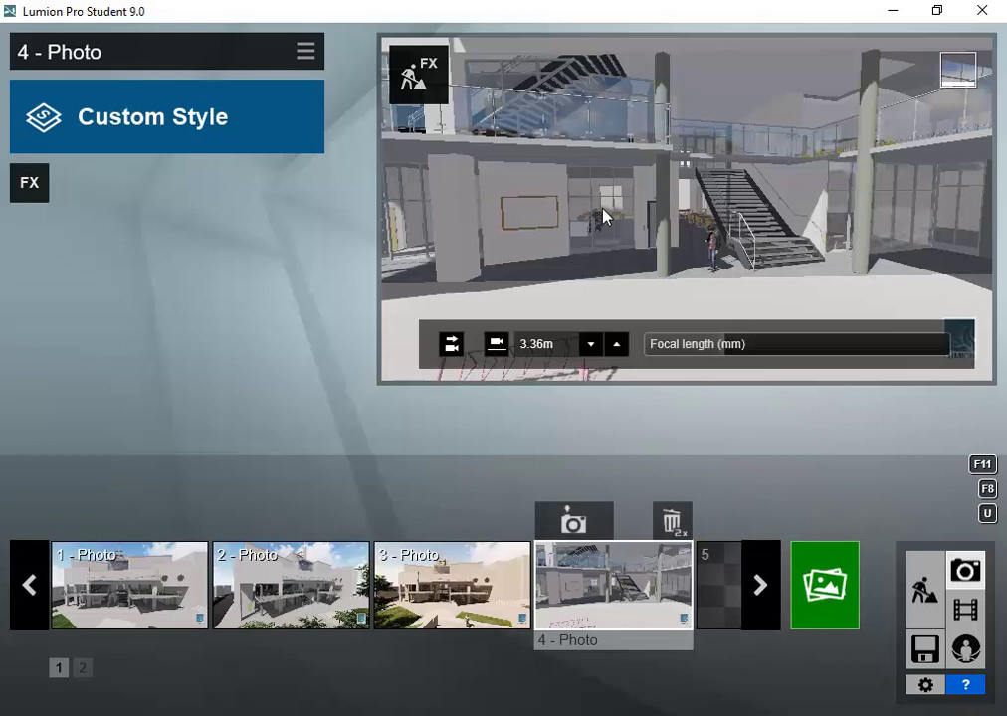
{"action": "mouse_move", "coordinate": [602, 594]}
{"action": "left_click", "coordinate": [137, 123]}
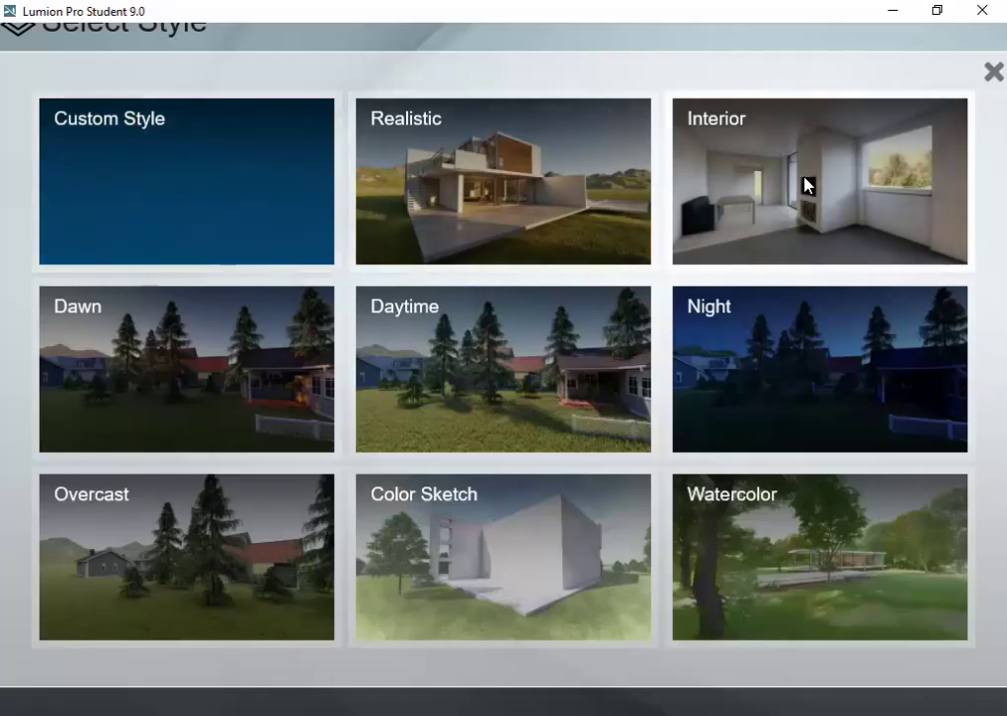
{"action": "left_click", "coordinate": [806, 185]}
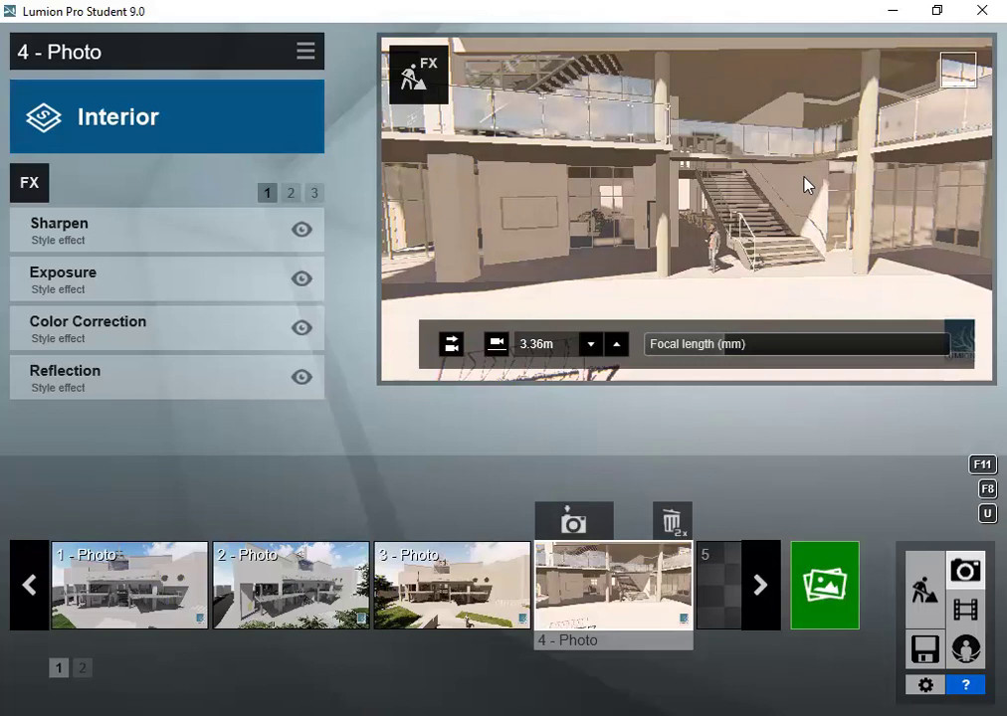
{"action": "left_click", "coordinate": [219, 118]}
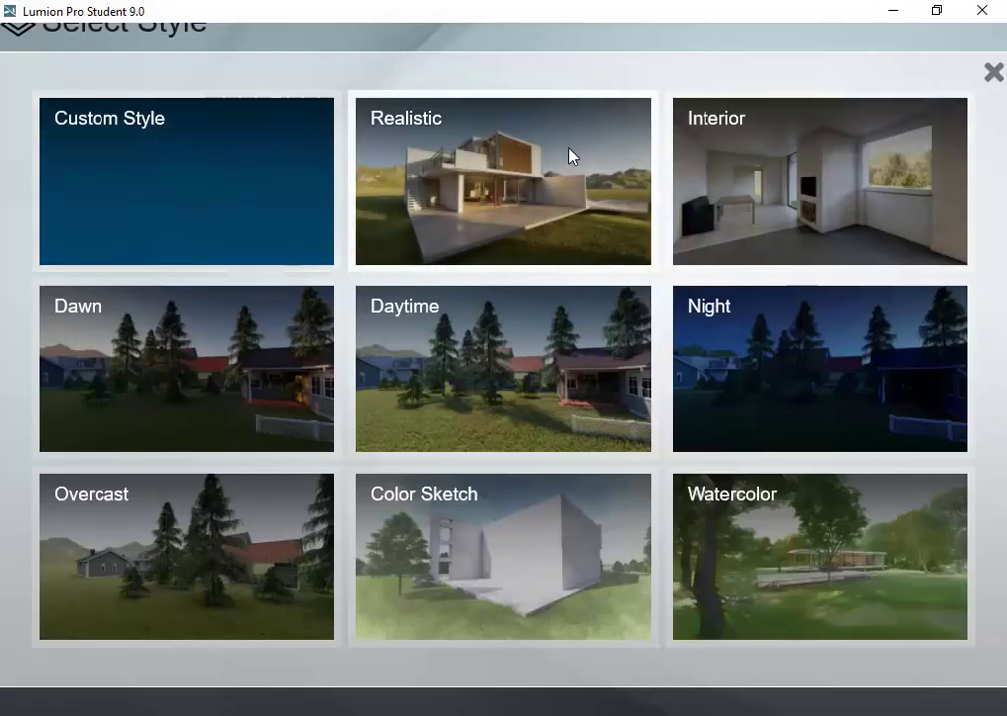
{"action": "left_click", "coordinate": [570, 156]}
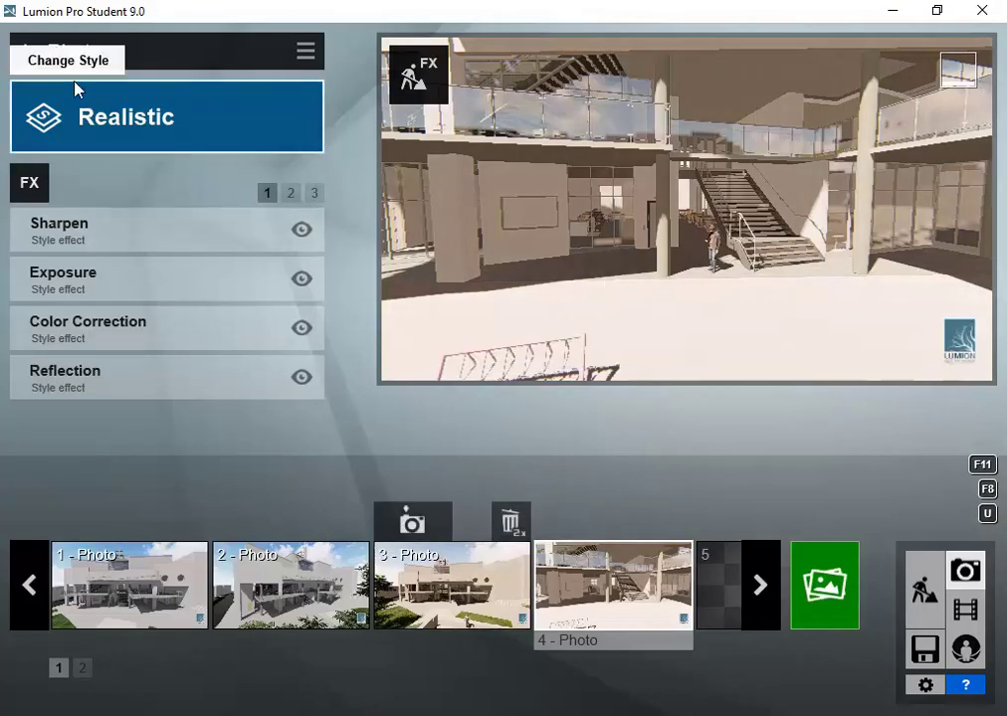
Step: Start rendering photo 4 at Desktop size 1920x1080 and choose the 2019 > idde > lumion folder for the image
{"action": "left_click", "coordinate": [814, 607]}
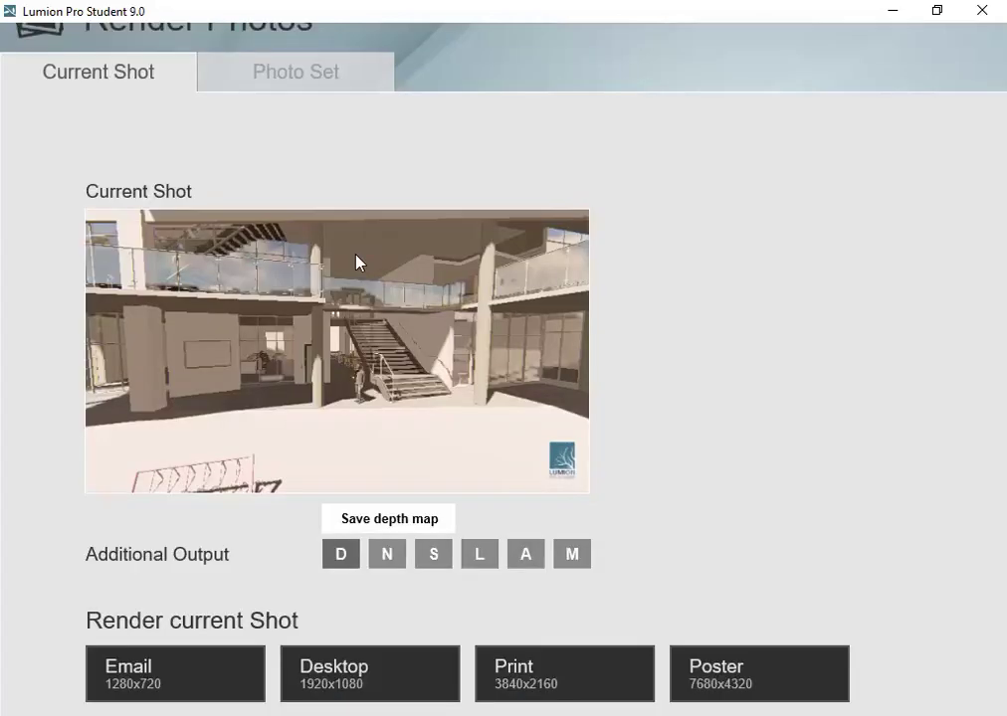
{"action": "left_click", "coordinate": [394, 680]}
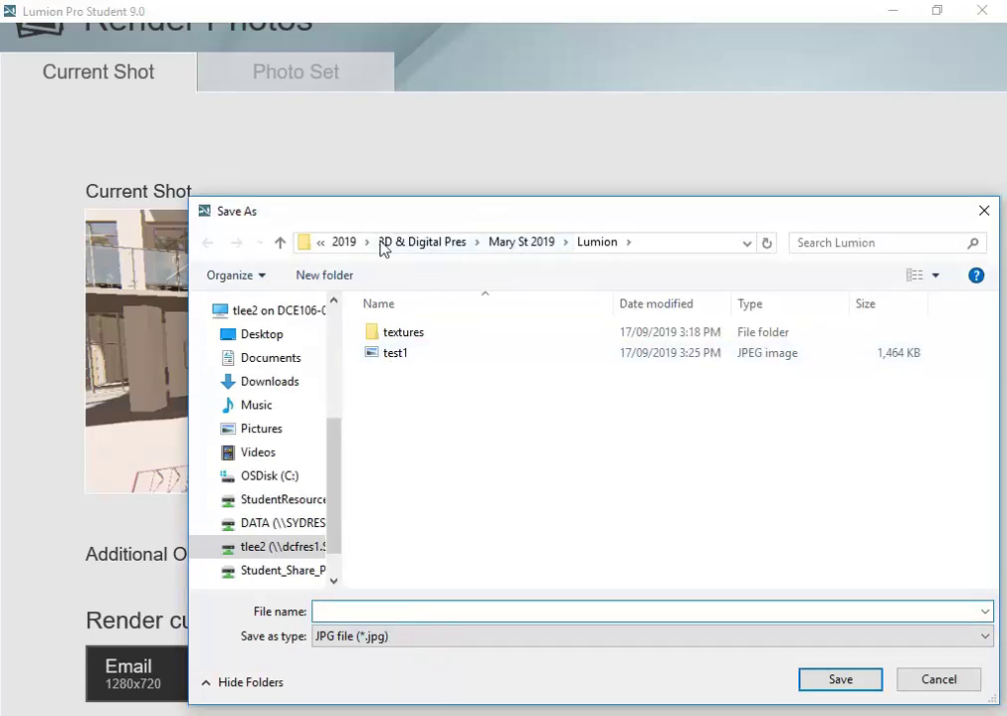
{"action": "left_click", "coordinate": [344, 244]}
{"action": "scroll", "coordinate": [428, 512], "scroll_direction": "down", "scroll_amount": 10}
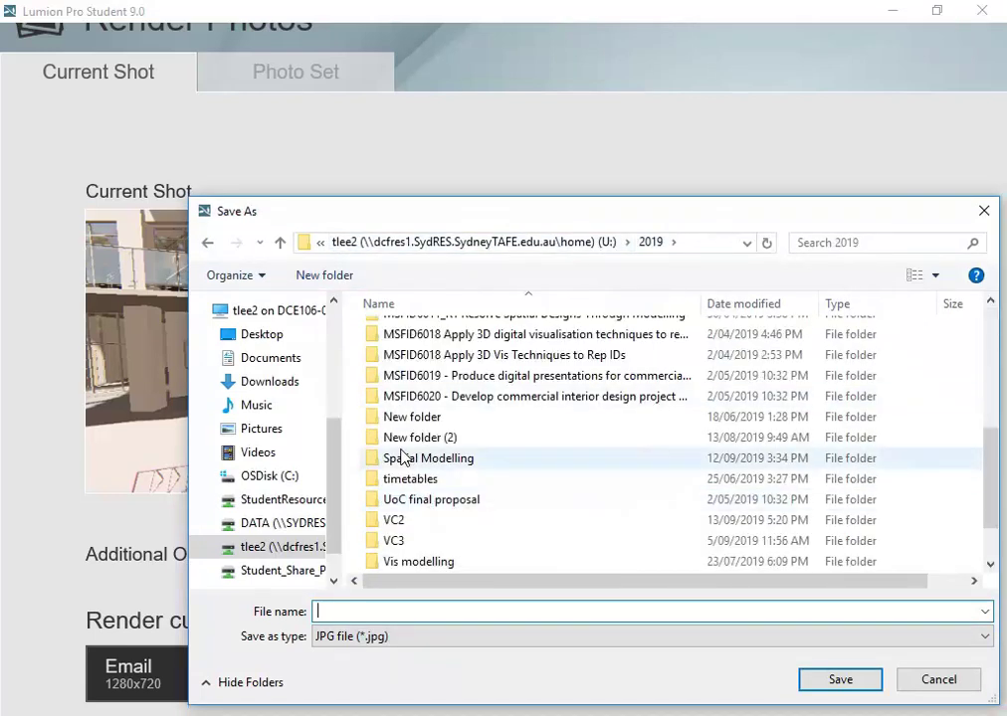
{"action": "scroll", "coordinate": [403, 456], "scroll_direction": "up", "scroll_amount": 10}
{"action": "double_click", "coordinate": [398, 530]}
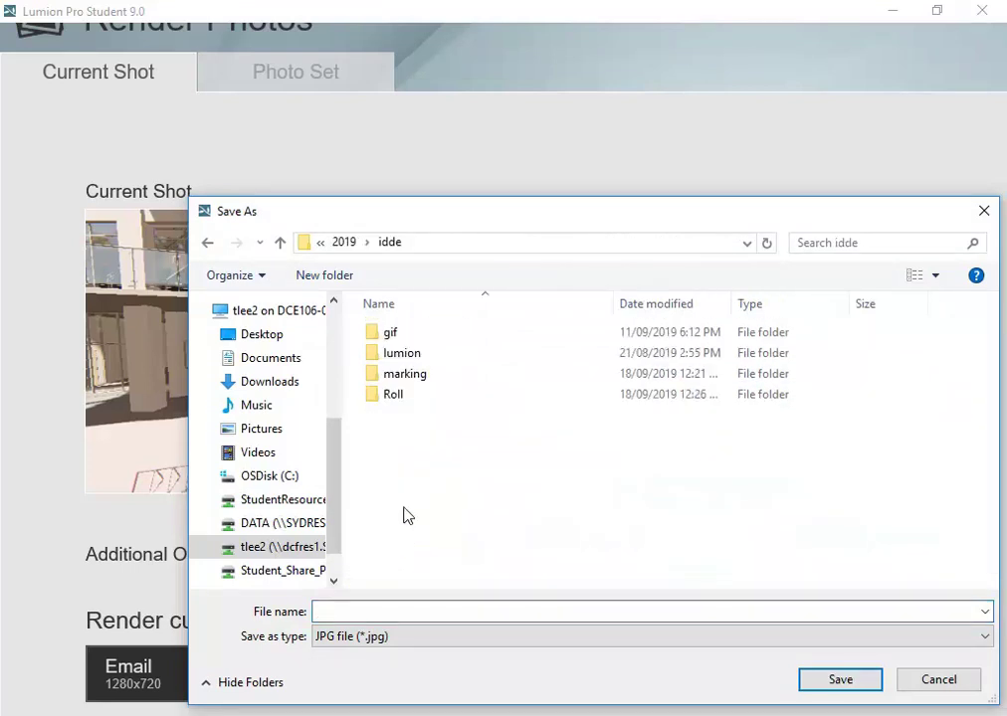
{"action": "double_click", "coordinate": [406, 353]}
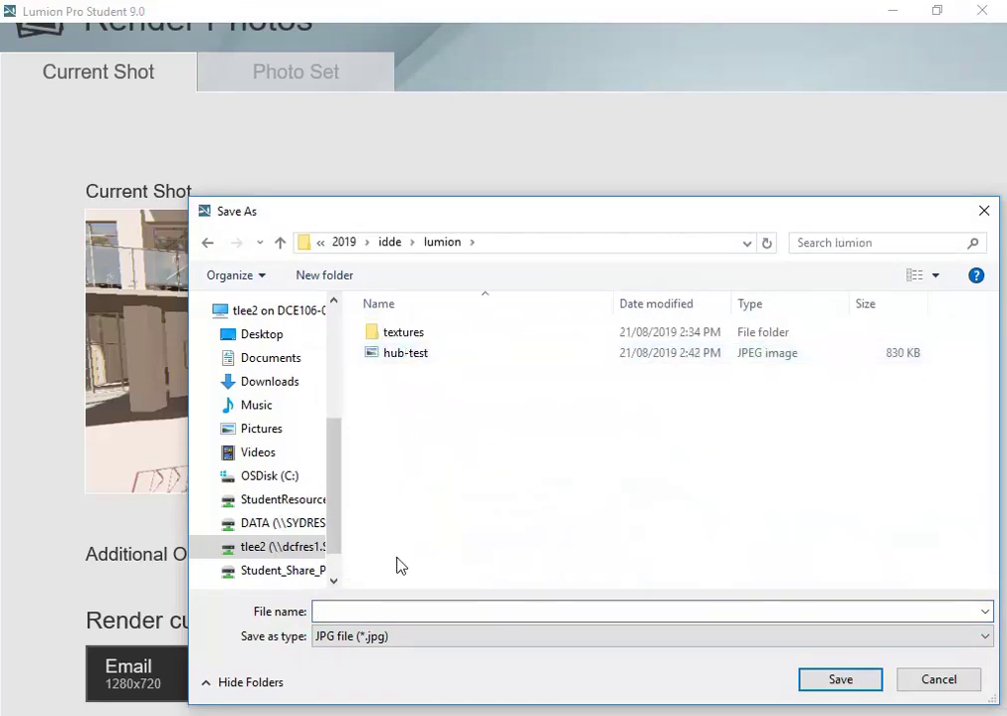
Step: Save the render as the JPG file hub-test1 and close the render window once it has finished
{"action": "left_click", "coordinate": [406, 355]}
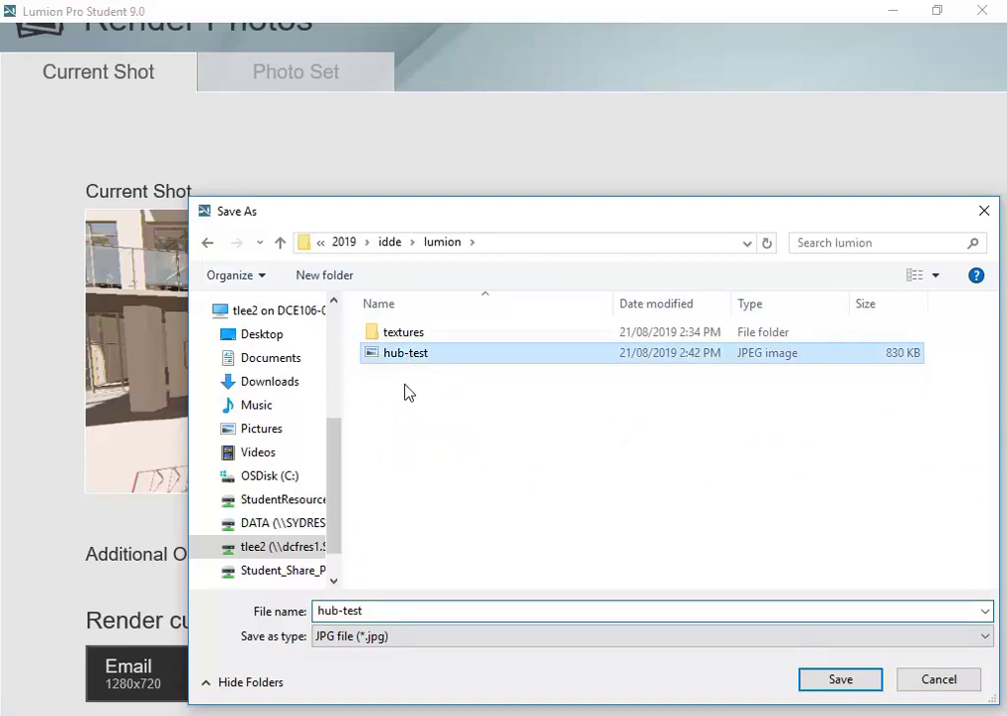
{"action": "left_click", "coordinate": [416, 614]}
{"action": "left_click", "coordinate": [417, 615]}
{"action": "type", "text": "1"}
{"action": "left_click", "coordinate": [808, 681]}
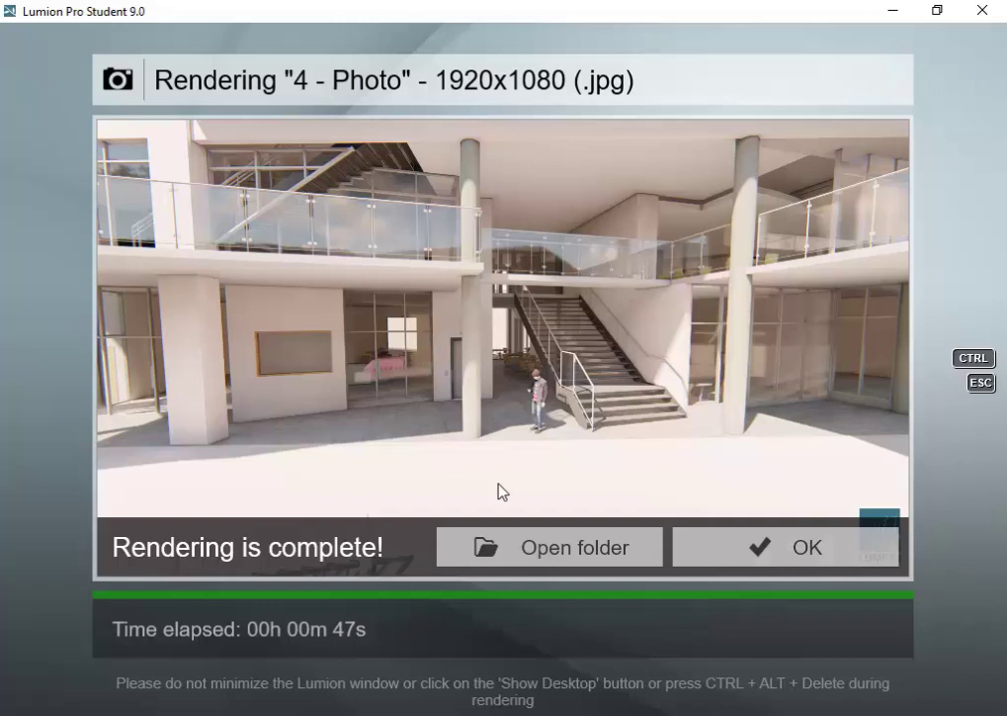
{"action": "left_click", "coordinate": [780, 555]}
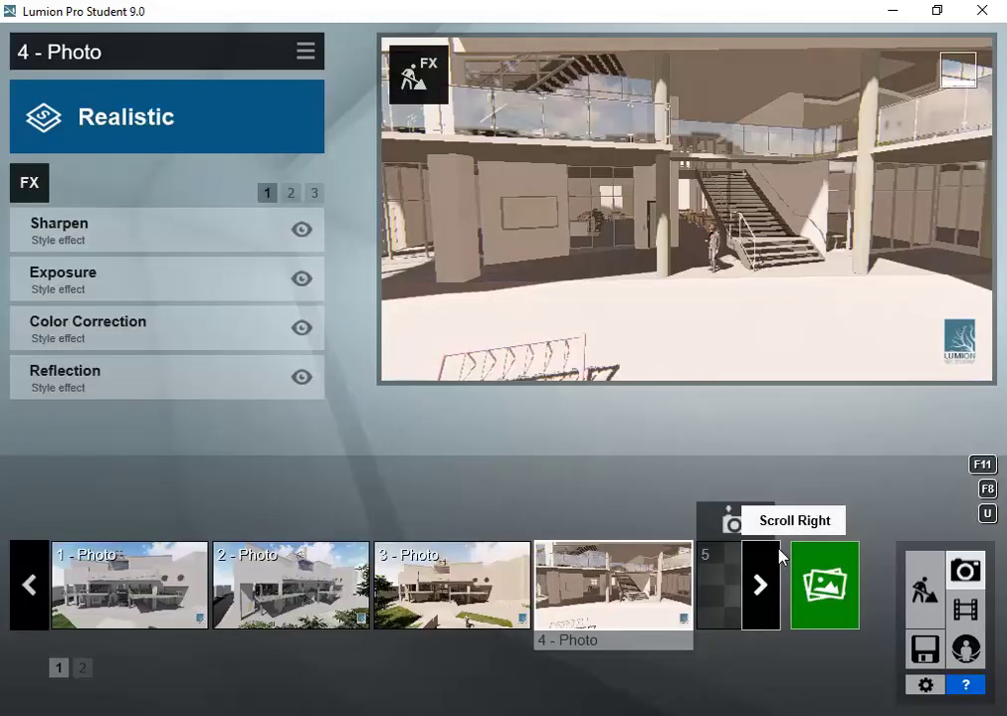
{"action": "mouse_move", "coordinate": [618, 299]}
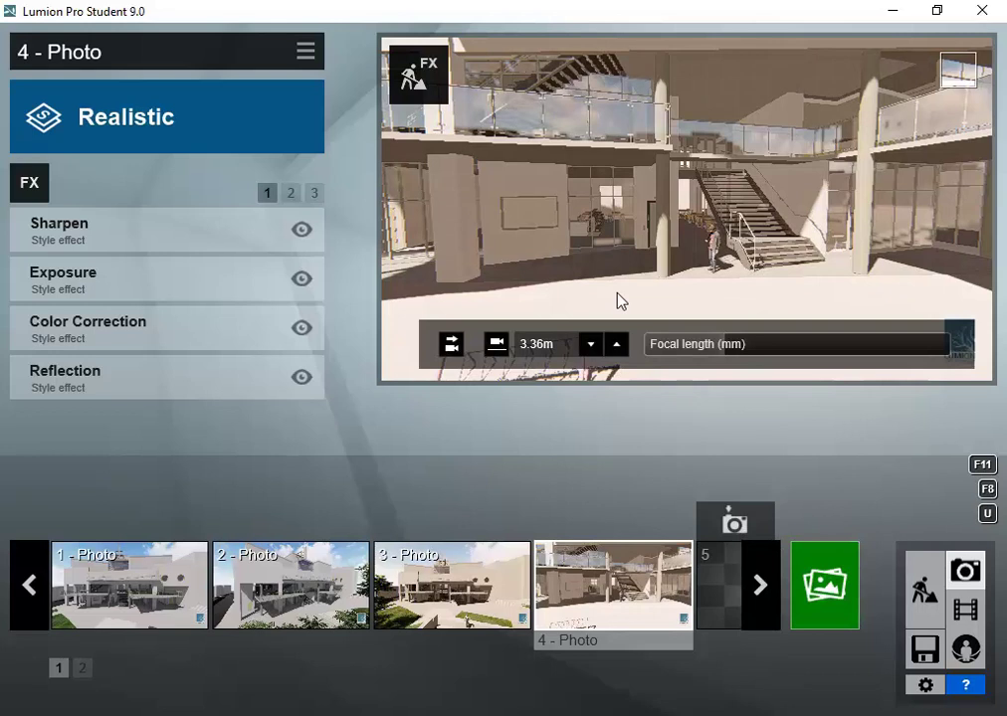
Step: Return to Build mode and look at the whole site from far outside, near ground level
{"action": "left_click", "coordinate": [924, 589]}
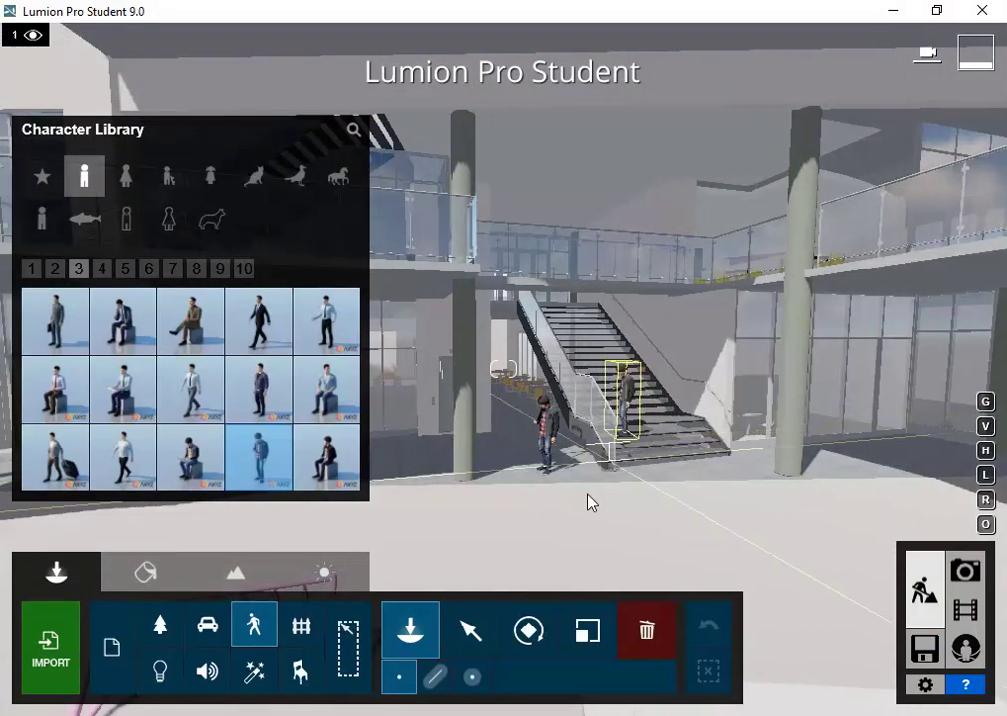
{"action": "right_click_drag", "start_coordinate": [452, 391], "coordinate": [453, 391]}
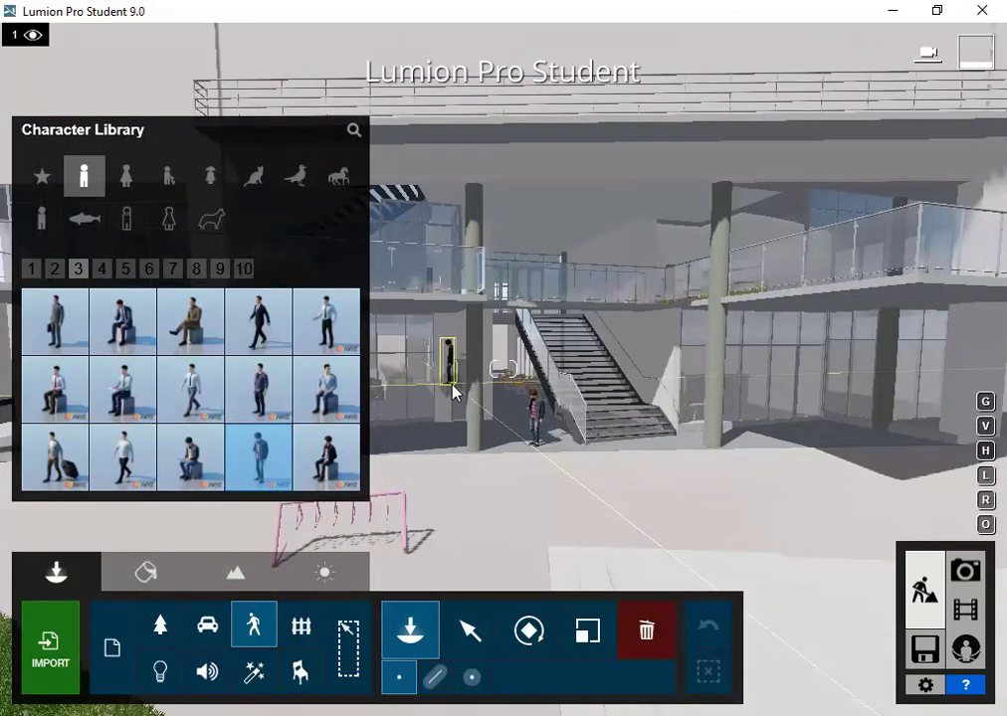
{"action": "right_click_drag", "start_coordinate": [416, 431], "coordinate": [418, 434]}
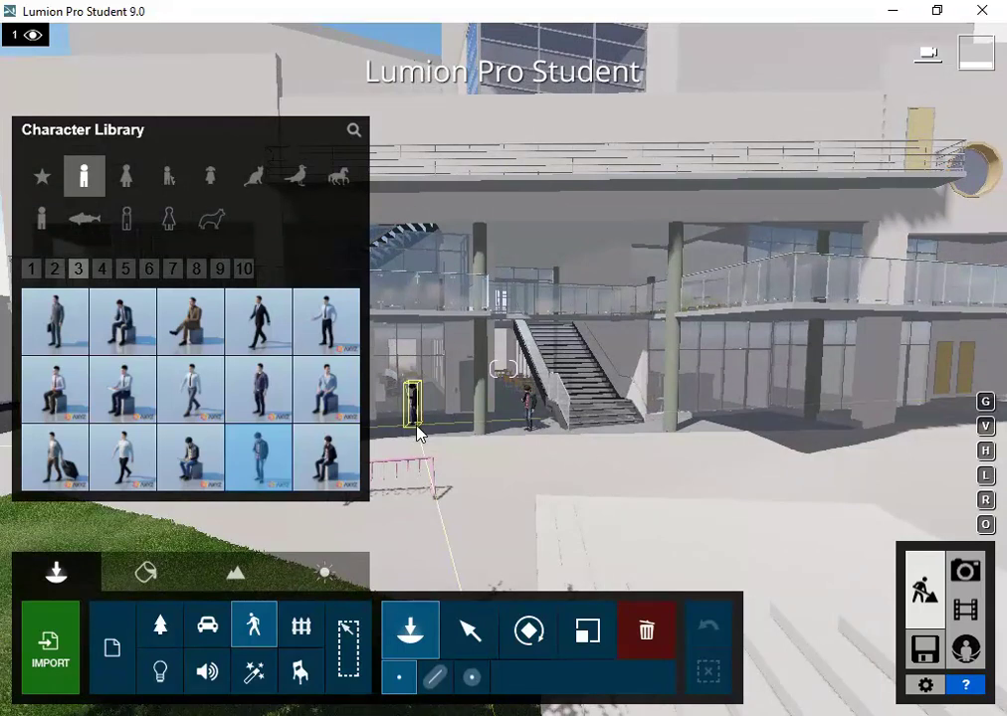
{"action": "right_click_drag", "start_coordinate": [417, 434], "coordinate": [418, 434]}
{"action": "left_click", "coordinate": [418, 433]}
{"action": "key", "text": "e"}
{"action": "left_click", "coordinate": [417, 434]}
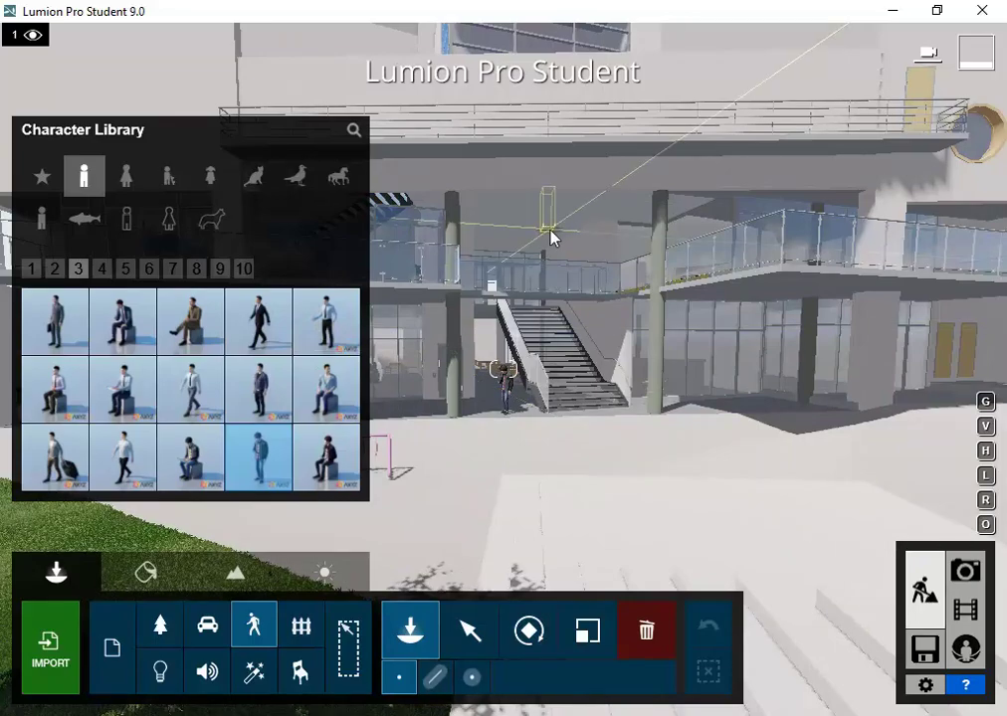
{"action": "key", "text": "s"}
{"action": "key", "text": "s"}
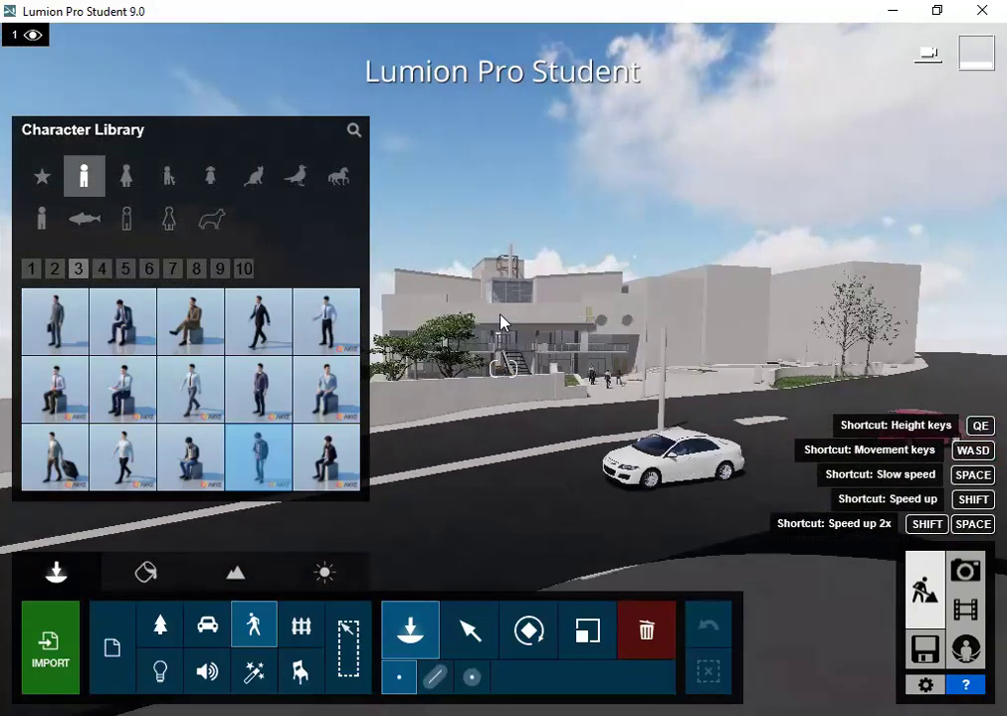
{"action": "key", "text": "s"}
{"action": "key", "text": "s"}
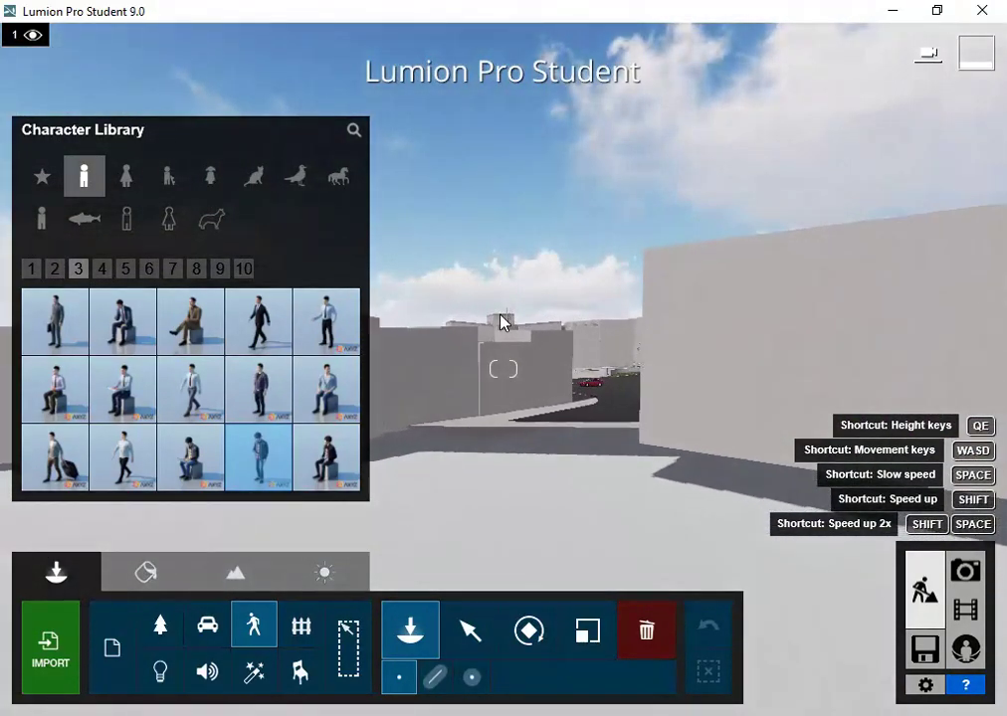
{"action": "key", "text": "s"}
{"action": "key", "text": "s"}
{"action": "key", "text": "w"}
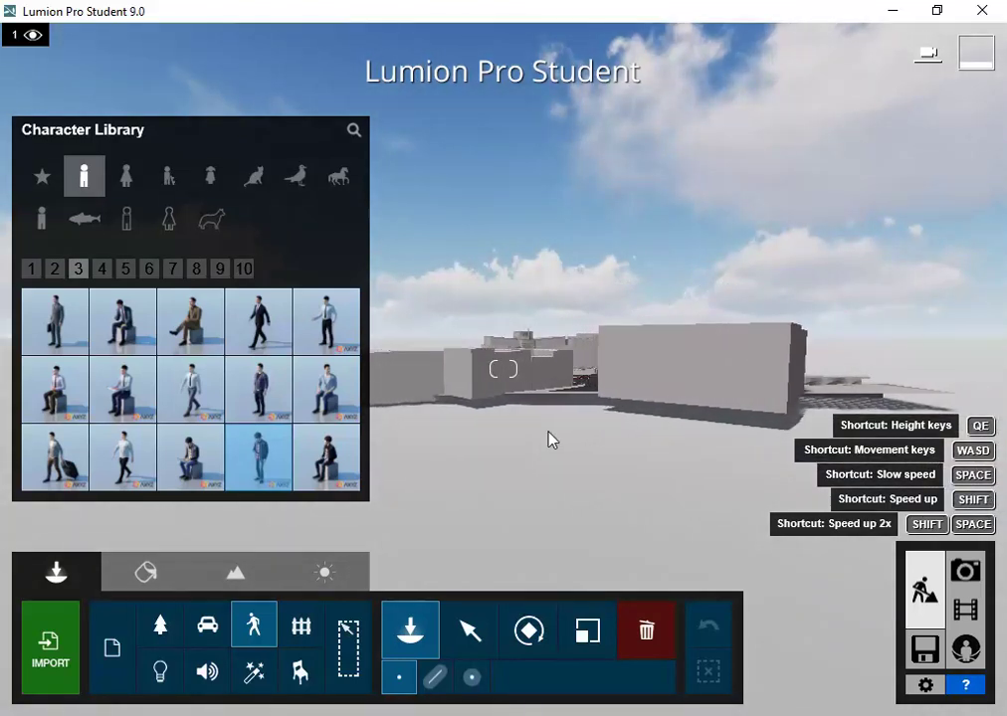
{"action": "right_click_drag", "start_coordinate": [602, 483], "coordinate": [570, 574]}
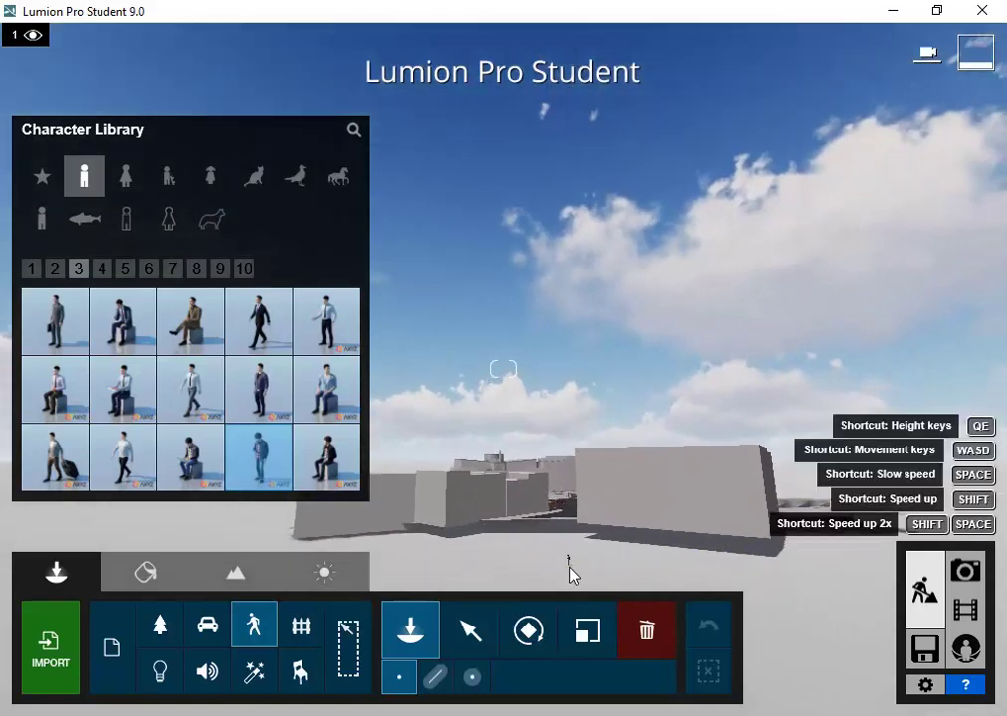
{"action": "key", "text": "e"}
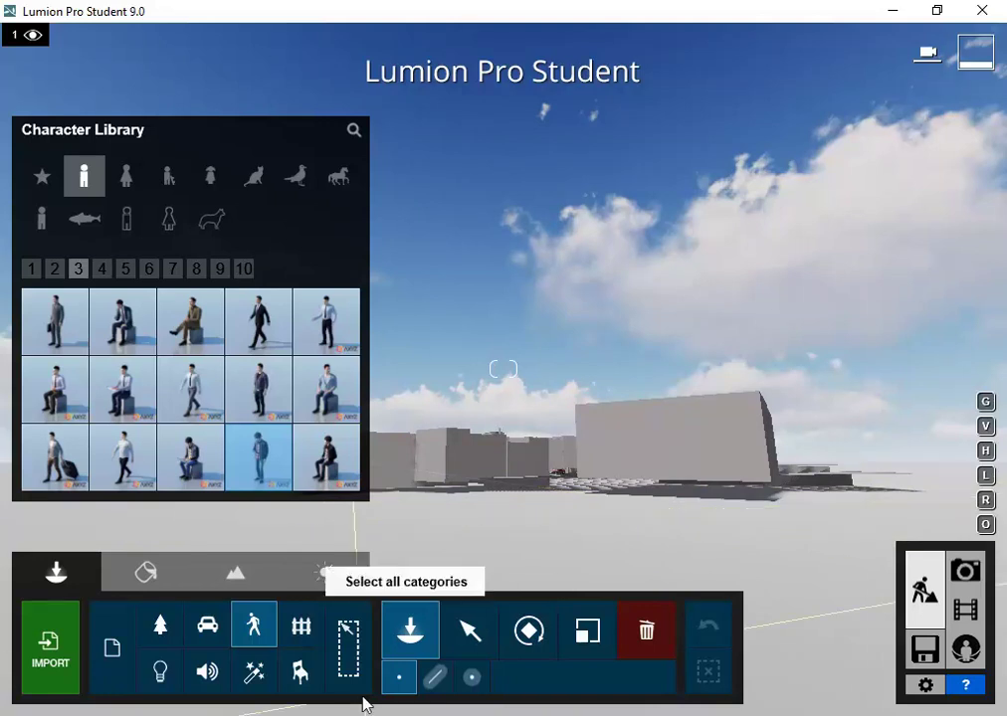
Step: Select the imported Newtown-Hub 2019 v1 model and adjust its height above the ground with the vertical move
{"action": "left_click", "coordinate": [470, 635]}
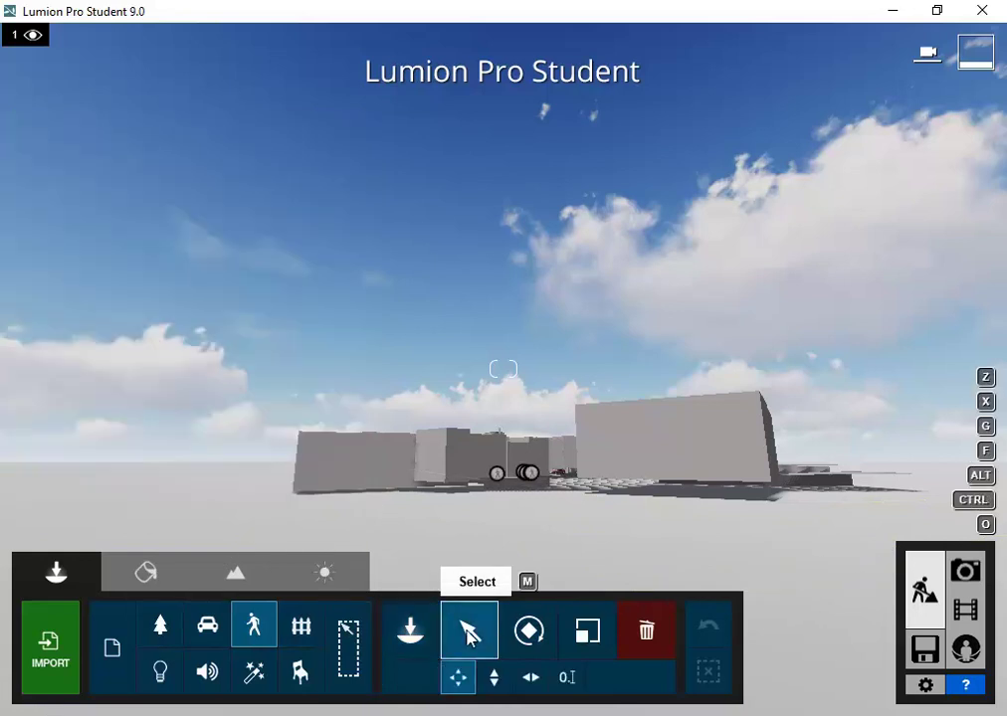
{"action": "left_click", "coordinate": [112, 654]}
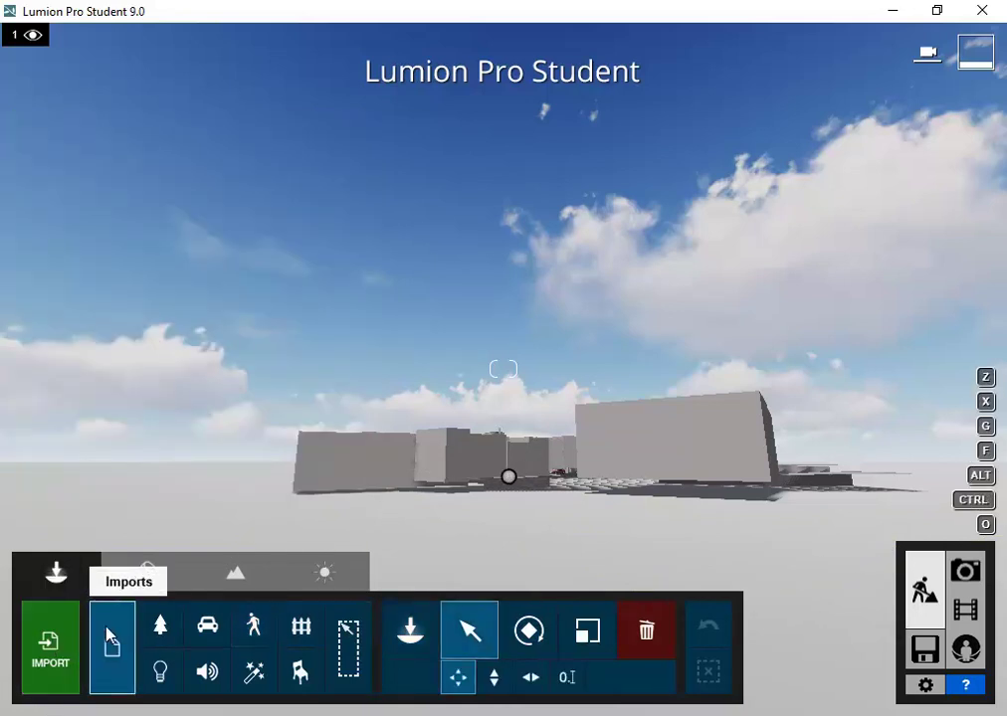
{"action": "left_click", "coordinate": [473, 635]}
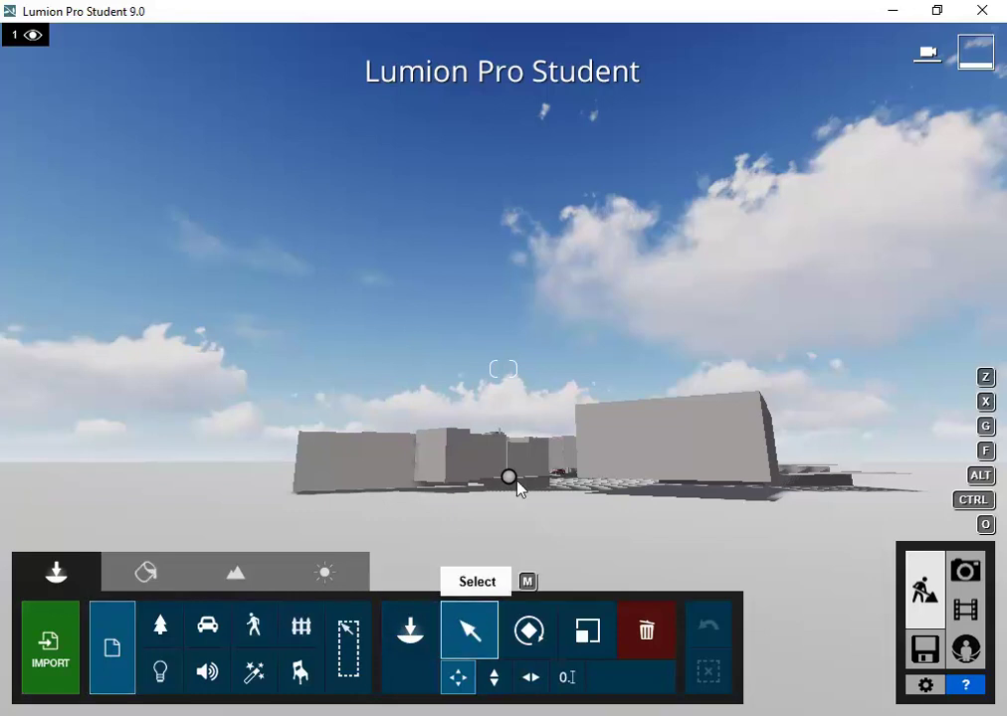
{"action": "left_click", "coordinate": [495, 679]}
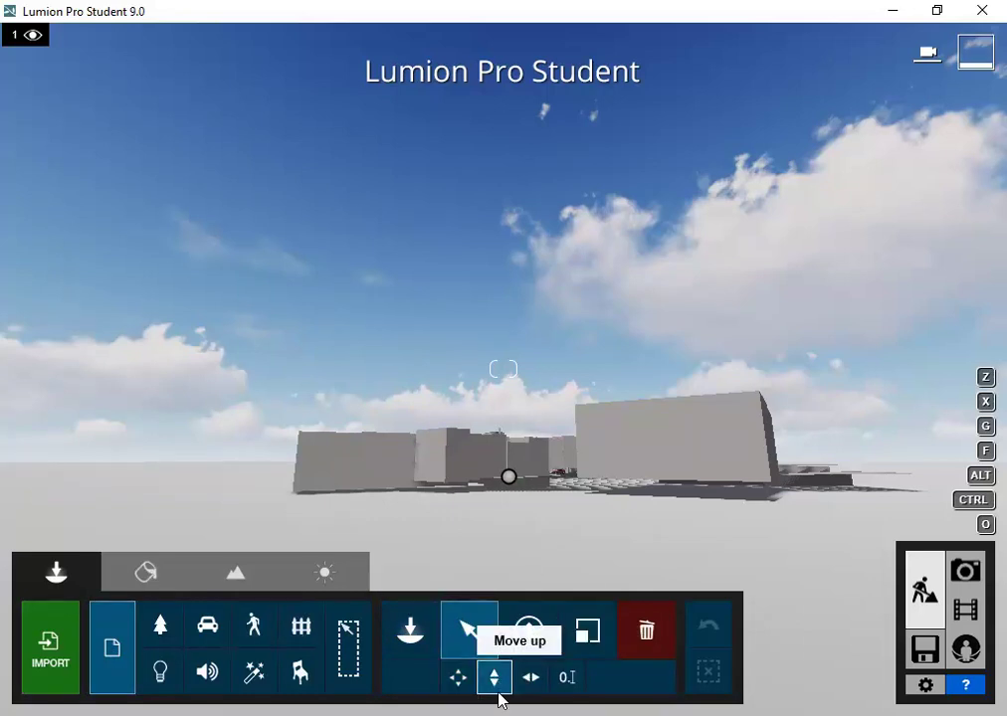
{"action": "left_click", "coordinate": [509, 482]}
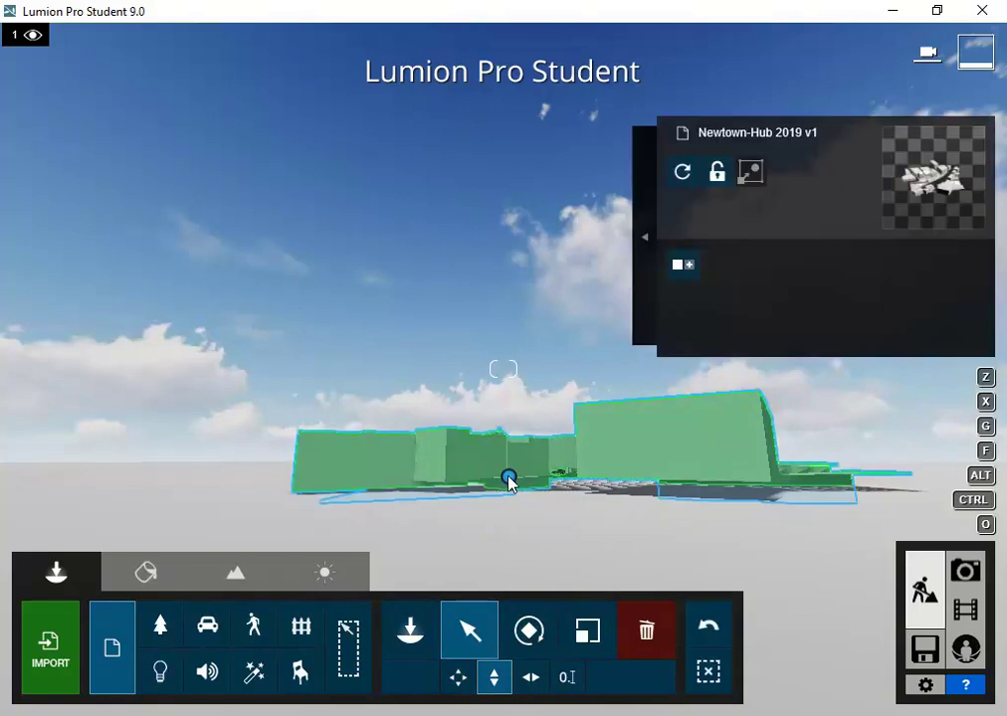
{"action": "mouse_move", "coordinate": [509, 461]}
{"action": "left_mouse_down"}
{"action": "mouse_move", "coordinate": [503, 455]}
{"action": "mouse_move", "coordinate": [502, 465]}
{"action": "left_mouse_up"}
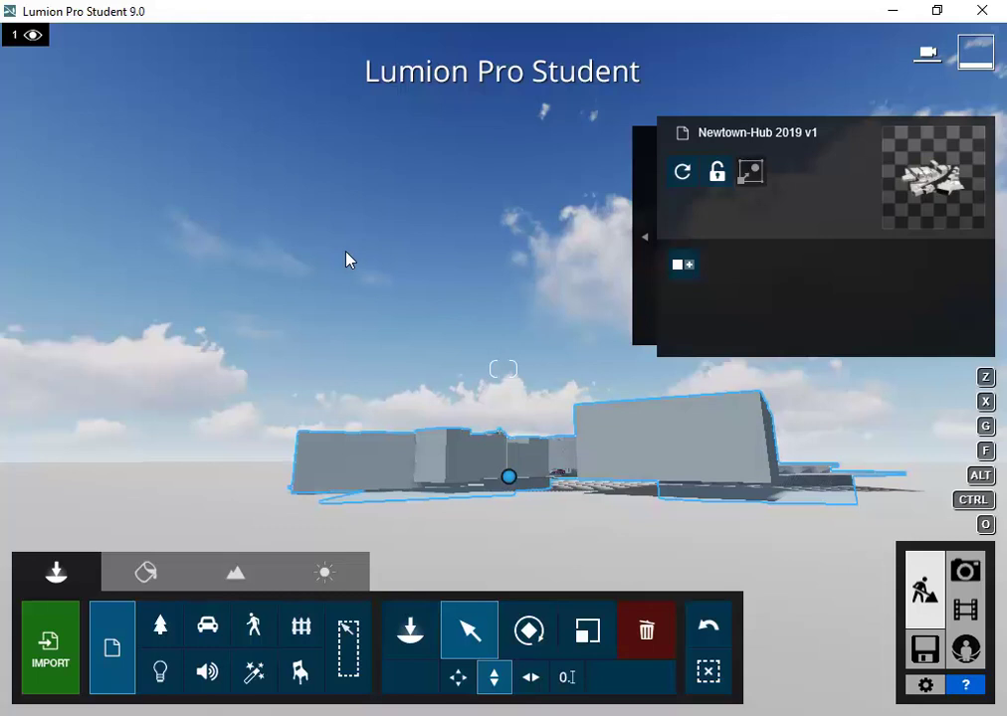
Step: Switch to Revit and examine the whole site with its surrounding buildings in the Lumion 3D view
{"action": "left_click", "coordinate": [549, 700]}
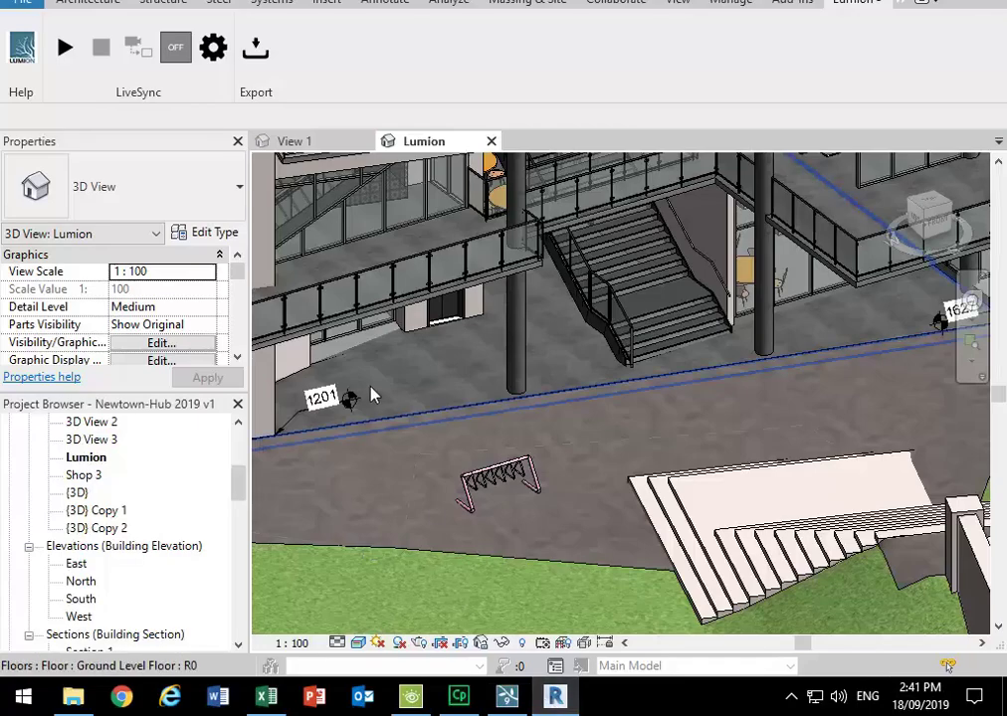
{"action": "scroll", "coordinate": [374, 396], "scroll_direction": "down", "scroll_amount": 10}
{"action": "mouse_move", "coordinate": [597, 437]}
{"action": "middle_mouse_down", "text": "shift"}
{"action": "mouse_move", "coordinate": [641, 440]}
{"action": "mouse_move", "coordinate": [592, 441]}
{"action": "middle_mouse_up", "text": "shift"}
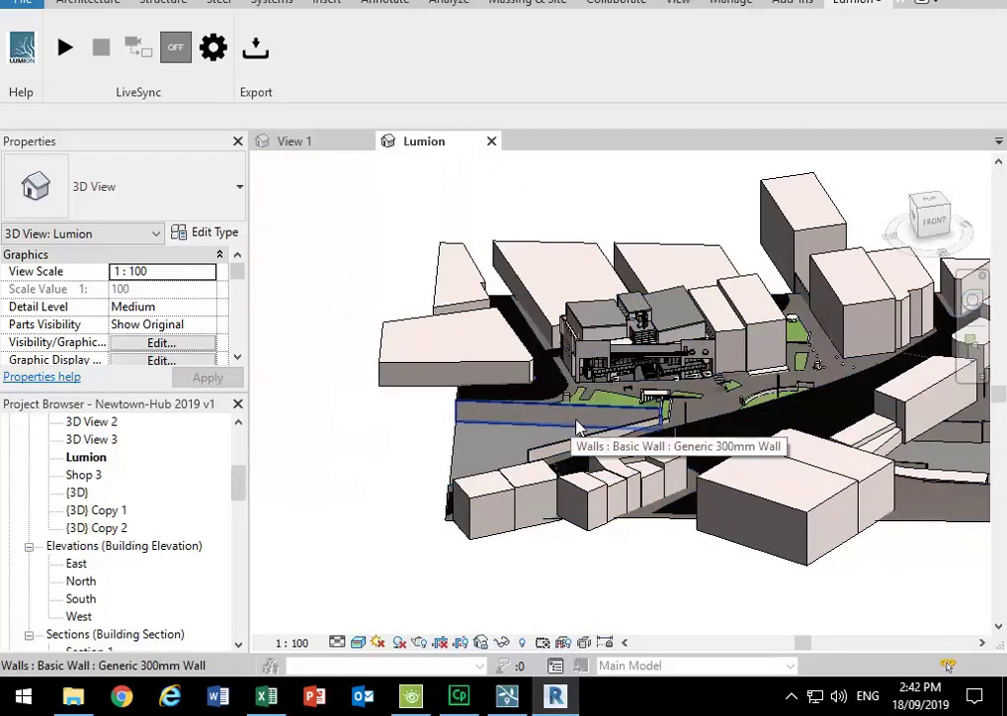
Step: Switch back to Lumion and examine the site along the road up to the front of the hub building
{"action": "left_click", "coordinate": [557, 704]}
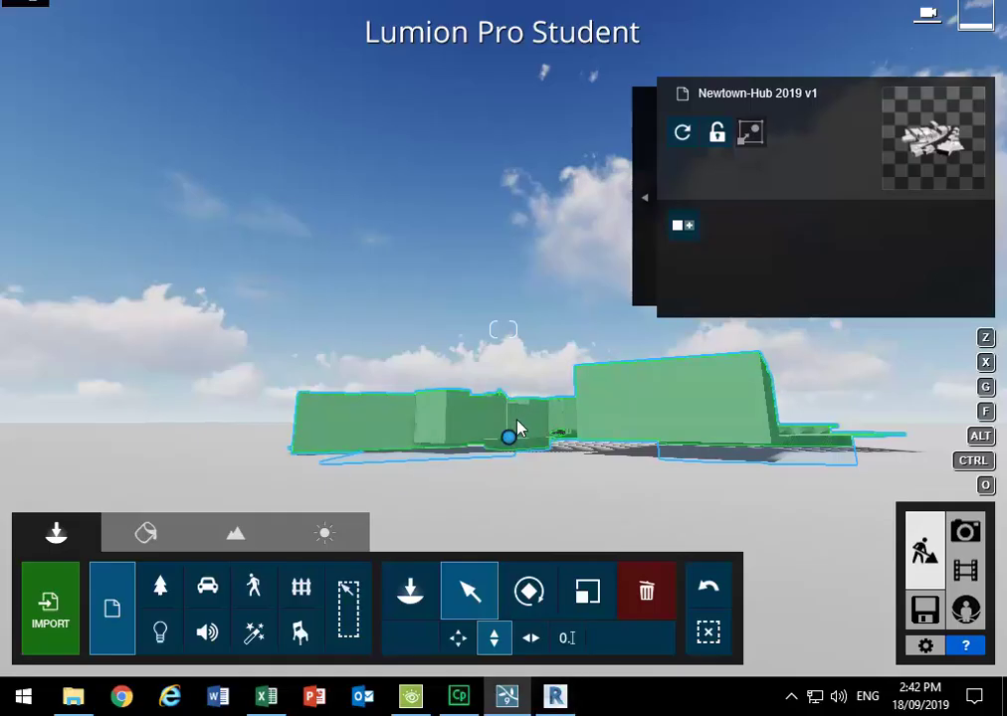
{"action": "key", "text": "w"}
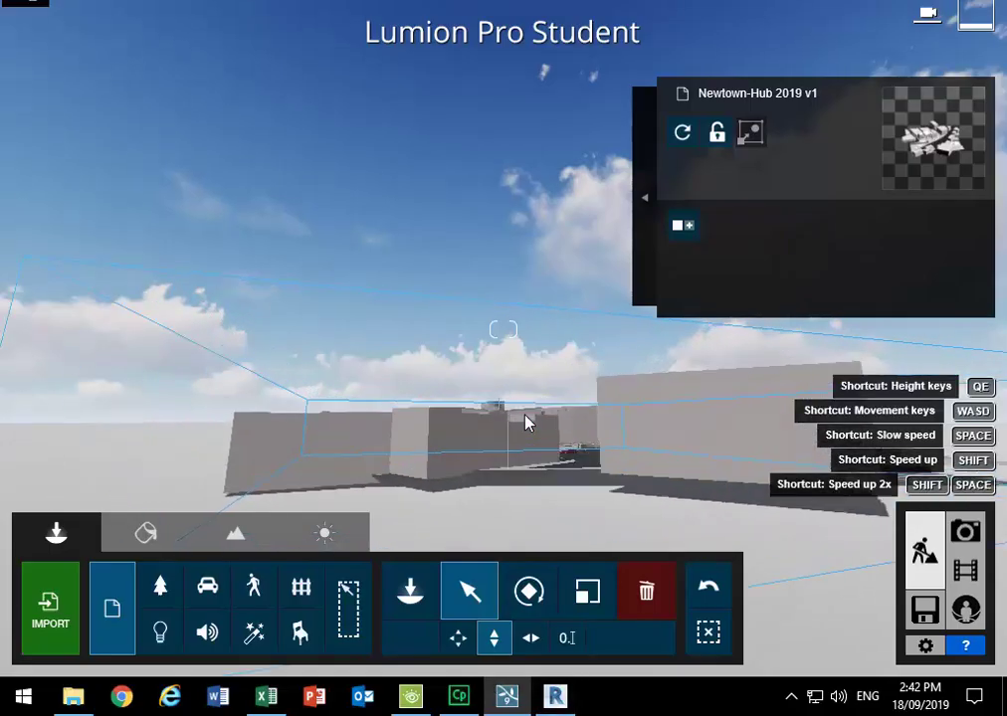
{"action": "key", "text": "w"}
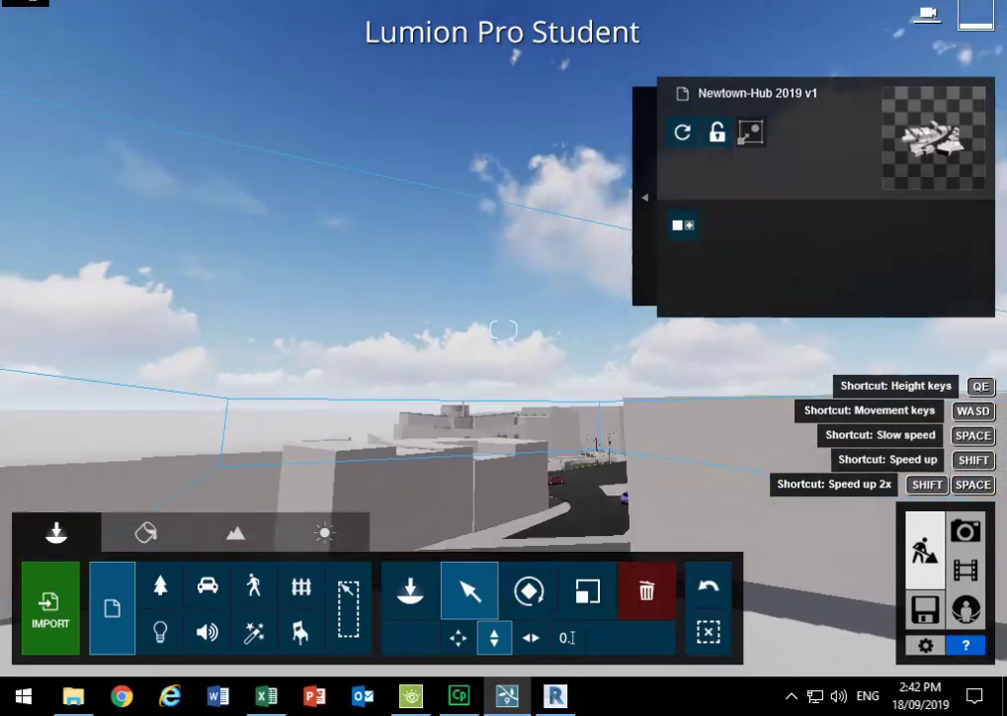
{"action": "key", "text": "w"}
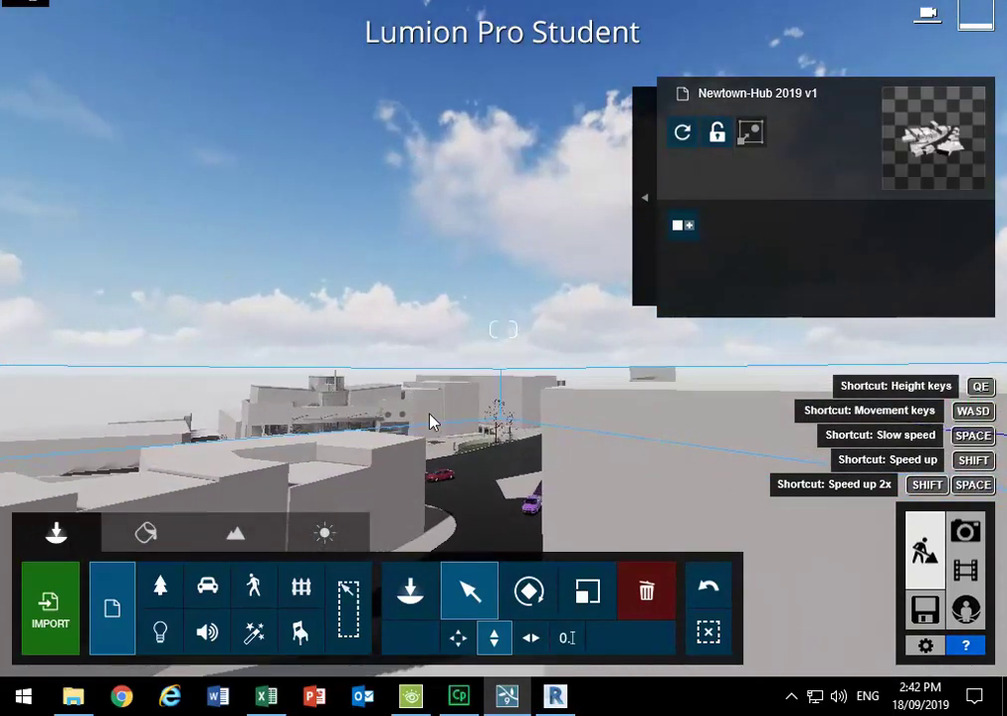
{"action": "right_click_drag", "start_coordinate": [416, 412], "coordinate": [594, 356]}
{"action": "key", "text": "w"}
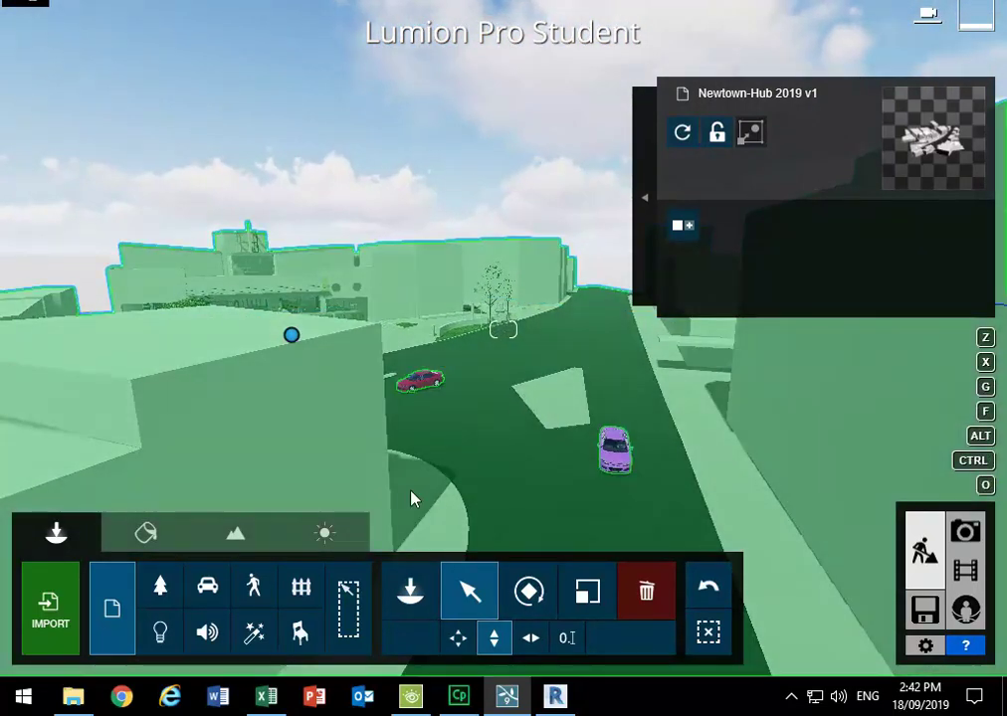
{"action": "key", "text": "w"}
{"action": "right_click_drag", "start_coordinate": [547, 382], "coordinate": [499, 373]}
{"action": "key", "text": "w"}
{"action": "key", "text": "d"}
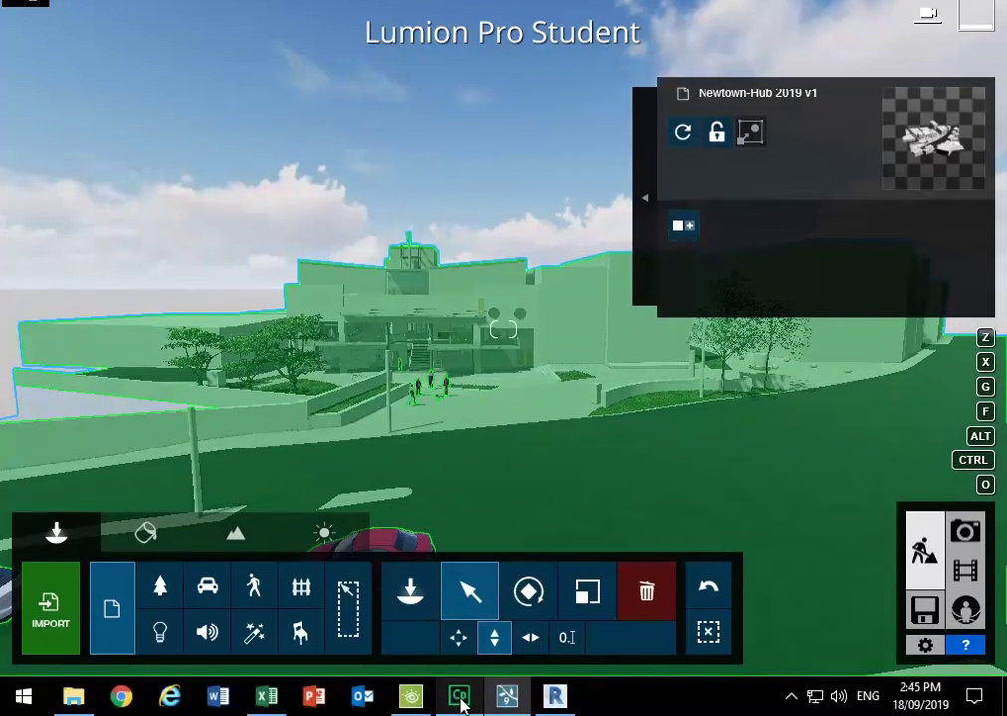
{"action": "mouse_move", "coordinate": [461, 703]}
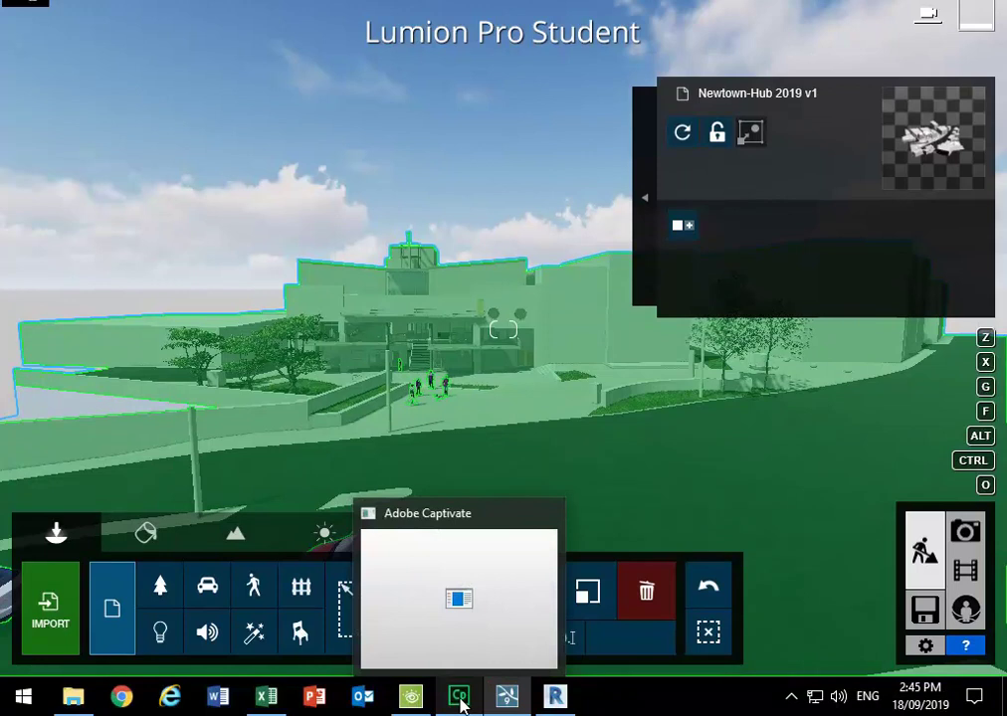